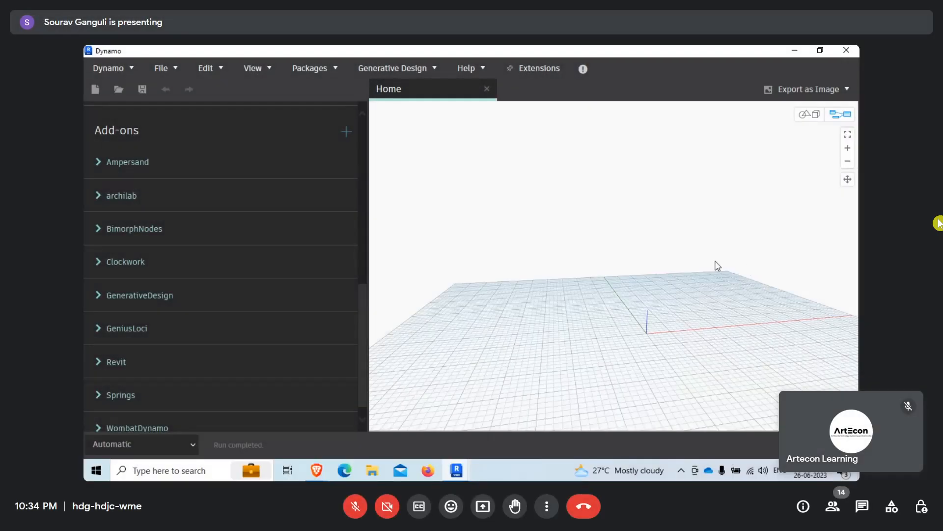
# - Orbit the empty 3D grid in geometry view, return to node view, and check the workspace's context options
pyautogui.rightClick(716, 262)
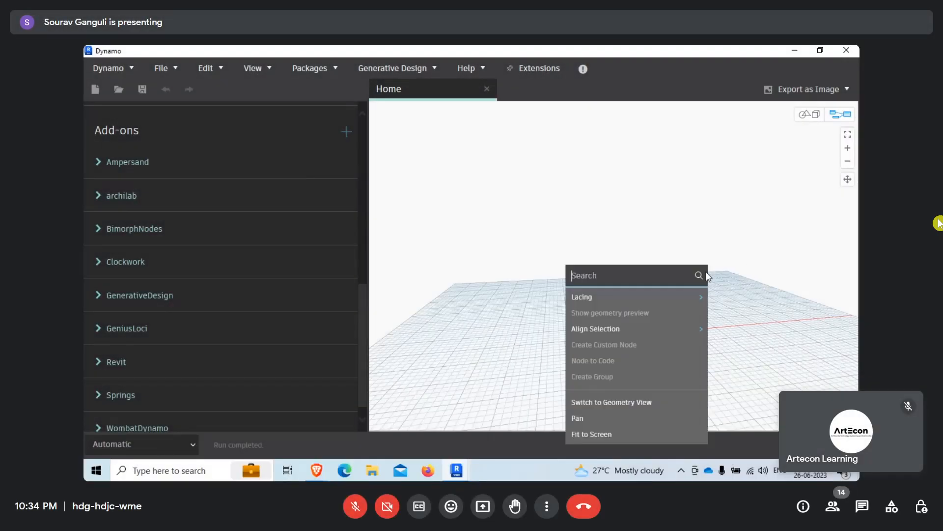
pyautogui.click(600, 402)
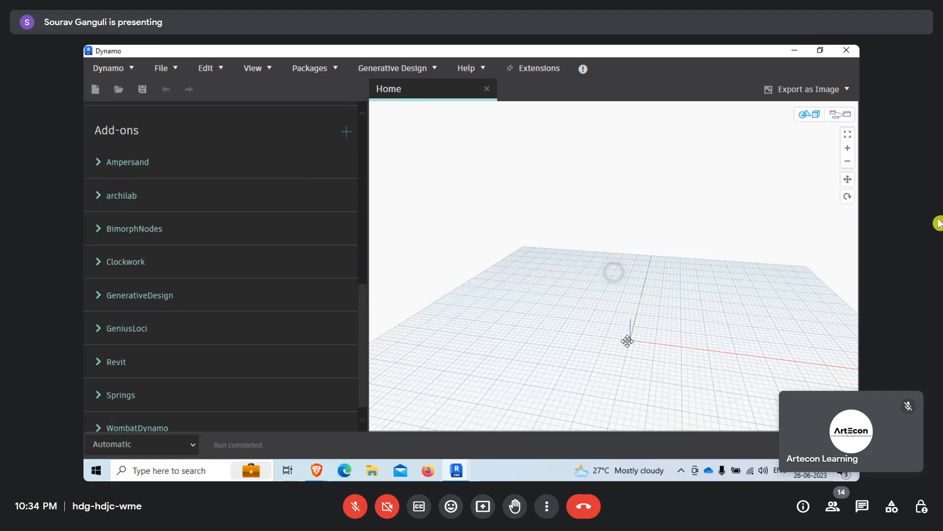
pyautogui.moveTo(650, 336); pyautogui.dragTo(636, 246, button='middle')
pyautogui.rightClick(636, 246)
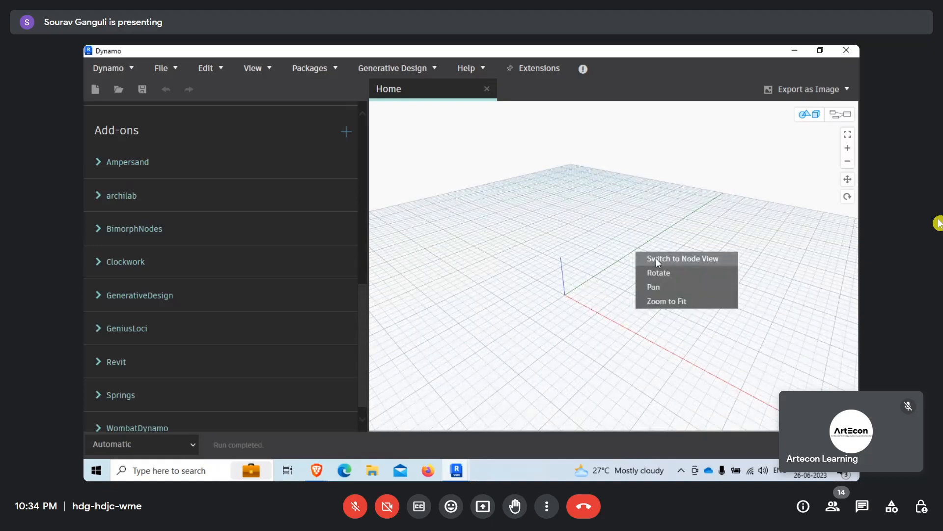
pyautogui.click(656, 258)
pyautogui.rightClick(580, 290)
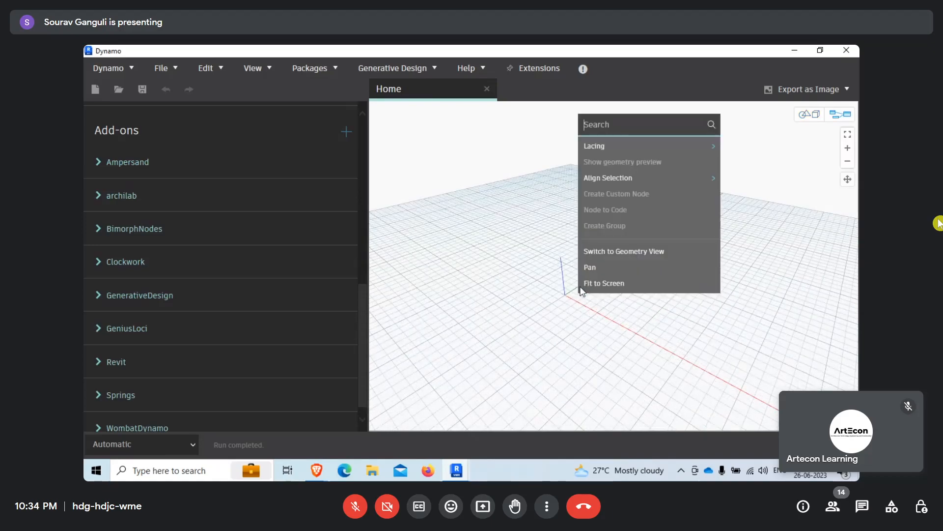
pyautogui.click(543, 283)
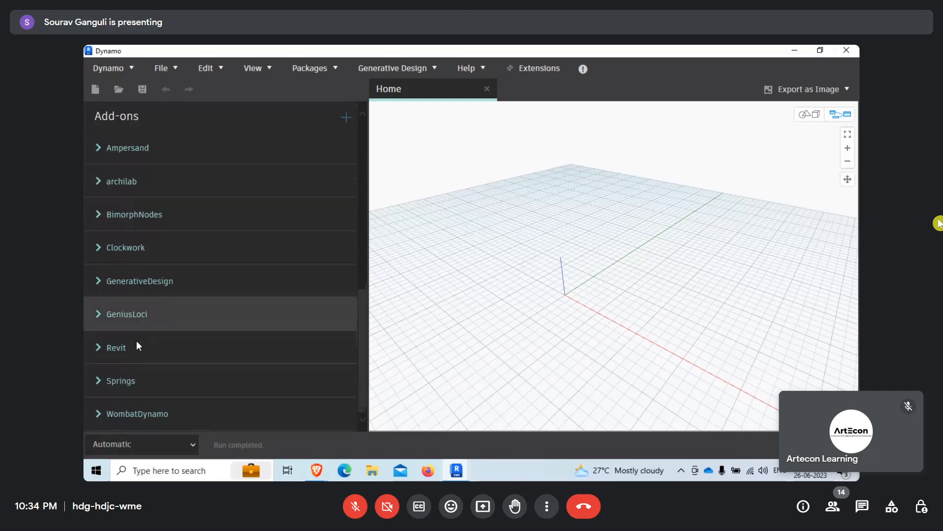
# - Add a Point.ByCoordinates (x, y, z) node from the library's Geometry, Points, Point category
pyautogui.scroll(5, 137, 340)
pyautogui.scroll(4, 137, 345)
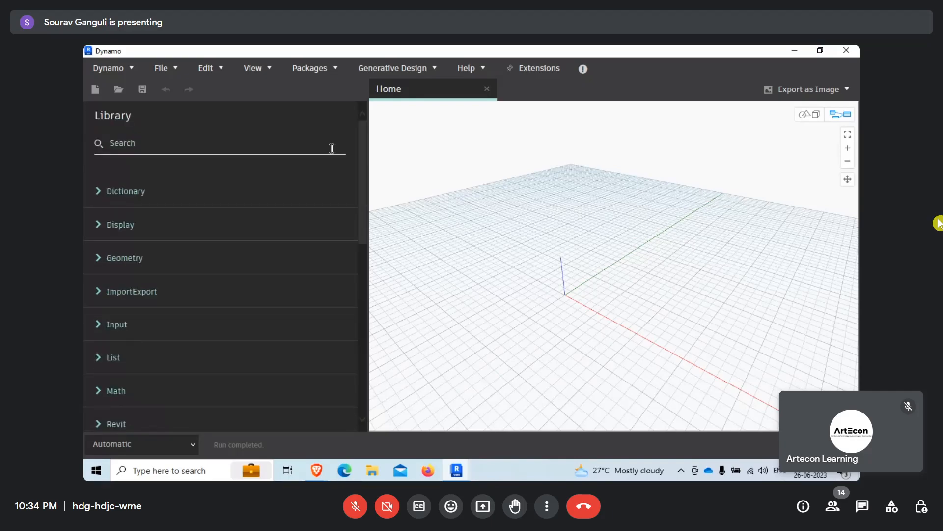
pyautogui.click(101, 256)
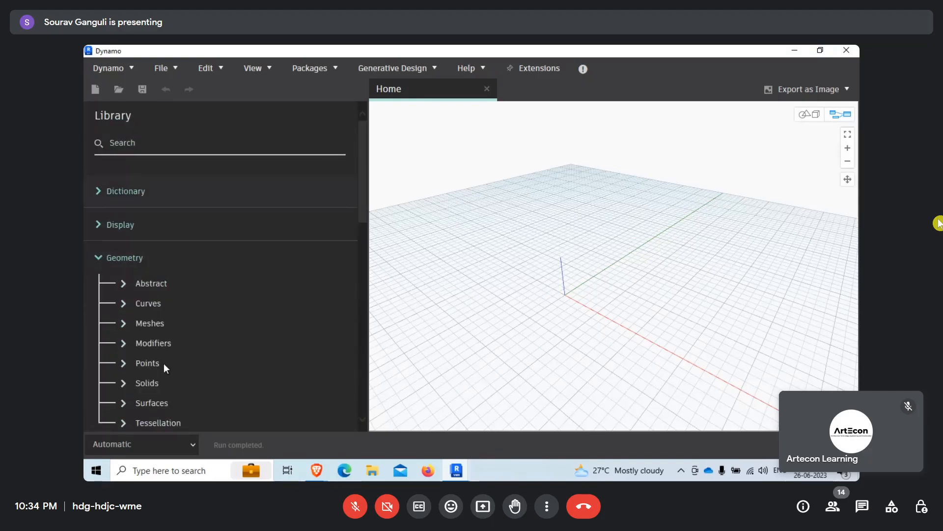
pyautogui.click(125, 362)
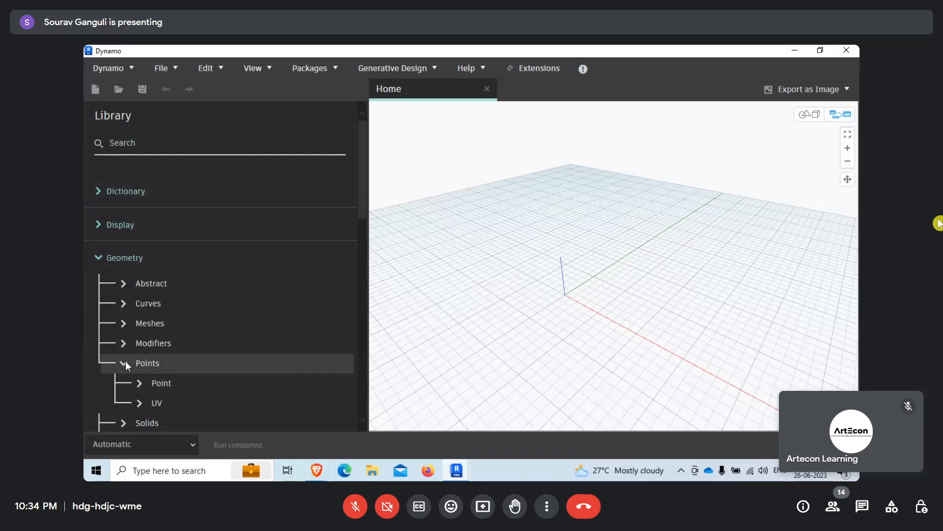
pyautogui.scroll(-1, 133, 349)
pyautogui.click(140, 334)
pyautogui.scroll(-2, 196, 324)
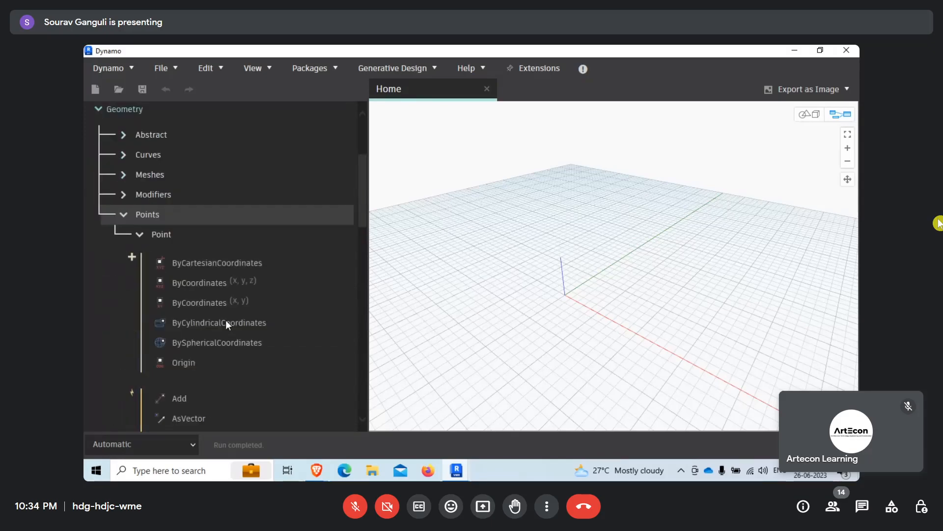
pyautogui.click(209, 278)
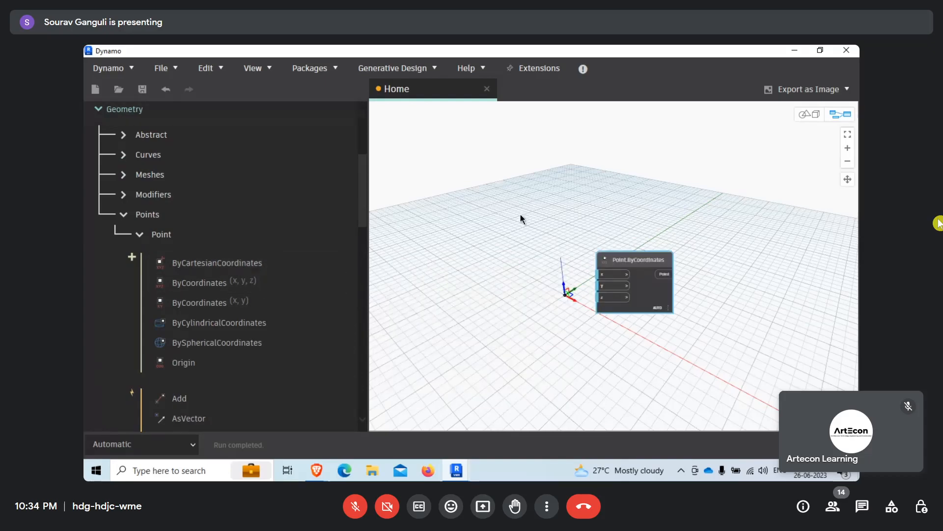
# - Move the Point.ByCoordinates node up and clear of the origin in the workspace
pyautogui.moveTo(610, 303); pyautogui.dragTo(721, 273)
pyautogui.scroll(3, 572, 268)
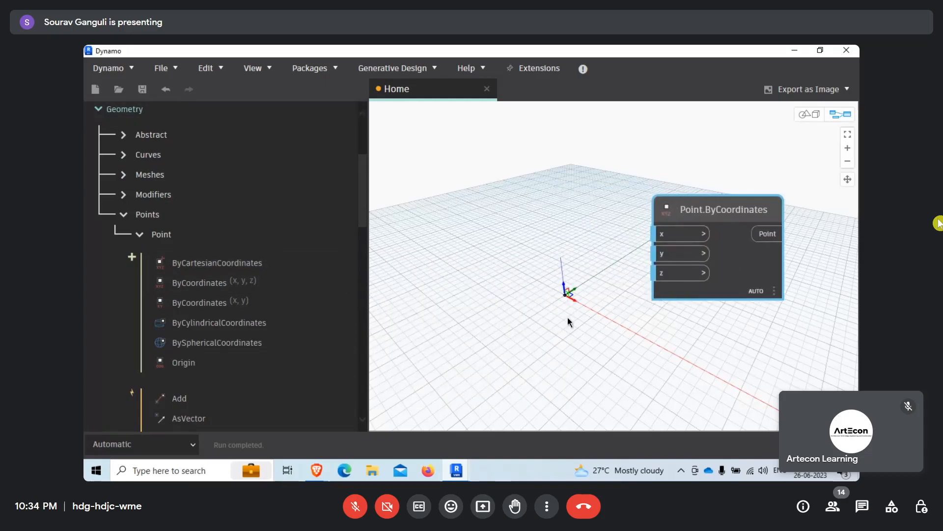
pyautogui.scroll(2, 564, 300)
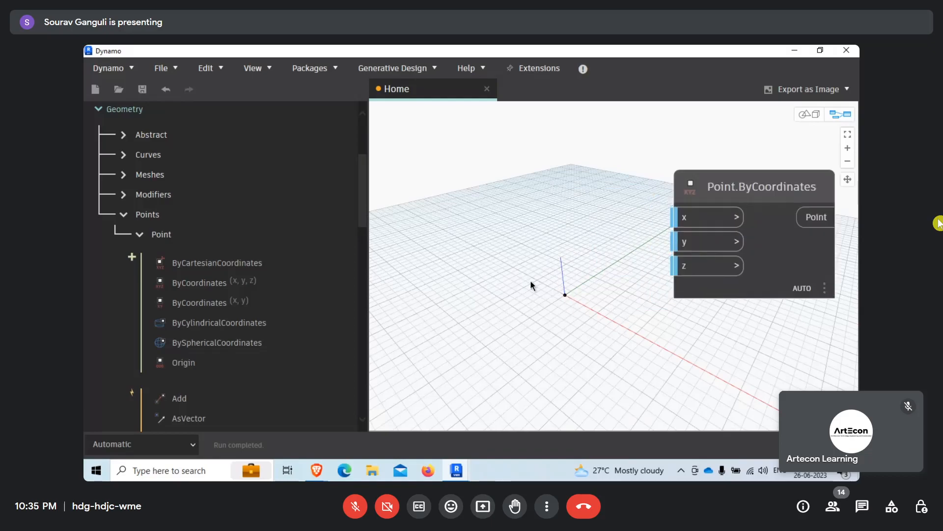
pyautogui.scroll(-3, 515, 286)
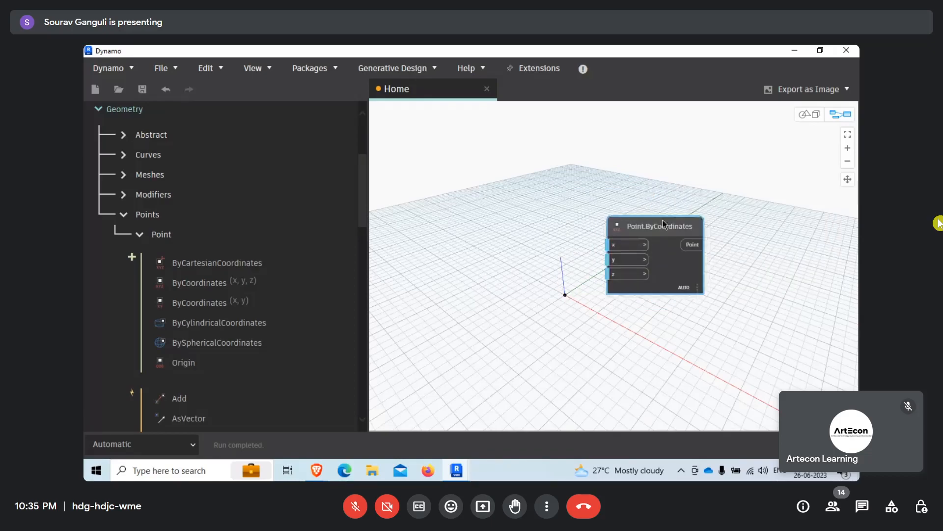
pyautogui.moveTo(665, 226); pyautogui.dragTo(669, 168)
# - Orbit the geometry view until the grid is seen almost from above, and return to node view
pyautogui.rightClick(514, 292)
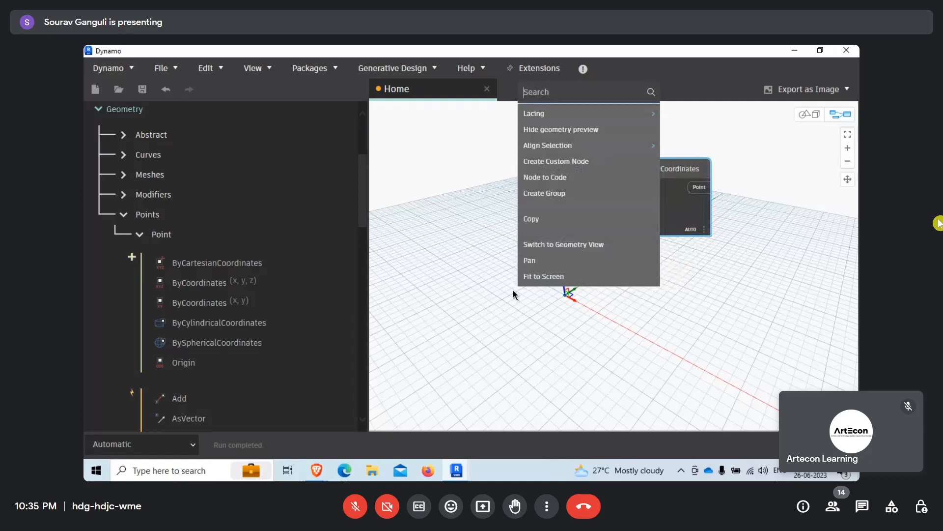
pyautogui.click(553, 243)
pyautogui.scroll(-4, 542, 303)
pyautogui.moveTo(543, 303); pyautogui.dragTo(619, 314, button='right')
pyautogui.scroll(4, 657, 273)
pyautogui.moveTo(657, 274); pyautogui.dragTo(590, 193, button='right')
pyautogui.rightClick(621, 298)
pyautogui.click(634, 305)
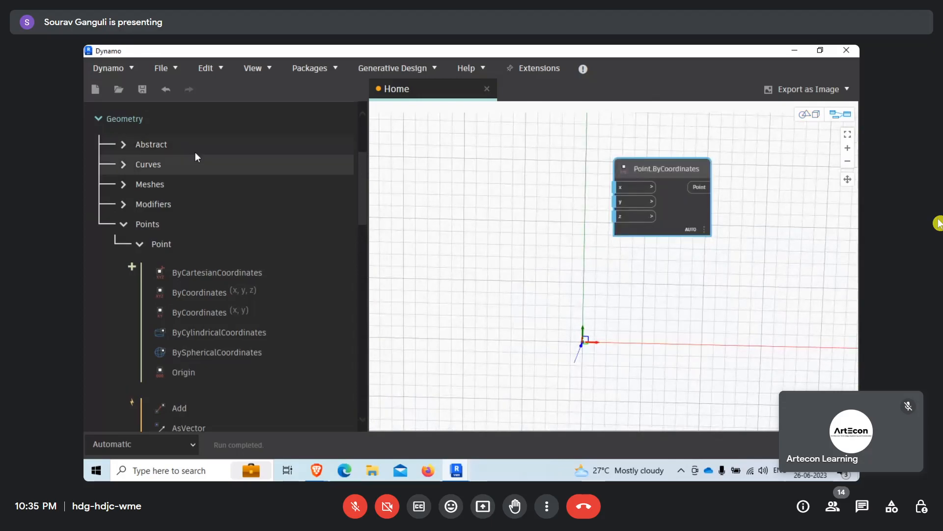
# - Search the library for number, add a Number node, and connect it to the y input of Point.ByCoordinates
pyautogui.scroll(3, 196, 153)
pyautogui.click(171, 146)
pyautogui.write('n')
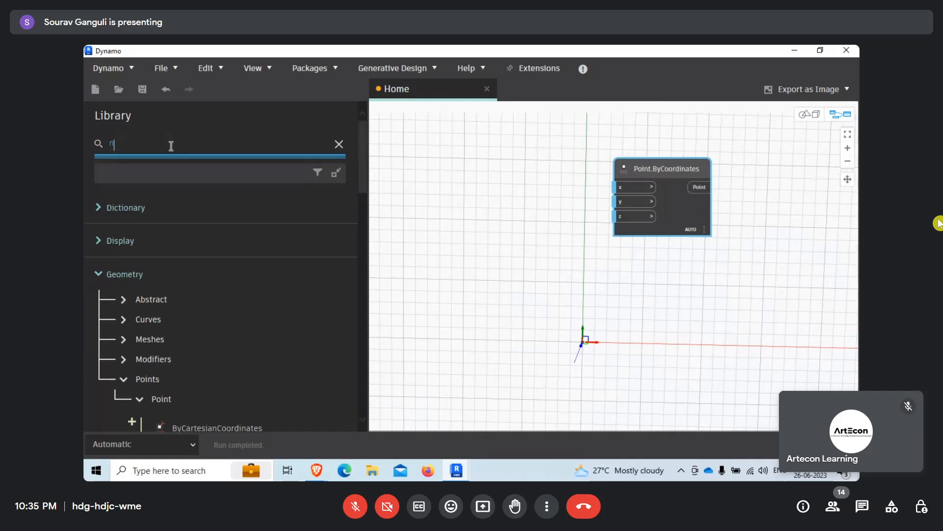
pyautogui.write('umber')
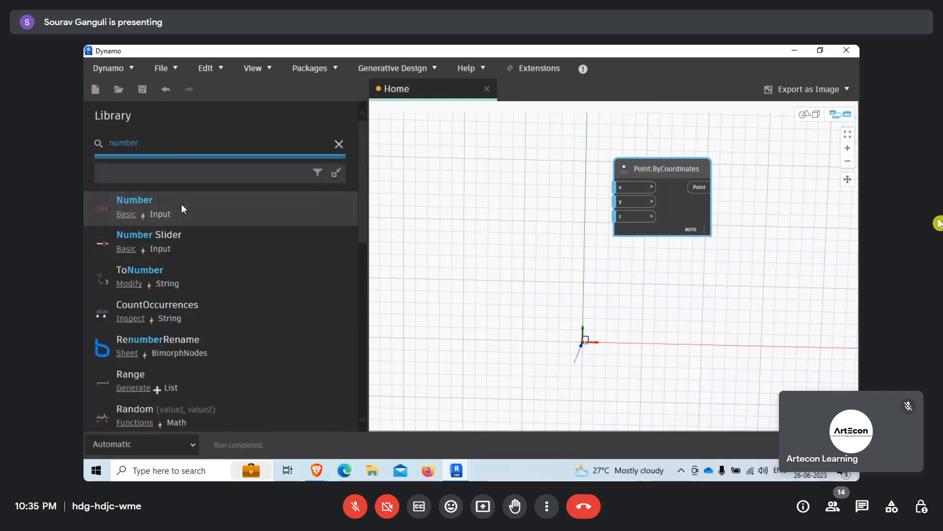
pyautogui.moveTo(181, 205); pyautogui.dragTo(633, 206)
pyautogui.click(633, 207)
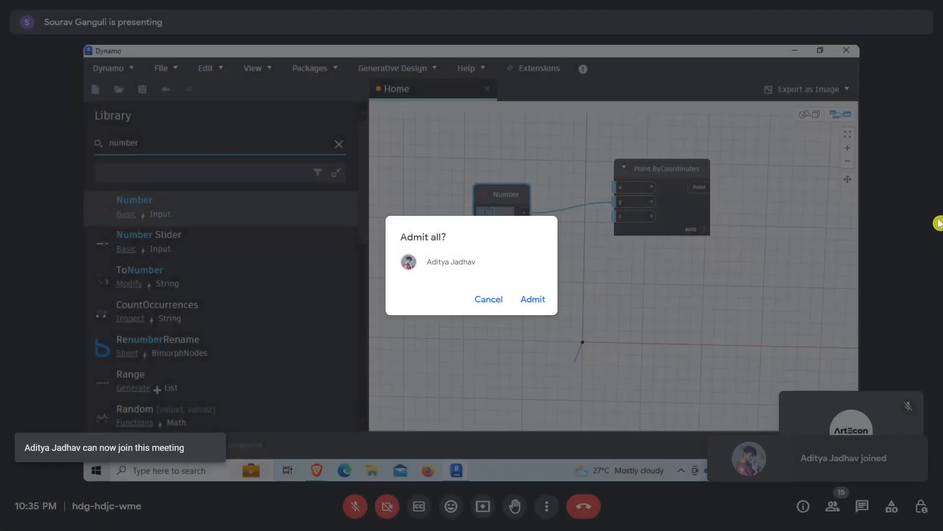
# - Set the Number node's value to 5 and move the node lower beside Point.ByCoordinates
pyautogui.click(494, 213)
pyautogui.write('5')
pyautogui.click(513, 273)
pyautogui.moveTo(502, 193); pyautogui.dragTo(503, 240)
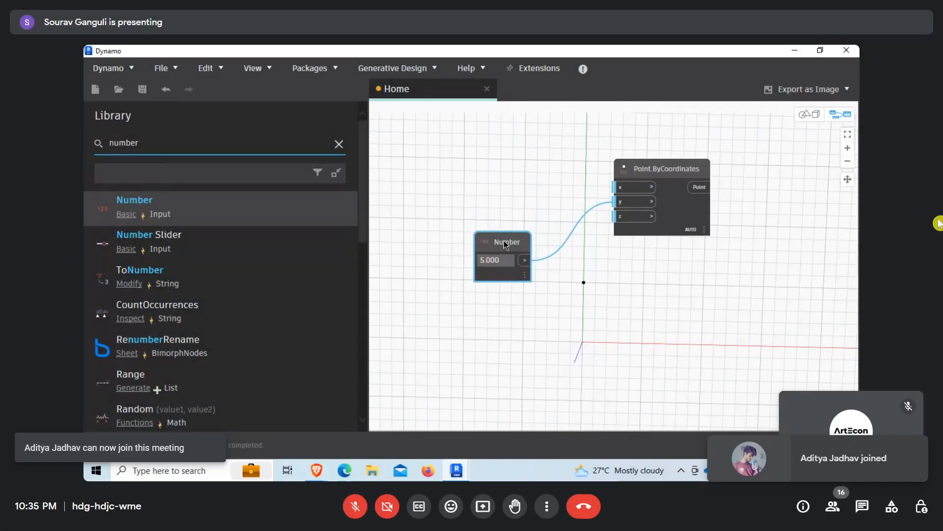
pyautogui.click(524, 259)
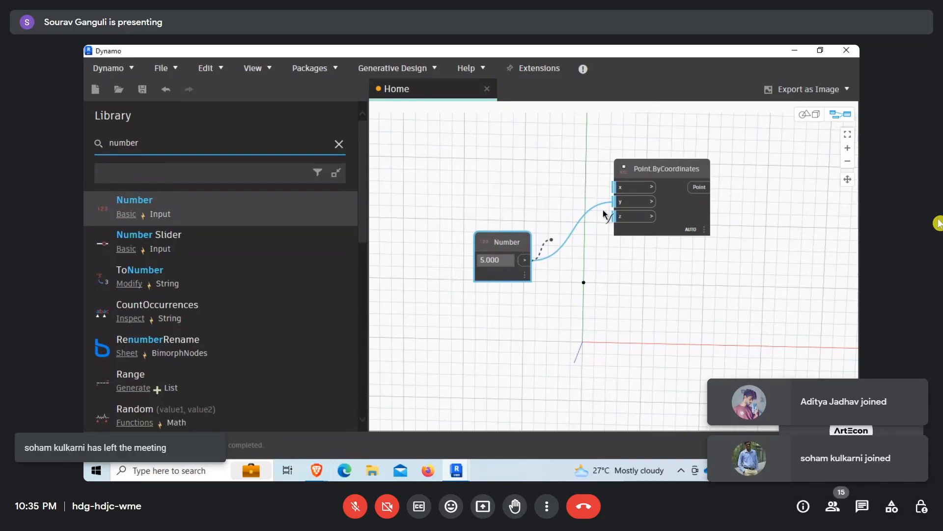
pyautogui.click(583, 192)
pyautogui.click(532, 224)
# - Duplicate the Number node with value 5, place the copy above the original, and connect it to the x input
pyautogui.moveTo(515, 244); pyautogui.dragTo(517, 250)
pyautogui.click(487, 168)
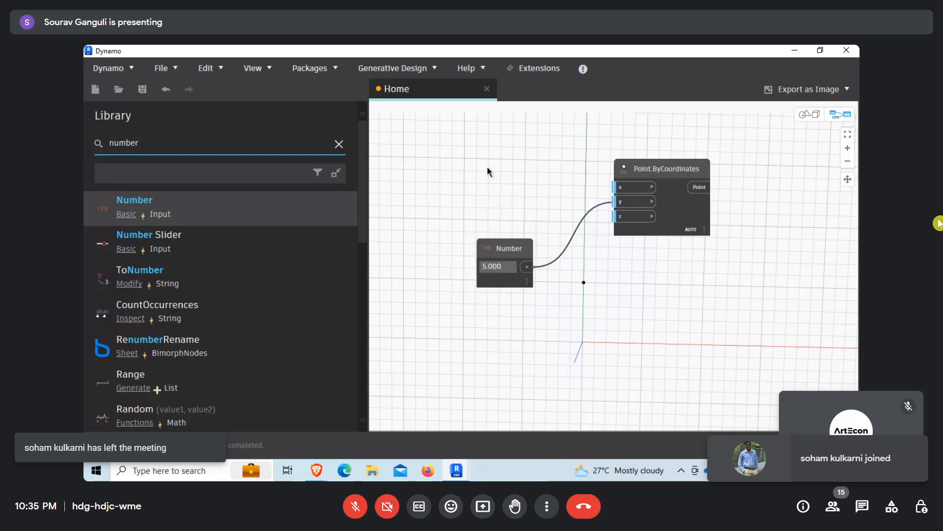
pyautogui.hotkey('ctrl', 'v')
pyautogui.moveTo(573, 256); pyautogui.dragTo(514, 173)
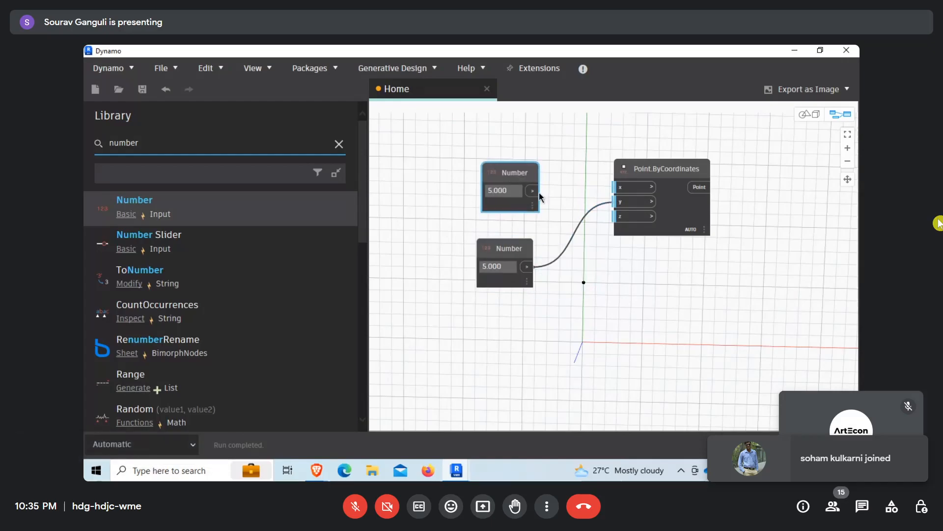
pyautogui.click(539, 193)
pyautogui.click(620, 188)
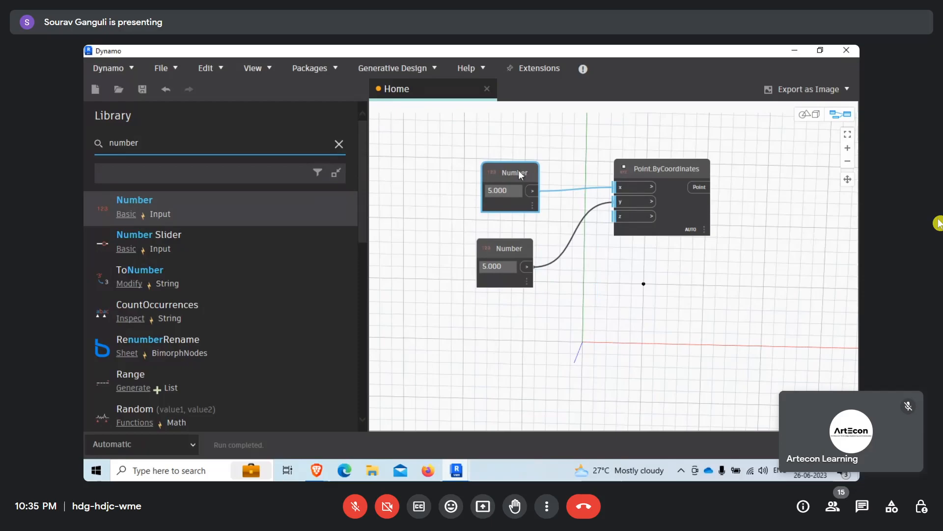
# - Inspect the generated point relative to the axes in geometry view, and return to node view
pyautogui.scroll(-3, 509, 241)
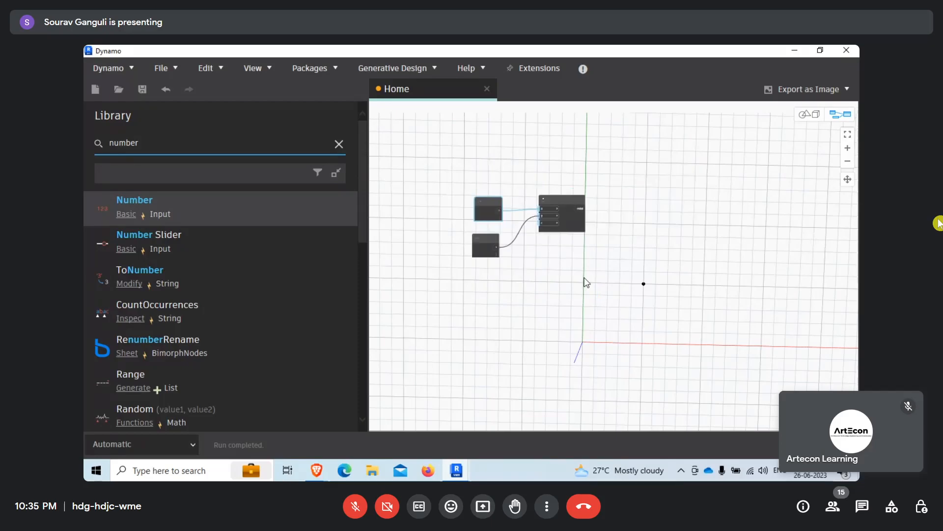
pyautogui.moveTo(600, 283); pyautogui.dragTo(587, 278, button='middle')
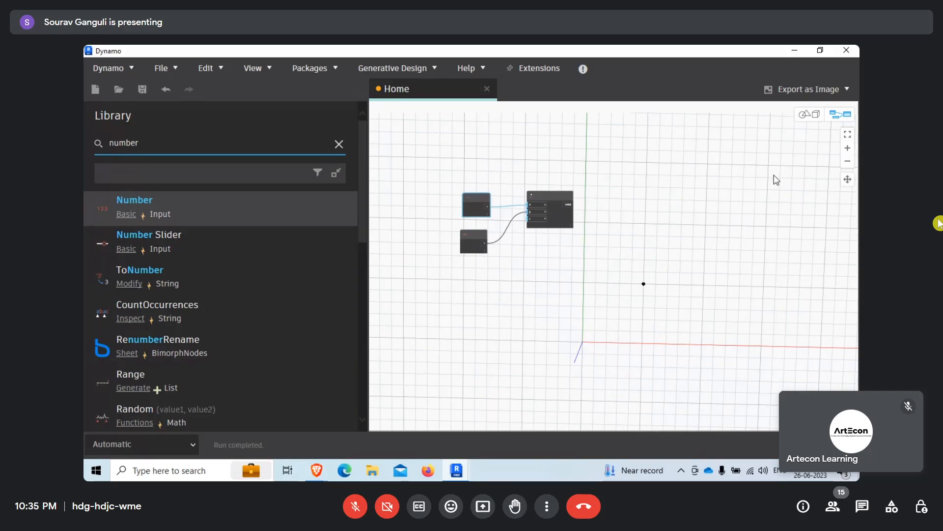
pyautogui.scroll(-3, 567, 311)
pyautogui.rightClick(649, 256)
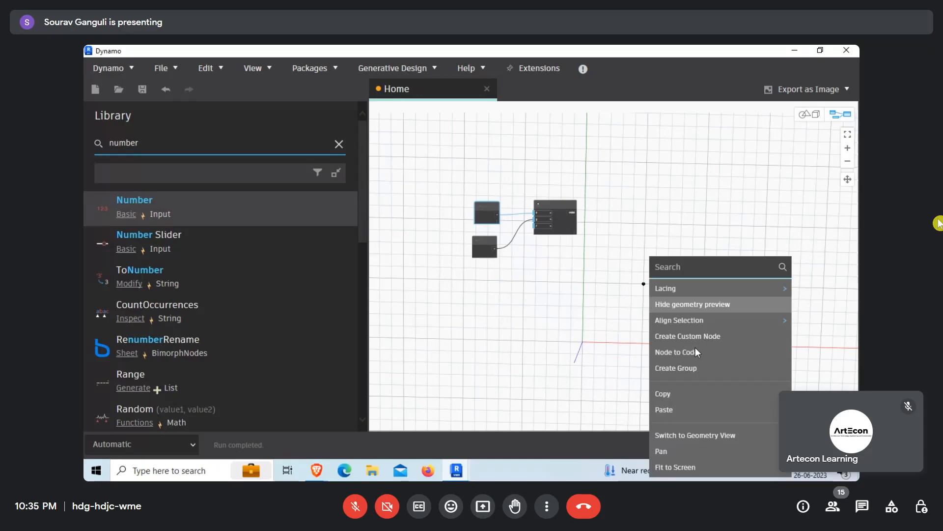
pyautogui.click(663, 434)
pyautogui.moveTo(558, 326); pyautogui.dragTo(711, 273, button='right')
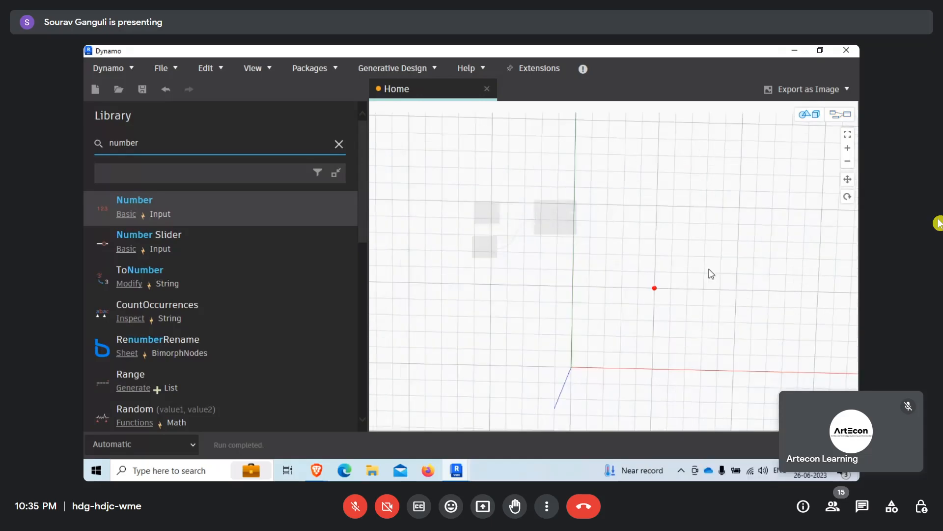
pyautogui.rightClick(677, 284)
pyautogui.click(708, 291)
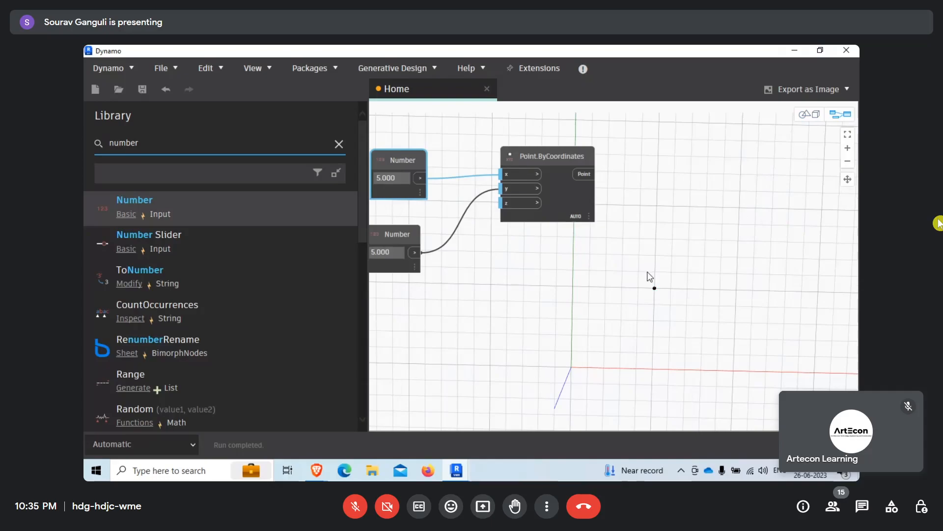
# - Move the y-coordinate Number node closer beneath the x-coordinate Number node
pyautogui.scroll(-1, 484, 249)
pyautogui.moveTo(484, 250); pyautogui.dragTo(541, 258, button='middle')
pyautogui.scroll(-2, 444, 244)
pyautogui.moveTo(443, 245); pyautogui.dragTo(451, 232)
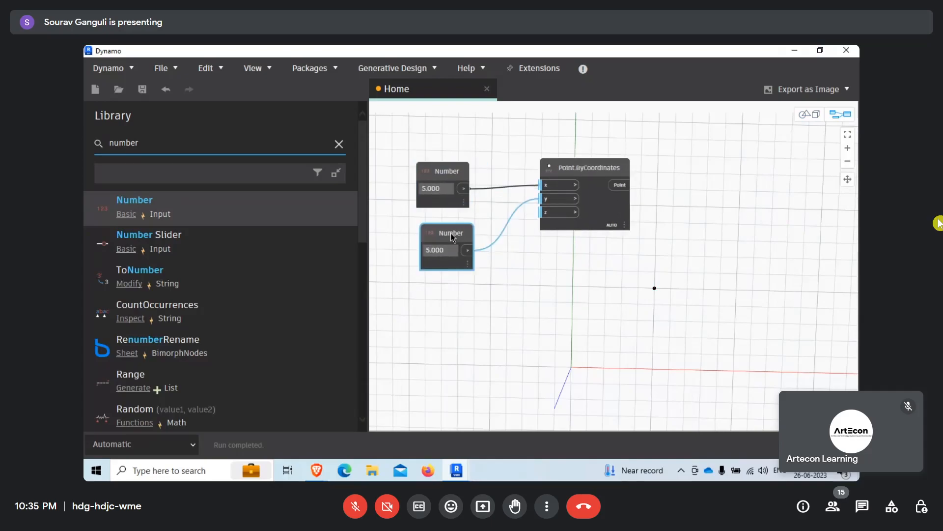
# - Duplicate both Number nodes together with Point.ByCoordinates and place the copied set below the original set
pyautogui.moveTo(400, 146); pyautogui.dragTo(638, 282)
pyautogui.moveTo(545, 222); pyautogui.dragTo(544, 203)
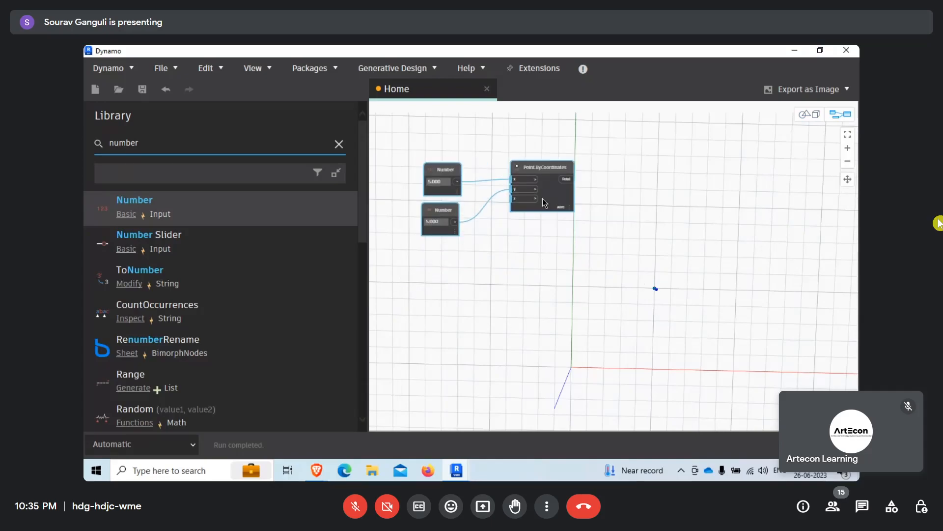
pyautogui.click(529, 303)
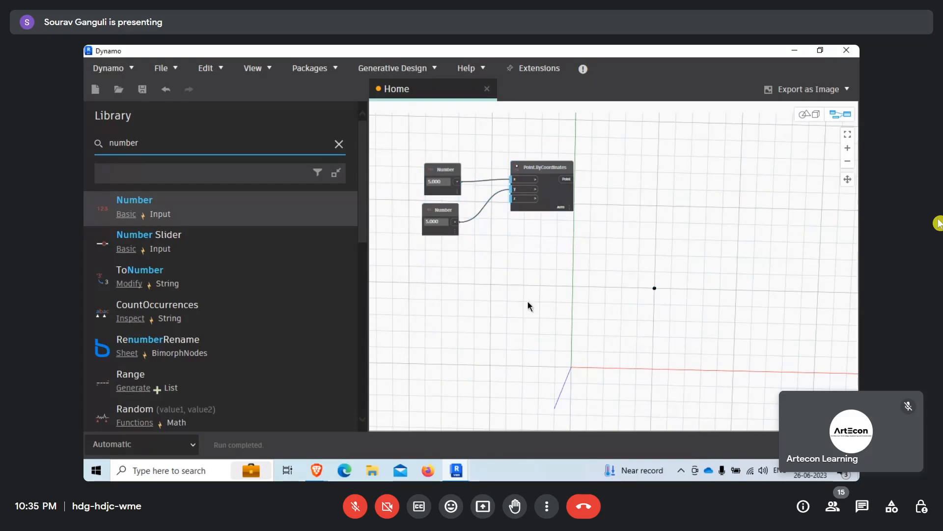
pyautogui.hotkey('ctrl', 'v')
pyautogui.moveTo(706, 206); pyautogui.dragTo(537, 307)
# - Set the copied point's x number to 1000 and its y number to 1, and move the copied set left of the original
pyautogui.scroll(3, 428, 287)
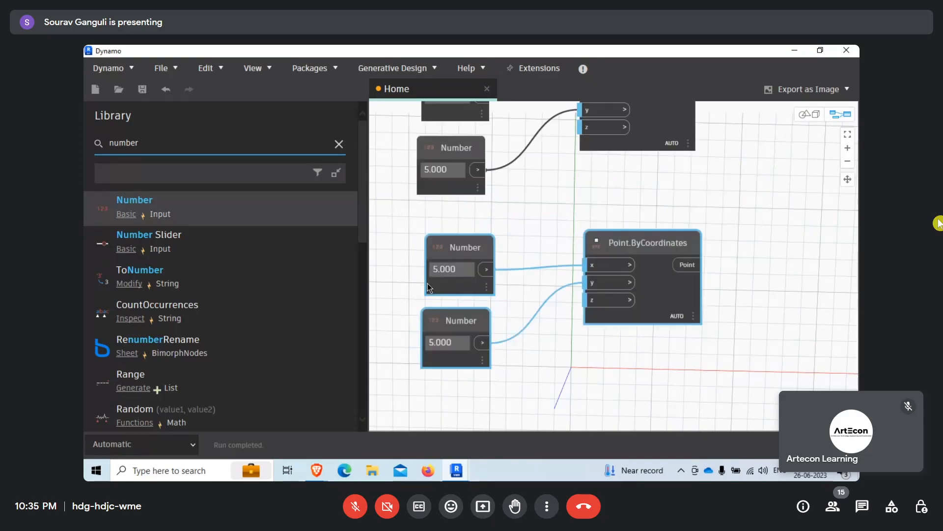
pyautogui.doubleClick(439, 270)
pyautogui.moveTo(438, 269); pyautogui.dragTo(428, 271)
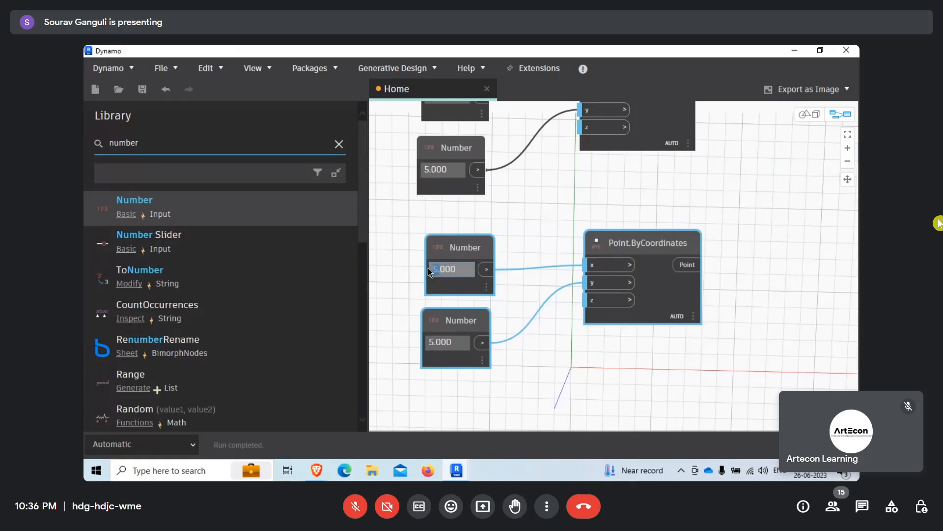
pyautogui.doubleClick(439, 342)
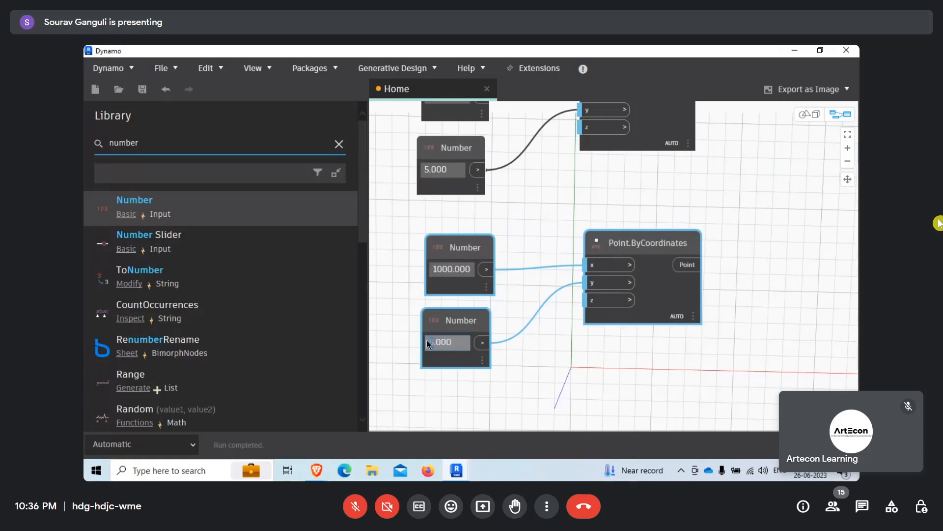
pyautogui.write('1')
pyautogui.scroll(-5, 691, 328)
pyautogui.moveTo(691, 328); pyautogui.dragTo(555, 325)
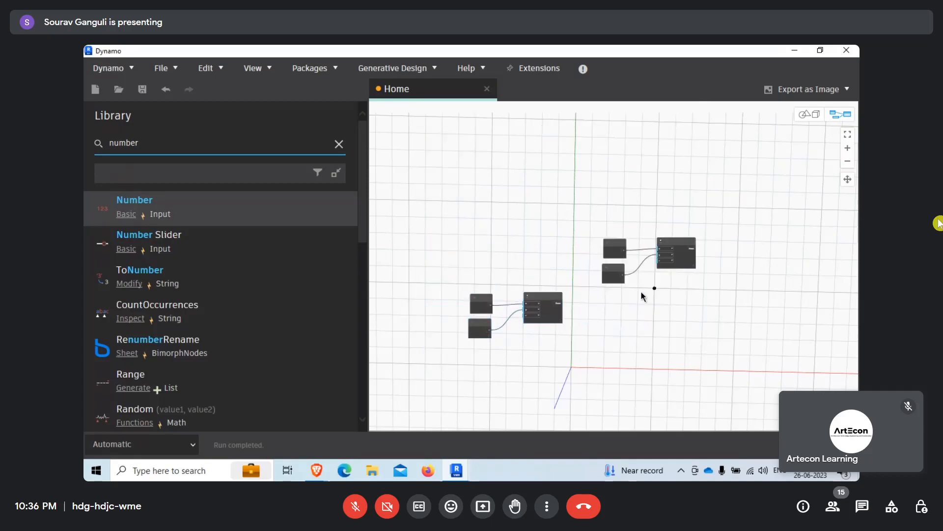
# - Set the copied point's x number to 1 and regroup its Number nodes and Point.ByCoordinates below the original set
pyautogui.scroll(3, 646, 294)
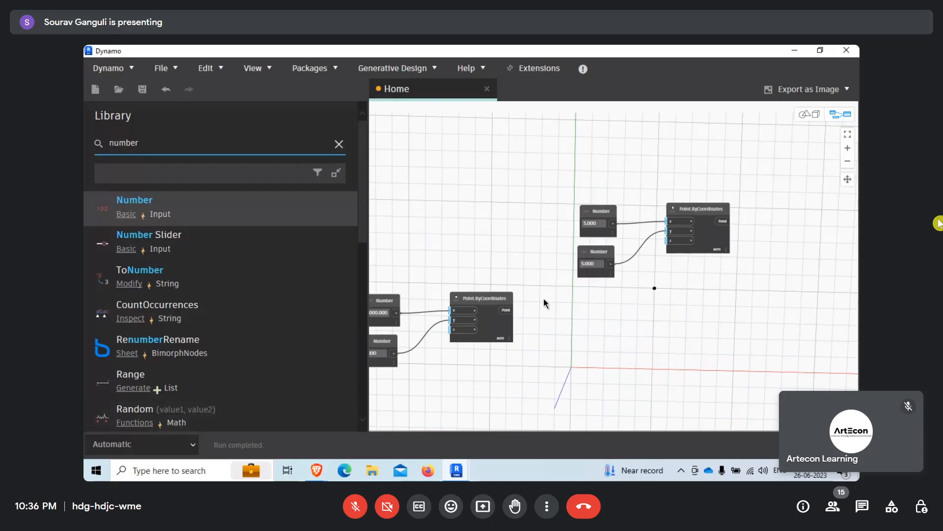
pyautogui.moveTo(509, 336); pyautogui.dragTo(573, 341)
pyautogui.moveTo(386, 300); pyautogui.dragTo(449, 312)
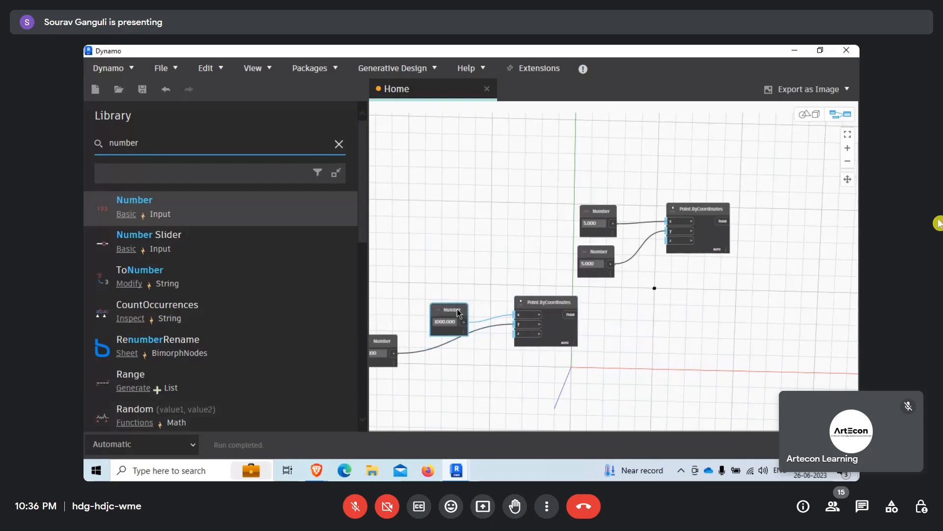
pyautogui.click(422, 342)
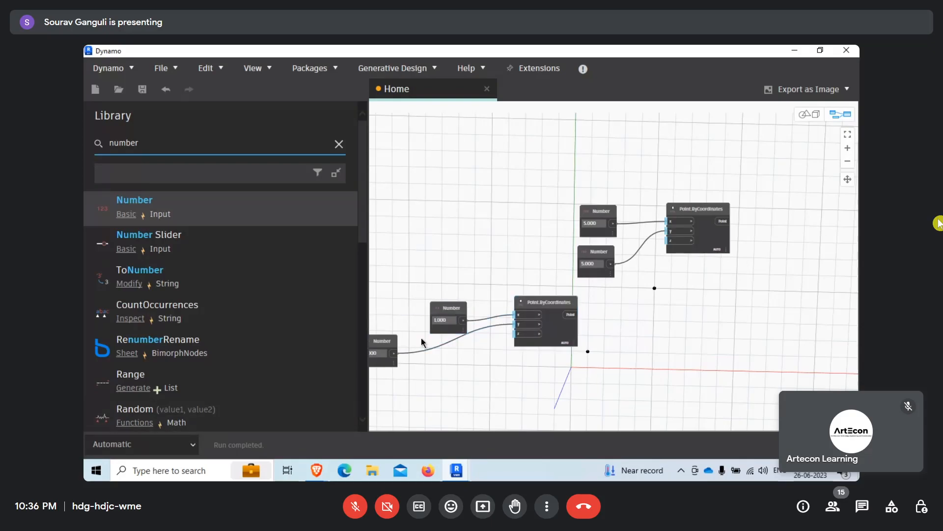
pyautogui.moveTo(383, 342); pyautogui.dragTo(446, 347)
# - Move the original point set directly above the copied set, and set its x number to 1 and y number to 0
pyautogui.click(552, 273)
pyautogui.moveTo(563, 168); pyautogui.dragTo(753, 274)
pyautogui.moveTo(703, 244); pyautogui.dragTo(550, 261)
pyautogui.doubleClick(441, 239)
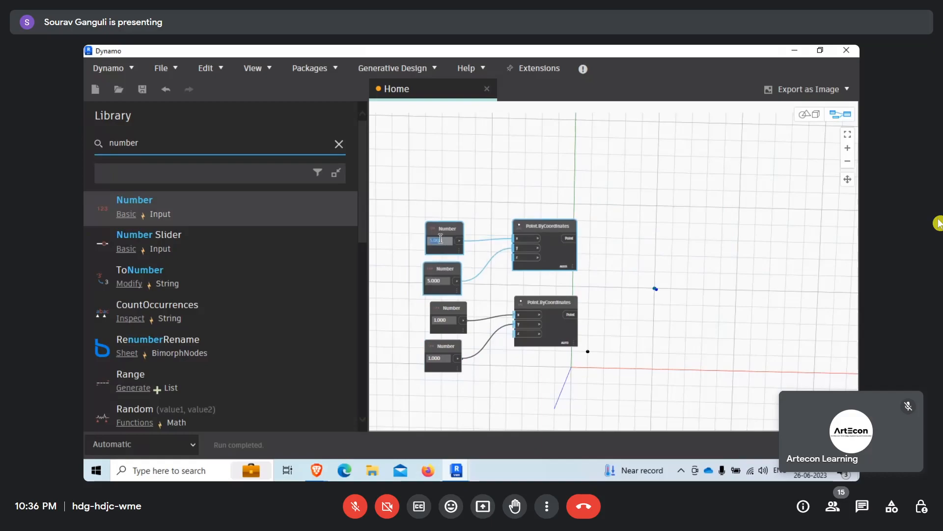
pyautogui.doubleClick(440, 280)
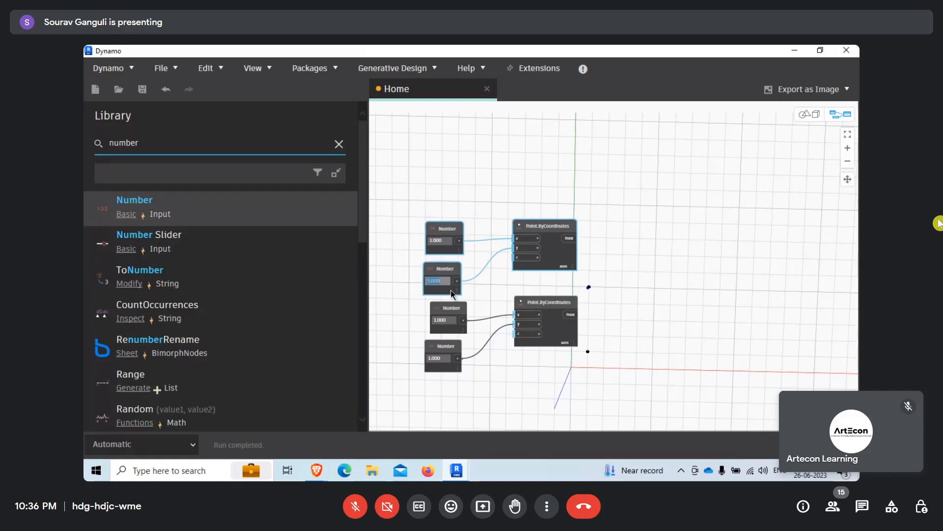
pyautogui.write('0')
pyautogui.click(492, 313)
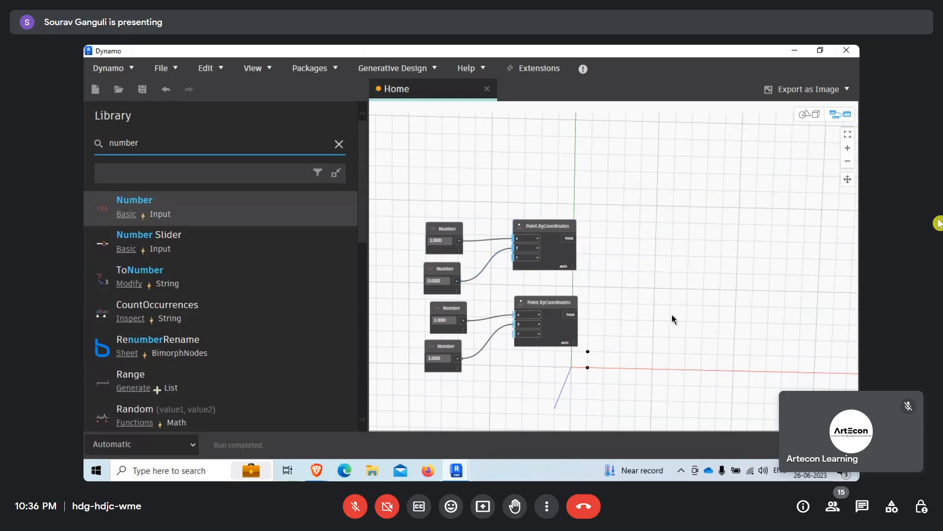
# - Duplicate the lower point set, both Number nodes with Point.ByCoordinates, and place the third set beneath it
pyautogui.moveTo(583, 363); pyautogui.dragTo(576, 304, button='middle')
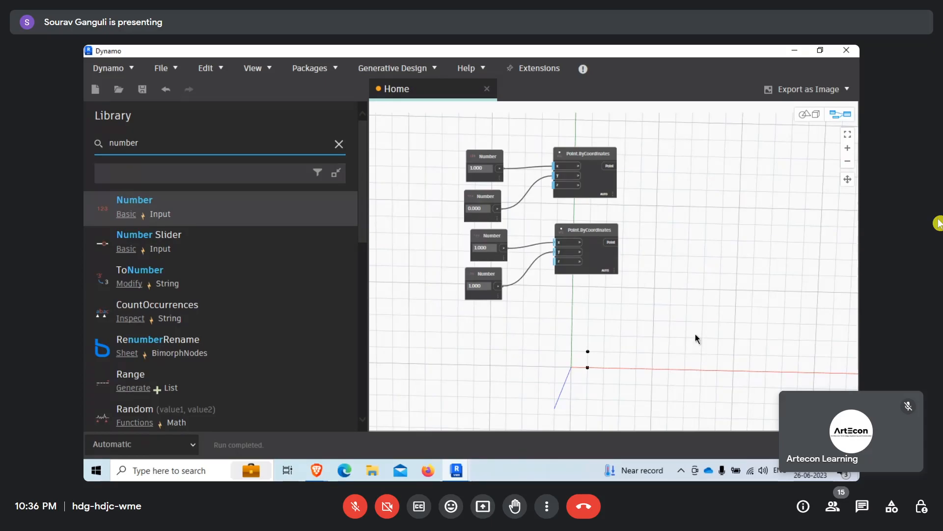
pyautogui.scroll(1, 545, 202)
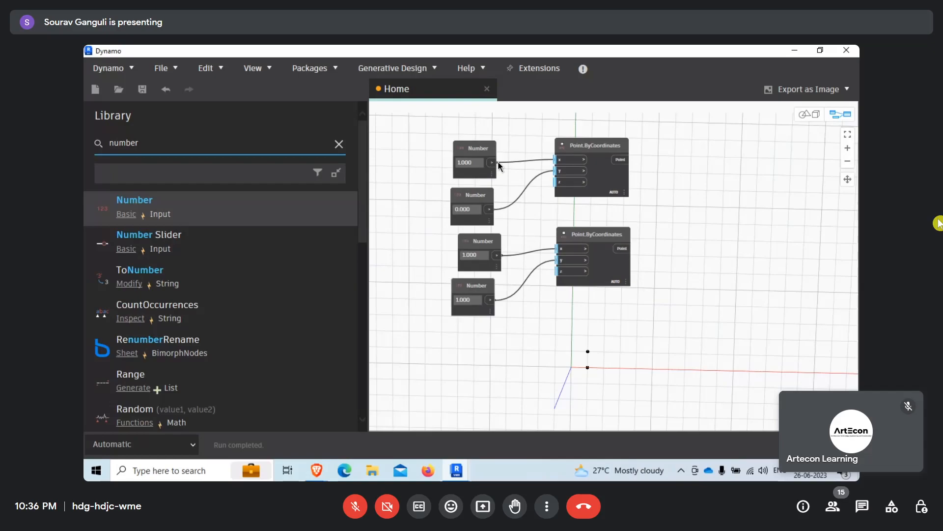
pyautogui.moveTo(418, 229); pyautogui.dragTo(511, 327)
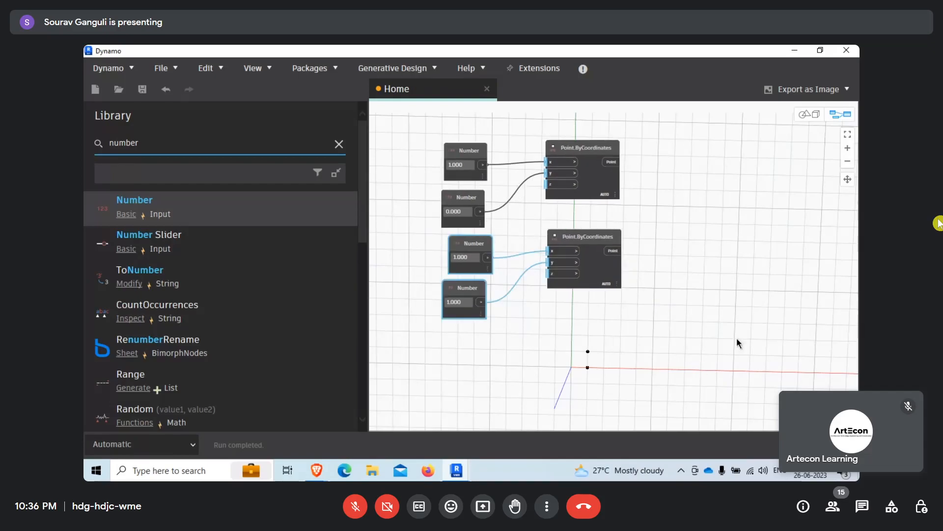
pyautogui.doubleClick(453, 301)
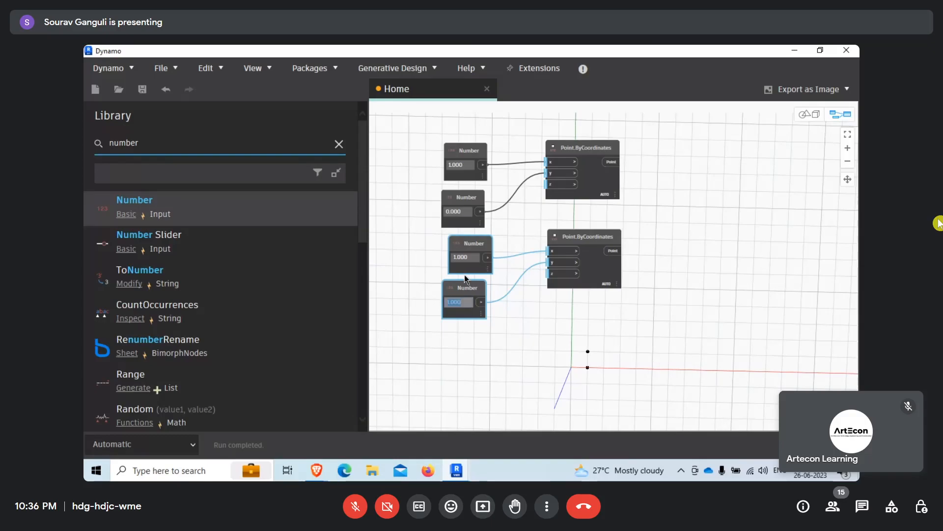
pyautogui.moveTo(679, 319); pyautogui.dragTo(441, 232)
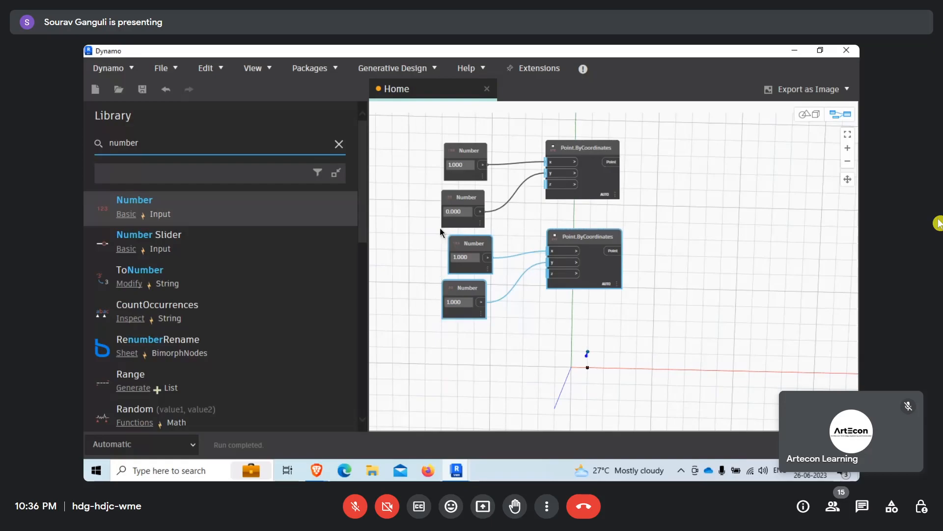
pyautogui.click(527, 365)
pyautogui.hotkey('ctrl', 'v')
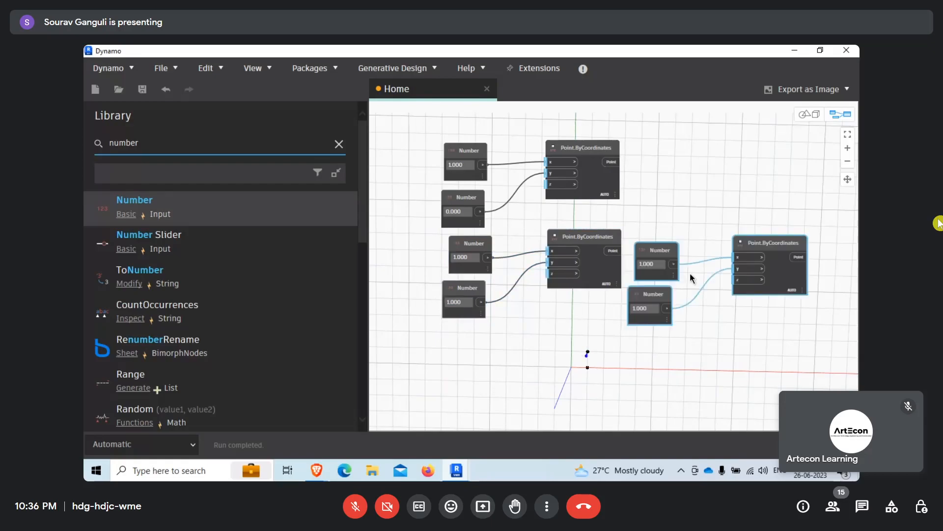
pyautogui.moveTo(643, 264); pyautogui.dragTo(496, 352)
# - Set both the x and y numbers of the third point set to 2
pyautogui.doubleClick(495, 352)
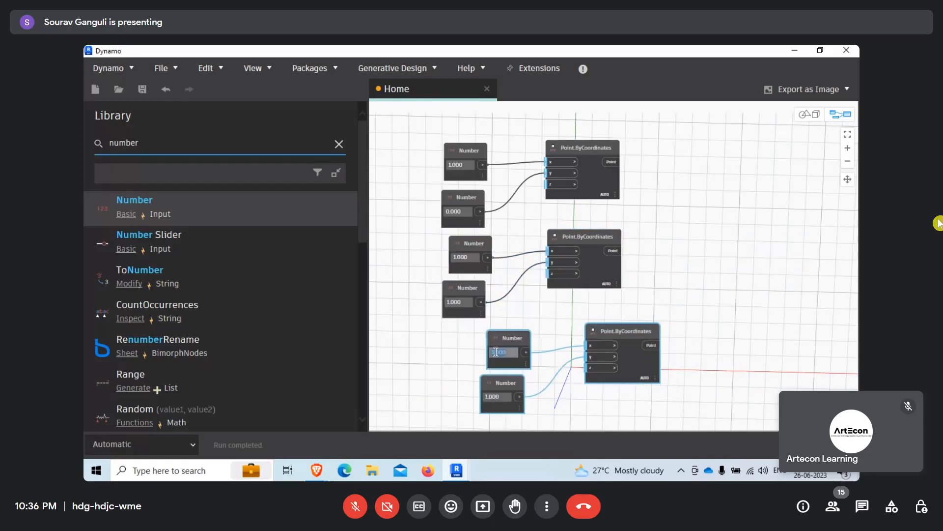
pyautogui.write('2')
pyautogui.doubleClick(497, 396)
pyautogui.write('2')
pyautogui.click(546, 317)
# - Move the third point set away from the previewed points and set its y number to 1
pyautogui.moveTo(709, 315); pyautogui.dragTo(495, 420)
pyautogui.moveTo(509, 378); pyautogui.dragTo(673, 350)
pyautogui.click(599, 357)
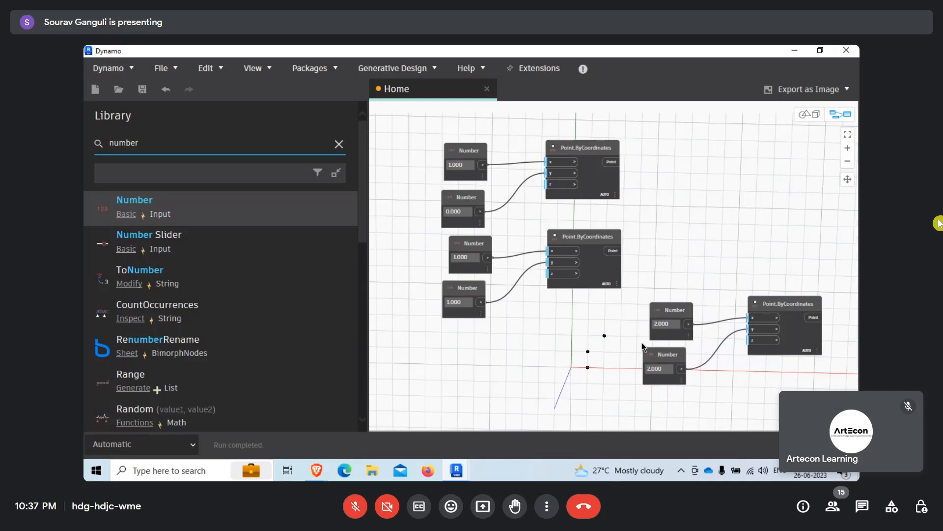
pyautogui.doubleClick(654, 371)
pyautogui.write('1')
pyautogui.press('Return')
# - Delete the third point set and the second one, keeping only the original Number and Point.ByCoordinates nodes
pyautogui.moveTo(771, 362); pyautogui.dragTo(668, 267)
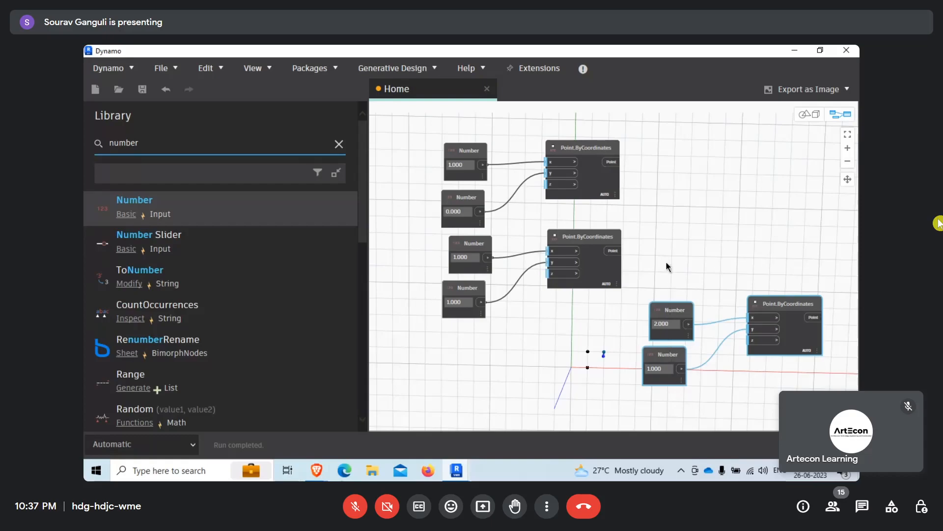
pyautogui.press('Delete')
pyautogui.scroll(-5, 688, 265)
pyautogui.scroll(3, 666, 255)
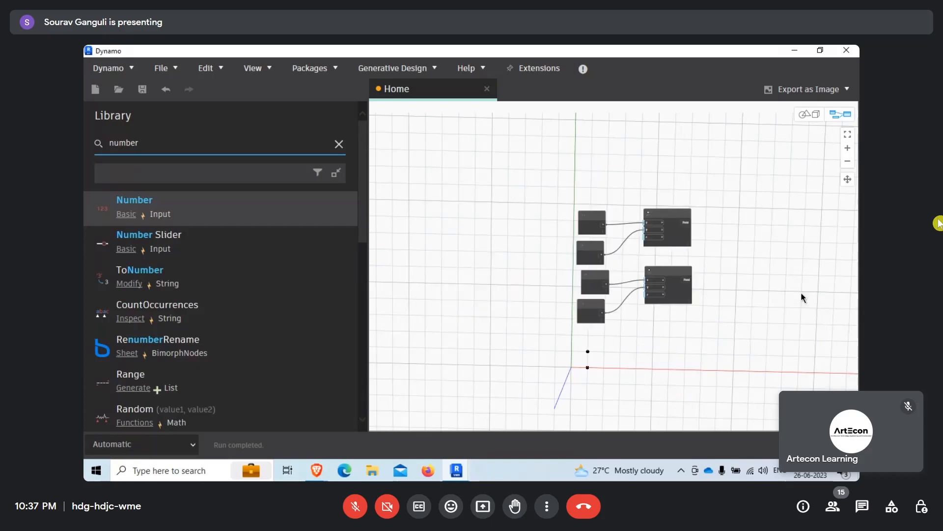
pyautogui.scroll(3, 732, 320)
pyautogui.moveTo(740, 346); pyautogui.dragTo(479, 242)
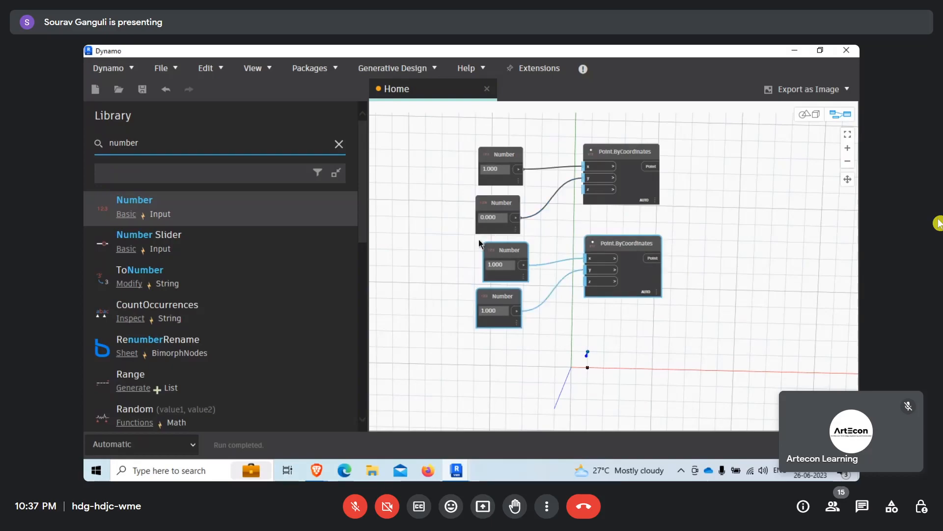
pyautogui.press('Delete')
# - Lower the Point.ByCoordinates node and shift the whole remaining point set to the right on the canvas
pyautogui.scroll(1, 605, 279)
pyautogui.moveTo(605, 279); pyautogui.dragTo(585, 326, button='middle')
pyautogui.moveTo(618, 191); pyautogui.dragTo(639, 206)
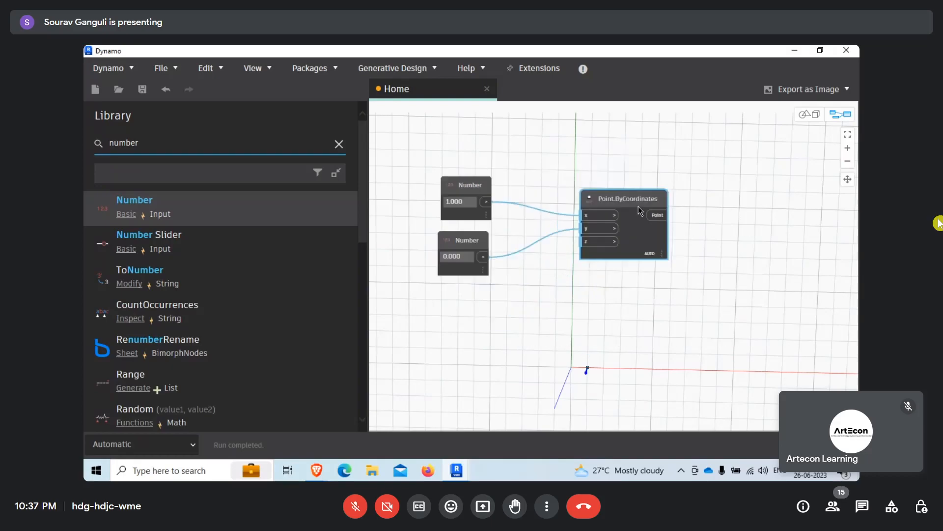
pyautogui.moveTo(444, 163); pyautogui.dragTo(681, 334)
pyautogui.moveTo(648, 242); pyautogui.dragTo(718, 259)
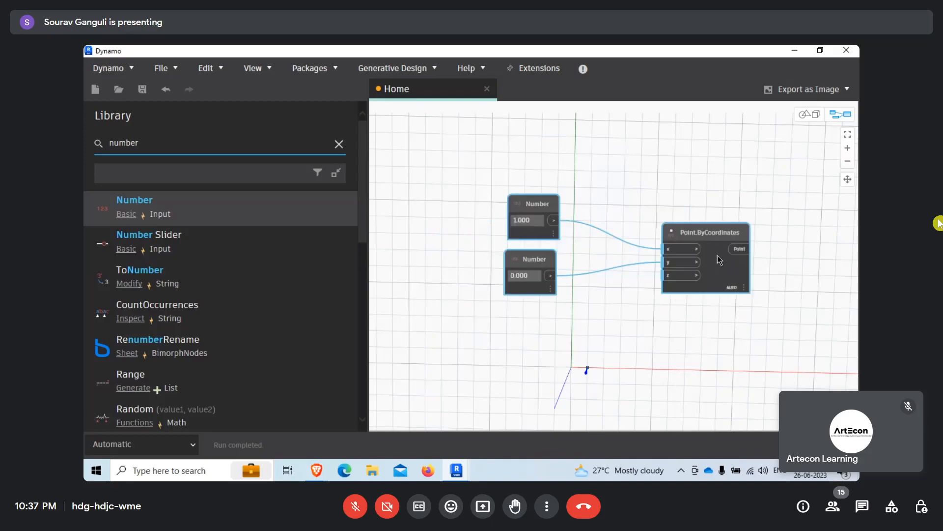
pyautogui.click(609, 246)
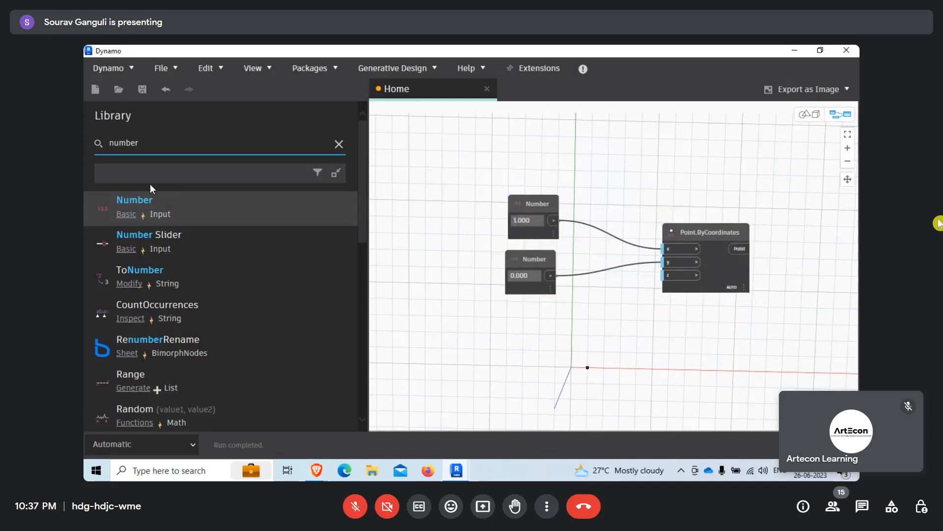
# - Search the library for "range", add a Range node, and place it to the left of the Number nodes
pyautogui.click(339, 144)
pyautogui.scroll(10, 189, 273)
pyautogui.scroll(1, 189, 273)
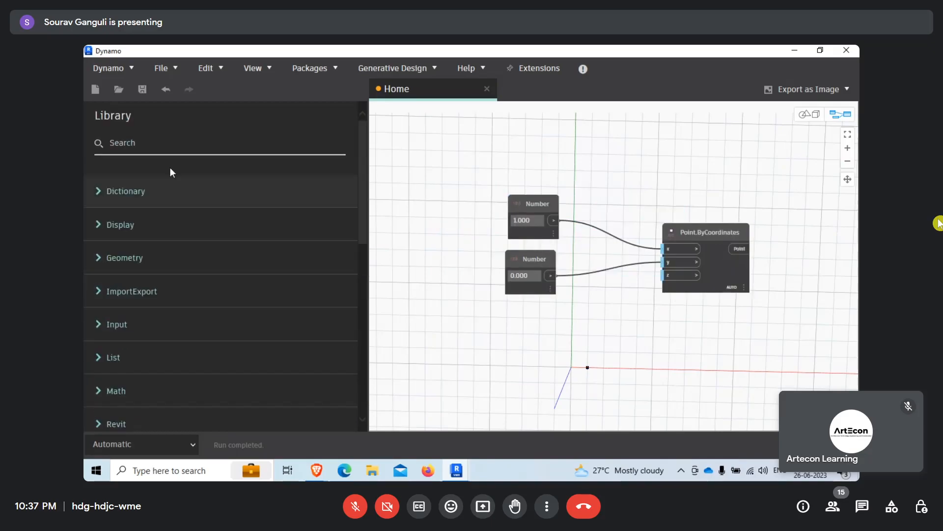
pyautogui.click(172, 143)
pyautogui.write('r')
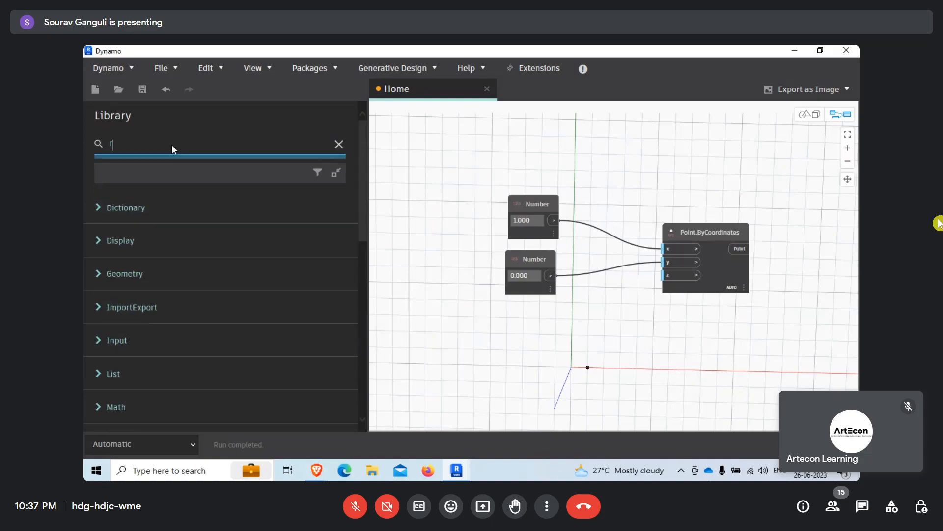
pyautogui.write('ange')
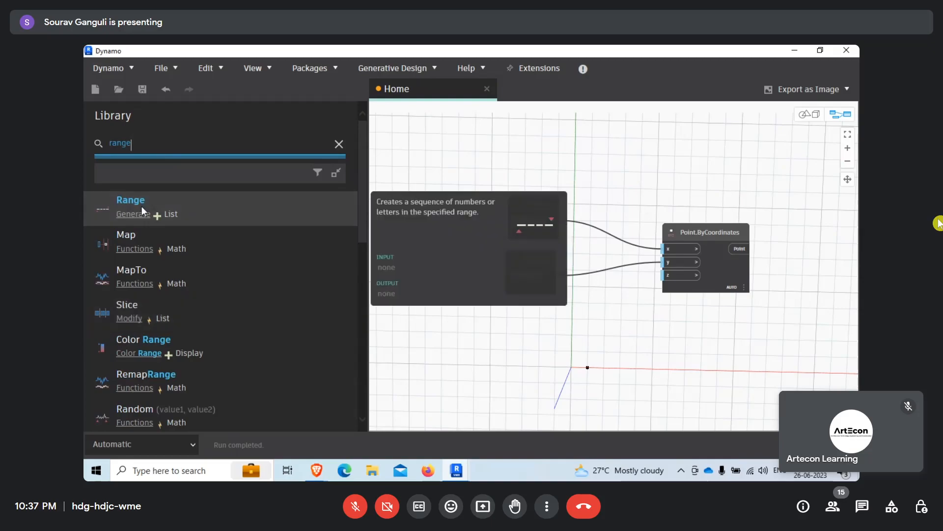
pyautogui.click(141, 206)
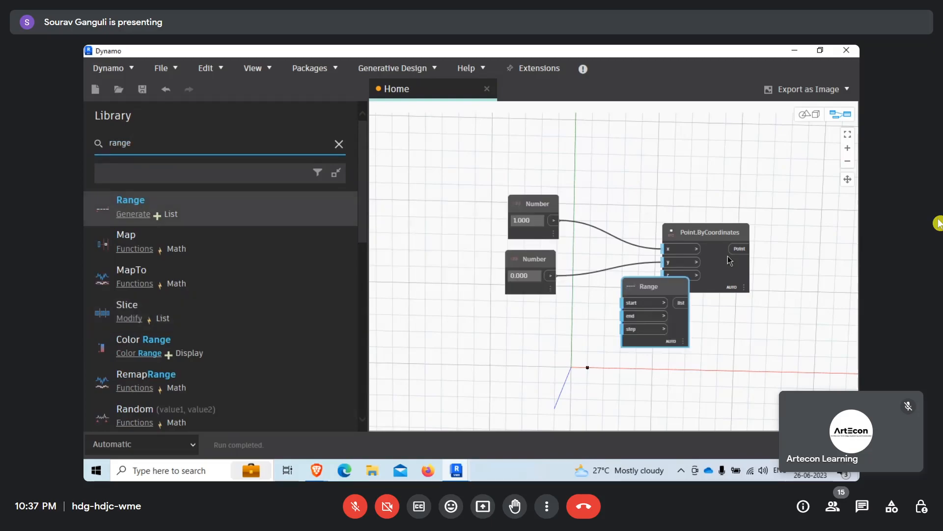
pyautogui.scroll(-2, 730, 260)
pyautogui.moveTo(682, 279); pyautogui.dragTo(473, 216)
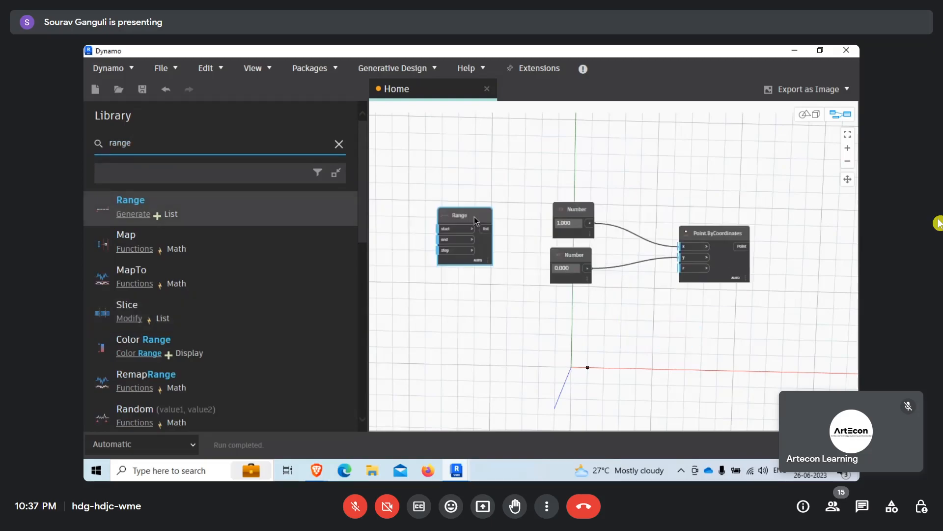
pyautogui.moveTo(408, 207); pyautogui.dragTo(506, 200, button='middle')
pyautogui.scroll(1, 540, 265)
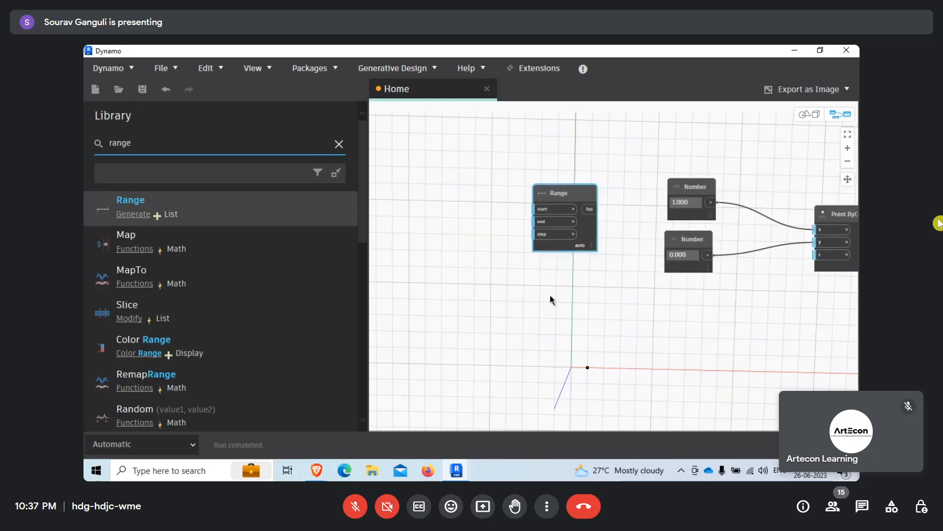
# - Copy a Number node beside the Range node, set it to 0, and connect it to the start input
pyautogui.click(685, 198)
pyautogui.moveTo(685, 197); pyautogui.dragTo(695, 193)
pyautogui.scroll(3, 441, 186)
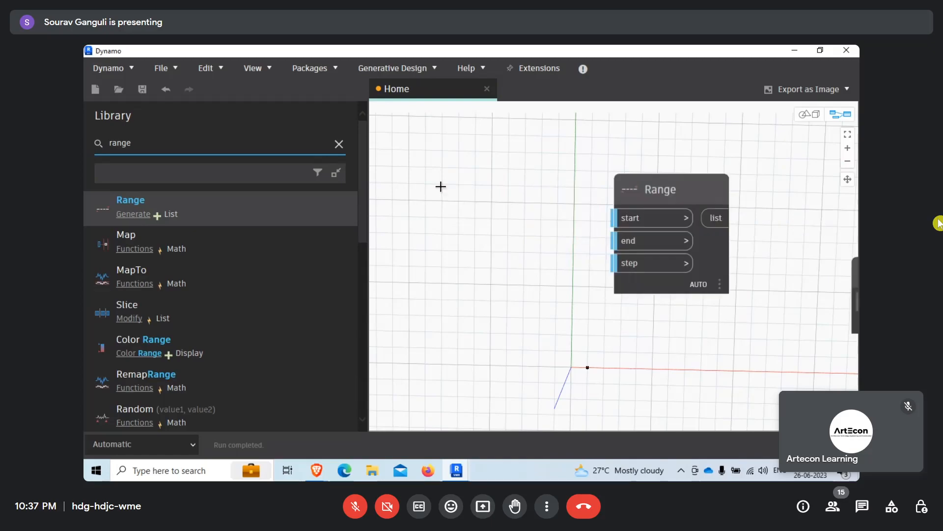
pyautogui.hotkey('ctrl', 'v')
pyautogui.moveTo(479, 207); pyautogui.dragTo(454, 149)
pyautogui.click(458, 182)
pyautogui.write('0')
pyautogui.moveTo(493, 178); pyautogui.dragTo(607, 220)
pyautogui.moveTo(451, 202); pyautogui.dragTo(448, 188)
# - Add a second Number copy below the start number, set it to 10, and connect it to the Range node's end input
pyautogui.click(453, 279)
pyautogui.hotkey('ctrl', 'v')
pyautogui.moveTo(597, 170); pyautogui.dragTo(614, 250)
pyautogui.click(473, 257)
pyautogui.write('10')
pyautogui.press('Return')
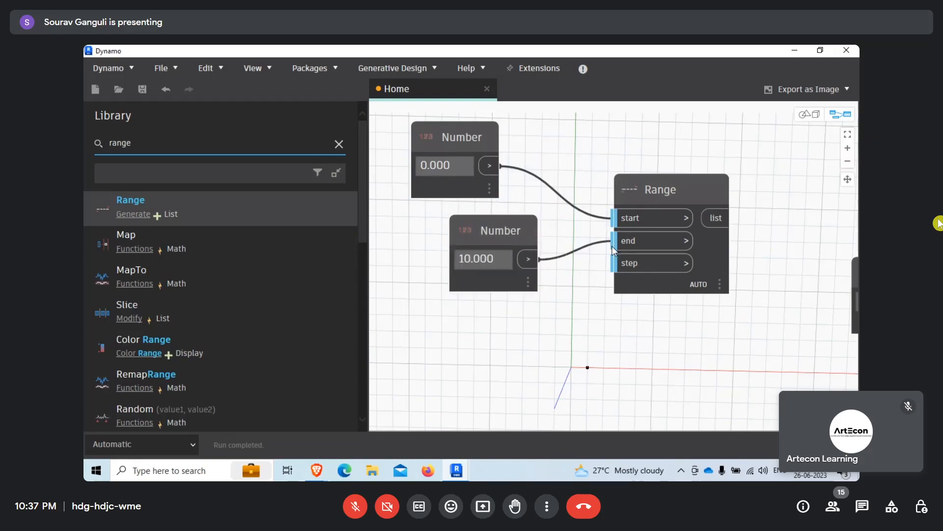
pyautogui.moveTo(485, 235); pyautogui.dragTo(462, 226)
# - Add a third Number copy below the end number, set it to 1, and connect it to the Range node's step input
pyautogui.click(484, 326)
pyautogui.hotkey('ctrl', 'v')
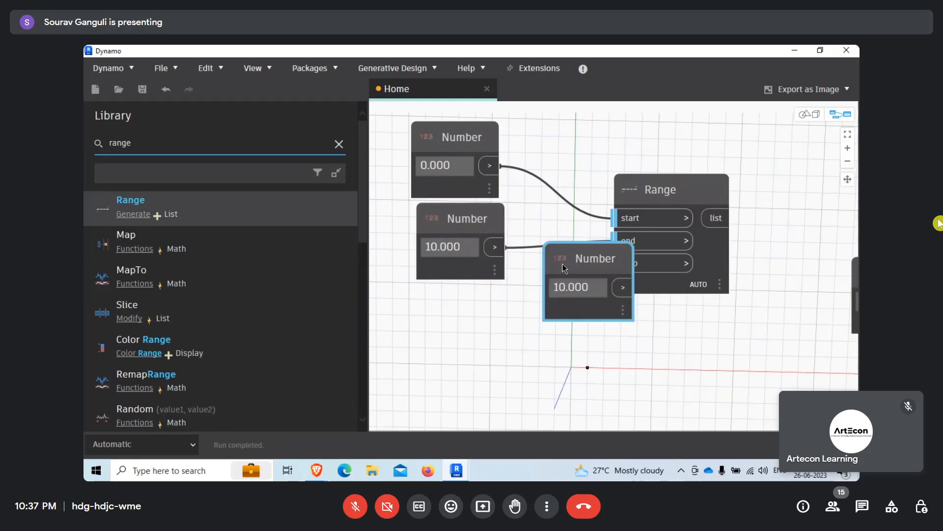
pyautogui.moveTo(576, 255); pyautogui.dragTo(454, 315)
pyautogui.doubleClick(457, 344)
pyautogui.write('1')
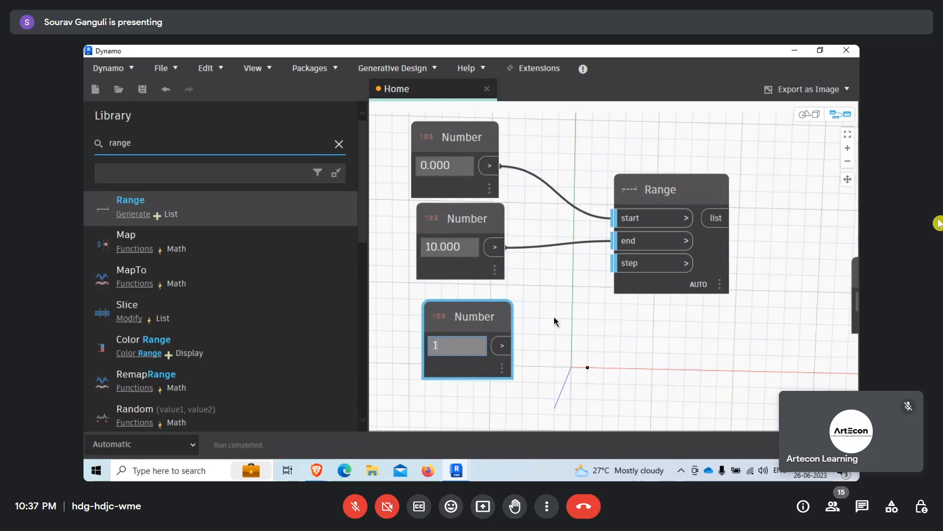
pyautogui.click(555, 319)
pyautogui.moveTo(502, 345); pyautogui.dragTo(614, 267)
# - Pin the Range node's output preview to show its generated list
pyautogui.scroll(1, 674, 283)
pyautogui.moveTo(673, 283); pyautogui.dragTo(599, 314, button='middle')
pyautogui.scroll(-3, 630, 276)
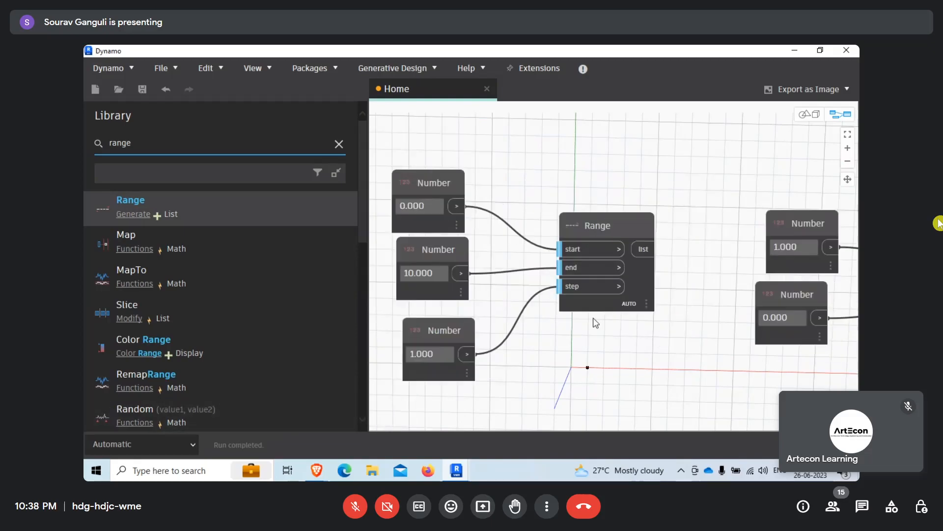
pyautogui.click(636, 289)
pyautogui.moveTo(667, 335); pyautogui.dragTo(660, 255, button='middle')
pyautogui.moveTo(500, 284); pyautogui.dragTo(537, 297, button='middle')
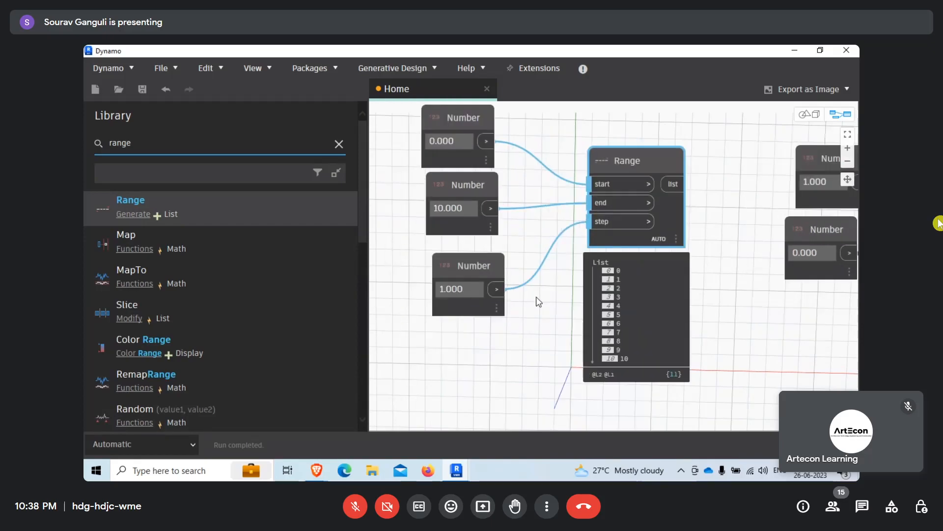
# - Try a start value of 5 for the Range node, and set it back to 0
pyautogui.click(452, 142)
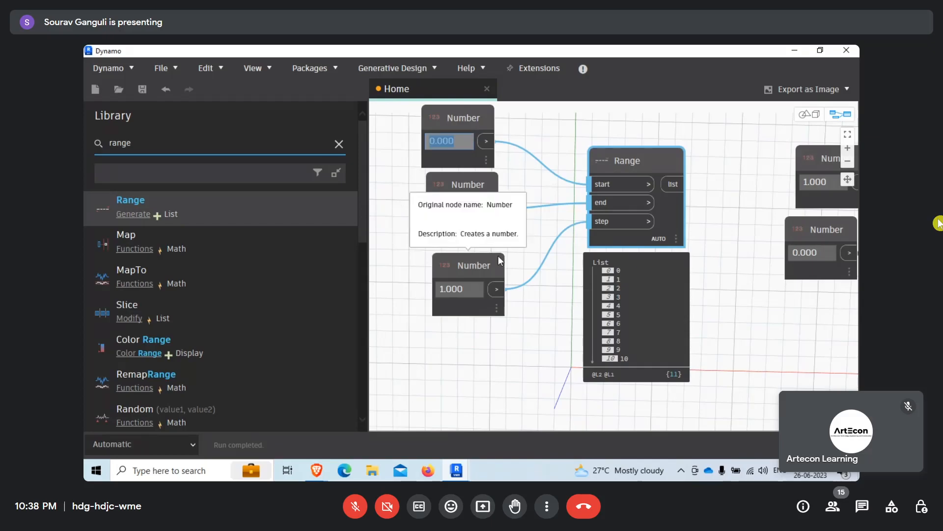
pyautogui.write('5')
pyautogui.click(533, 232)
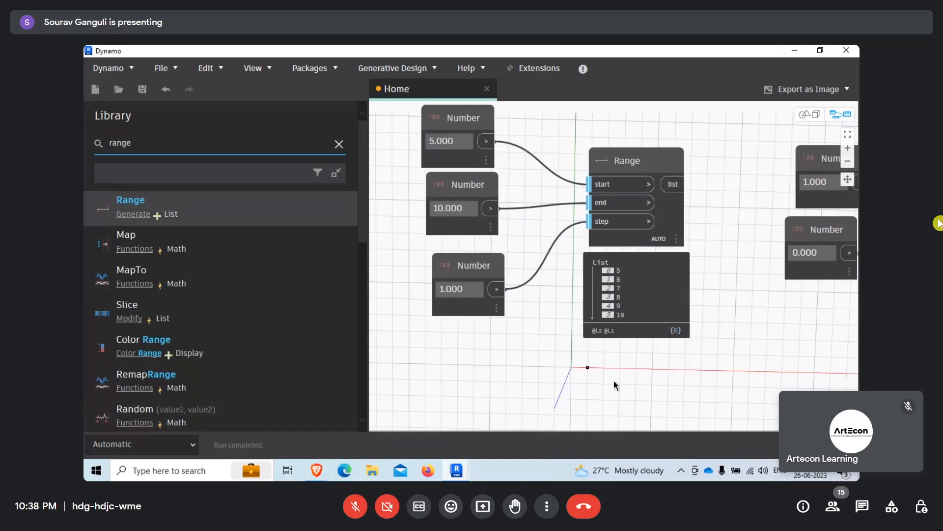
pyautogui.click(453, 142)
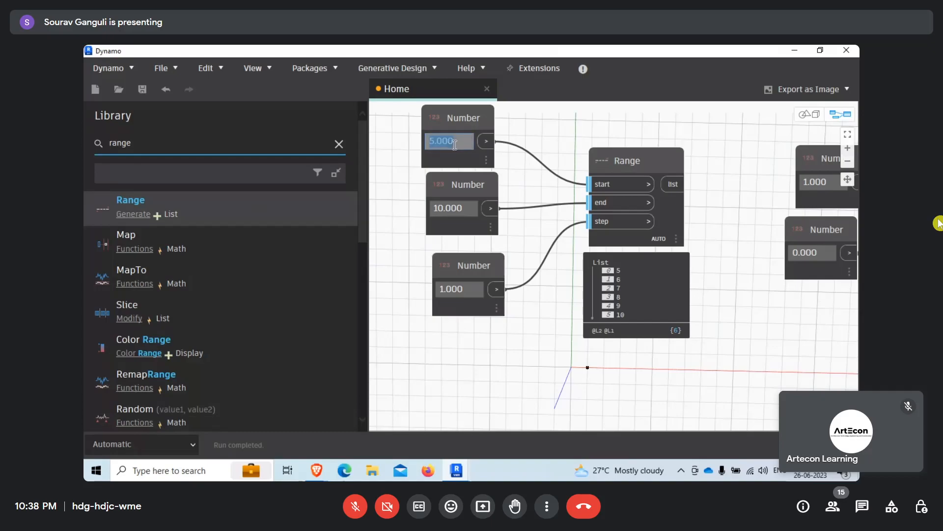
pyautogui.write('0')
pyautogui.click(510, 315)
# - Set the Number node feeding the Range node's step input to 2
pyautogui.click(464, 289)
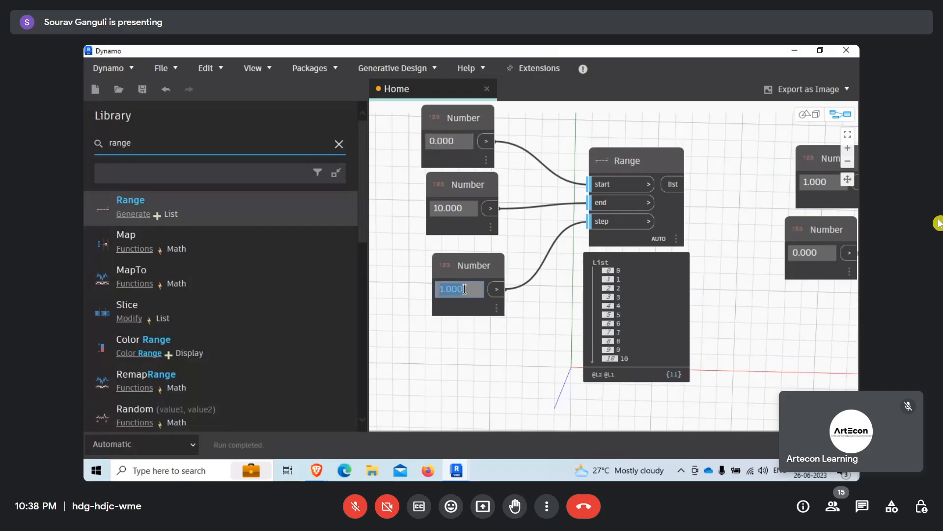
pyautogui.write('2')
pyautogui.click(485, 309)
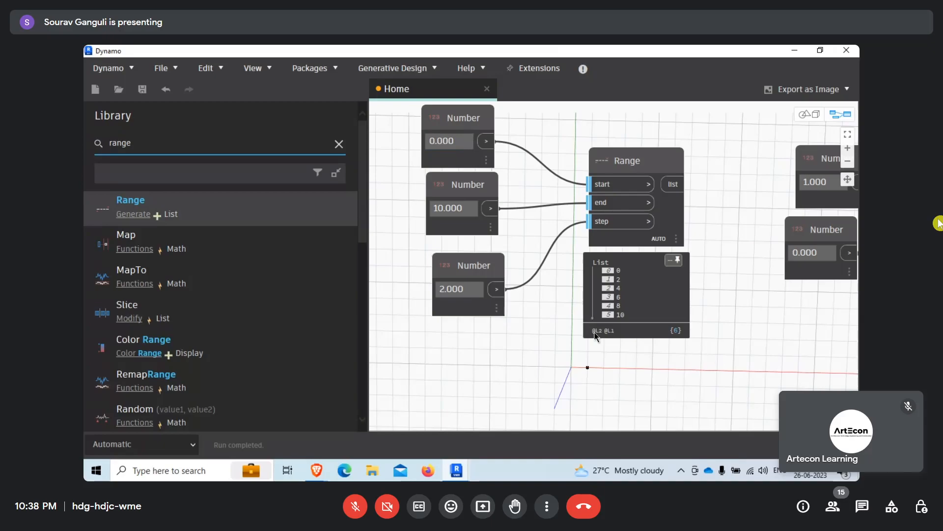
# - Delete the Number node with value 1 that feeds the x input of Point.ByCoordinates
pyautogui.moveTo(622, 362); pyautogui.dragTo(594, 350, button='middle')
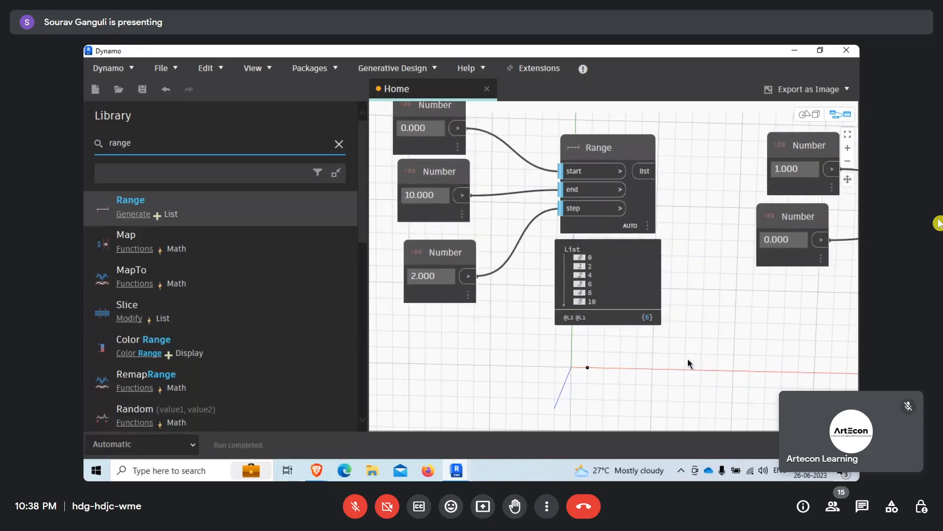
pyautogui.scroll(-3, 664, 326)
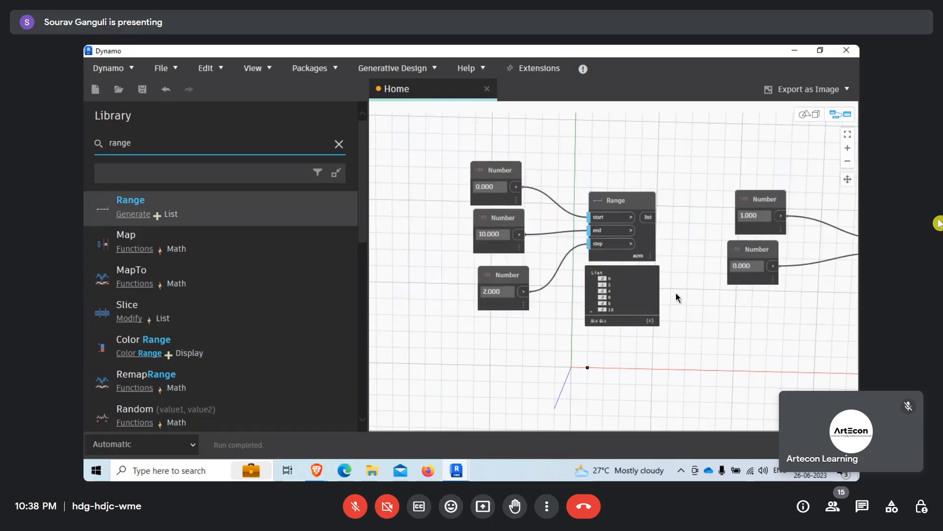
pyautogui.moveTo(580, 197); pyautogui.dragTo(671, 225)
pyautogui.press('Delete')
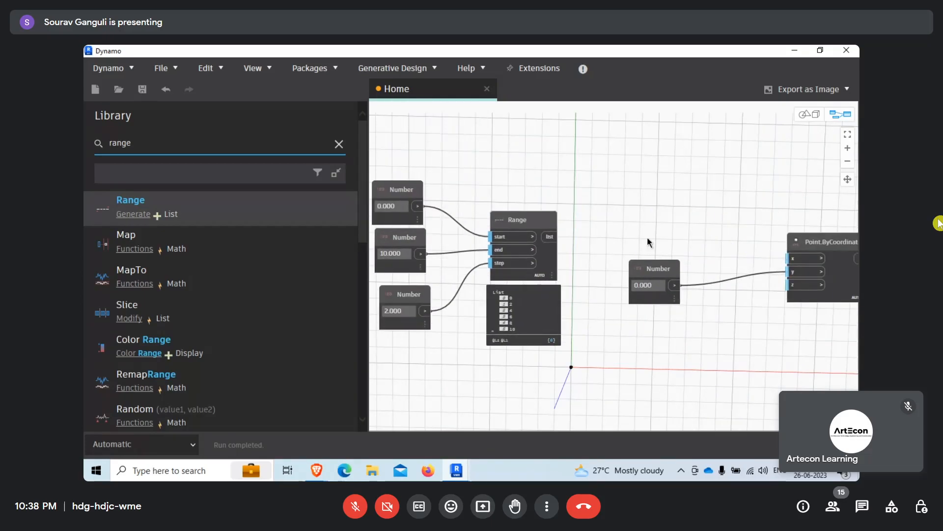
# - Set the Range node's end value to 20 and its step value to 1
pyautogui.click(441, 281)
pyautogui.write('20')
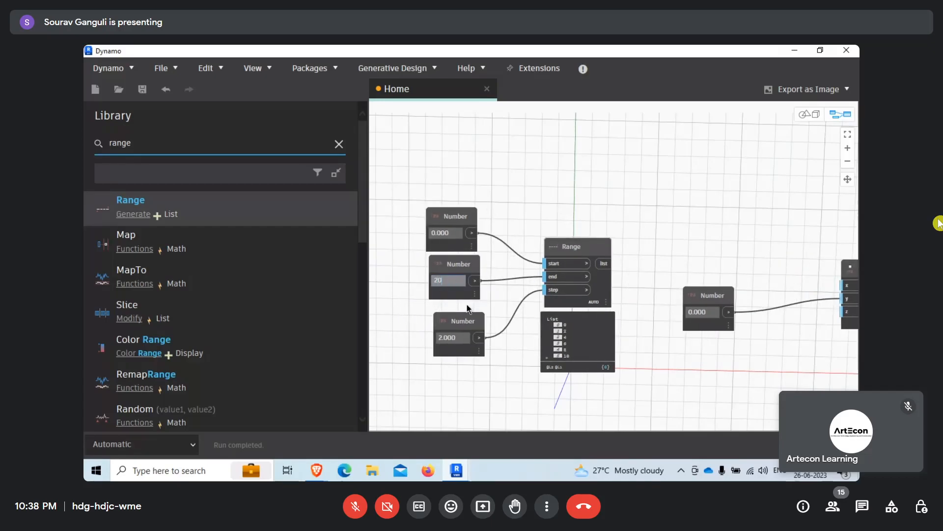
pyautogui.press('Return')
pyautogui.click(453, 338)
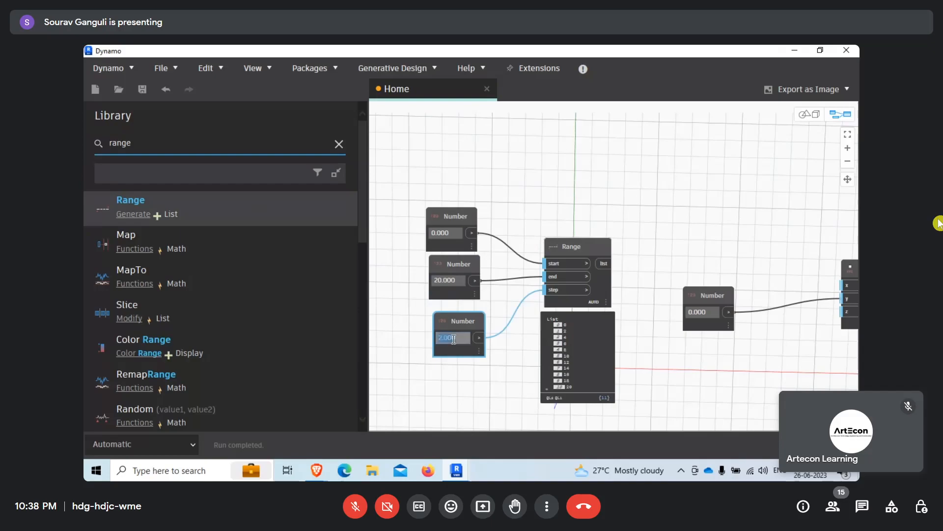
pyautogui.write('1')
pyautogui.click(520, 179)
# - Move the Range node and its three Number nodes up, and connect the Range list output to the Point.ByCoordinates x input
pyautogui.moveTo(416, 174); pyautogui.dragTo(661, 441)
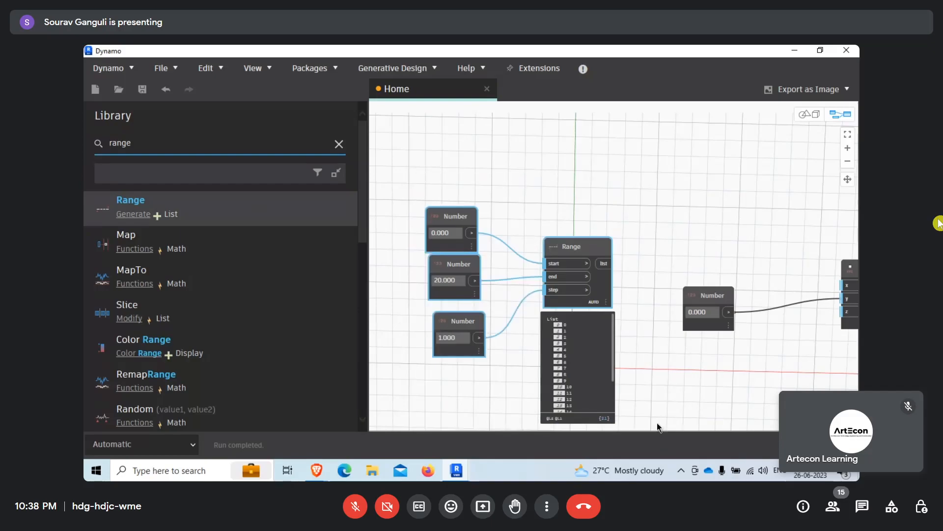
pyautogui.moveTo(574, 300); pyautogui.dragTo(566, 220)
pyautogui.moveTo(594, 183); pyautogui.dragTo(846, 285)
pyautogui.scroll(-3, 662, 233)
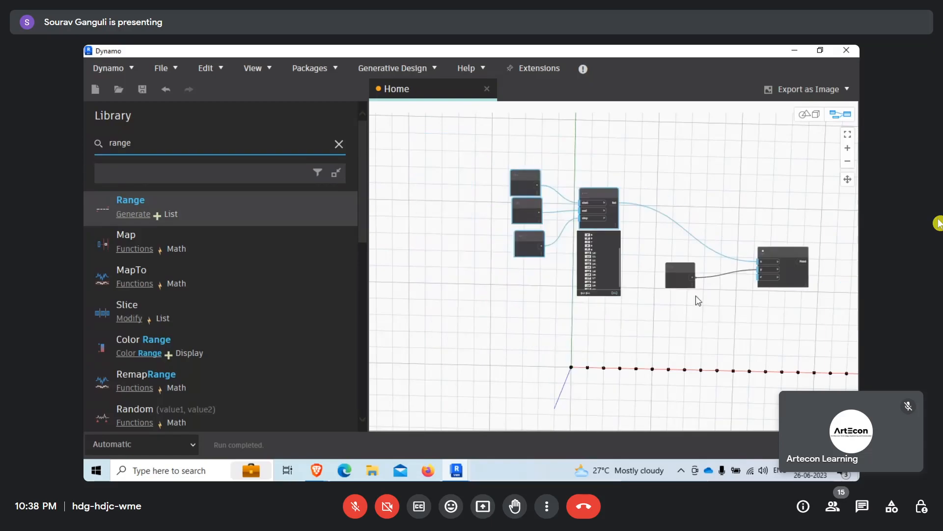
# - Unpin the Range node's list preview and move the y Number and Point.ByCoordinates nodes closer to the Range node
pyautogui.moveTo(699, 298); pyautogui.dragTo(623, 291, button='middle')
pyautogui.scroll(3, 549, 238)
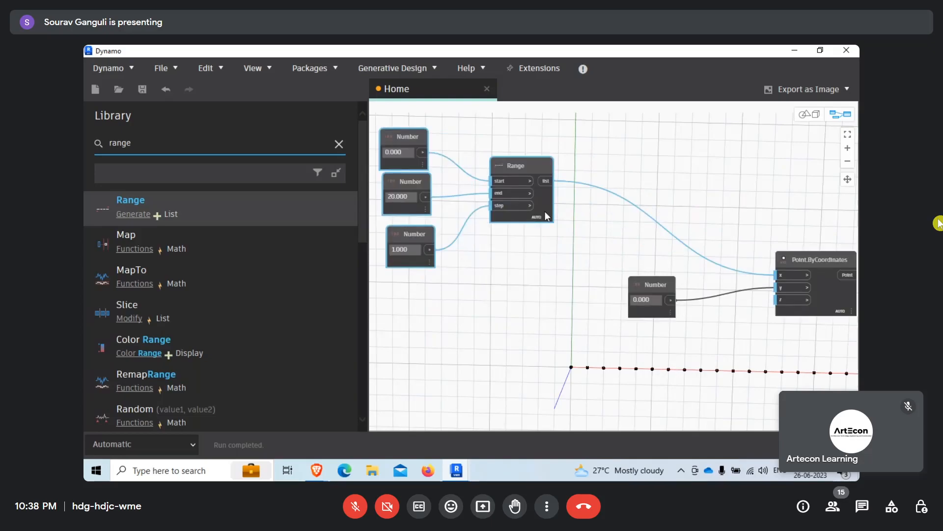
pyautogui.moveTo(544, 211)
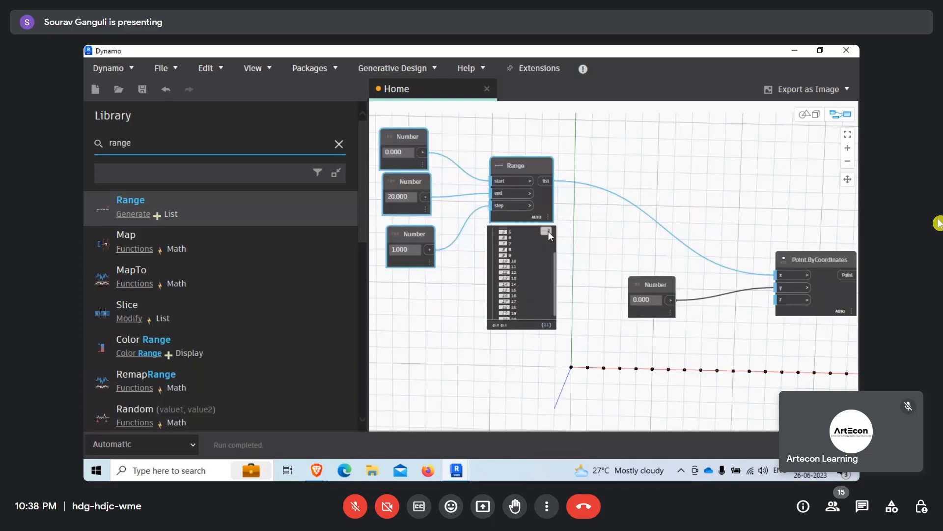
pyautogui.moveTo(695, 300); pyautogui.dragTo(647, 301, button='middle')
pyautogui.moveTo(542, 211); pyautogui.dragTo(831, 344)
pyautogui.moveTo(799, 310); pyautogui.dragTo(760, 271)
pyautogui.click(647, 340)
# - Switch to geometry view, examine the row of points along the x axis, and return to node view
pyautogui.rightClick(647, 340)
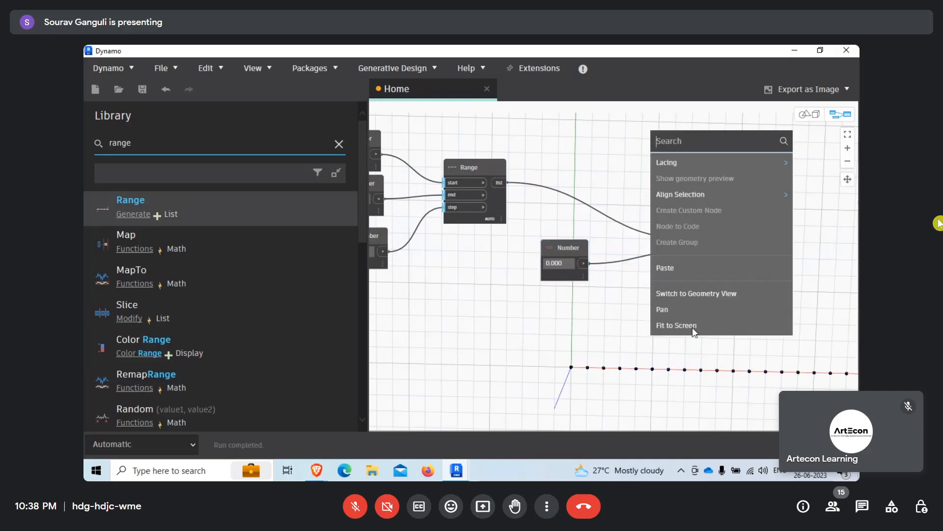
pyautogui.click(703, 294)
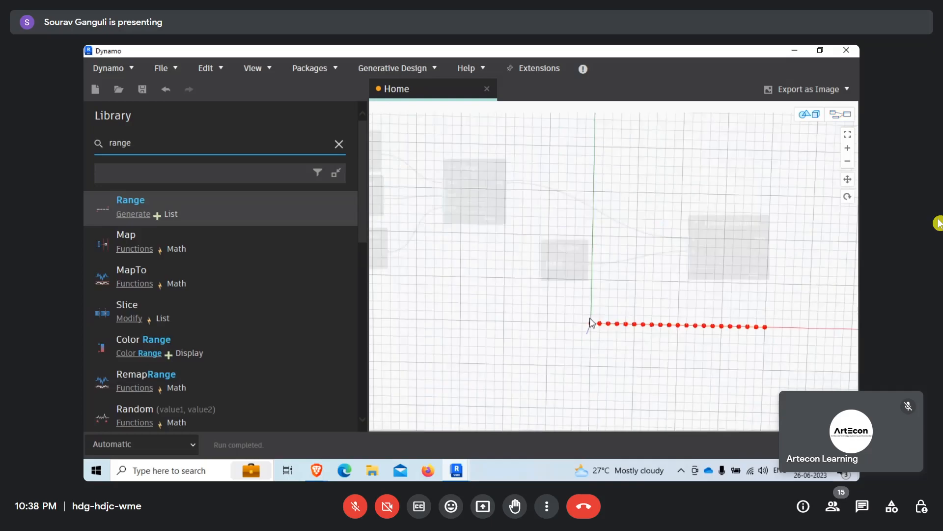
pyautogui.scroll(2, 764, 325)
pyautogui.scroll(4, 771, 324)
pyautogui.moveTo(705, 367); pyautogui.dragTo(661, 248, button='middle')
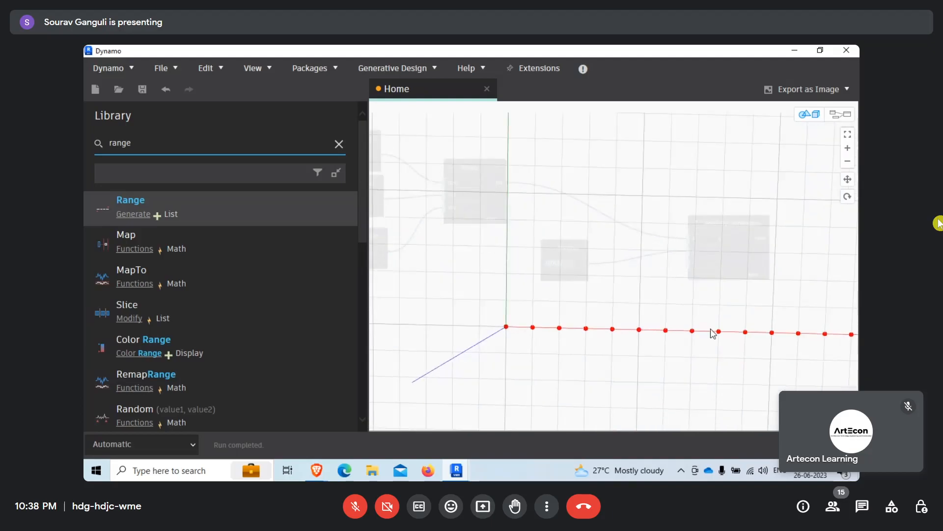
pyautogui.moveTo(814, 331); pyautogui.dragTo(667, 336, button='middle')
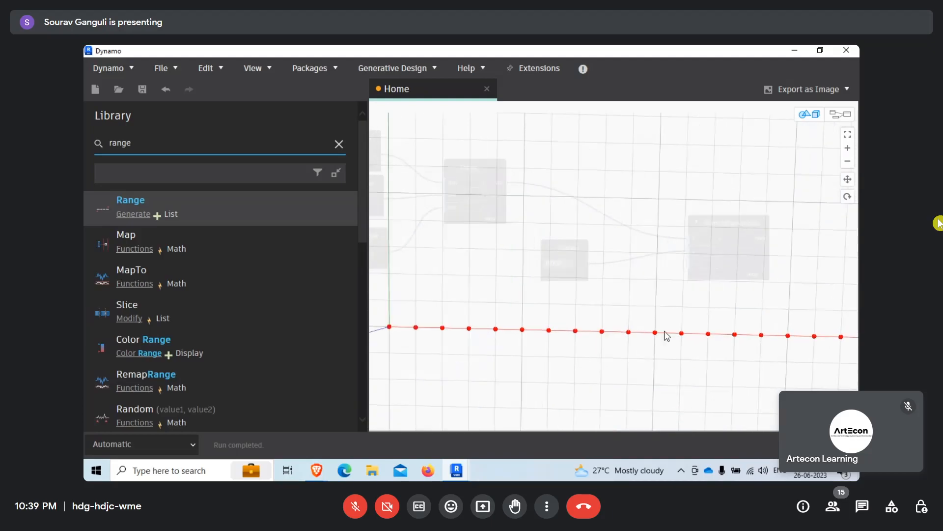
pyautogui.rightClick(492, 255)
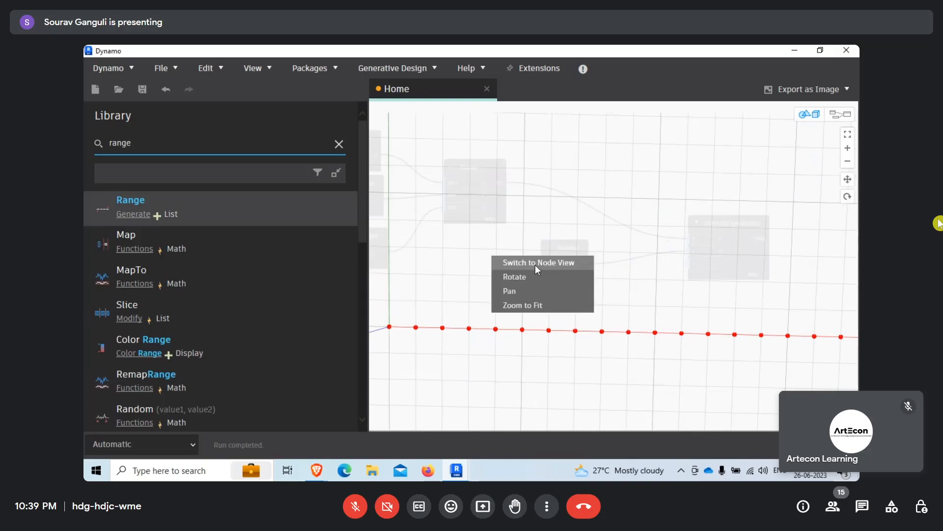
pyautogui.click(536, 265)
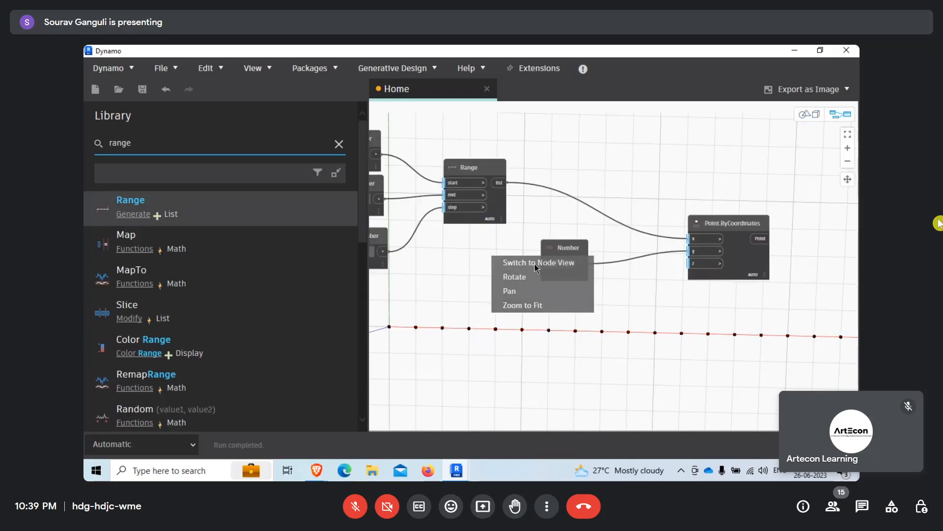
# - Try a step value of 2 for the Range node to widen the point spacing, and restore it to 1
pyautogui.click(463, 262)
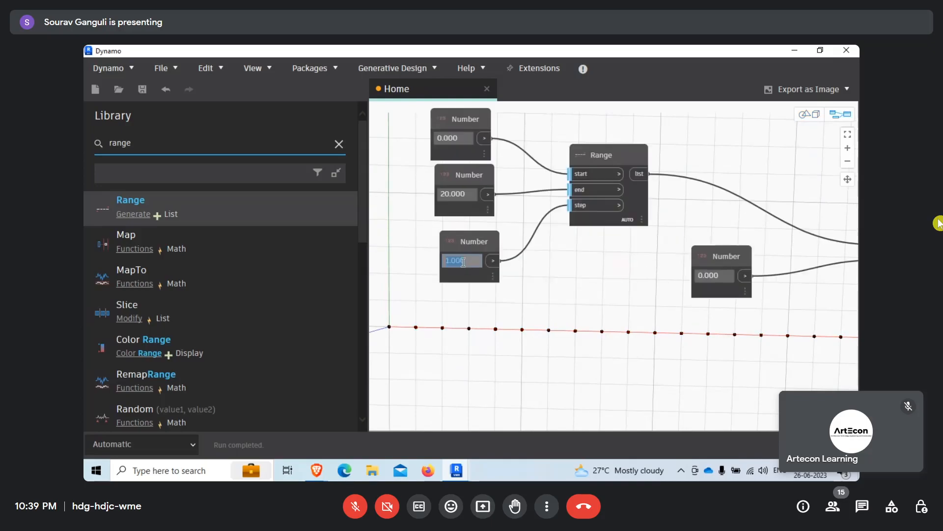
pyautogui.write('2')
pyautogui.press('Return')
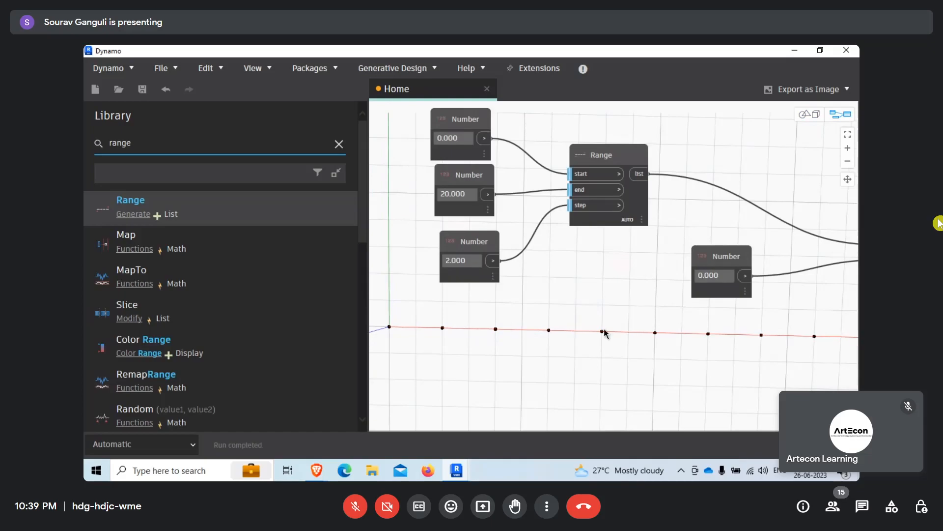
pyautogui.click(459, 266)
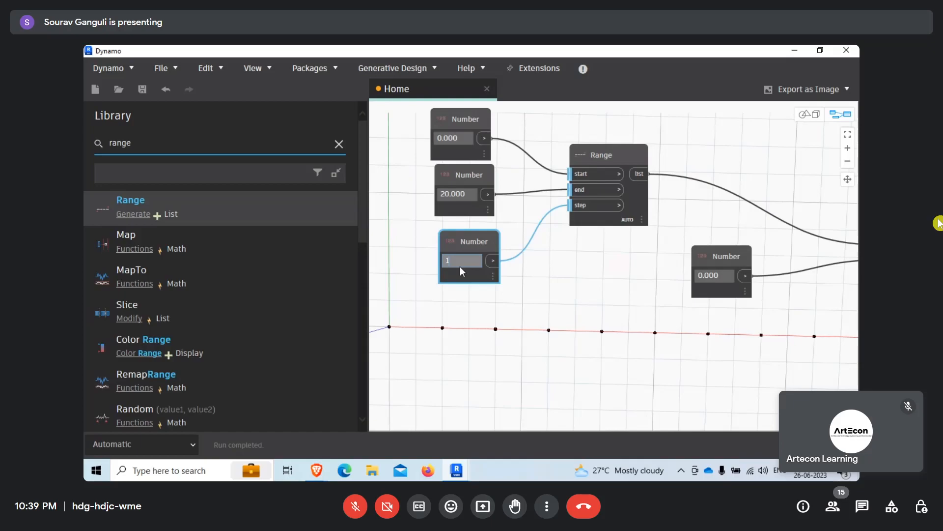
pyautogui.click(529, 273)
# - Examine the full row of points spaced at a step of 1 in geometry view, and return to node view
pyautogui.scroll(-4, 529, 272)
pyautogui.moveTo(787, 180); pyautogui.dragTo(739, 171, button='middle')
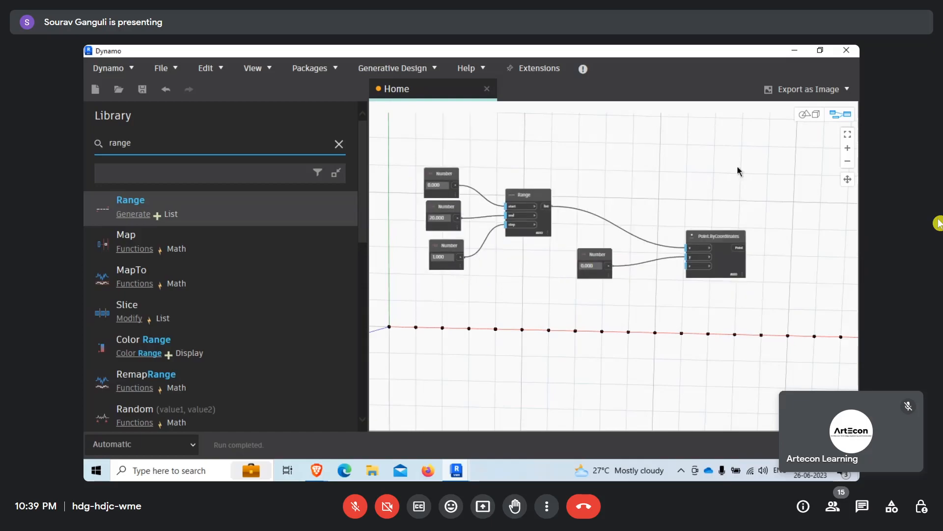
pyautogui.scroll(-5, 704, 297)
pyautogui.rightClick(617, 332)
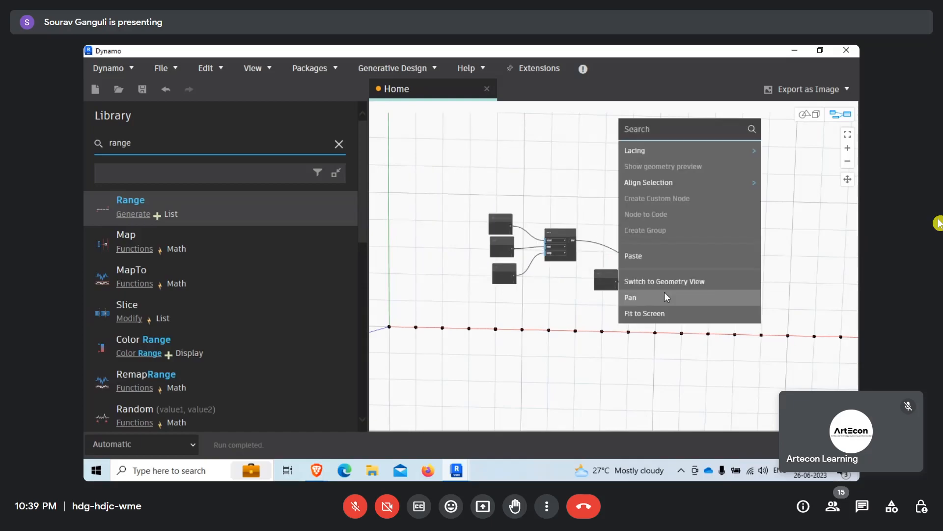
pyautogui.click(666, 297)
pyautogui.scroll(-4, 542, 338)
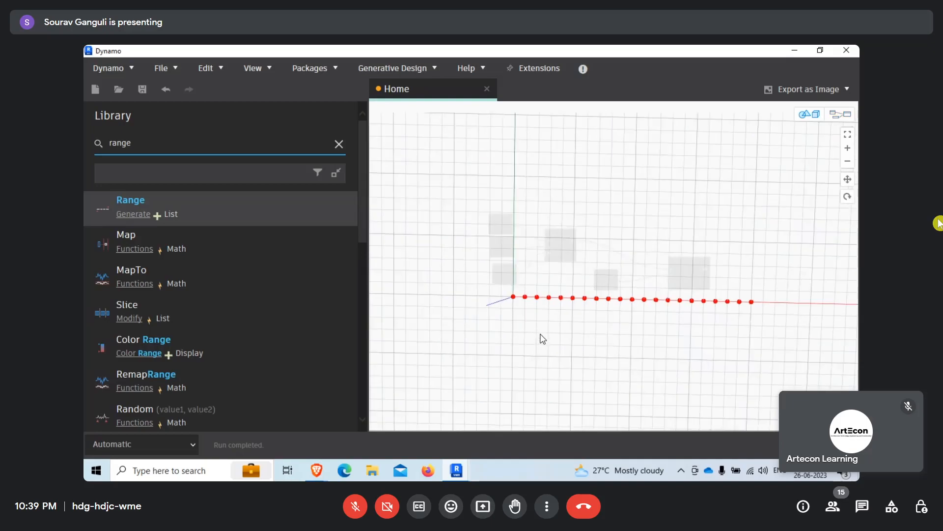
pyautogui.moveTo(596, 266); pyautogui.dragTo(579, 323)
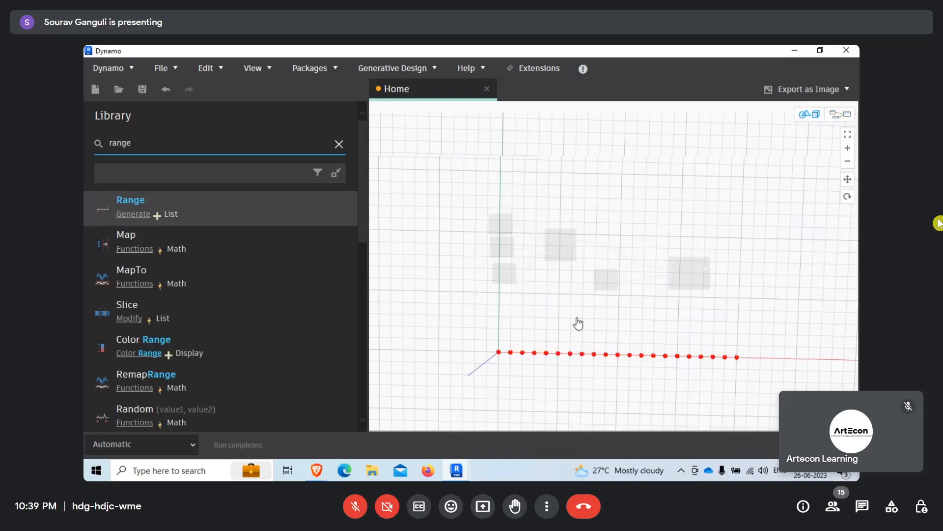
pyautogui.moveTo(577, 319); pyautogui.dragTo(576, 320, button='middle')
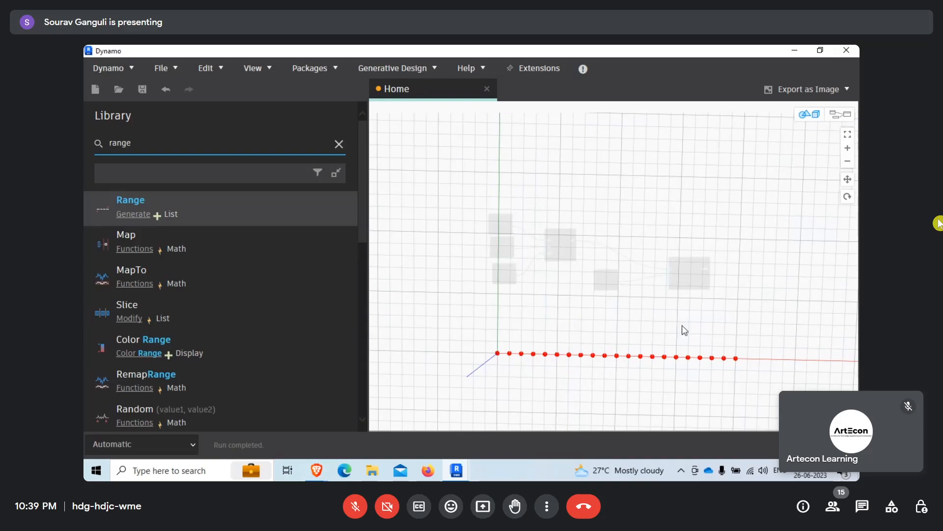
pyautogui.rightClick(576, 211)
pyautogui.click(629, 222)
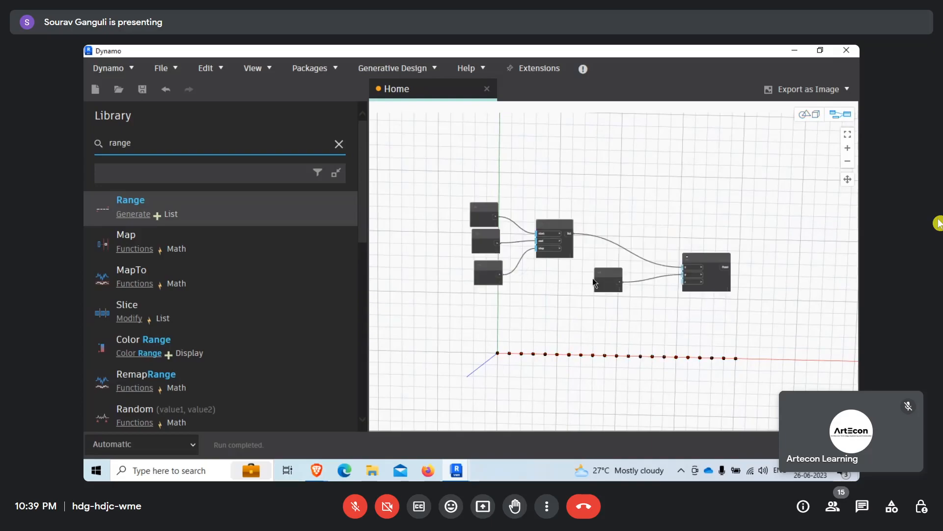
# - Select the Range node with its three Number nodes and move the group up to free space below it
pyautogui.moveTo(766, 304); pyautogui.dragTo(750, 299, button='middle')
pyautogui.moveTo(513, 253); pyautogui.dragTo(611, 280, button='middle')
pyautogui.moveTo(391, 130); pyautogui.dragTo(625, 351)
pyautogui.moveTo(593, 219); pyautogui.dragTo(584, 180)
# - Duplicate the Range node with its three Number nodes and place the copy directly below the original group
pyautogui.scroll(-5, 589, 176)
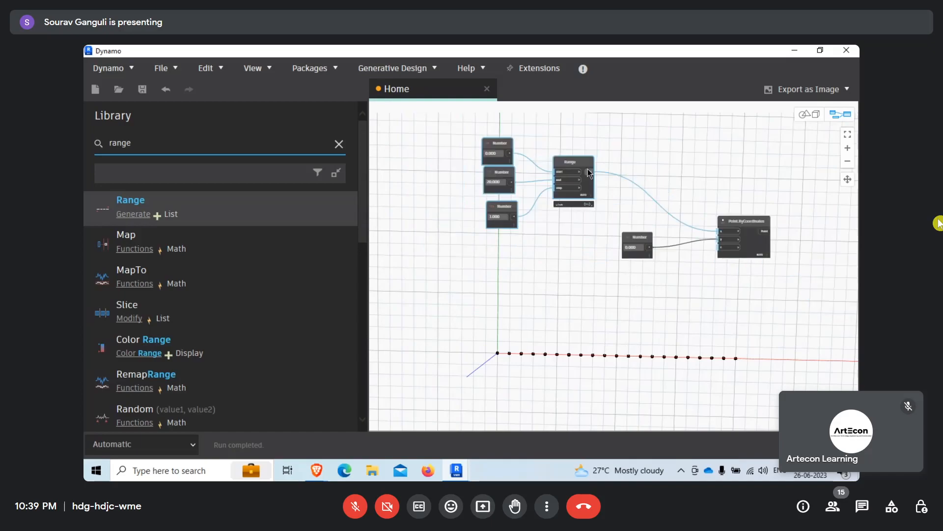
pyautogui.scroll(3, 511, 280)
pyautogui.click(495, 294)
pyautogui.hotkey('ctrl', 'v')
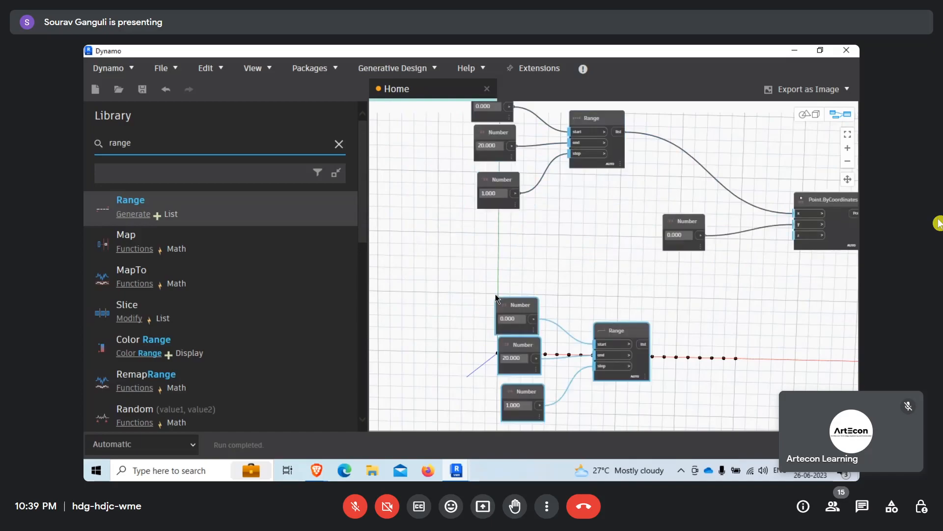
pyautogui.moveTo(621, 343); pyautogui.dragTo(606, 250)
pyautogui.click(618, 217)
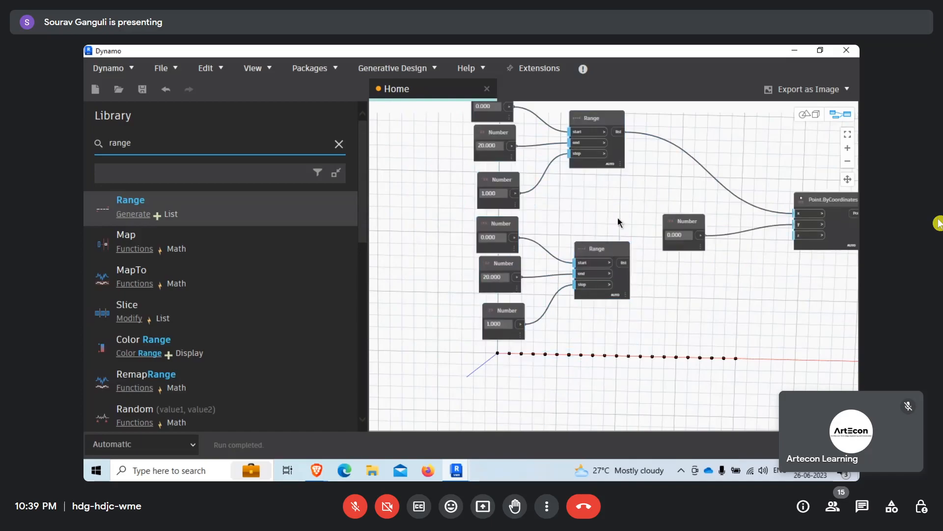
# - Connect the duplicated Range node's list output to the Point.ByCoordinates y input in place of the Number node
pyautogui.moveTo(693, 232); pyautogui.dragTo(589, 239, button='middle')
pyautogui.click(519, 270)
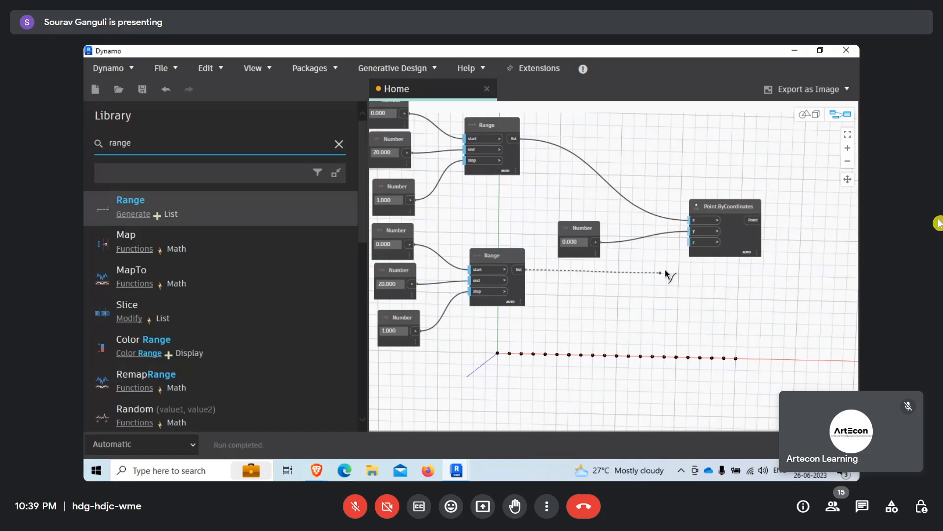
pyautogui.click(692, 231)
pyautogui.moveTo(692, 231); pyautogui.dragTo(621, 235, button='middle')
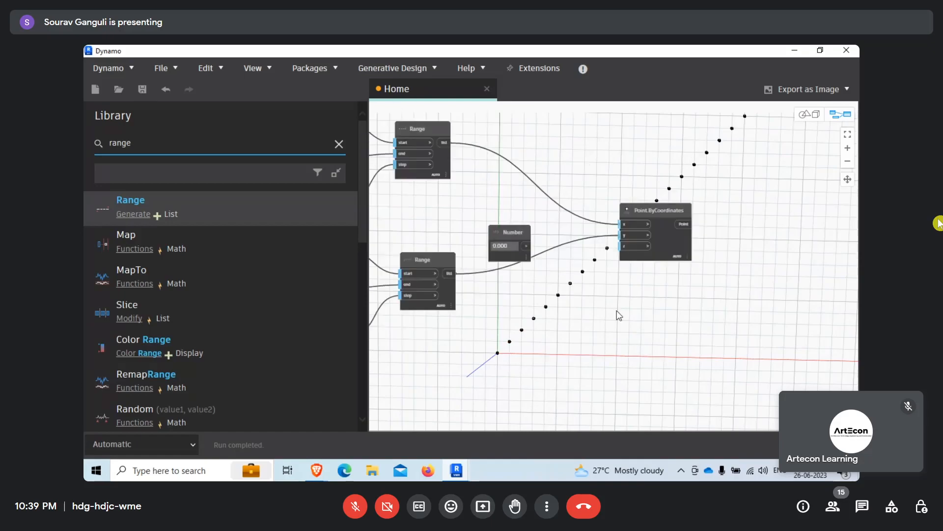
pyautogui.scroll(-2, 543, 287)
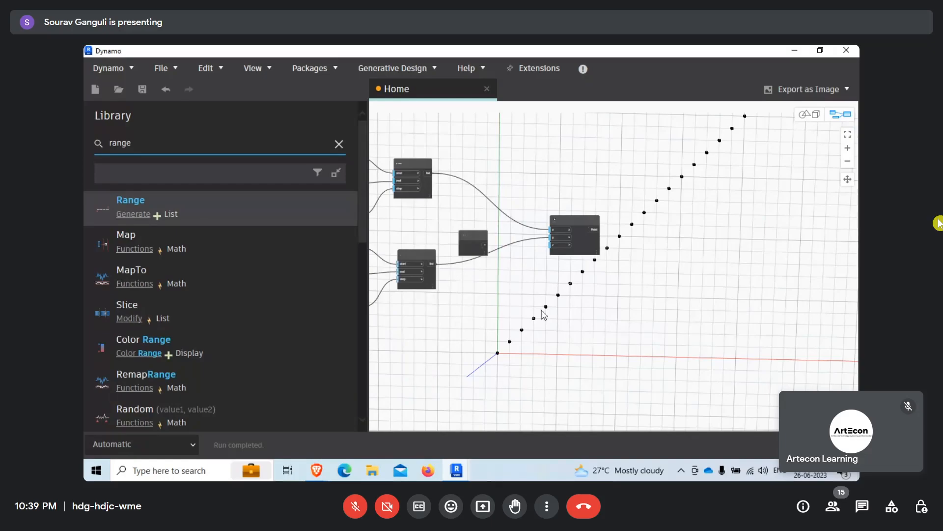
# - Examine the points generated from the two Range lists in geometry view, and return to node view
pyautogui.rightClick(612, 308)
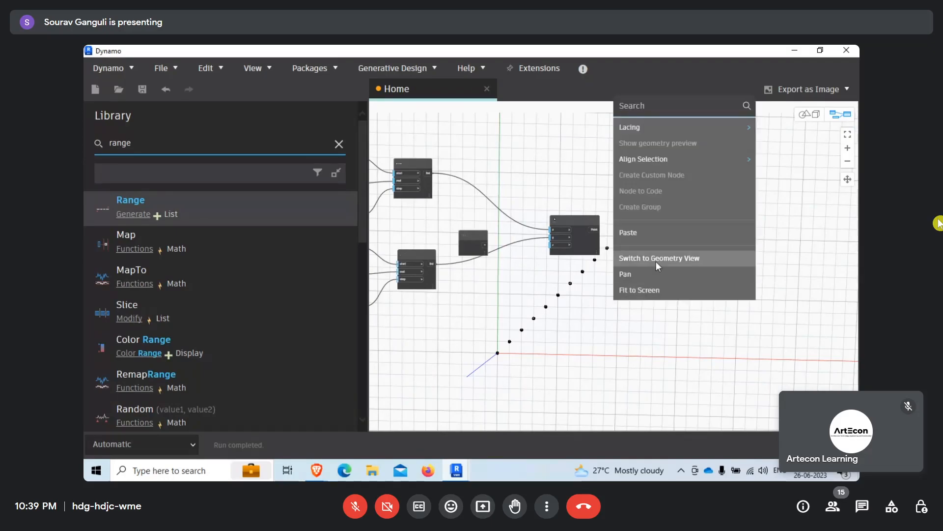
pyautogui.click(656, 261)
pyautogui.moveTo(541, 318); pyautogui.dragTo(612, 279, button='right')
pyautogui.rightClick(610, 276)
pyautogui.click(639, 285)
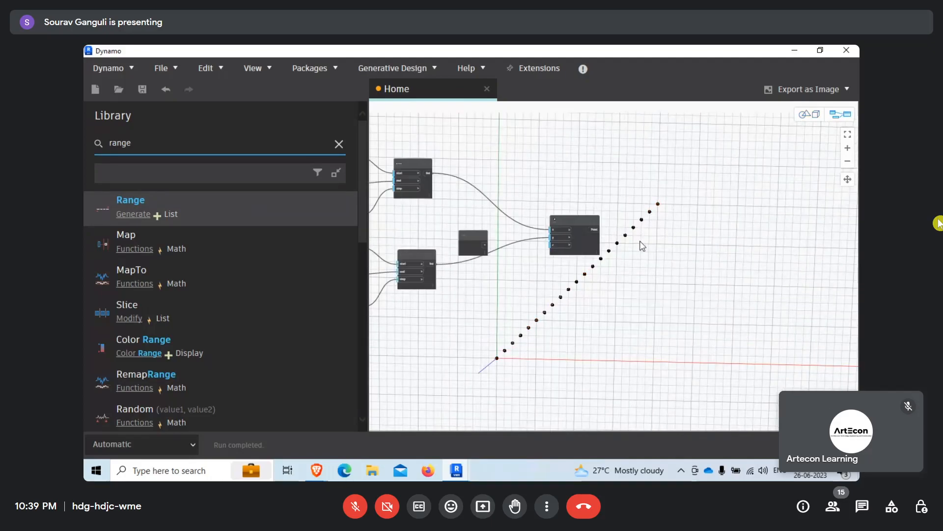
# - Connect the 0.000 Number node's output to the Point.ByCoordinates x input in place of the upper Range list
pyautogui.scroll(3, 534, 225)
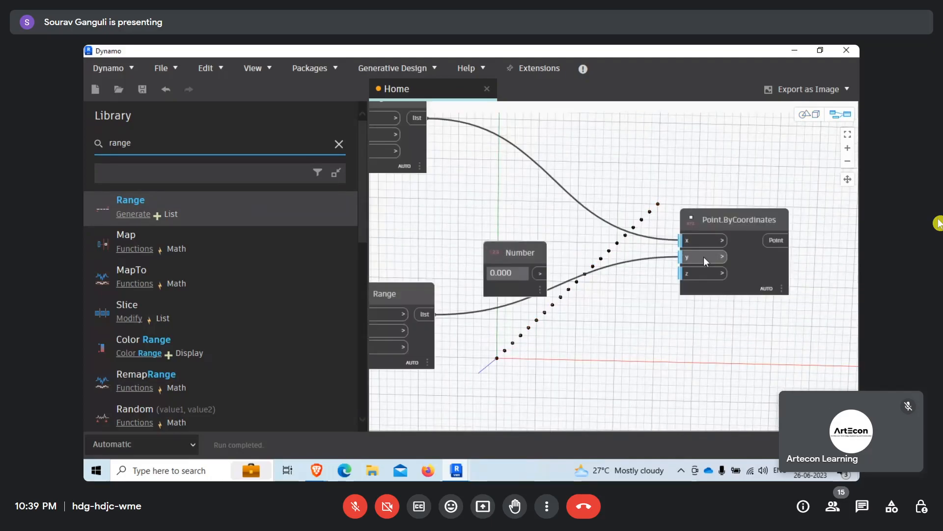
pyautogui.moveTo(539, 252); pyautogui.dragTo(533, 222)
pyautogui.click(532, 243)
pyautogui.click(685, 242)
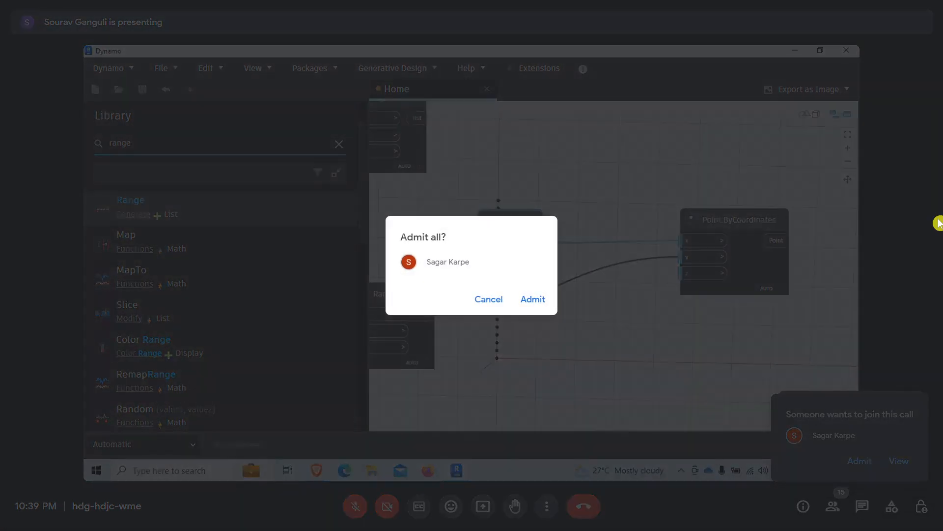
pyautogui.moveTo(633, 329); pyautogui.dragTo(615, 319, button='middle')
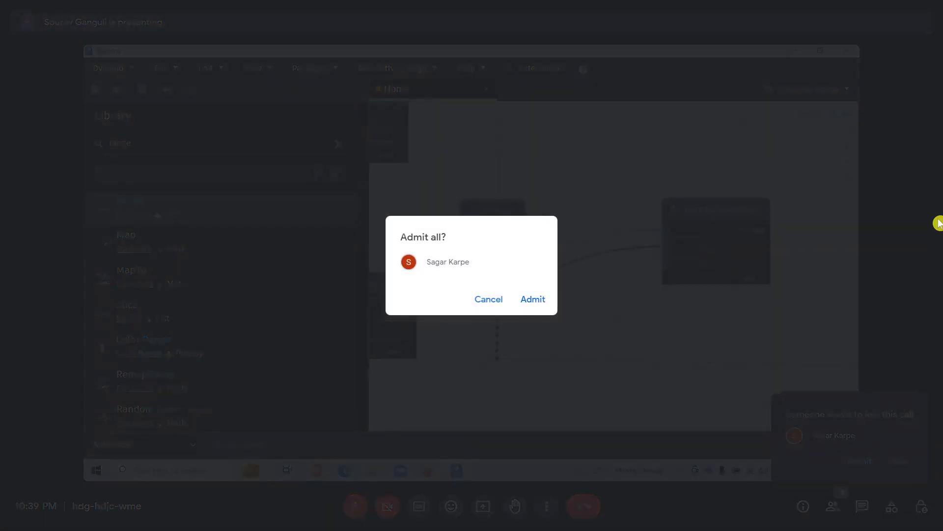
pyautogui.moveTo(549, 273); pyautogui.dragTo(503, 185, button='middle')
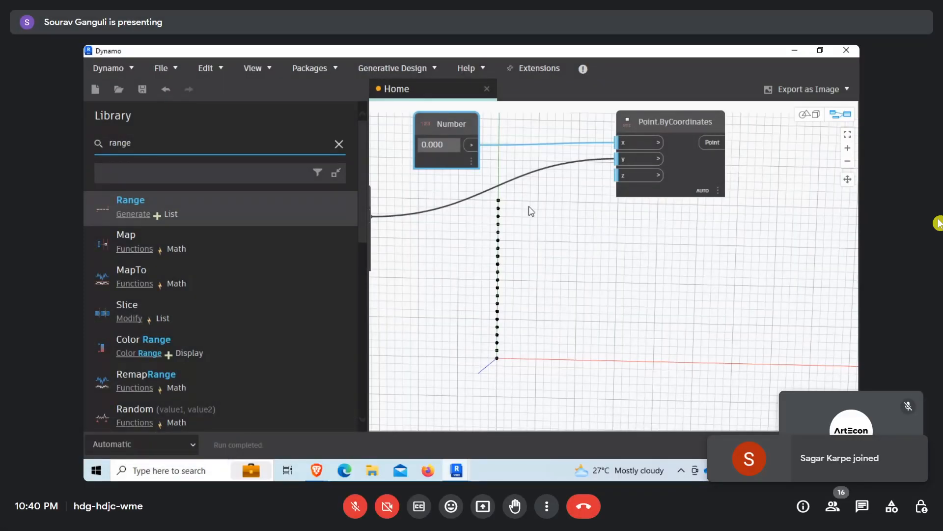
pyautogui.moveTo(524, 216); pyautogui.dragTo(589, 261, button='middle')
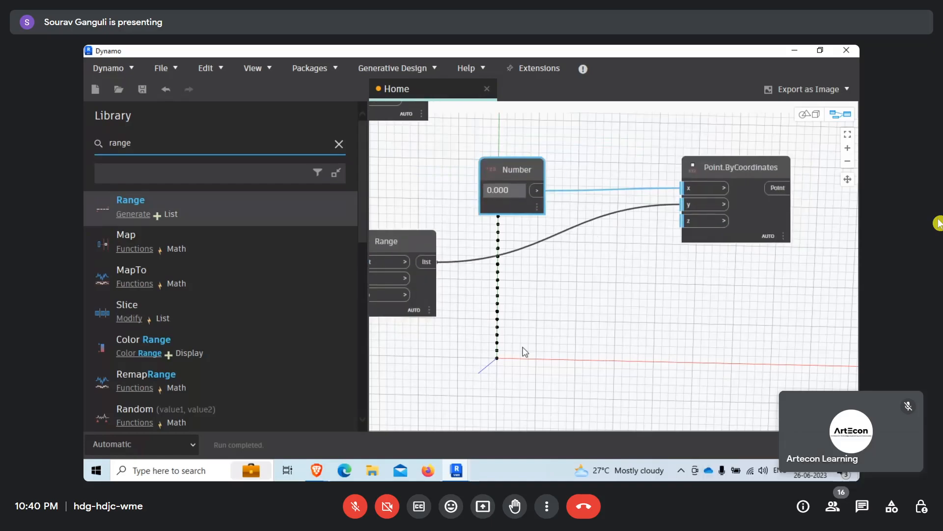
# - Pin the output previews of both Range nodes to compare their lists, and unpin both previews
pyautogui.moveTo(421, 303); pyautogui.dragTo(541, 288, button='middle')
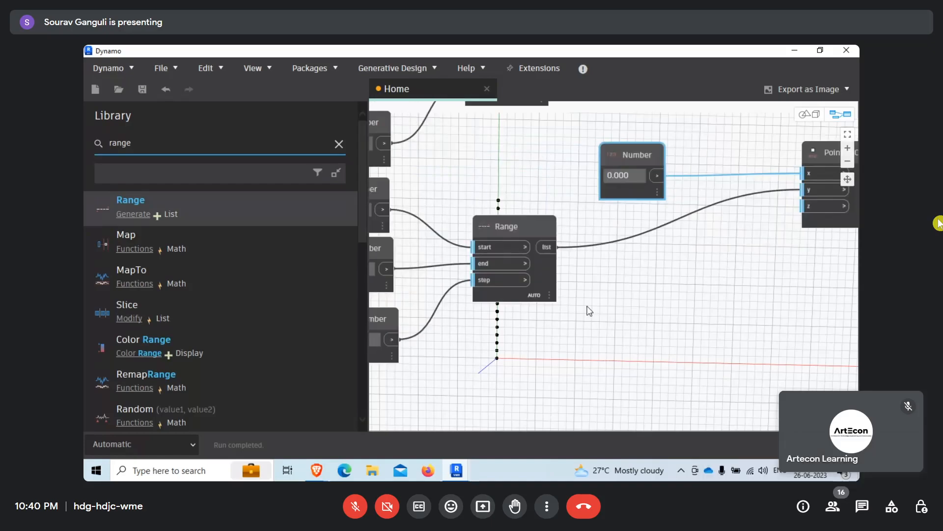
pyautogui.click(541, 288)
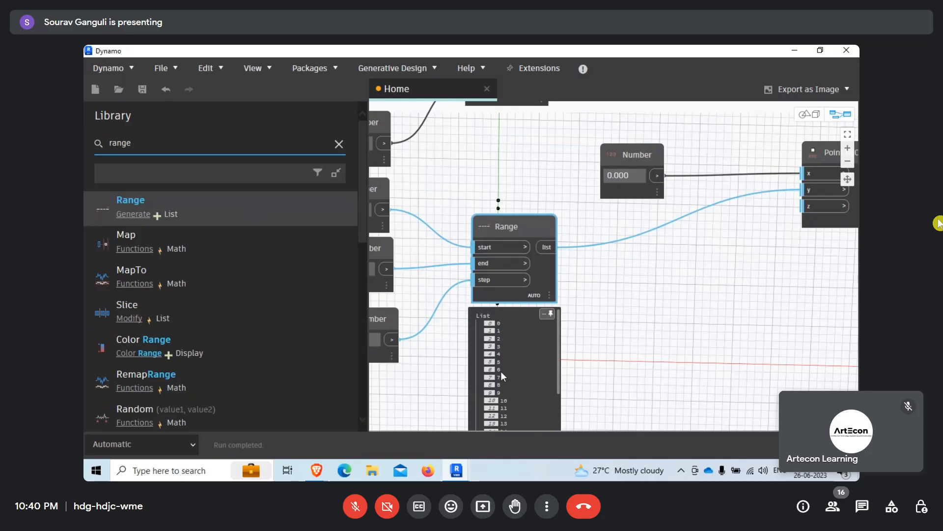
pyautogui.moveTo(679, 294); pyautogui.dragTo(691, 337, button='middle')
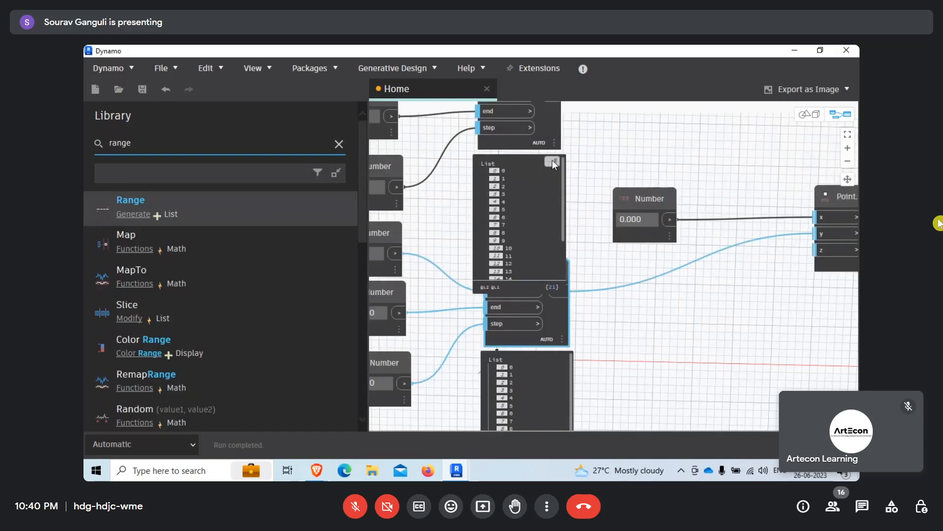
pyautogui.click(552, 160)
pyautogui.moveTo(622, 202); pyautogui.dragTo(615, 275, button='middle')
pyautogui.click(527, 197)
pyautogui.click(536, 196)
pyautogui.moveTo(528, 218); pyautogui.dragTo(537, 166)
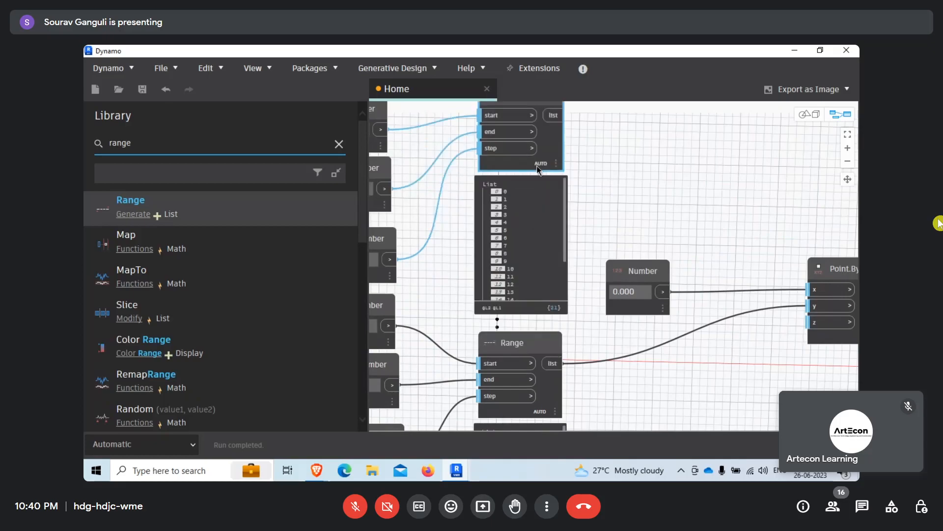
pyautogui.scroll(-4, 632, 216)
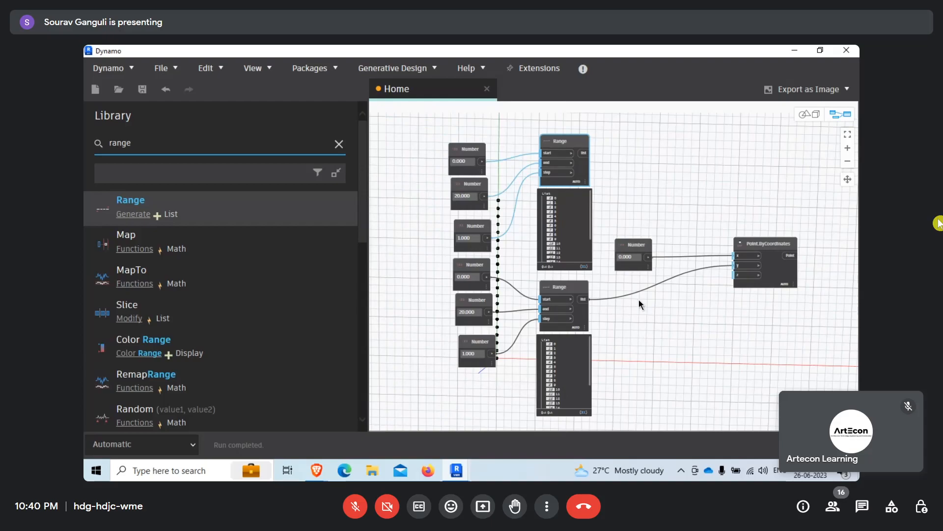
pyautogui.moveTo(673, 211); pyautogui.dragTo(581, 203, button='middle')
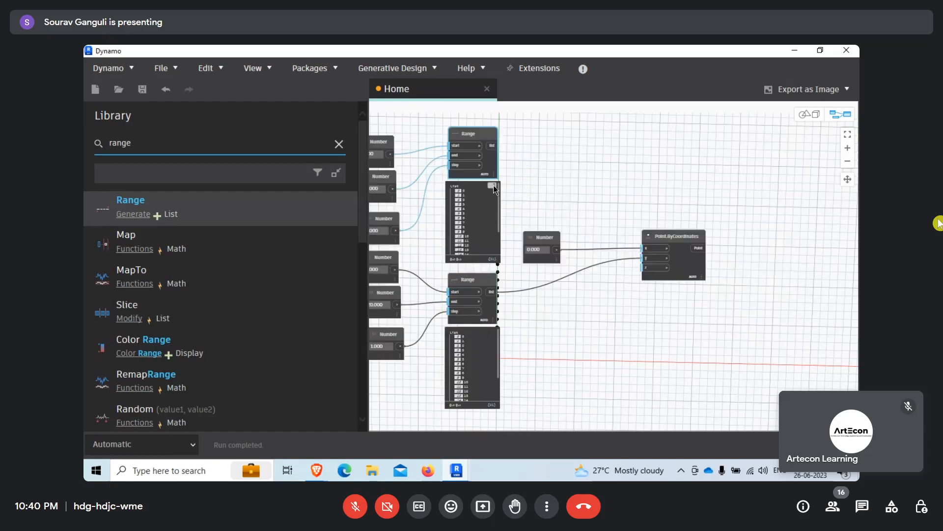
pyautogui.click(492, 187)
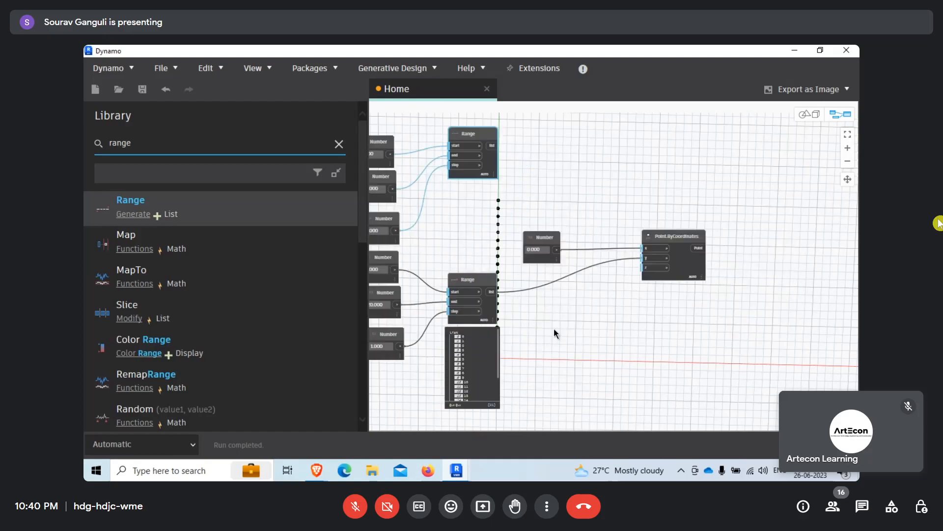
pyautogui.click(490, 332)
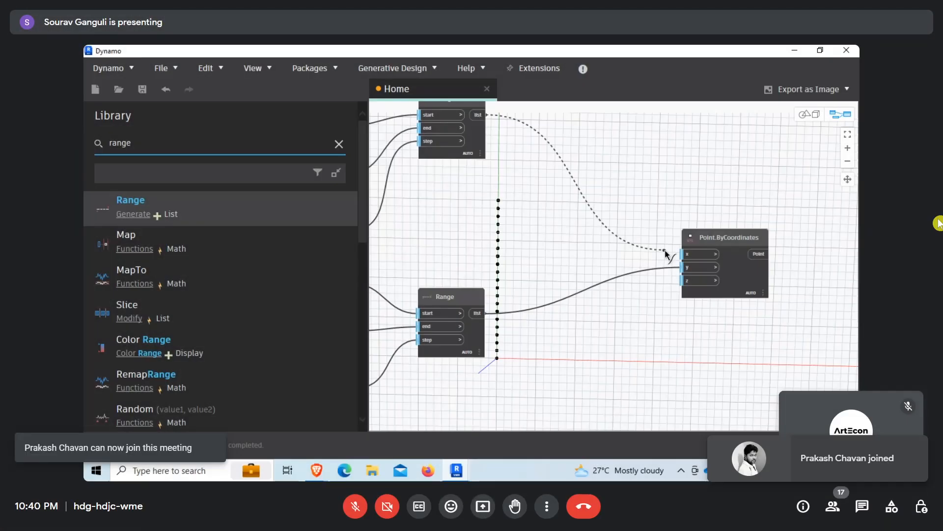
# - Delete the separate Number node and connect the upper Range node's list output to the Point.ByCoordinates x input
pyautogui.click(685, 253)
pyautogui.moveTo(563, 283); pyautogui.dragTo(417, 253, button='middle')
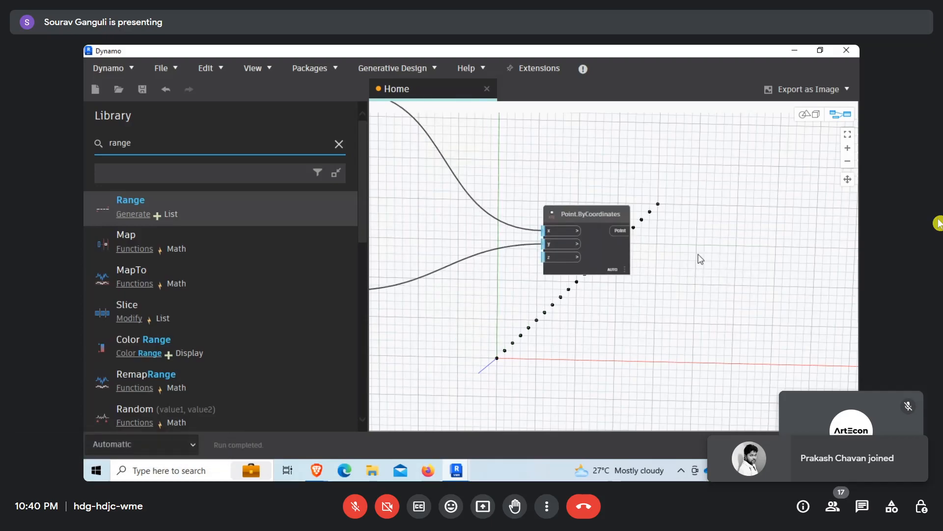
pyautogui.scroll(-1, 602, 263)
# - Move the Point.ByCoordinates node closer to the Range nodes and pin its output preview list
pyautogui.moveTo(603, 263); pyautogui.dragTo(660, 257, button='middle')
pyautogui.moveTo(661, 260); pyautogui.dragTo(511, 253)
pyautogui.scroll(3, 511, 254)
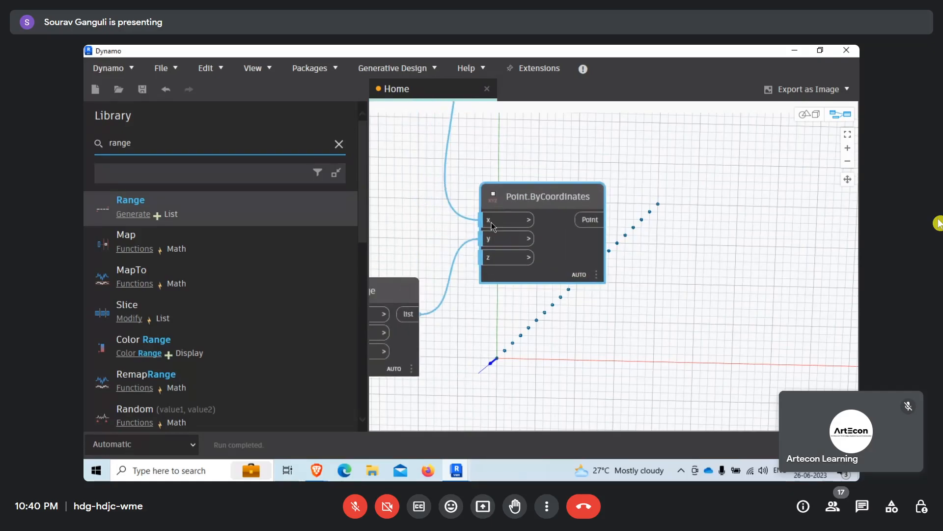
pyautogui.moveTo(540, 222)
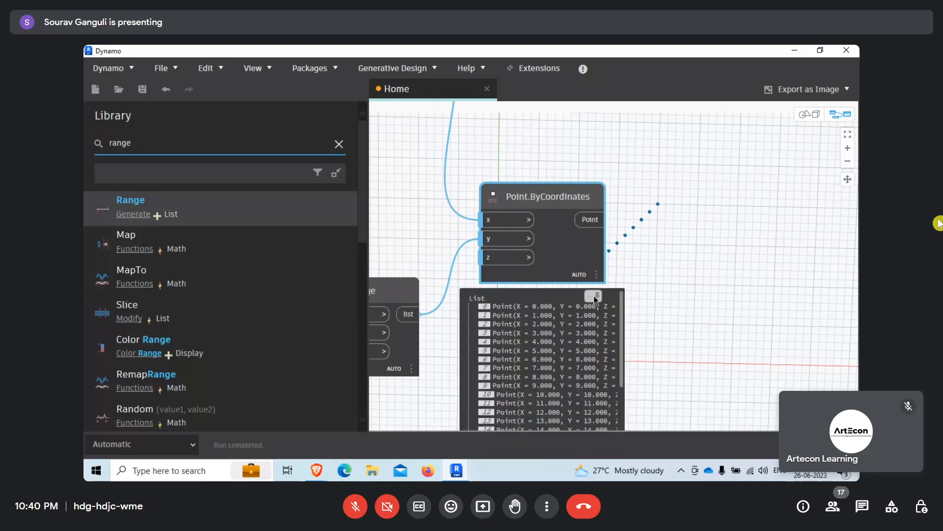
pyautogui.click(593, 296)
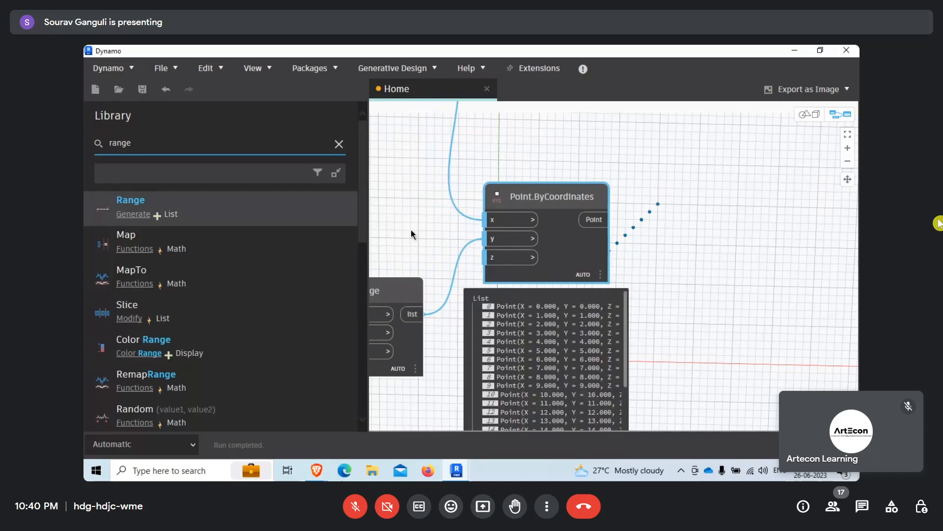
pyautogui.moveTo(438, 355)
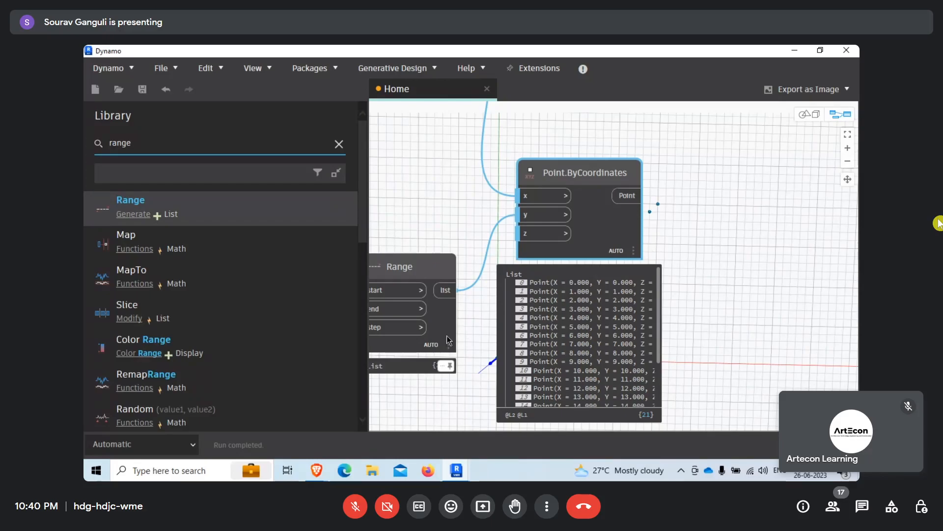
# - Set the lacing of the Point.ByCoordinates node to Cross Product
pyautogui.rightClick(601, 226)
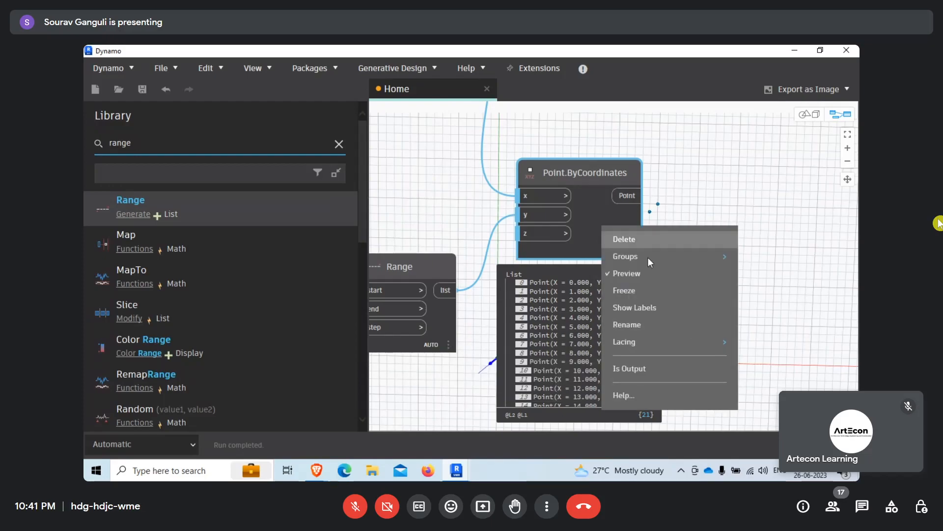
pyautogui.moveTo(694, 343)
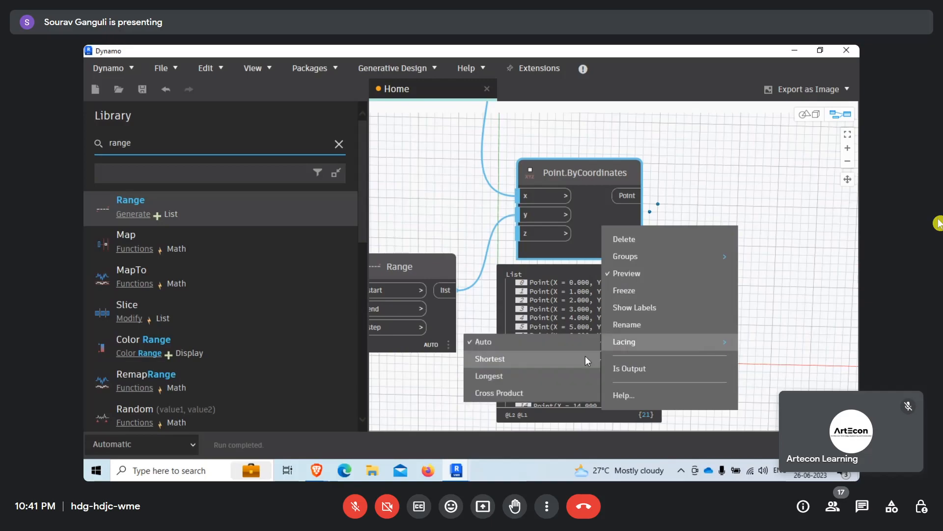
pyautogui.click(482, 393)
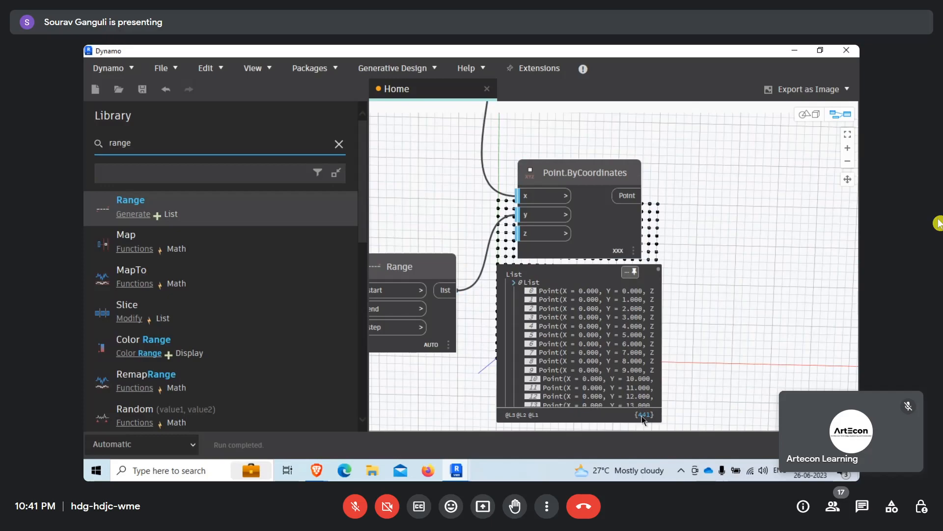
# - Examine the point grid produced by Cross Product lacing up close in geometry view, and return to node view
pyautogui.moveTo(678, 370); pyautogui.dragTo(559, 321, button='middle')
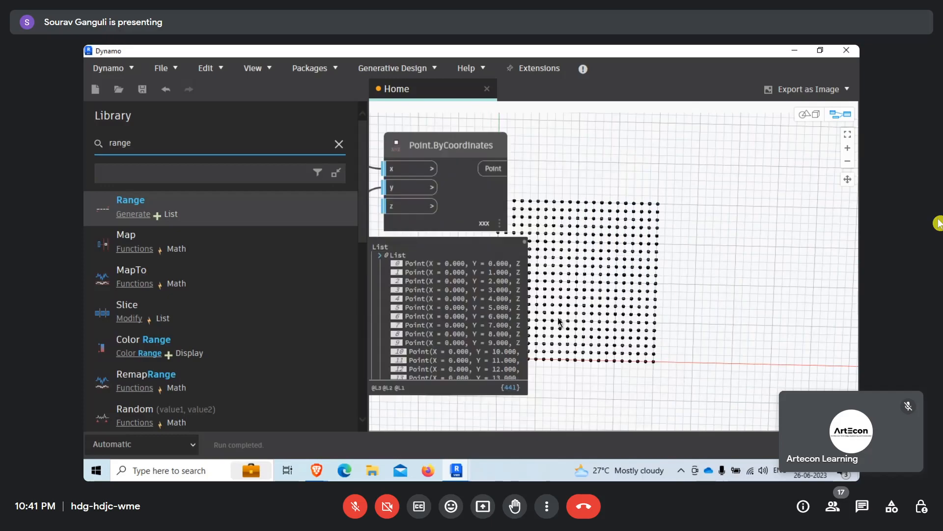
pyautogui.scroll(-4, 739, 309)
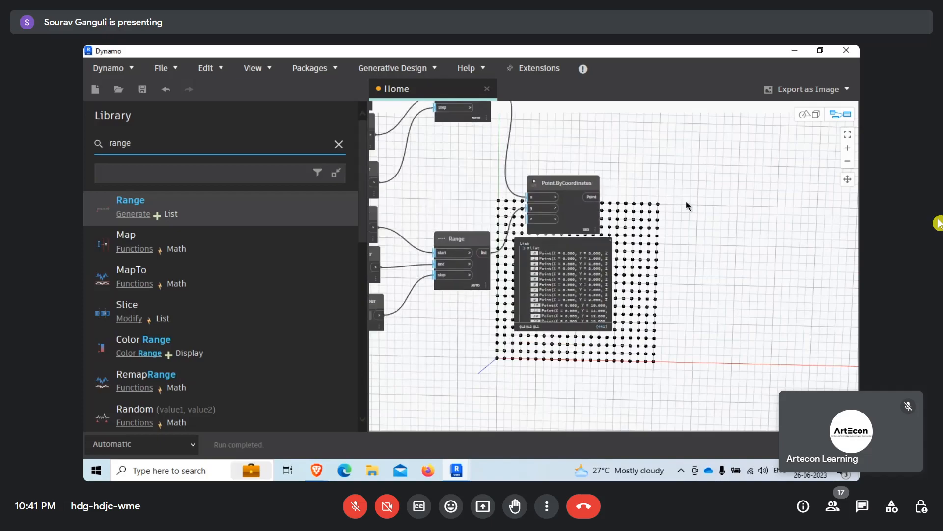
pyautogui.moveTo(687, 205); pyautogui.dragTo(740, 108, button='middle')
pyautogui.rightClick(630, 325)
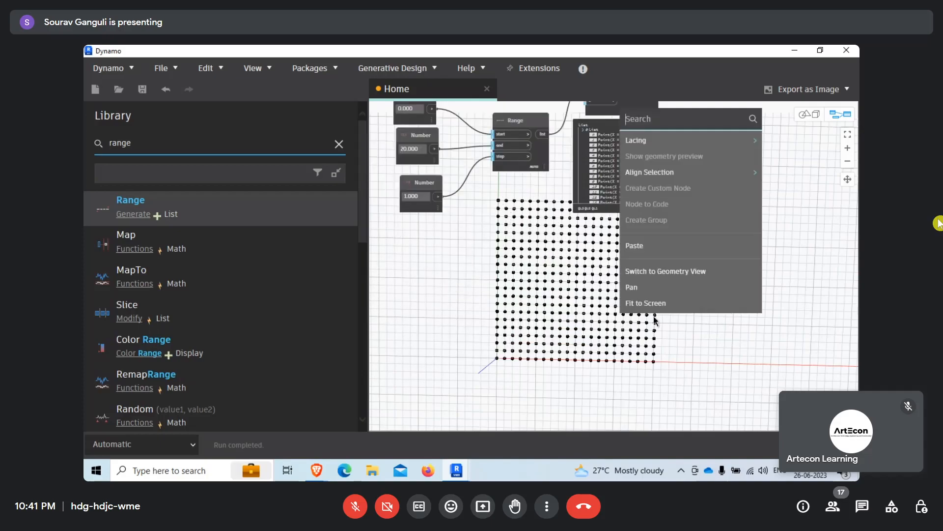
pyautogui.click(675, 271)
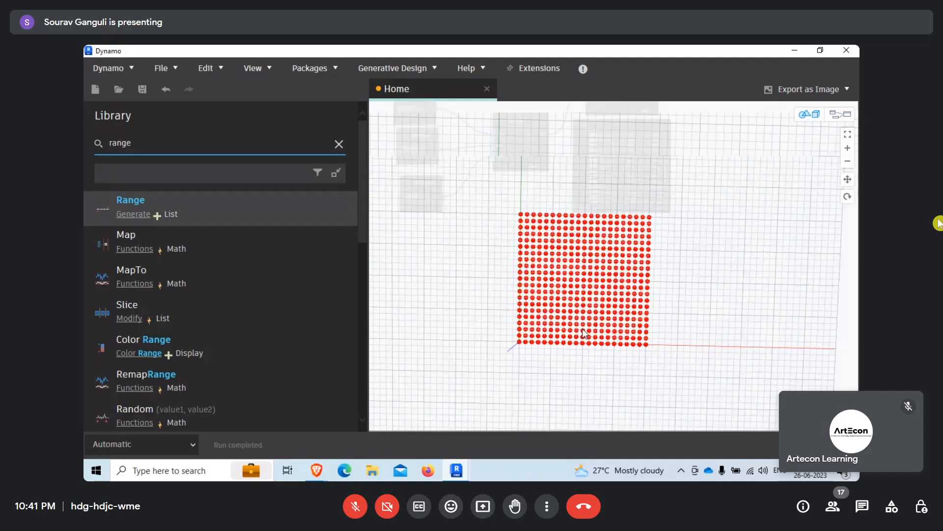
pyautogui.scroll(8, 582, 328)
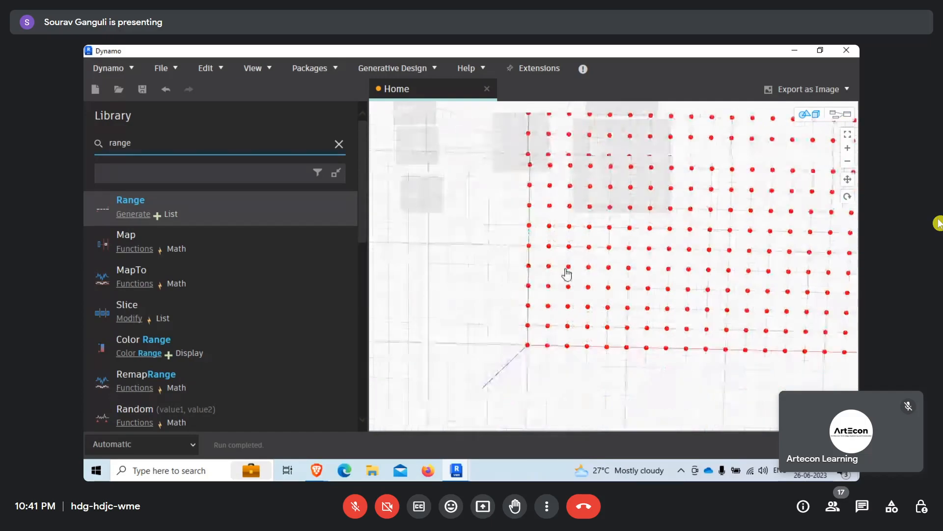
pyautogui.moveTo(566, 270); pyautogui.dragTo(567, 264, button='middle')
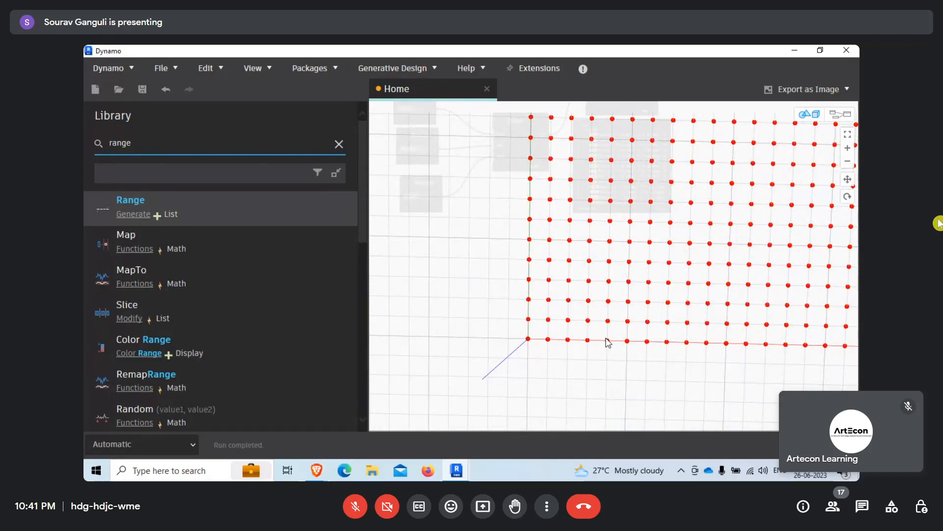
pyautogui.scroll(-4, 589, 321)
pyautogui.moveTo(603, 296); pyautogui.dragTo(566, 328, button='middle')
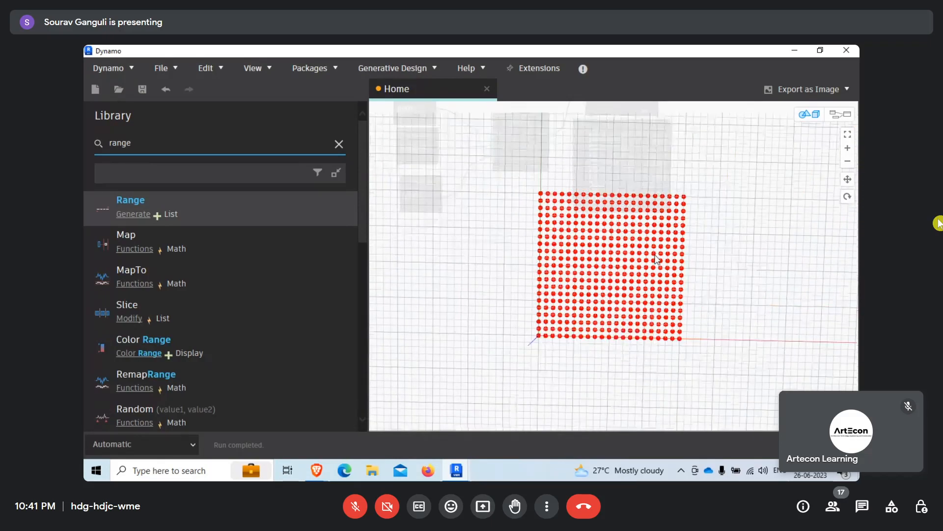
pyautogui.rightClick(616, 236)
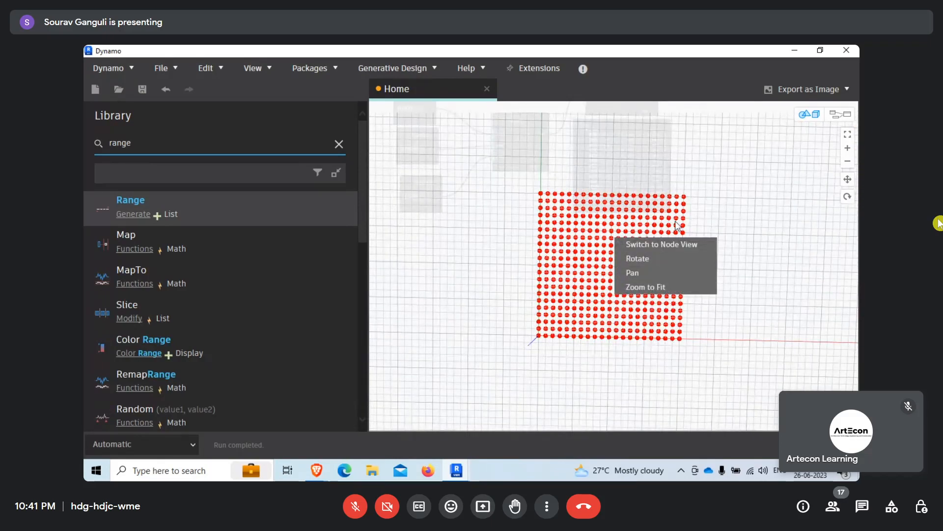
pyautogui.click(659, 245)
# - Move the lower Range node and its three Number nodes left, widening the gap between the Number nodes and the Range node
pyautogui.rightClick(575, 290)
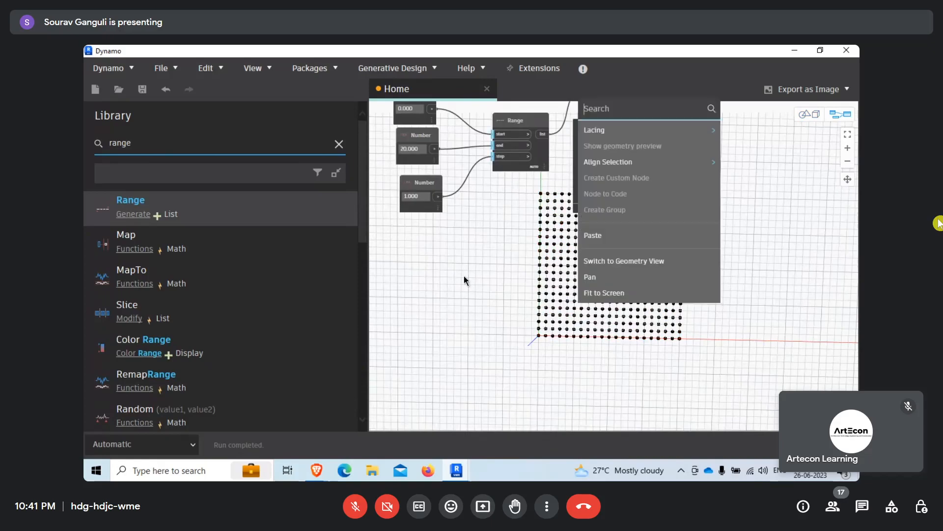
pyautogui.click(464, 276)
pyautogui.scroll(-5, 523, 233)
pyautogui.scroll(6, 506, 191)
pyautogui.moveTo(507, 207); pyautogui.dragTo(590, 226, button='middle')
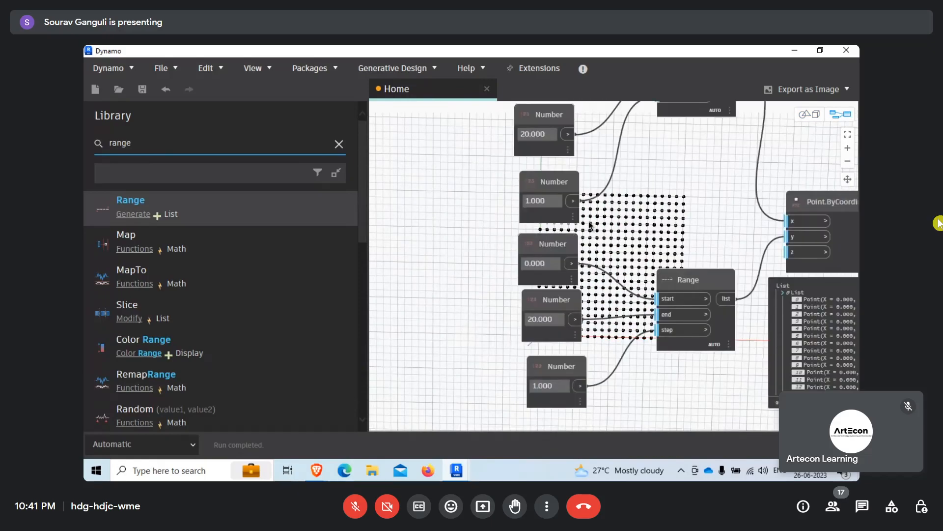
pyautogui.scroll(-2, 591, 225)
pyautogui.moveTo(621, 224); pyautogui.dragTo(504, 359)
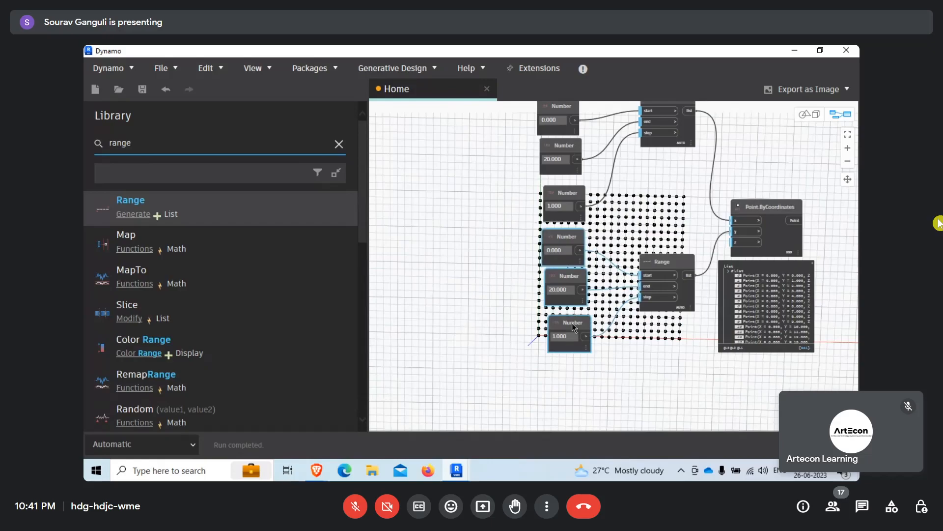
pyautogui.moveTo(574, 327); pyautogui.dragTo(504, 322)
pyautogui.moveTo(656, 264); pyautogui.dragTo(612, 258)
pyautogui.click(626, 337)
# - Select the upper Range node's three Number nodes and move them slightly farther left of that Range node
pyautogui.moveTo(626, 337); pyautogui.dragTo(593, 415, button='middle')
pyautogui.moveTo(574, 164); pyautogui.dragTo(503, 251)
pyautogui.moveTo(668, 253); pyautogui.dragTo(662, 234, button='middle')
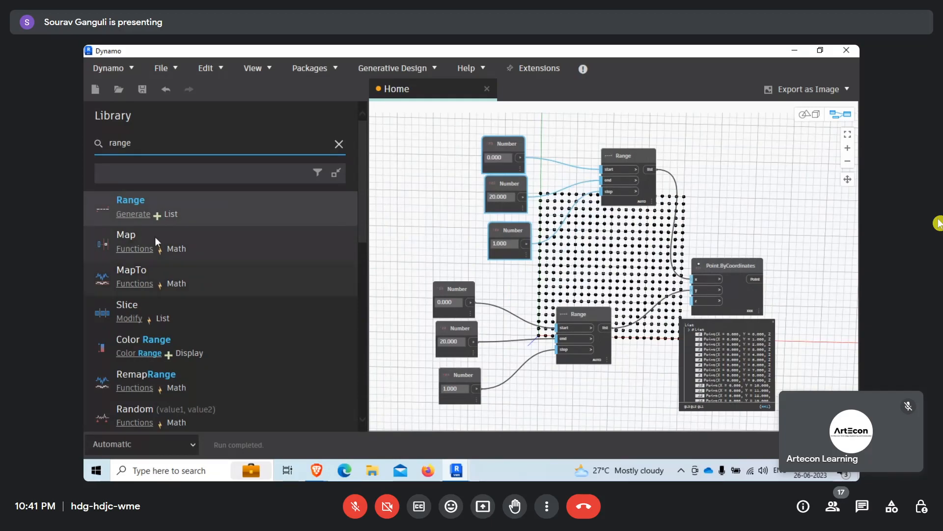
# - Search the library for "number", add a Number Slider node and place it left of the upper Range's Number nodes
pyautogui.moveTo(173, 152); pyautogui.dragTo(85, 148)
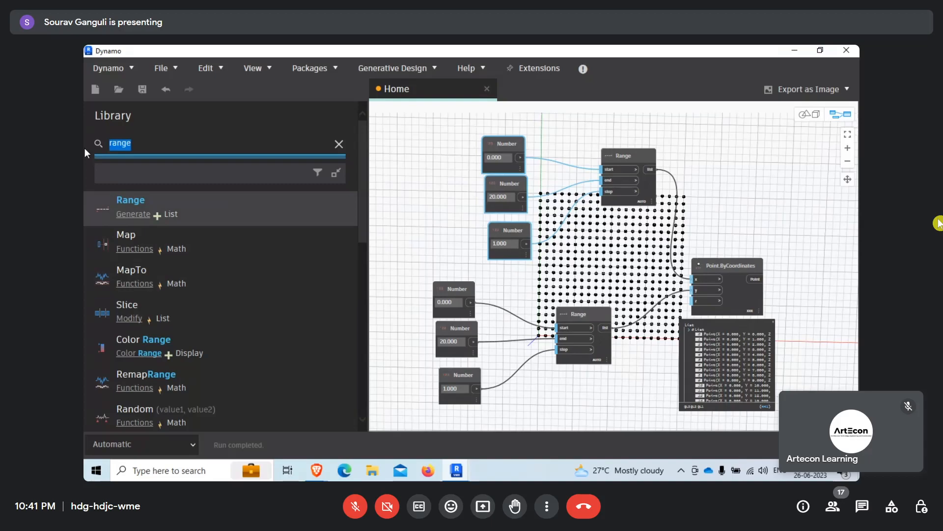
pyautogui.write('number')
pyautogui.click(228, 240)
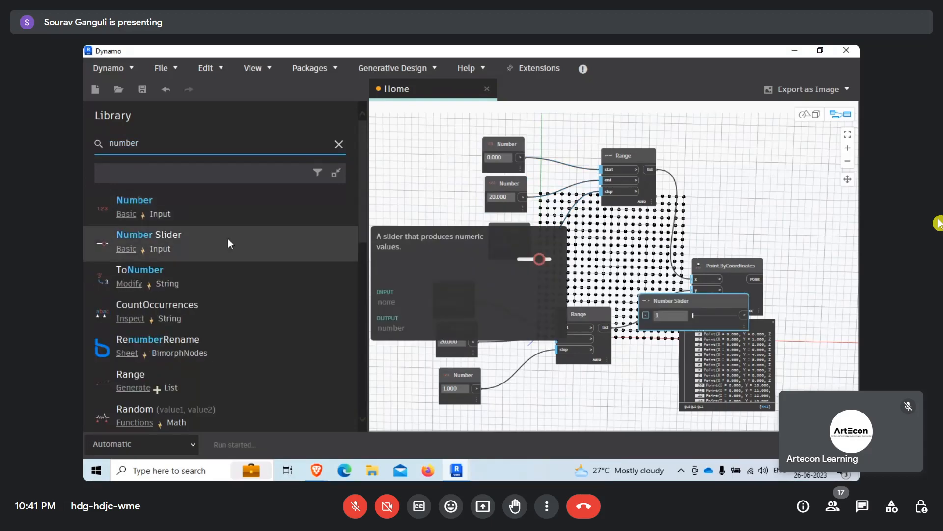
pyautogui.scroll(-3, 721, 298)
pyautogui.moveTo(721, 299); pyautogui.dragTo(499, 212)
pyautogui.scroll(5, 531, 244)
pyautogui.scroll(-2, 499, 212)
pyautogui.scroll(1, 485, 204)
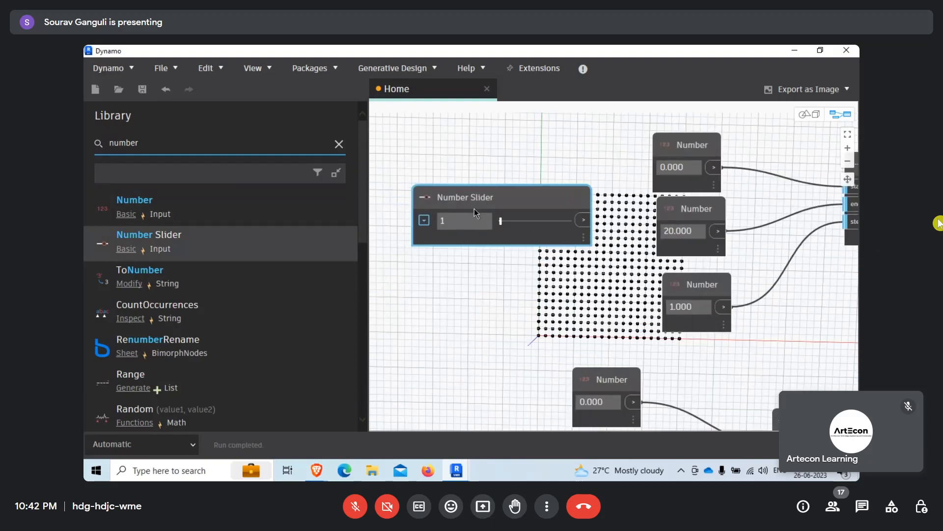
# - Set the Number Slider's step to 1 and slide its value to 19
pyautogui.moveTo(500, 221); pyautogui.dragTo(537, 225)
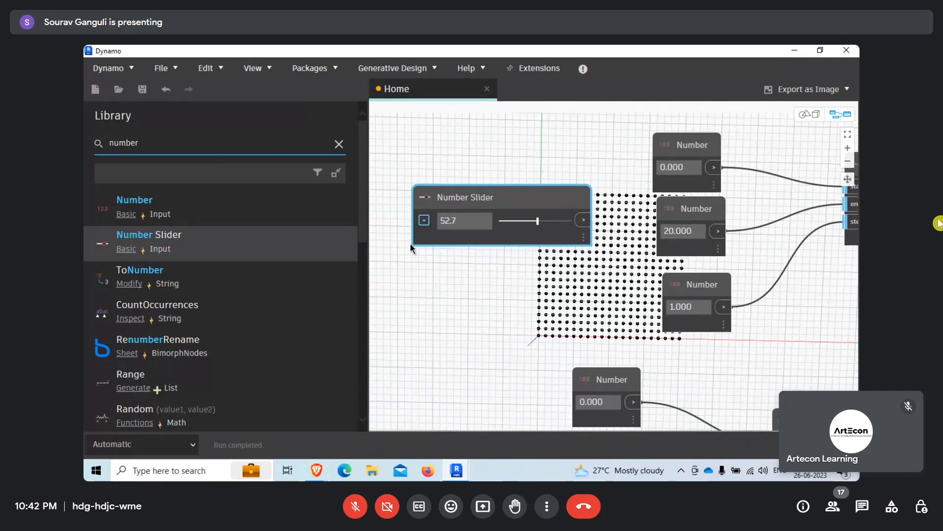
pyautogui.click(423, 221)
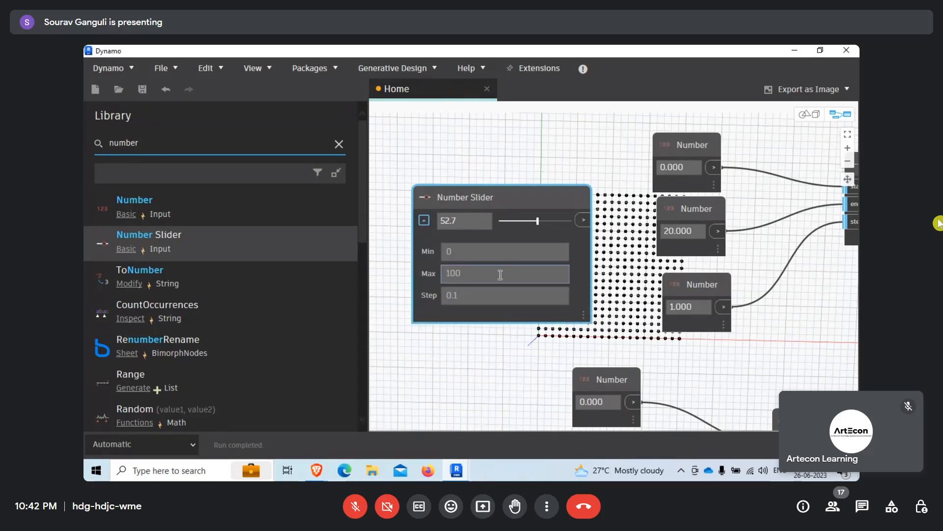
pyautogui.click(489, 297)
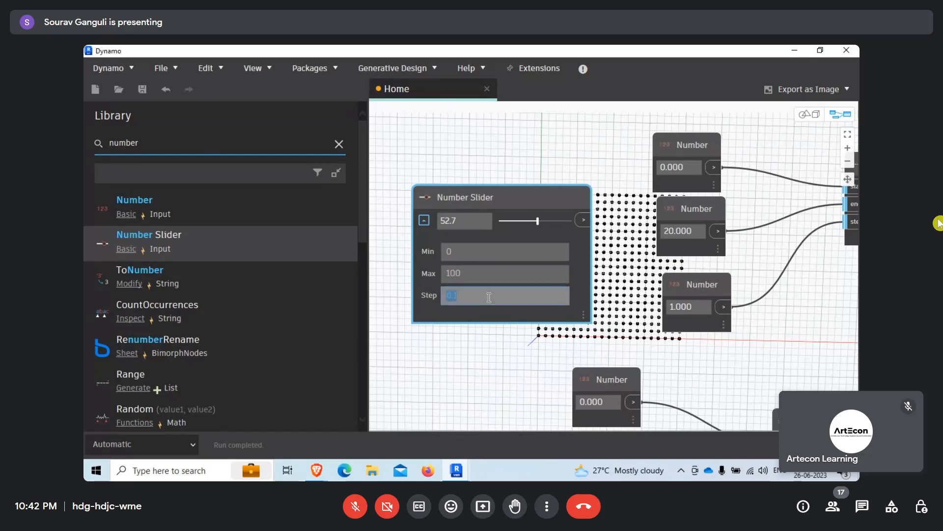
pyautogui.write('1')
pyautogui.click(429, 344)
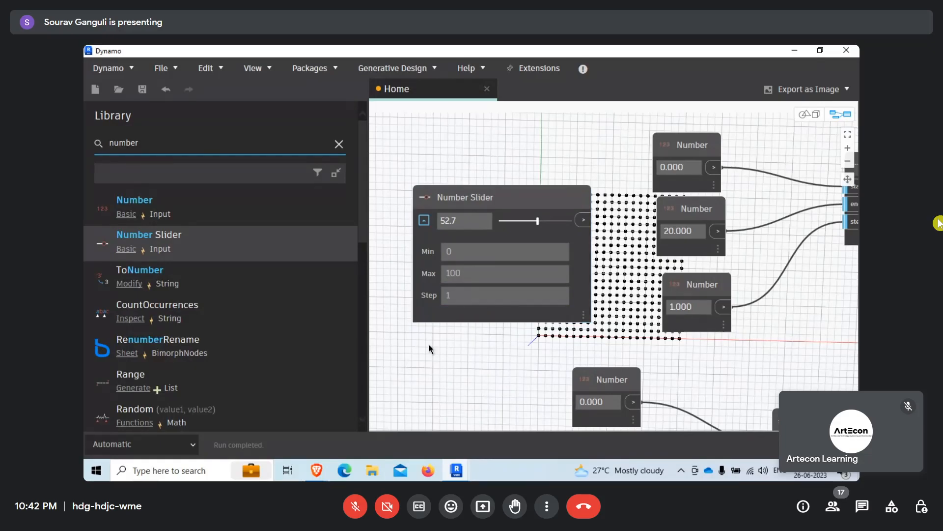
pyautogui.moveTo(537, 220); pyautogui.dragTo(525, 222)
pyautogui.moveTo(540, 220); pyautogui.dragTo(513, 226)
# - Limit the Number Slider to a minimum of 5 and maximum of 40, slide it to 23 and collapse its settings
pyautogui.click(480, 252)
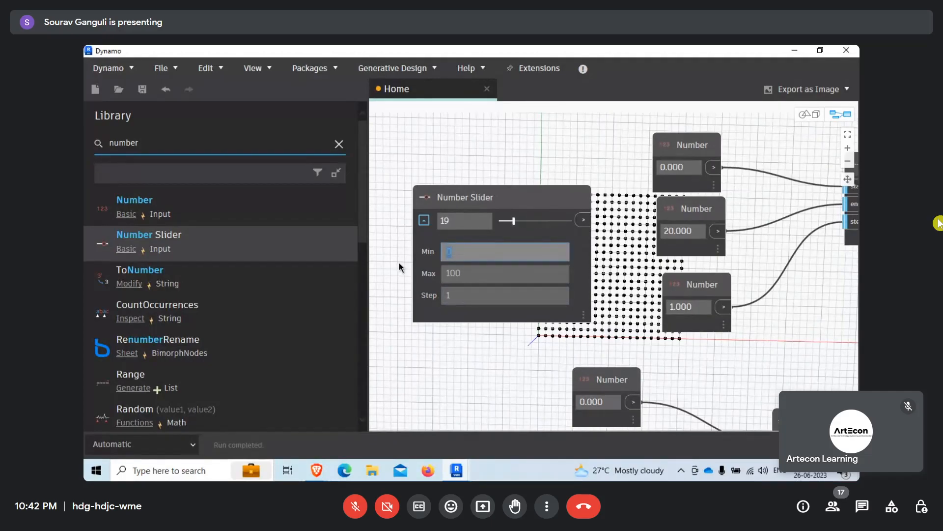
pyautogui.write('5')
pyautogui.click(479, 278)
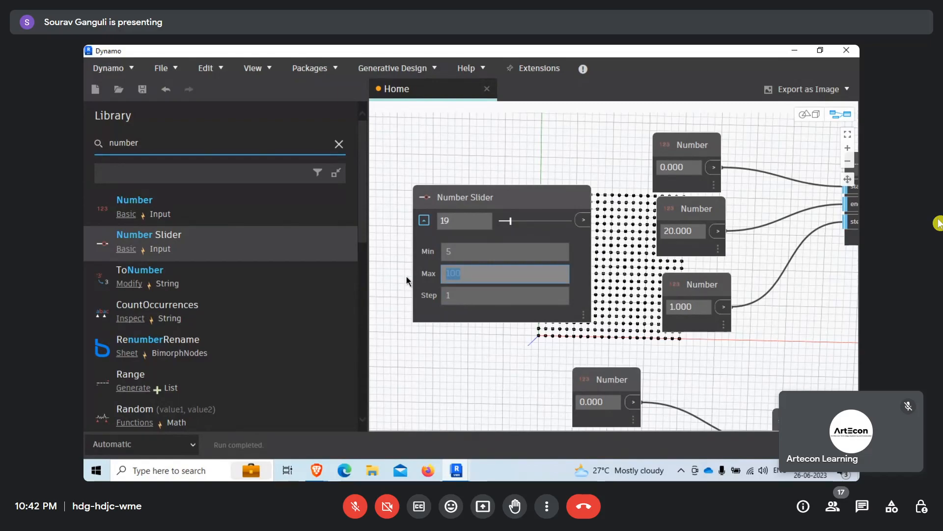
pyautogui.write('40')
pyautogui.click(456, 343)
pyautogui.moveTo(528, 220)
pyautogui.mouseDown()
pyautogui.moveTo(567, 222)
pyautogui.moveTo(471, 231)
pyautogui.moveTo(592, 236)
pyautogui.moveTo(467, 237)
pyautogui.moveTo(566, 222)
pyautogui.moveTo(490, 223)
pyautogui.moveTo(535, 222)
pyautogui.mouseUp()
pyautogui.click(424, 220)
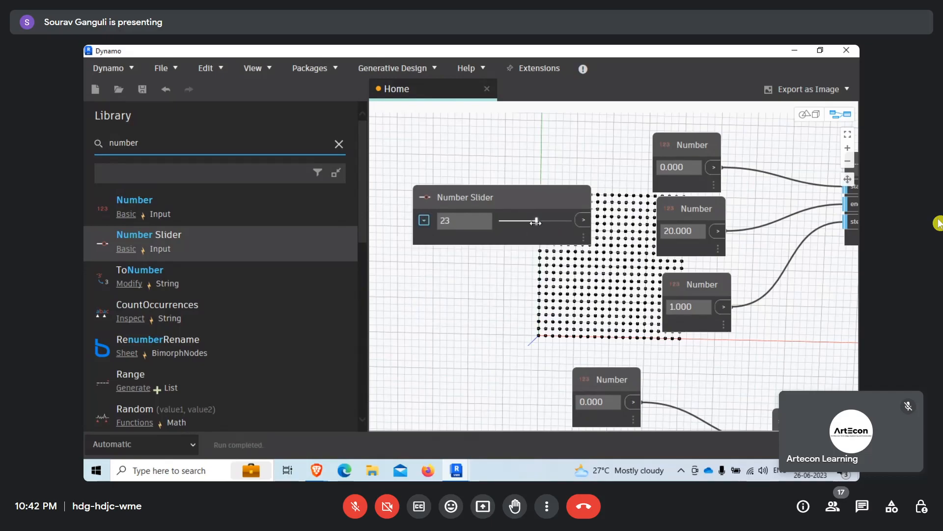
# - Connect the Number Slider to the upper Range's end input and delete the 20.000 Number node it replaces
pyautogui.click(583, 220)
pyautogui.scroll(-3, 626, 217)
pyautogui.scroll(2, 713, 213)
pyautogui.scroll(2, 712, 213)
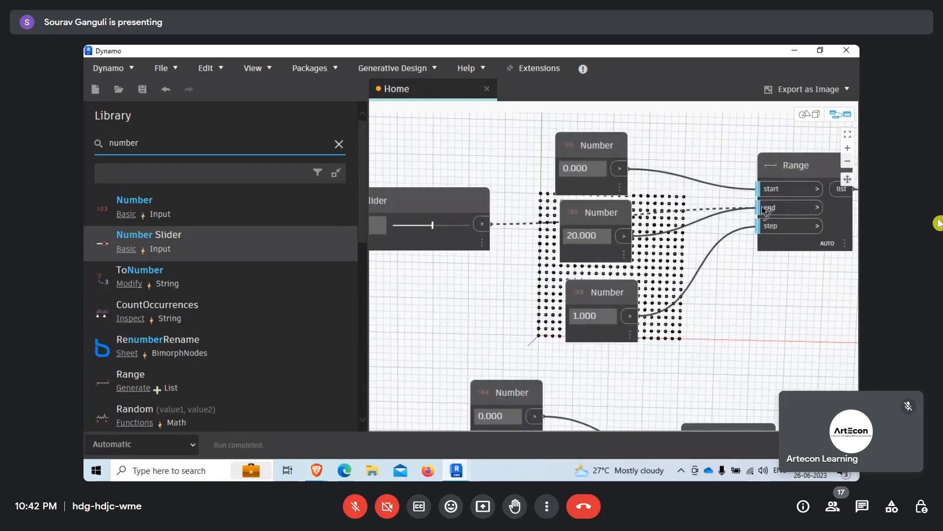
pyautogui.click(765, 211)
pyautogui.click(615, 214)
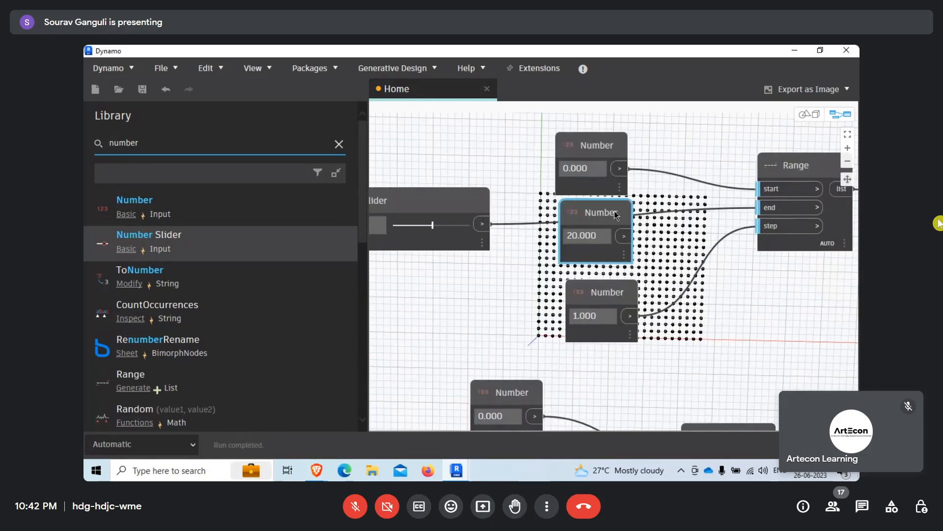
pyautogui.press('Delete')
# - Duplicate the Number Slider, place the copy below the original and connect it to the lower Range's end input
pyautogui.scroll(-3, 633, 240)
pyautogui.moveTo(478, 282); pyautogui.dragTo(477, 240, button='middle')
pyautogui.click(480, 175)
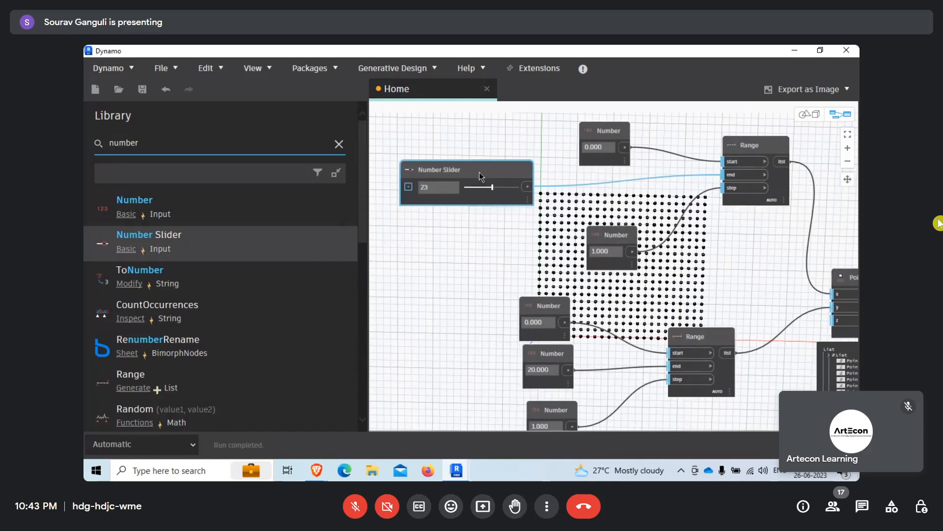
pyautogui.moveTo(479, 172); pyautogui.dragTo(460, 161)
pyautogui.click(456, 244)
pyautogui.hotkey('ctrl', 'v')
pyautogui.moveTo(584, 187); pyautogui.dragTo(446, 207)
pyautogui.scroll(-3, 554, 226)
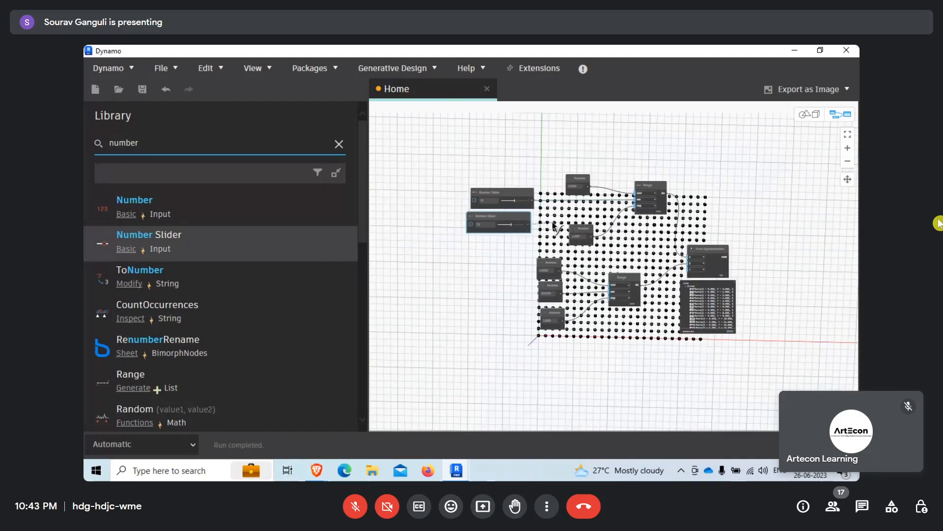
pyautogui.scroll(3, 554, 226)
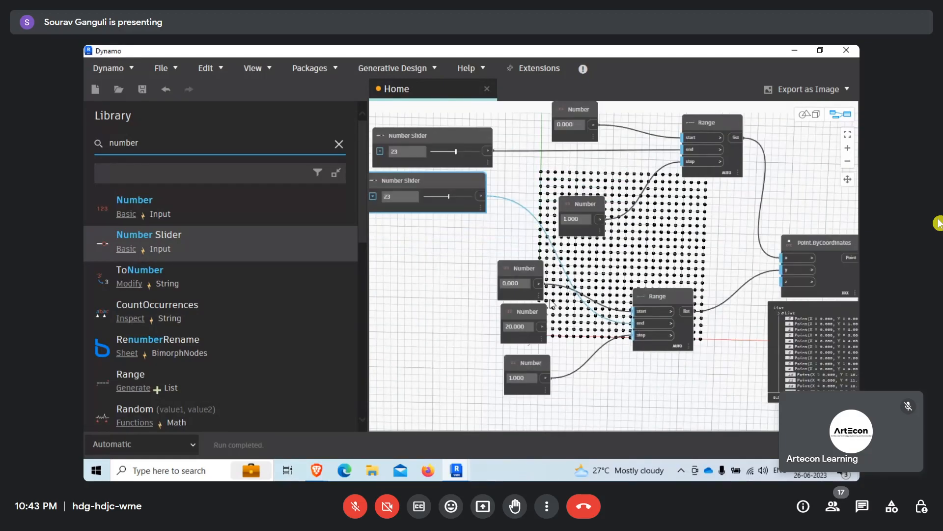
# - Delete the lower Range's 20.000 Number node and move its two remaining Number nodes closer together
pyautogui.click(524, 305)
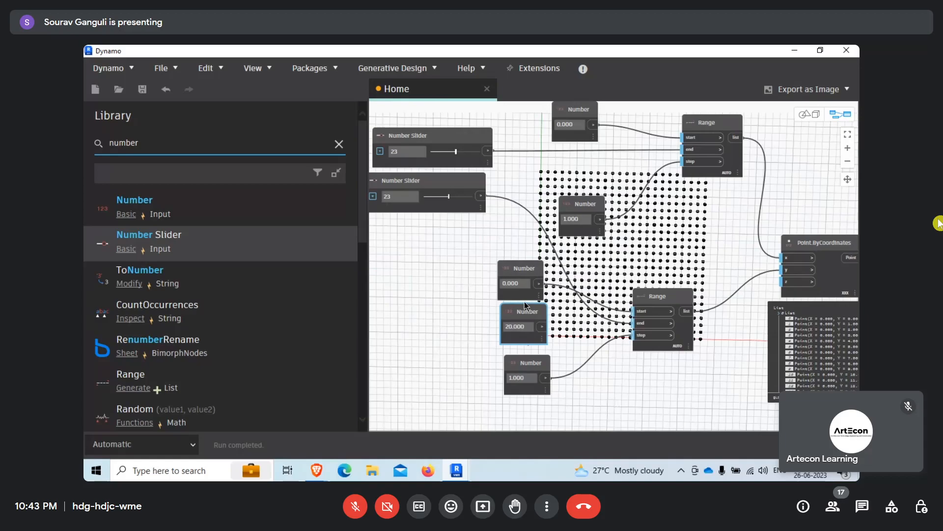
pyautogui.press('Delete')
pyautogui.moveTo(527, 266); pyautogui.dragTo(523, 304)
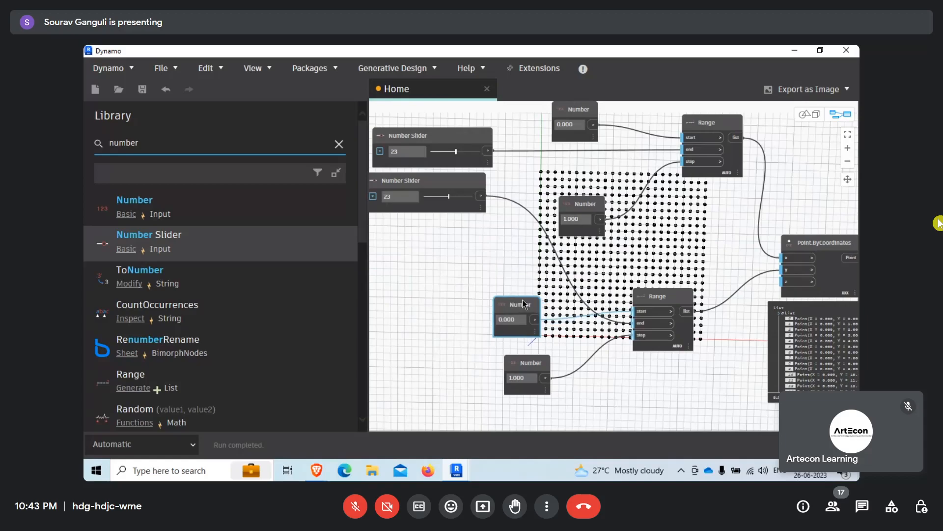
pyautogui.moveTo(531, 354); pyautogui.dragTo(524, 343)
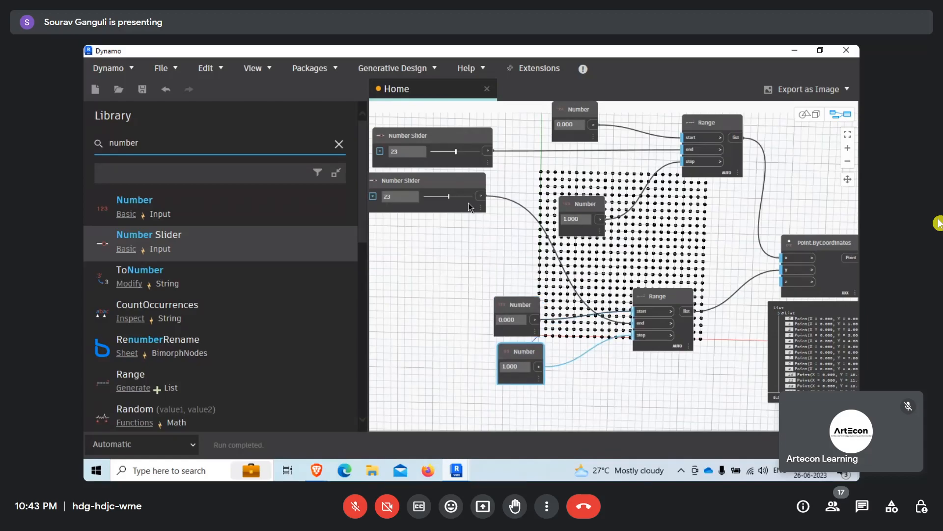
# - Slide the upper Number Slider to 25 and the lower one to 18 to resize the point grid
pyautogui.moveTo(449, 197)
pyautogui.mouseDown()
pyautogui.moveTo(463, 197)
pyautogui.moveTo(437, 198)
pyautogui.moveTo(447, 200)
pyautogui.mouseUp()
pyautogui.moveTo(456, 152)
pyautogui.mouseDown()
pyautogui.moveTo(445, 152)
pyautogui.moveTo(471, 159)
pyautogui.moveTo(460, 160)
pyautogui.mouseUp()
pyautogui.moveTo(446, 196); pyautogui.dragTo(442, 197)
# - Move the Point.ByCoordinates node slightly up and to the right of the two Range nodes
pyautogui.moveTo(743, 249); pyautogui.dragTo(503, 272, button='middle')
pyautogui.scroll(1, 603, 270)
pyautogui.scroll(-4, 587, 266)
pyautogui.moveTo(582, 275); pyautogui.dragTo(604, 239)
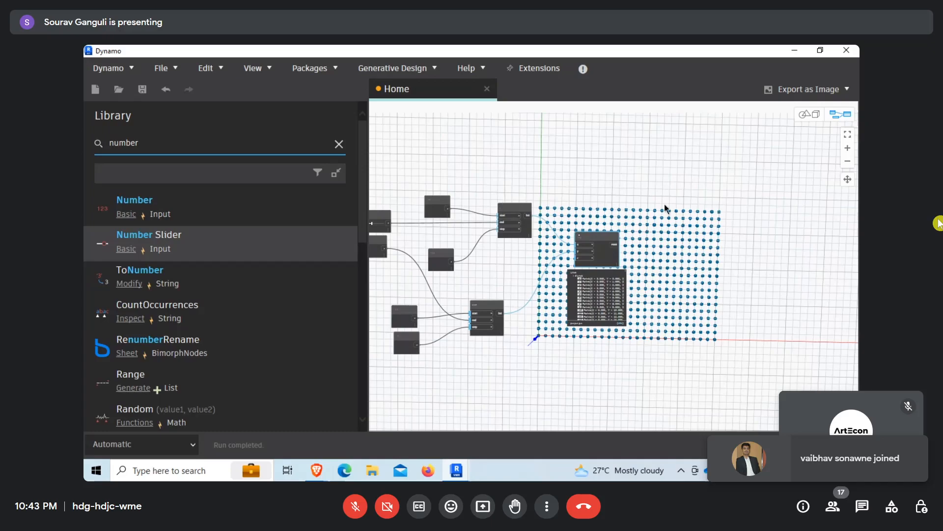
# - Arrange the 0.000 and 1.000 Number nodes of each Range in a neat stack beside that Range
pyautogui.scroll(5, 604, 236)
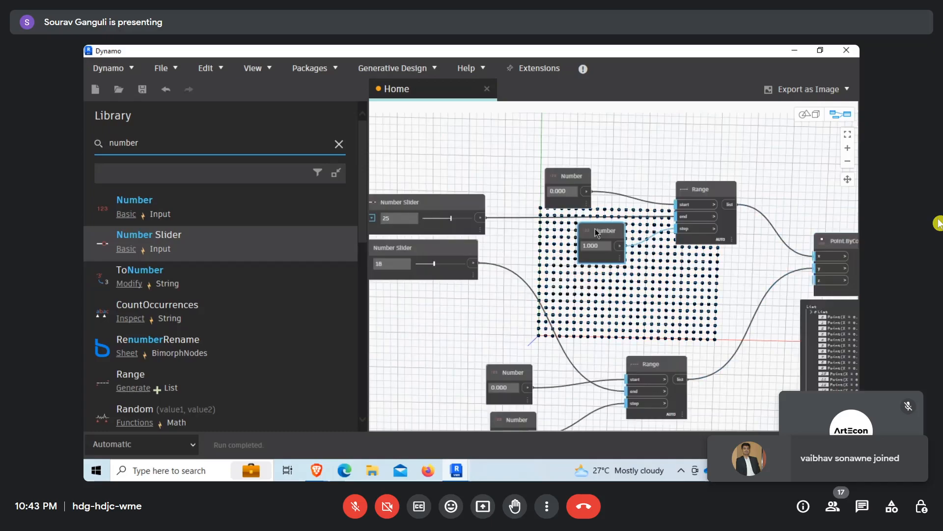
pyautogui.moveTo(596, 233); pyautogui.dragTo(569, 200, button='middle')
pyautogui.click(503, 381)
pyautogui.moveTo(501, 377); pyautogui.dragTo(496, 382)
pyautogui.moveTo(491, 337); pyautogui.dragTo(491, 328)
pyautogui.moveTo(493, 383)
pyautogui.mouseDown()
pyautogui.moveTo(493, 371)
pyautogui.moveTo(497, 380)
pyautogui.mouseUp()
pyautogui.moveTo(543, 150); pyautogui.dragTo(576, 163)
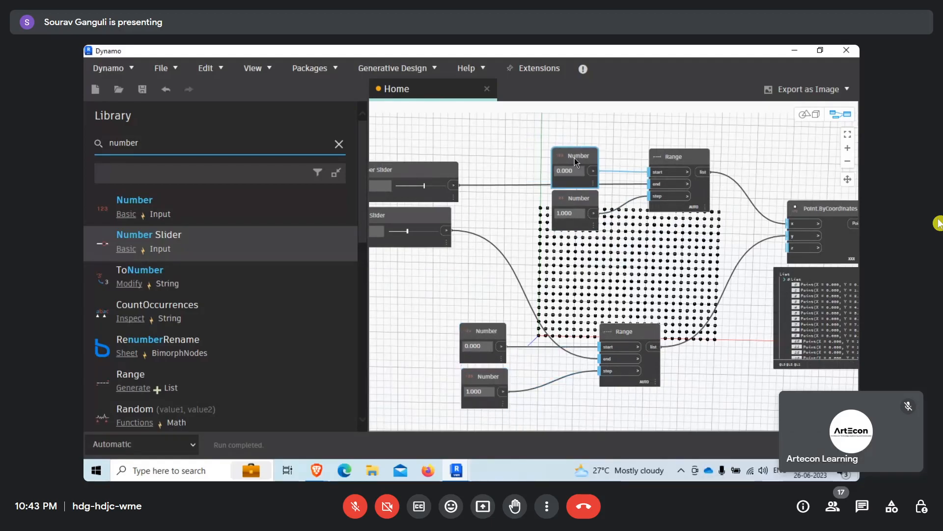
# - Select both Number Slider nodes and move them farther left of the Number nodes
pyautogui.scroll(-5, 562, 278)
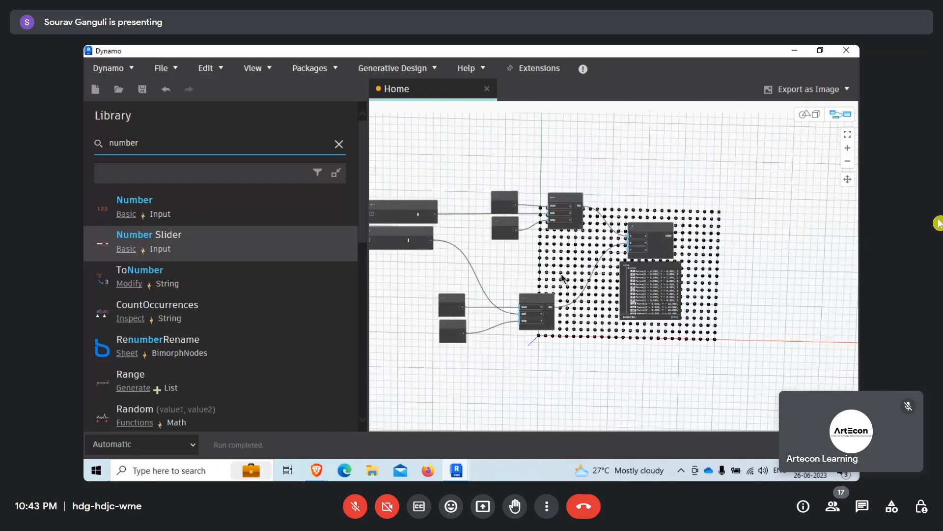
pyautogui.moveTo(456, 225); pyautogui.dragTo(544, 240, button='middle')
pyautogui.scroll(2, 538, 217)
pyautogui.moveTo(416, 190); pyautogui.dragTo(534, 306)
pyautogui.moveTo(507, 228); pyautogui.dragTo(429, 217)
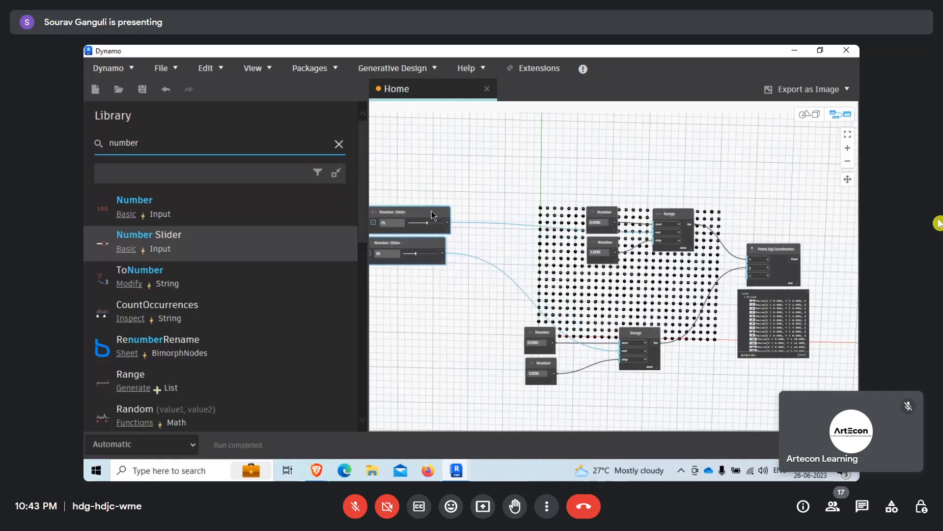
pyautogui.moveTo(495, 264); pyautogui.dragTo(354, 240, button='middle')
pyautogui.moveTo(432, 252); pyautogui.dragTo(354, 251, button='middle')
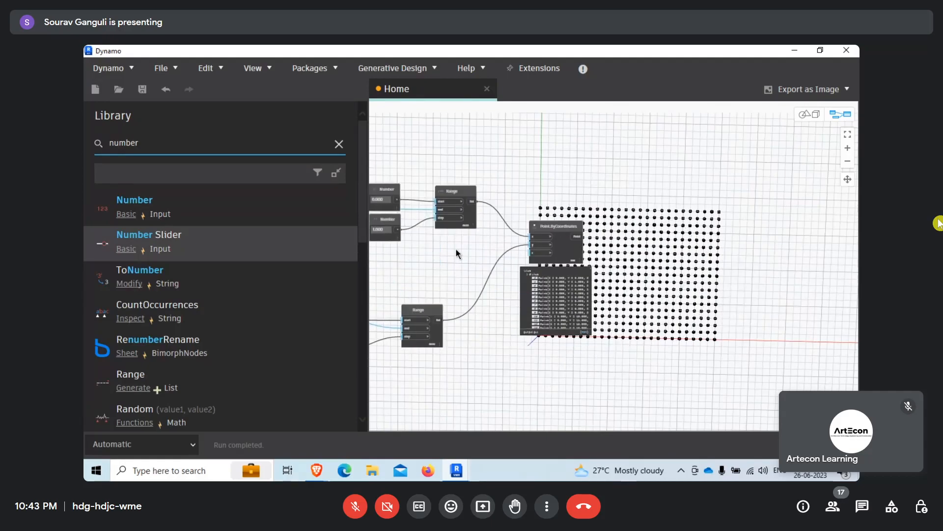
pyautogui.scroll(5, 632, 257)
pyautogui.moveTo(517, 241); pyautogui.dragTo(476, 240, button='middle')
pyautogui.rightClick(535, 177)
pyautogui.click(508, 193)
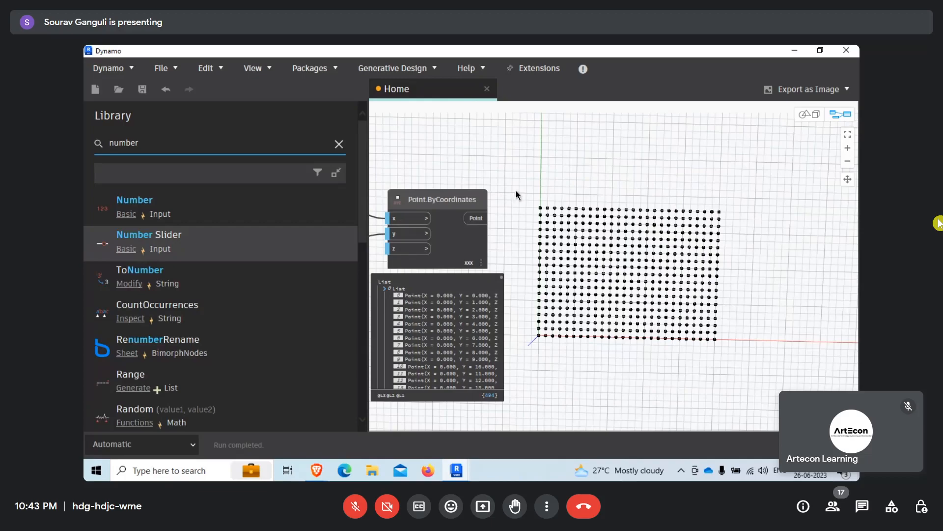
# - Clear the library search and expand the Curves category under Geometry
pyautogui.click(339, 144)
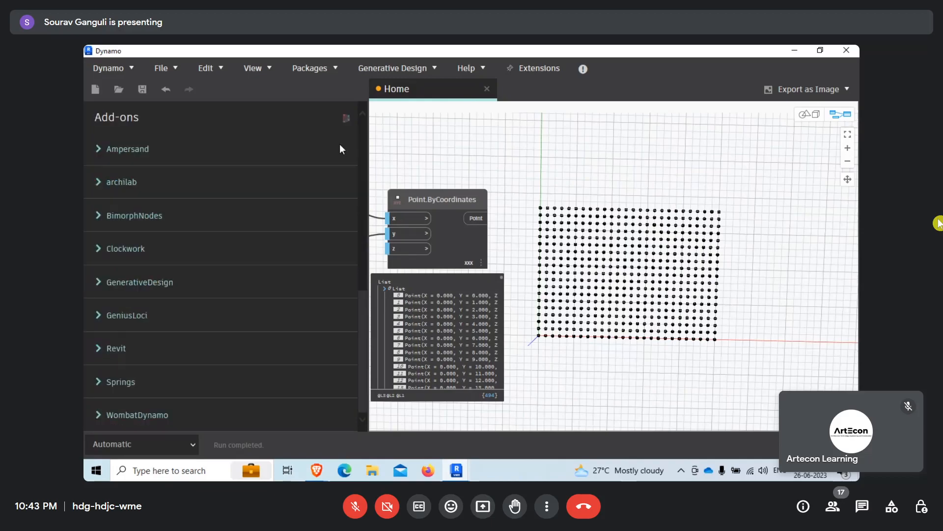
pyautogui.scroll(10, 189, 296)
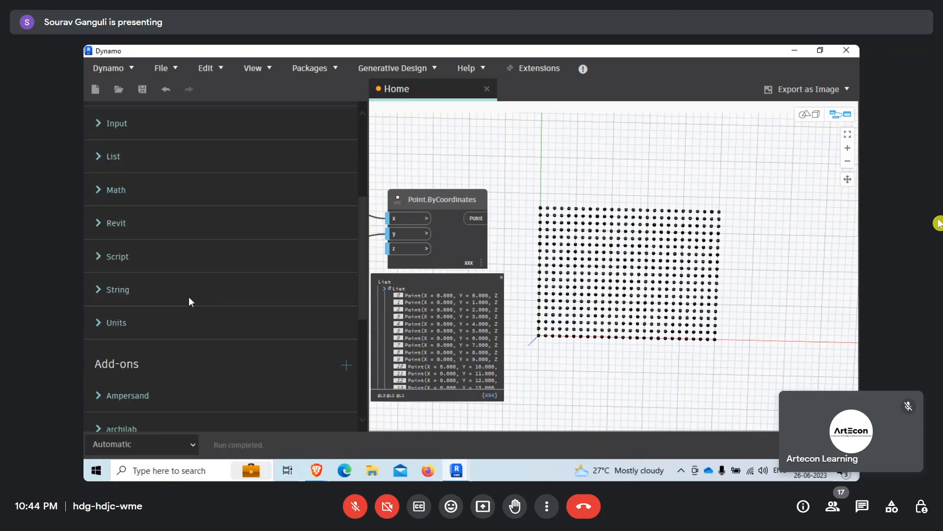
pyautogui.click(103, 259)
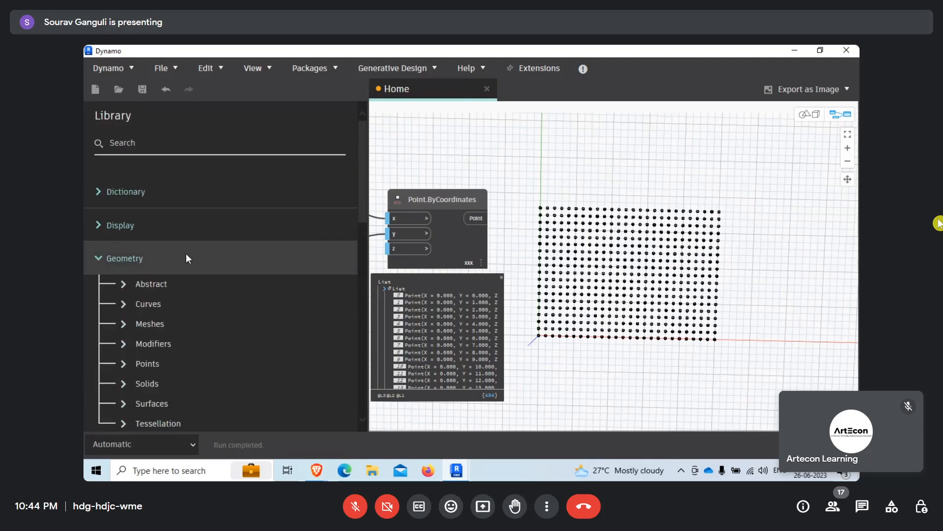
pyautogui.scroll(-3, 230, 229)
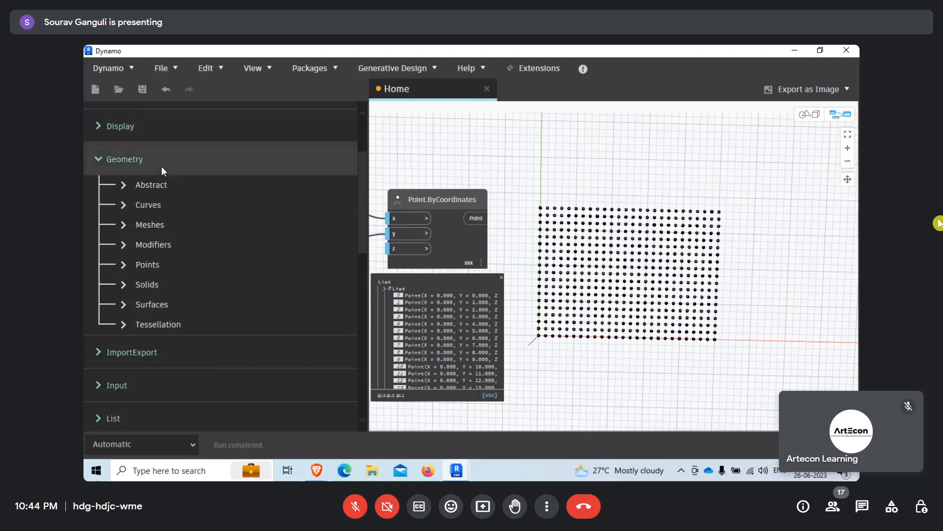
pyautogui.click(124, 207)
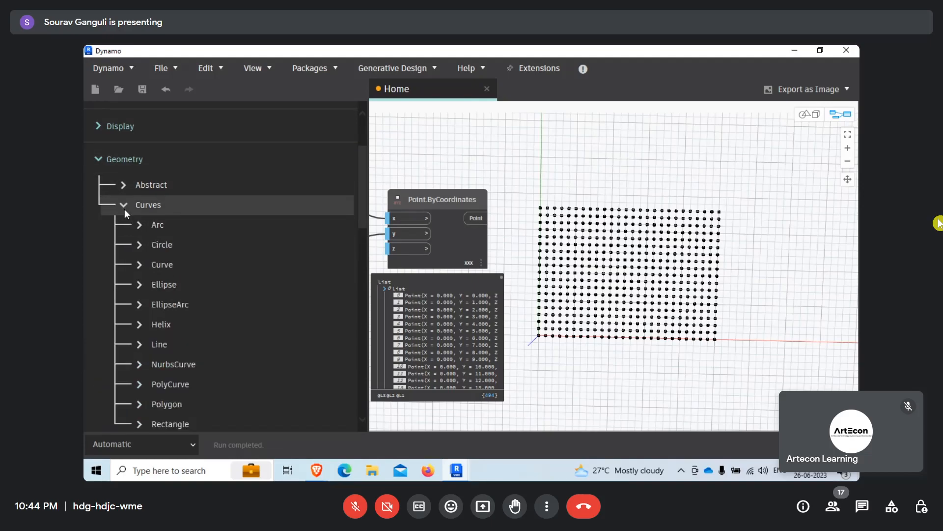
pyautogui.click(125, 208)
pyautogui.click(124, 190)
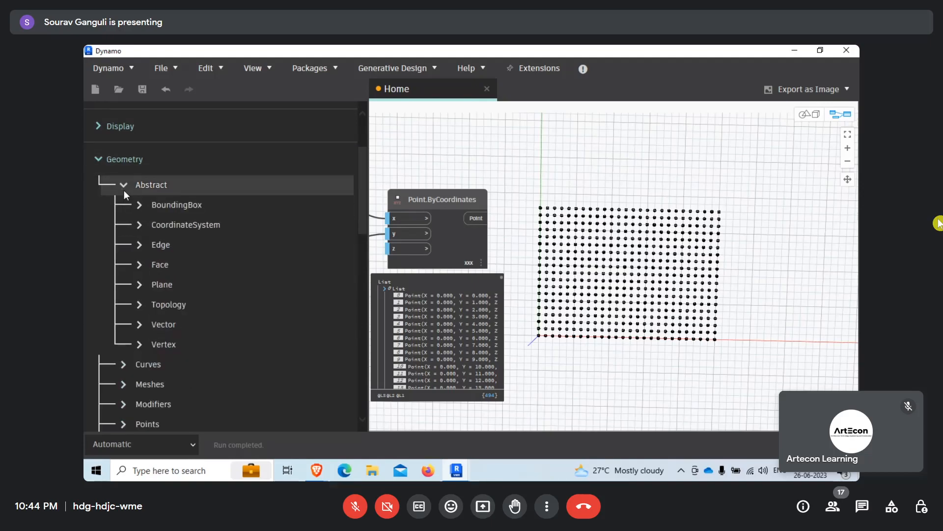
pyautogui.click(123, 190)
pyautogui.click(122, 206)
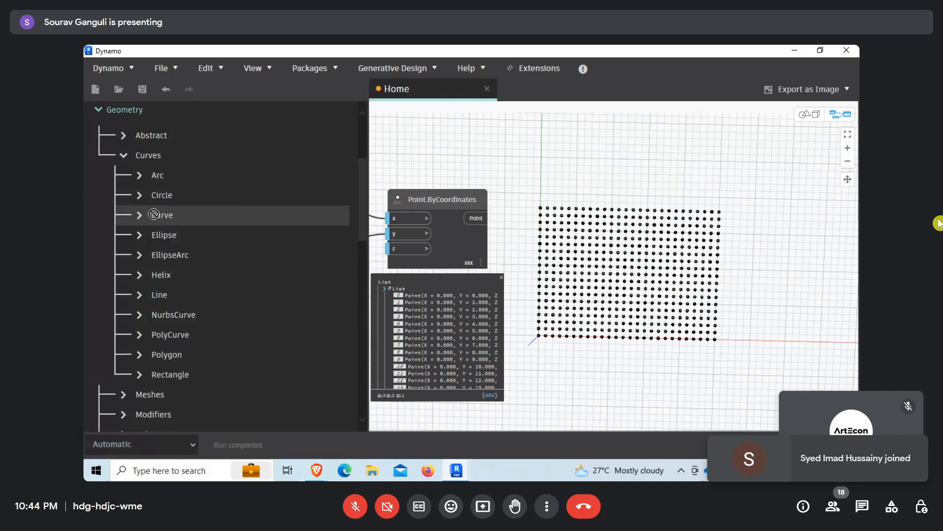
# - Expand the Circle group and examine the description of the ByCenterPointRadius node
pyautogui.click(141, 197)
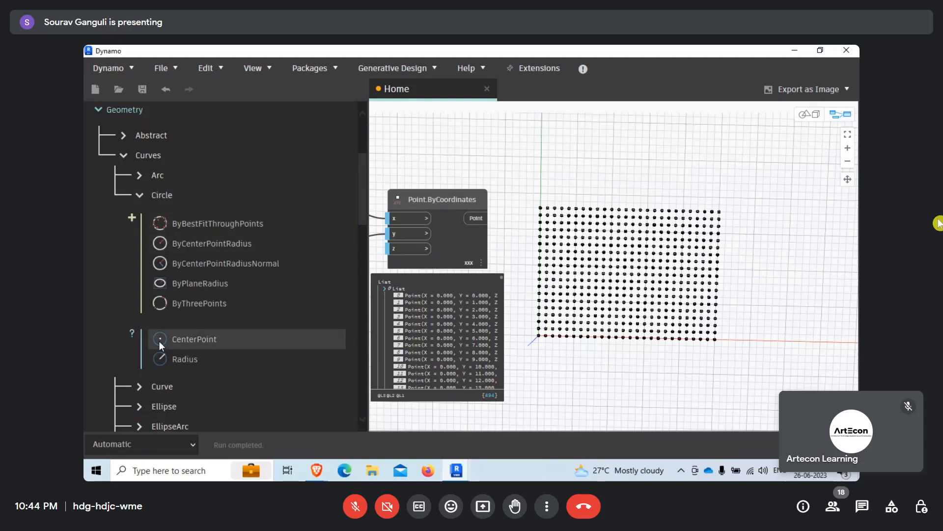
pyautogui.moveTo(188, 340)
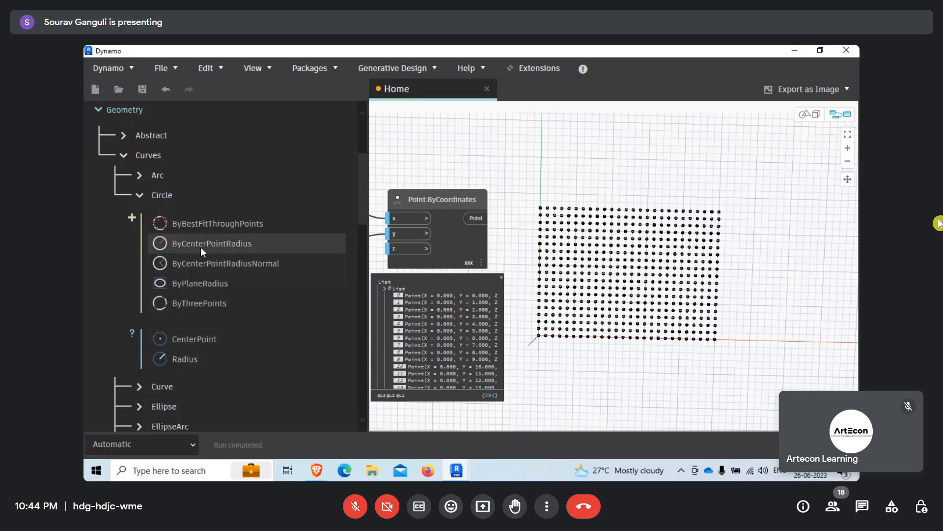
pyautogui.moveTo(201, 249)
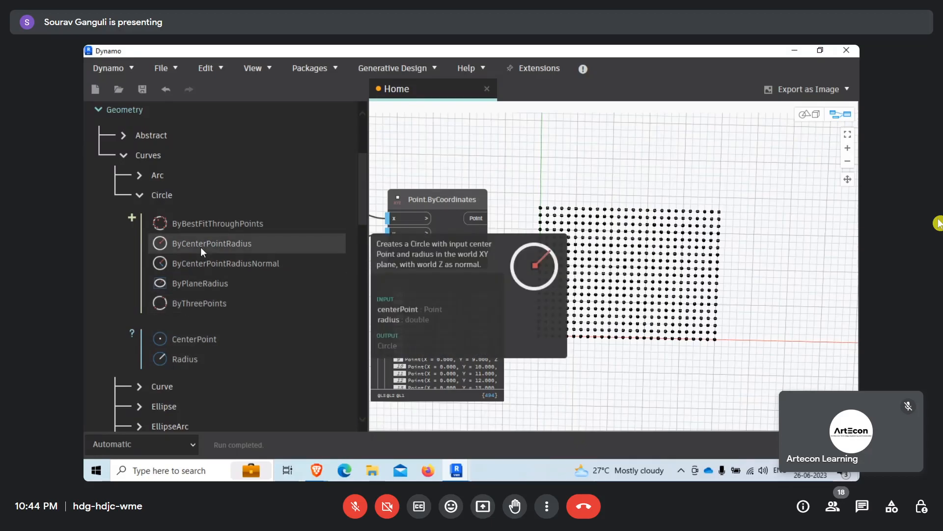
# - Add a Circle.ByCenterPointRadius node beside Point.ByCoordinates and connect the Point output to its centerPoint input
pyautogui.click(237, 249)
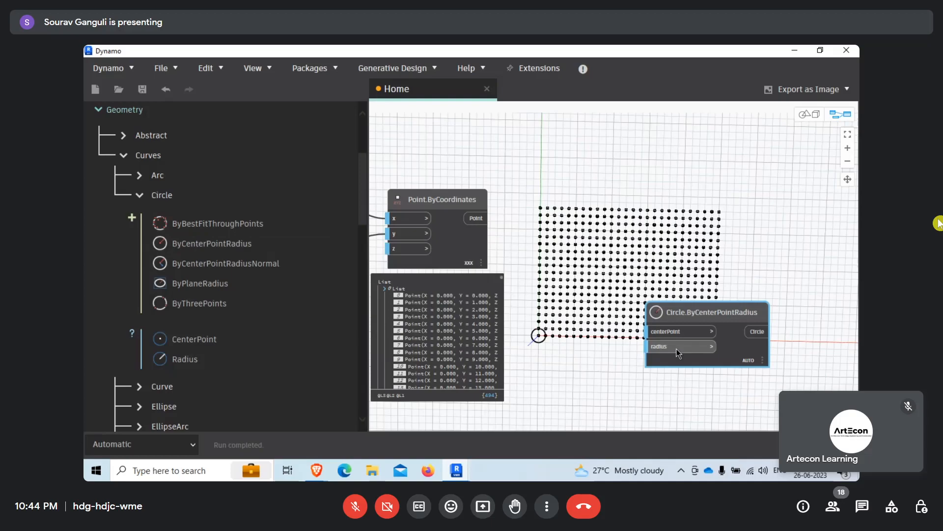
pyautogui.scroll(-3, 677, 352)
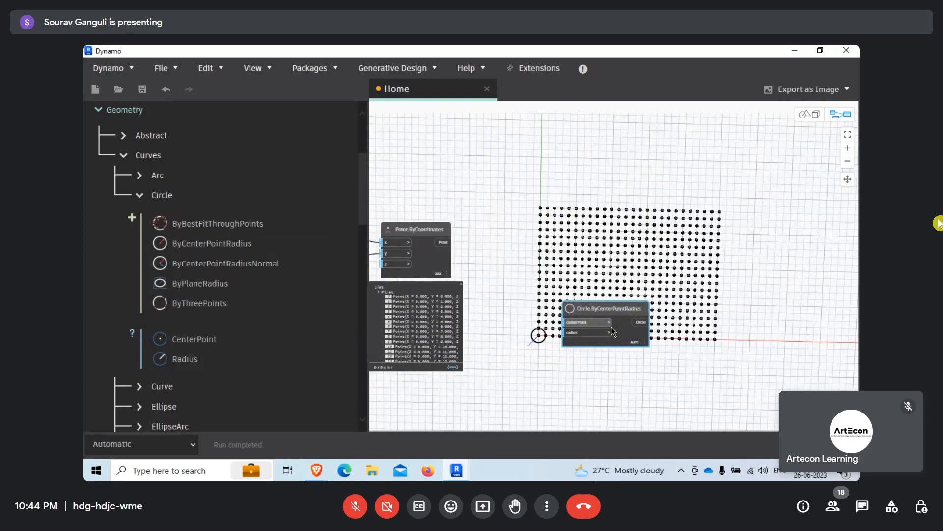
pyautogui.moveTo(591, 307); pyautogui.dragTo(528, 208)
pyautogui.scroll(3, 461, 238)
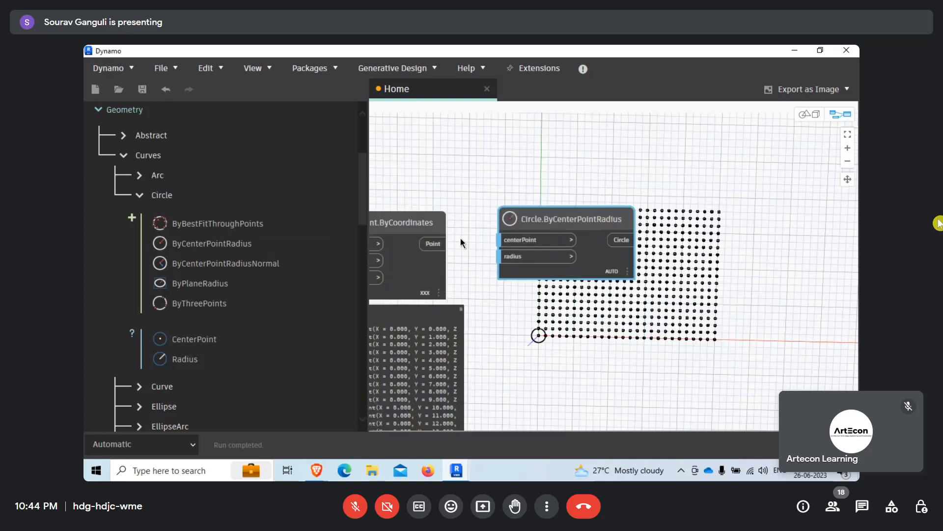
pyautogui.moveTo(441, 242); pyautogui.dragTo(506, 247)
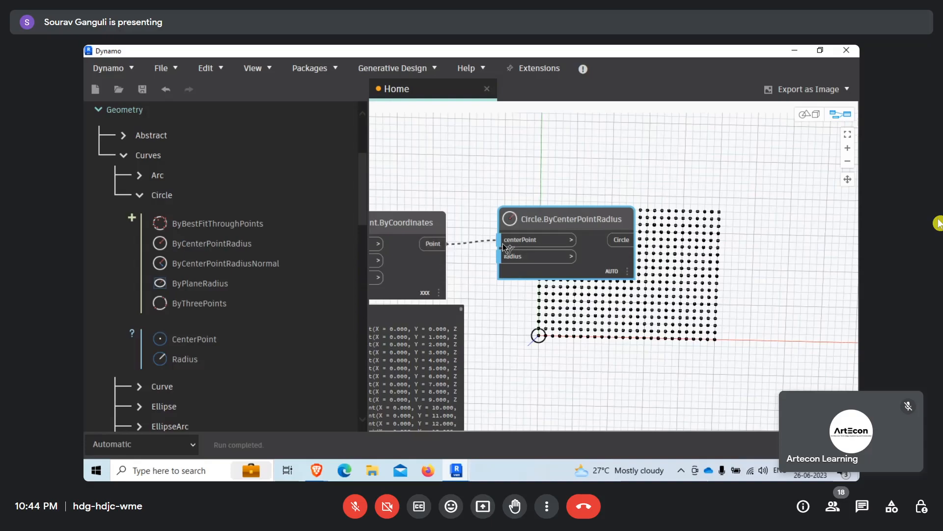
pyautogui.moveTo(600, 261); pyautogui.dragTo(602, 277)
pyautogui.moveTo(573, 309); pyautogui.dragTo(497, 295, button='middle')
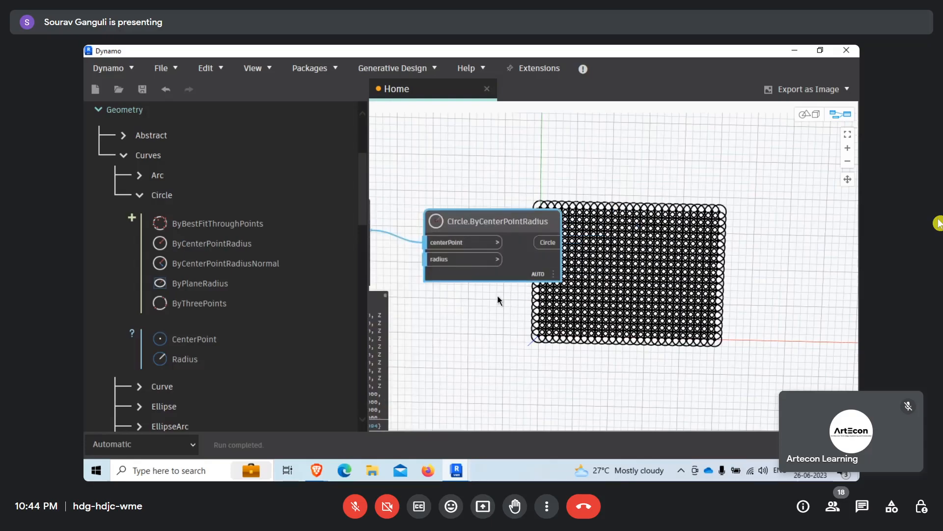
pyautogui.moveTo(478, 275); pyautogui.dragTo(567, 276)
# - Search the library for number, add a Number node beside the circle node and connect it to the radius input
pyautogui.scroll(3, 181, 139)
pyautogui.click(147, 145)
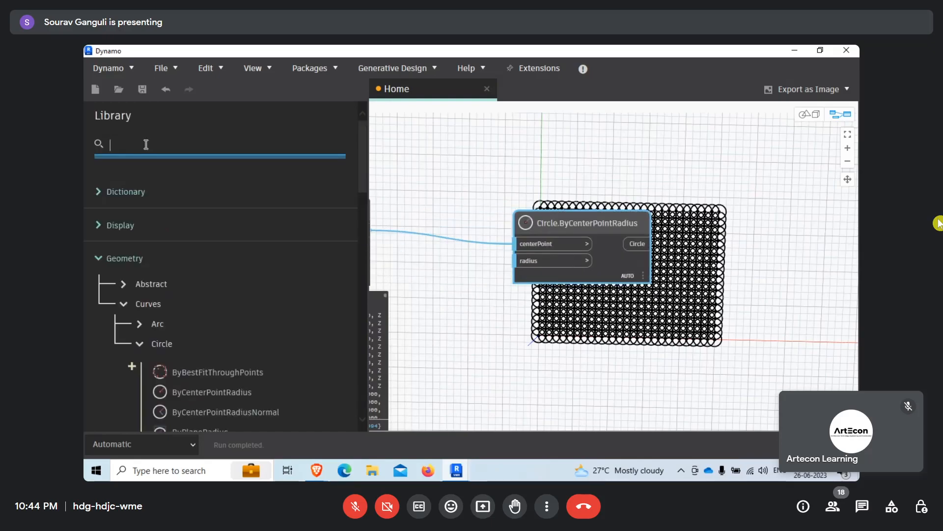
pyautogui.write('num')
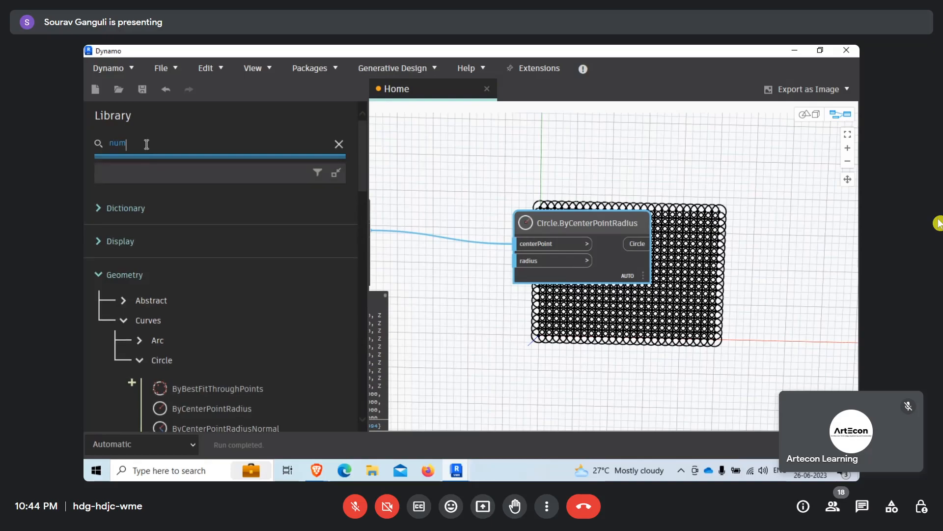
pyautogui.write('ber')
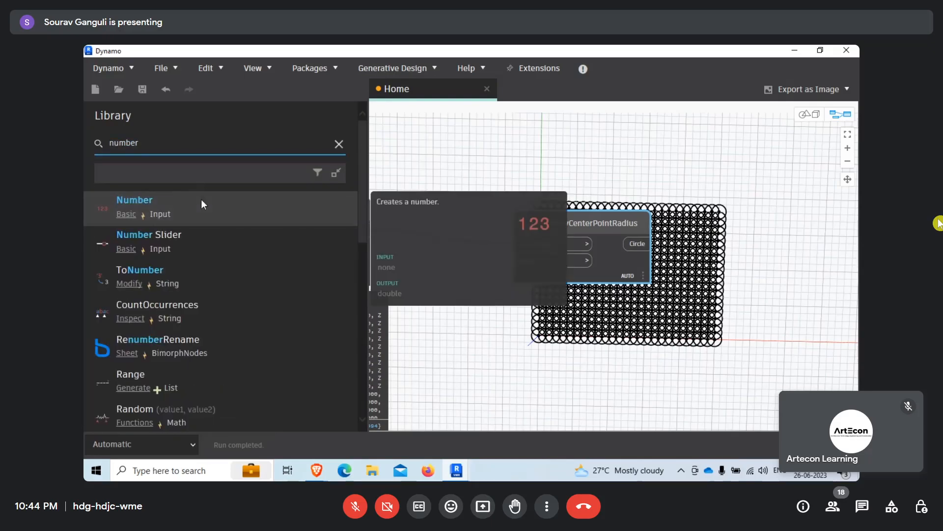
pyautogui.click(202, 199)
pyautogui.moveTo(620, 261); pyautogui.dragTo(452, 277)
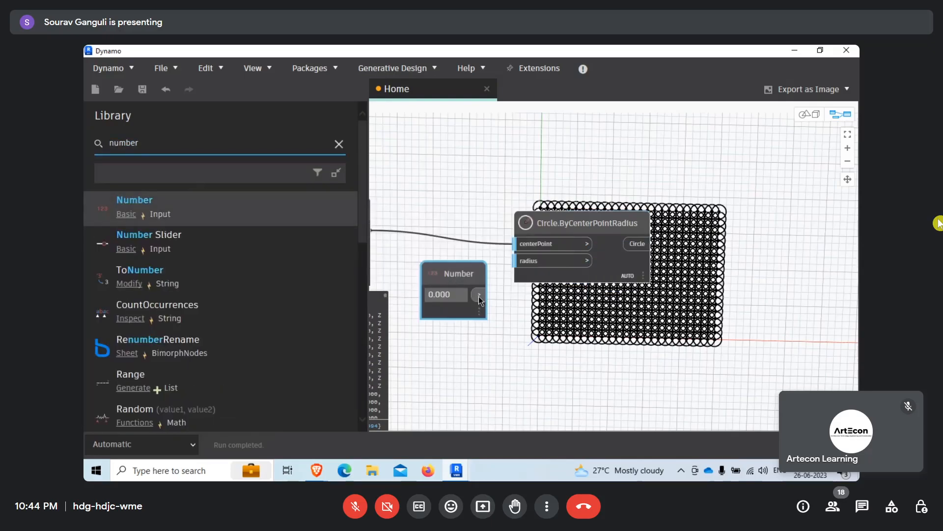
# - Set the circle radius Number node to 1
pyautogui.click(439, 297)
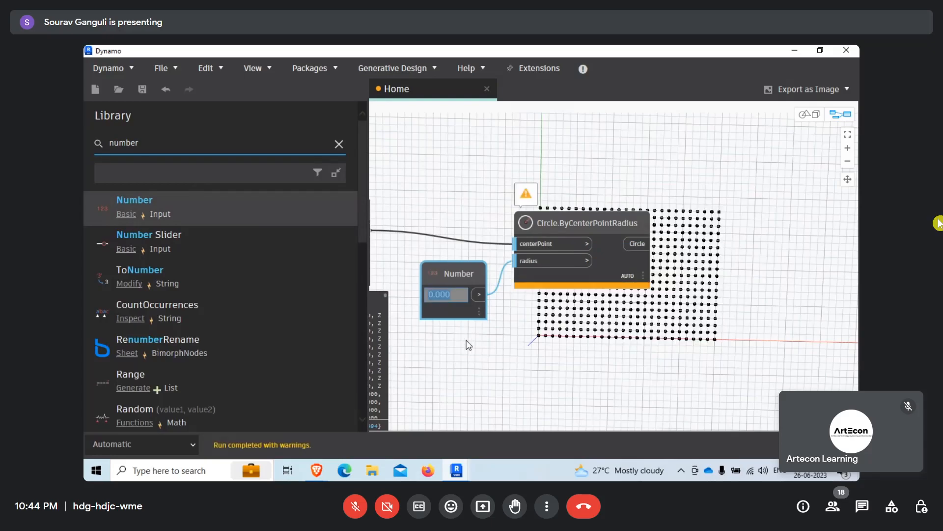
pyautogui.write('1')
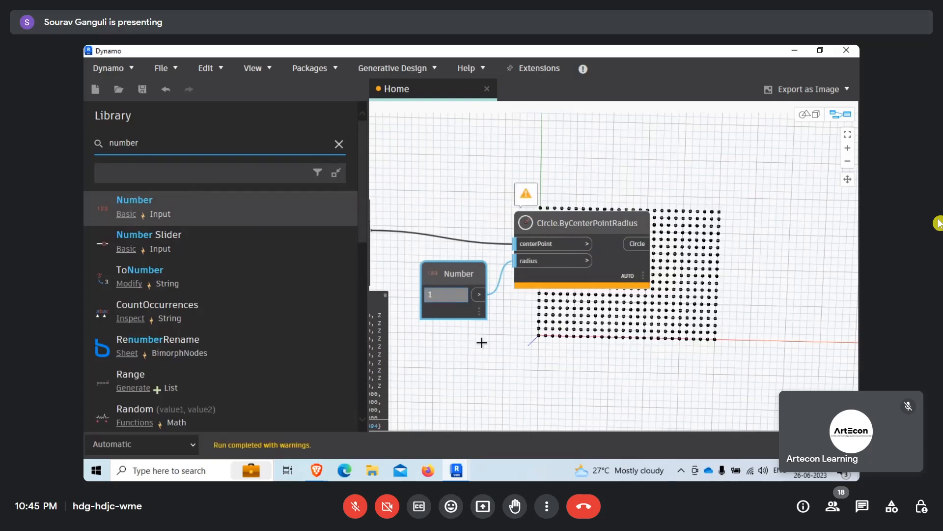
pyautogui.click(482, 341)
pyautogui.click(457, 294)
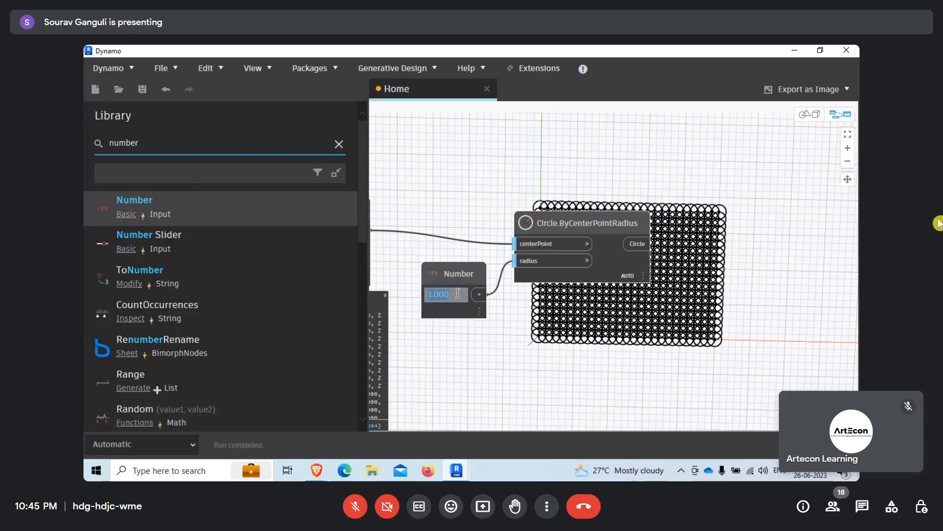
pyautogui.click(561, 315)
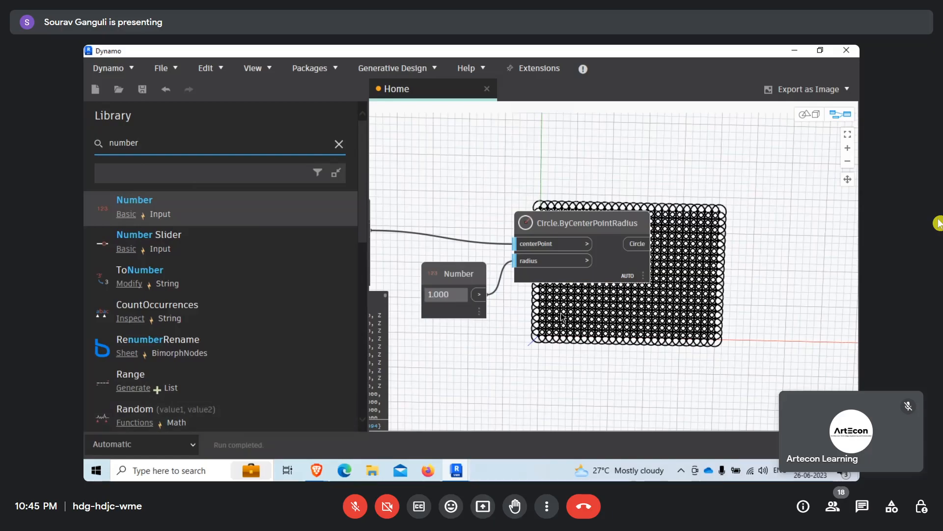
# - Set the upper Range's step Number node to 2 and connect it to the lower Range's step input as well
pyautogui.scroll(-5, 669, 302)
pyautogui.scroll(5, 402, 295)
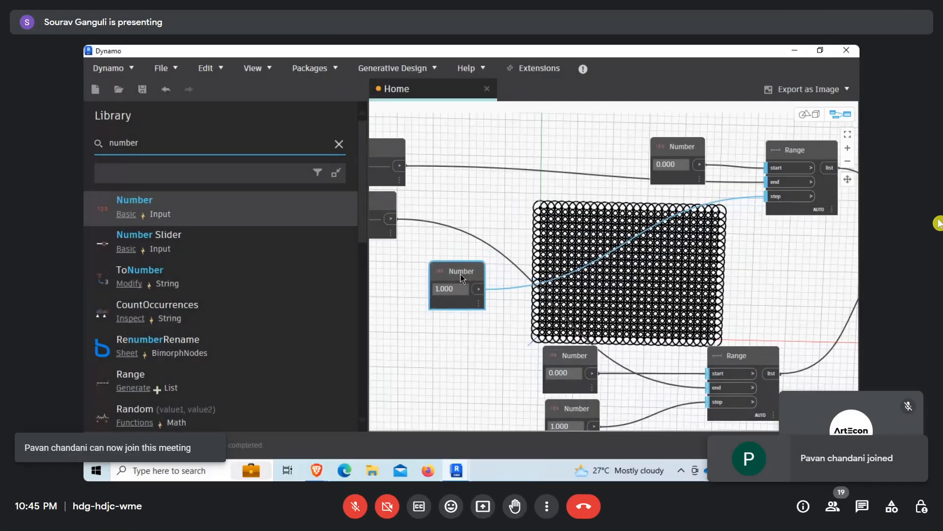
pyautogui.moveTo(461, 273); pyautogui.dragTo(451, 268)
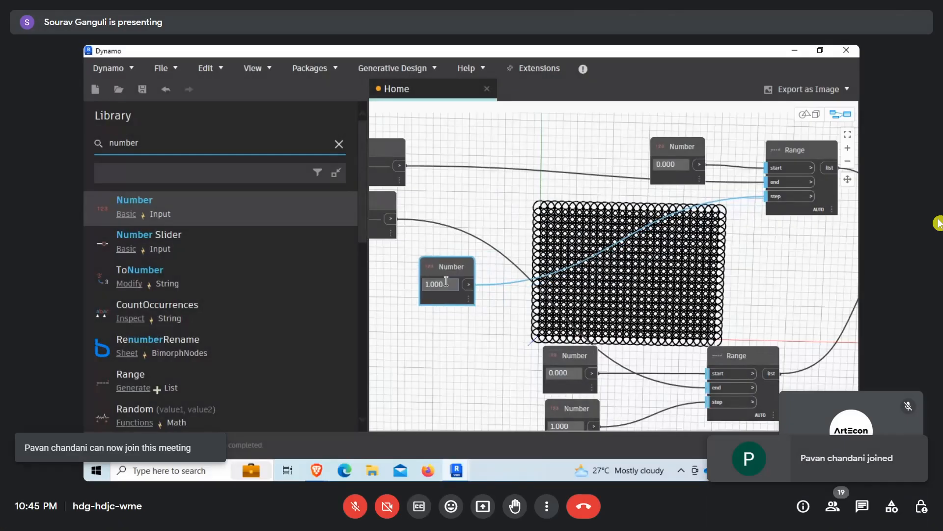
pyautogui.doubleClick(447, 283)
pyautogui.write('2')
pyautogui.click(468, 285)
pyautogui.scroll(-3, 560, 295)
pyautogui.scroll(2, 651, 374)
pyautogui.click(666, 358)
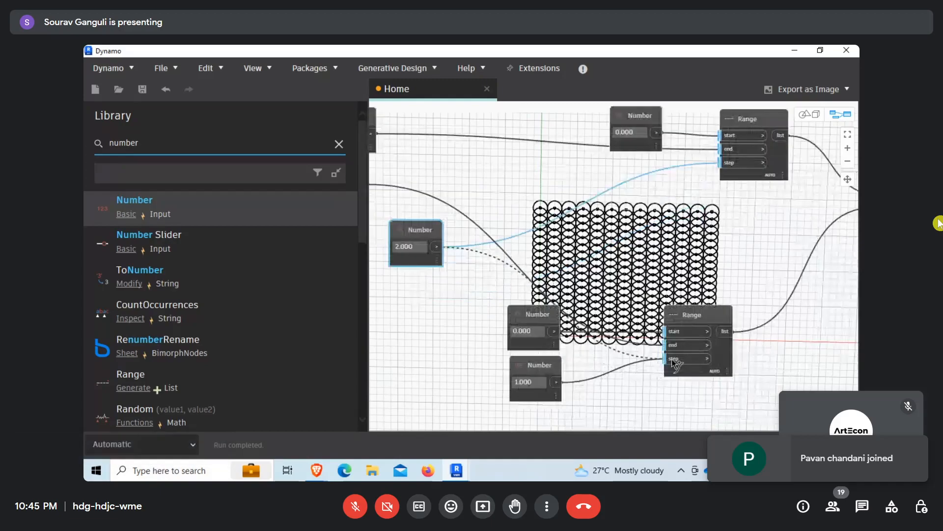
# - Delete the disconnected 1.000 Number node and shift the lower Range's 0.000 Number node slightly left
pyautogui.click(539, 364)
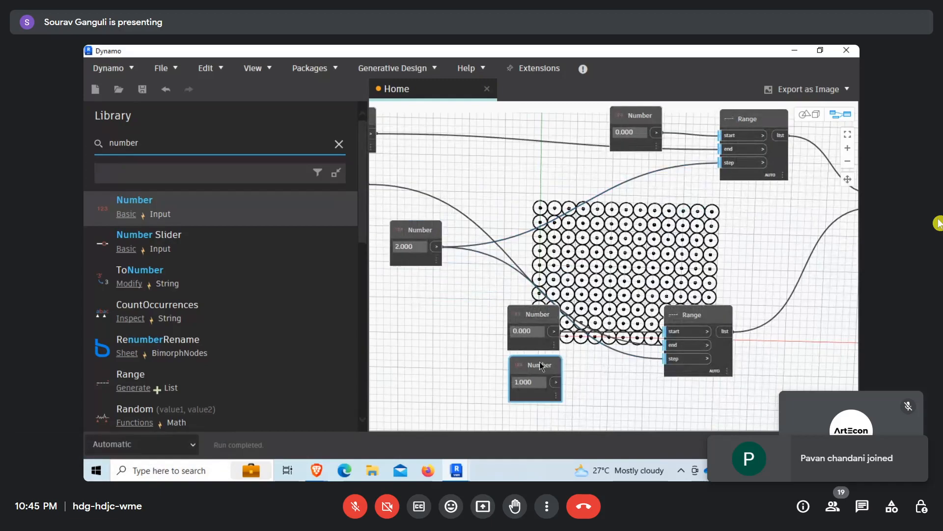
pyautogui.press('Delete')
pyautogui.click(546, 315)
pyautogui.moveTo(546, 314); pyautogui.dragTo(523, 321)
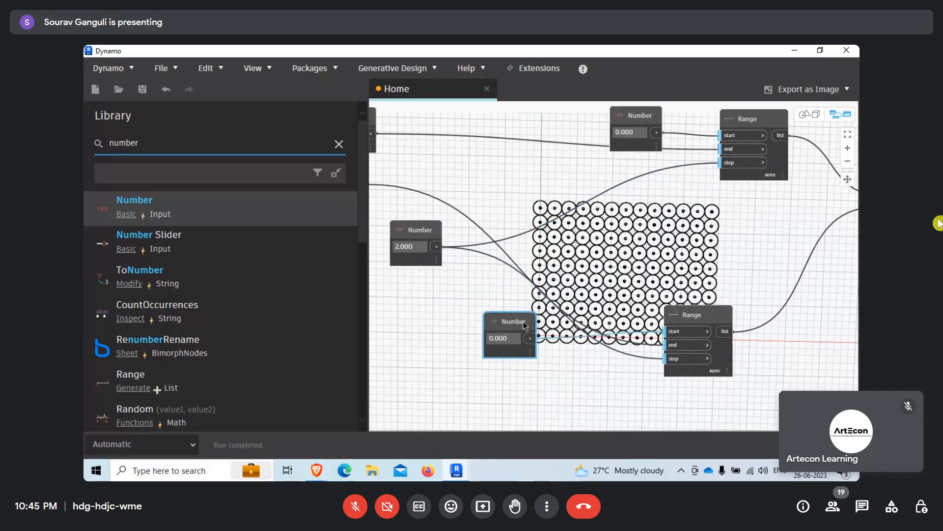
# - Set the Number node feeding the circle radius to 0.8
pyautogui.moveTo(614, 253); pyautogui.dragTo(475, 252, button='middle')
pyautogui.moveTo(831, 251); pyautogui.dragTo(592, 250, button='middle')
pyautogui.scroll(3, 755, 251)
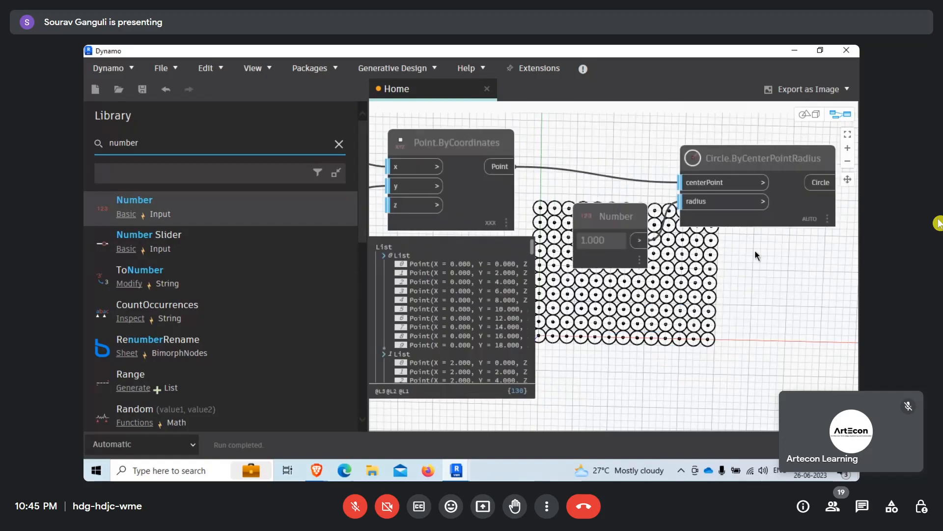
pyautogui.scroll(2, 754, 250)
pyautogui.doubleClick(531, 239)
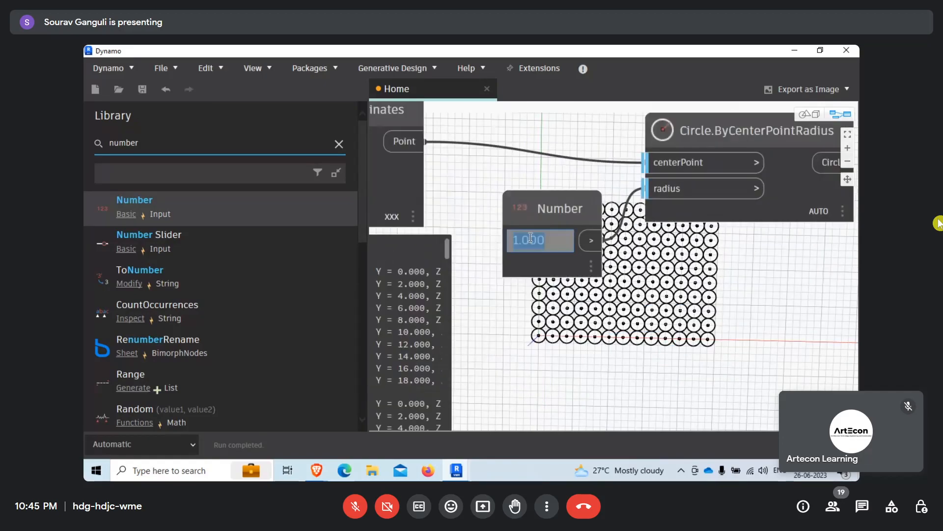
pyautogui.write('.8')
pyautogui.click(515, 278)
pyautogui.moveTo(563, 304); pyautogui.dragTo(453, 191, button='middle')
pyautogui.scroll(-1, 453, 192)
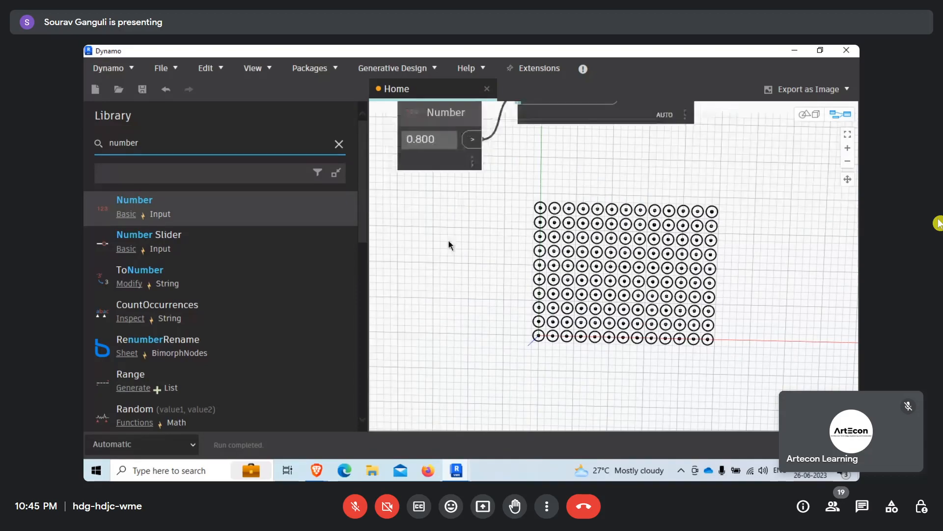
# - Reposition the Circle.ByCenterPointRadius node and its radius Number node neatly beside Point.ByCoordinates
pyautogui.moveTo(449, 241); pyautogui.dragTo(400, 297, button='middle')
pyautogui.scroll(-2, 400, 297)
pyautogui.moveTo(552, 198); pyautogui.dragTo(569, 193)
pyautogui.scroll(-4, 623, 213)
pyautogui.scroll(3, 506, 157)
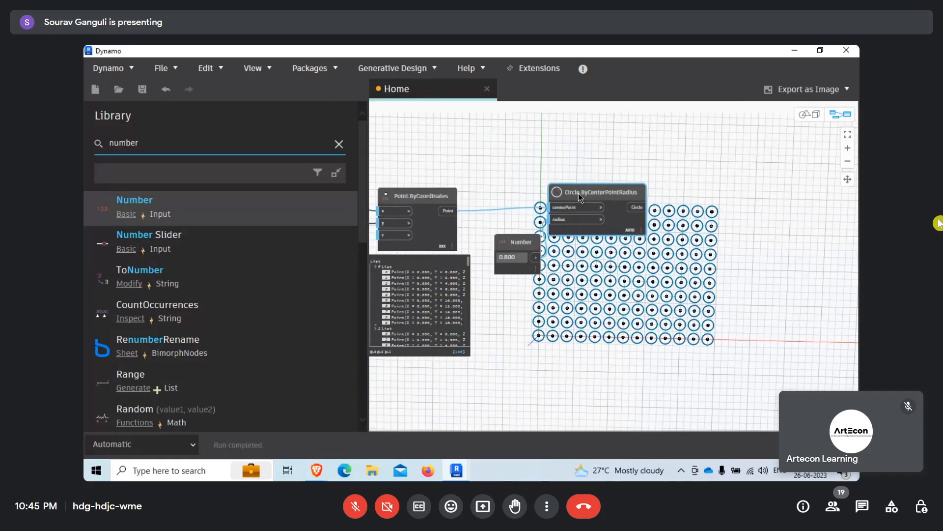
pyautogui.click(530, 241)
pyautogui.moveTo(529, 238); pyautogui.dragTo(515, 233)
pyautogui.moveTo(582, 295); pyautogui.dragTo(489, 264, button='middle')
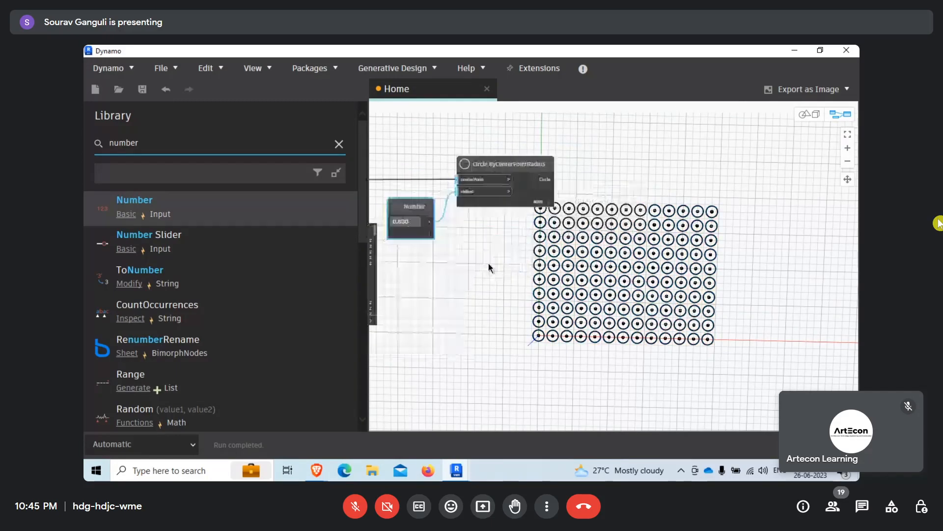
# - Switch to 3D preview navigation and examine the circle grid from several angles and distances
pyautogui.rightClick(664, 57)
pyautogui.click(706, 238)
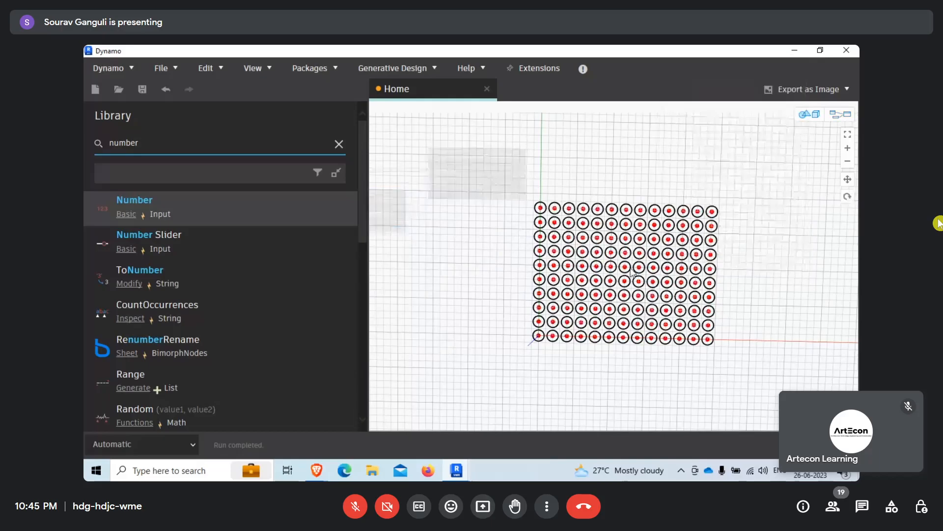
pyautogui.scroll(5, 630, 270)
pyautogui.scroll(-7, 631, 272)
pyautogui.moveTo(627, 309); pyautogui.dragTo(692, 251, button='right')
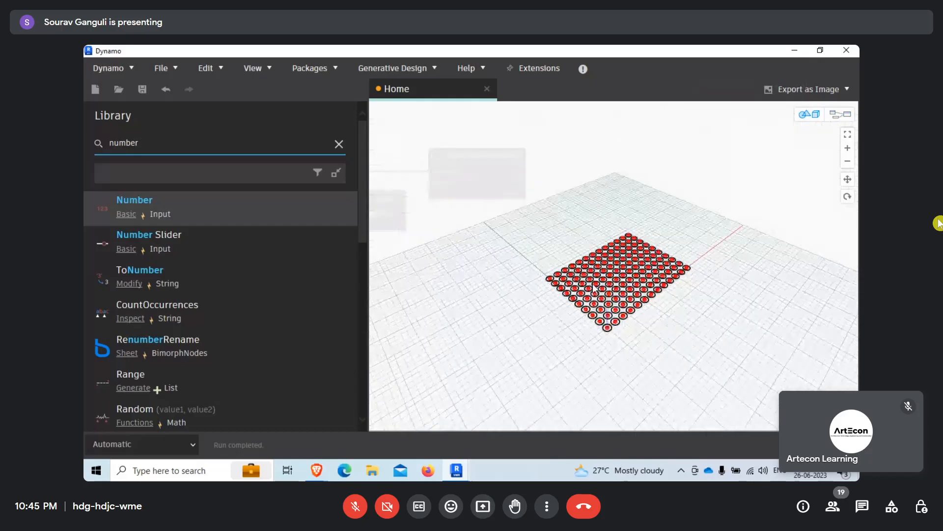
pyautogui.scroll(6, 593, 290)
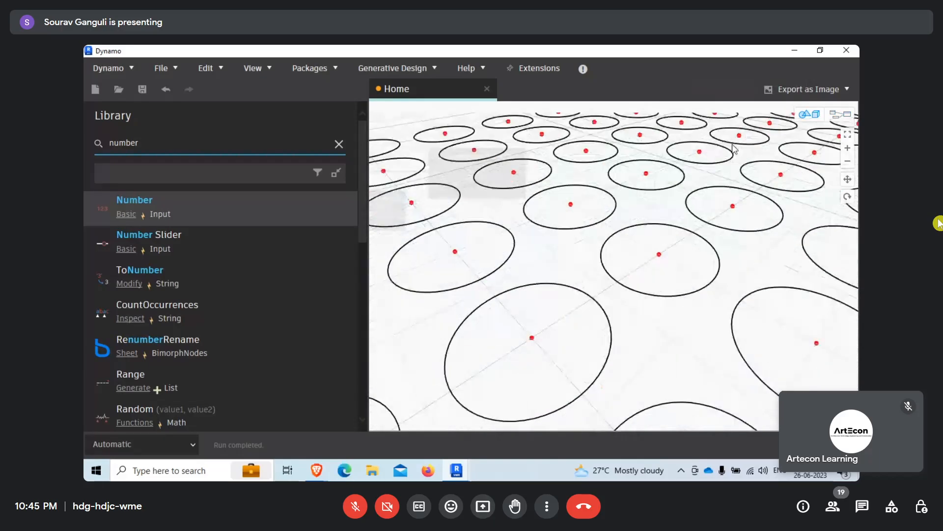
pyautogui.scroll(-8, 590, 253)
pyautogui.moveTo(594, 260); pyautogui.dragTo(802, 274, button='right')
pyautogui.scroll(5, 610, 304)
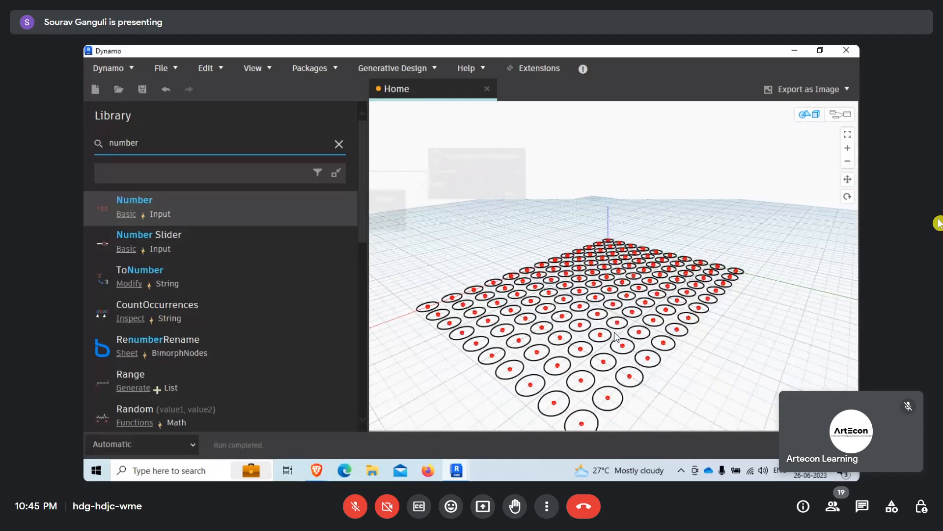
pyautogui.moveTo(609, 304); pyautogui.dragTo(344, 356, button='right')
pyautogui.moveTo(631, 264); pyautogui.dragTo(633, 280, button='right')
pyautogui.rightClick(634, 280)
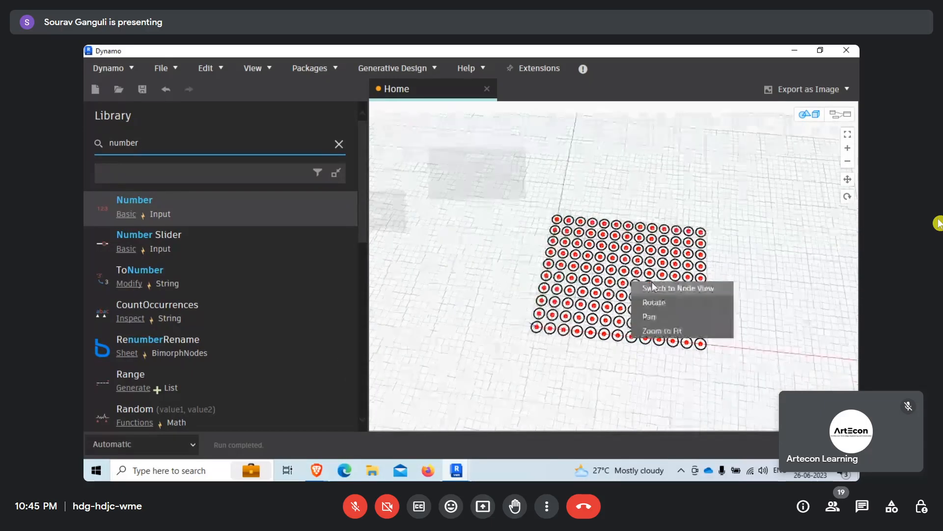
# - Return to the node view and adjust the lower Number Slider to 16
pyautogui.click(654, 290)
pyautogui.scroll(4, 446, 229)
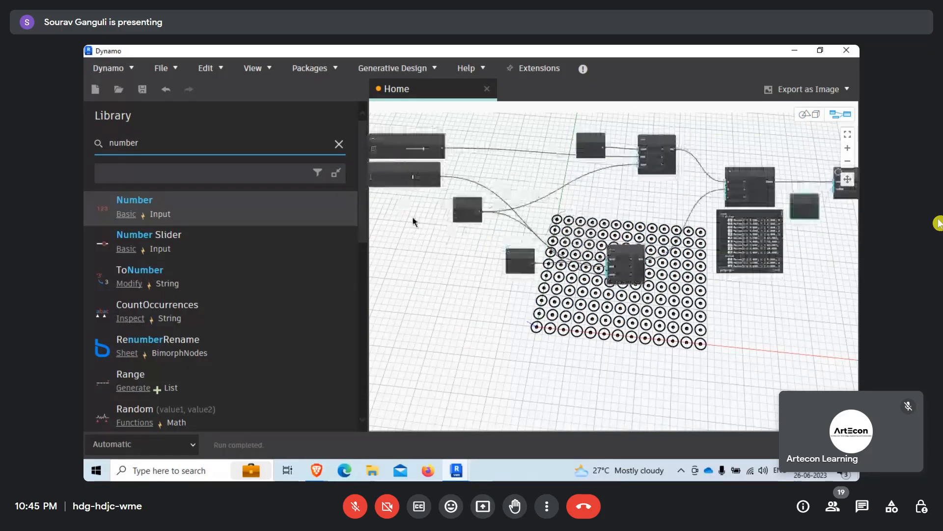
pyautogui.scroll(3, 432, 157)
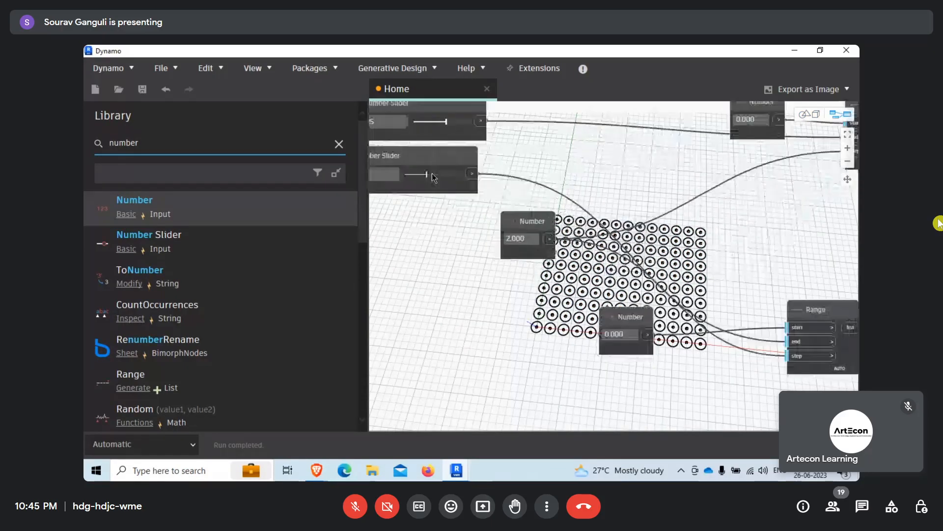
pyautogui.moveTo(427, 174); pyautogui.dragTo(440, 176)
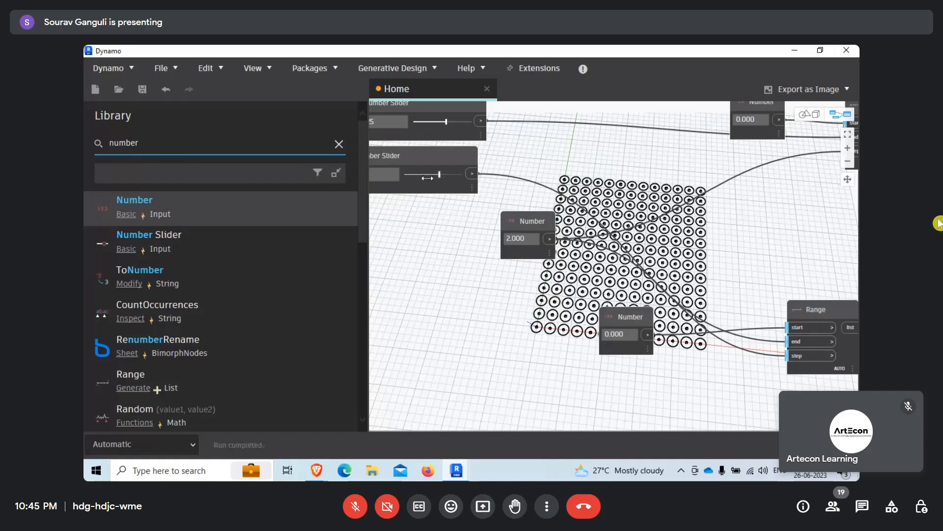
pyautogui.moveTo(427, 177); pyautogui.dragTo(423, 177)
pyautogui.scroll(-10, 613, 252)
pyautogui.scroll(2, 706, 274)
pyautogui.scroll(3, 471, 273)
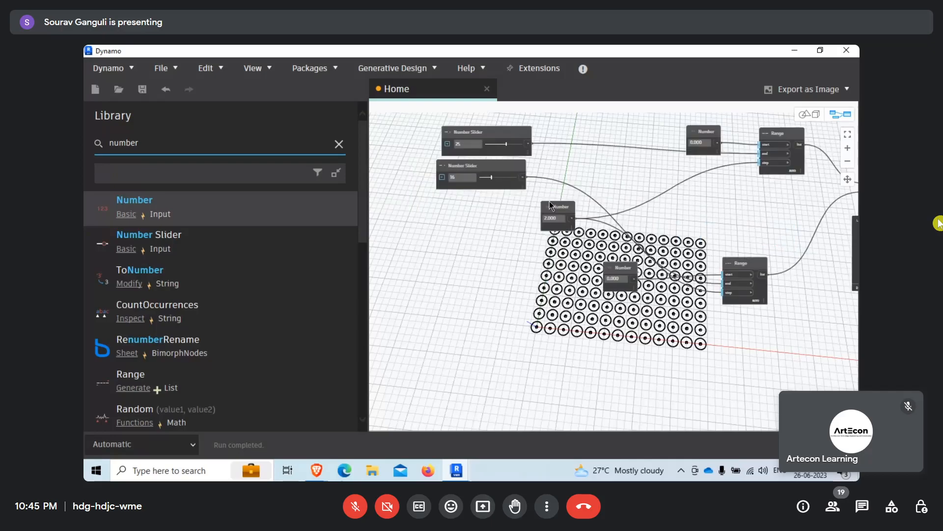
# - Move the shared 2.000 step Number node closer to the two Range nodes
pyautogui.moveTo(566, 202); pyautogui.dragTo(635, 198)
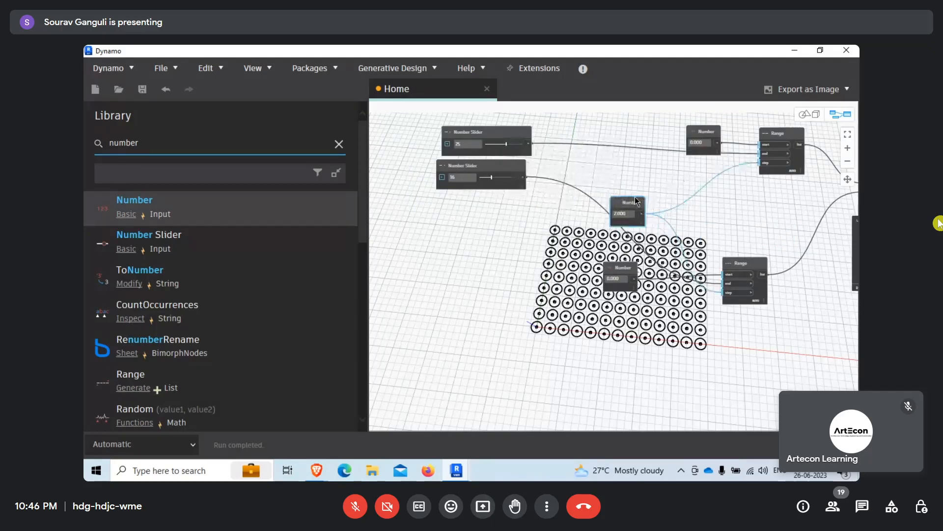
pyautogui.moveTo(739, 236); pyautogui.dragTo(557, 252, button='middle')
pyautogui.scroll(-4, 640, 230)
pyautogui.scroll(4, 750, 281)
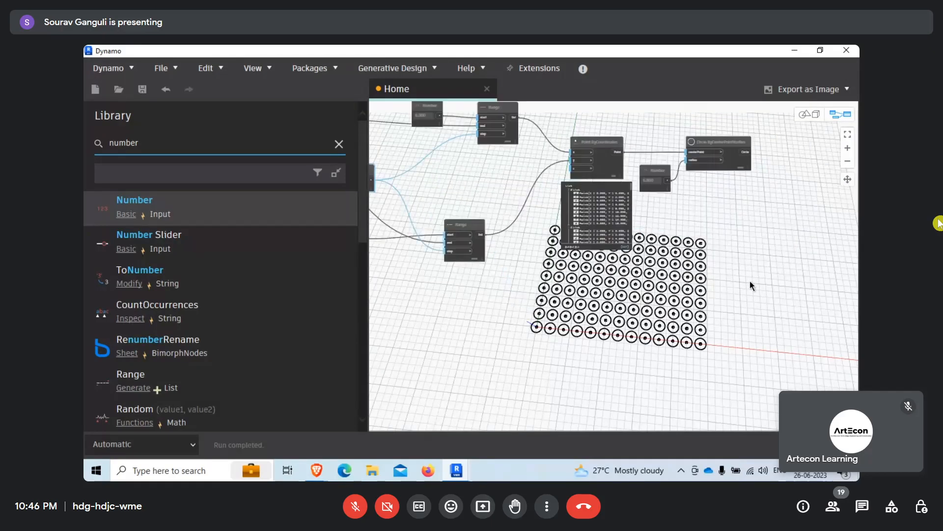
pyautogui.scroll(5, 664, 184)
pyautogui.moveTo(553, 186)
pyautogui.scroll(-4, 497, 294)
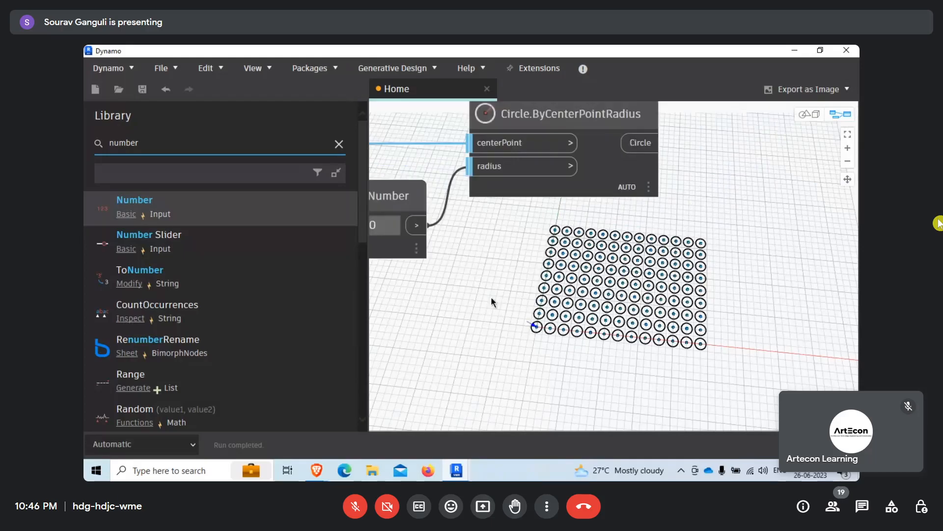
# - Reposition the Circle.ByCenterPointRadius node and its 0.800 radius Number node away from the previewed circle grid
pyautogui.scroll(-2, 505, 290)
pyautogui.scroll(1, 506, 246)
pyautogui.click(503, 238)
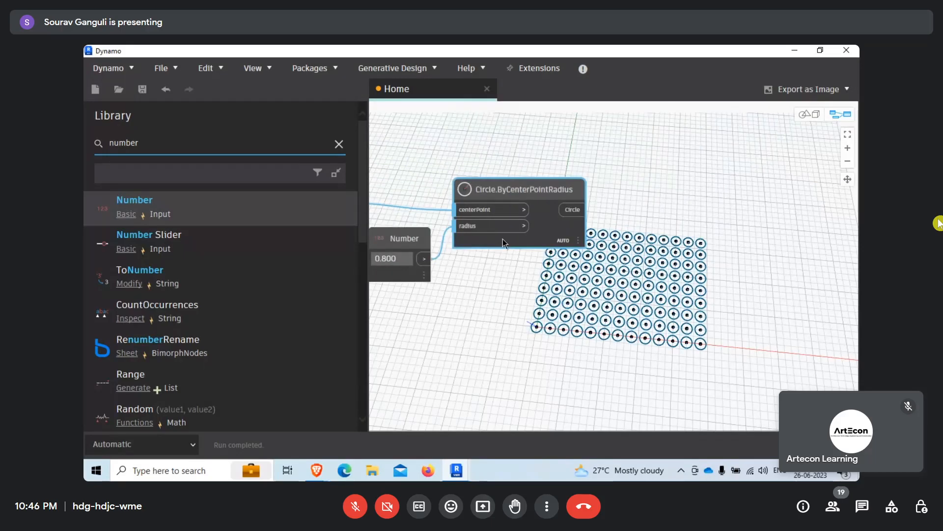
pyautogui.click(421, 238)
pyautogui.moveTo(421, 238); pyautogui.dragTo(407, 237)
pyautogui.moveTo(479, 192); pyautogui.dragTo(461, 176)
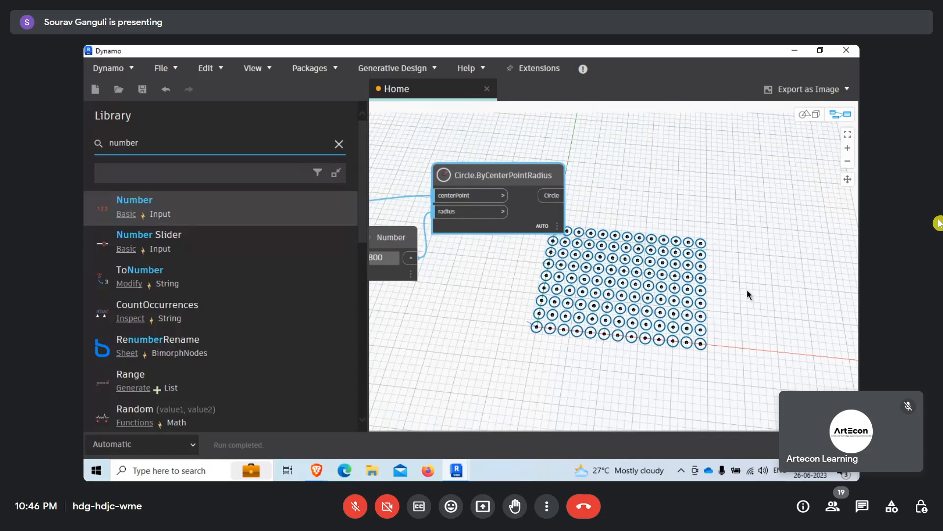
# - Clear the library search and examine the available Solid nodes in the Geometry category's Solids group
pyautogui.click(336, 145)
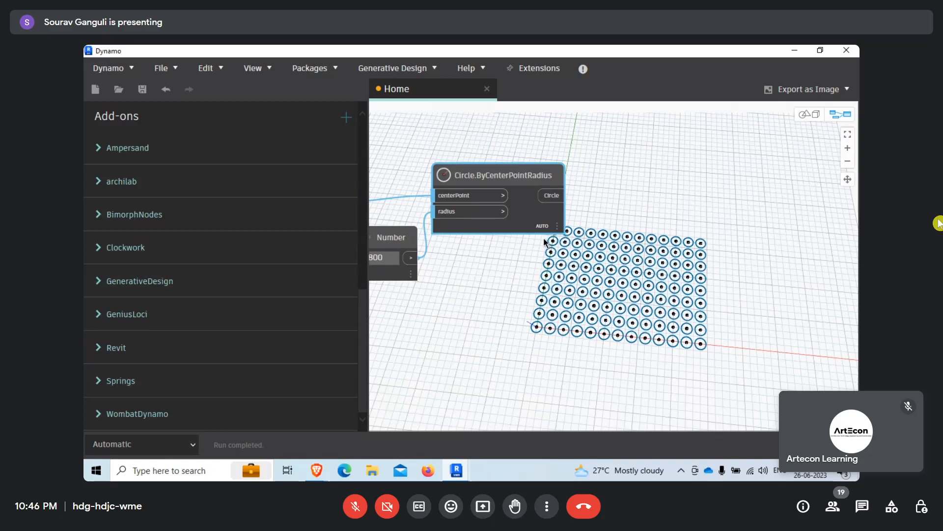
pyautogui.scroll(5, 293, 197)
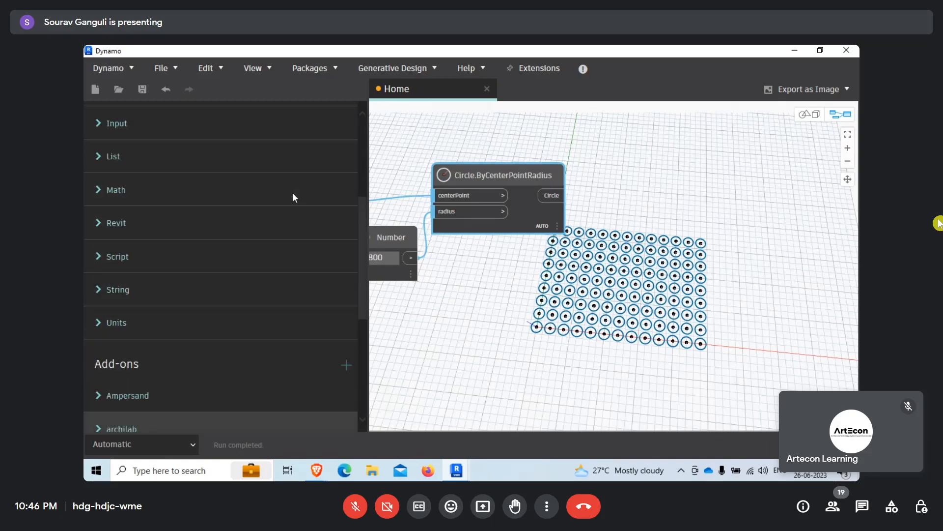
pyautogui.scroll(3, 205, 179)
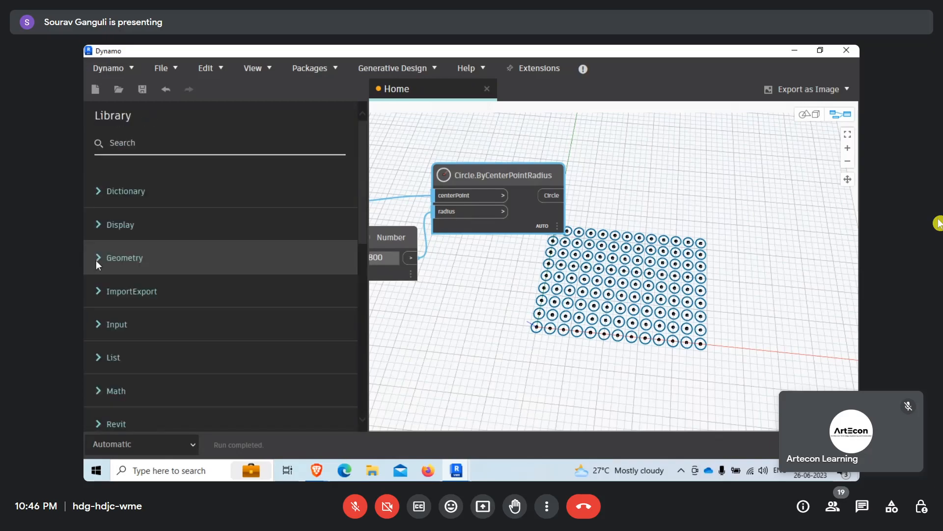
pyautogui.click(97, 261)
pyautogui.scroll(-2, 204, 204)
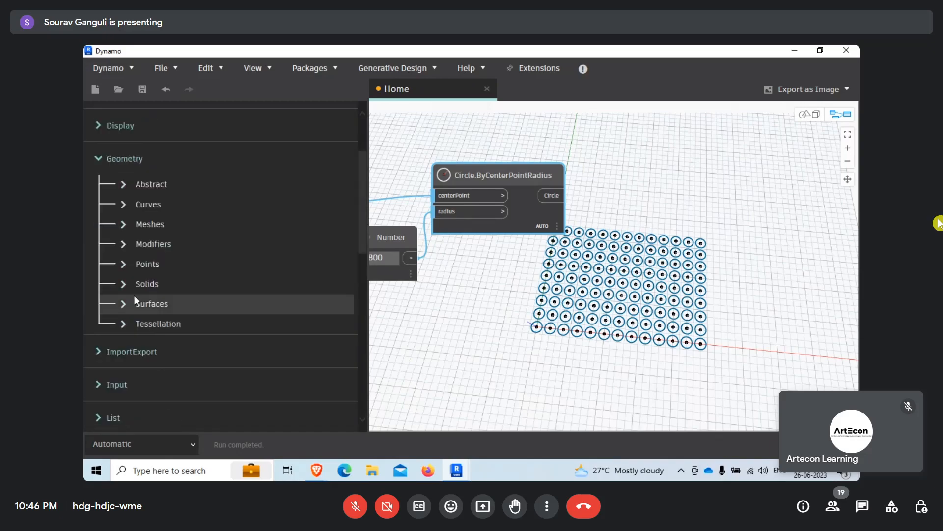
pyautogui.click(123, 284)
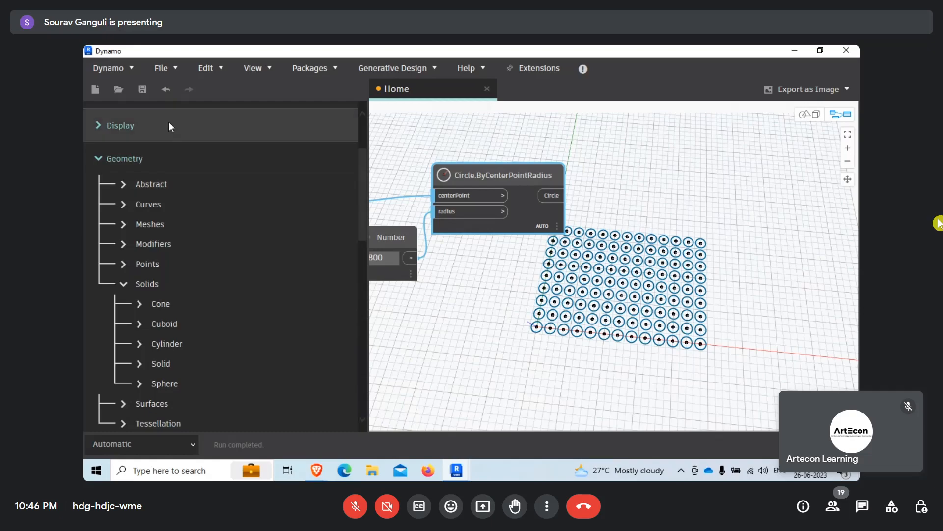
pyautogui.click(163, 363)
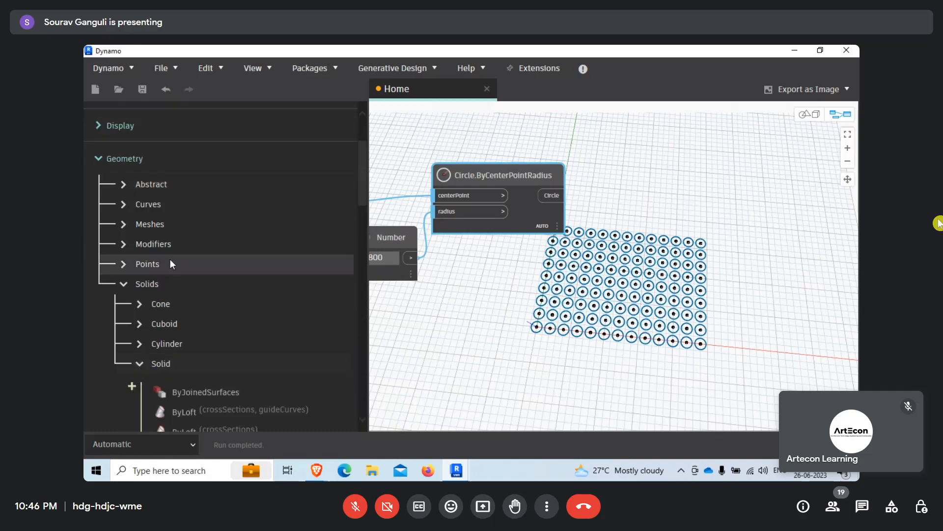
pyautogui.scroll(-3, 170, 259)
pyautogui.scroll(4, 147, 219)
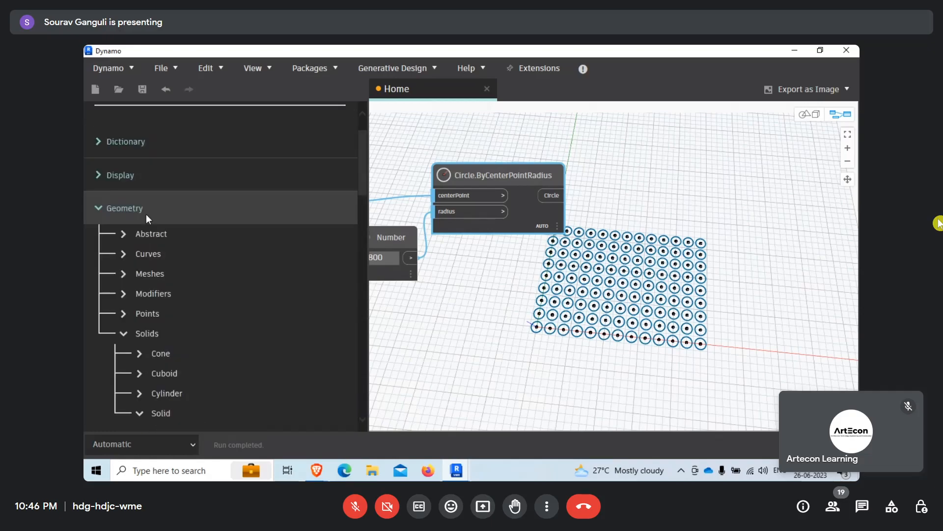
pyautogui.scroll(-4, 146, 219)
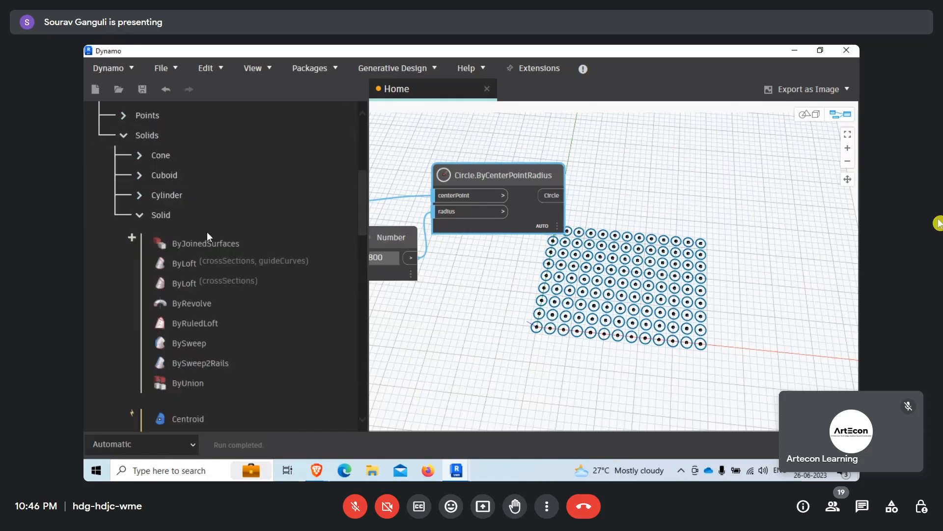
pyautogui.moveTo(210, 384)
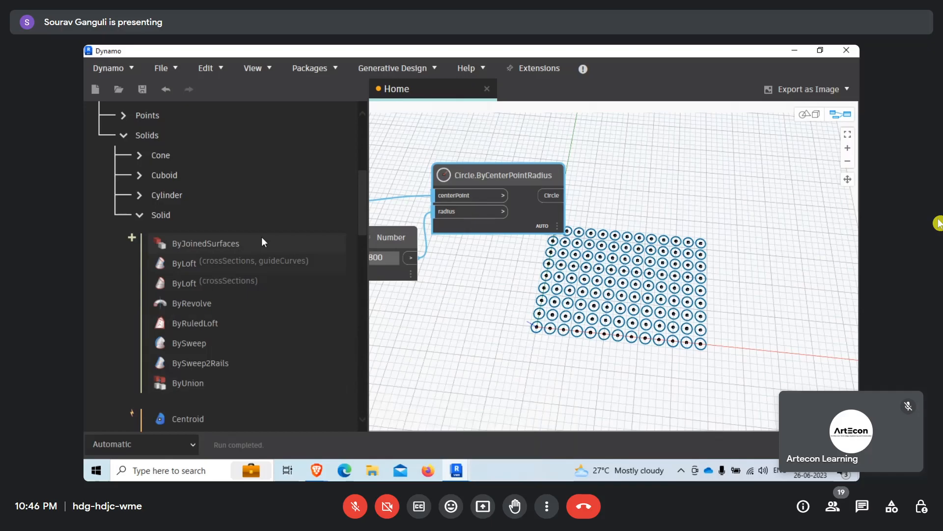
pyautogui.scroll(-2, 261, 284)
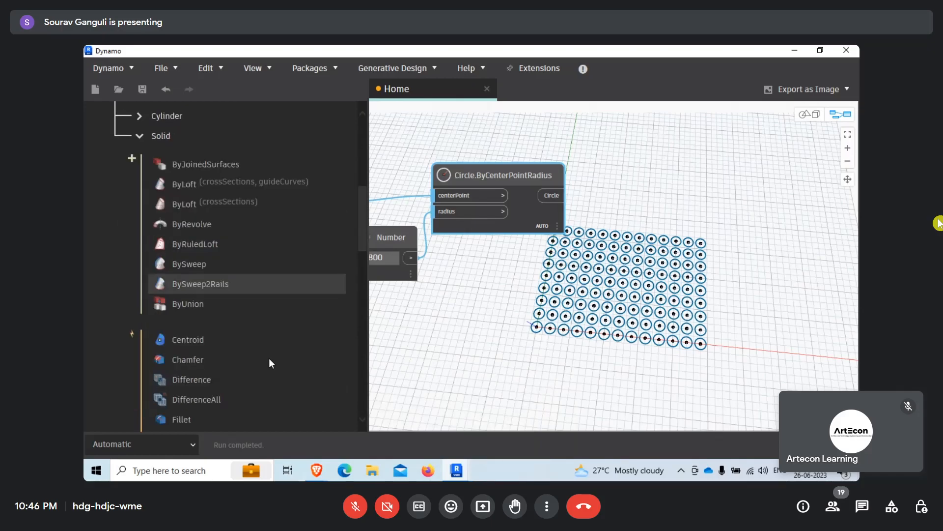
pyautogui.scroll(-3, 269, 357)
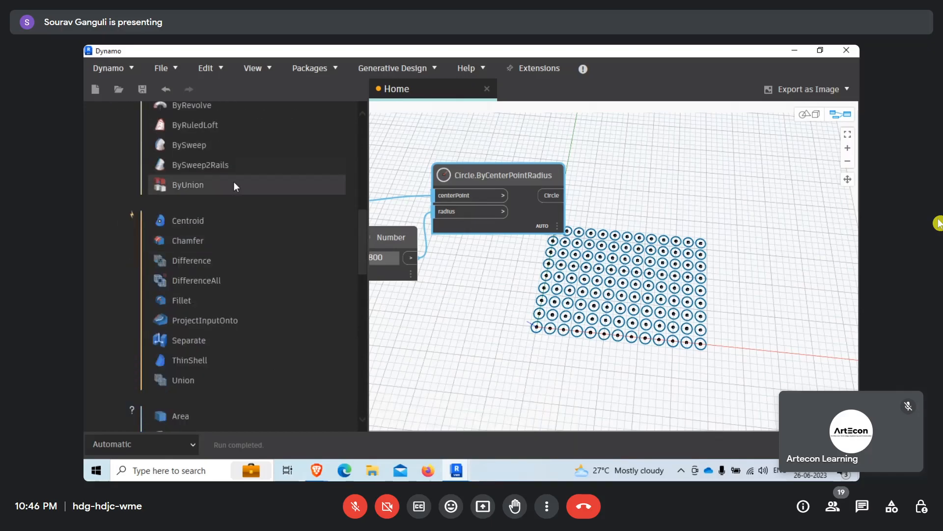
pyautogui.scroll(2, 234, 185)
pyautogui.scroll(-5, 247, 163)
pyautogui.scroll(12, 214, 316)
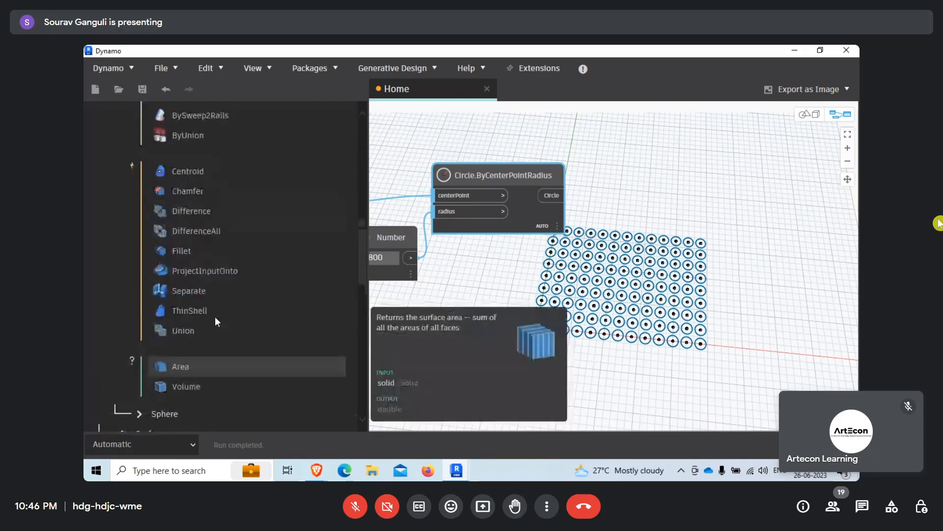
# - Search the library for "extrus", add the ExtrudeAsSolid (distance) node and place it beside Circle.ByCenterPointRadius
pyautogui.click(169, 146)
pyautogui.write('e')
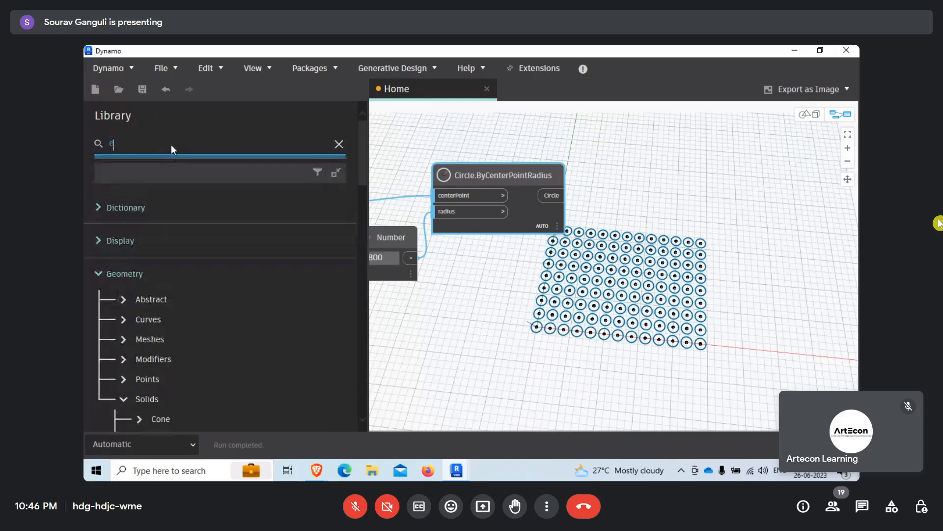
pyautogui.write('xtr')
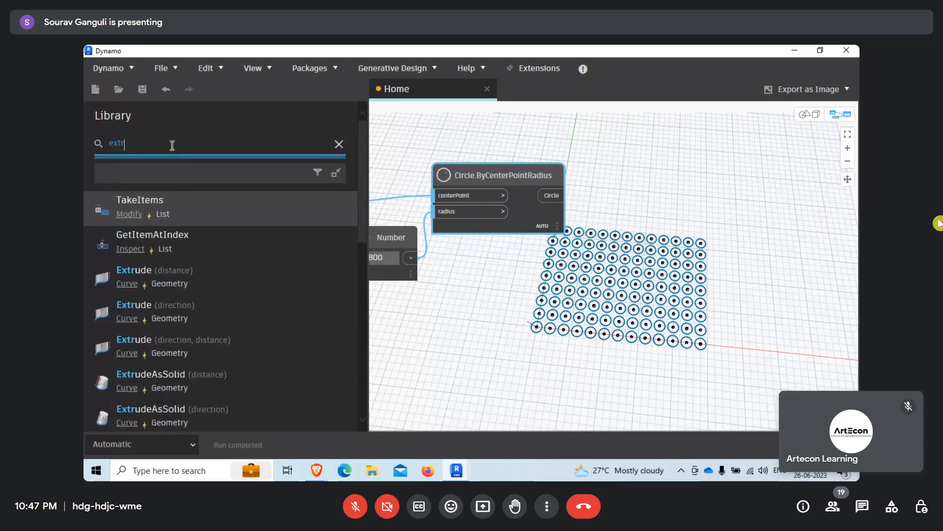
pyautogui.write('usi')
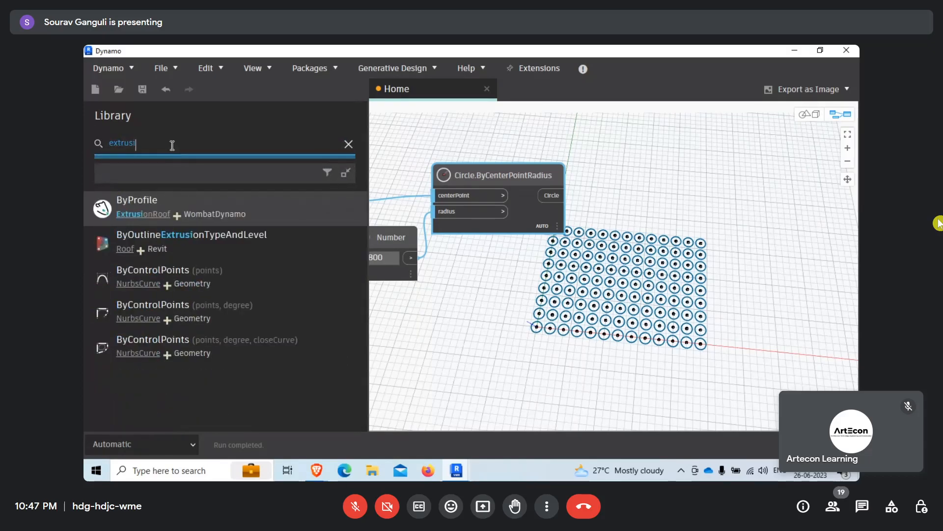
pyautogui.press('BackSpace')
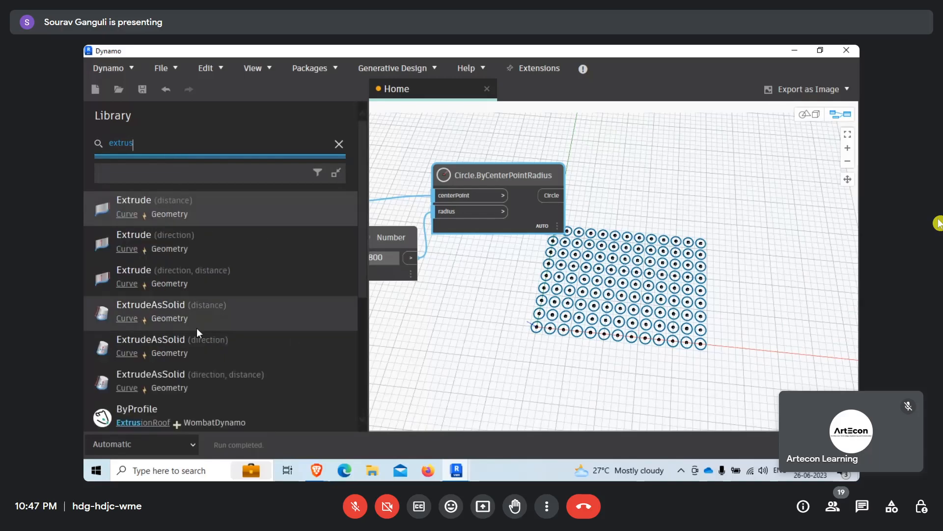
pyautogui.moveTo(201, 350)
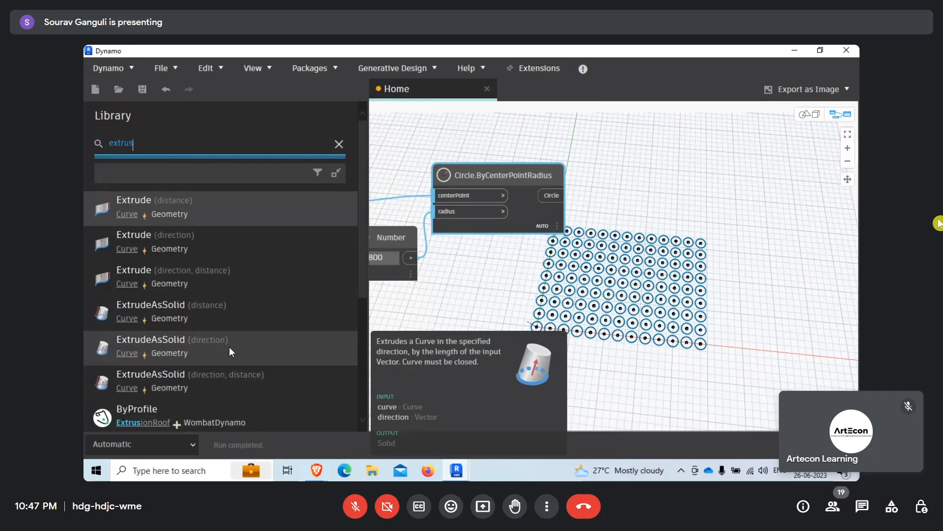
pyautogui.click(210, 324)
pyautogui.moveTo(514, 276); pyautogui.dragTo(390, 319, button='middle')
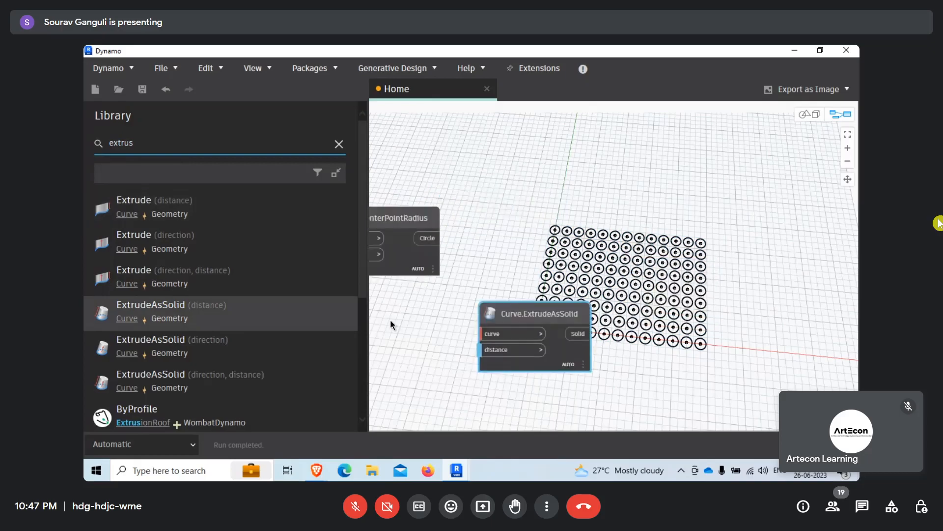
pyautogui.moveTo(532, 310); pyautogui.dragTo(541, 229)
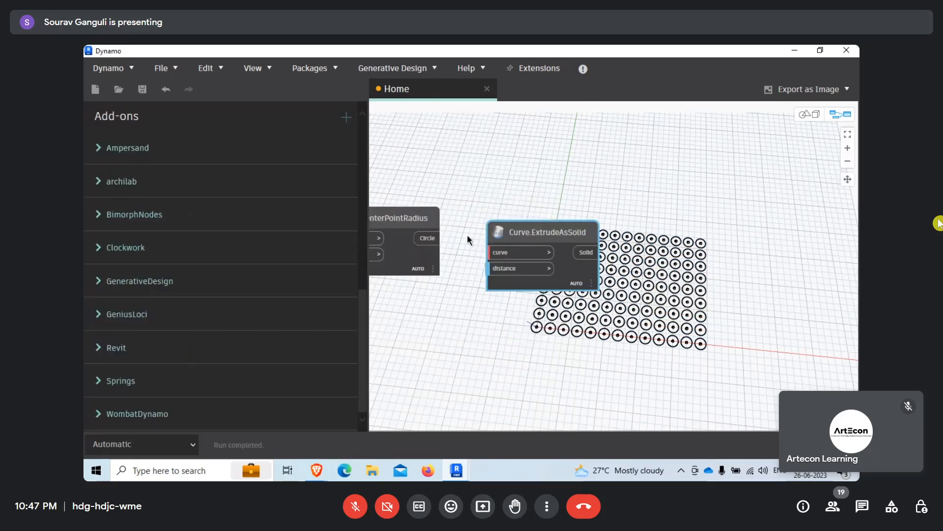
# - Connect the Circle output of Circle.ByCenterPointRadius to the curve input of Curve.ExtrudeAsSolid
pyautogui.moveTo(498, 186); pyautogui.dragTo(514, 196, button='middle')
pyautogui.scroll(3, 439, 281)
pyautogui.moveTo(463, 231); pyautogui.dragTo(542, 254)
pyautogui.moveTo(517, 331); pyautogui.dragTo(446, 314, button='middle')
pyautogui.moveTo(598, 270); pyautogui.dragTo(579, 247, button='middle')
# - Switch to geometry view, examine the extruded cylinders up close, and return to node view
pyautogui.rightClick(700, 240)
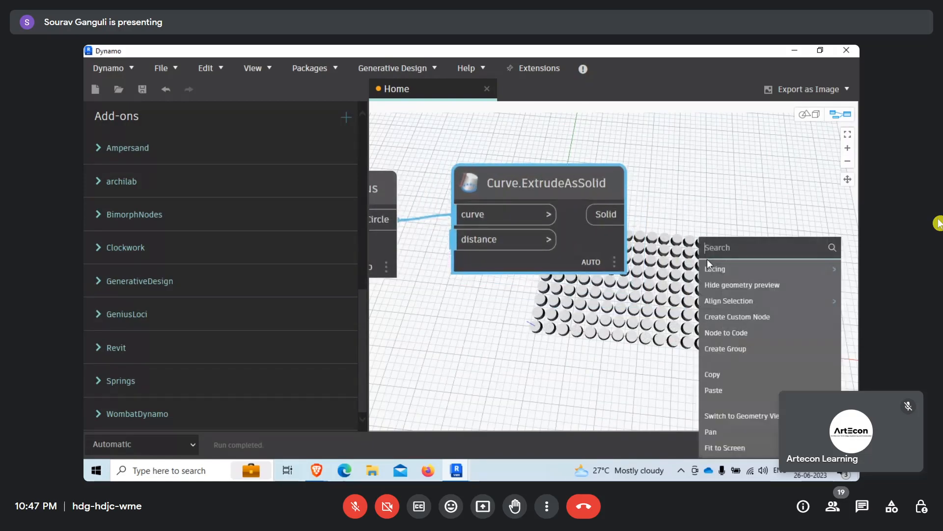
pyautogui.click(754, 419)
pyautogui.scroll(5, 731, 361)
pyautogui.moveTo(722, 355); pyautogui.dragTo(665, 222, button='right')
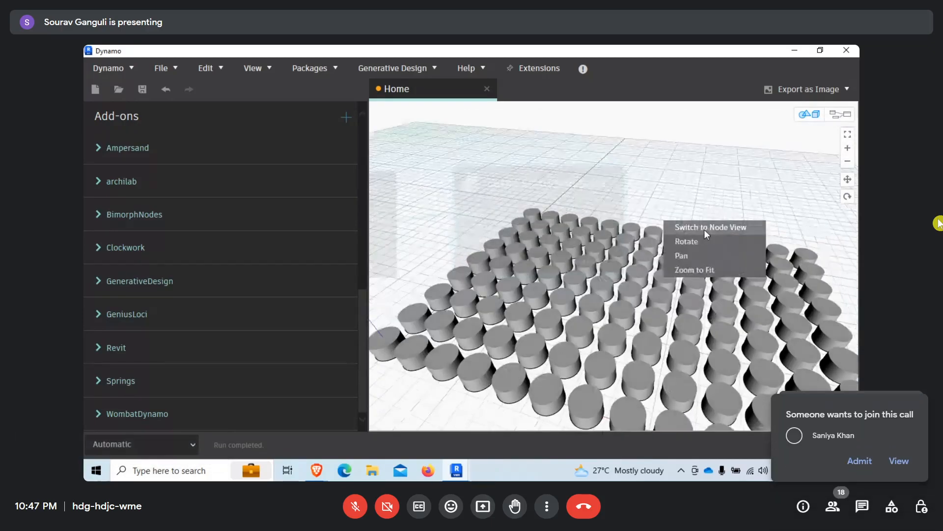
pyautogui.click(704, 229)
pyautogui.scroll(3, 224, 220)
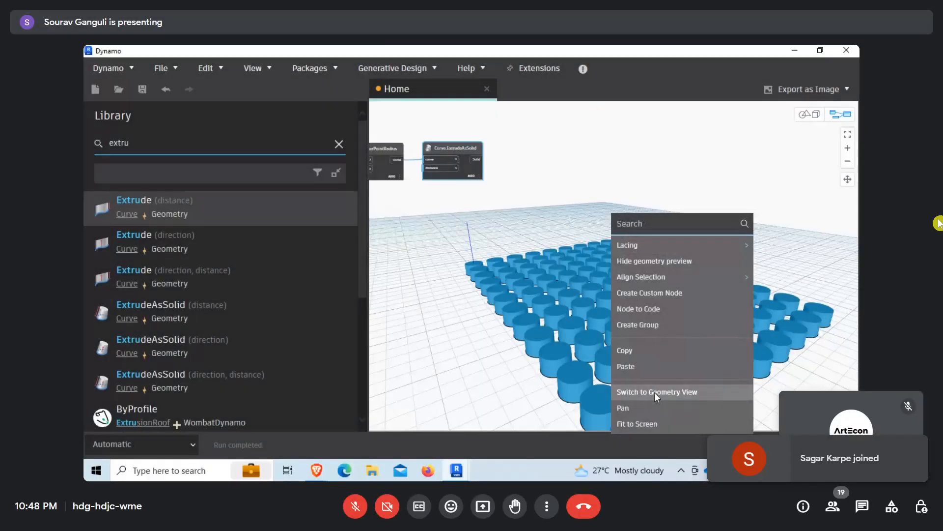
# - Inspect the cylinder grid in geometry view from a low side angle, then go back to the Curve.ExtrudeAsSolid node
pyautogui.click(655, 394)
pyautogui.scroll(-3, 561, 284)
pyautogui.moveTo(537, 315); pyautogui.dragTo(609, 328, button='right')
pyautogui.scroll(2, 609, 328)
pyautogui.moveTo(467, 231); pyautogui.dragTo(429, 205, button='right')
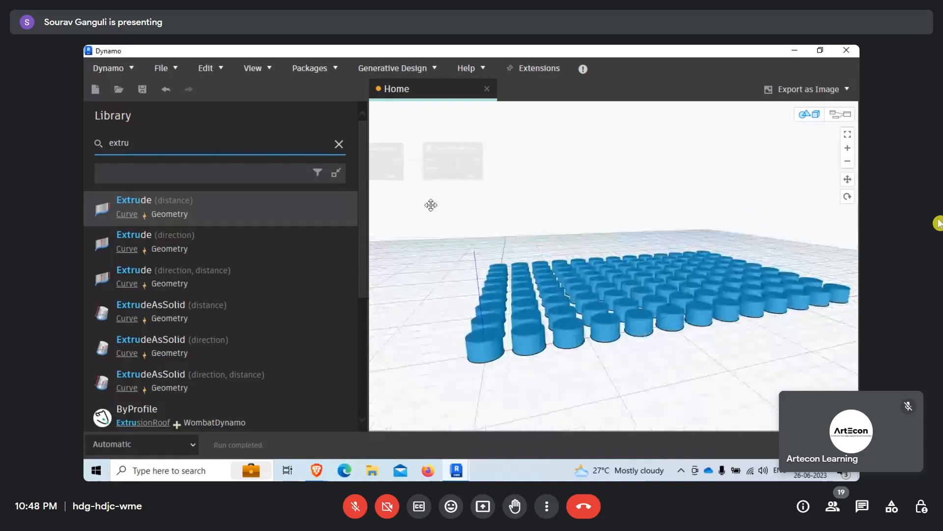
pyautogui.rightClick(431, 205)
pyautogui.click(480, 220)
pyautogui.moveTo(448, 197); pyautogui.dragTo(474, 214, button='middle')
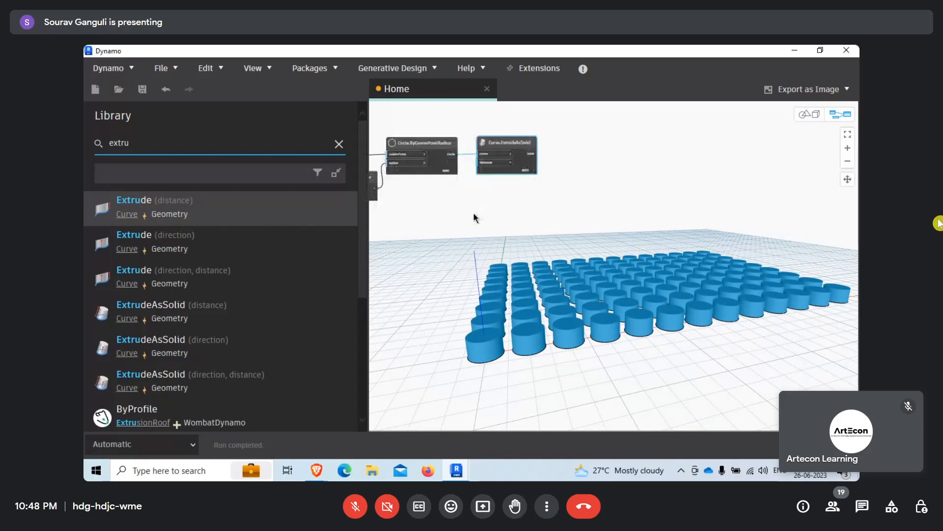
# - Search the library for "numbe" to find a number input node and bring the graph's nodes into view
pyautogui.moveTo(130, 143); pyautogui.dragTo(84, 146)
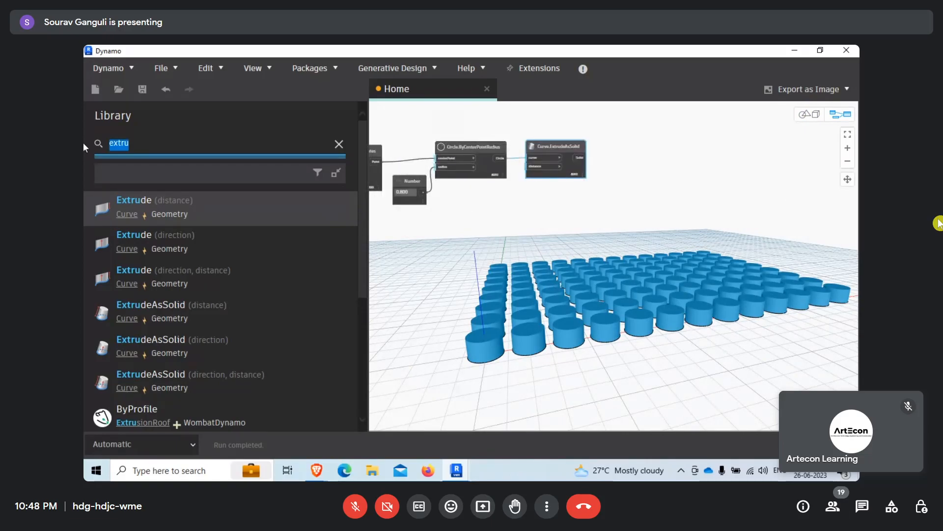
pyautogui.write('nu')
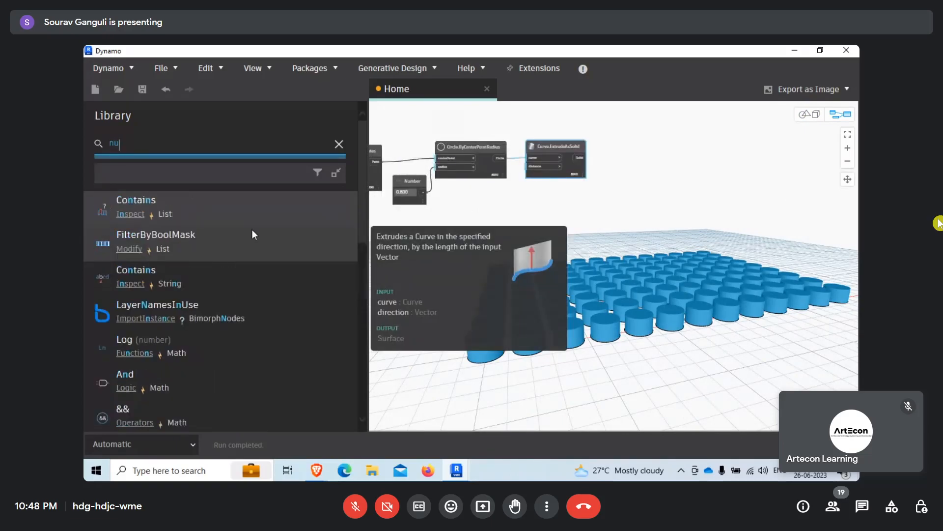
pyautogui.write('mbe')
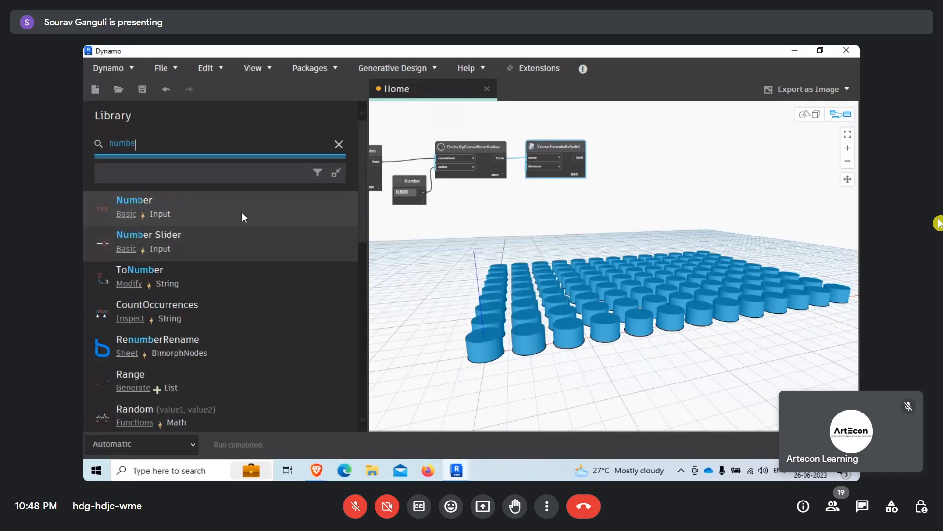
pyautogui.click(608, 263)
pyautogui.scroll(-3, 506, 231)
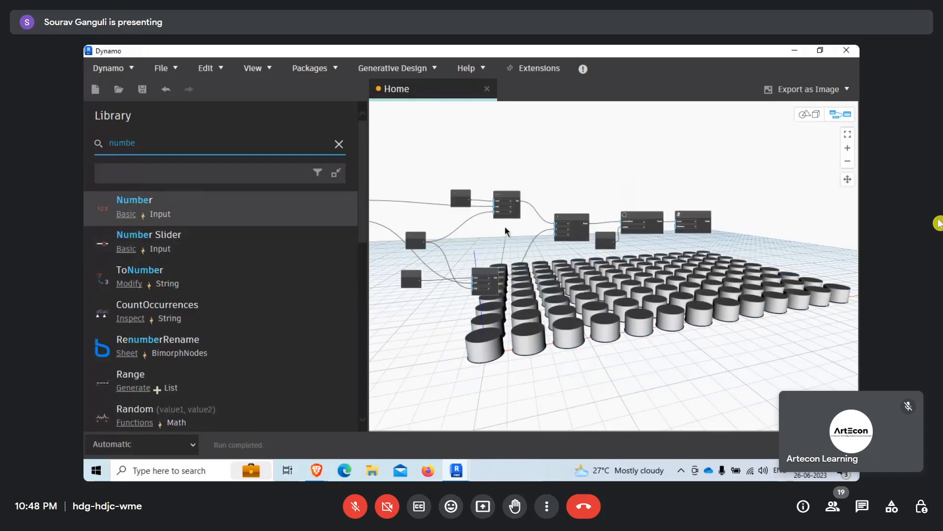
# - Switch to the browser to check the Google Meet call, then return to Dynamo and dismiss the presenting notification
pyautogui.moveTo(320, 475)
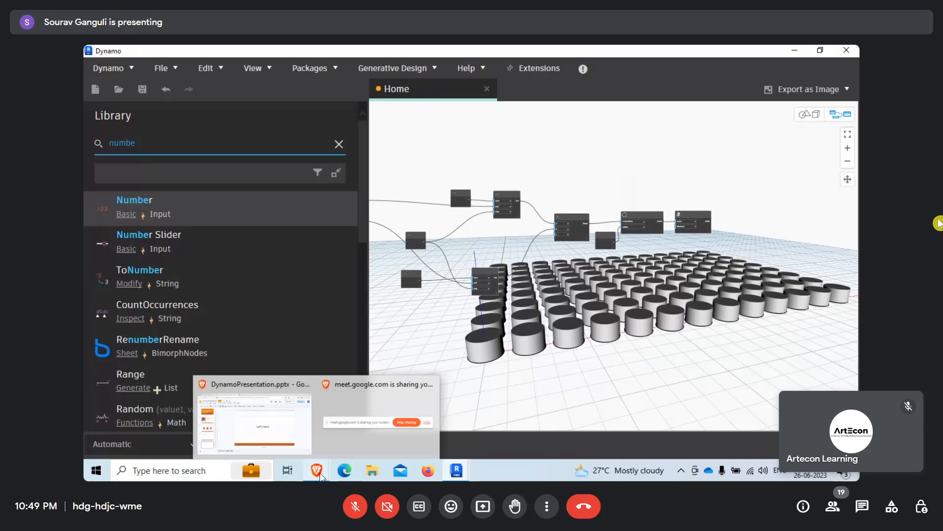
pyautogui.click(295, 420)
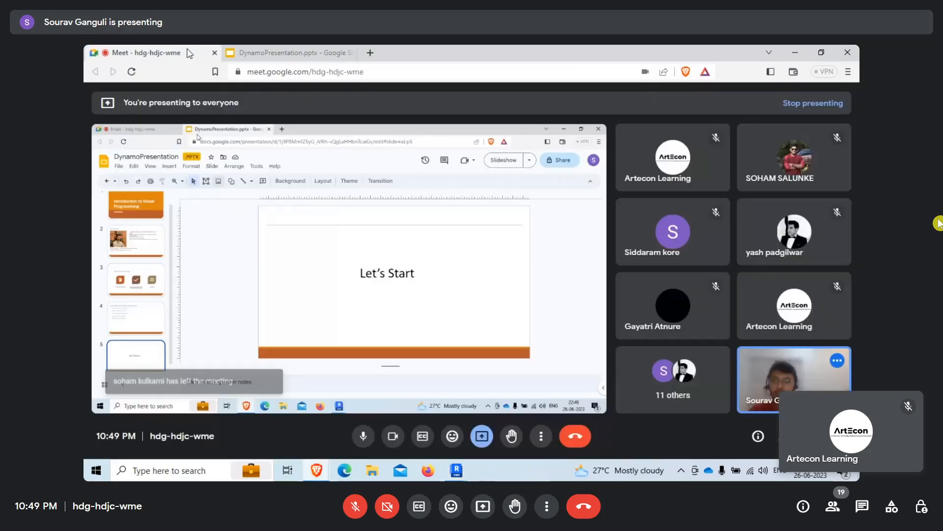
pyautogui.click(196, 53)
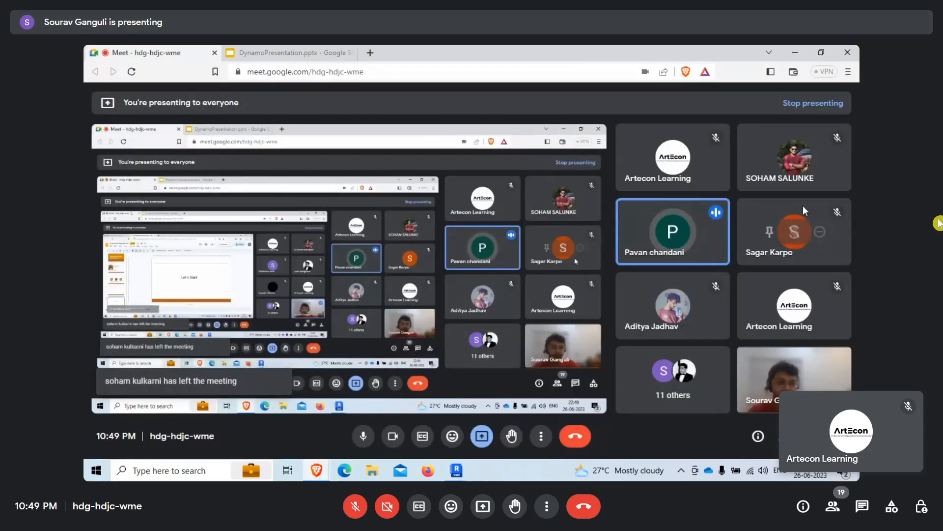
pyautogui.click(796, 53)
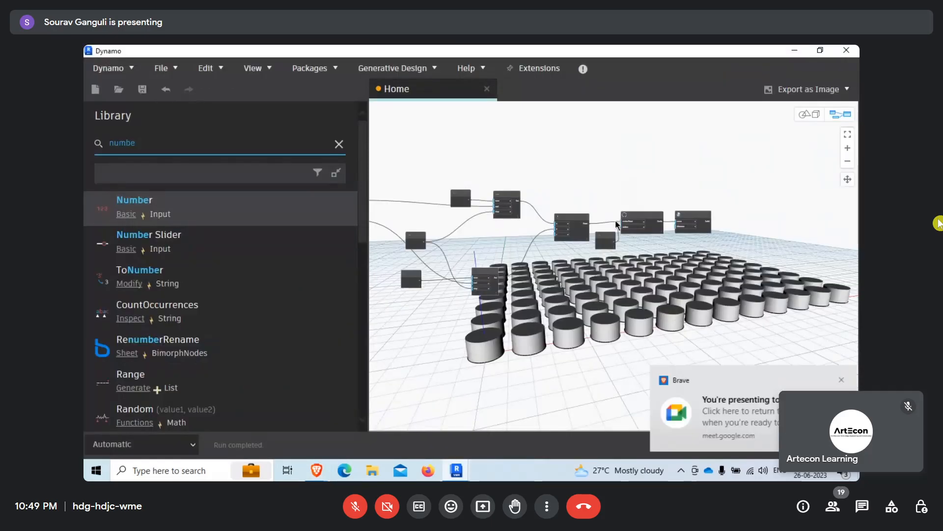
pyautogui.click(834, 383)
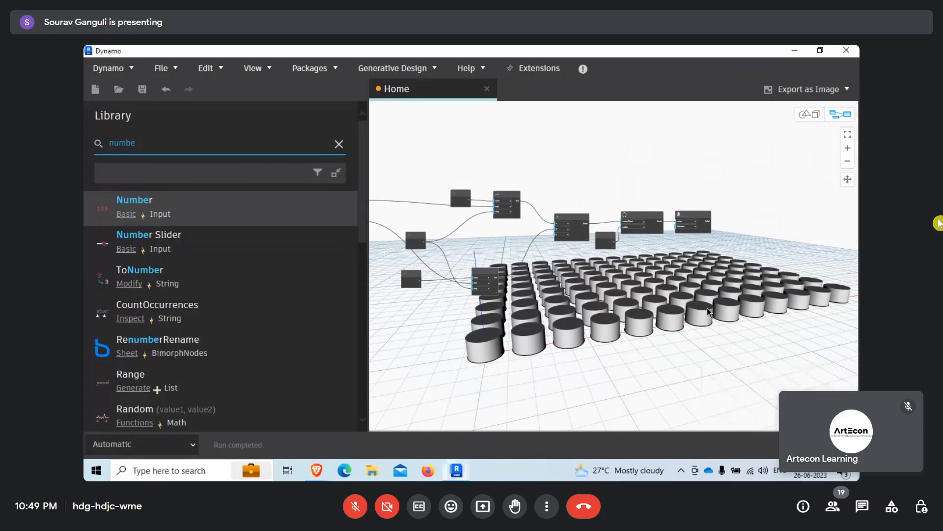
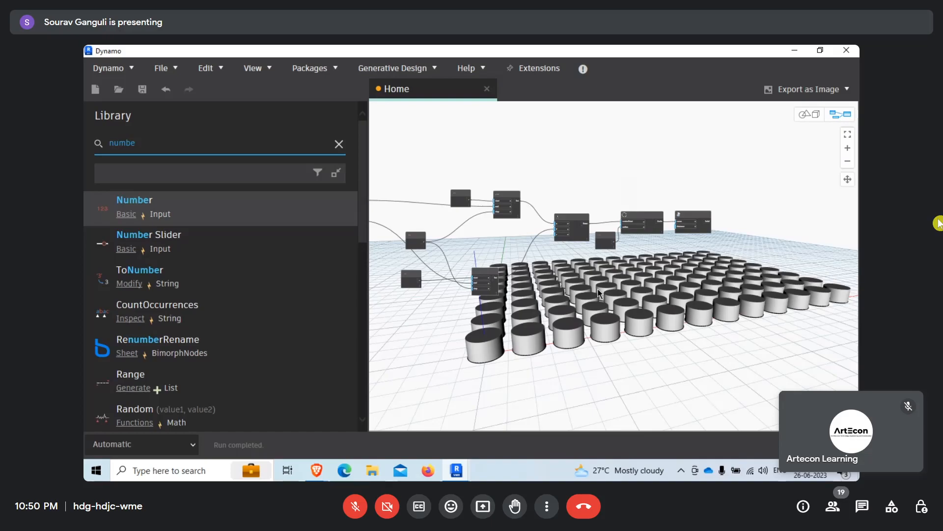
# - Shift the lower Range node closer to the upper one and reposition the Point.ByCoordinates node beside the two Range nodes
pyautogui.scroll(5, 686, 227)
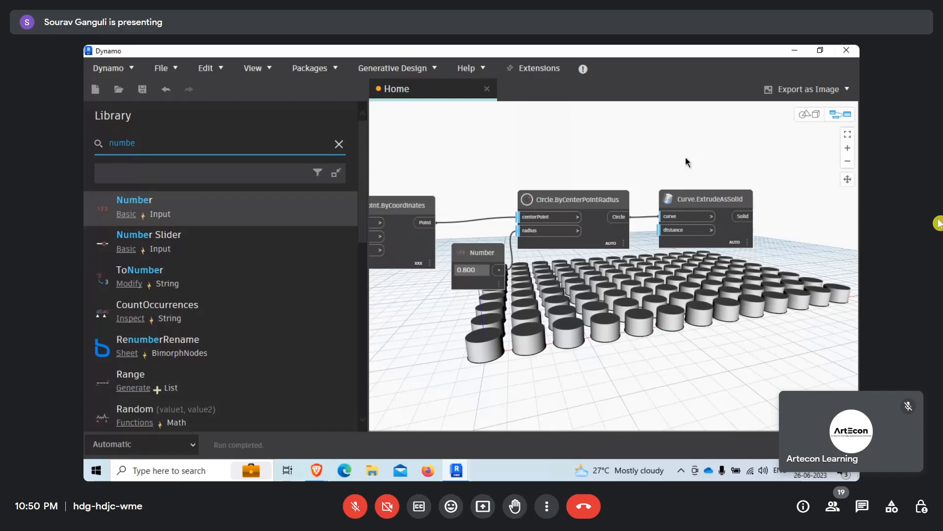
pyautogui.scroll(-1, 686, 162)
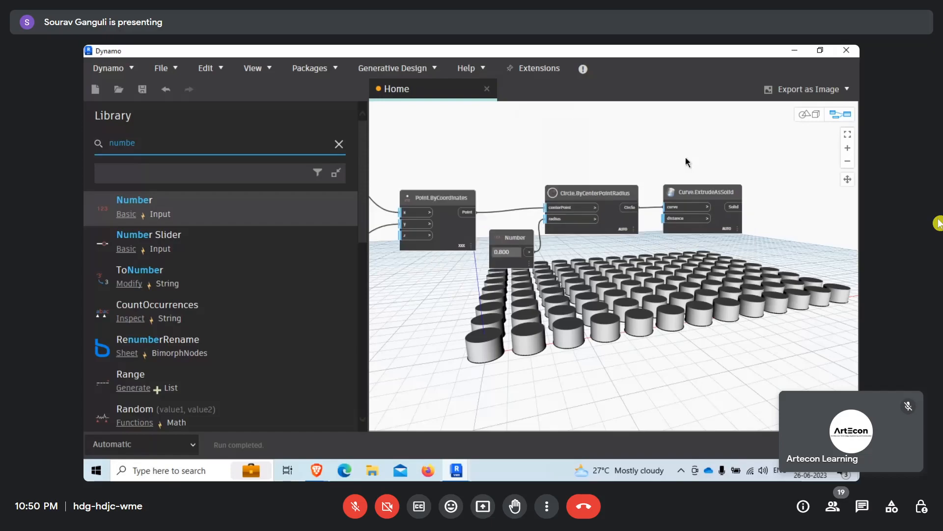
pyautogui.scroll(-2, 686, 162)
pyautogui.moveTo(445, 249); pyautogui.dragTo(460, 214)
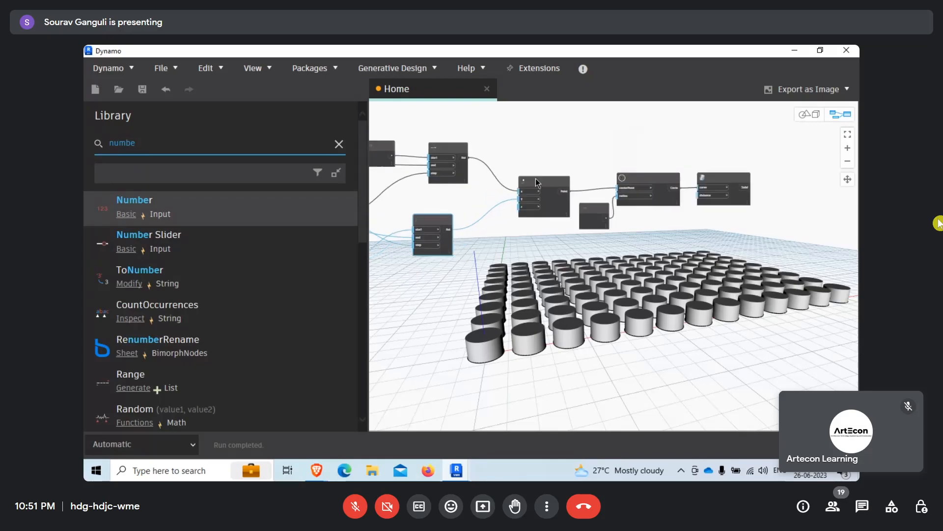
pyautogui.scroll(4, 536, 178)
pyautogui.moveTo(510, 168); pyautogui.dragTo(501, 164)
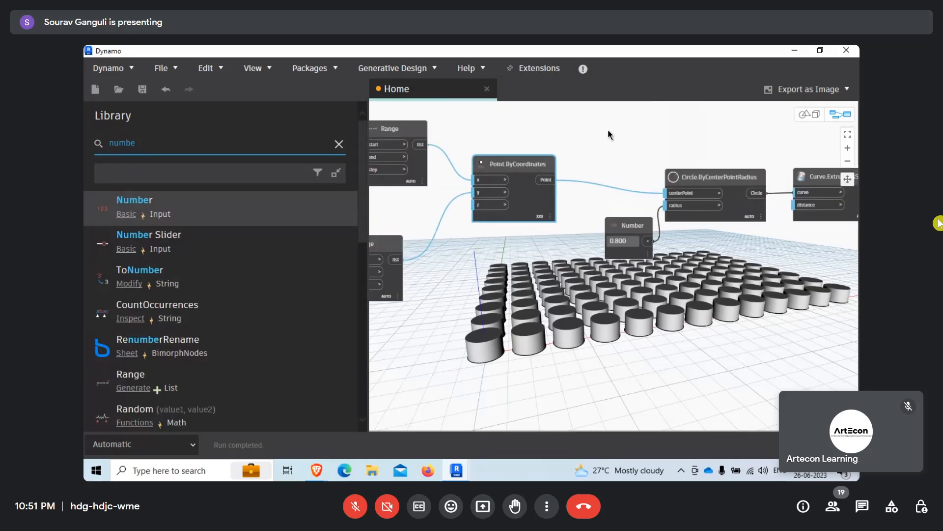
# - Align the lower Range node beneath the upper one and bring the 2.000 Number node closer to both
pyautogui.moveTo(410, 233); pyautogui.dragTo(483, 207, button='middle')
pyautogui.scroll(-1, 483, 207)
pyautogui.moveTo(450, 218); pyautogui.dragTo(474, 198)
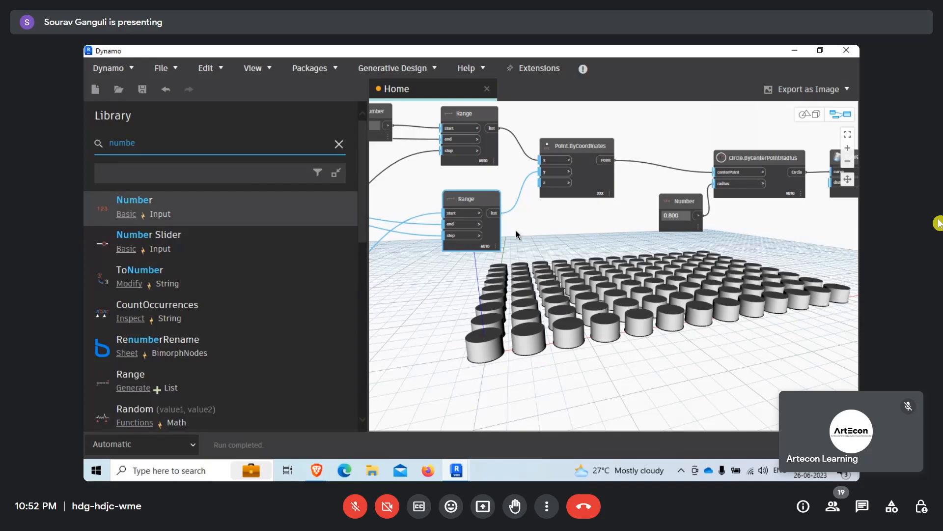
pyautogui.scroll(-3, 515, 229)
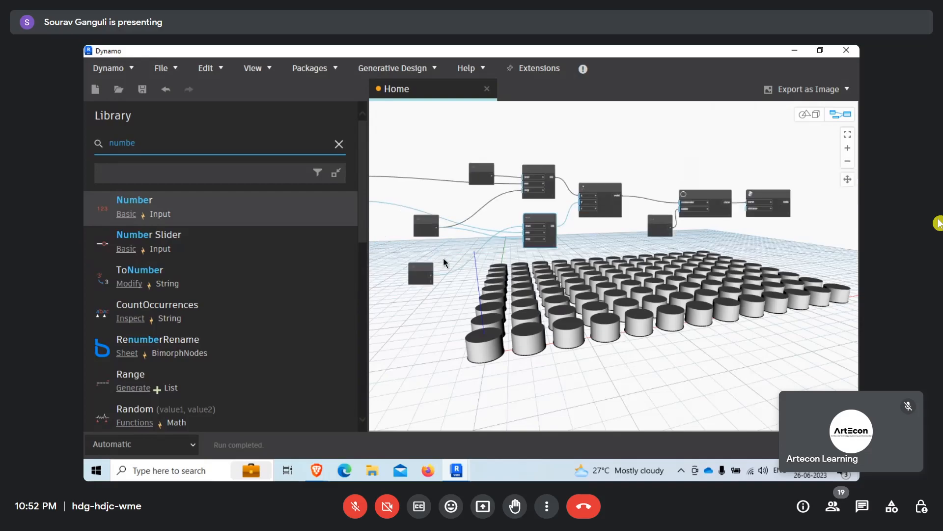
pyautogui.scroll(3, 418, 231)
pyautogui.moveTo(416, 200); pyautogui.dragTo(480, 174)
pyautogui.scroll(-4, 586, 195)
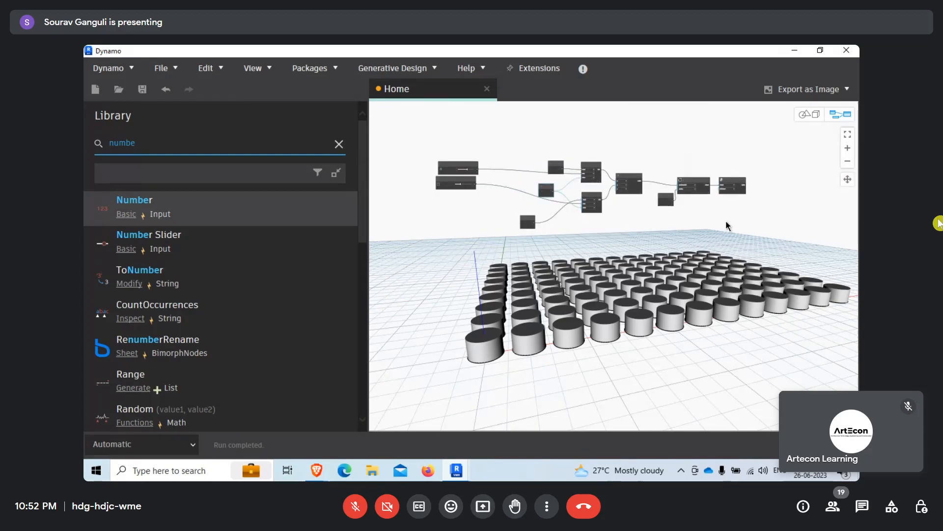
# - Move the Circle.ByCenterPointRadius, radius Number and Curve.ExtrudeAsSolid nodes together closer to Point.ByCoordinates
pyautogui.scroll(4, 734, 178)
pyautogui.moveTo(585, 202); pyautogui.dragTo(782, 287)
pyautogui.moveTo(625, 189); pyautogui.dragTo(606, 178)
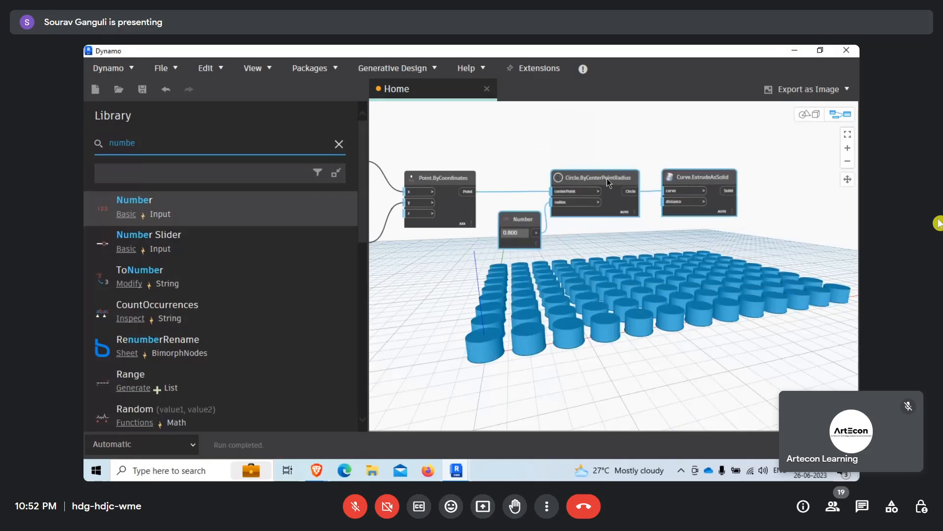
pyautogui.click(752, 229)
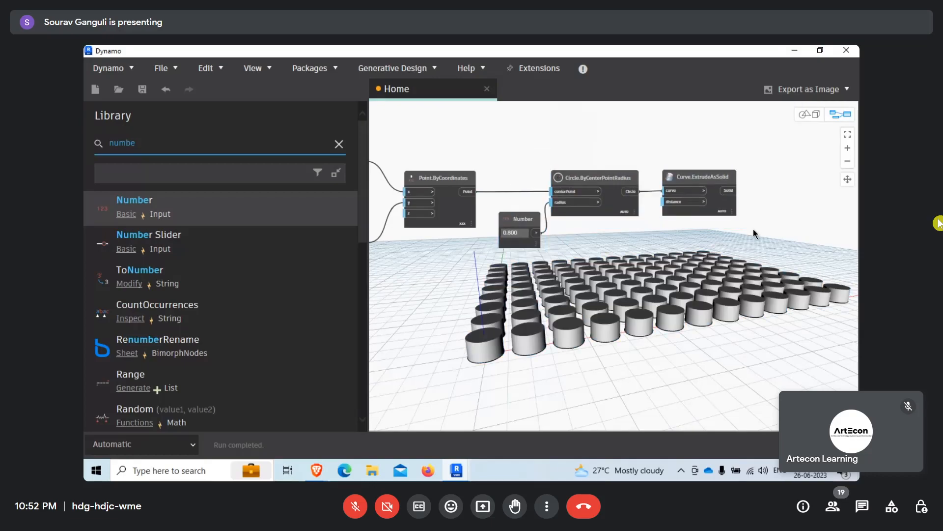
pyautogui.moveTo(740, 234); pyautogui.dragTo(719, 225, button='middle')
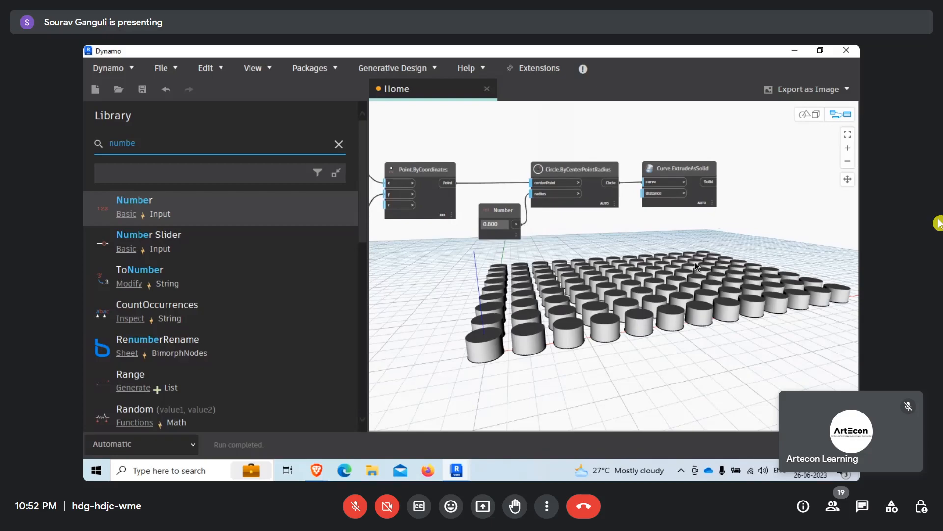
# - Examine the Curve.ExtrudeAsSolid and Circle.ByCenterPointRadius nodes and their inputs up close
pyautogui.moveTo(687, 198)
pyautogui.scroll(5, 755, 207)
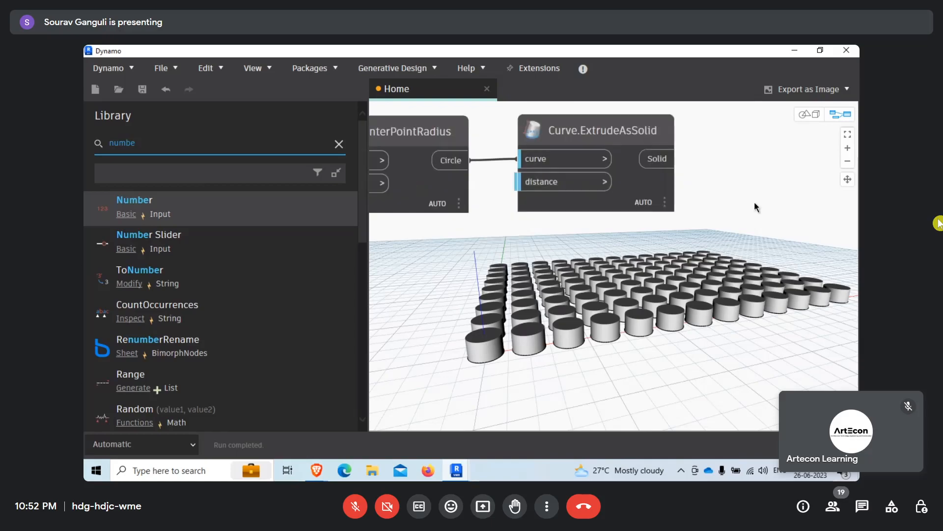
pyautogui.click(646, 188)
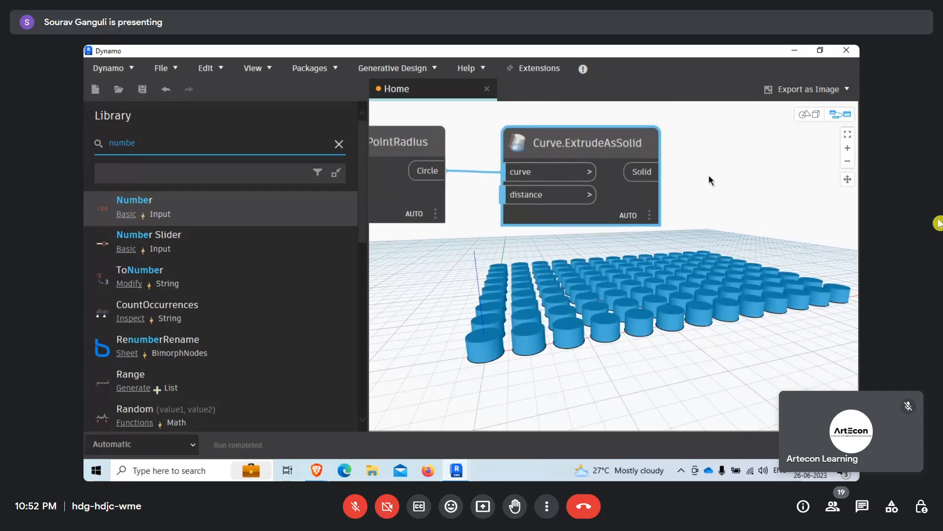
pyautogui.scroll(-3, 706, 175)
pyautogui.scroll(4, 496, 200)
pyautogui.click(515, 236)
pyautogui.moveTo(556, 233); pyautogui.dragTo(621, 208, button='middle')
pyautogui.click(578, 212)
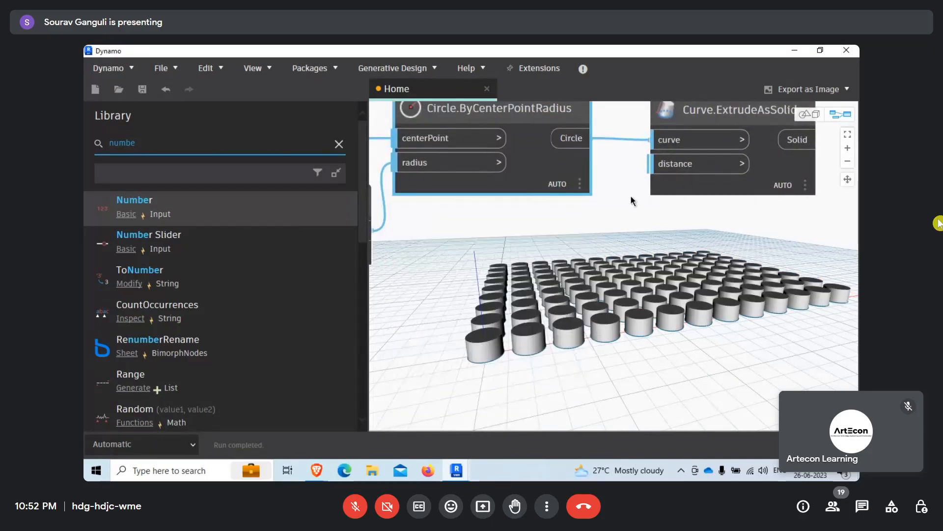
pyautogui.moveTo(696, 143); pyautogui.dragTo(567, 211, button='middle')
pyautogui.moveTo(676, 261); pyautogui.dragTo(599, 195, button='middle')
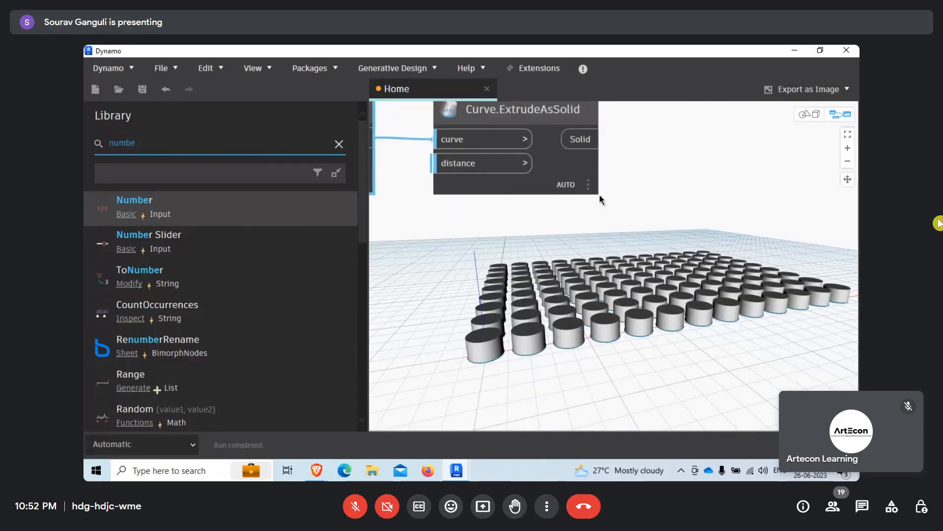
# - Inspect the cylinder grid from a higher angle in geometry view, then return to node view and check the Curve.ExtrudeAsSolid output list
pyautogui.rightClick(703, 226)
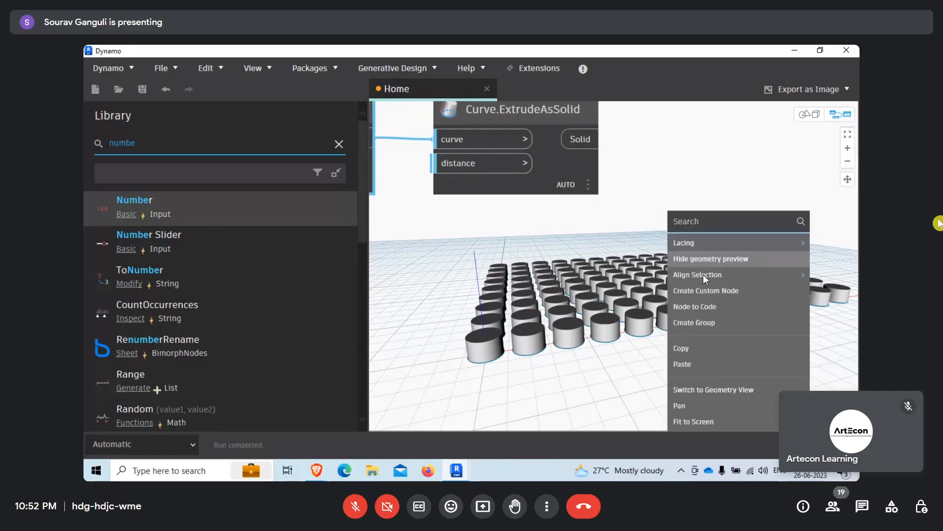
pyautogui.click(727, 389)
pyautogui.moveTo(583, 302); pyautogui.dragTo(634, 324, button='right')
pyautogui.rightClick(656, 218)
pyautogui.click(694, 228)
pyautogui.moveTo(608, 220); pyautogui.dragTo(640, 177, button='middle')
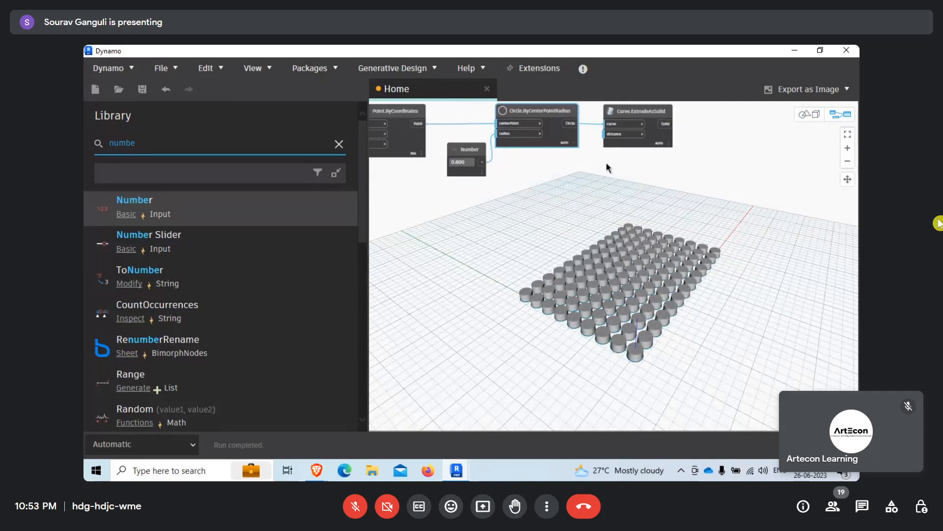
pyautogui.moveTo(581, 176); pyautogui.dragTo(607, 192, button='middle')
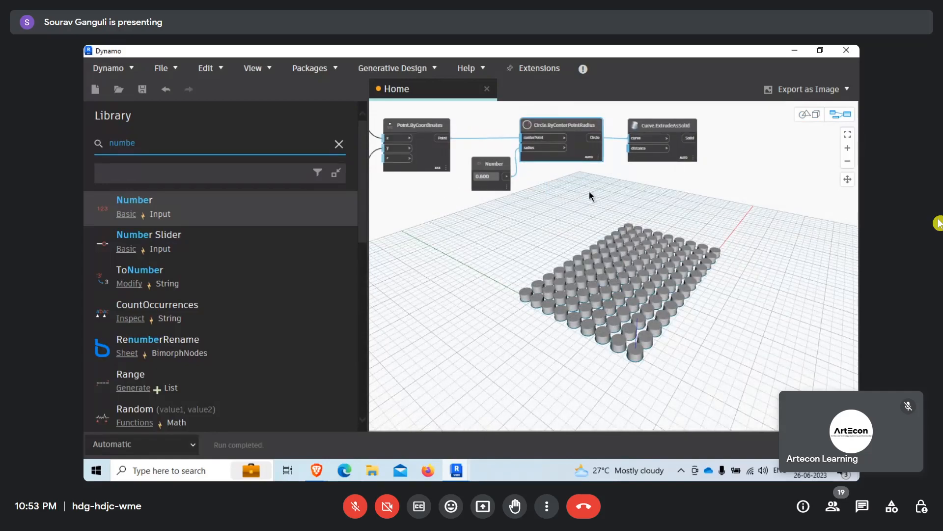
pyautogui.click(691, 170)
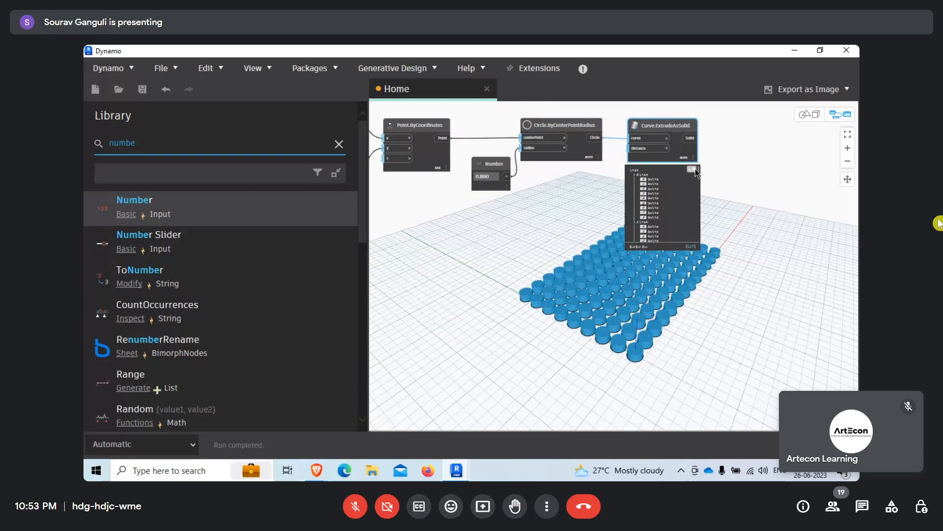
pyautogui.scroll(-5, 758, 226)
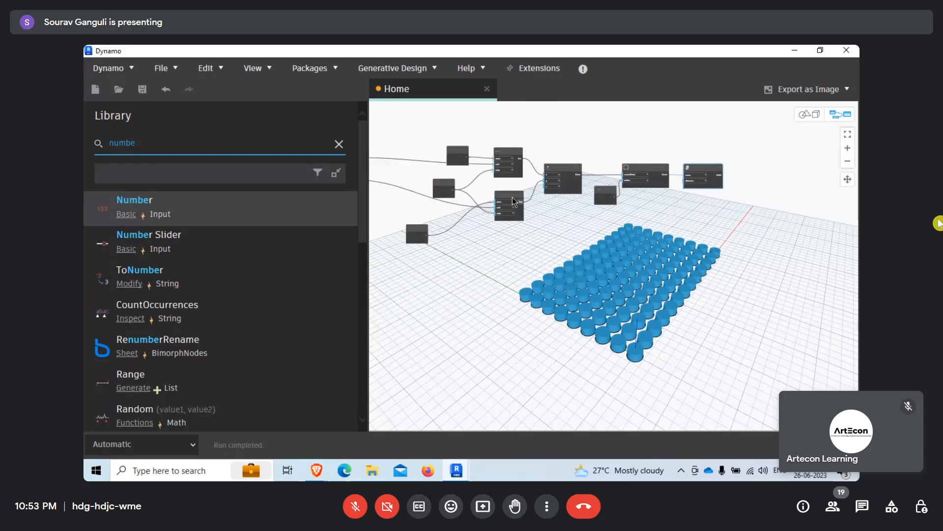
# - Duplicate the upper Range node with its 0.000 Number node and connect the copied Range's list to the Curve.ExtrudeAsSolid distance
pyautogui.scroll(5, 421, 170)
pyautogui.moveTo(440, 123); pyautogui.dragTo(630, 222)
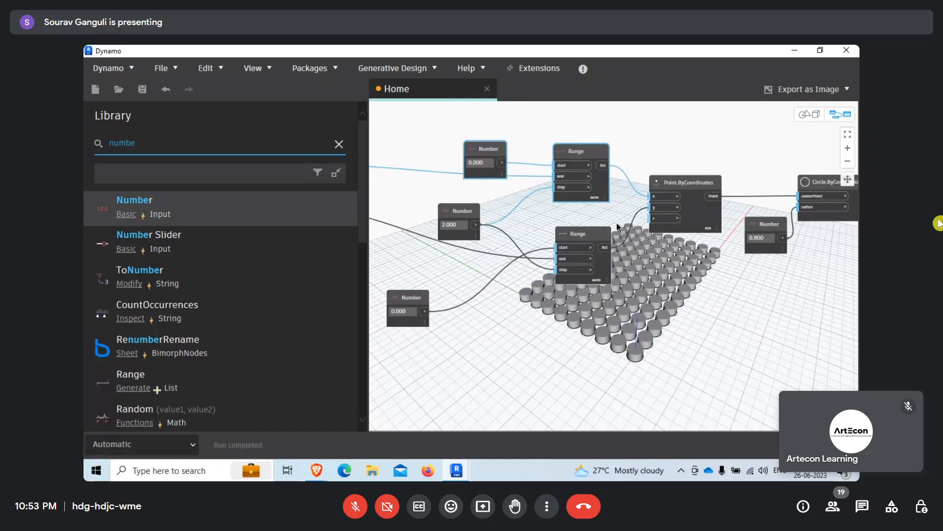
pyautogui.moveTo(729, 317); pyautogui.dragTo(532, 197, button='middle')
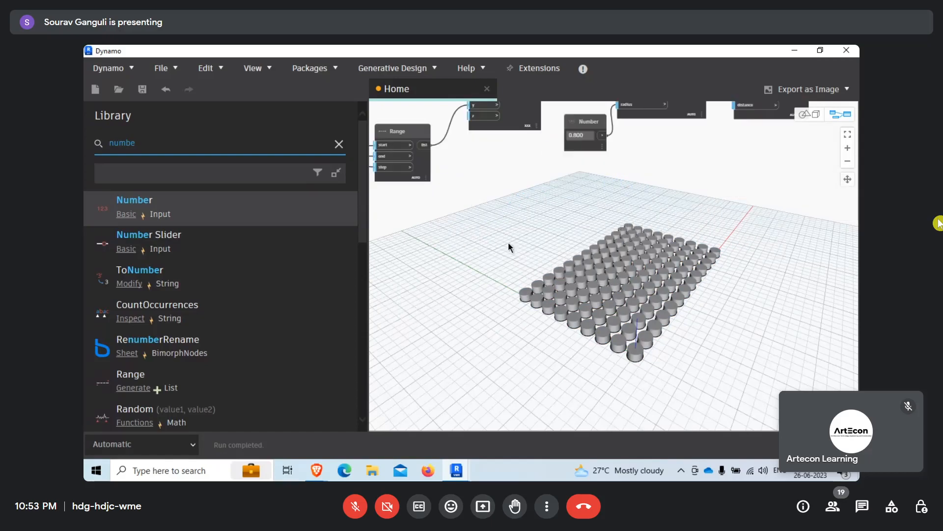
pyautogui.hotkey('ctrl', 'v')
pyautogui.moveTo(509, 247); pyautogui.dragTo(426, 279, button='middle')
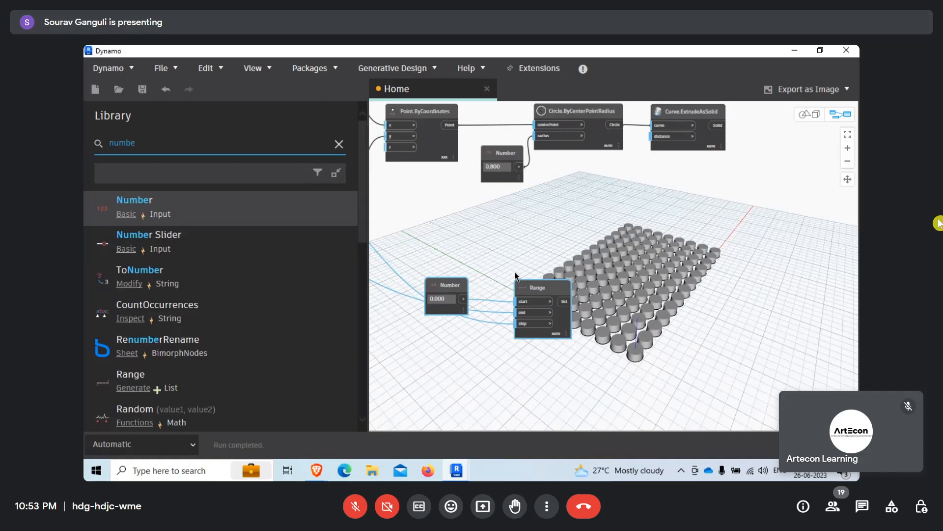
pyautogui.click(654, 136)
pyautogui.moveTo(538, 287); pyautogui.dragTo(499, 230)
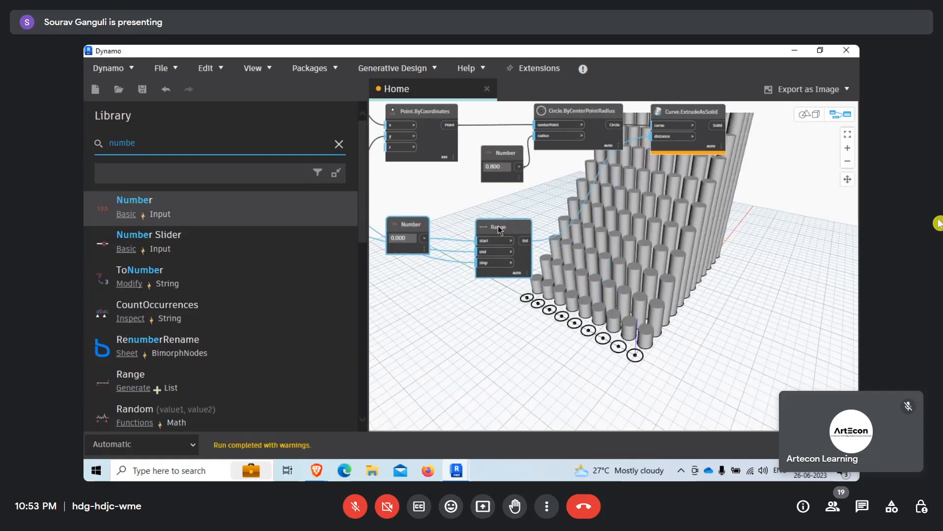
# - Separate the copied Number node from its Range and set the start value to 50, then change it to 5
pyautogui.moveTo(408, 229); pyautogui.dragTo(452, 230)
pyautogui.click(426, 222)
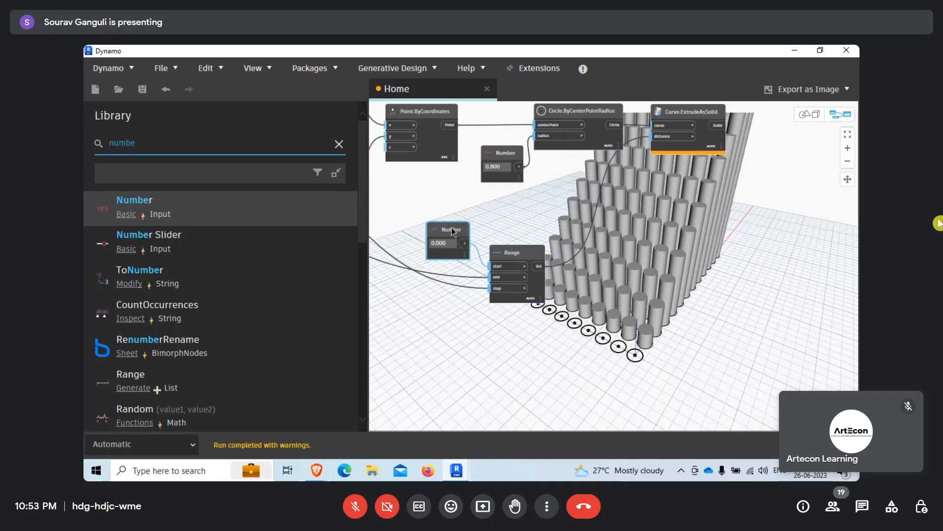
pyautogui.click(445, 241)
pyautogui.write('50')
pyautogui.click(484, 217)
pyautogui.moveTo(505, 219); pyautogui.dragTo(496, 217, button='middle')
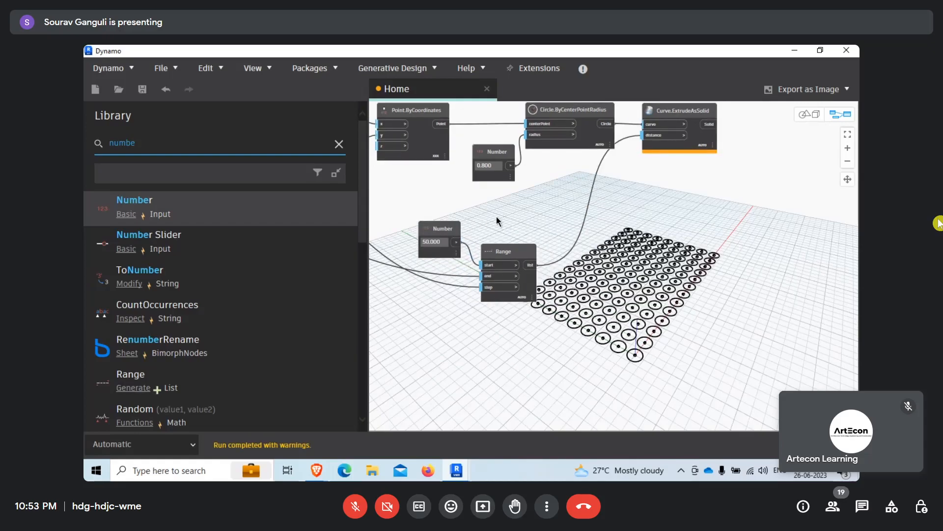
pyautogui.write('5')
# - Examine the stepped cylinder heights from several angles in geometry view, then return to node view
pyautogui.moveTo(765, 347); pyautogui.dragTo(611, 312, button='middle')
pyautogui.rightClick(585, 339)
pyautogui.click(620, 295)
pyautogui.moveTo(539, 302); pyautogui.dragTo(695, 324, button='right')
pyautogui.scroll(-3, 569, 300)
pyautogui.moveTo(652, 299); pyautogui.dragTo(520, 259, button='right')
pyautogui.rightClick(522, 265)
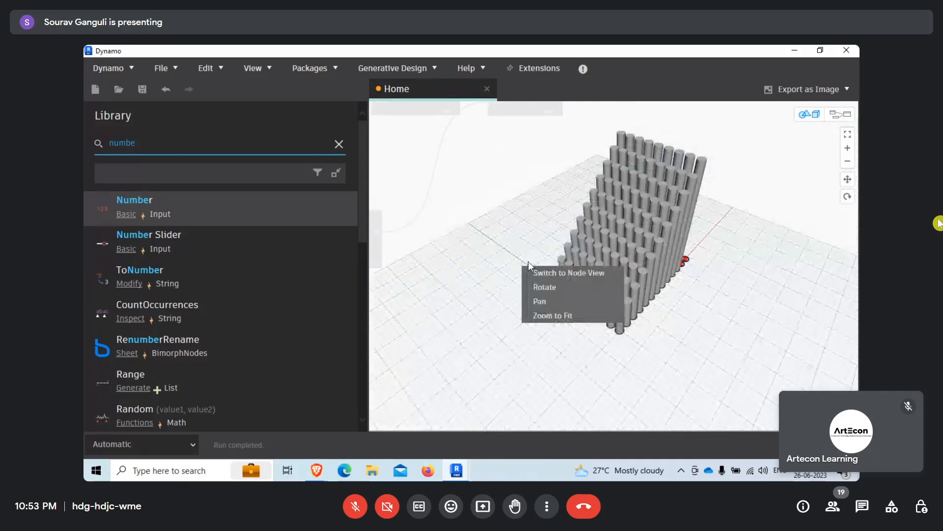
pyautogui.moveTo(588, 191); pyautogui.dragTo(601, 276, button='middle')
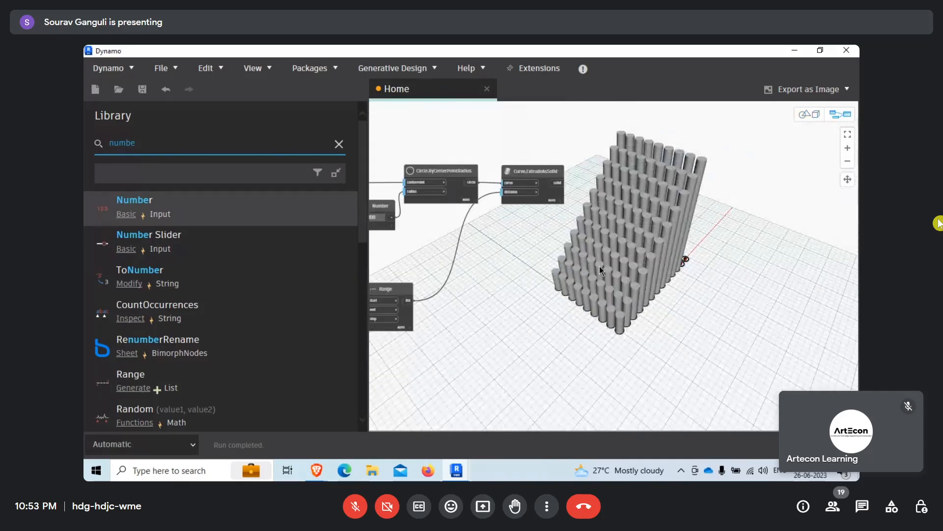
# - Delete the copied Number and Range nodes that drive the extrusion distance
pyautogui.moveTo(401, 334); pyautogui.dragTo(526, 301, button='middle')
pyautogui.moveTo(436, 225); pyautogui.dragTo(571, 328)
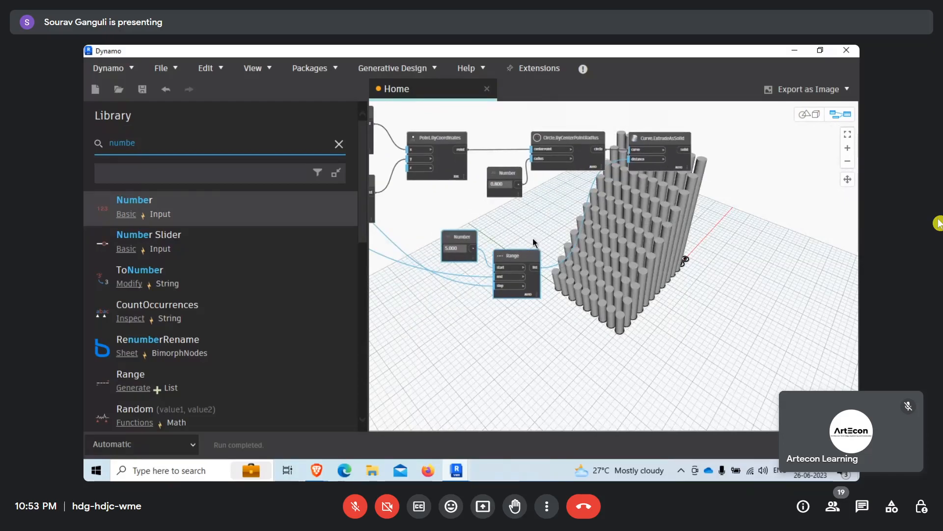
pyautogui.press('Delete')
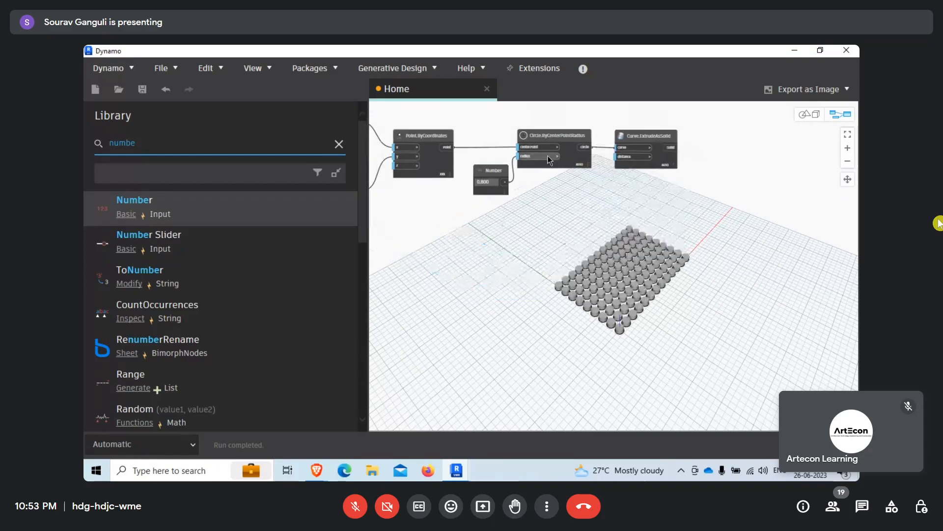
# - Pin the Circle.ByCenterPointRadius output list, review it to its end, and move the Curve.ExtrudeAsSolid node farther from the circle node
pyautogui.scroll(2, 548, 155)
pyautogui.moveTo(607, 188)
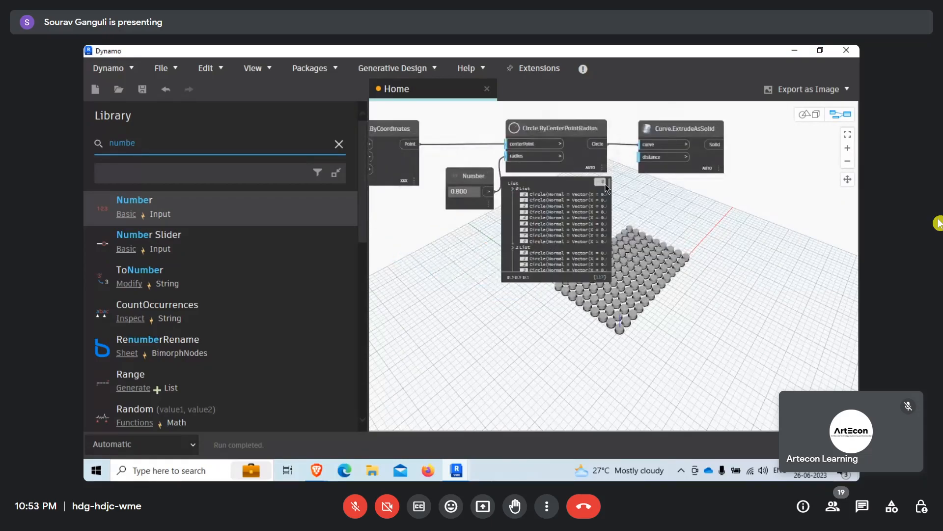
pyautogui.scroll(2, 653, 223)
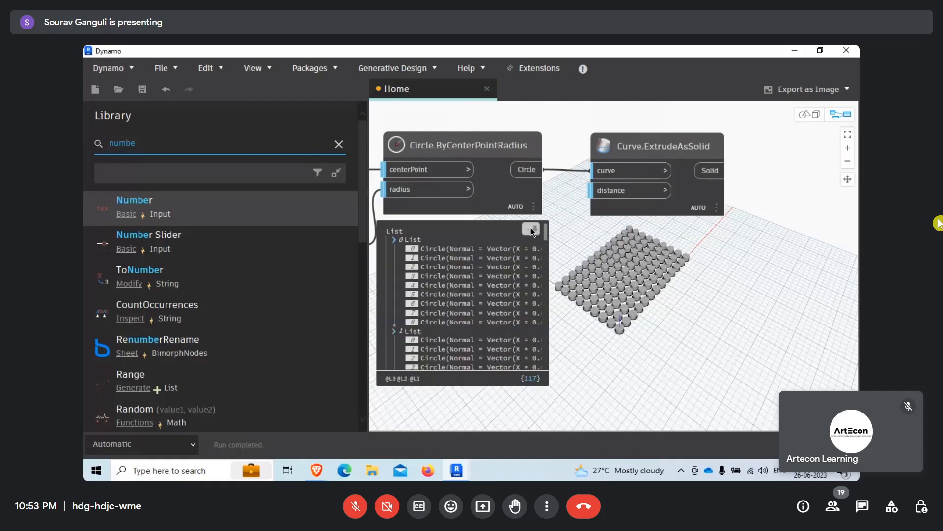
pyautogui.click(531, 229)
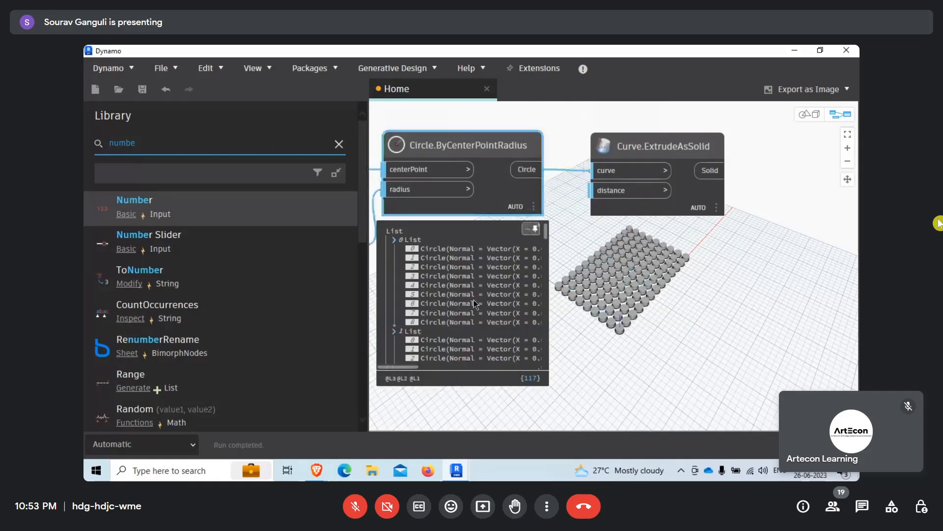
pyautogui.click(395, 332)
pyautogui.scroll(-15, 457, 296)
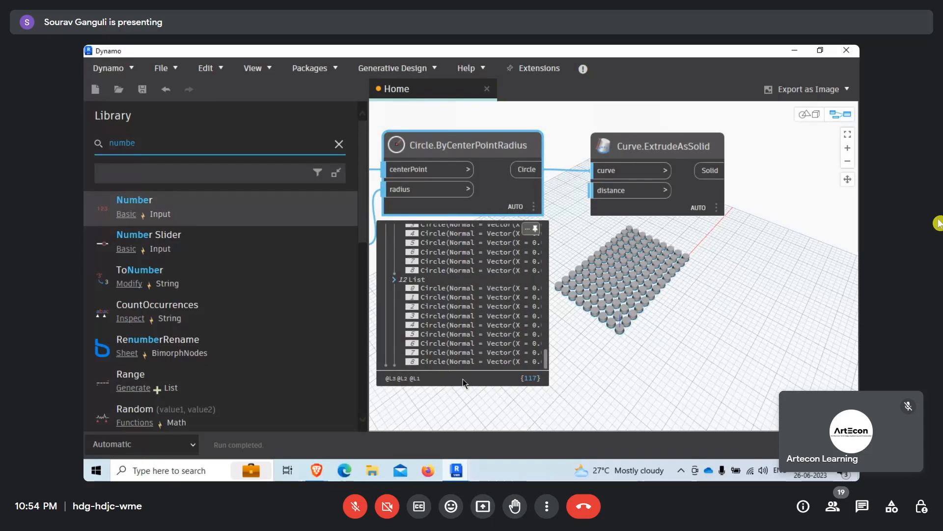
pyautogui.moveTo(657, 210); pyautogui.dragTo(712, 201)
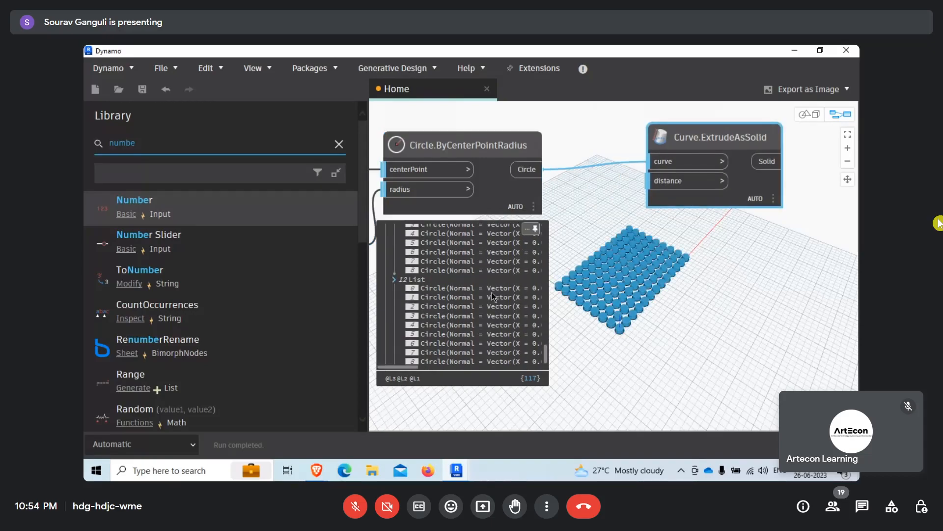
# - Add a List.Flatten node between the circle and extrusion nodes and feed it the Circle.ByCenterPointRadius output
pyautogui.moveTo(546, 353); pyautogui.dragTo(545, 229)
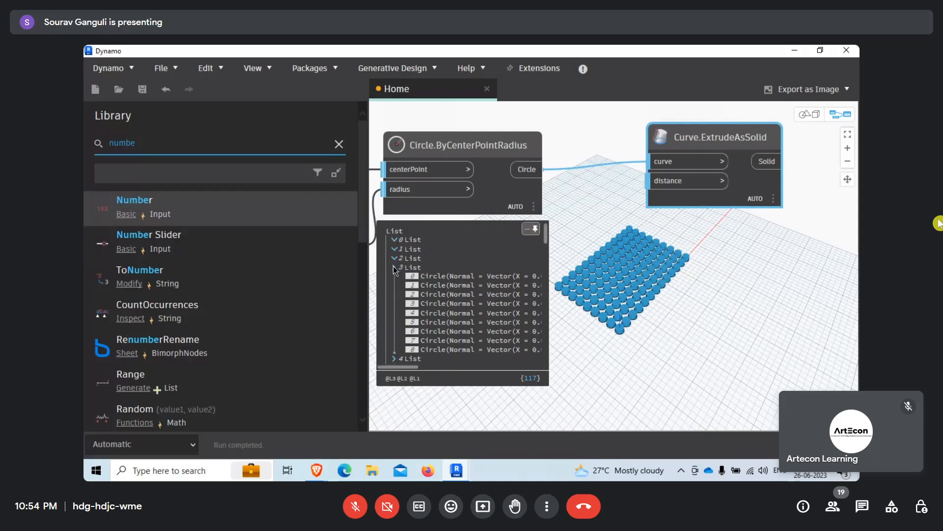
pyautogui.click(224, 151)
pyautogui.write('flatten')
pyautogui.click(273, 201)
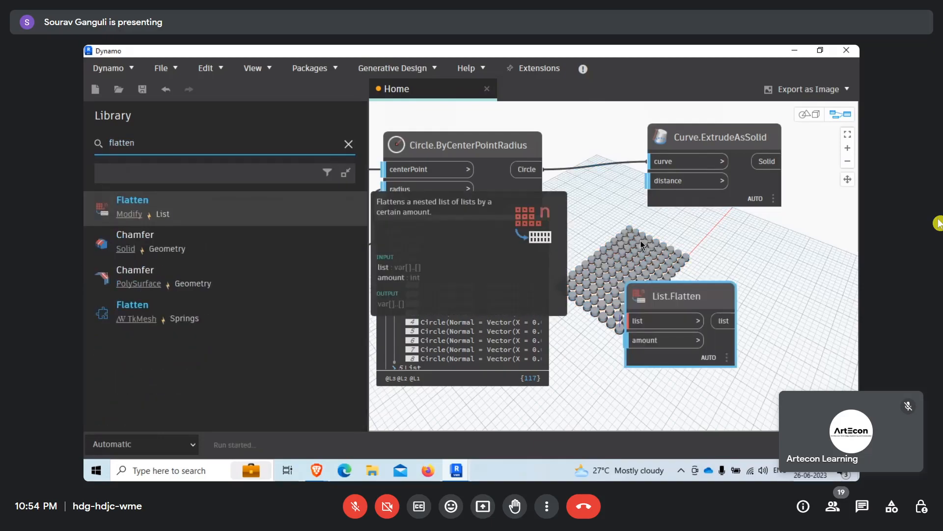
pyautogui.moveTo(665, 295); pyautogui.dragTo(589, 190)
pyautogui.moveTo(538, 169); pyautogui.dragTo(559, 217)
# - Move Curve.ExtrudeAsSolid farther away, connect the List.Flatten output to its curve input, and raise List.Flatten into line
pyautogui.scroll(3, 665, 142)
pyautogui.click(661, 126)
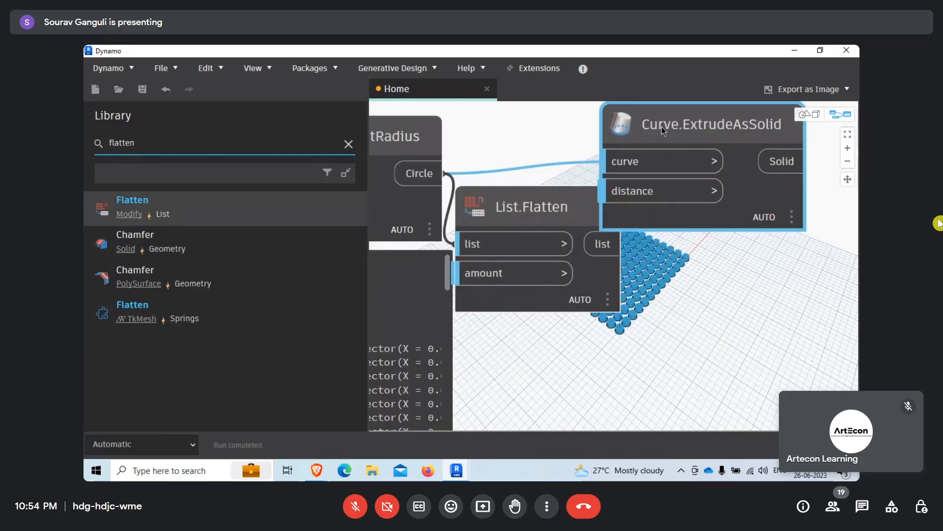
pyautogui.moveTo(661, 126); pyautogui.dragTo(785, 156)
pyautogui.moveTo(601, 247); pyautogui.dragTo(734, 192)
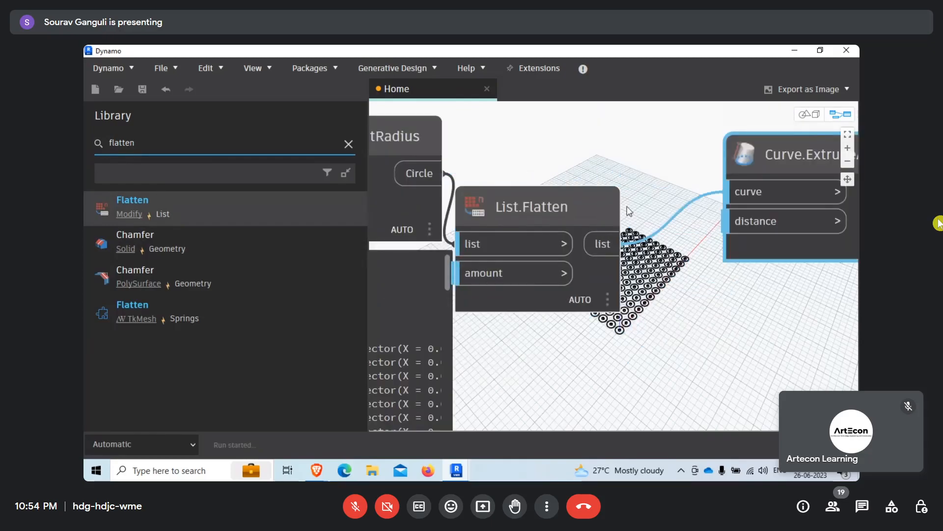
pyautogui.moveTo(592, 213); pyautogui.dragTo(604, 154)
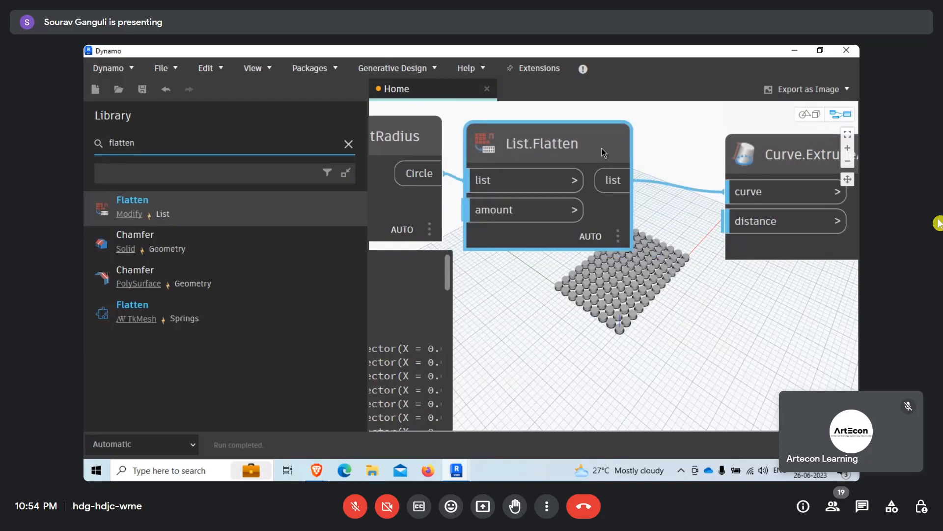
# - Examine the Curve.ExtrudeAsSolid output list and compare it with the nested circle list feeding List.Flatten
pyautogui.moveTo(603, 152); pyautogui.dragTo(476, 266, button='middle')
pyautogui.click(648, 207)
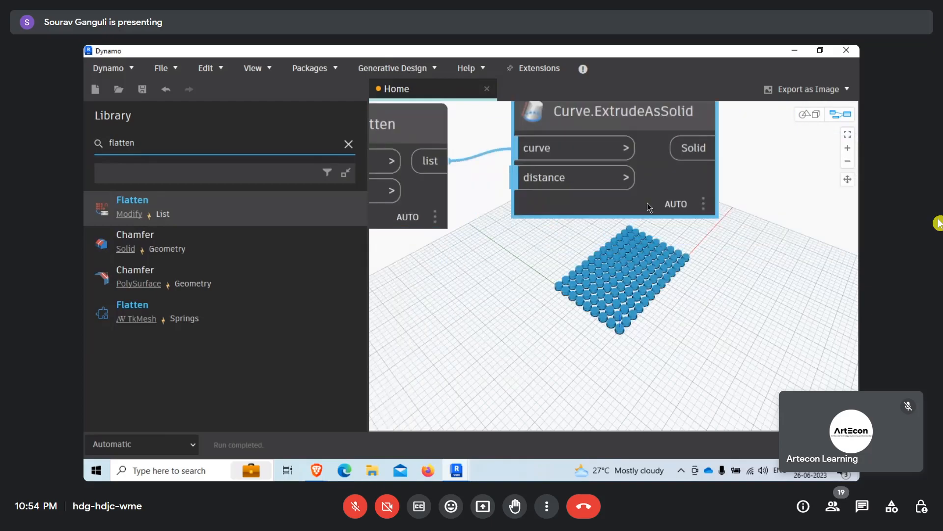
pyautogui.moveTo(682, 211)
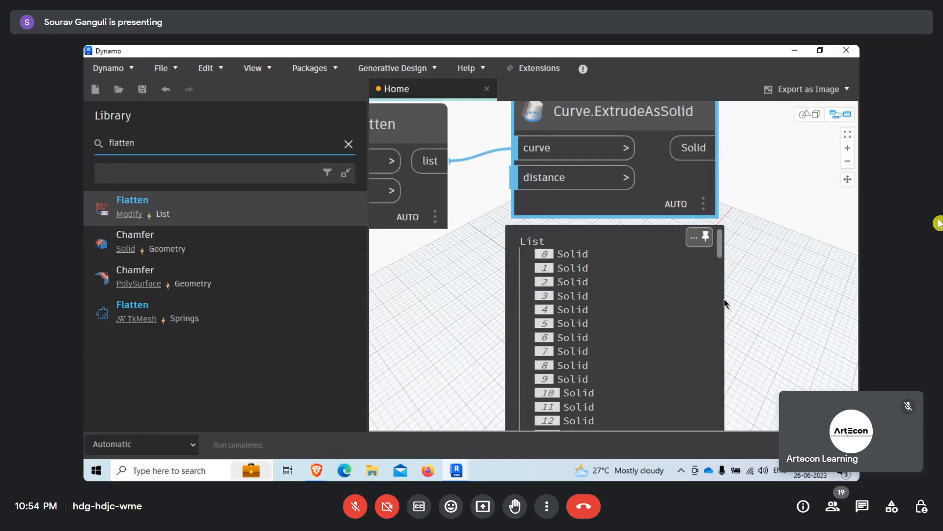
pyautogui.moveTo(724, 299); pyautogui.dragTo(679, 215, button='middle')
pyautogui.moveTo(673, 165)
pyautogui.mouseDown()
pyautogui.moveTo(676, 337)
pyautogui.moveTo(665, 161)
pyautogui.mouseUp()
pyautogui.scroll(-5, 781, 254)
pyautogui.scroll(6, 668, 250)
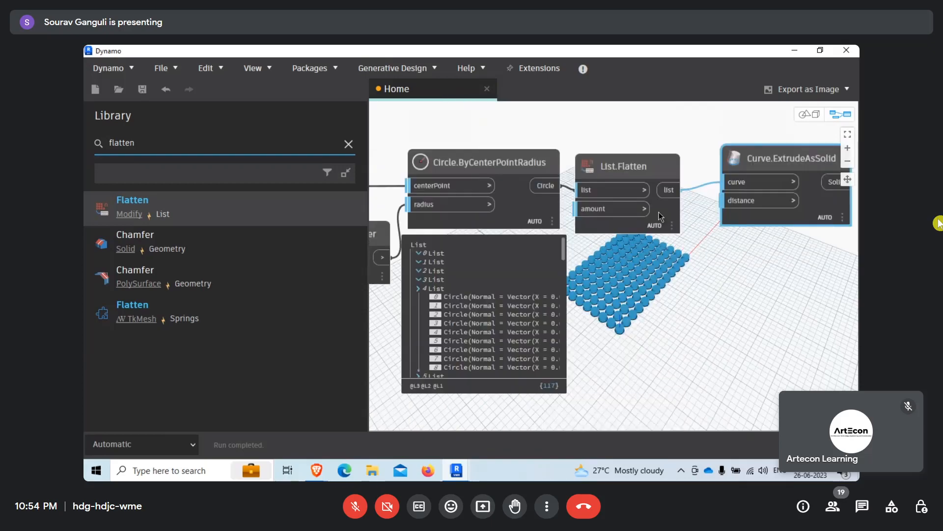
pyautogui.scroll(-3, 758, 264)
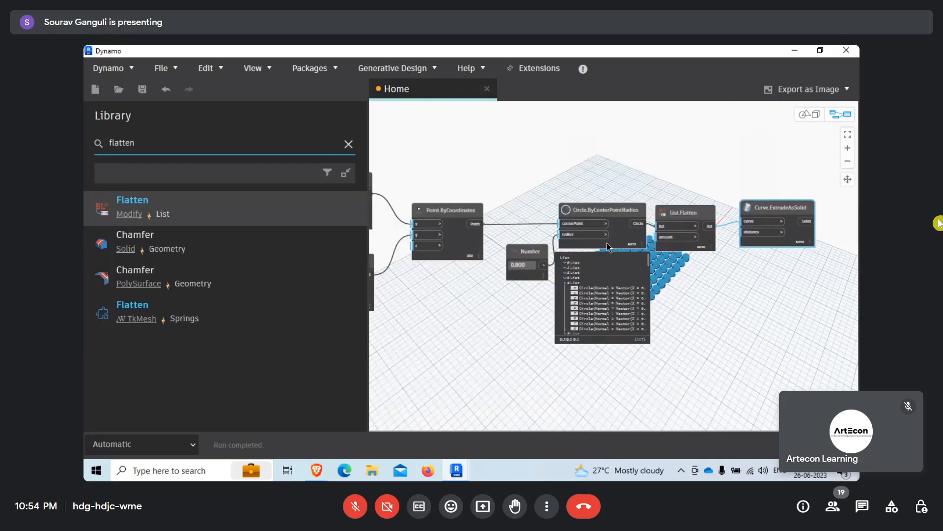
pyautogui.scroll(3, 609, 247)
# - Space out the Circle.ByCenterPointRadius, List.Flatten and Curve.ExtrudeAsSolid nodes and clear the library search
pyautogui.moveTo(481, 254); pyautogui.dragTo(458, 254)
pyautogui.moveTo(635, 232); pyautogui.dragTo(622, 229)
pyautogui.moveTo(623, 229); pyautogui.dragTo(551, 225, button='middle')
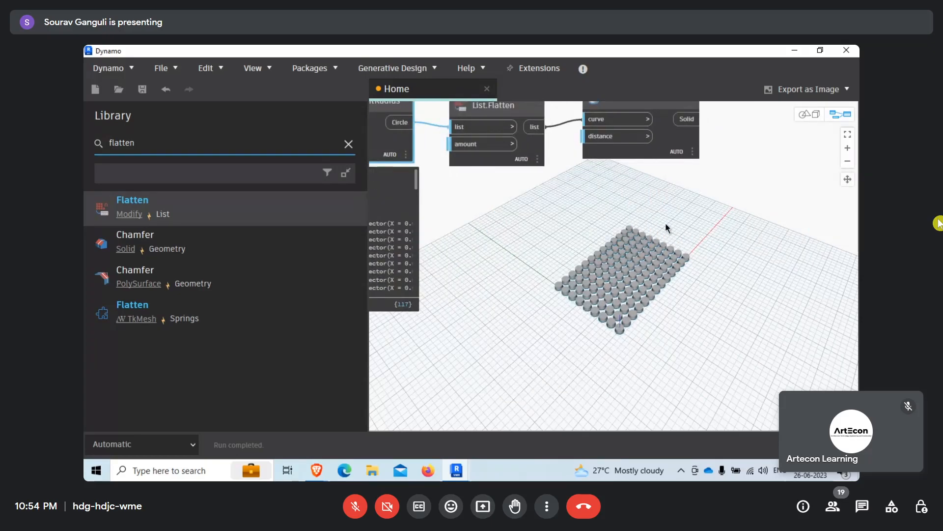
pyautogui.click(656, 139)
pyautogui.moveTo(656, 138); pyautogui.dragTo(670, 153)
pyautogui.moveTo(373, 196); pyautogui.dragTo(396, 207, button='middle')
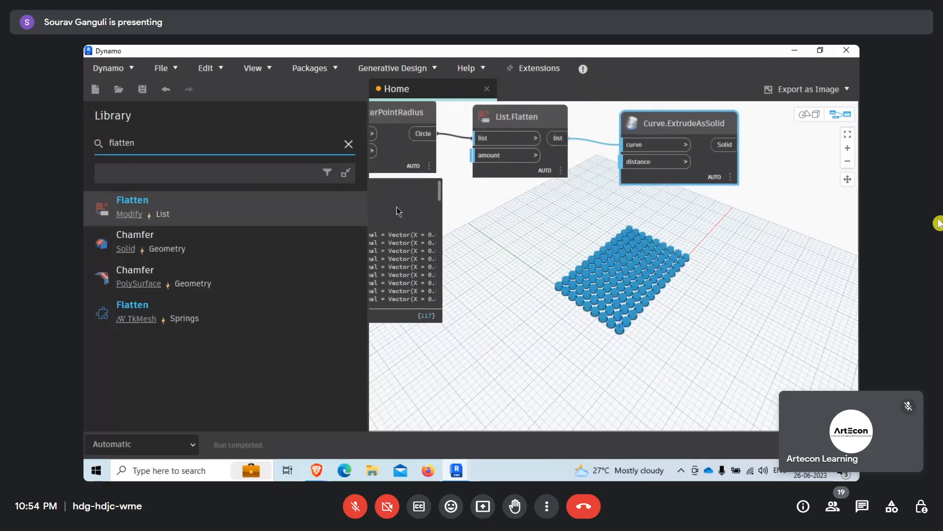
pyautogui.click(348, 144)
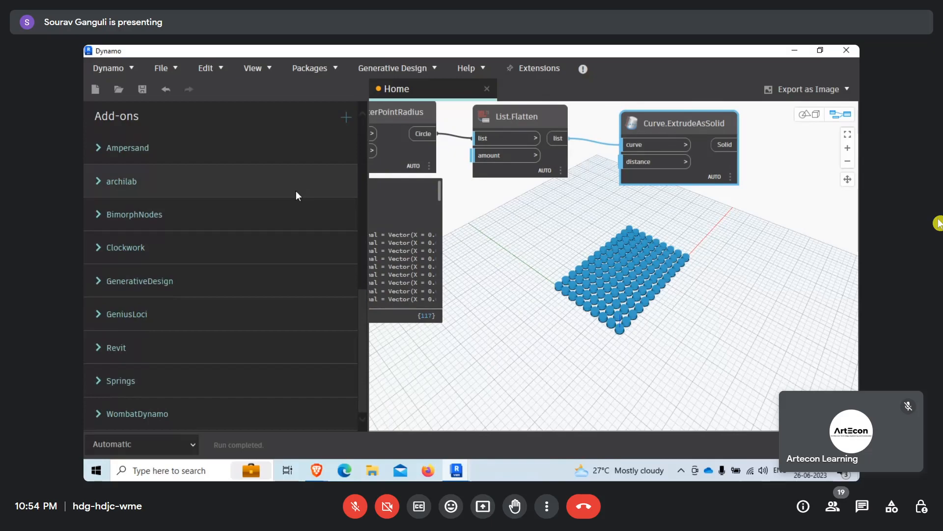
pyautogui.scroll(10, 296, 190)
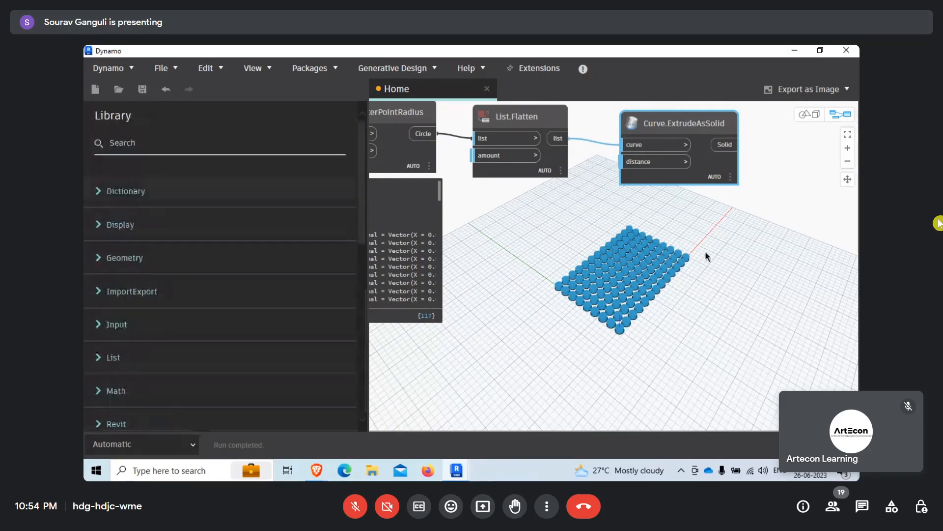
pyautogui.scroll(-1, 300, 188)
# - Duplicate the Point.ByCoordinates node and place the copy in the empty area below the graph
pyautogui.click(542, 215)
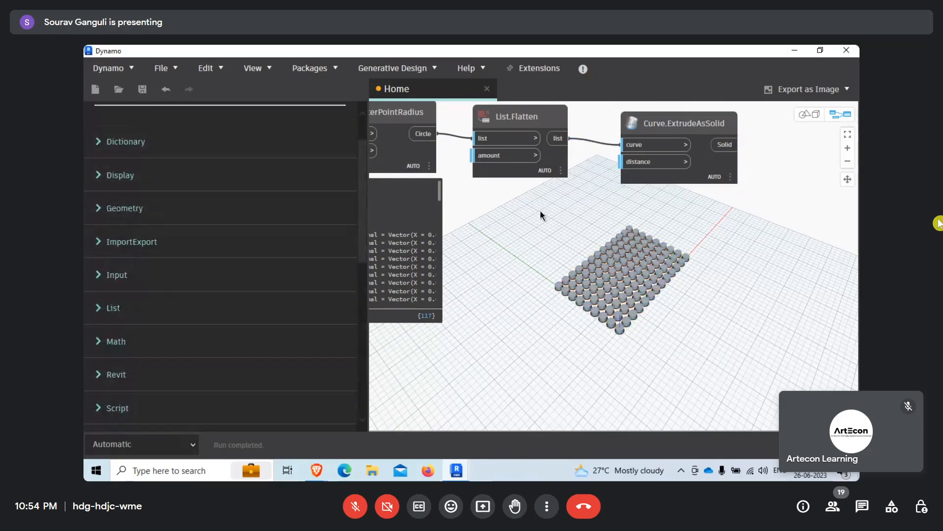
pyautogui.scroll(-5, 541, 210)
pyautogui.scroll(5, 609, 163)
pyautogui.click(707, 173)
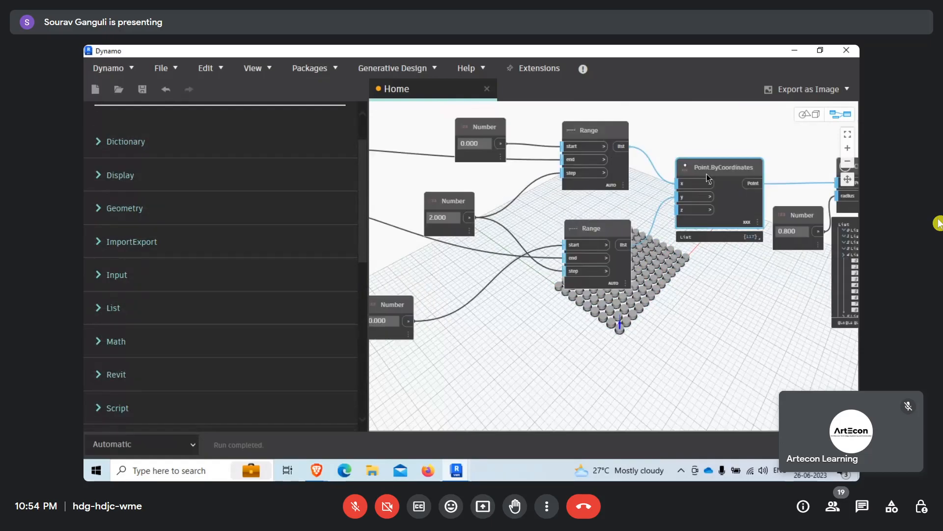
pyautogui.moveTo(706, 173); pyautogui.dragTo(526, 83, button='middle')
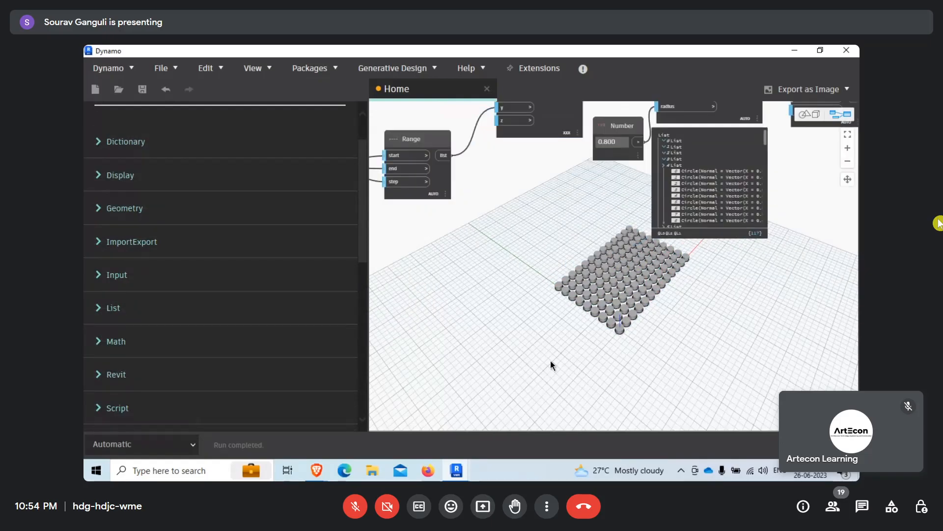
pyautogui.hotkey('ctrl', 'v')
pyautogui.moveTo(596, 376); pyautogui.dragTo(589, 333)
# - Duplicate the two Number Slider nodes and place the copies beside the copied Point.ByCoordinates node
pyautogui.scroll(-3, 688, 241)
pyautogui.moveTo(590, 236); pyautogui.dragTo(793, 285, button='middle')
pyautogui.scroll(3, 423, 161)
pyautogui.moveTo(384, 125); pyautogui.dragTo(473, 256)
pyautogui.moveTo(478, 301); pyautogui.dragTo(409, 120)
pyautogui.scroll(-3, 454, 219)
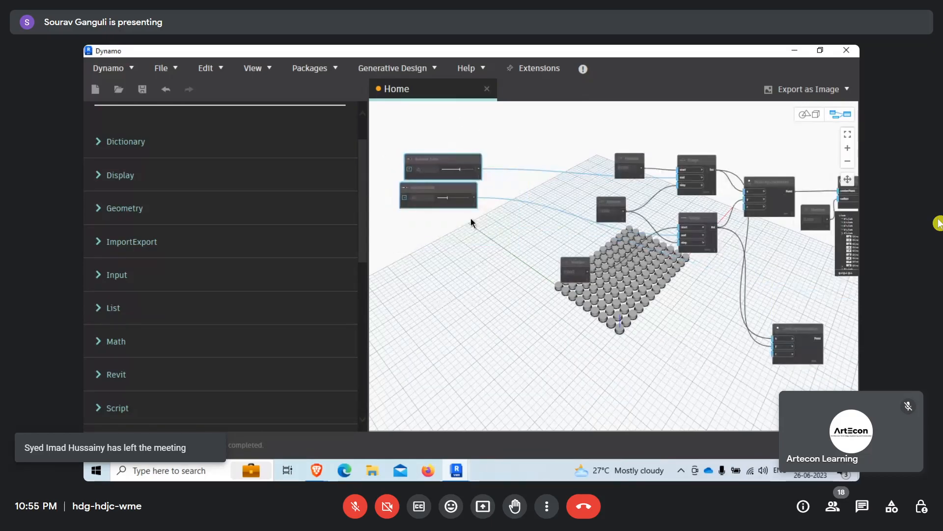
pyautogui.scroll(3, 609, 217)
pyautogui.scroll(2, 588, 267)
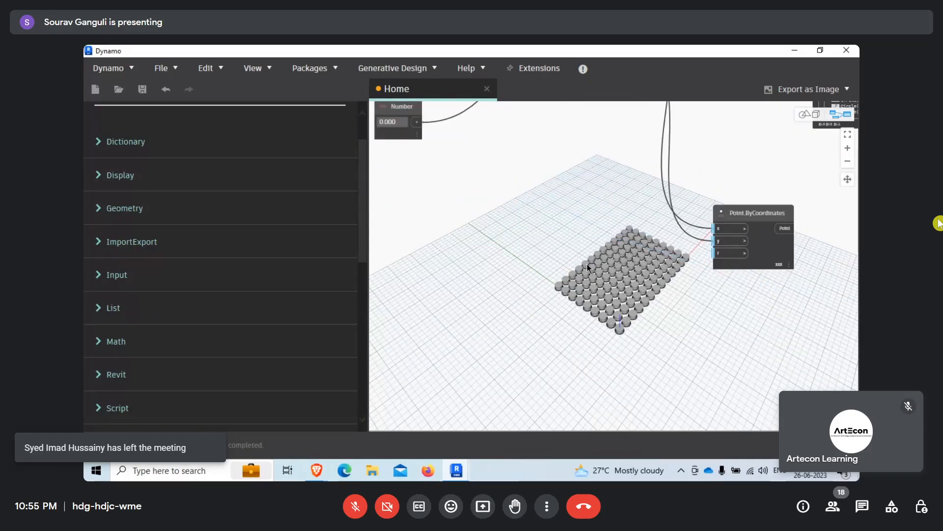
pyautogui.hotkey('ctrl', 'v')
pyautogui.moveTo(661, 268); pyautogui.dragTo(456, 194)
pyautogui.moveTo(772, 214); pyautogui.dragTo(609, 200)
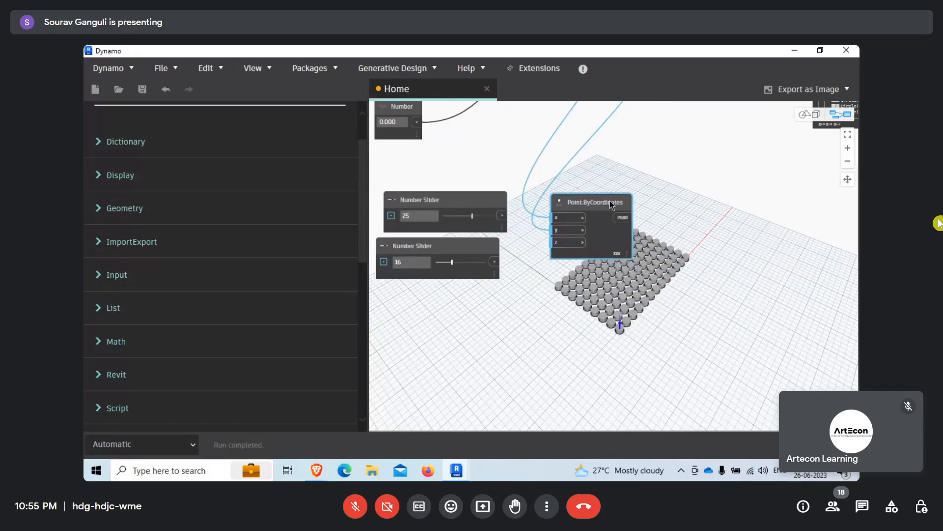
# - Connect the copied sliders to the x and y inputs of the copied Point.ByCoordinates and move that node closer
pyautogui.scroll(2, 553, 217)
pyautogui.scroll(1, 553, 215)
pyautogui.moveTo(553, 215); pyautogui.dragTo(460, 216)
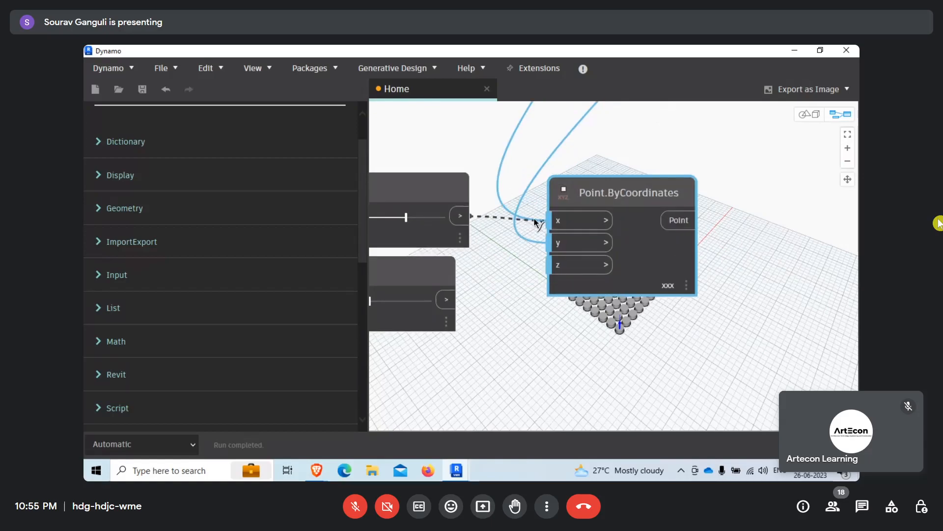
pyautogui.moveTo(442, 297); pyautogui.dragTo(552, 242)
pyautogui.moveTo(614, 190); pyautogui.dragTo(557, 179)
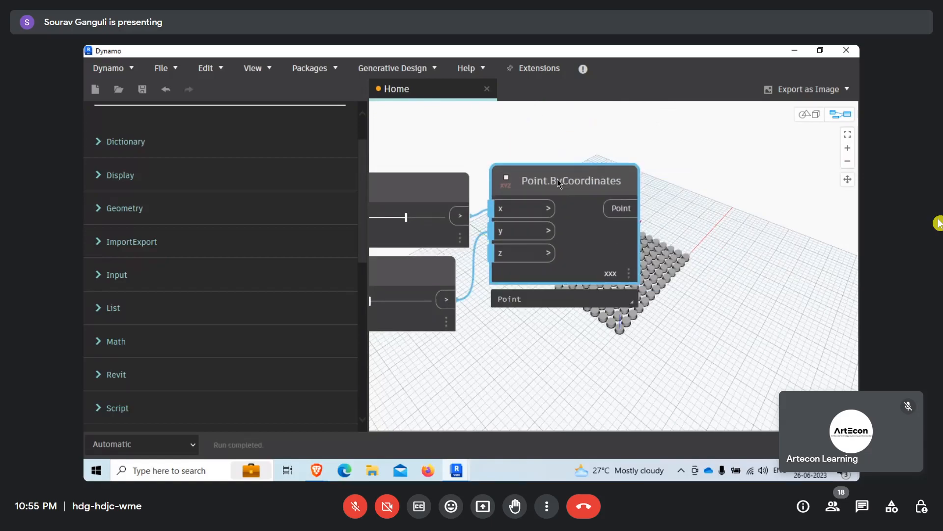
# - Raise the copied x slider to 40 and check how the point moves relative to the cylinder grid
pyautogui.moveTo(736, 355); pyautogui.dragTo(635, 383, button='middle')
pyautogui.scroll(-3, 618, 235)
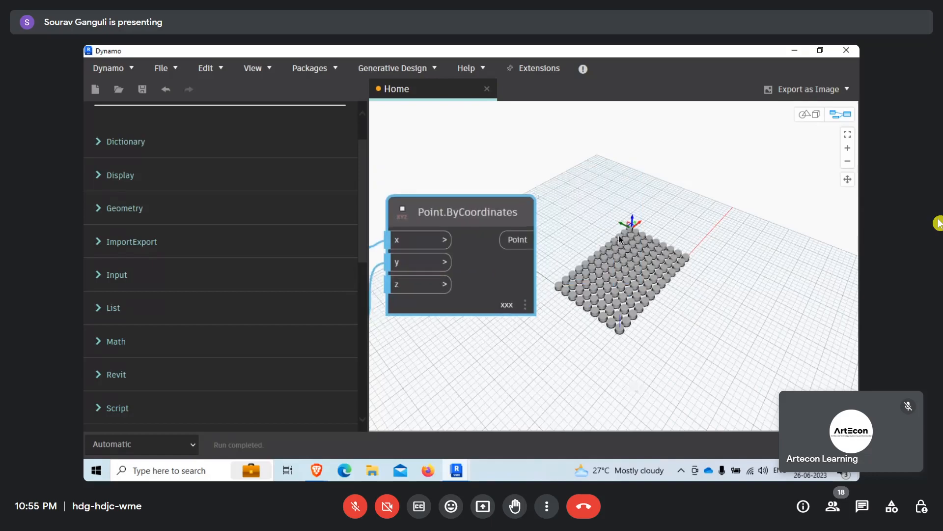
pyautogui.scroll(-3, 497, 307)
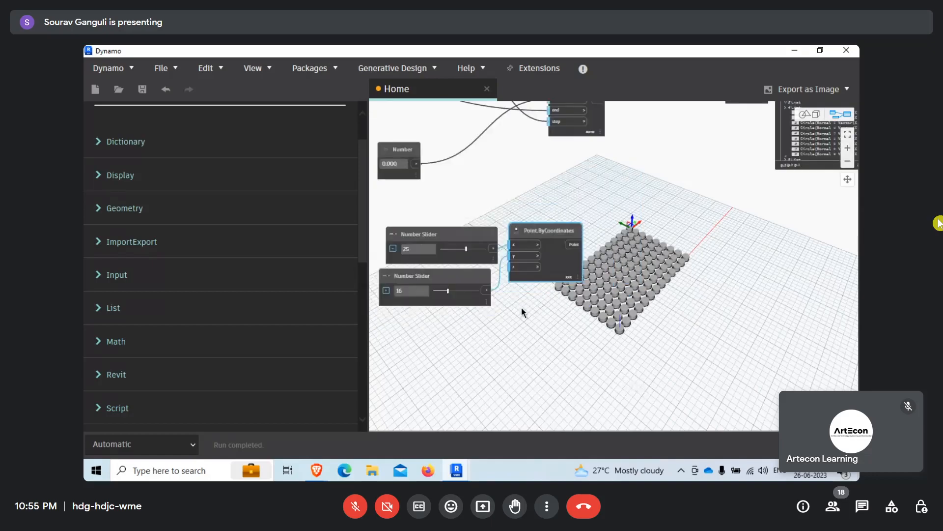
pyautogui.scroll(3, 521, 308)
pyautogui.moveTo(444, 198); pyautogui.dragTo(470, 198)
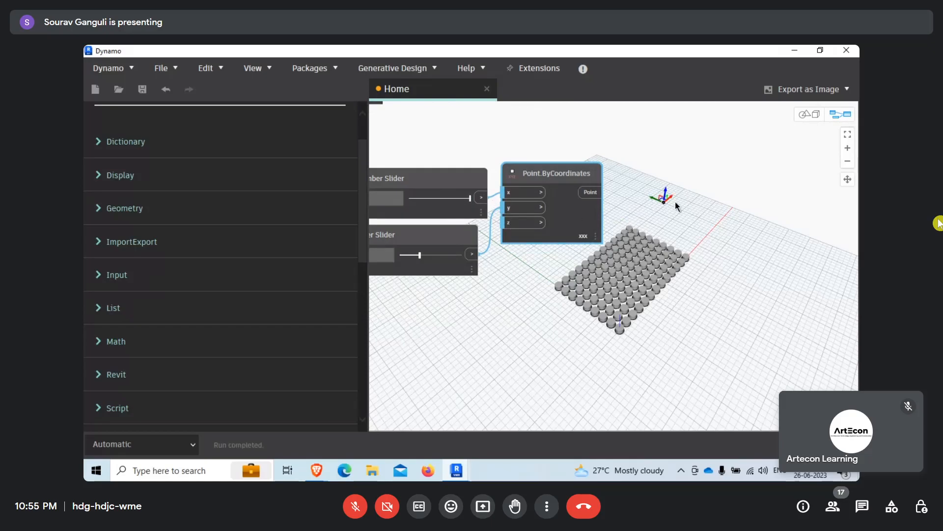
pyautogui.moveTo(425, 227); pyautogui.dragTo(489, 231, button='middle')
# - Set both copied Number Sliders to 0 and check their minimum, maximum and step settings
pyautogui.doubleClick(436, 214)
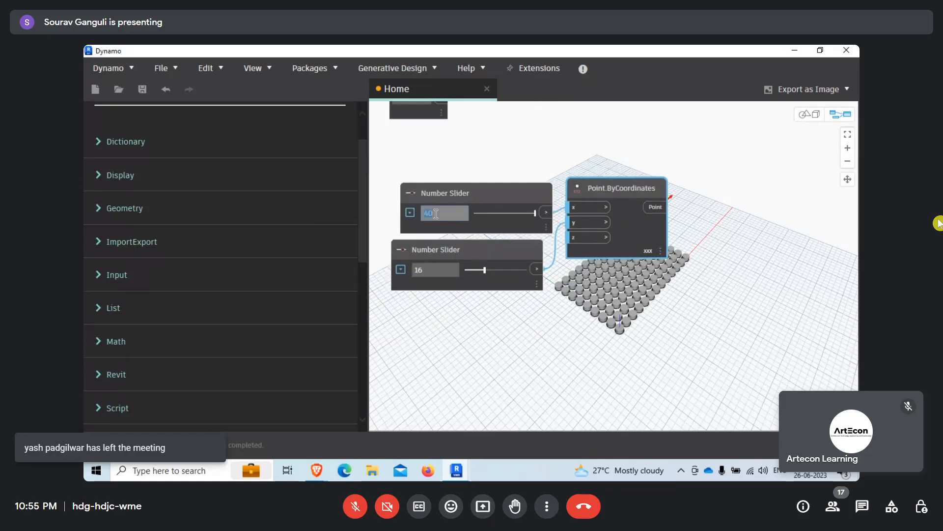
pyautogui.write('0')
pyautogui.click(467, 327)
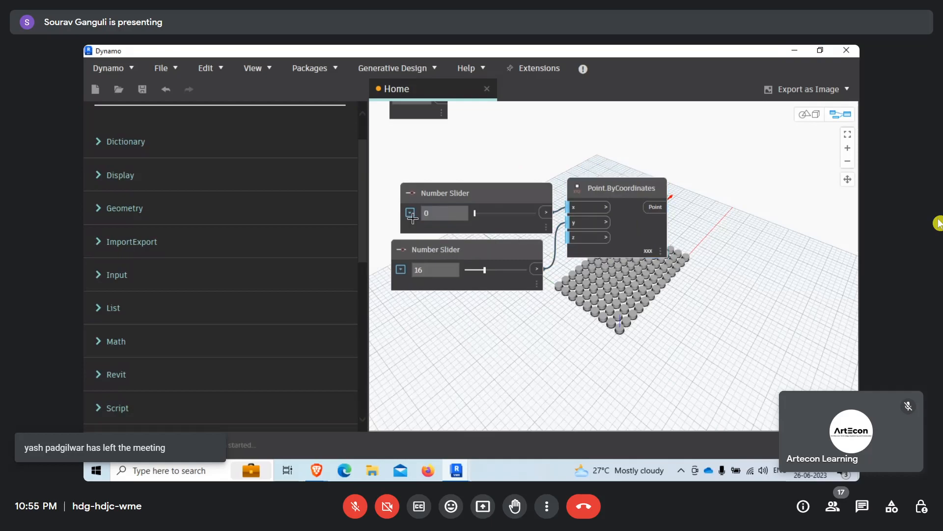
pyautogui.click(410, 213)
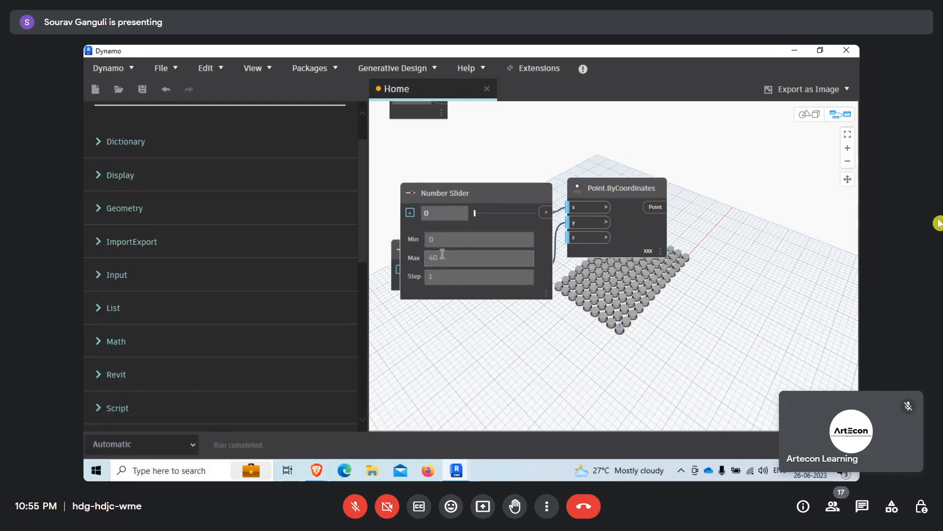
pyautogui.click(410, 213)
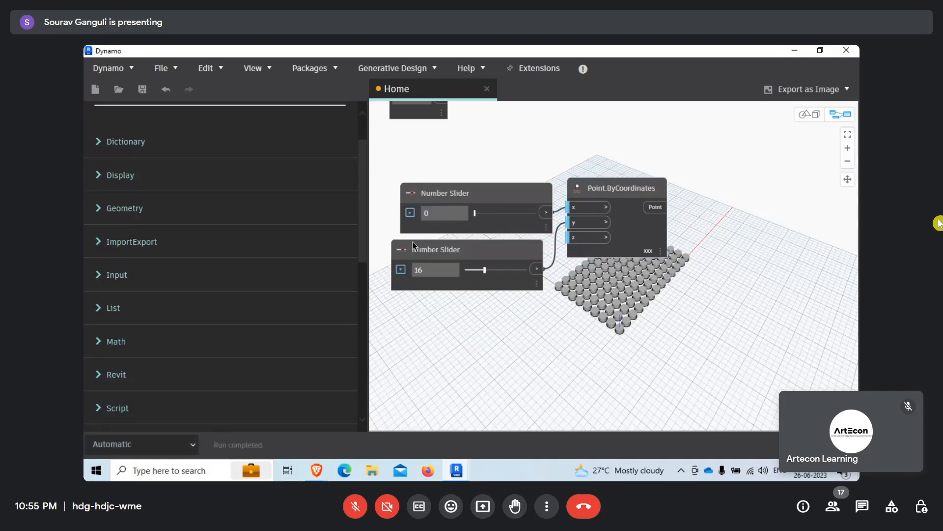
pyautogui.click(400, 269)
pyautogui.click(439, 297)
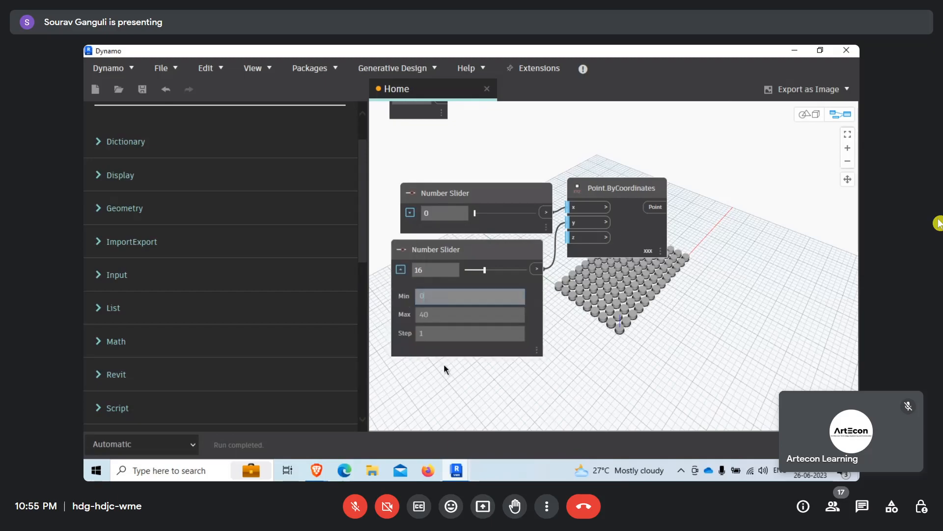
pyautogui.click(401, 269)
pyautogui.click(433, 268)
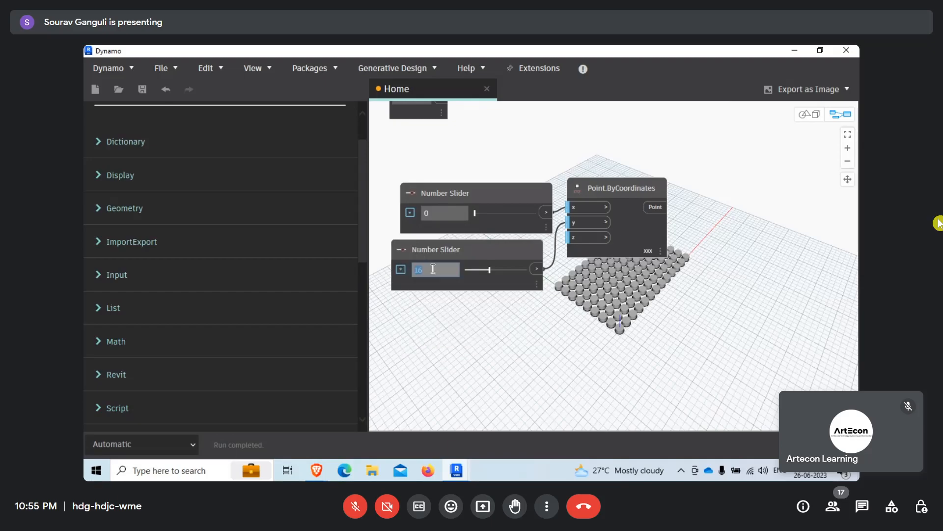
pyautogui.write('0')
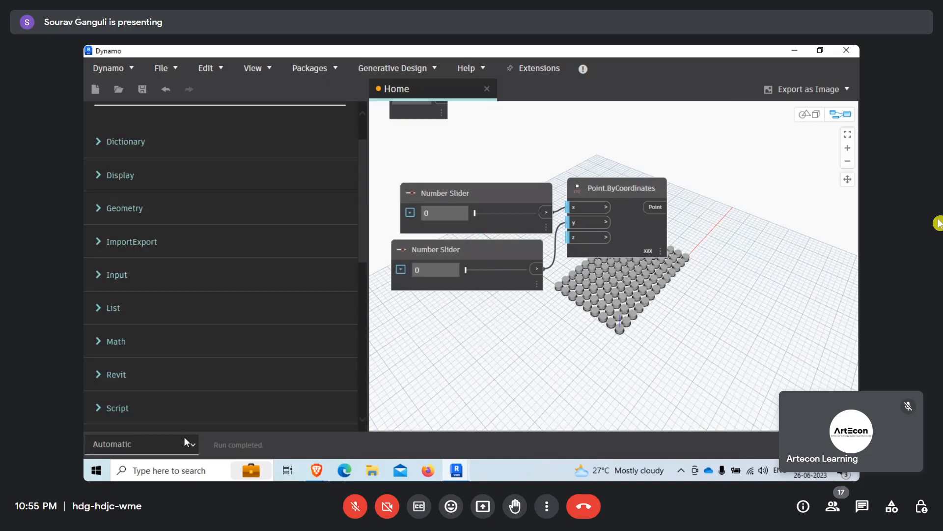
# - Switch the graph's run mode to Manual and rearrange the copied sliders and Point.ByCoordinates node
pyautogui.click(184, 435)
pyautogui.click(108, 387)
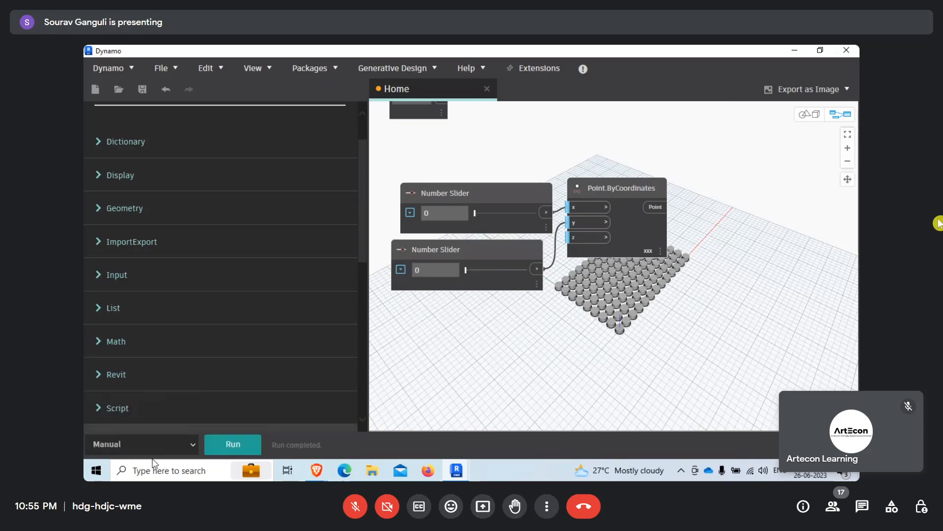
pyautogui.moveTo(577, 270); pyautogui.dragTo(496, 317, button='middle')
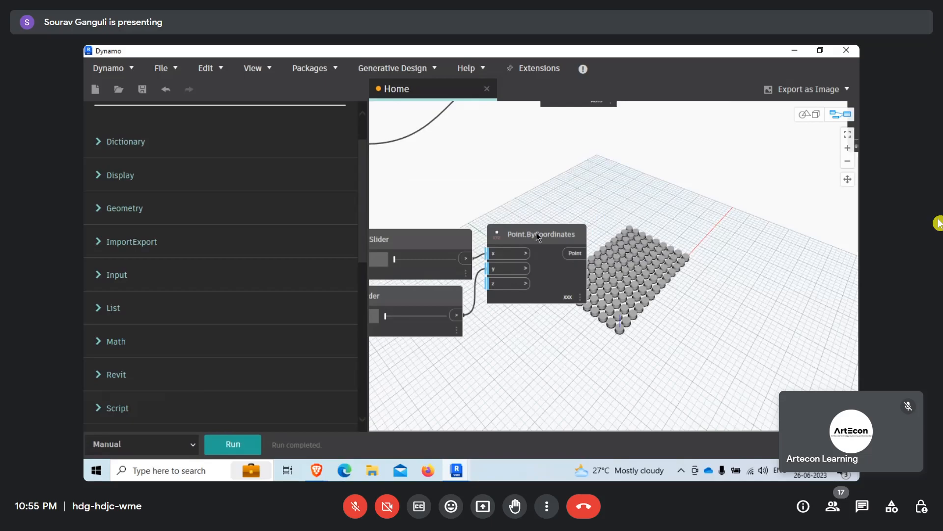
pyautogui.moveTo(539, 237); pyautogui.dragTo(537, 268)
pyautogui.moveTo(407, 351); pyautogui.dragTo(503, 295, button='middle')
pyautogui.scroll(-1, 503, 295)
pyautogui.click(490, 189)
pyautogui.moveTo(491, 193); pyautogui.dragTo(445, 178)
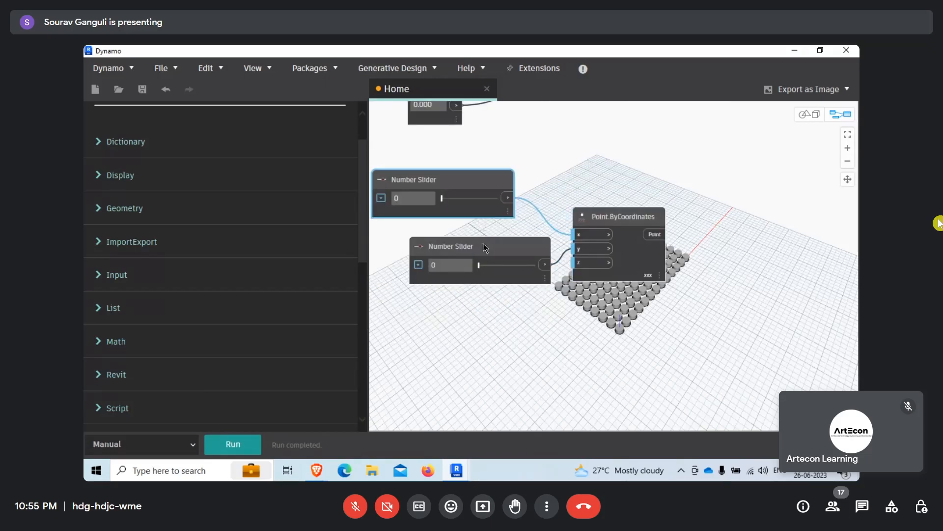
pyautogui.moveTo(483, 243); pyautogui.dragTo(432, 235)
pyautogui.moveTo(596, 222); pyautogui.dragTo(547, 197)
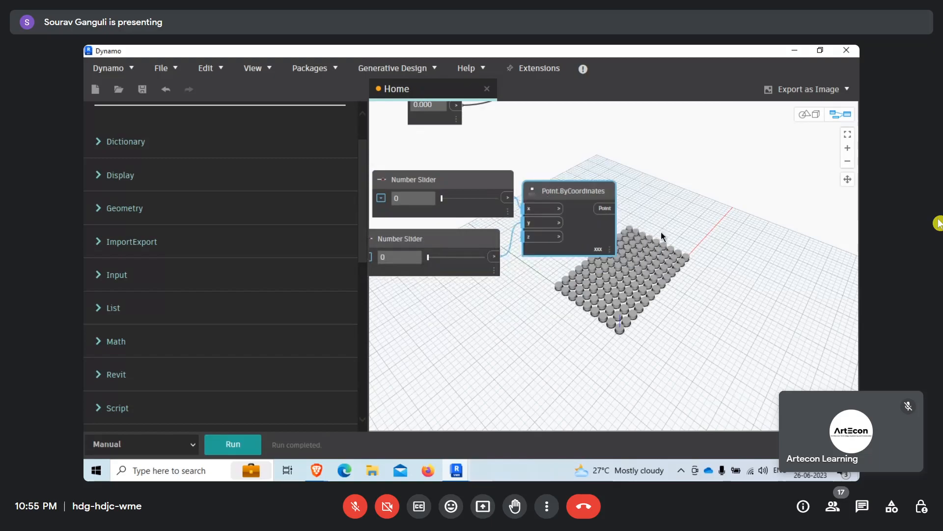
# - Move the two copied Number Sliders and their Point.ByCoordinates node together, clear of the main node chain
pyautogui.scroll(-2, 661, 231)
pyautogui.moveTo(658, 187); pyautogui.dragTo(452, 276)
pyautogui.moveTo(497, 193); pyautogui.dragTo(399, 249)
pyautogui.click(532, 273)
pyautogui.scroll(-2, 535, 278)
pyautogui.scroll(-2, 539, 285)
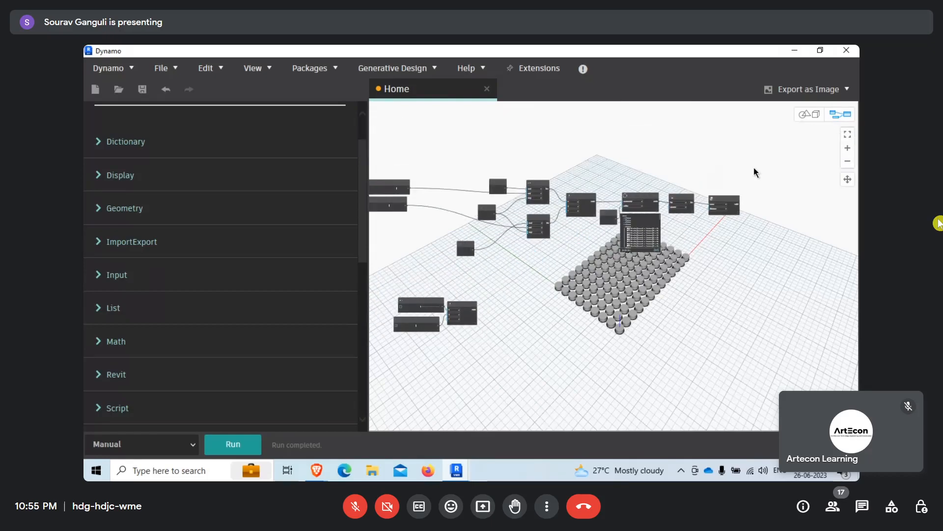
# - Turn off the geometry preview of the Curve.ExtrudeAsSolid node
pyautogui.click(732, 202)
pyautogui.moveTo(735, 245); pyautogui.dragTo(721, 239, button='middle')
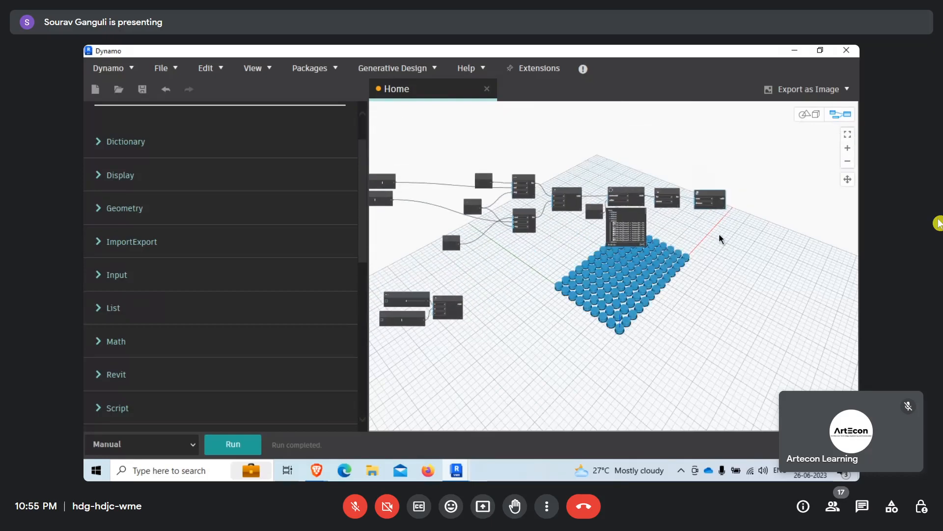
pyautogui.scroll(5, 713, 205)
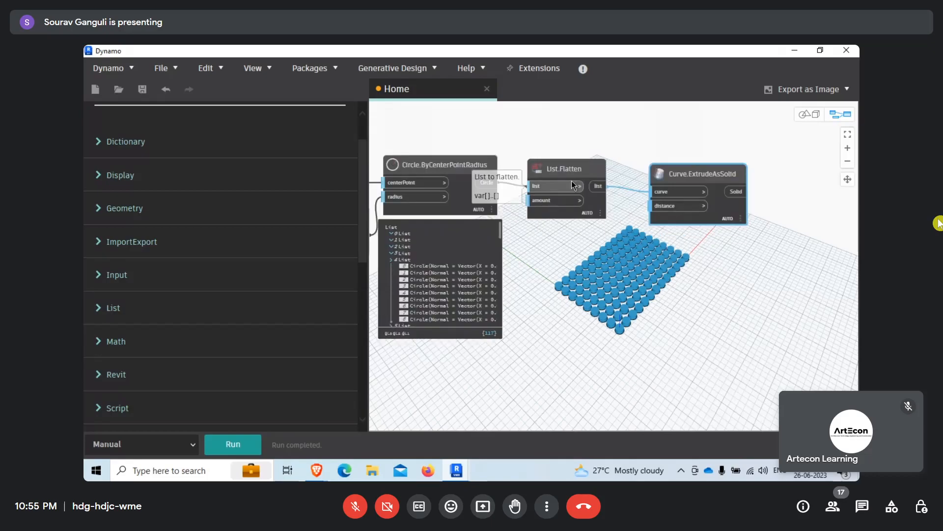
pyautogui.click(569, 175)
pyautogui.click(717, 172)
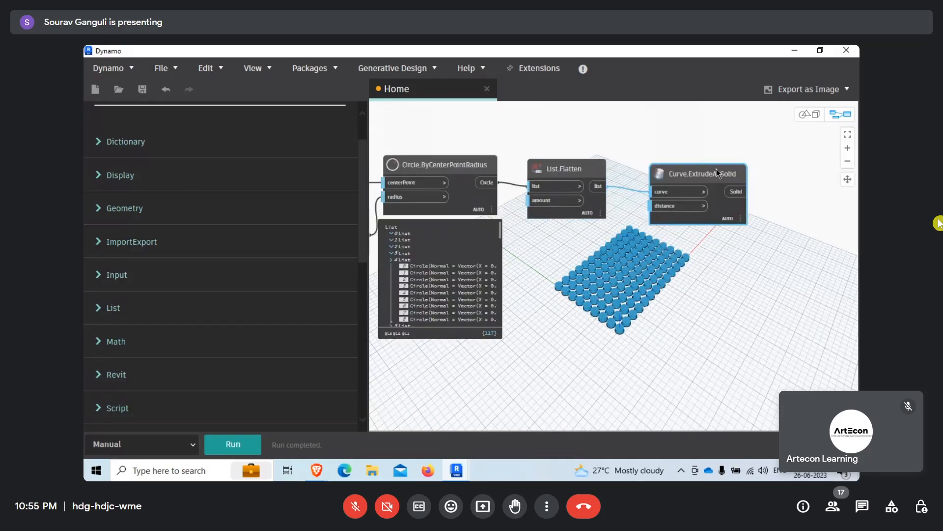
pyautogui.rightClick(701, 175)
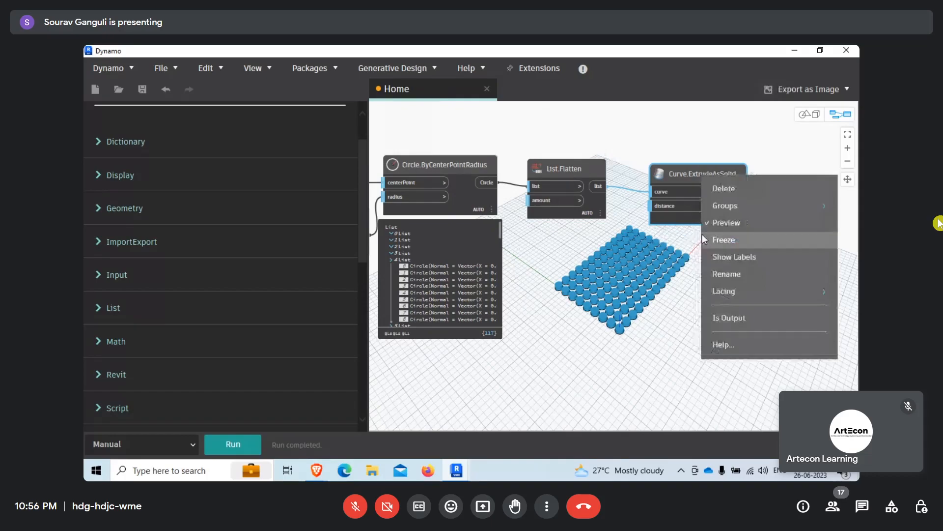
pyautogui.click(705, 225)
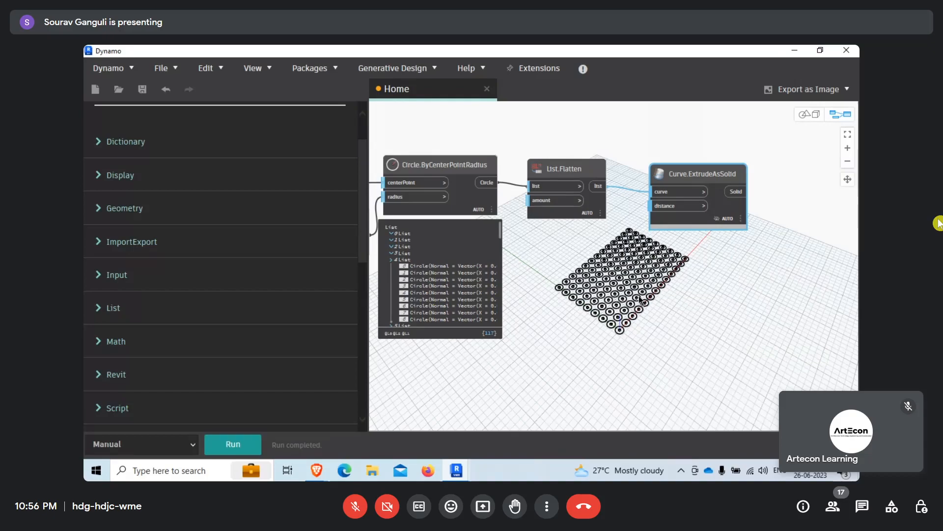
# - Turn off the preview of the Point.ByCoordinates node that feeds Circle.ByCenterPointRadius
pyautogui.click(554, 168)
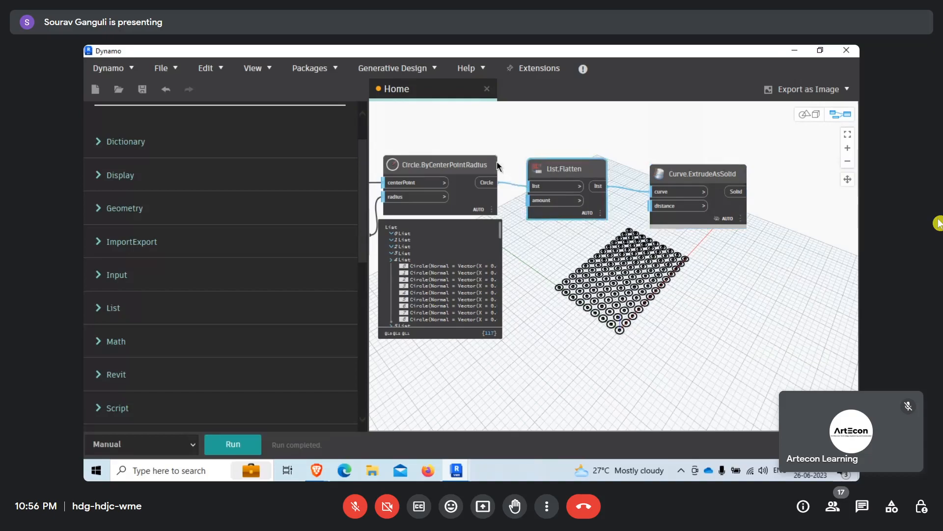
pyautogui.click(459, 166)
pyautogui.moveTo(540, 290); pyautogui.dragTo(603, 280, button='middle')
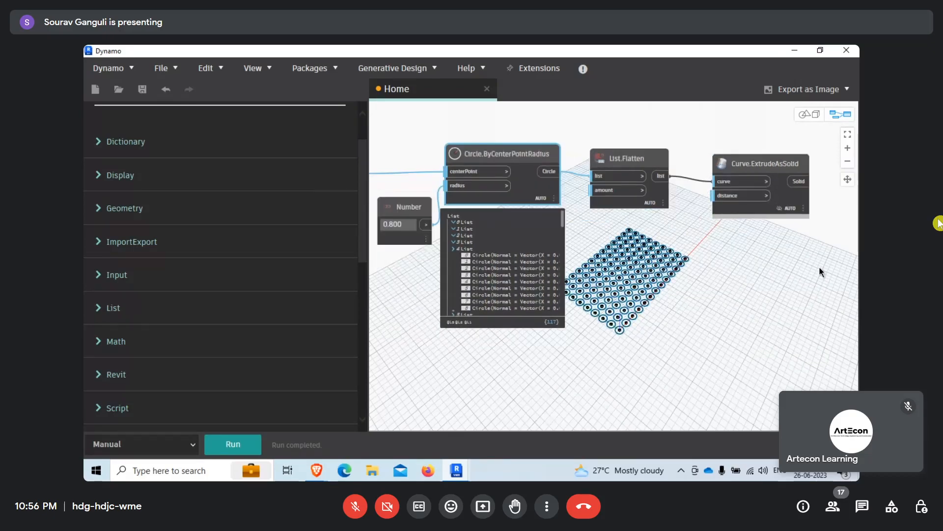
pyautogui.scroll(-3, 818, 266)
pyautogui.moveTo(424, 217); pyautogui.dragTo(476, 219, button='middle')
pyautogui.scroll(2, 475, 218)
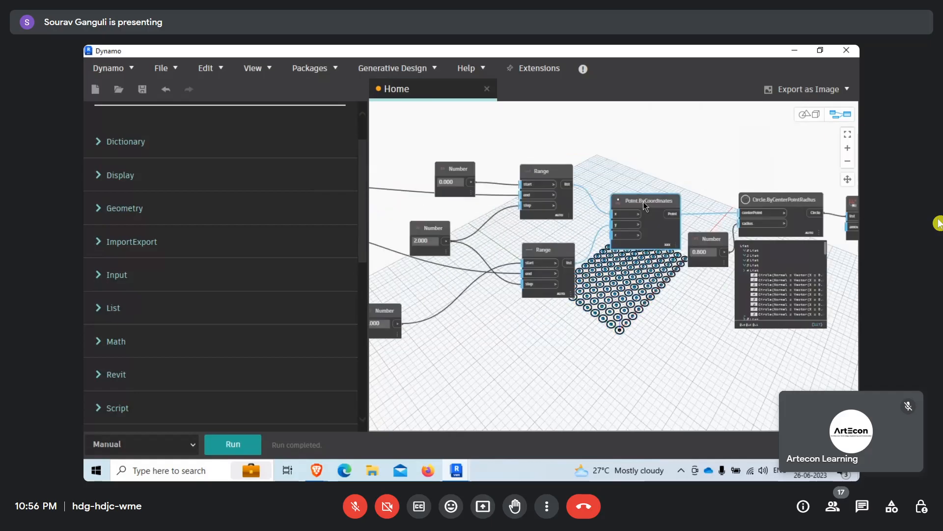
pyautogui.rightClick(644, 202)
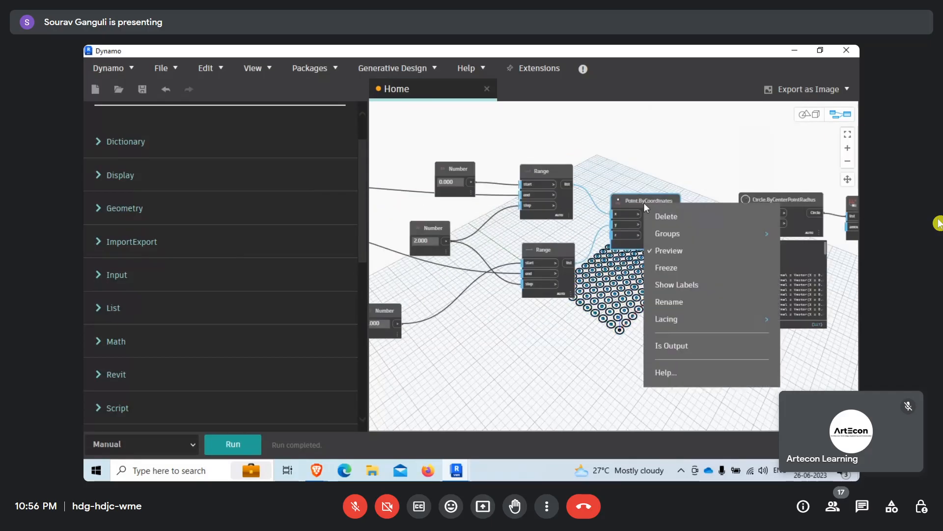
pyautogui.click(650, 250)
# - Examine the circle grid from a lower angle in the geometry view and return to the node graph
pyautogui.moveTo(658, 328); pyautogui.dragTo(470, 256, button='middle')
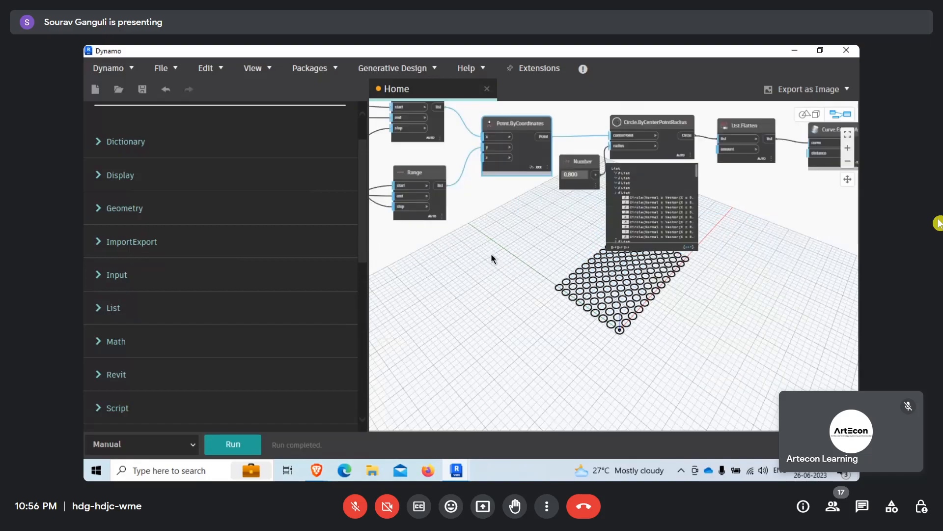
pyautogui.scroll(-3, 558, 260)
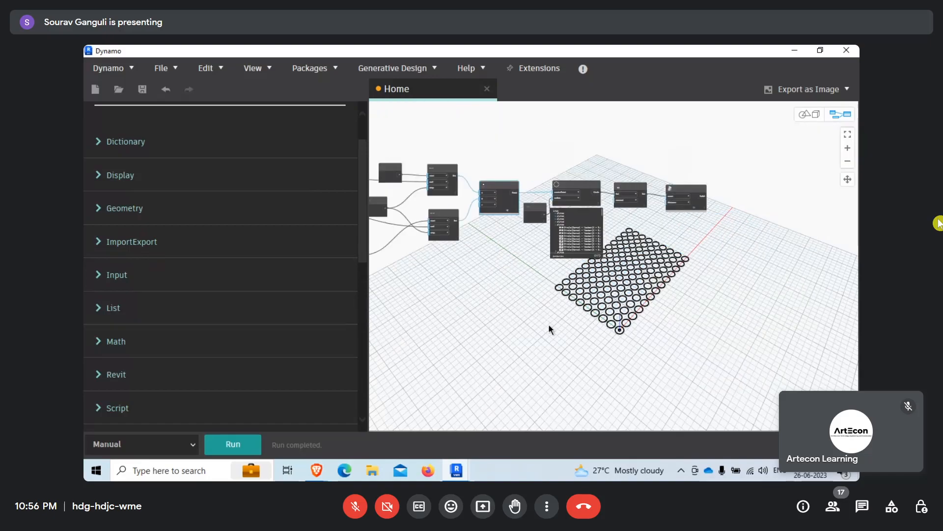
pyautogui.moveTo(458, 320); pyautogui.dragTo(491, 299, button='middle')
pyautogui.scroll(-2, 583, 307)
pyautogui.scroll(5, 541, 292)
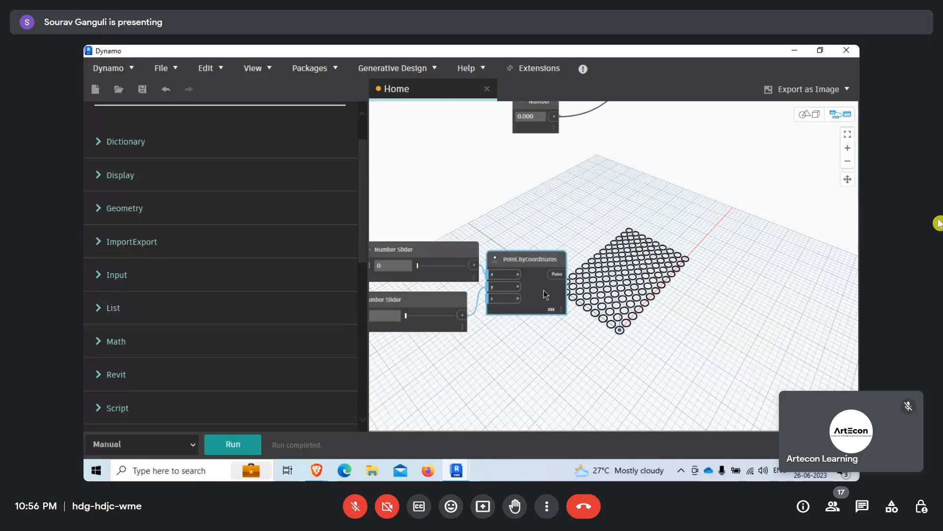
pyautogui.rightClick(651, 291)
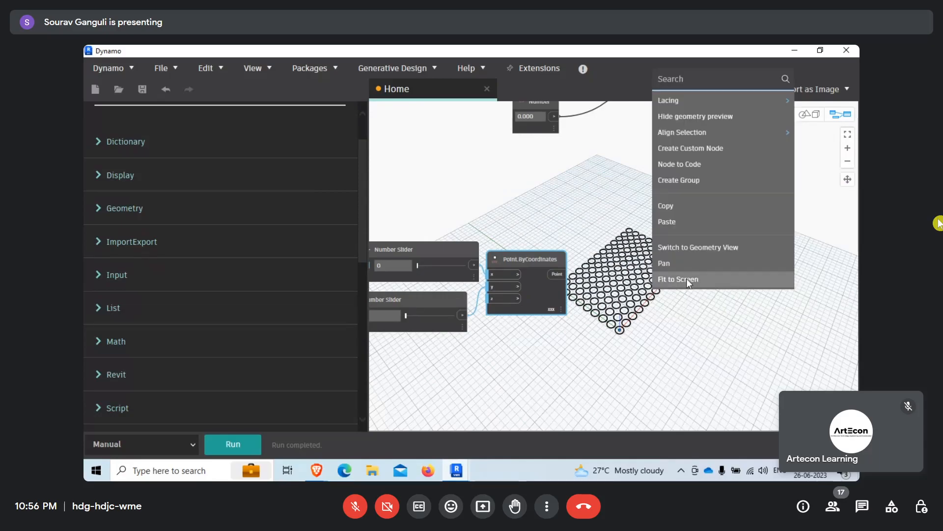
pyautogui.click(695, 247)
pyautogui.moveTo(614, 345); pyautogui.dragTo(609, 262, button='right')
pyautogui.rightClick(639, 245)
pyautogui.click(673, 255)
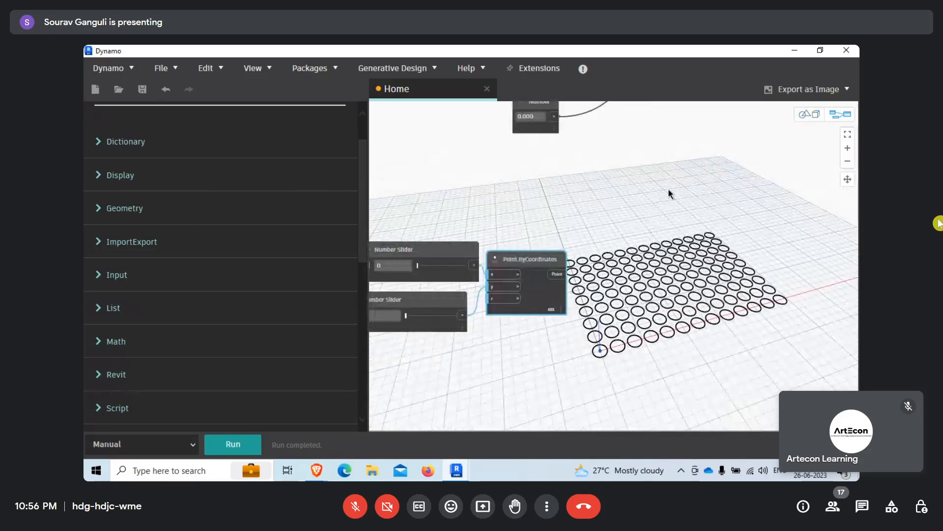
# - Set the copied y slider to 10 and the x slider to 14, running the graph to test the point's position
pyautogui.scroll(-5, 741, 123)
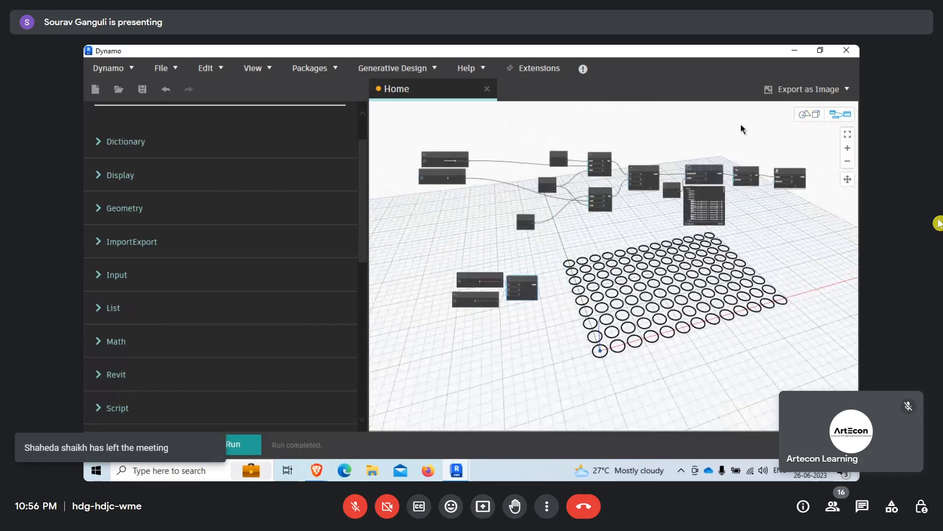
pyautogui.scroll(1, 779, 197)
pyautogui.scroll(-1, 769, 199)
pyautogui.scroll(3, 452, 302)
pyautogui.moveTo(452, 302); pyautogui.dragTo(515, 279, button='middle')
pyautogui.scroll(2, 551, 233)
pyautogui.moveTo(551, 230); pyautogui.dragTo(518, 225)
pyautogui.moveTo(530, 264); pyautogui.dragTo(520, 286)
pyautogui.scroll(3, 509, 284)
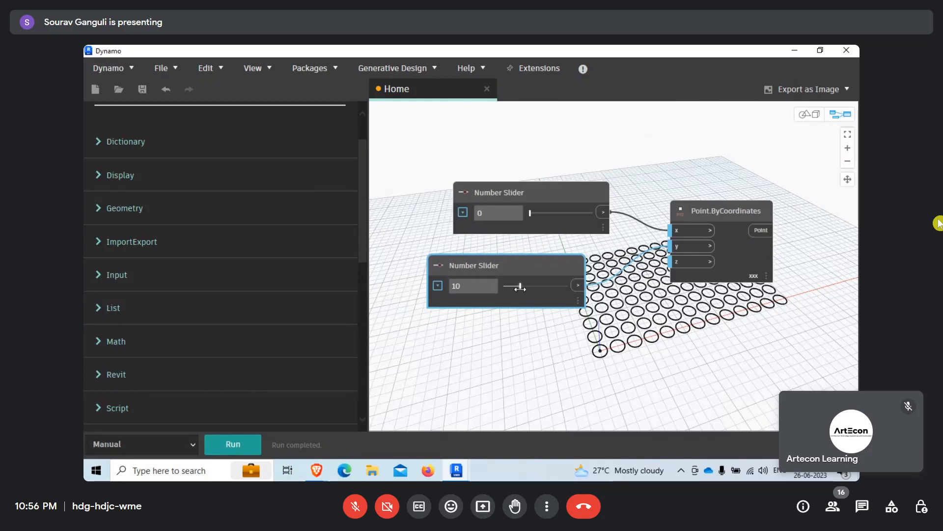
pyautogui.moveTo(643, 350); pyautogui.dragTo(629, 283, button='middle')
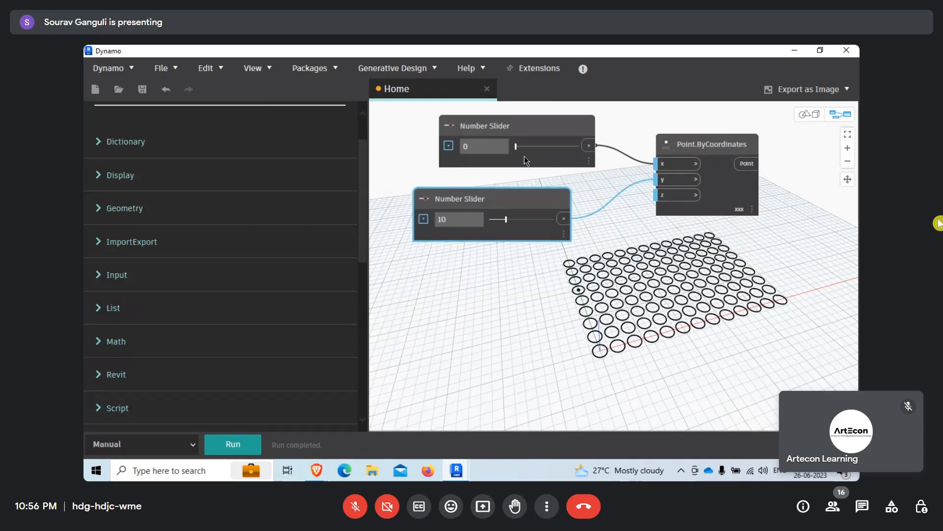
pyautogui.moveTo(526, 147); pyautogui.dragTo(537, 147)
# - Reset both copied Number Sliders to 0
pyautogui.doubleClick(449, 224)
pyautogui.write('0')
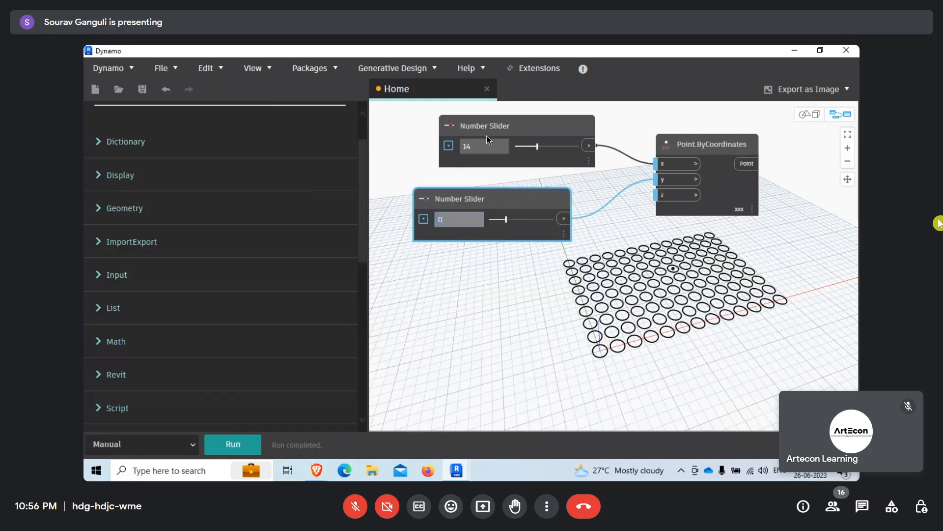
pyautogui.doubleClick(484, 146)
pyautogui.write('0')
pyautogui.click(496, 271)
pyautogui.scroll(-5, 464, 252)
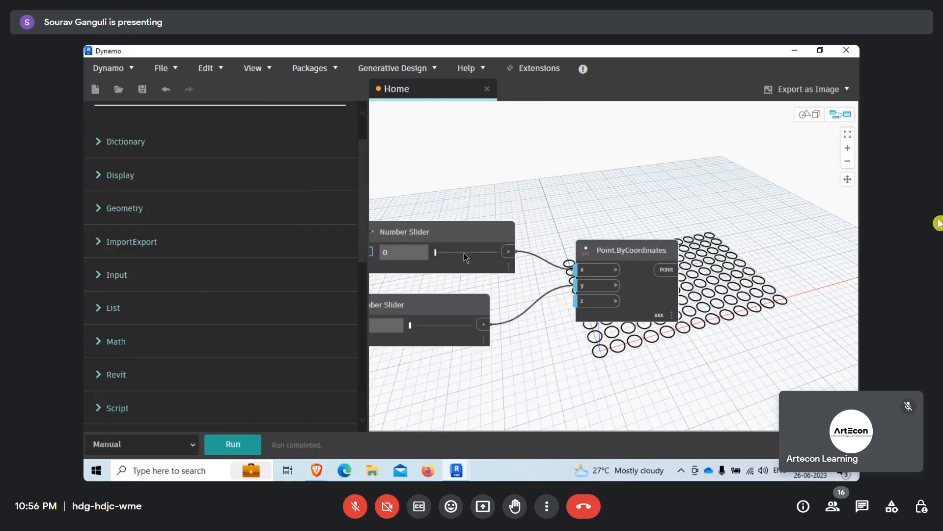
# - Keep the copied Point.ByCoordinates node's output preview open and run the graph to update the point
pyautogui.scroll(2, 585, 240)
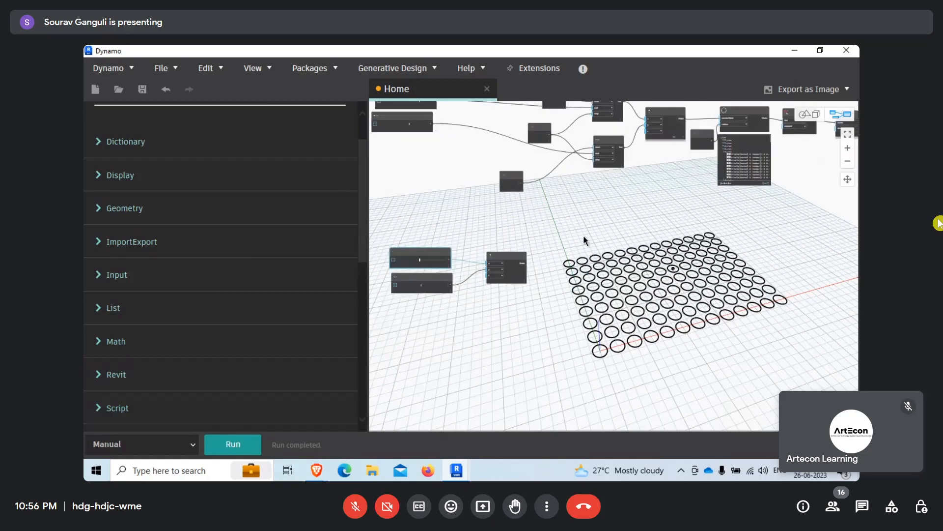
pyautogui.scroll(3, 585, 240)
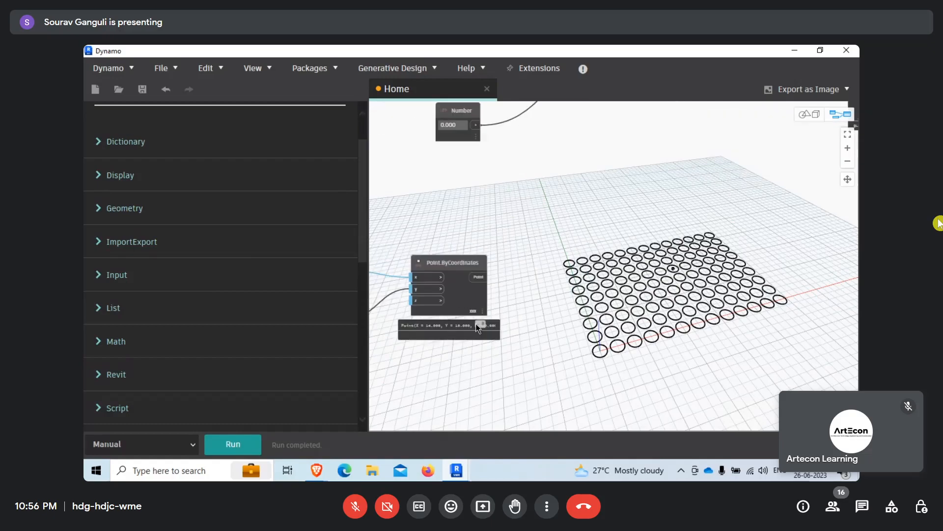
pyautogui.click(444, 330)
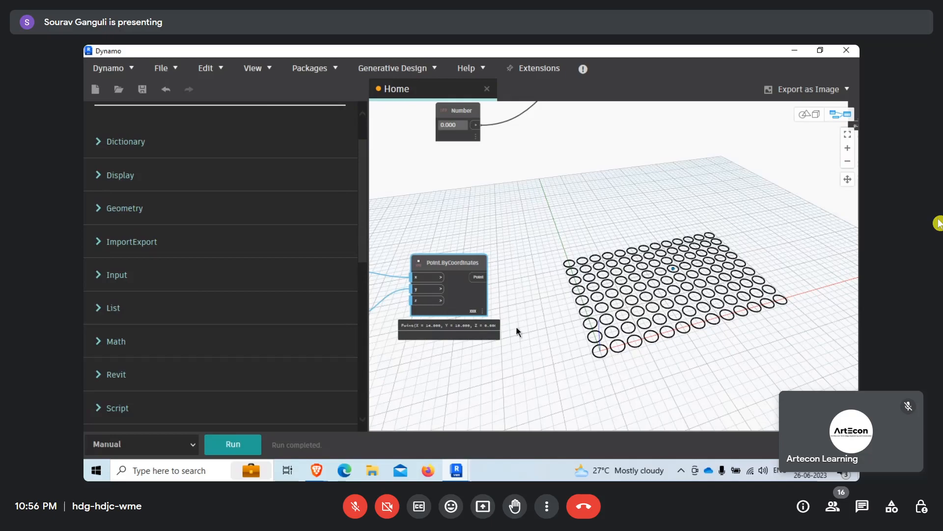
pyautogui.scroll(-6, 651, 238)
pyautogui.scroll(5, 545, 257)
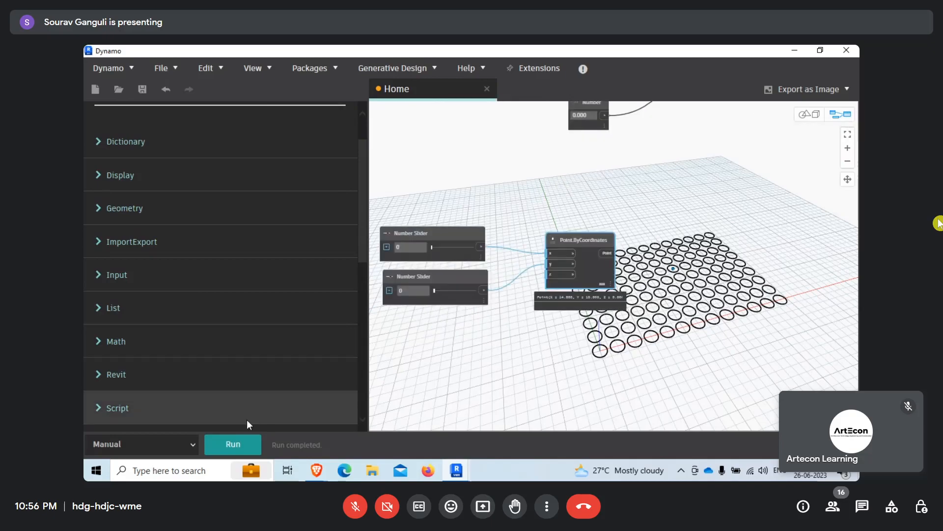
pyautogui.scroll(2, 589, 295)
pyautogui.moveTo(720, 220); pyautogui.dragTo(634, 308, button='middle')
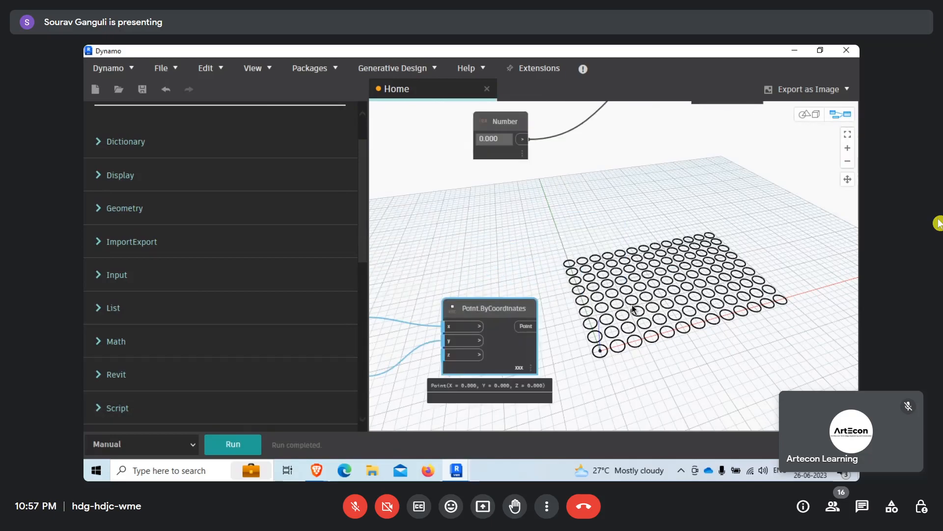
# - Duplicate the List.Flatten node above Circle.ByCenterPointRadius and connect the grid's Point.ByCoordinates output to its list input
pyautogui.scroll(3, 659, 271)
pyautogui.scroll(-5, 500, 279)
pyautogui.scroll(5, 524, 249)
pyautogui.moveTo(635, 176)
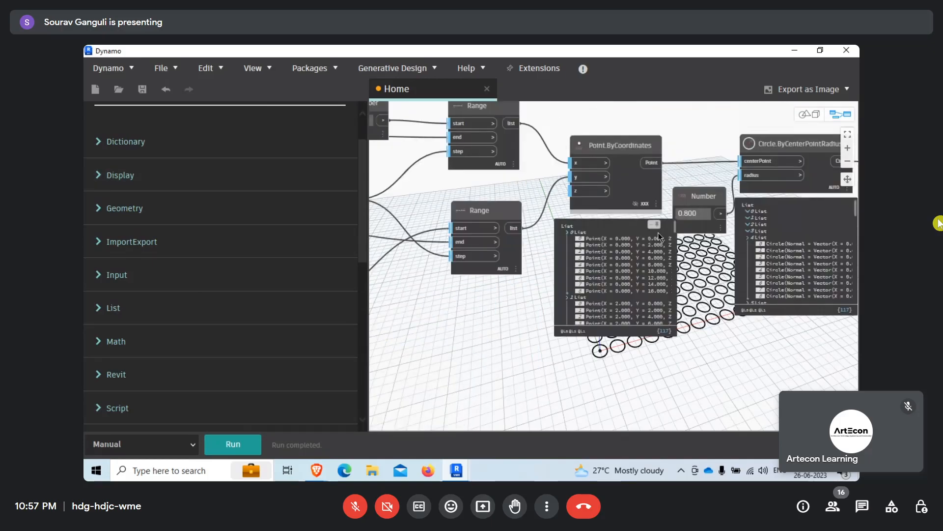
pyautogui.moveTo(699, 161); pyautogui.dragTo(462, 195, button='middle')
pyautogui.scroll(1, 462, 195)
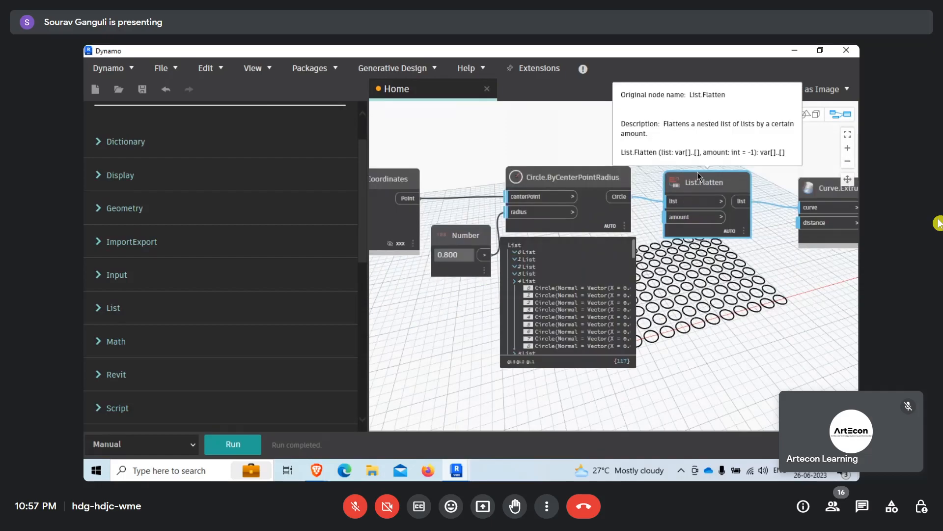
pyautogui.moveTo(697, 173); pyautogui.dragTo(705, 156)
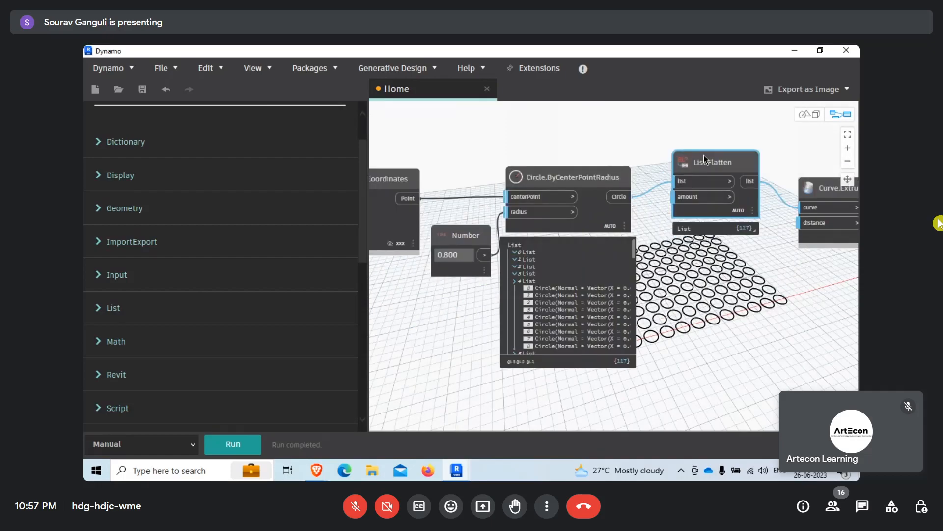
pyautogui.moveTo(530, 127); pyautogui.dragTo(578, 190, button='middle')
pyautogui.hotkey('ctrl', 'v')
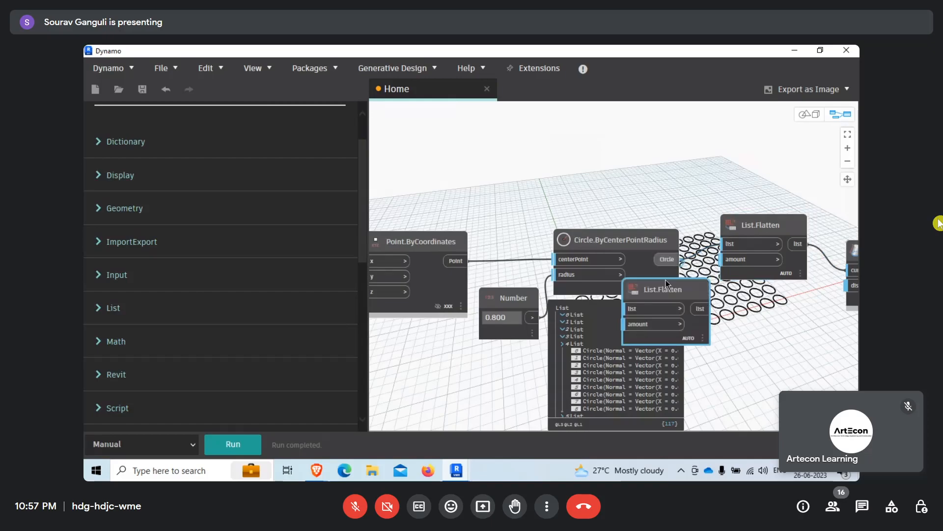
pyautogui.moveTo(666, 283); pyautogui.dragTo(578, 165)
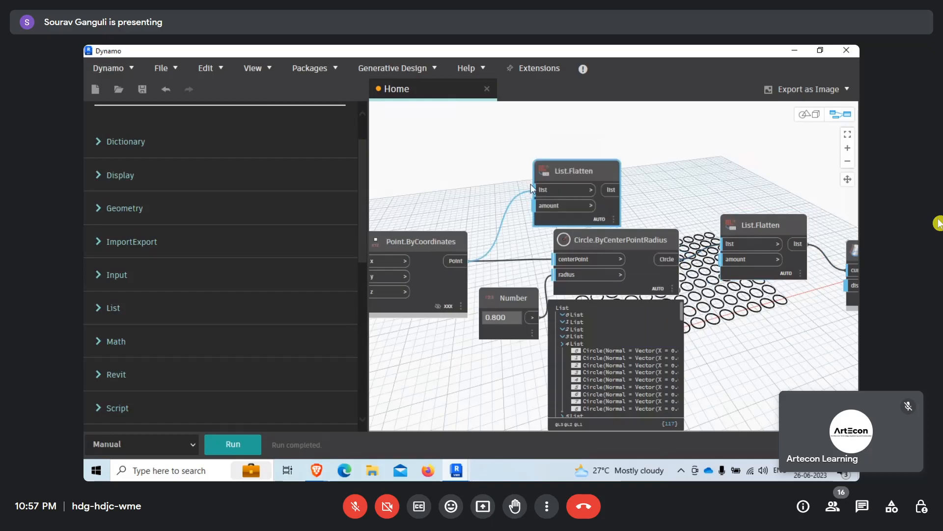
# - Move Circle.ByCenterPointRadius and its radius Number node down, and connect the new List.Flatten output to the centerPoint input
pyautogui.moveTo(614, 233); pyautogui.dragTo(654, 272)
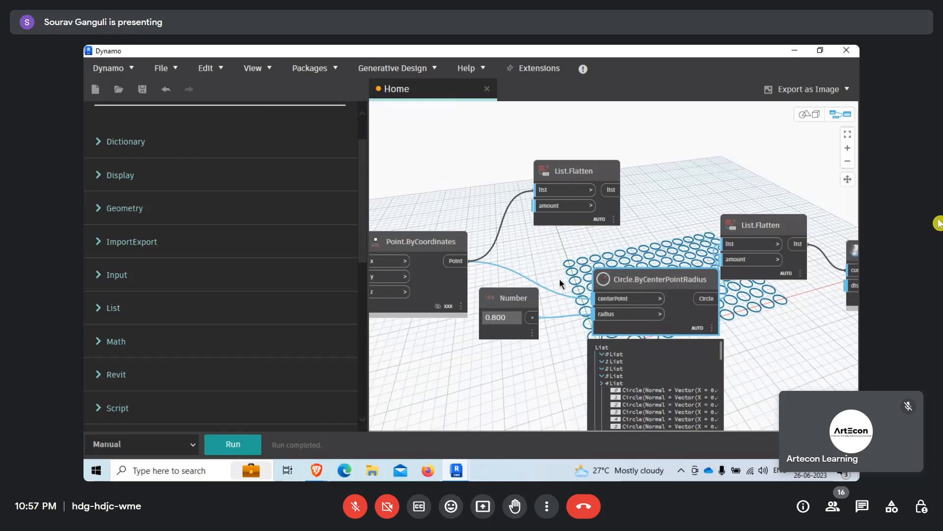
pyautogui.moveTo(507, 298); pyautogui.dragTo(540, 335)
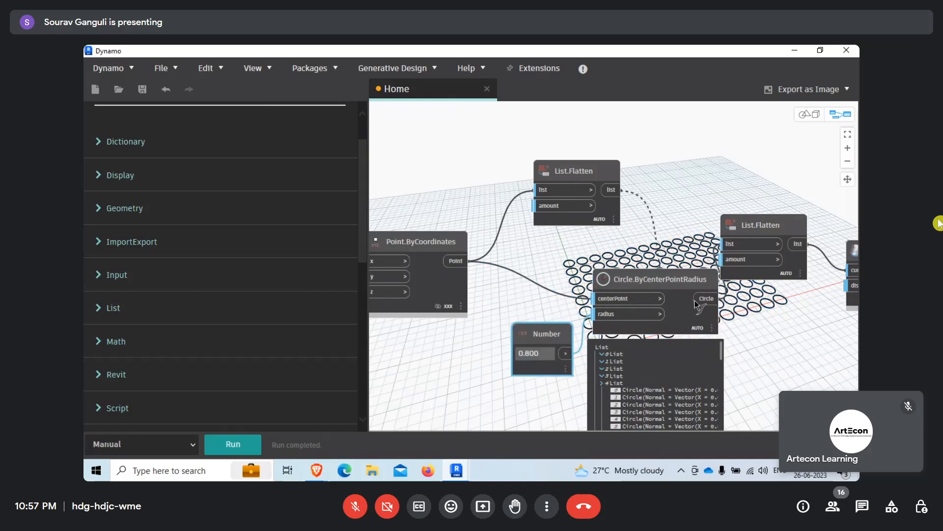
pyautogui.click(611, 299)
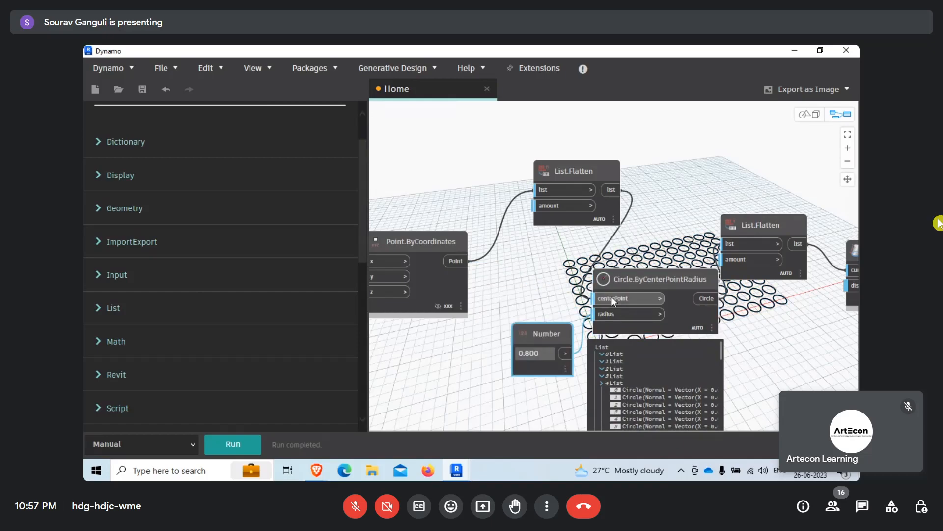
# - Delete the original List.Flatten after the circle node and connect the Circle output directly to the curve input of Curve.ExtrudeAsSolid
pyautogui.click(706, 298)
pyautogui.click(725, 244)
pyautogui.click(756, 224)
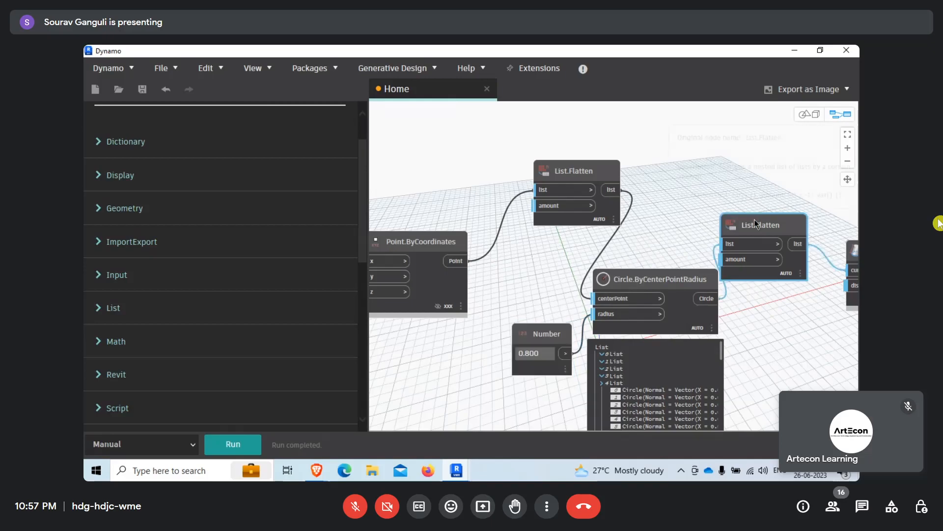
pyautogui.press('Delete')
pyautogui.click(706, 298)
pyautogui.click(852, 271)
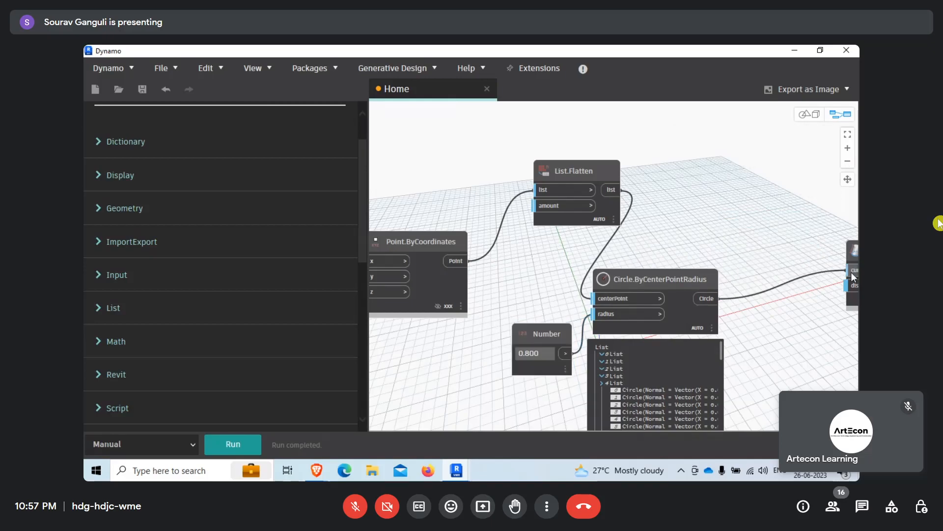
# - Rearrange Circle.ByCenterPointRadius, its radius Number node and List.Flatten into a compact row between the grid's Point.ByCoordinates and Curve.ExtrudeAsSolid
pyautogui.moveTo(653, 277); pyautogui.dragTo(695, 224)
pyautogui.moveTo(547, 334); pyautogui.dragTo(571, 288)
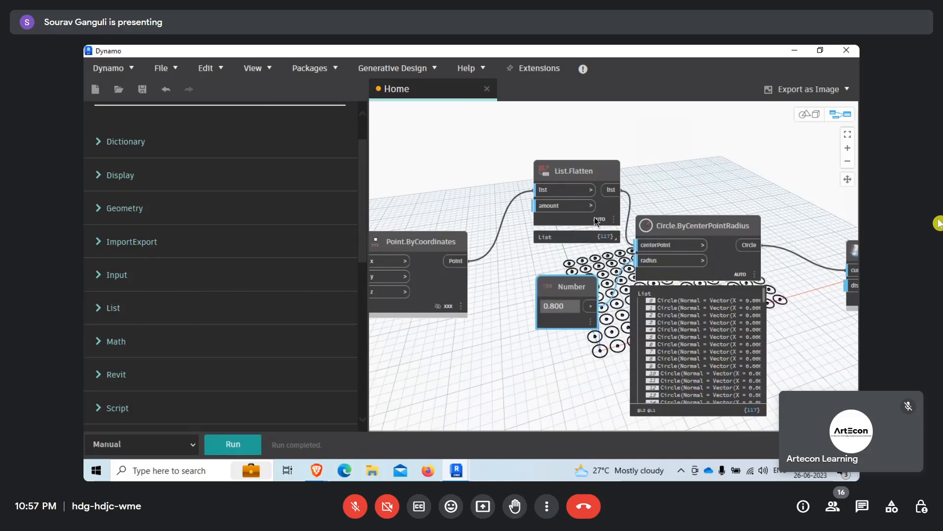
pyautogui.moveTo(610, 213); pyautogui.dragTo(598, 339)
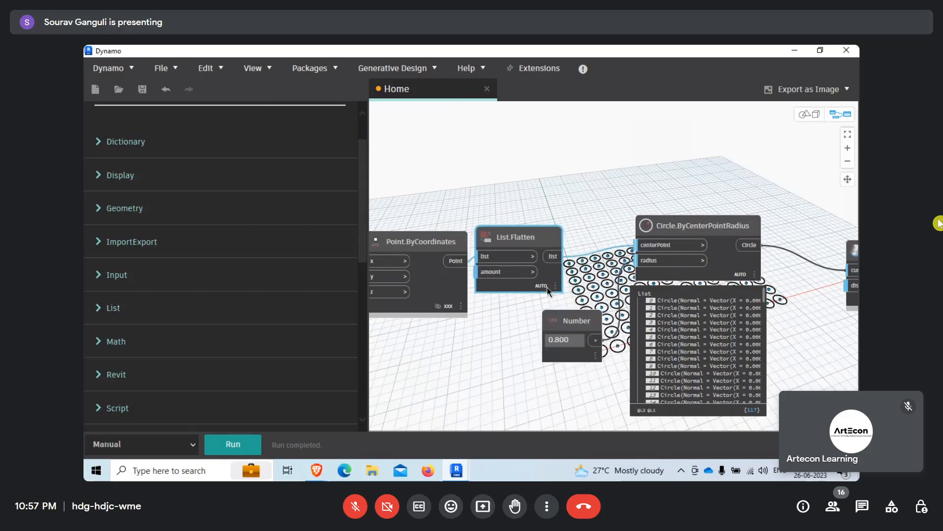
pyautogui.moveTo(547, 287); pyautogui.dragTo(555, 298)
pyautogui.scroll(-3, 557, 194)
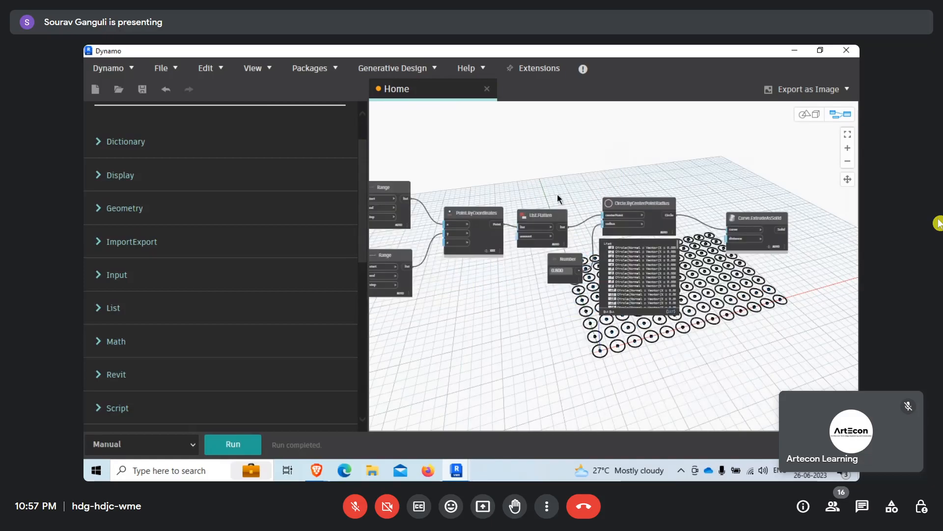
pyautogui.scroll(1, 557, 194)
pyautogui.click(724, 193)
# - Search the node library for "distance", add a Geometry.DistanceTo node and place it beside the separate slider-driven Point.ByCoordinates node
pyautogui.scroll(-3, 712, 235)
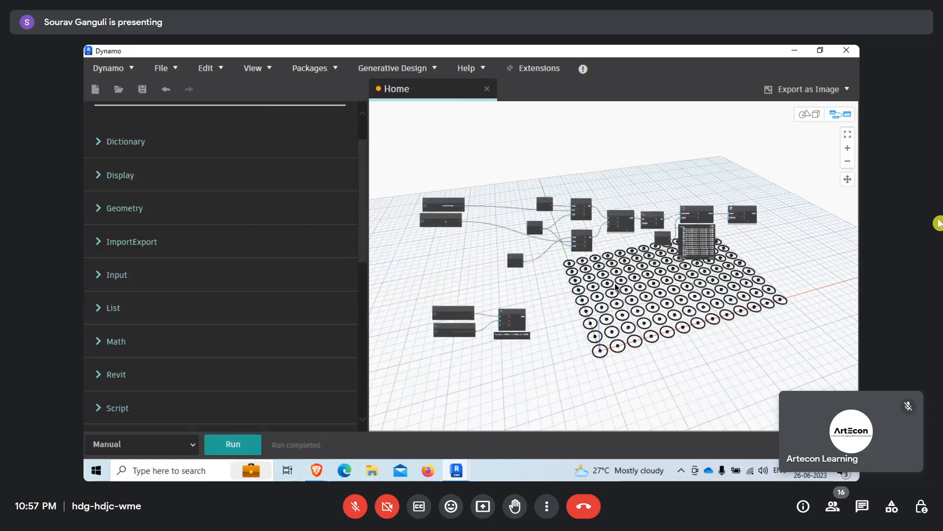
pyautogui.scroll(3, 616, 287)
pyautogui.scroll(2, 170, 169)
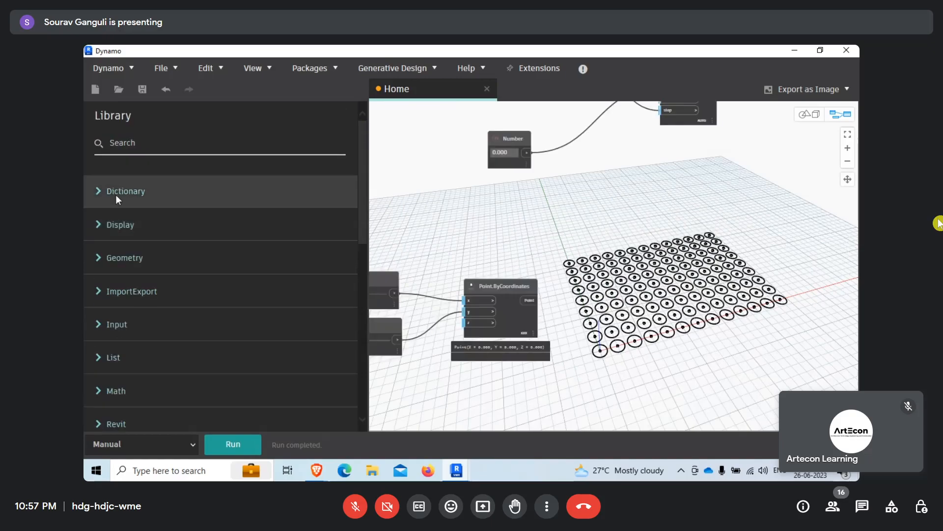
pyautogui.click(231, 243)
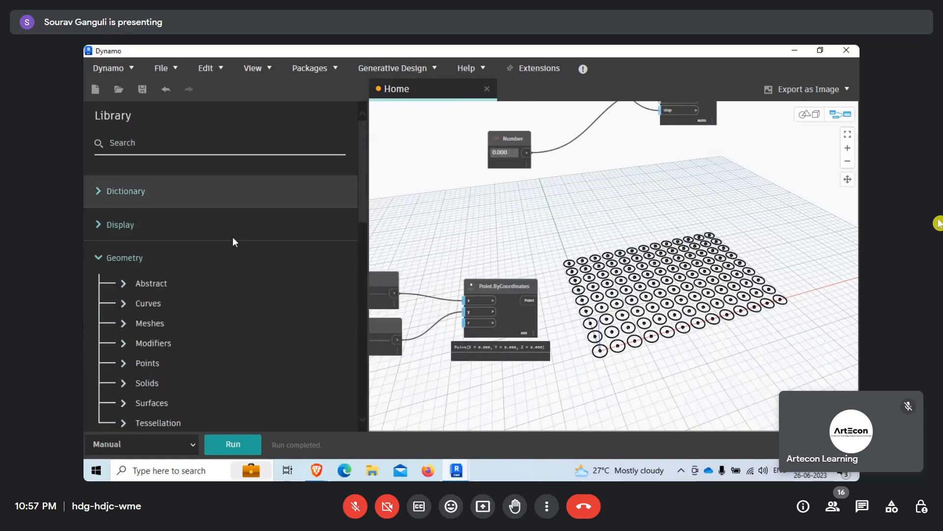
pyautogui.click(186, 145)
pyautogui.write('d')
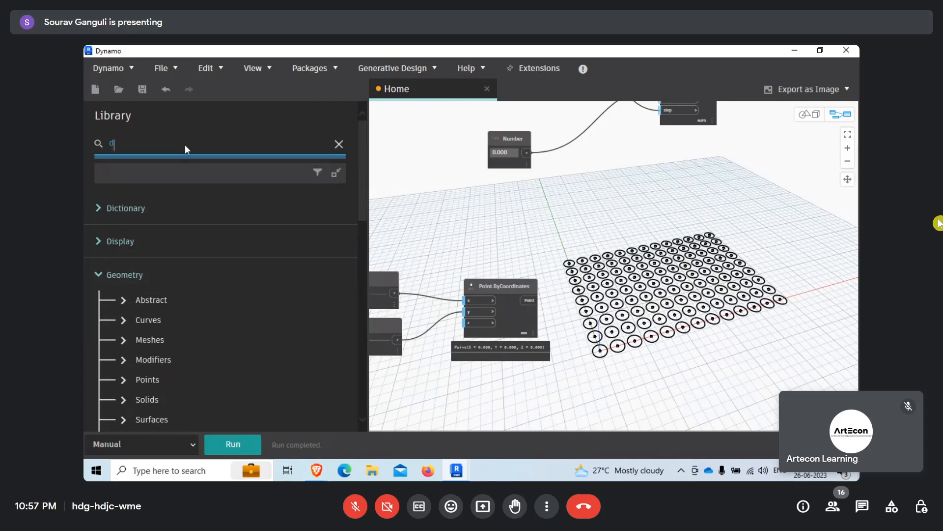
pyautogui.write('istance')
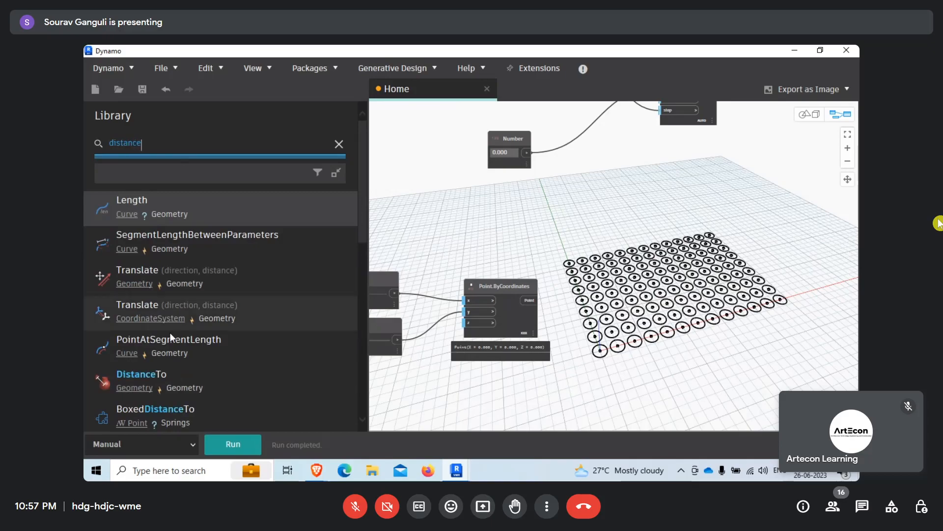
pyautogui.click(194, 384)
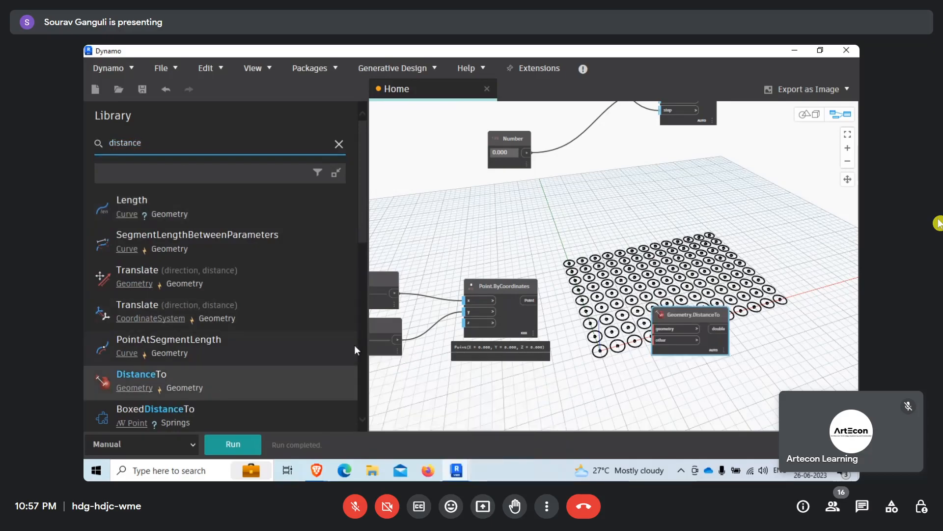
pyautogui.scroll(2, 692, 316)
pyautogui.moveTo(692, 317); pyautogui.dragTo(651, 249)
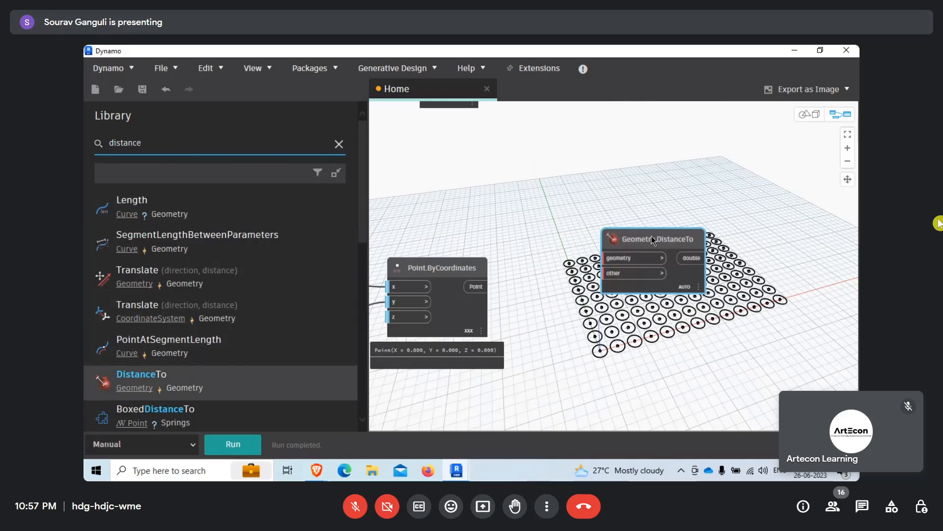
# - Inspect the grid's Point.ByCoordinates output, and move List.Flatten and the 0.800 Number node apart to clear space around the flattened output
pyautogui.moveTo(547, 230); pyautogui.dragTo(529, 264, button='middle')
pyautogui.scroll(-3, 528, 263)
pyautogui.scroll(3, 711, 224)
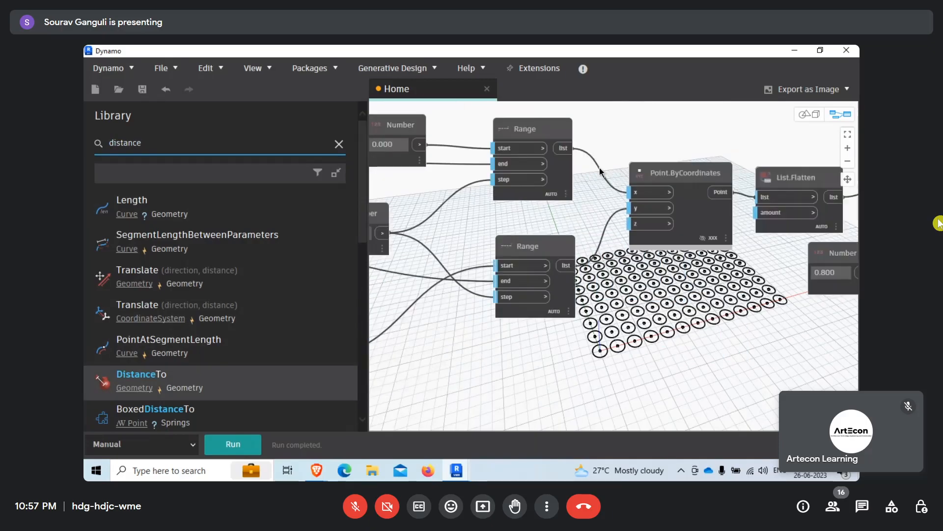
pyautogui.click(711, 224)
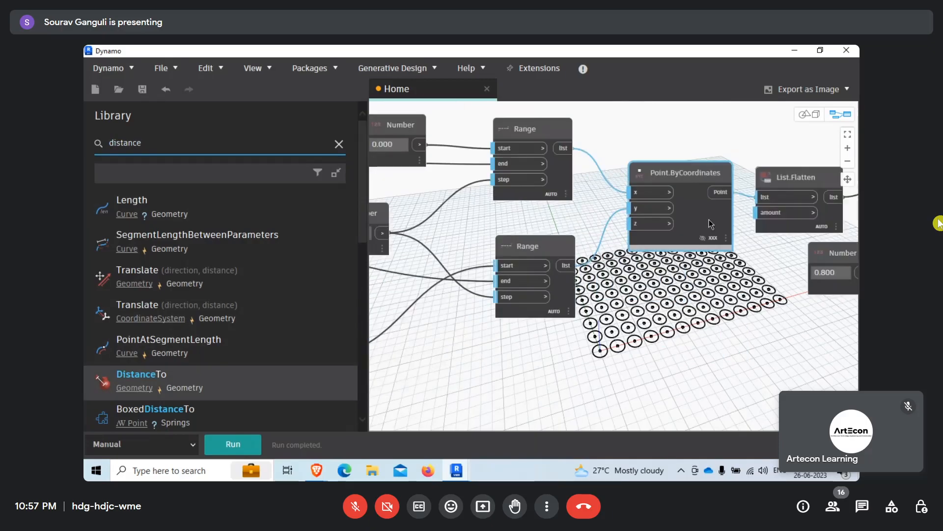
pyautogui.moveTo(770, 327); pyautogui.dragTo(729, 316, button='middle')
pyautogui.scroll(2, 653, 207)
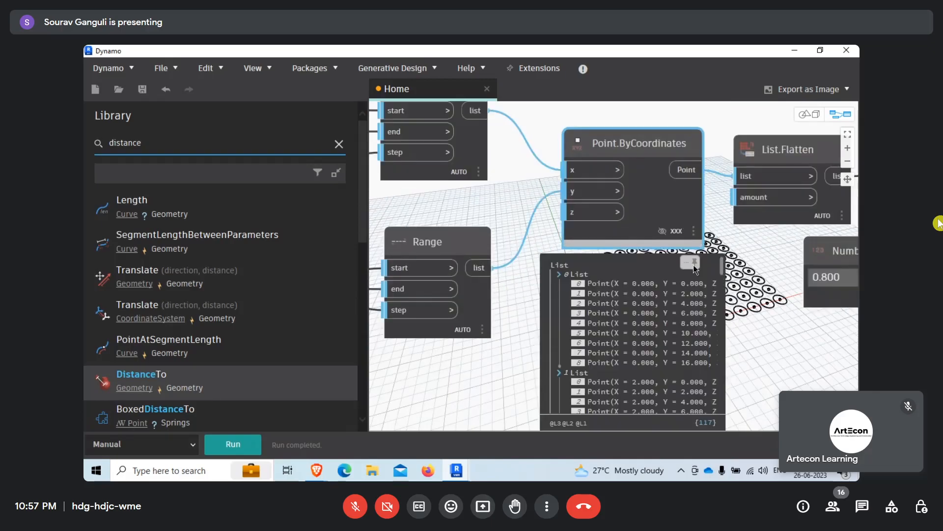
pyautogui.moveTo(838, 211); pyautogui.dragTo(692, 207, button='middle')
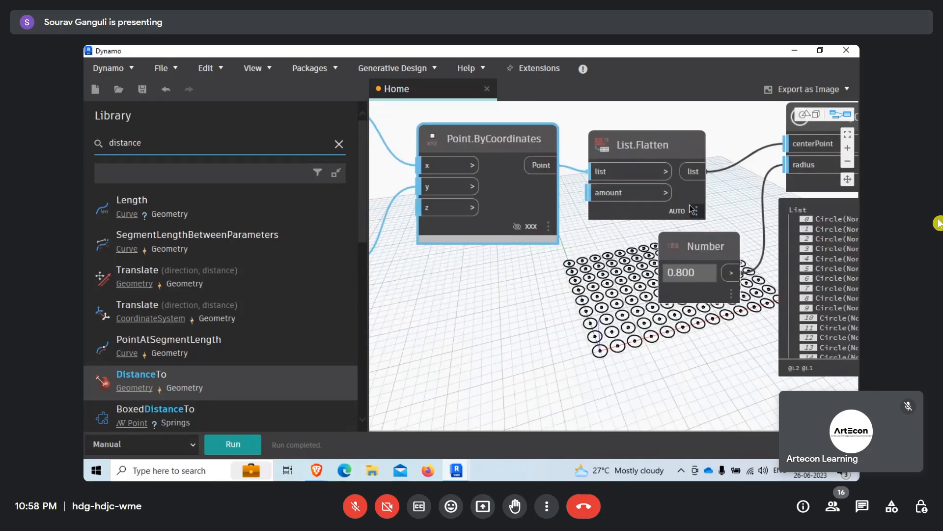
pyautogui.moveTo(675, 205)
pyautogui.moveTo(685, 197); pyautogui.dragTo(671, 195)
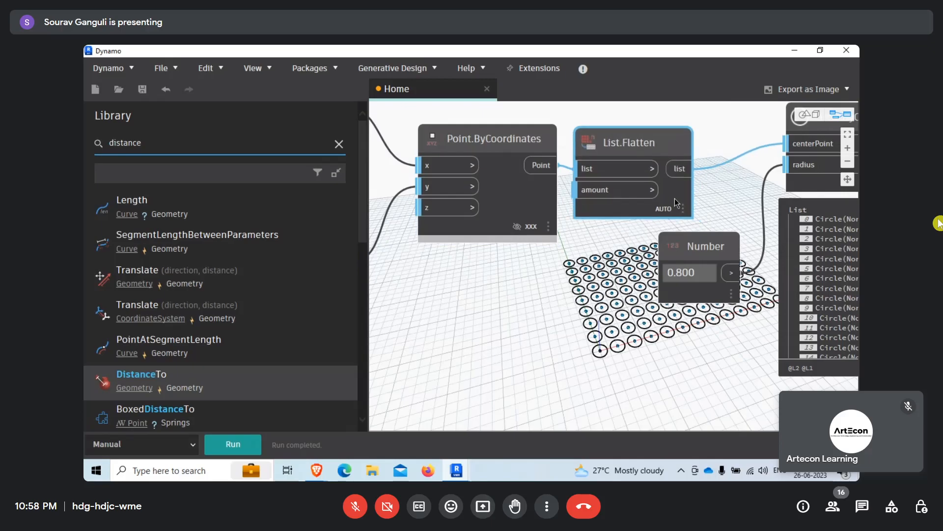
pyautogui.moveTo(732, 234); pyautogui.dragTo(762, 253)
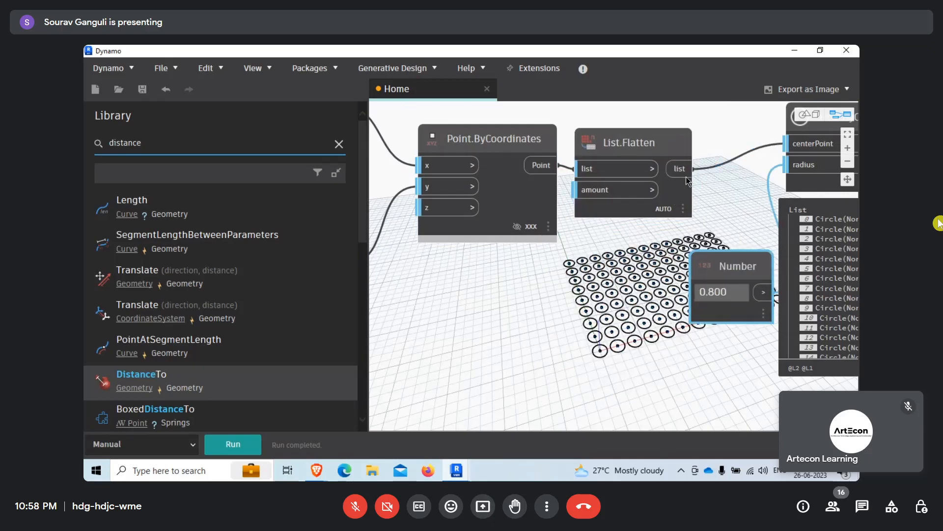
# - Connect List.Flatten's output to the geometry input of Geometry.DistanceTo and the slider-driven point to its other input
pyautogui.scroll(-5, 715, 159)
pyautogui.click(712, 161)
pyautogui.scroll(5, 580, 275)
pyautogui.click(529, 309)
pyautogui.scroll(-2, 527, 302)
pyautogui.scroll(2, 525, 304)
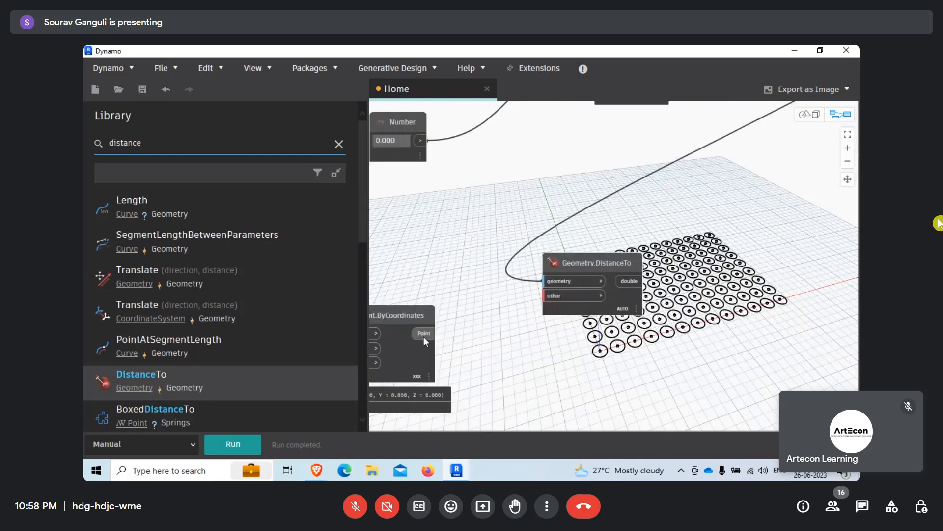
pyautogui.click(424, 334)
pyautogui.click(560, 302)
pyautogui.moveTo(560, 302); pyautogui.dragTo(494, 260, button='middle')
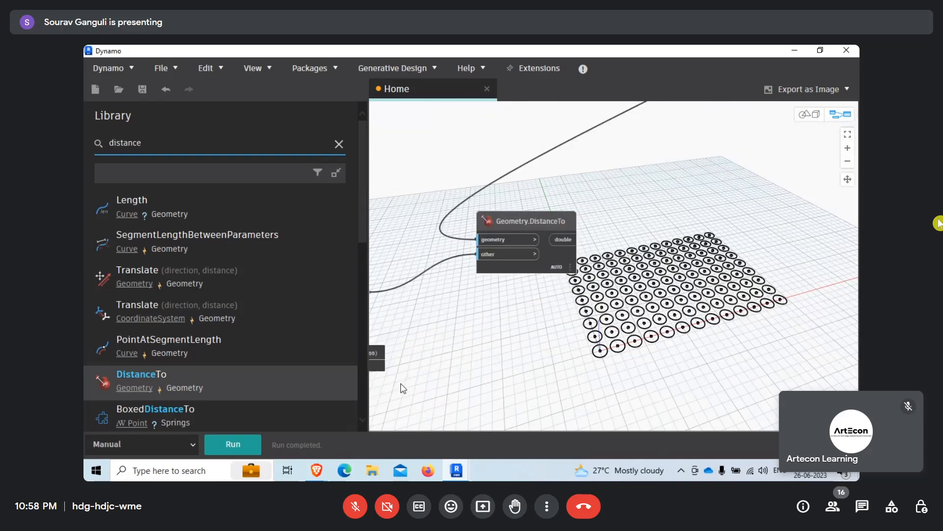
# - Keep the Geometry.DistanceTo output preview open and examine the list of distances from its first to its last entry
pyautogui.click(558, 257)
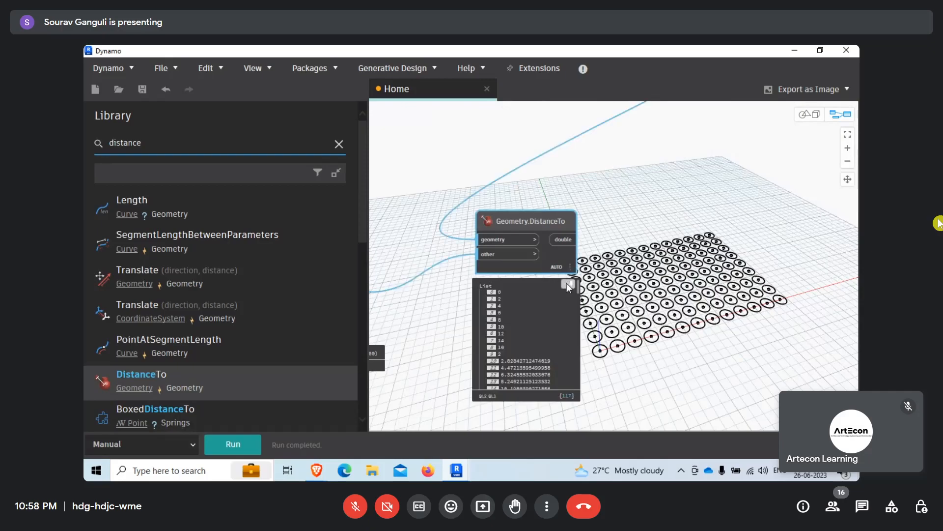
pyautogui.moveTo(571, 334); pyautogui.dragTo(571, 236, button='middle')
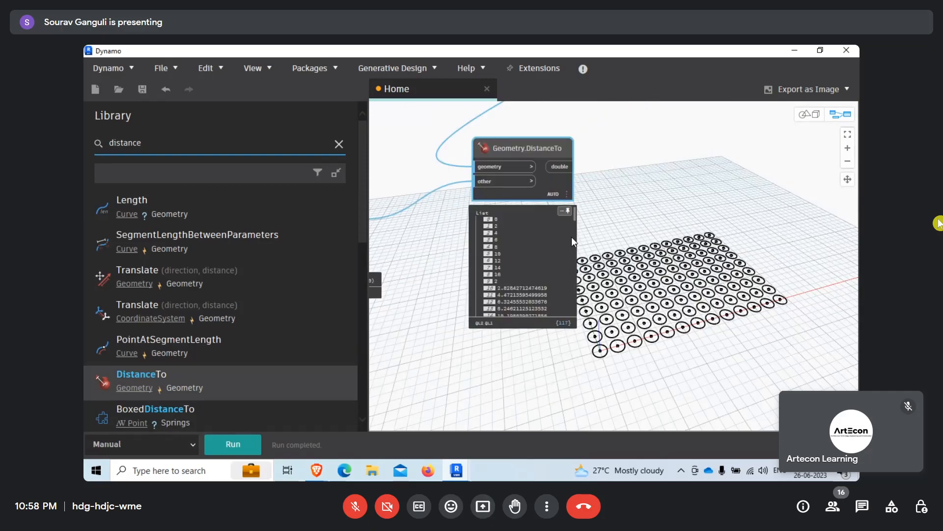
pyautogui.moveTo(574, 216); pyautogui.dragTo(500, 334)
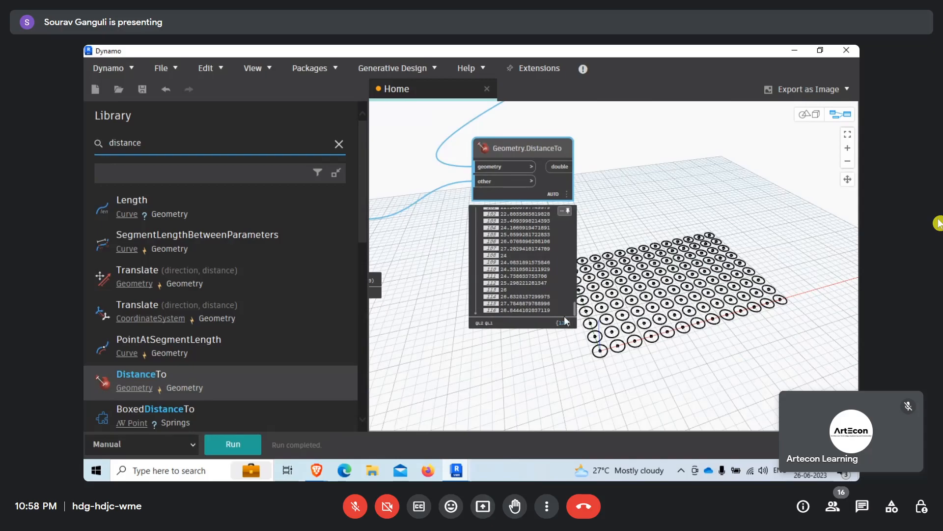
pyautogui.moveTo(575, 317); pyautogui.dragTo(586, 219)
pyautogui.scroll(-6, 586, 218)
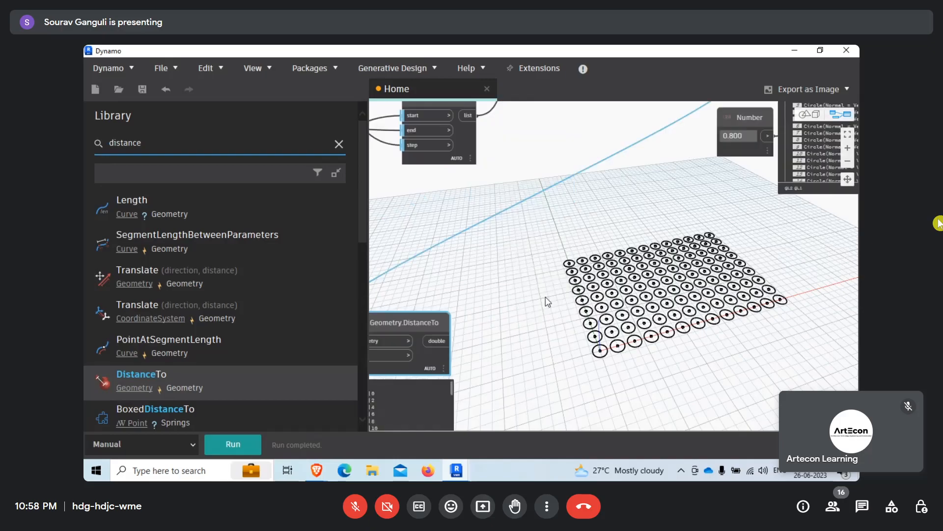
# - Connect the Geometry.DistanceTo output to the distance input of the Curve.ExtrudeAsSolid node
pyautogui.scroll(2, 564, 300)
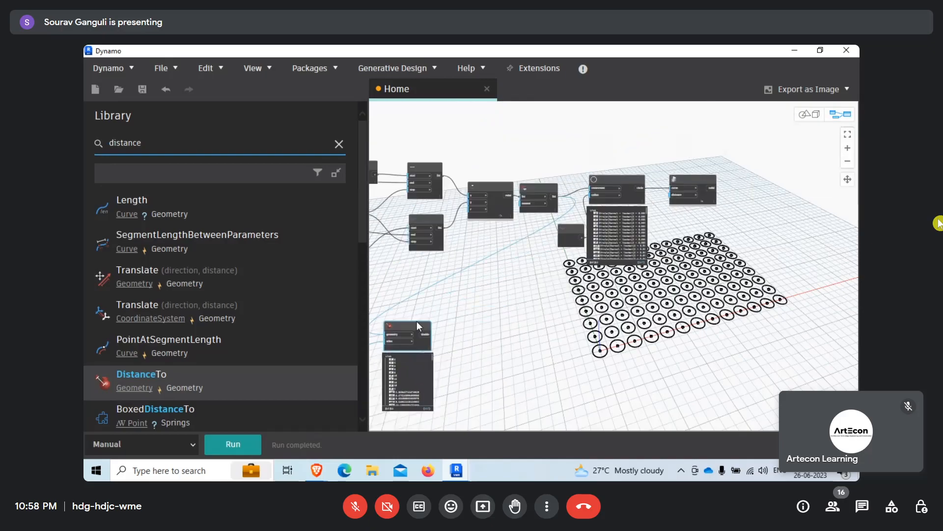
pyautogui.moveTo(417, 324); pyautogui.dragTo(490, 328)
pyautogui.click(498, 343)
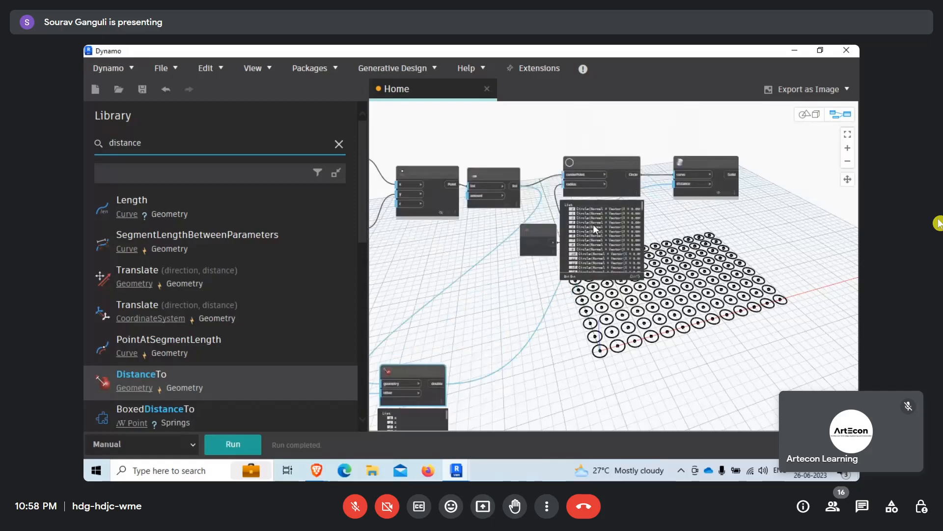
# - Turn on the geometry preview of Curve.ExtrudeAsSolid and run the graph to generate the cylinders
pyautogui.scroll(2, 594, 224)
pyautogui.rightClick(742, 178)
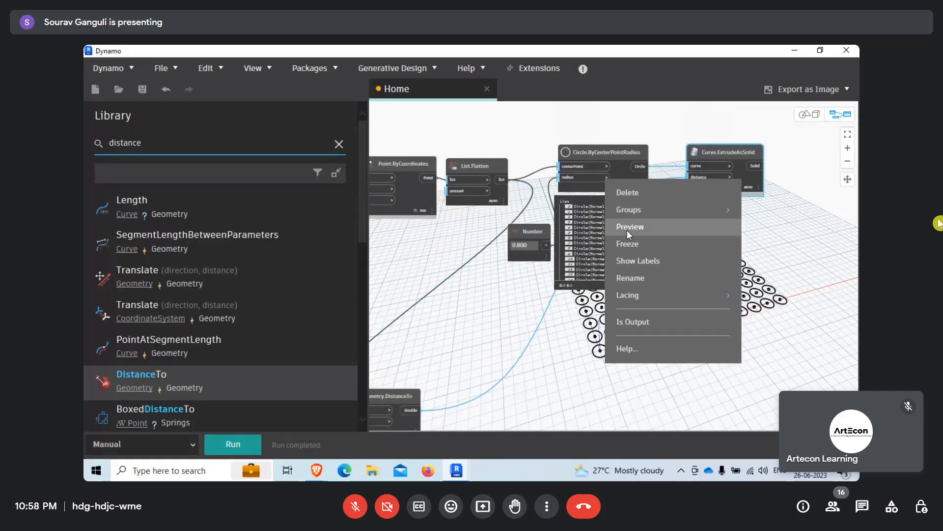
pyautogui.click(637, 236)
pyautogui.moveTo(719, 261); pyautogui.dragTo(625, 209, button='middle')
pyautogui.click(240, 445)
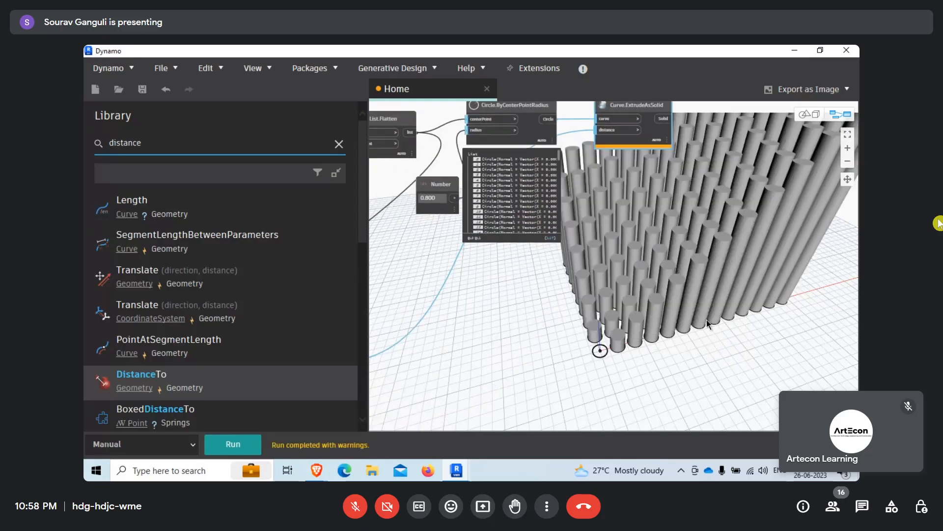
# - Inspect the extruded cylinder grid from several angles in the geometry view and return to the graph view
pyautogui.scroll(-4, 558, 302)
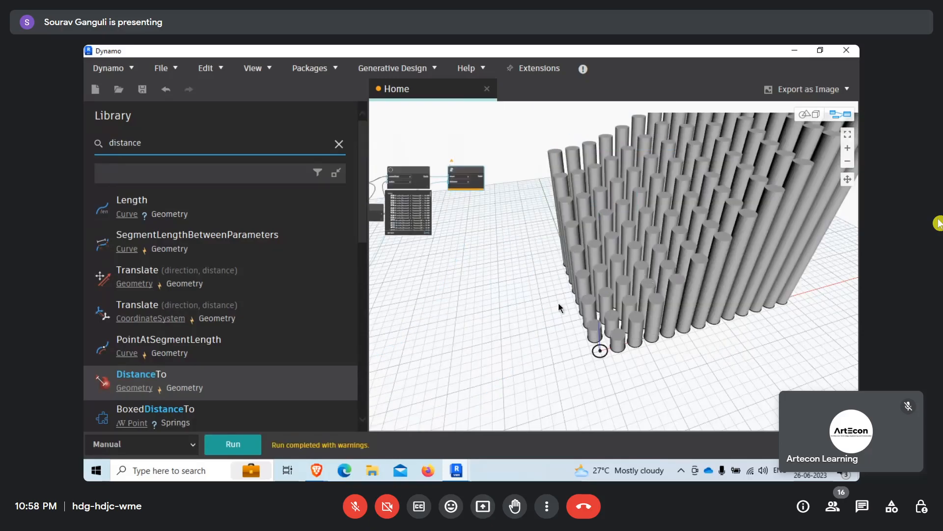
pyautogui.rightClick(584, 302)
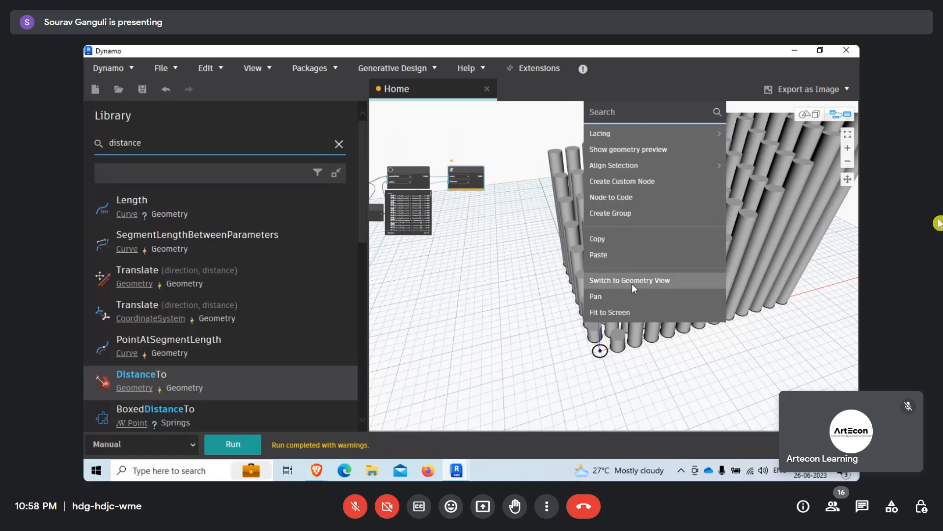
pyautogui.click(632, 284)
pyautogui.scroll(-5, 593, 350)
pyautogui.moveTo(593, 350); pyautogui.dragTo(674, 306, button='right')
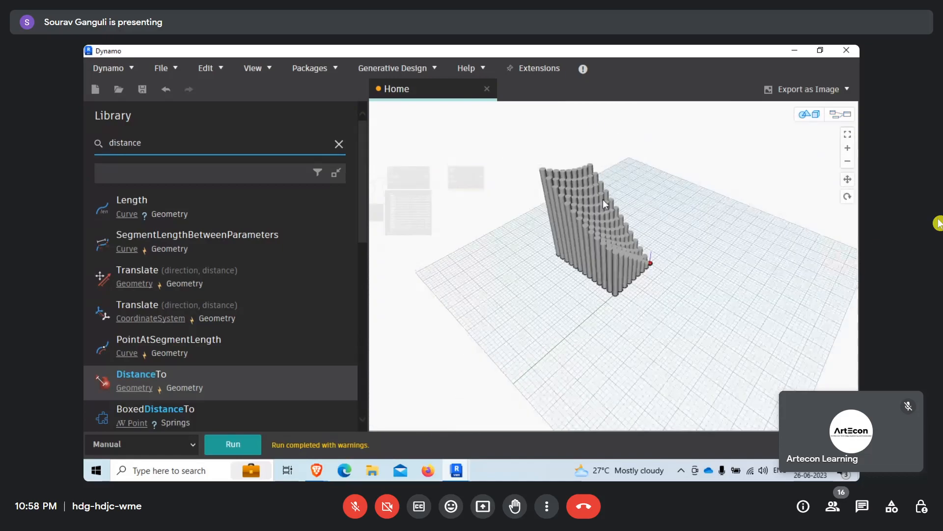
pyautogui.scroll(5, 545, 143)
pyautogui.moveTo(544, 143); pyautogui.dragTo(537, 296, button='right')
pyautogui.rightClick(535, 294)
pyautogui.click(568, 302)
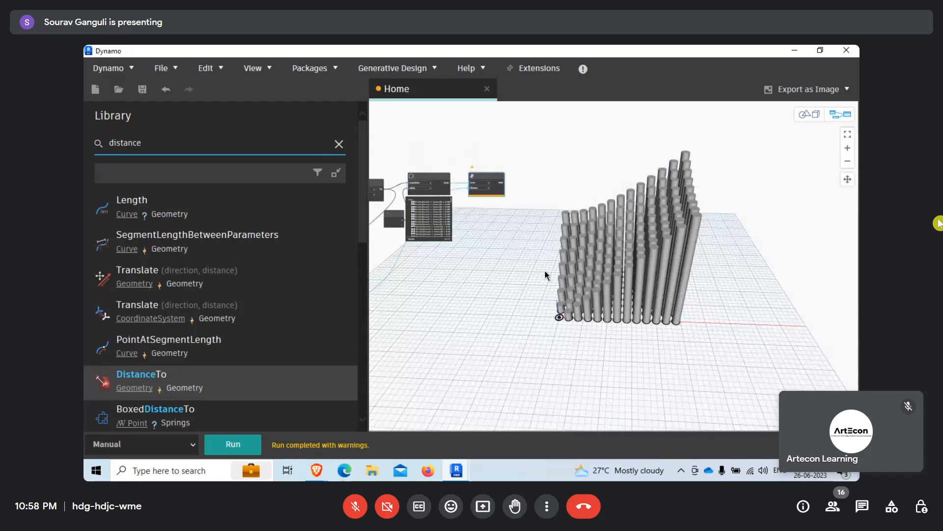
# - Review the node network around Geometry.DistanceTo, its distance list and its link to the extrusion
pyautogui.scroll(2, 619, 253)
pyautogui.moveTo(619, 253); pyautogui.dragTo(762, 219, button='middle')
pyautogui.moveTo(553, 288); pyautogui.dragTo(459, 286, button='middle')
pyautogui.moveTo(562, 329); pyautogui.dragTo(531, 308, button='middle')
pyautogui.scroll(-3, 615, 279)
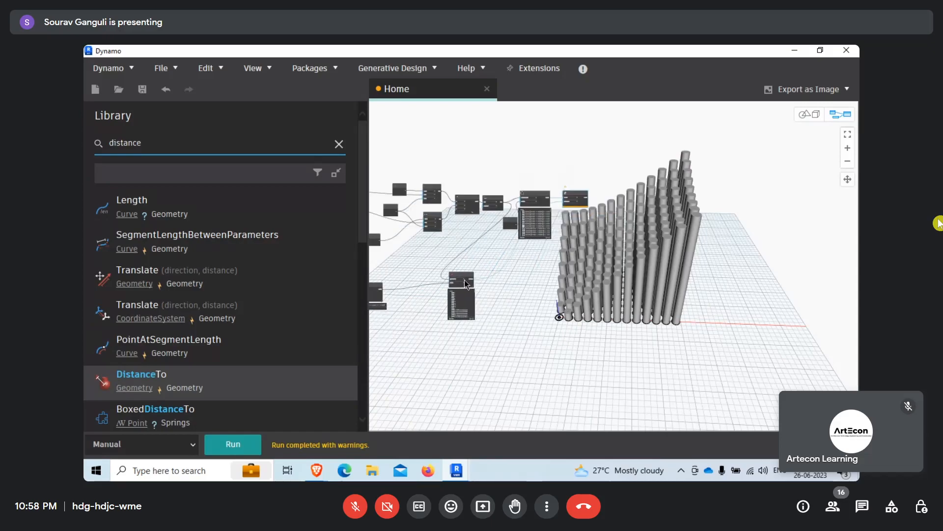
pyautogui.scroll(4, 458, 274)
pyautogui.scroll(2, 489, 296)
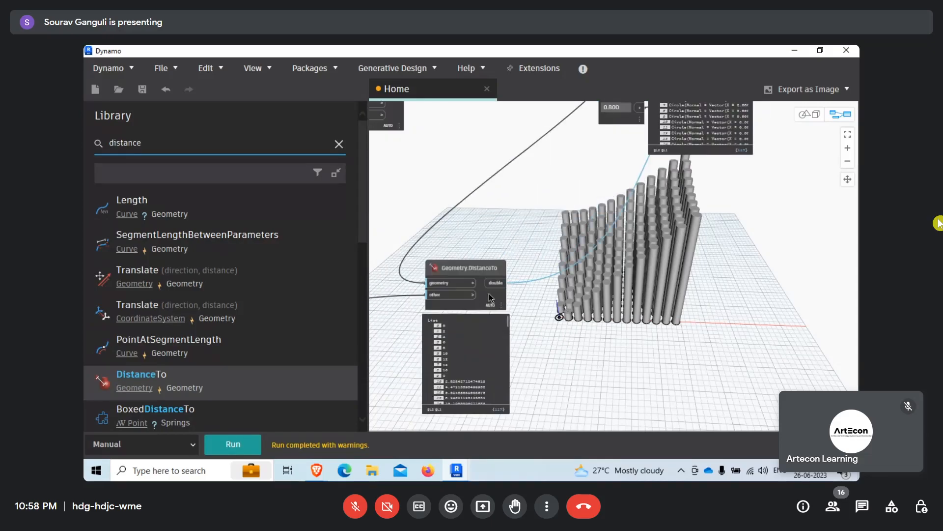
pyautogui.scroll(-3, 489, 296)
pyautogui.scroll(2, 479, 233)
pyautogui.scroll(-2, 615, 249)
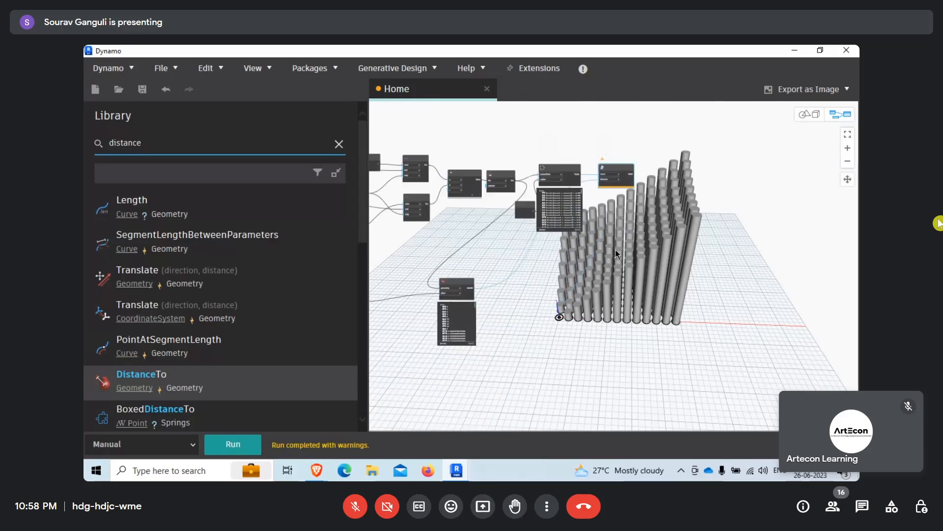
# - Move the circle and extrusion nodes farther from List.Flatten and place the 0.800 Number node closer to the circle node
pyautogui.scroll(3, 615, 249)
pyautogui.moveTo(735, 152); pyautogui.dragTo(624, 180)
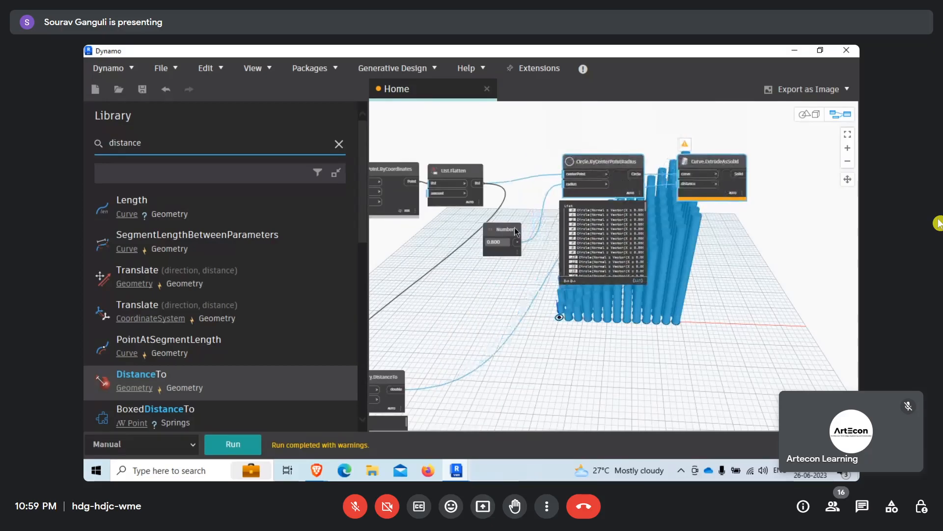
pyautogui.moveTo(514, 227); pyautogui.dragTo(537, 208)
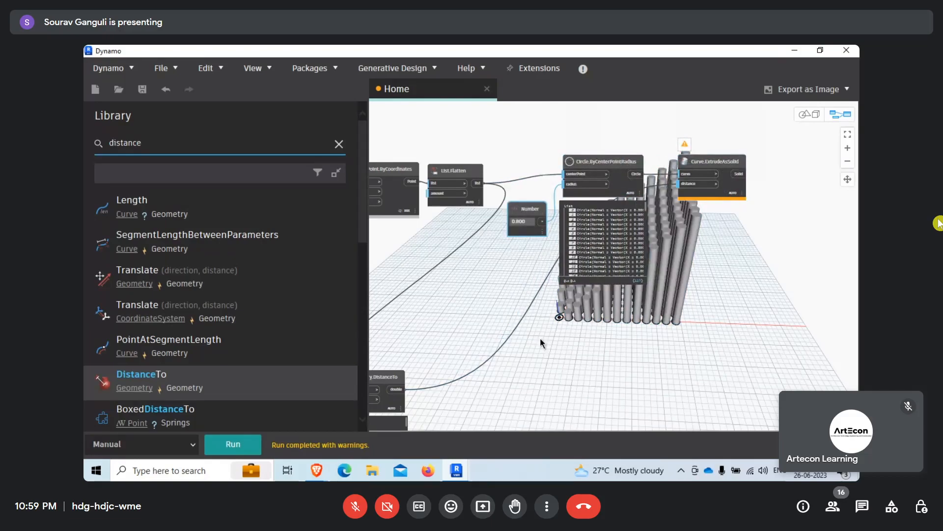
# - Search the library for "max" and add a List.MaximumItem node to the graph
pyautogui.moveTo(540, 337); pyautogui.dragTo(568, 290, button='middle')
pyautogui.moveTo(543, 355); pyautogui.dragTo(569, 328, button='middle')
pyautogui.moveTo(490, 337); pyautogui.dragTo(510, 342, button='middle')
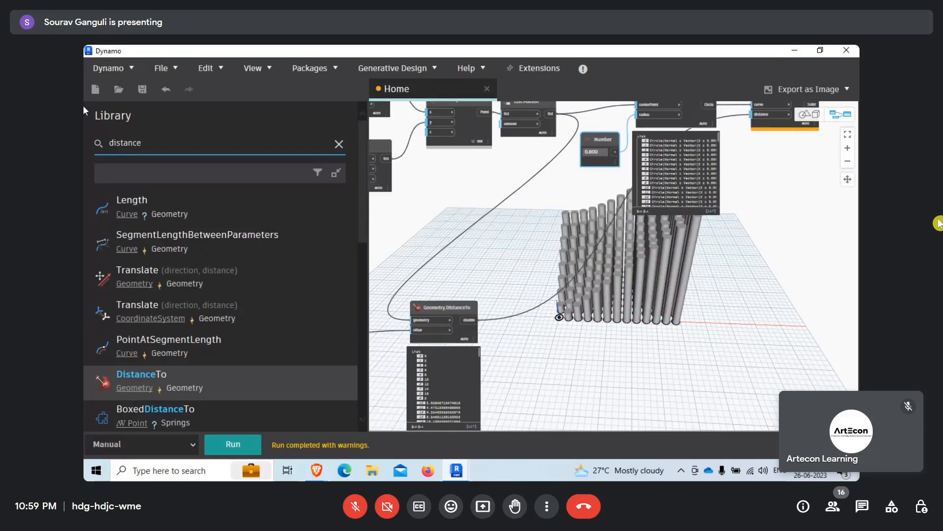
pyautogui.doubleClick(154, 143)
pyautogui.write('max')
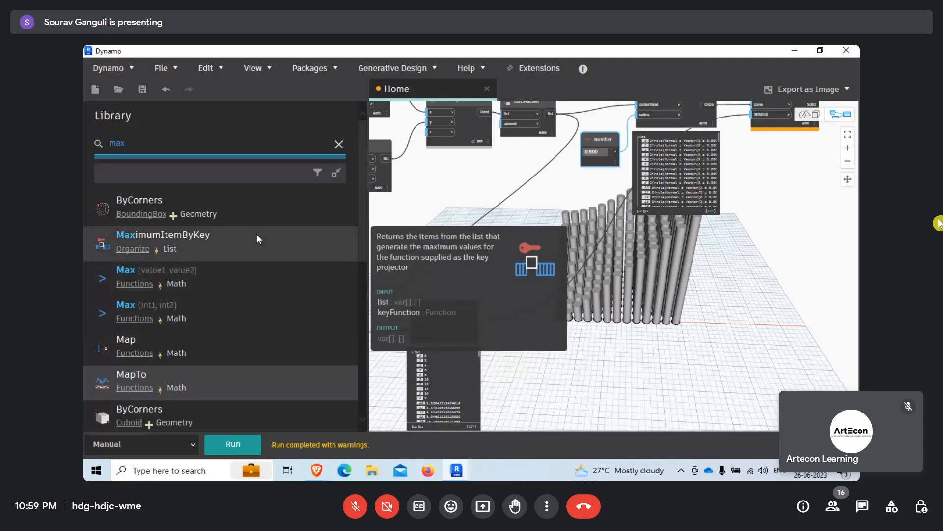
pyautogui.scroll(-5, 219, 190)
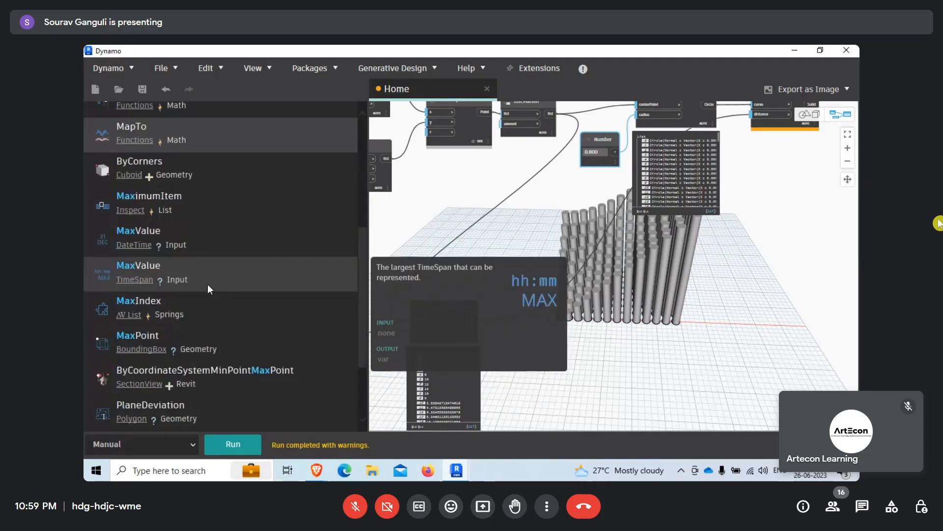
pyautogui.click(231, 194)
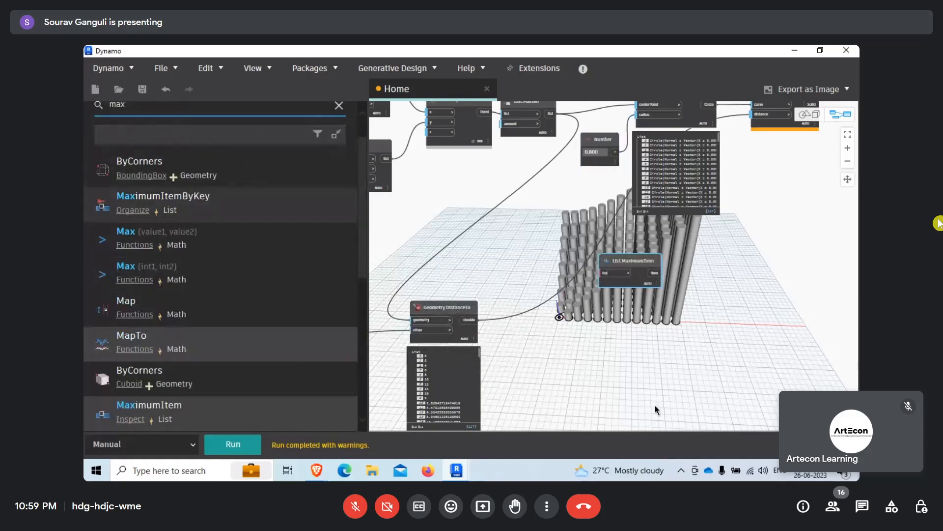
# - Place List.MaximumItem near Geometry.DistanceTo, connect the distances to its list input, and run the graph
pyautogui.moveTo(568, 359); pyautogui.dragTo(530, 358, button='middle')
pyautogui.scroll(4, 521, 370)
pyautogui.scroll(-3, 575, 266)
pyautogui.moveTo(646, 175); pyautogui.dragTo(571, 317)
pyautogui.scroll(3, 520, 332)
pyautogui.moveTo(466, 189); pyautogui.dragTo(583, 332)
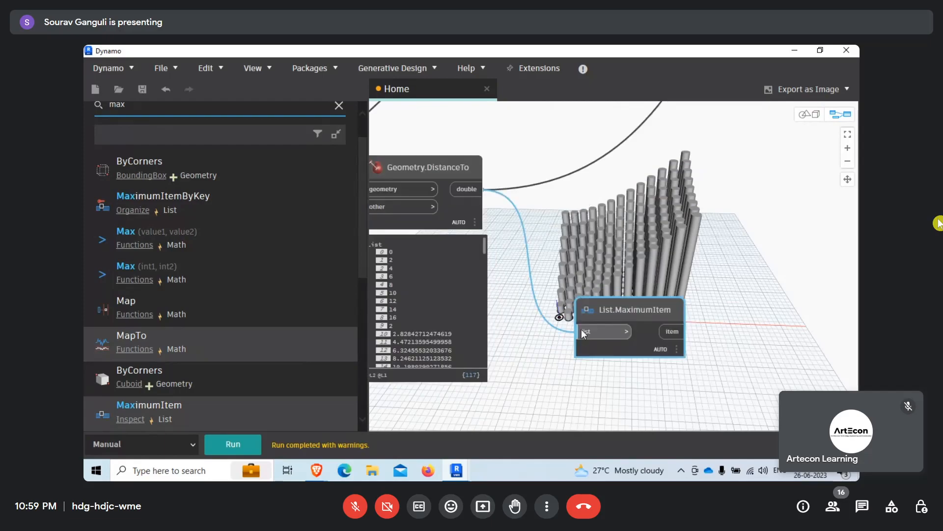
pyautogui.moveTo(581, 330); pyautogui.dragTo(567, 322, button='middle')
pyautogui.click(234, 452)
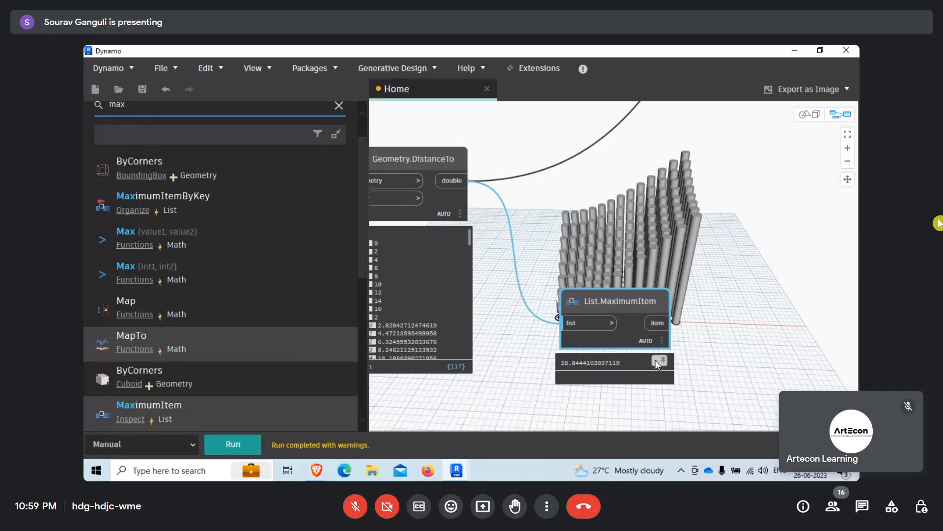
# - Search the library for "divide", add the / operator node and place it beyond List.MaximumItem
pyautogui.moveTo(621, 189); pyautogui.dragTo(673, 253, button='middle')
pyautogui.scroll(1, 184, 125)
pyautogui.moveTo(148, 144); pyautogui.dragTo(91, 153)
pyautogui.write('devid')
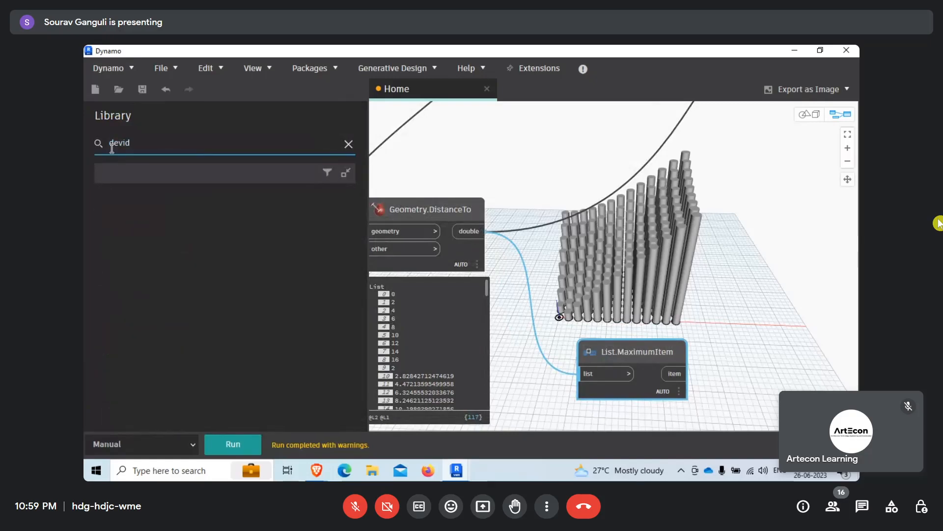
pyautogui.moveTo(130, 143); pyautogui.dragTo(115, 145)
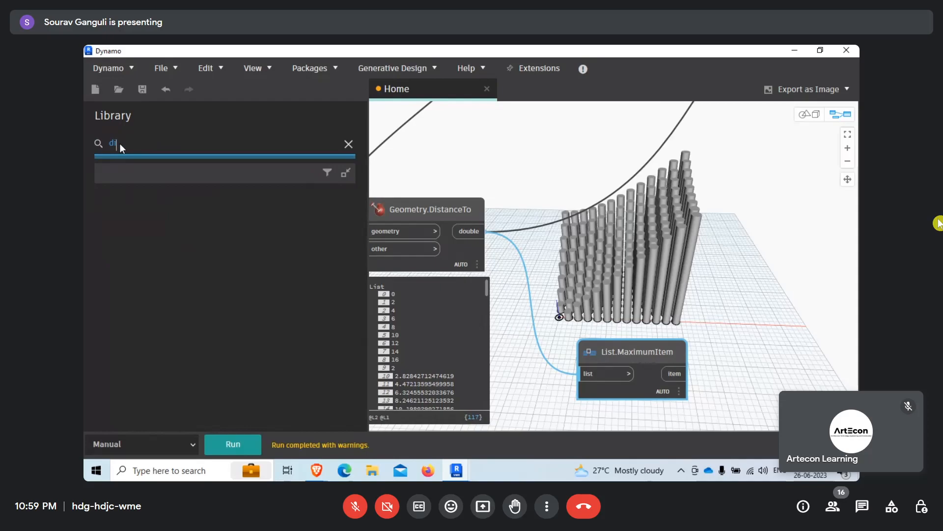
pyautogui.write('ivide')
pyautogui.click(172, 199)
pyautogui.moveTo(640, 272); pyautogui.dragTo(763, 275)
# - Connect the maximum item to the division node's x and the distances to its y, and run the graph
pyautogui.moveTo(681, 374); pyautogui.dragTo(727, 294)
pyautogui.moveTo(614, 351); pyautogui.dragTo(561, 268)
pyautogui.click(470, 231)
pyautogui.click(732, 313)
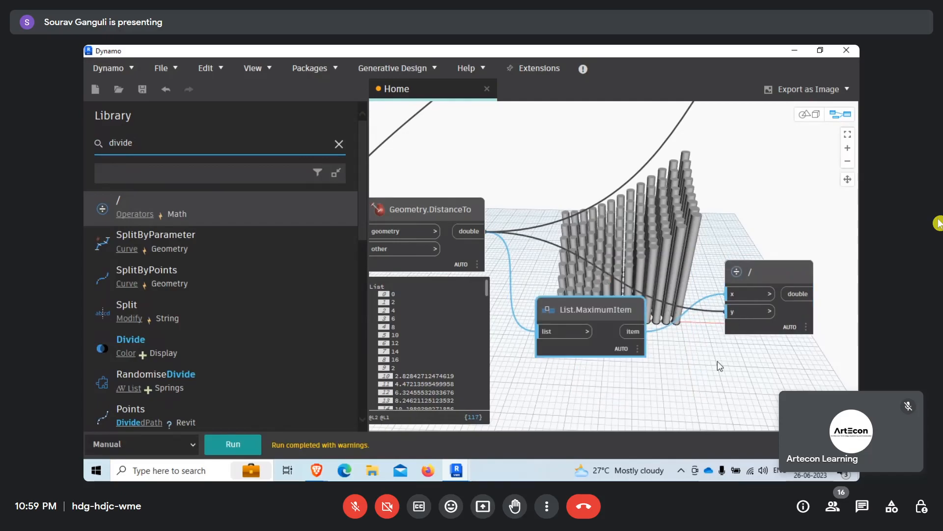
pyautogui.moveTo(719, 367); pyautogui.dragTo(570, 340, button='middle')
pyautogui.click(233, 444)
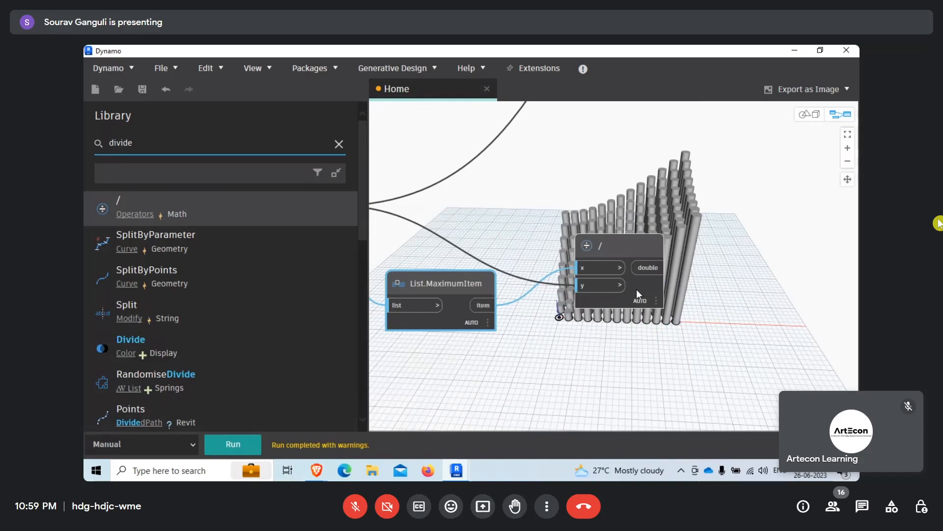
pyautogui.click(657, 321)
# - Rearrange the Geometry.DistanceTo, List.MaximumItem and division nodes so their wires and previews are easy to follow
pyautogui.moveTo(677, 394); pyautogui.dragTo(739, 349, button='middle')
pyautogui.scroll(-2, 611, 347)
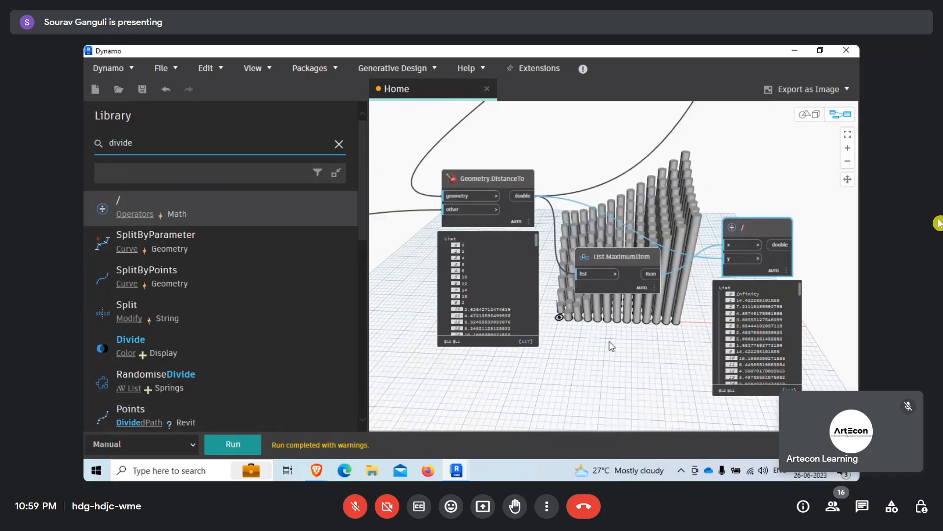
pyautogui.scroll(1, 579, 361)
pyautogui.moveTo(497, 194); pyautogui.dragTo(455, 220)
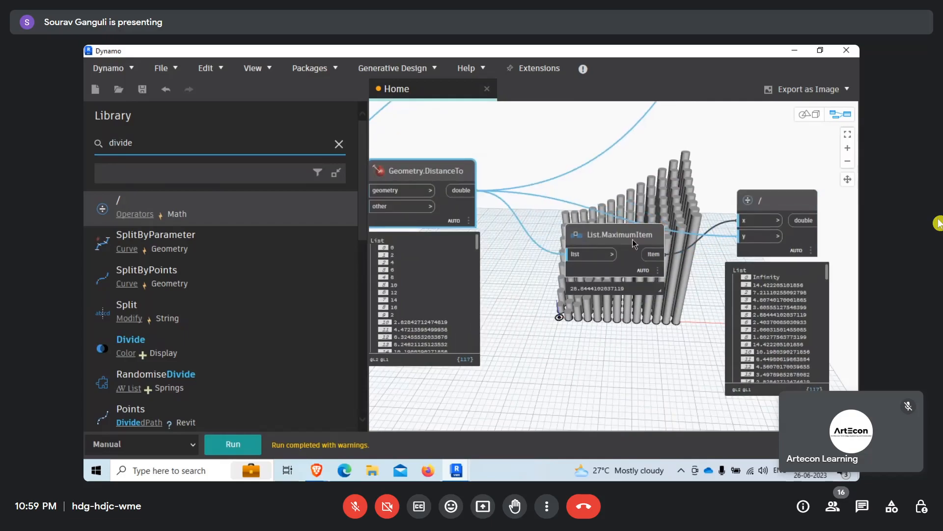
pyautogui.moveTo(632, 240); pyautogui.dragTo(595, 283)
pyautogui.moveTo(760, 207); pyautogui.dragTo(699, 219)
pyautogui.moveTo(611, 279); pyautogui.dragTo(591, 287)
# - Examine the division node's output list from end to end against the distance list
pyautogui.moveTo(765, 282); pyautogui.dragTo(764, 399)
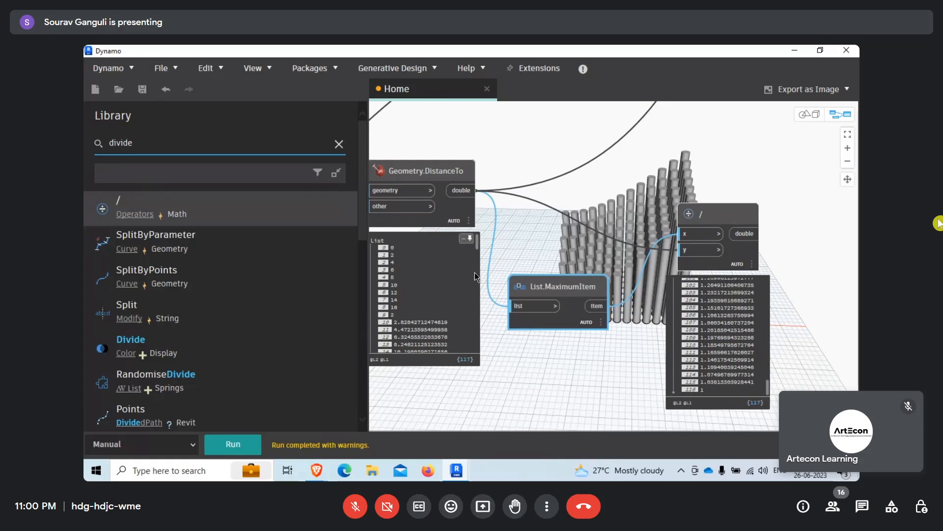
pyautogui.moveTo(485, 279); pyautogui.dragTo(504, 286, button='middle')
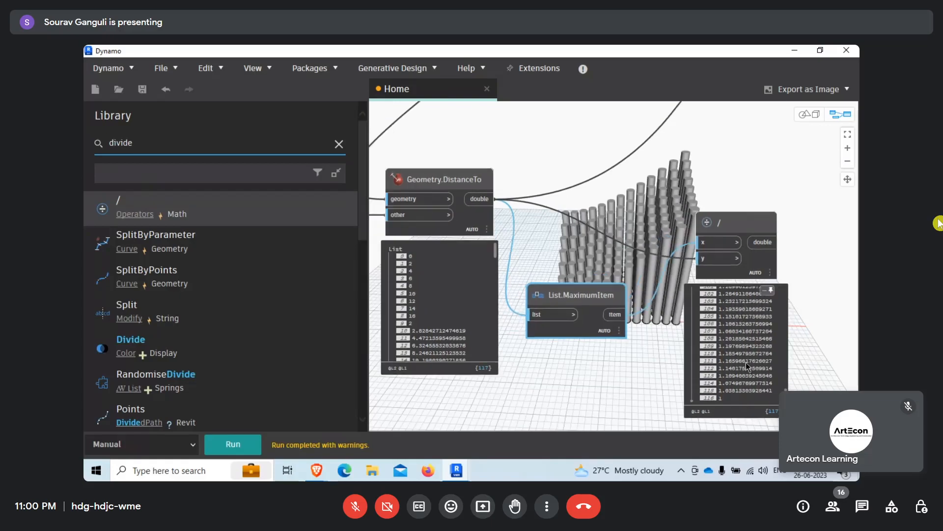
pyautogui.moveTo(787, 389); pyautogui.dragTo(795, 293)
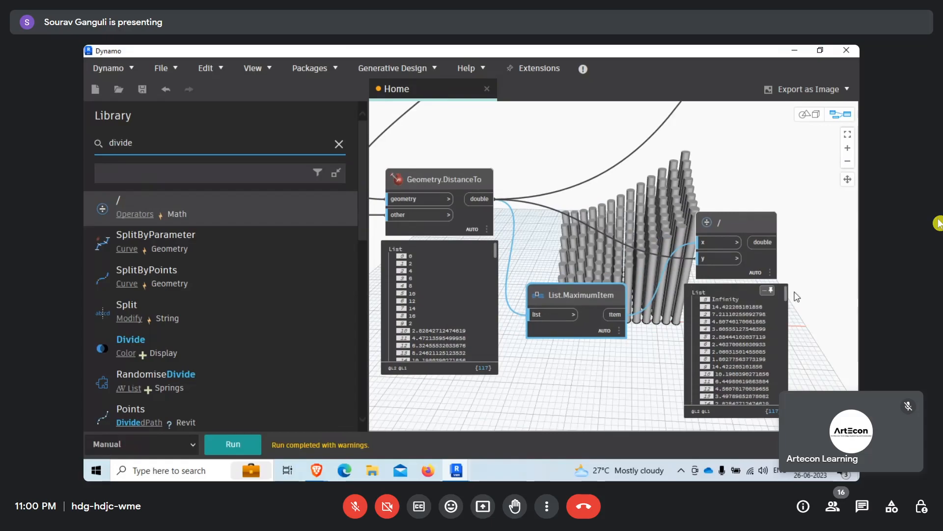
pyautogui.moveTo(771, 199); pyautogui.dragTo(726, 229, button='middle')
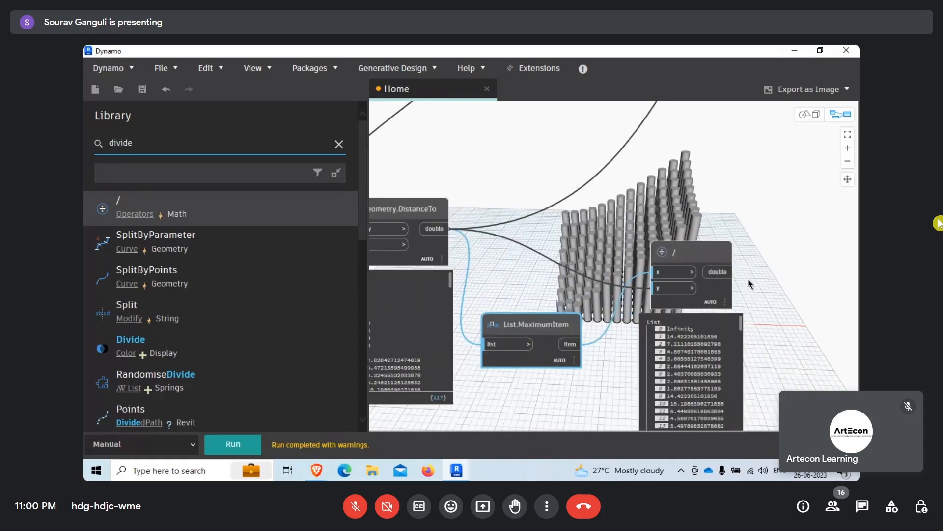
# - Clear the library search text
pyautogui.moveTo(225, 145); pyautogui.dragTo(83, 147)
pyautogui.moveTo(157, 144); pyautogui.dragTo(83, 148)
pyautogui.press('BackSpace')
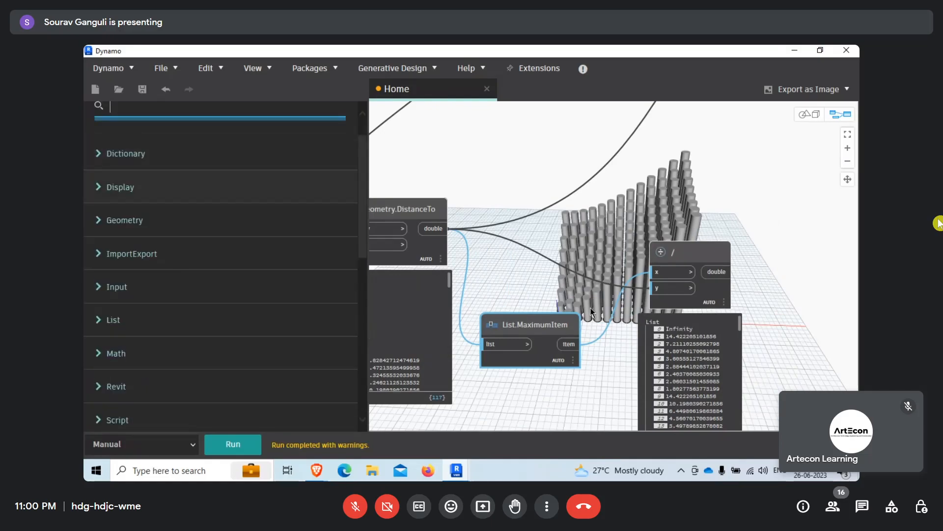
# - Move List.MaximumItem lower between its neighbours and bring the division node slightly closer to it
pyautogui.scroll(-3, 590, 295)
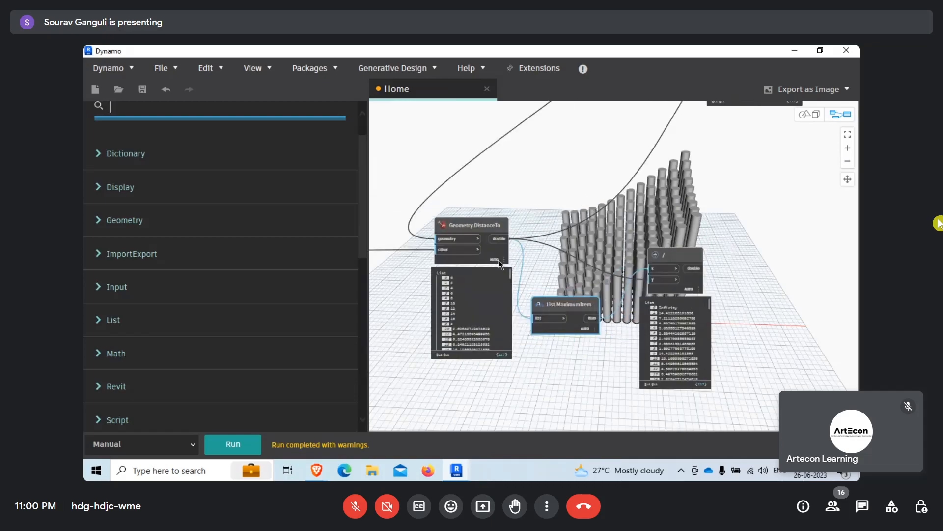
pyautogui.scroll(3, 482, 260)
pyautogui.moveTo(604, 322); pyautogui.dragTo(587, 355)
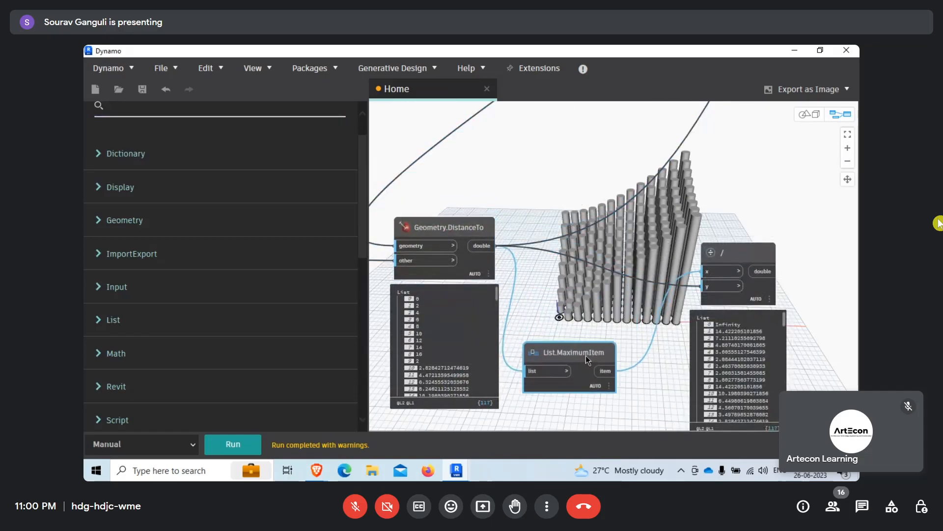
pyautogui.moveTo(731, 267); pyautogui.dragTo(709, 265)
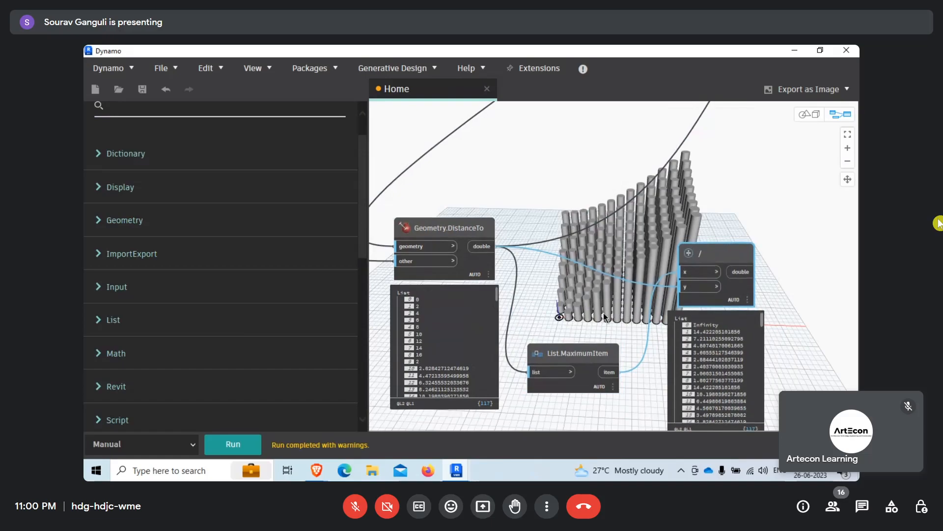
# - Add a List.ReplaceItemAtIndex node beside the division node and feed the division result into its list input
pyautogui.moveTo(603, 312); pyautogui.dragTo(557, 323, button='middle')
pyautogui.scroll(3, 727, 304)
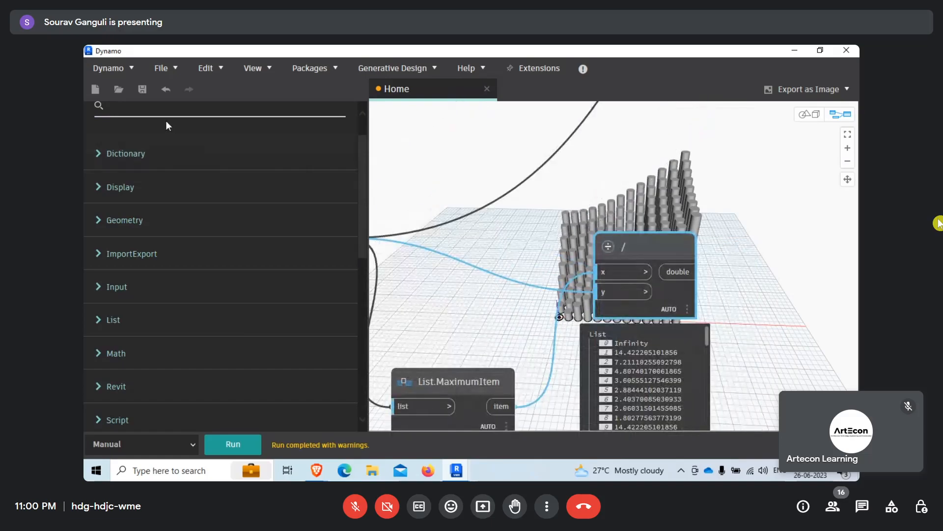
pyautogui.scroll(2, 162, 126)
pyautogui.click(146, 147)
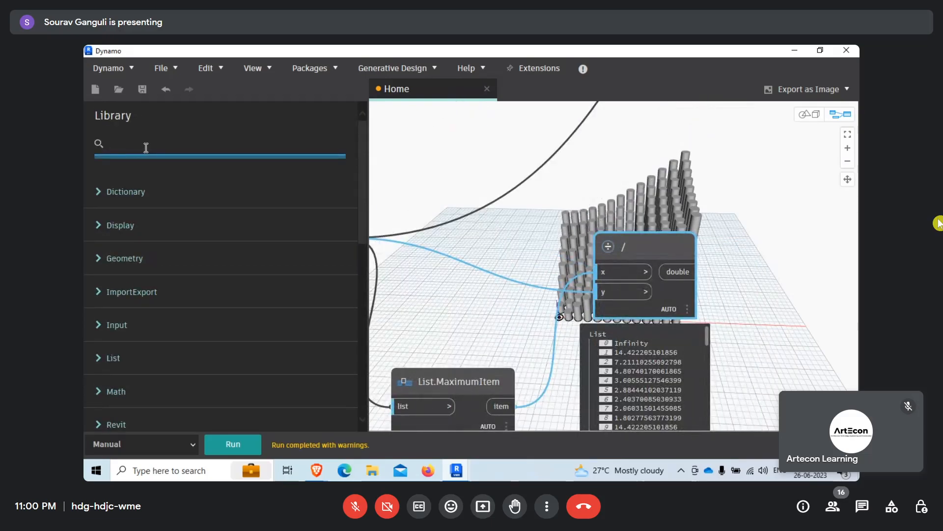
pyautogui.write('numb')
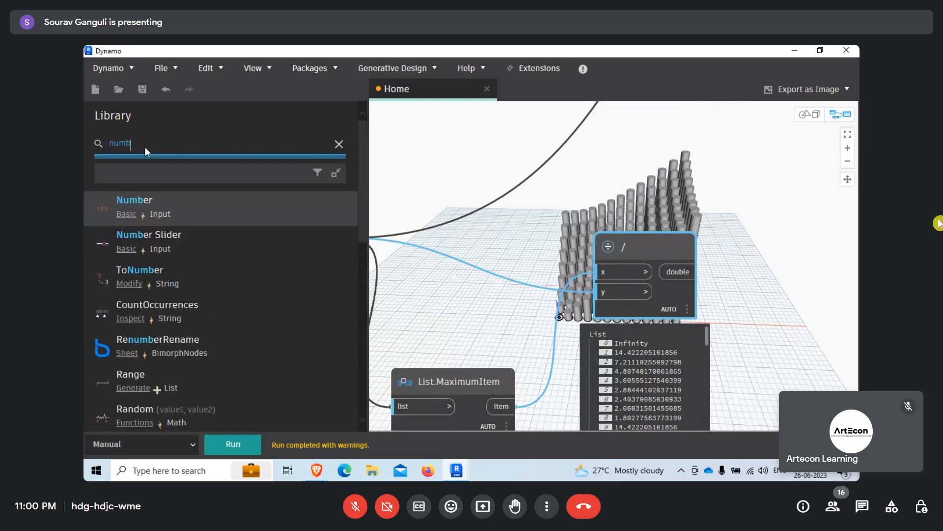
pyautogui.moveTo(150, 145); pyautogui.dragTo(96, 146)
pyautogui.press('BackSpace')
pyautogui.write('rep')
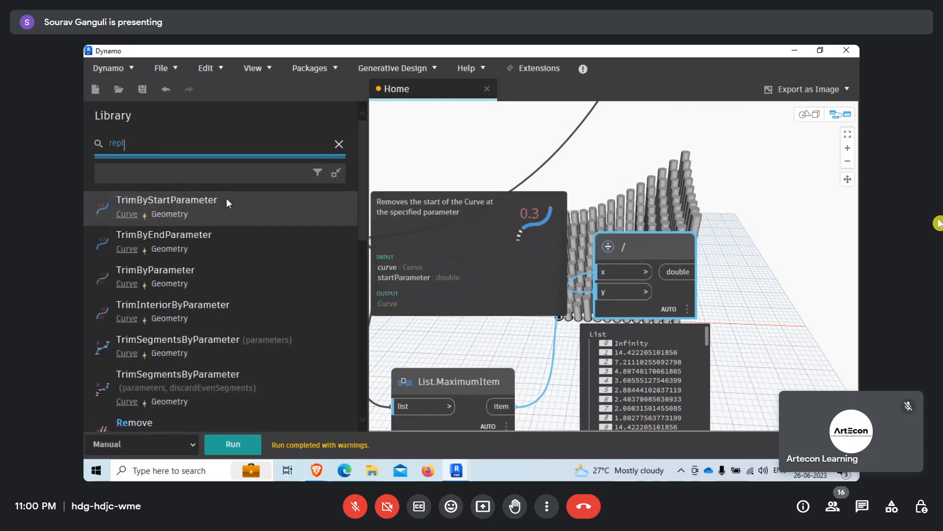
pyautogui.write('l')
pyautogui.press('Return')
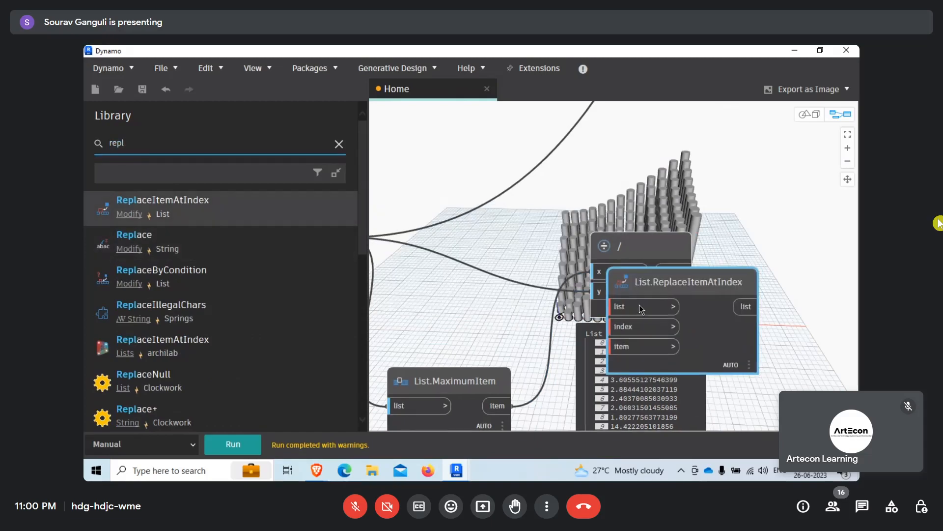
pyautogui.moveTo(523, 248); pyautogui.dragTo(651, 276)
# - Add a Number node with value 0 and connect it to the index input of List.ReplaceItemAtIndex
pyautogui.click(215, 143)
pyautogui.hotkey('ctrl', 'a')
pyautogui.write('number')
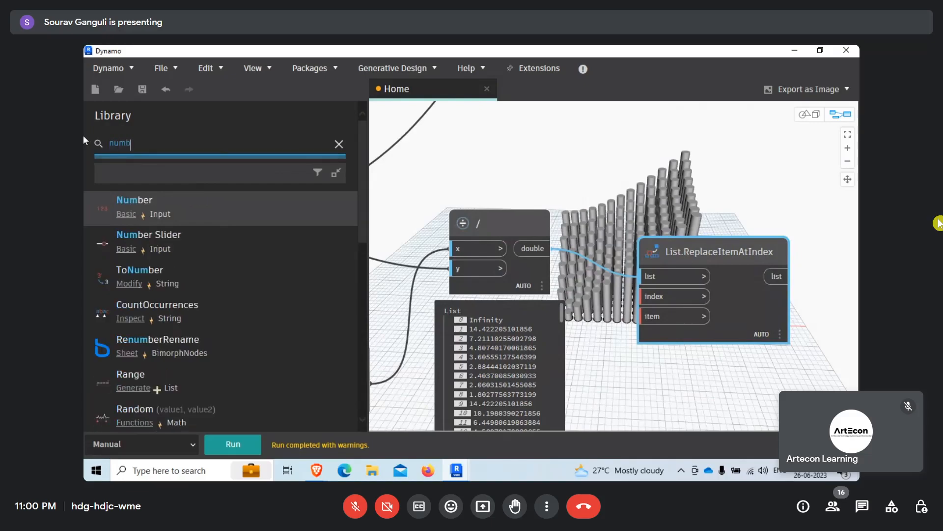
pyautogui.click(203, 205)
pyautogui.moveTo(675, 301); pyautogui.dragTo(649, 298)
pyautogui.moveTo(648, 299); pyautogui.dragTo(612, 244, button='middle')
pyautogui.moveTo(724, 269); pyautogui.dragTo(798, 280)
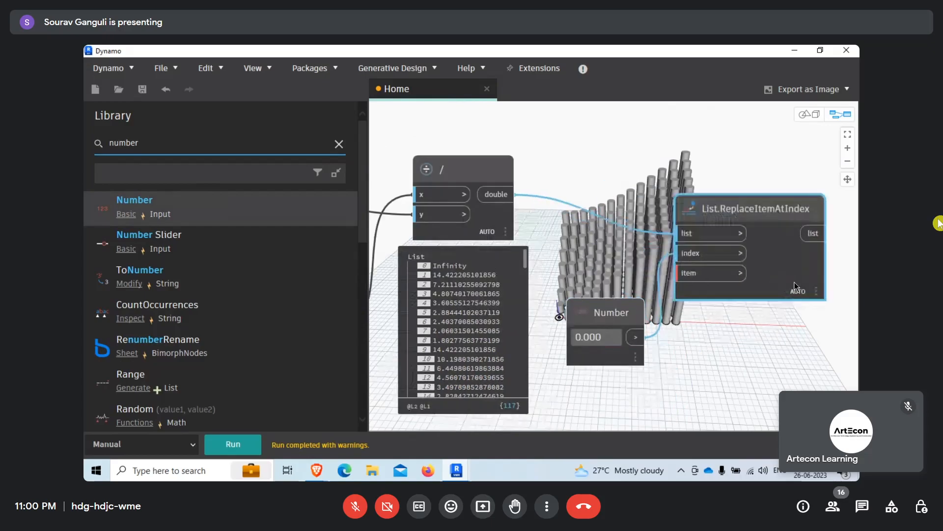
# - Duplicate the zero-valued Number node, connect the copy to the item input, and position both Number nodes clear of the wires
pyautogui.moveTo(617, 319); pyautogui.dragTo(606, 317)
pyautogui.click(726, 387)
pyautogui.hotkey('ctrl', 'v')
pyautogui.moveTo(685, 329); pyautogui.dragTo(653, 384)
pyautogui.moveTo(684, 423); pyautogui.dragTo(688, 275)
pyautogui.click(612, 311)
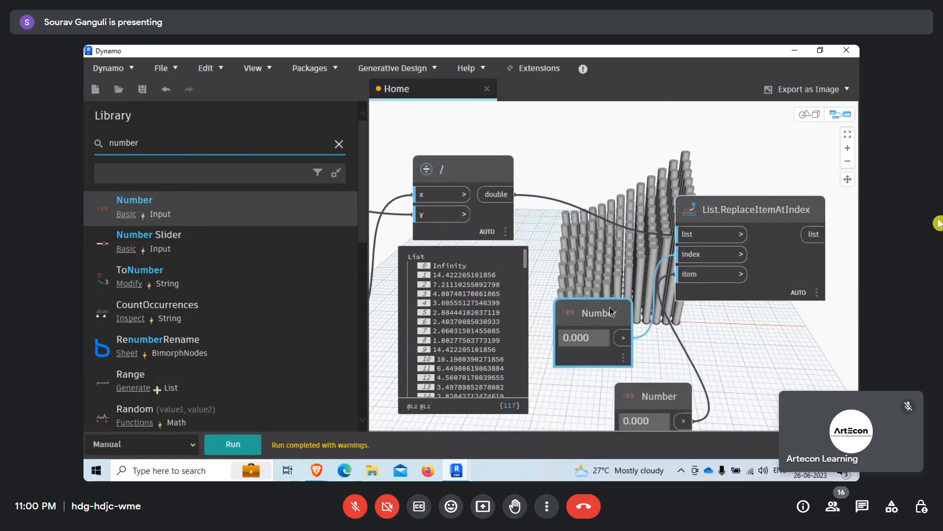
pyautogui.moveTo(611, 312); pyautogui.dragTo(596, 268)
# - Run the graph, move List.ReplaceItemAtIndex away from the Number nodes, and check its output list and warning
pyautogui.click(232, 444)
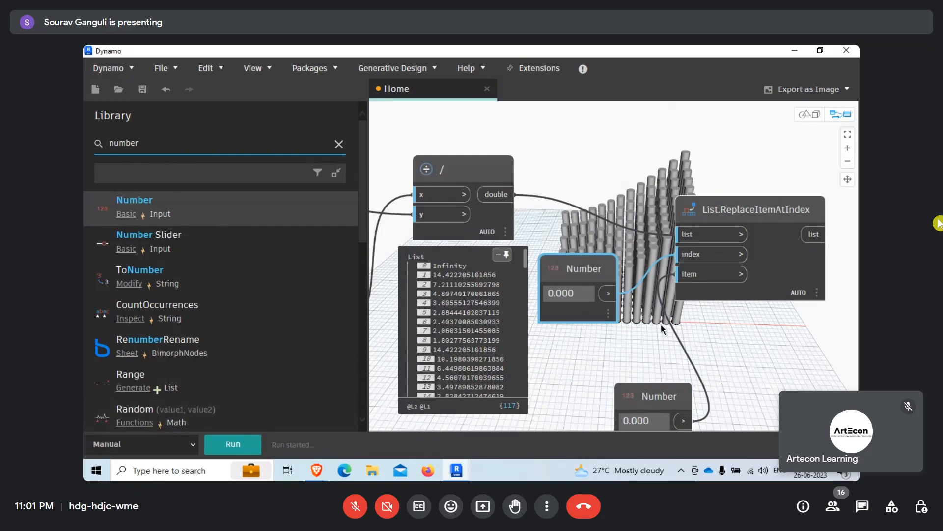
pyautogui.moveTo(708, 336); pyautogui.dragTo(565, 306, button='middle')
pyautogui.moveTo(668, 303)
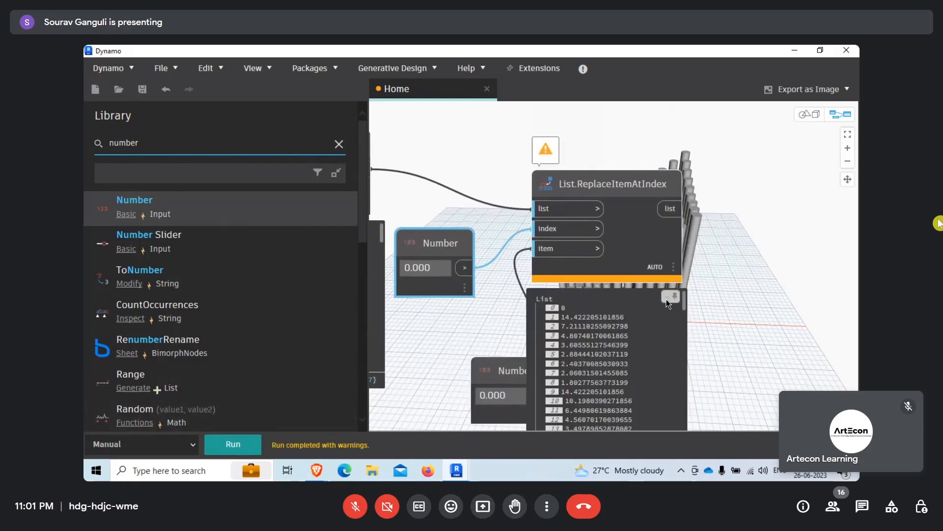
pyautogui.moveTo(646, 256); pyautogui.dragTo(694, 284)
pyautogui.moveTo(607, 184)
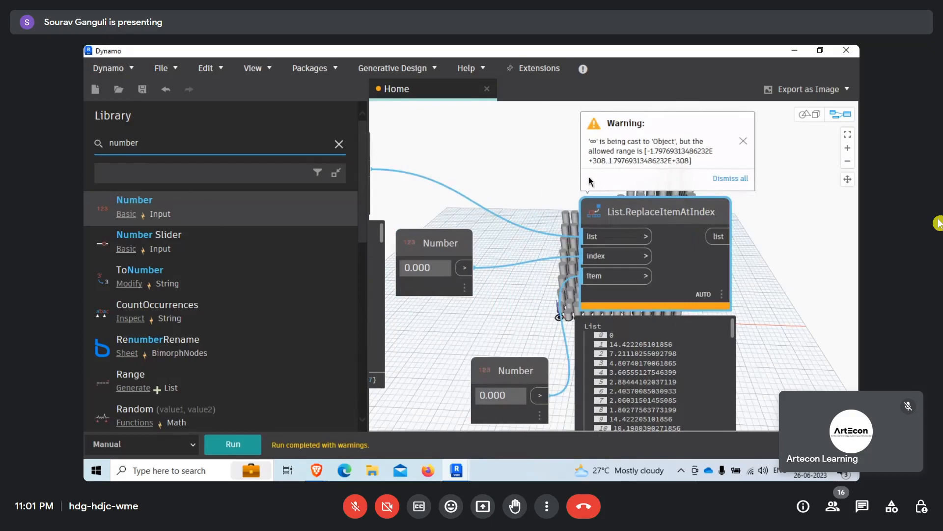
pyautogui.click(546, 168)
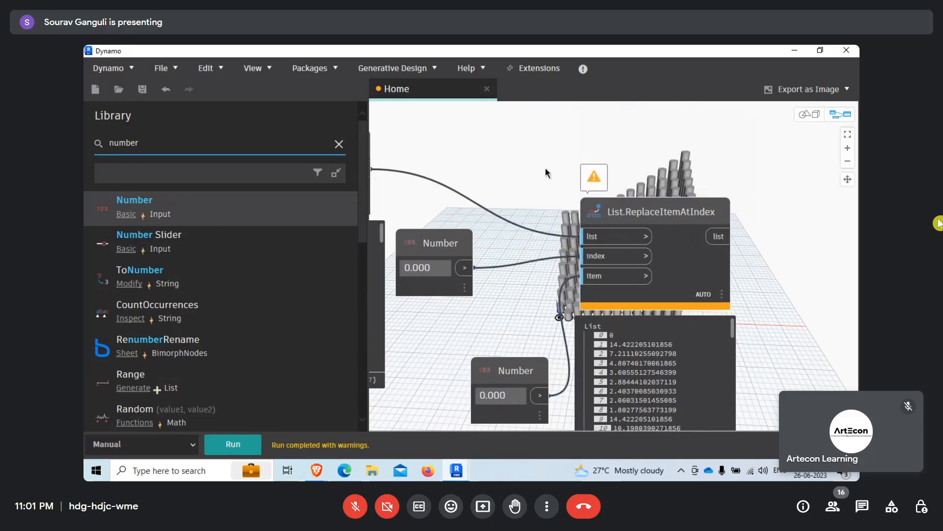
# - Rearrange the division, Number and List.ReplaceItemAtIndex nodes into a compact row with the two Number nodes stacked between them
pyautogui.scroll(-5, 555, 157)
pyautogui.moveTo(605, 209); pyautogui.dragTo(638, 251, button='middle')
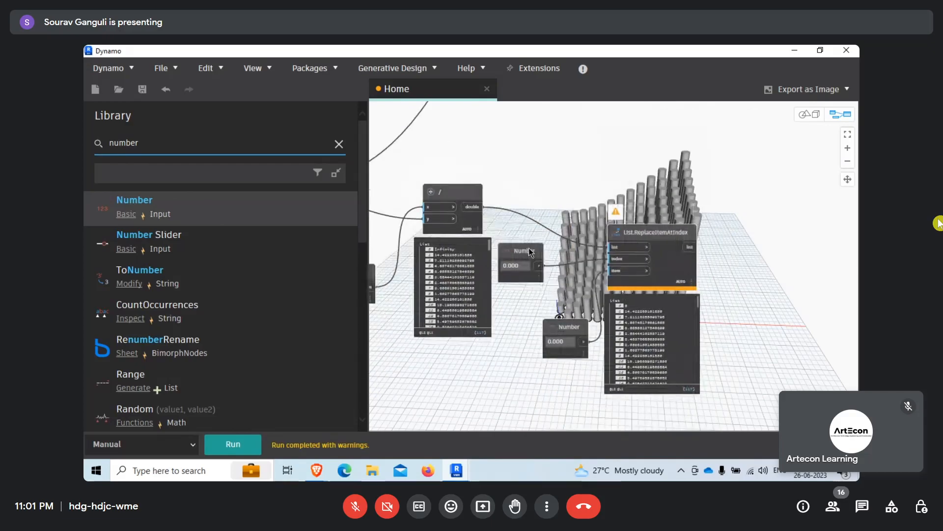
pyautogui.moveTo(531, 253); pyautogui.dragTo(544, 290)
pyautogui.moveTo(569, 327); pyautogui.dragTo(533, 343)
pyautogui.moveTo(521, 239); pyautogui.dragTo(526, 273, button='middle')
pyautogui.moveTo(475, 253); pyautogui.dragTo(465, 320)
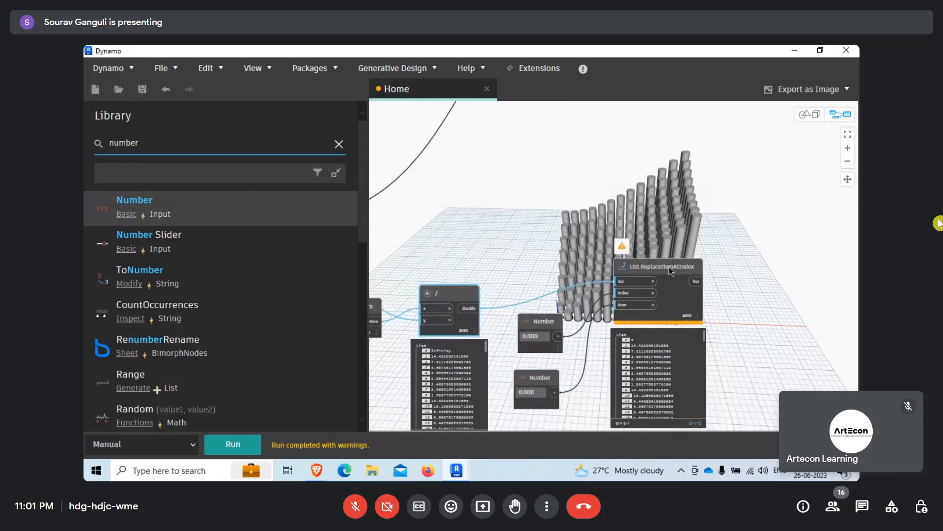
pyautogui.moveTo(668, 266); pyautogui.dragTo(649, 299)
# - Search the node library for "multip"
pyautogui.moveTo(169, 142); pyautogui.dragTo(85, 149)
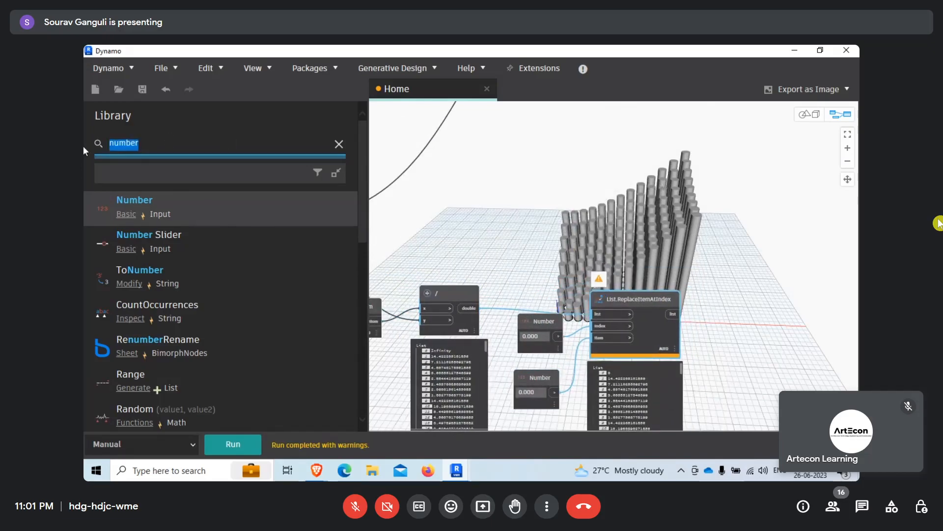
pyautogui.write('m')
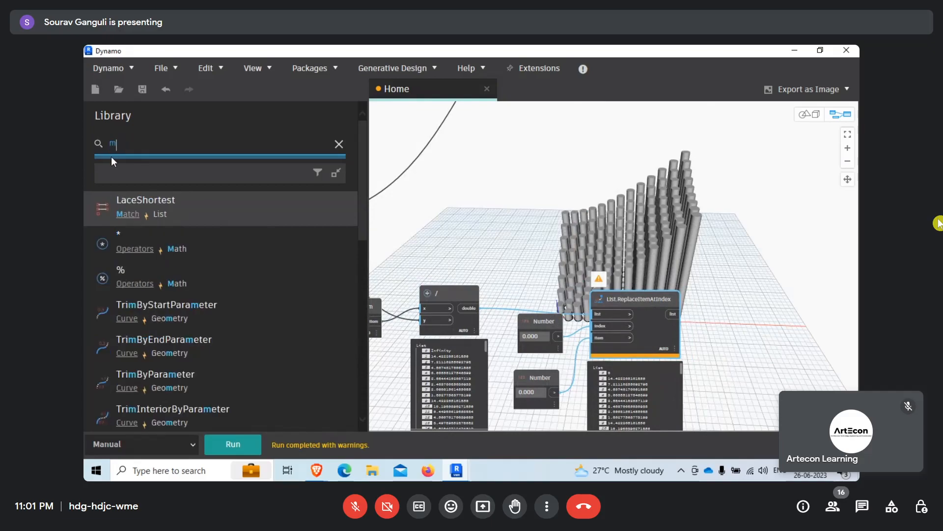
pyautogui.write('ul')
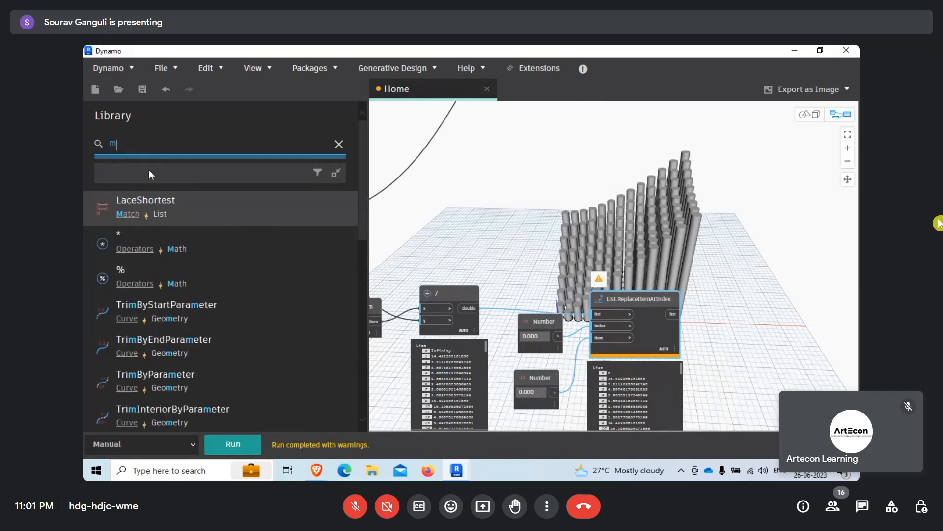
pyautogui.write('tip')
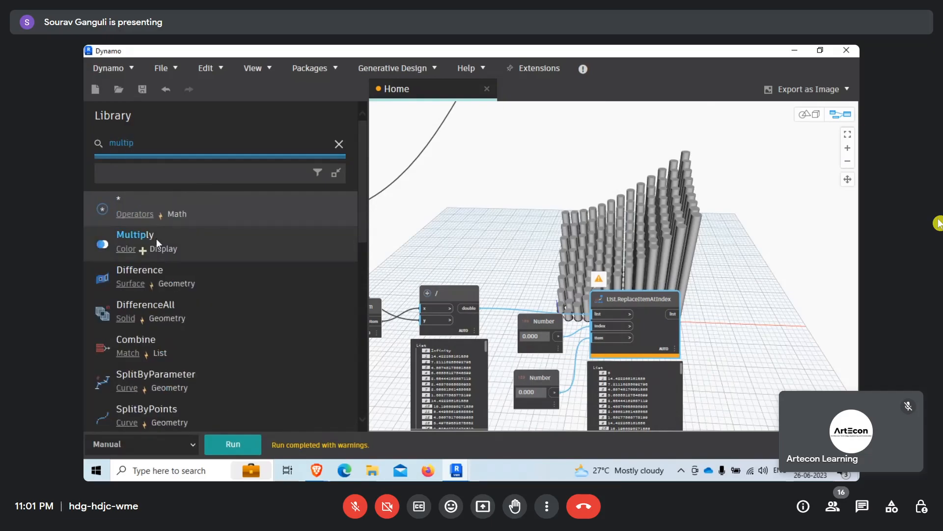
pyautogui.click(156, 238)
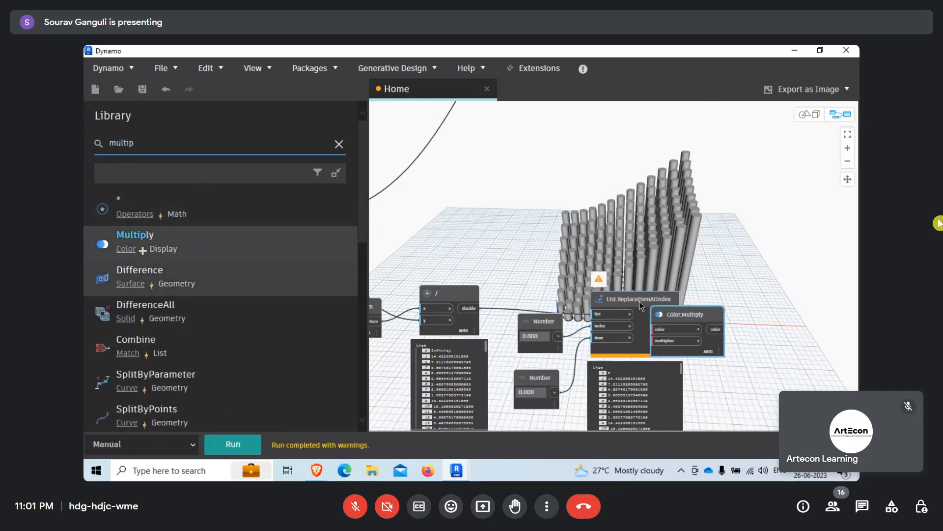
pyautogui.moveTo(671, 321); pyautogui.dragTo(681, 233)
pyautogui.press('Delete')
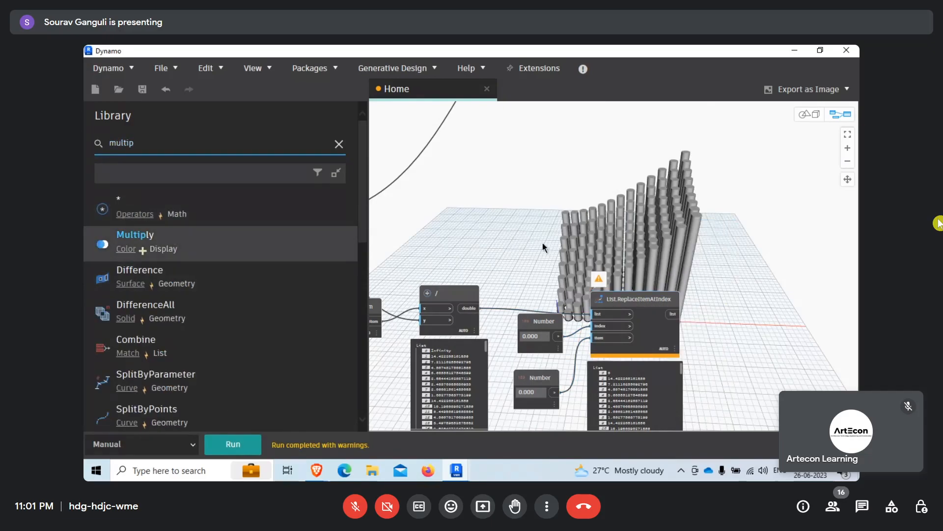
# - Add the math multiplication (*) node above List.ReplaceItemAtIndex and connect the replaced list to its y input
pyautogui.click(232, 216)
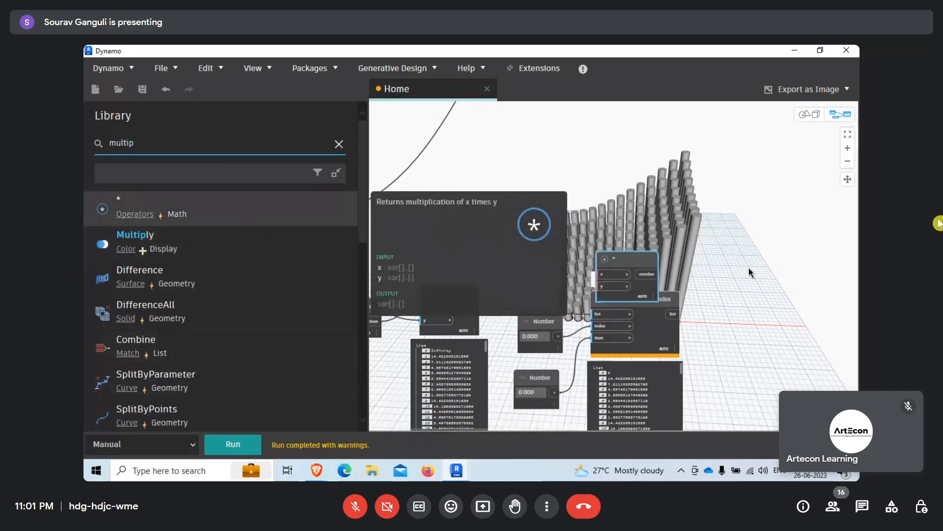
pyautogui.moveTo(627, 254); pyautogui.dragTo(711, 221)
pyautogui.click(674, 313)
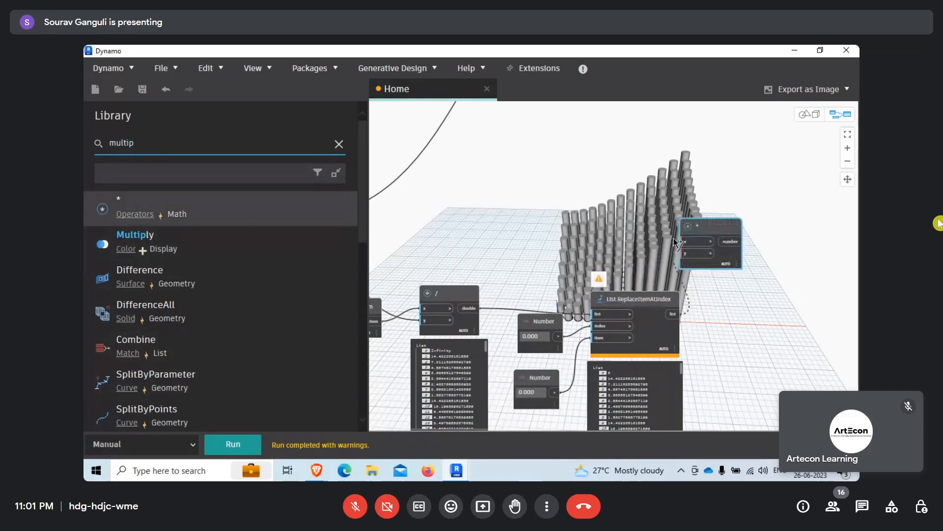
pyautogui.click(678, 242)
pyautogui.scroll(-2, 658, 255)
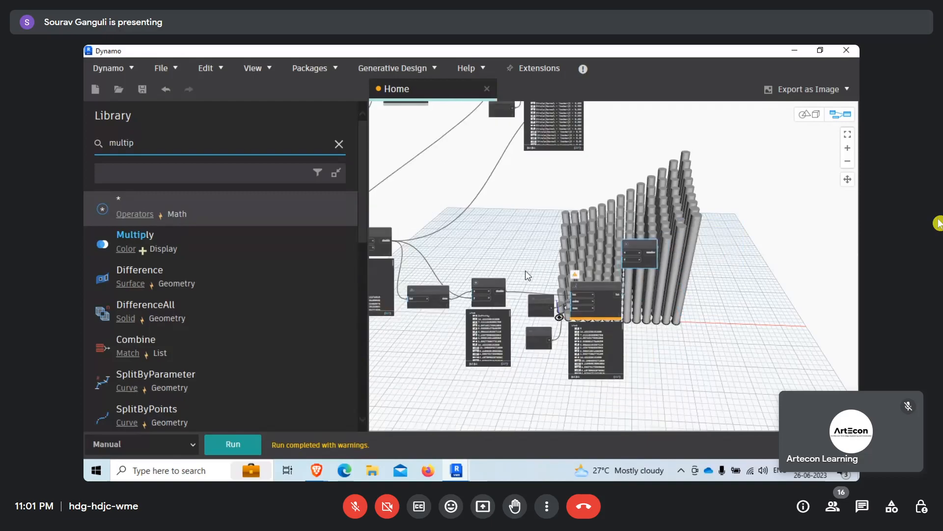
# - Add another Number node beside the multiplication node and connect it to the x input
pyautogui.moveTo(200, 142); pyautogui.dragTo(84, 143)
pyautogui.press('BackSpace')
pyautogui.write('number')
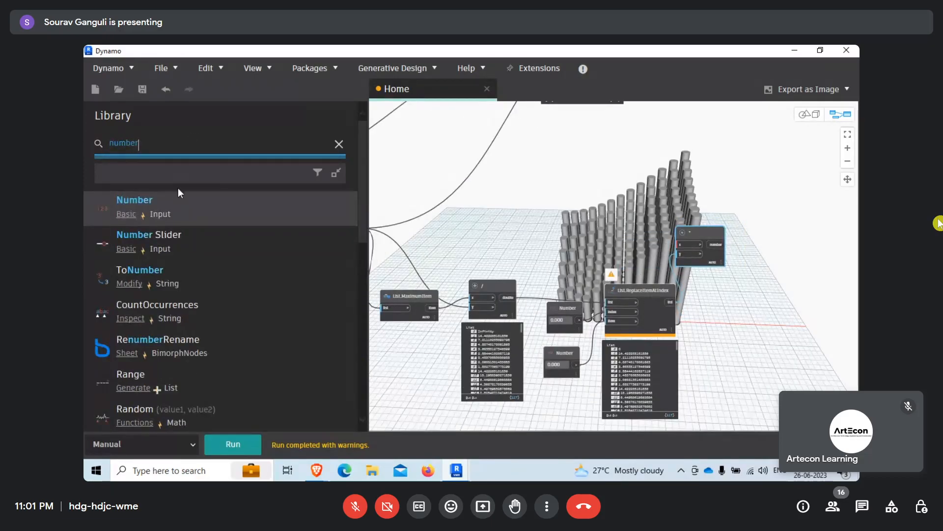
pyautogui.moveTo(218, 202); pyautogui.dragTo(625, 242)
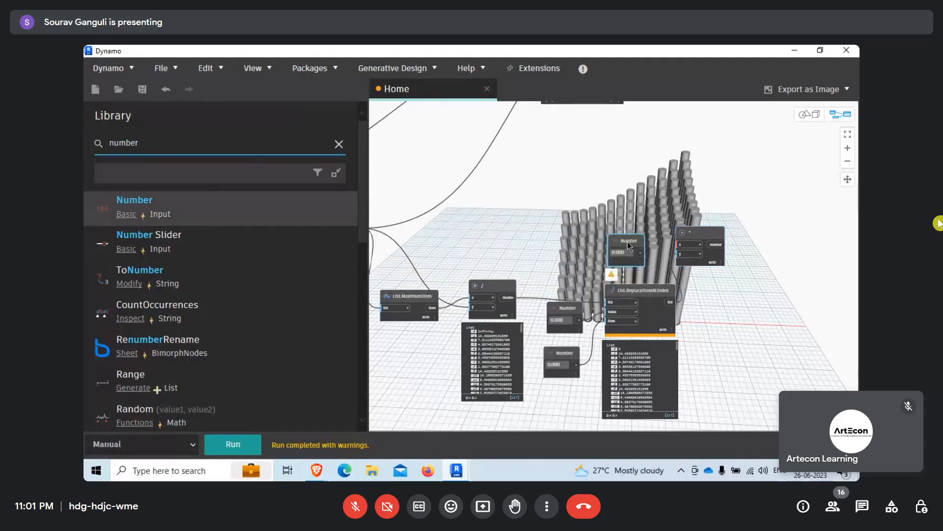
pyautogui.click(640, 252)
pyautogui.click(685, 245)
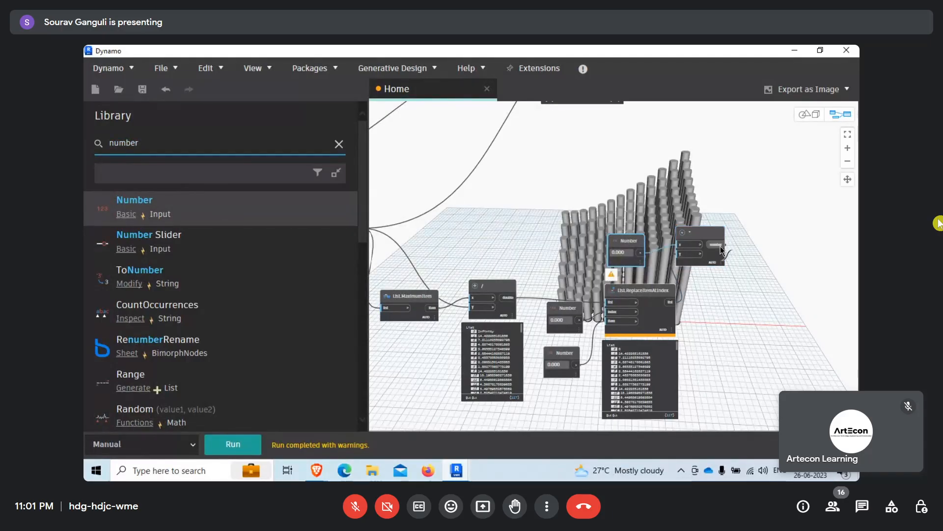
# - Connect the multiplication node's output to the distance input of the circle extrusion node
pyautogui.scroll(-4, 708, 241)
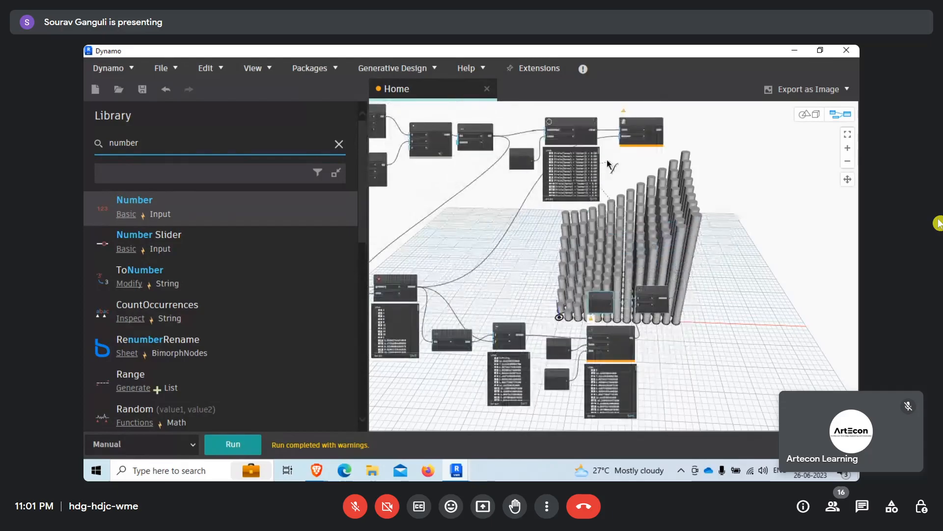
pyautogui.scroll(3, 589, 142)
pyautogui.moveTo(687, 315); pyautogui.dragTo(676, 214, button='middle')
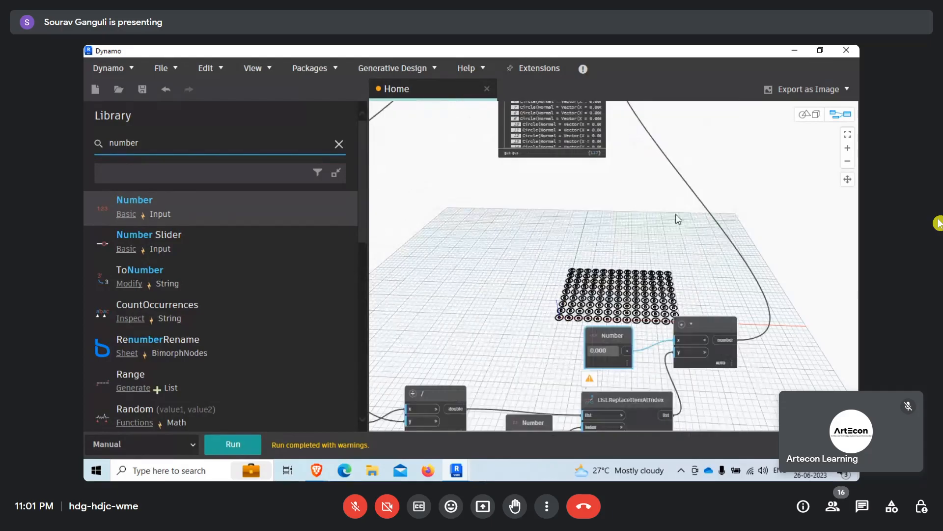
# - Set the multiplier Number node to 10 and run the graph to update the extruded columns
pyautogui.scroll(3, 604, 367)
pyautogui.doubleClick(600, 328)
pyautogui.write('10.0')
pyautogui.press('BackSpace')
pyautogui.click(595, 279)
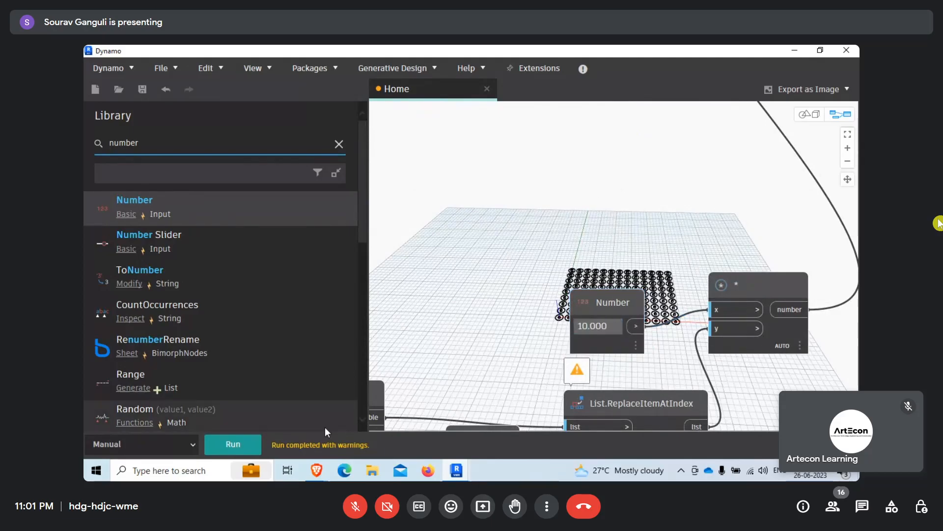
pyautogui.click(240, 445)
pyautogui.moveTo(671, 344); pyautogui.dragTo(504, 358, button='middle')
pyautogui.scroll(-5, 457, 347)
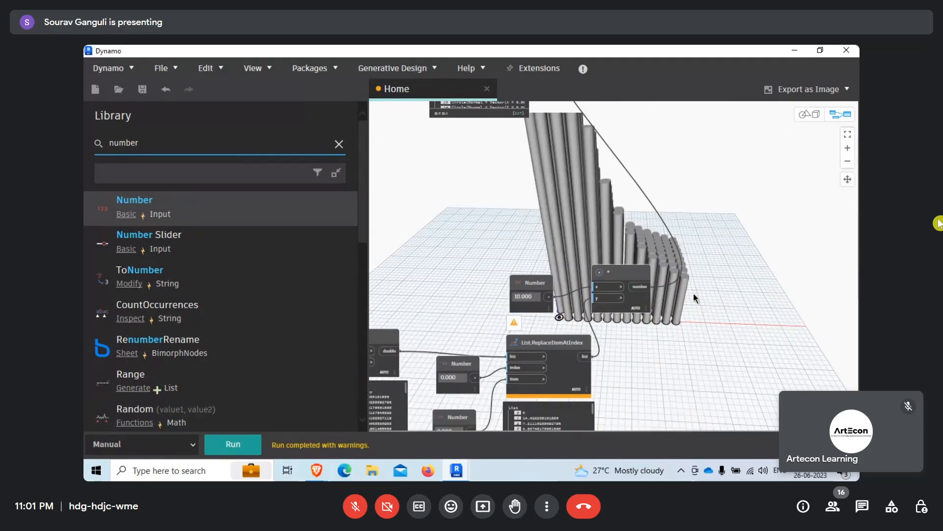
# - Move the List.MaximumItem node slightly higher and farther from the division node
pyautogui.scroll(5, 457, 344)
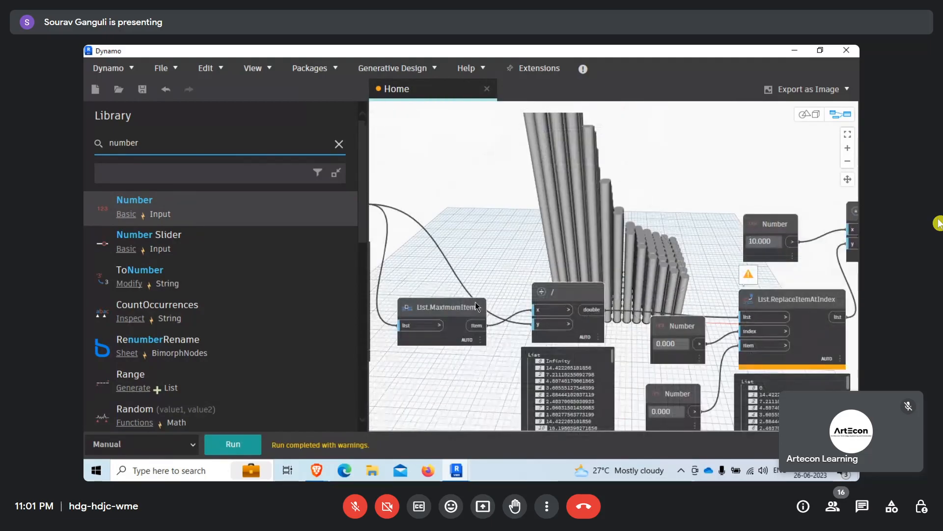
pyautogui.moveTo(475, 305); pyautogui.dragTo(462, 289)
pyautogui.moveTo(484, 358); pyautogui.dragTo(424, 345, button='middle')
pyautogui.moveTo(629, 262); pyautogui.dragTo(407, 369, button='middle')
# - Orbit the extruded columns in geometry view to examine their height variation, and return to node view
pyautogui.rightClick(696, 228)
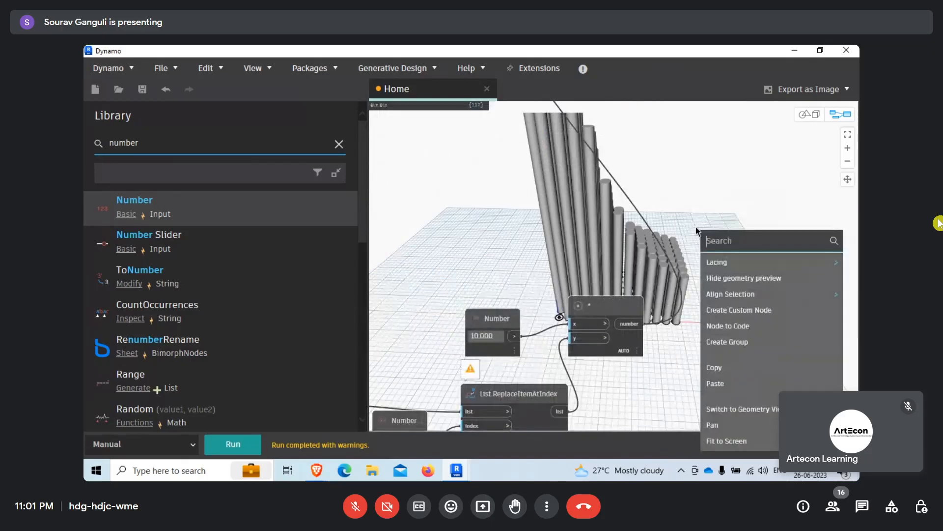
pyautogui.click(737, 408)
pyautogui.moveTo(737, 315); pyautogui.dragTo(700, 248, button='right')
pyautogui.rightClick(700, 250)
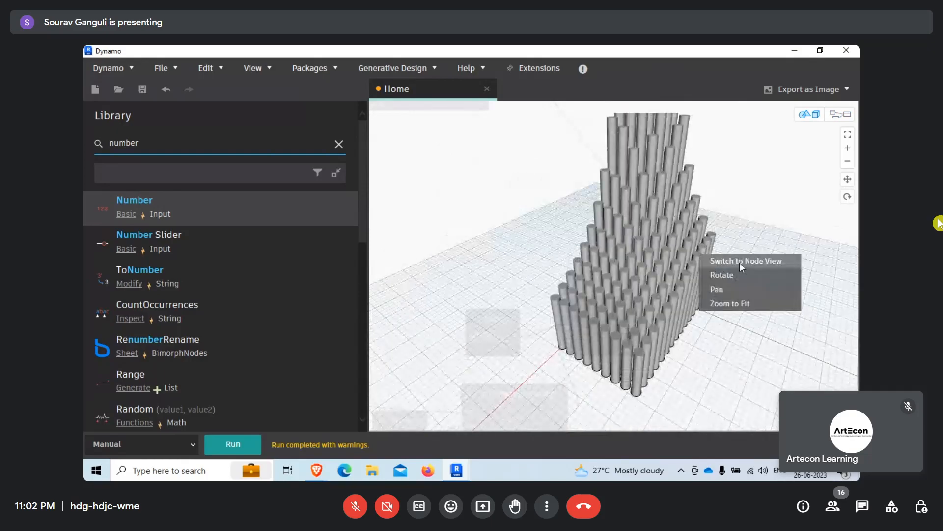
pyautogui.click(742, 261)
# - Set the multiplier Number node to 5 and rerun the graph
pyautogui.doubleClick(484, 336)
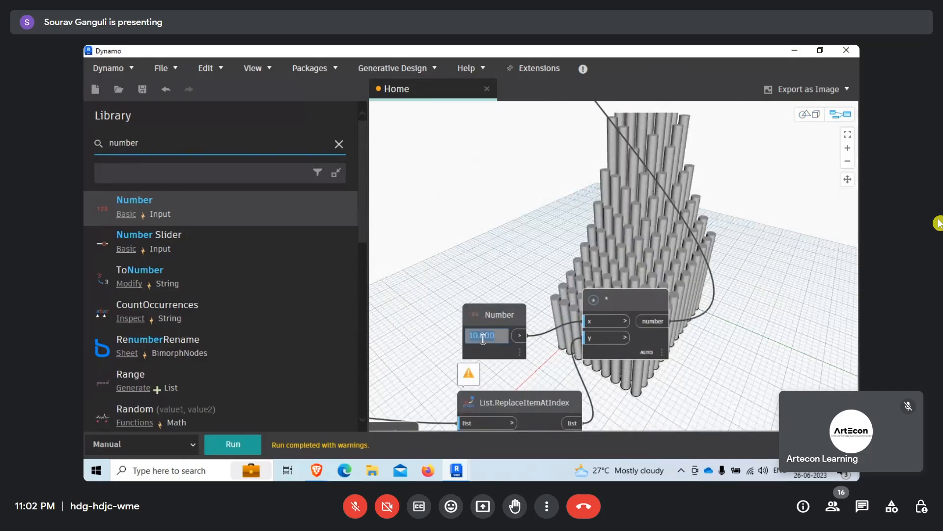
pyautogui.write('5')
pyautogui.press('Return')
pyautogui.click(233, 445)
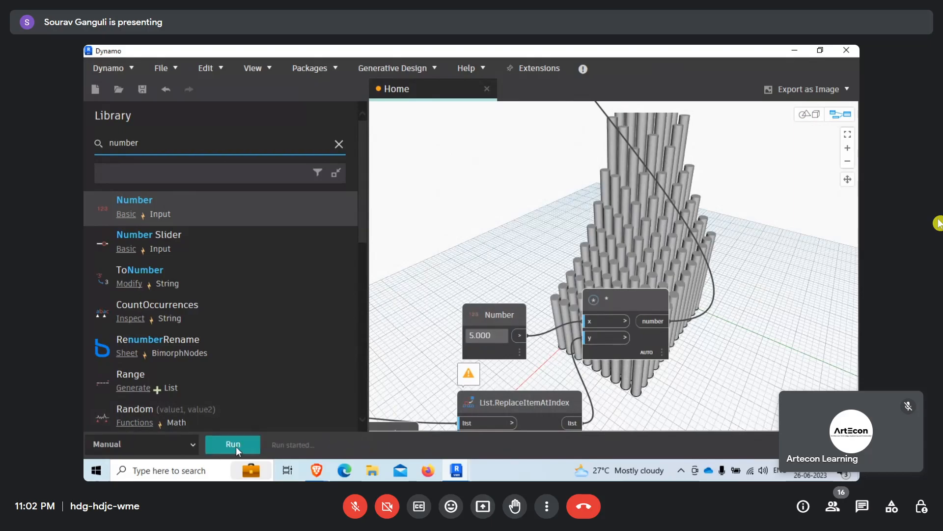
# - Swap the division node's inputs so Geometry.DistanceTo feeds x and List.MaximumItem feeds y, and run the graph
pyautogui.moveTo(711, 266); pyautogui.dragTo(581, 252, button='middle')
pyautogui.scroll(-1, 672, 276)
pyautogui.moveTo(666, 322); pyautogui.dragTo(742, 249, button='middle')
pyautogui.scroll(-3, 742, 249)
pyautogui.scroll(1, 461, 329)
pyautogui.moveTo(461, 329); pyautogui.dragTo(636, 336, button='middle')
pyautogui.scroll(1, 549, 317)
pyautogui.moveTo(468, 259)
pyautogui.mouseDown()
pyautogui.moveTo(474, 281)
pyautogui.moveTo(472, 250)
pyautogui.mouseUp()
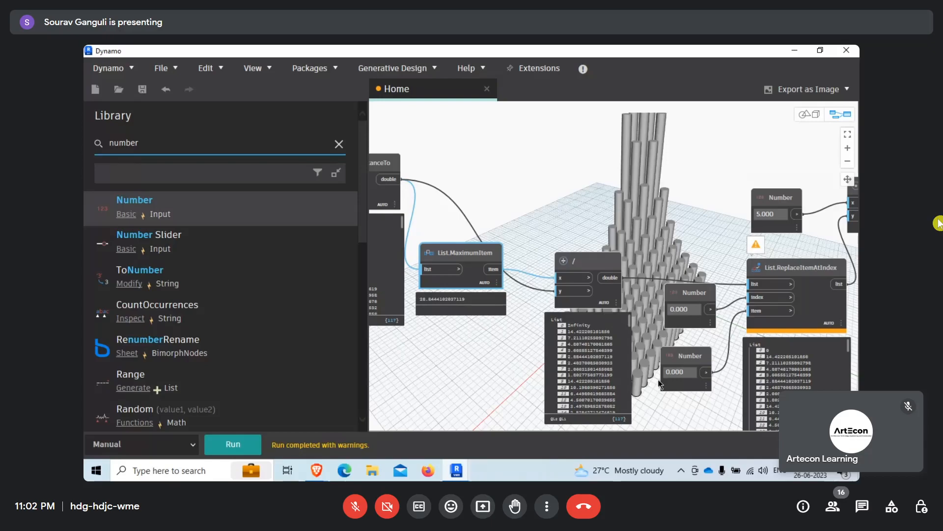
pyautogui.moveTo(511, 361); pyautogui.dragTo(540, 378, button='middle')
pyautogui.moveTo(569, 322); pyautogui.dragTo(590, 308)
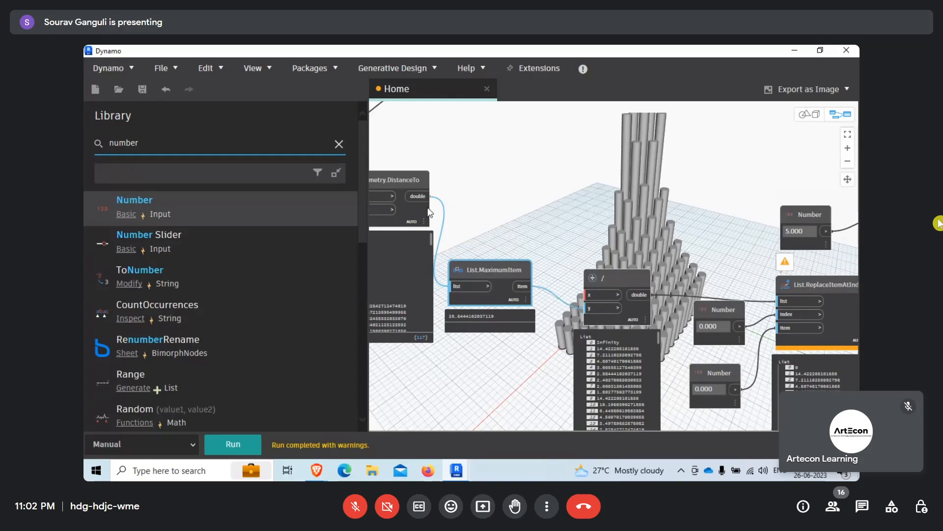
pyautogui.moveTo(425, 196); pyautogui.dragTo(589, 294)
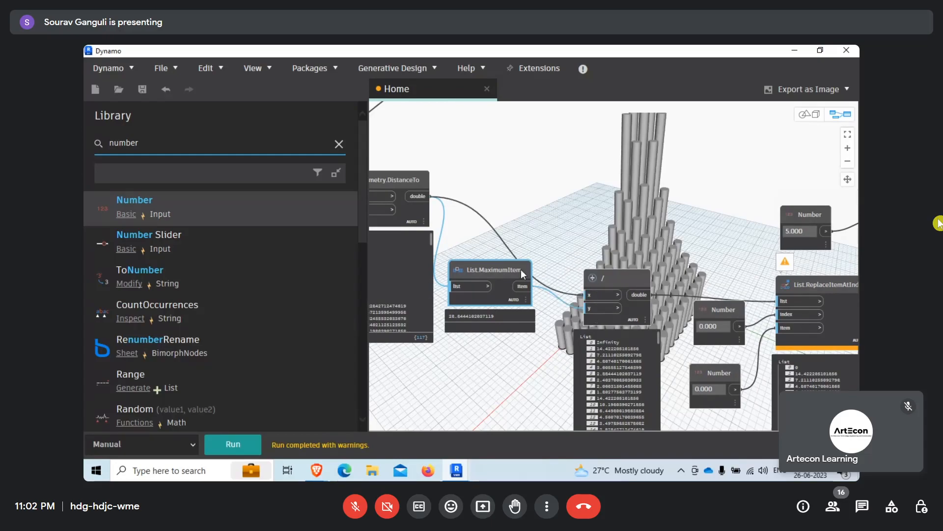
pyautogui.moveTo(521, 269); pyautogui.dragTo(524, 295)
pyautogui.click(236, 443)
# - Examine the replaced list and the full output list of the multiplication node
pyautogui.moveTo(626, 355); pyautogui.dragTo(489, 341, button='middle')
pyautogui.scroll(-5, 489, 341)
pyautogui.moveTo(694, 364); pyautogui.dragTo(585, 386, button='middle')
pyautogui.scroll(3, 671, 252)
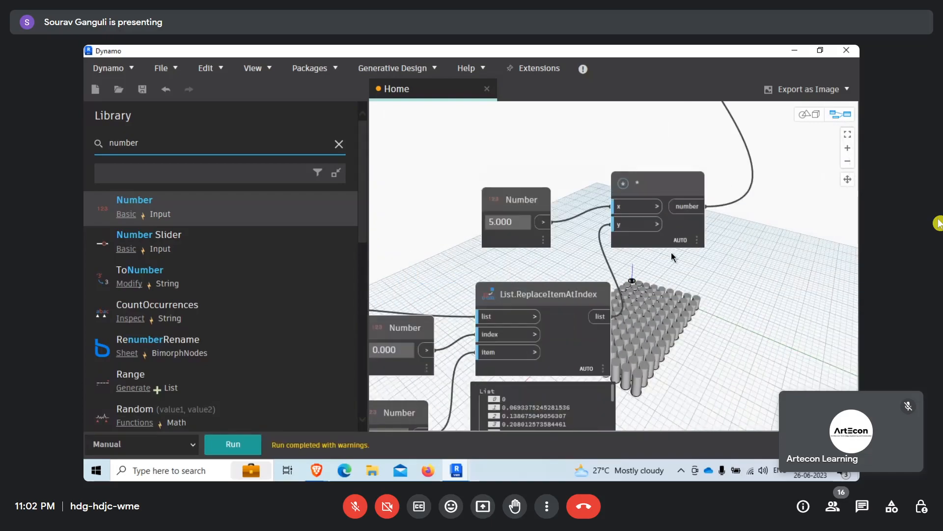
pyautogui.click(692, 260)
pyautogui.moveTo(709, 319); pyautogui.dragTo(681, 305, button='middle')
pyautogui.moveTo(687, 253); pyautogui.dragTo(687, 378)
pyautogui.moveTo(689, 384); pyautogui.dragTo(502, 364, button='middle')
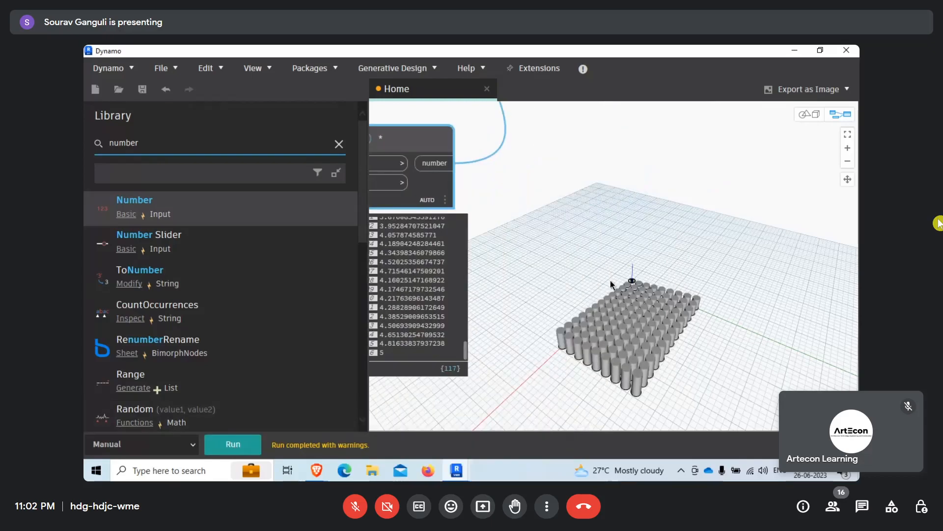
# - Orbit the extruded columns in geometry view to examine the new height gradient, and return to node view
pyautogui.rightClick(566, 255)
pyautogui.click(603, 428)
pyautogui.moveTo(583, 305); pyautogui.dragTo(638, 265, button='right')
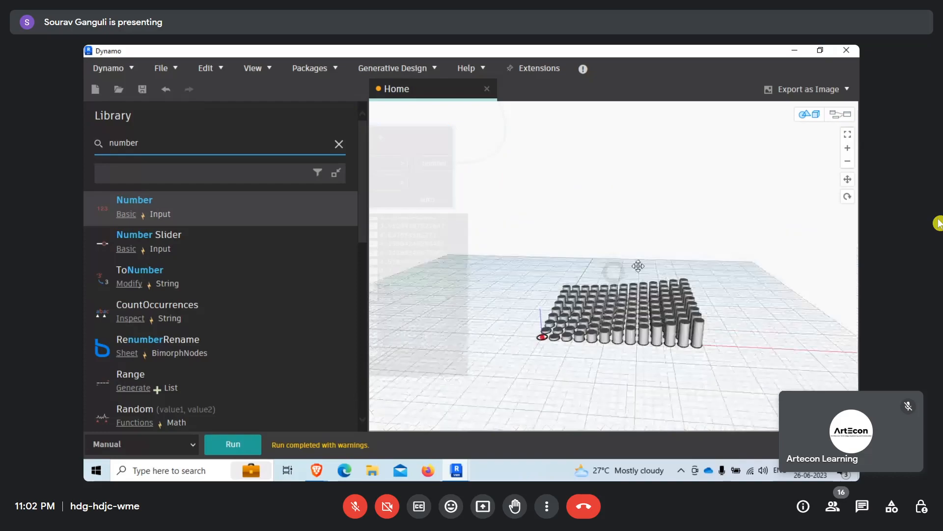
pyautogui.rightClick(638, 271)
pyautogui.click(661, 278)
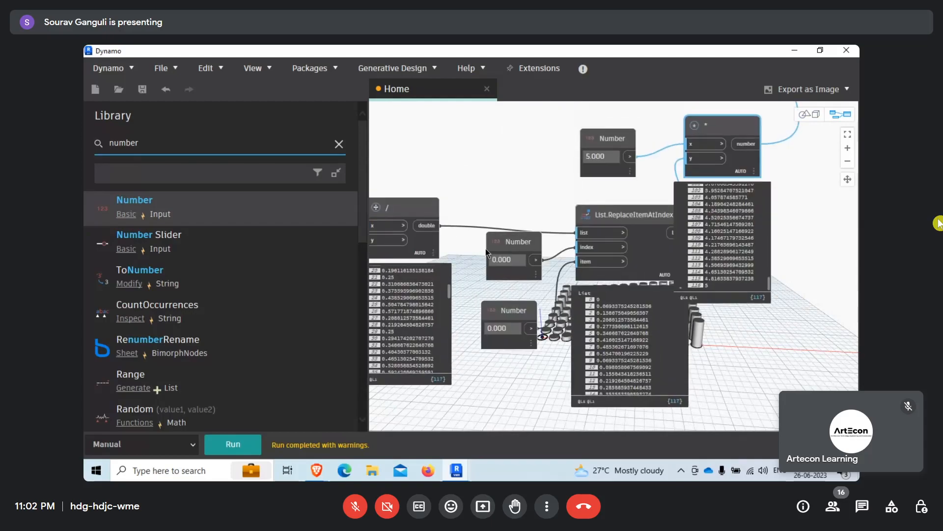
# - Delete the List.ReplaceItemAtIndex node and the two Number nodes that fed its index and item inputs
pyautogui.click(642, 252)
pyautogui.press('Delete')
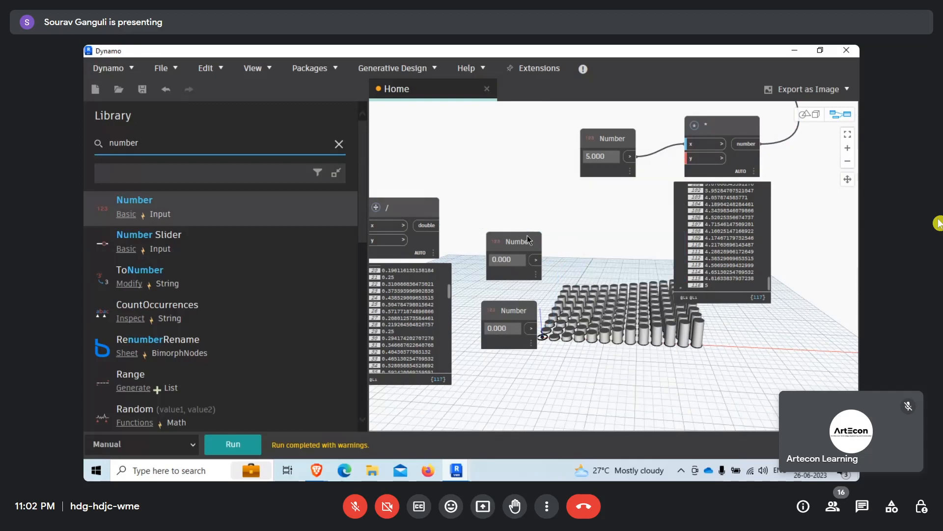
pyautogui.click(527, 237)
pyautogui.press('Delete')
pyautogui.click(505, 310)
pyautogui.press('Delete')
# - Connect the division output to the multiplication node's y input, move the multiplier Number node aside, and run the graph
pyautogui.click(429, 225)
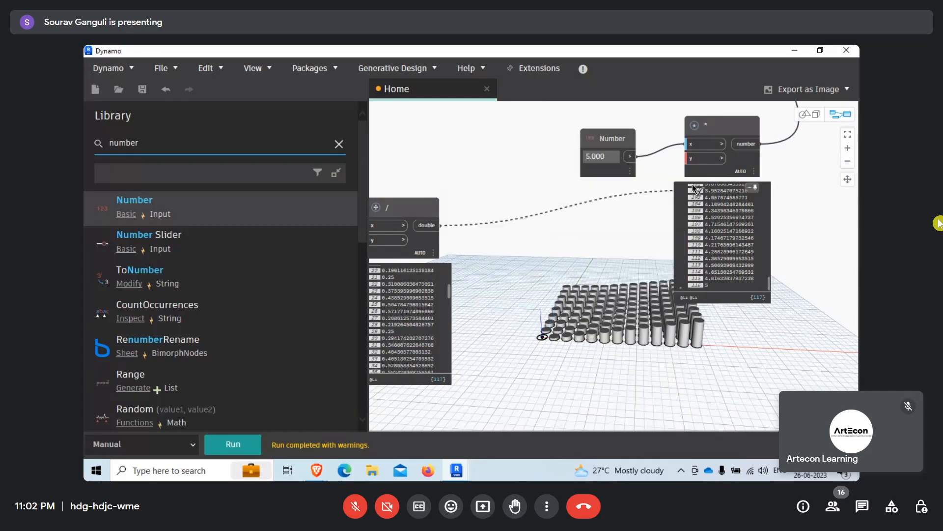
pyautogui.click(688, 158)
pyautogui.moveTo(624, 144); pyautogui.dragTo(574, 129)
pyautogui.click(232, 443)
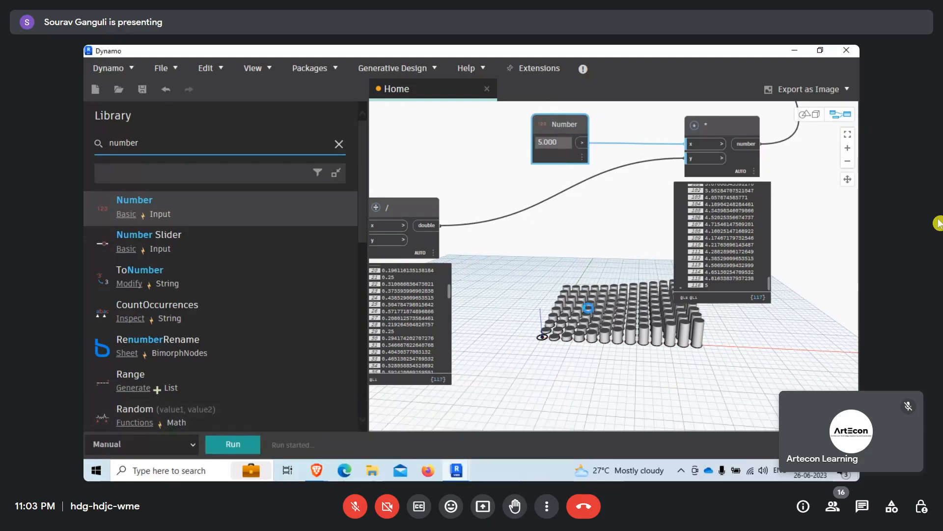
# - Check the multiplication output list and orbit the columns in geometry view from the opposite side, returning to node view
pyautogui.moveTo(567, 308); pyautogui.dragTo(370, 338, button='middle')
pyautogui.moveTo(572, 314); pyautogui.dragTo(571, 213)
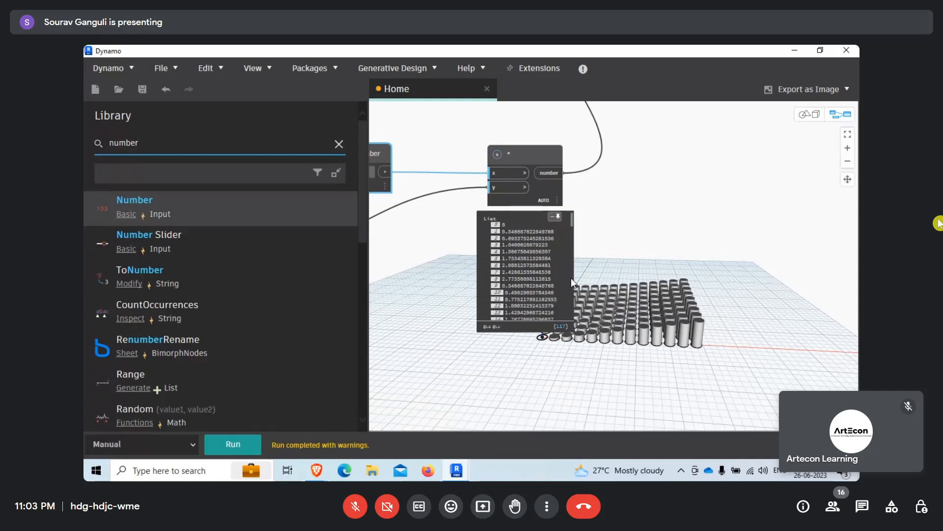
pyautogui.moveTo(607, 249); pyautogui.dragTo(533, 243, button='middle')
pyautogui.rightClick(532, 243)
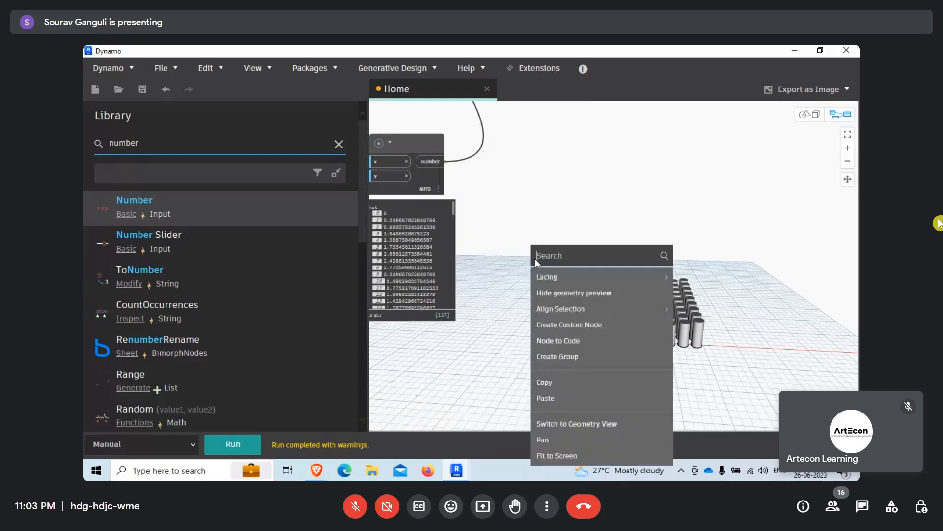
pyautogui.click(607, 435)
pyautogui.moveTo(550, 355); pyautogui.dragTo(685, 345, button='right')
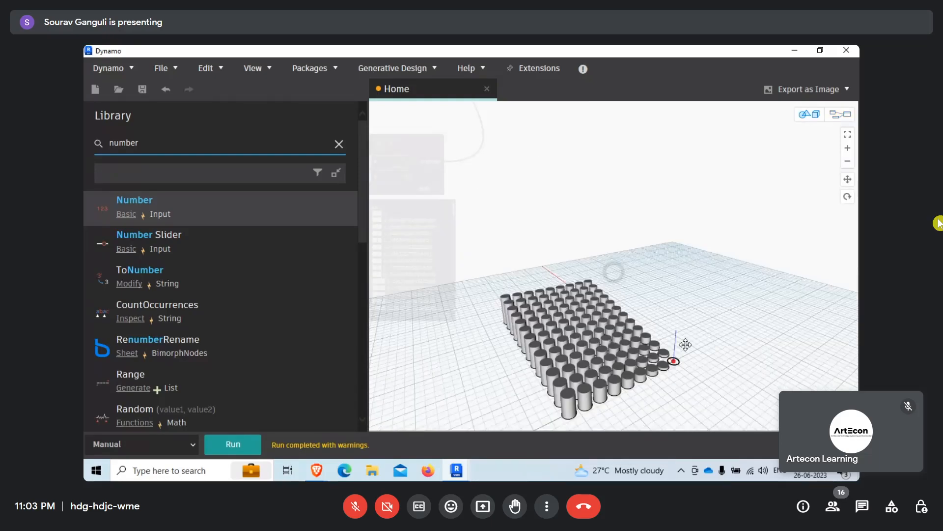
pyautogui.moveTo(686, 344); pyautogui.dragTo(743, 345, button='middle')
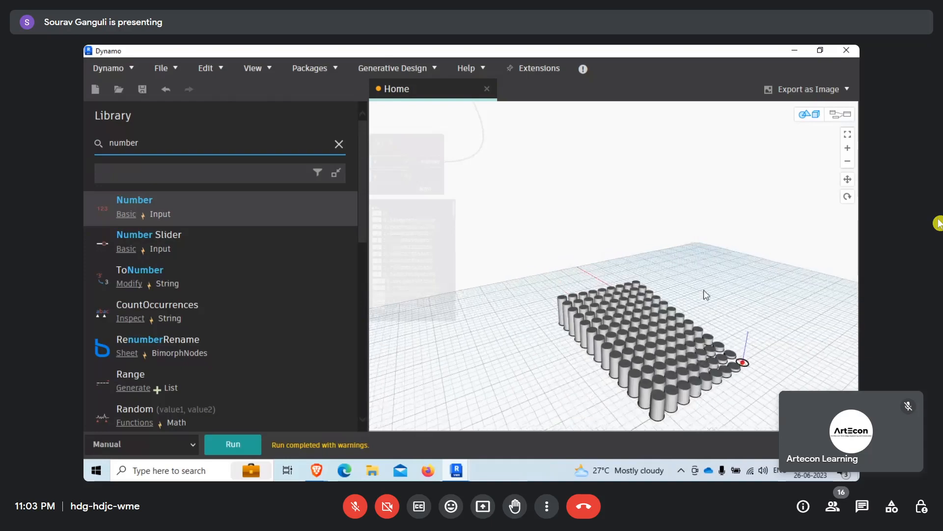
pyautogui.rightClick(587, 252)
pyautogui.click(618, 259)
# - Set the multiplier Number node to 10 and rerun the graph
pyautogui.scroll(-2, 613, 206)
pyautogui.moveTo(612, 206); pyautogui.dragTo(726, 225, button='middle')
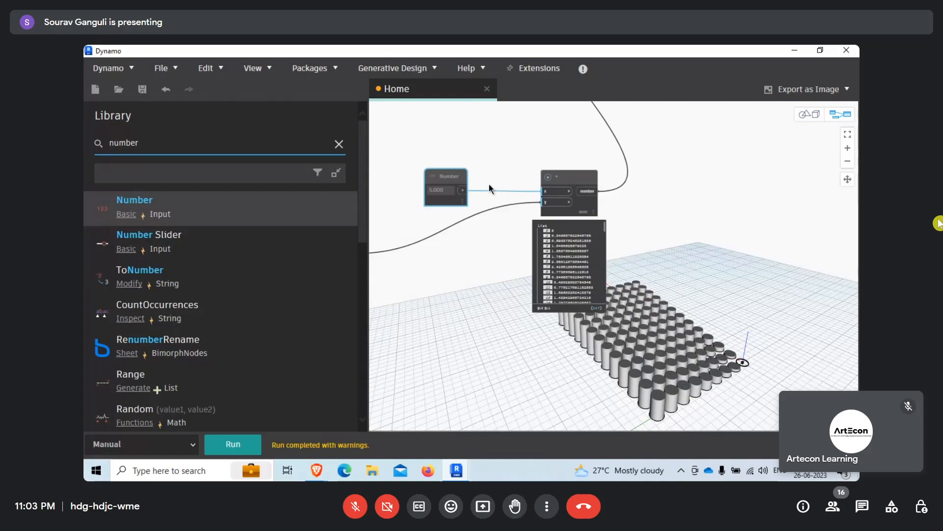
pyautogui.scroll(1, 488, 183)
pyautogui.click(434, 195)
pyautogui.write('10')
pyautogui.click(458, 282)
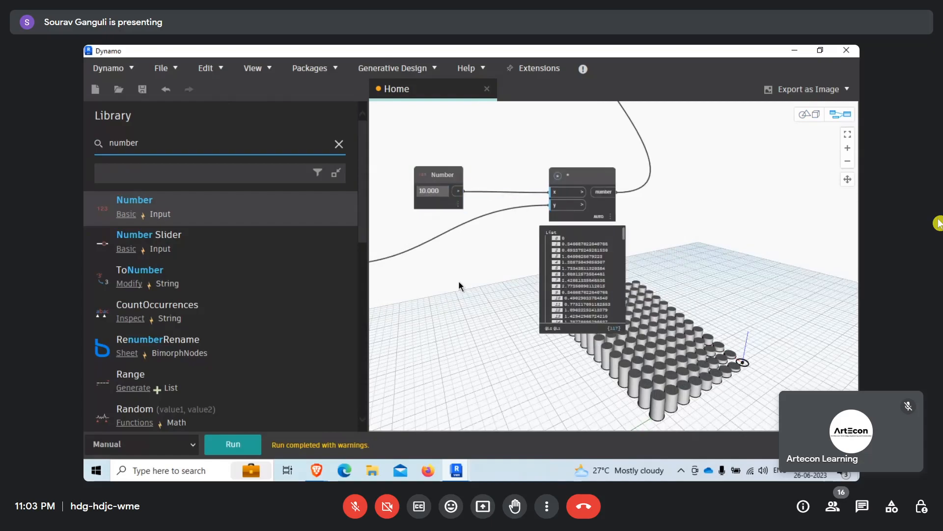
pyautogui.click(226, 445)
# - Set the Point.ByCoordinates x slider to 19 and run the graph to move the attractor point
pyautogui.moveTo(671, 349); pyautogui.dragTo(564, 172, button='middle')
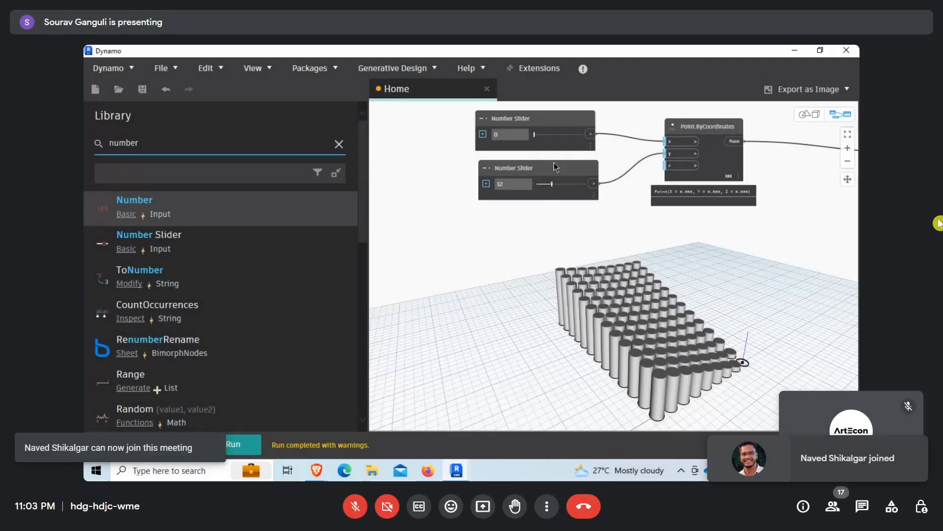
pyautogui.moveTo(534, 134); pyautogui.dragTo(557, 134)
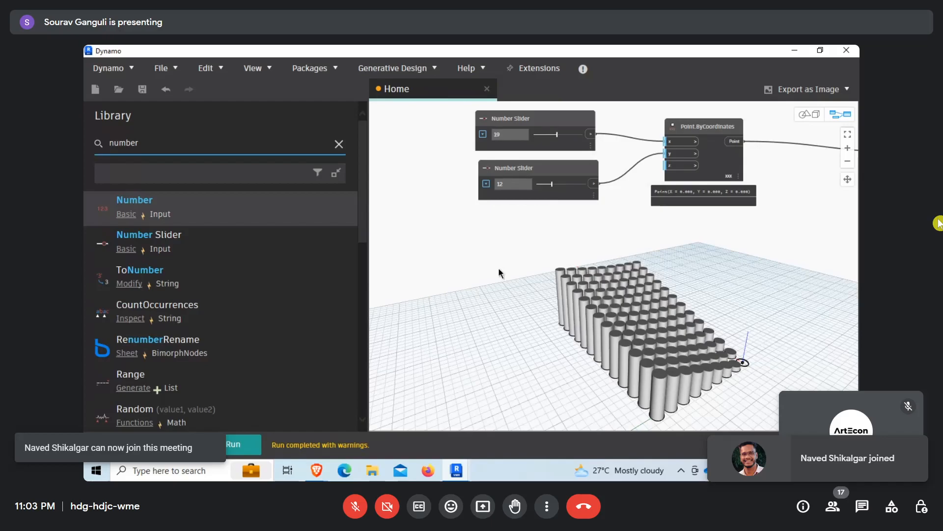
pyautogui.click(244, 447)
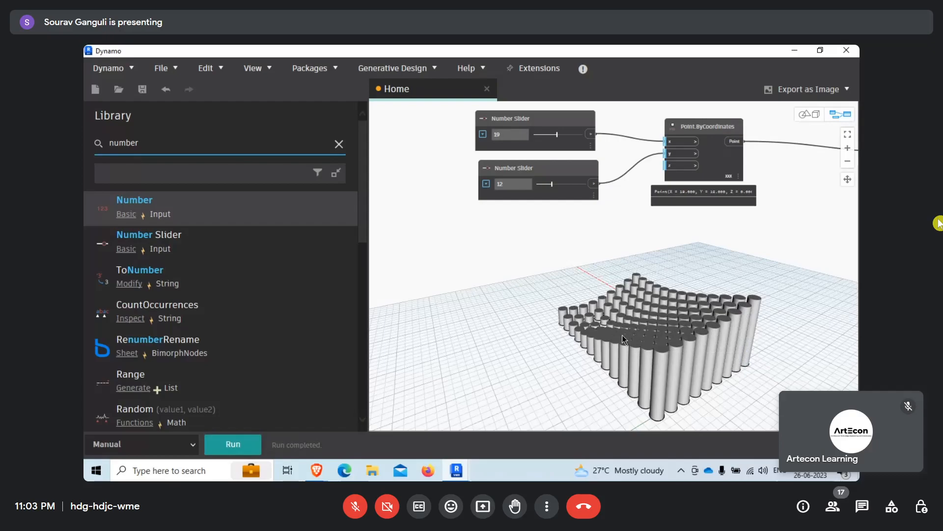
# - Orbit the columns in geometry view to inspect their heights around the moved attractor point, and return to node view
pyautogui.moveTo(551, 272); pyautogui.dragTo(489, 298, button='middle')
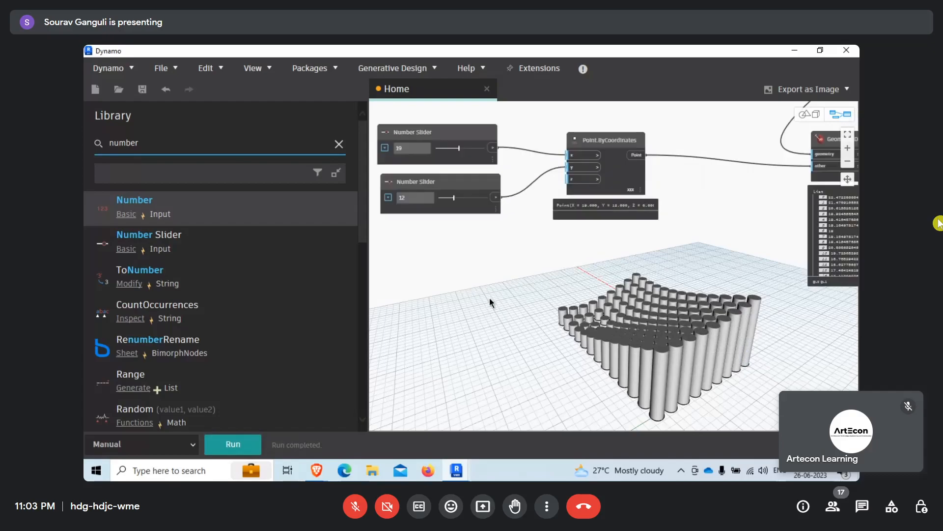
pyautogui.rightClick(489, 298)
pyautogui.click(545, 254)
pyautogui.moveTo(550, 330); pyautogui.dragTo(607, 342, button='right')
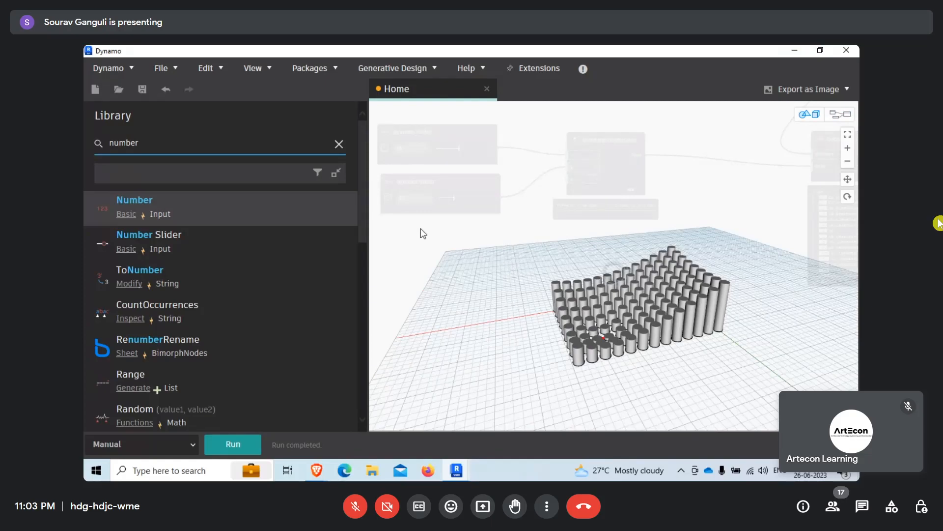
pyautogui.hotkey('ctrl', 'b')
# - Set the attractor point's x slider to 14 and y slider to 19, and run the graph
pyautogui.moveTo(459, 148); pyautogui.dragTo(453, 149)
pyautogui.moveTo(453, 197); pyautogui.dragTo(461, 197)
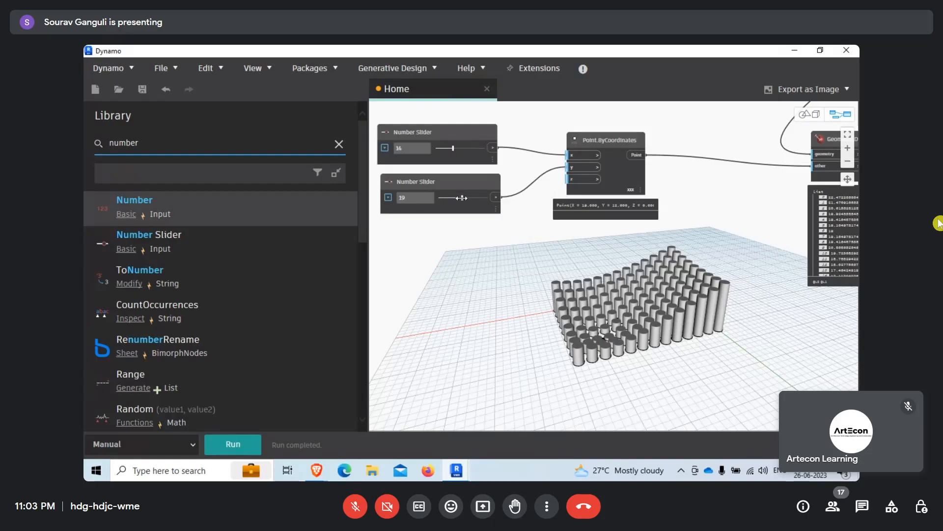
pyautogui.click(241, 443)
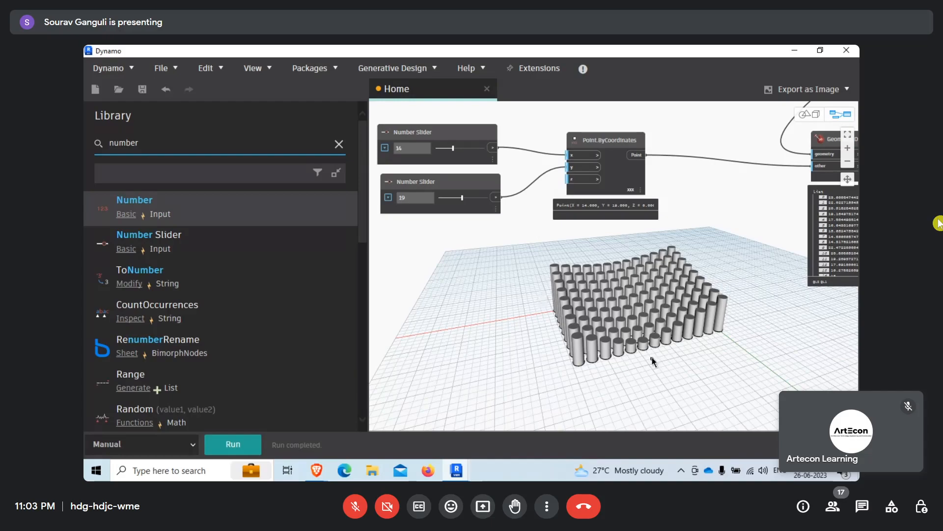
# - Hide the Geometry.DistanceTo list preview and move the division and List.MaximumItem nodes up, clear of the columns
pyautogui.scroll(-5, 568, 312)
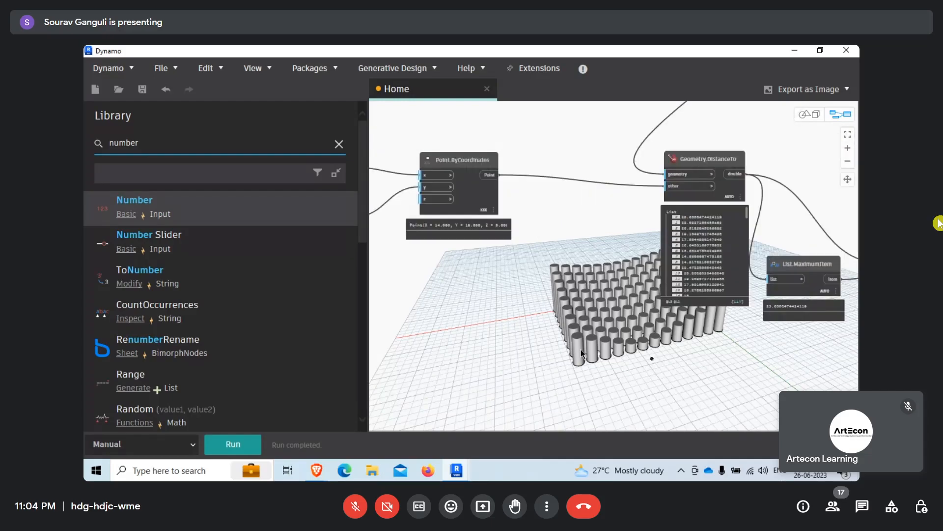
pyautogui.scroll(3, 568, 313)
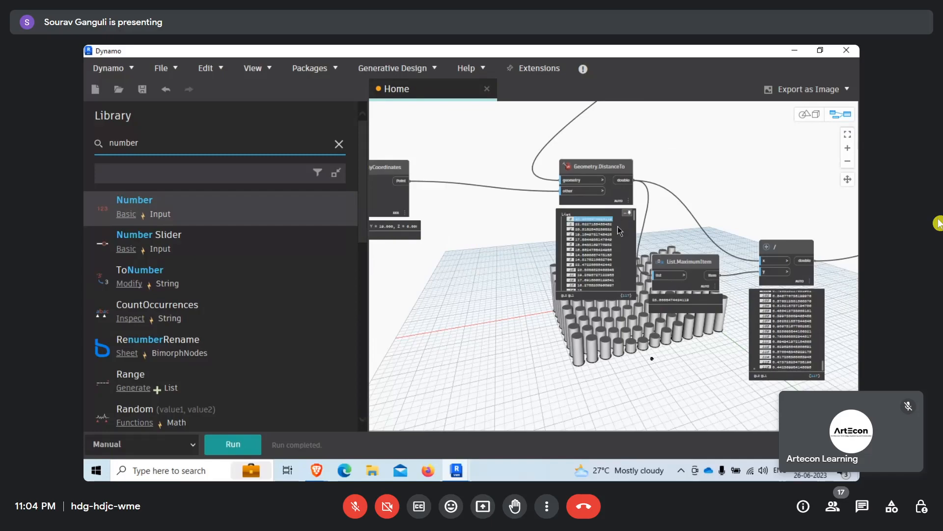
pyautogui.click(632, 217)
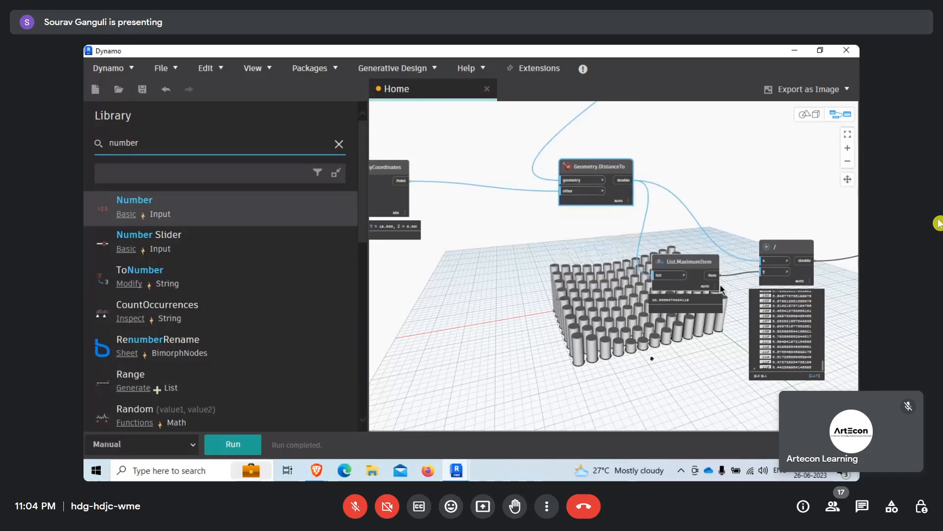
pyautogui.moveTo(776, 244); pyautogui.dragTo(789, 168)
pyautogui.moveTo(678, 267); pyautogui.dragTo(710, 204)
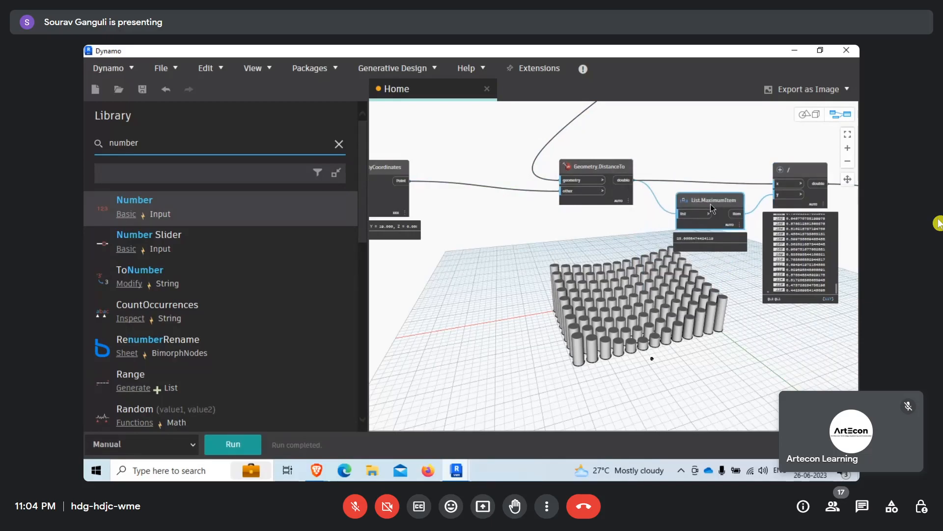
# - Search the node library for "sphere"
pyautogui.click(92, 155)
pyautogui.write('sp')
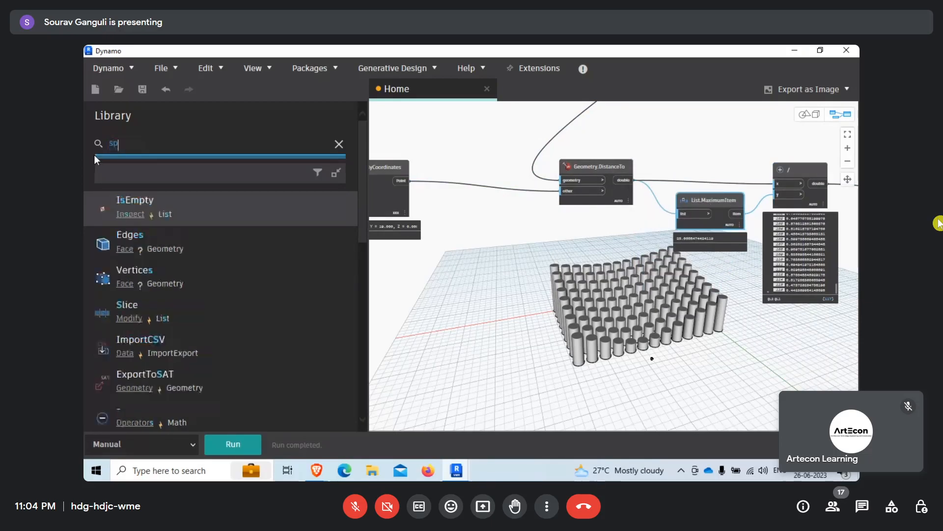
pyautogui.write('here')
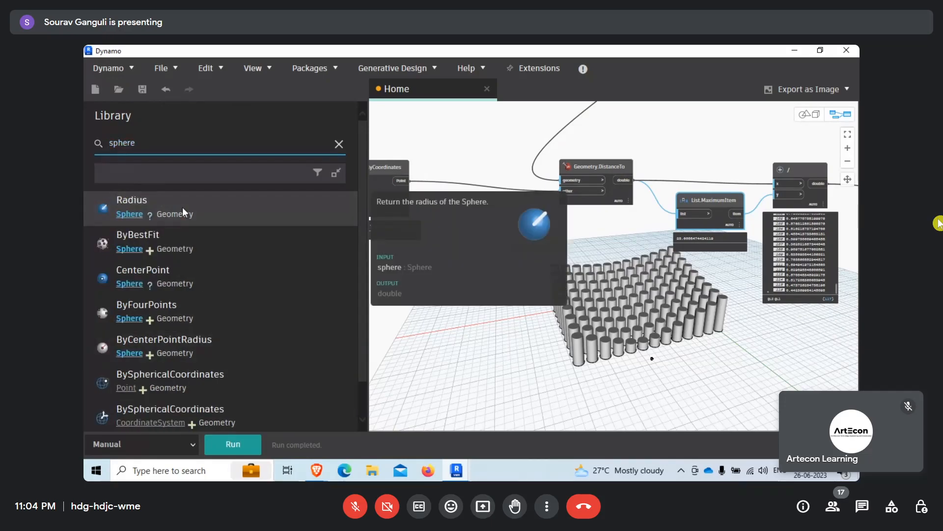
# - Try feeding the attractor point into a Sphere.Radius node, run the graph, and delete the node
pyautogui.click(181, 207)
pyautogui.moveTo(650, 282); pyautogui.dragTo(538, 307)
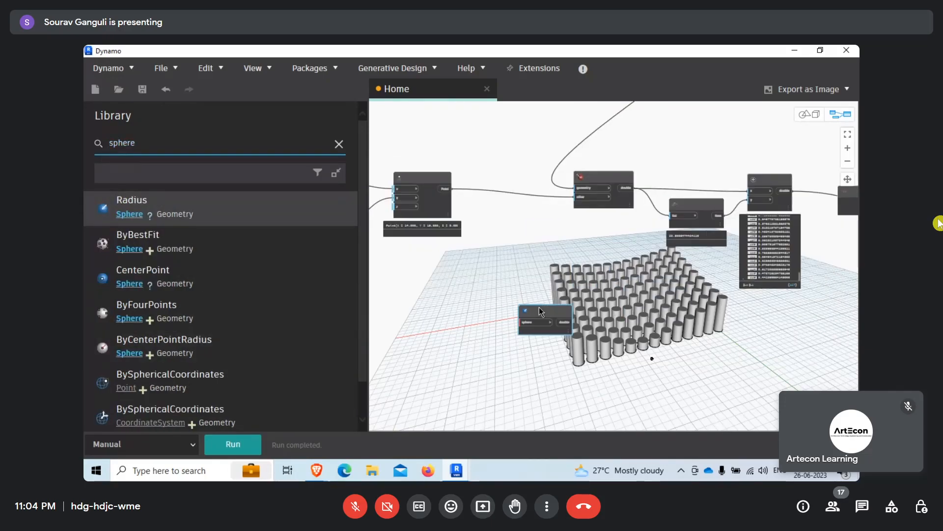
pyautogui.click(429, 169)
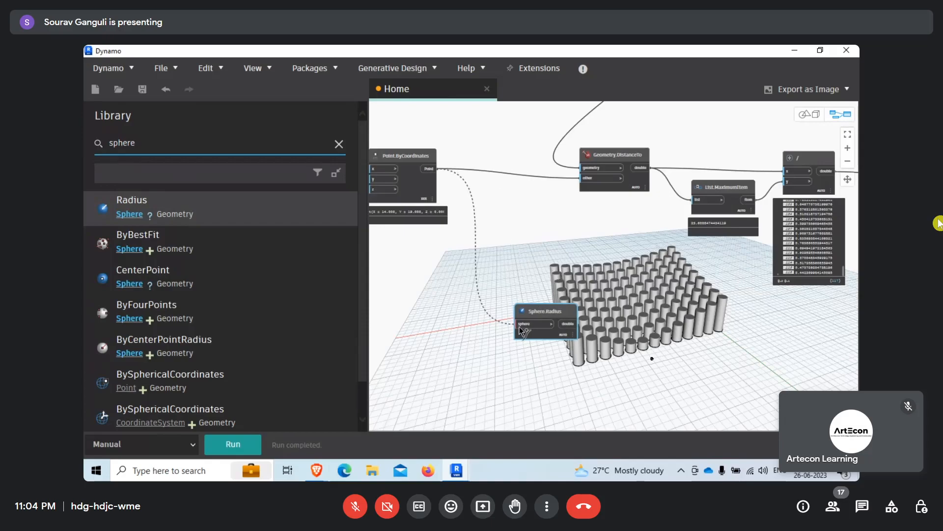
pyautogui.click(522, 324)
pyautogui.click(233, 443)
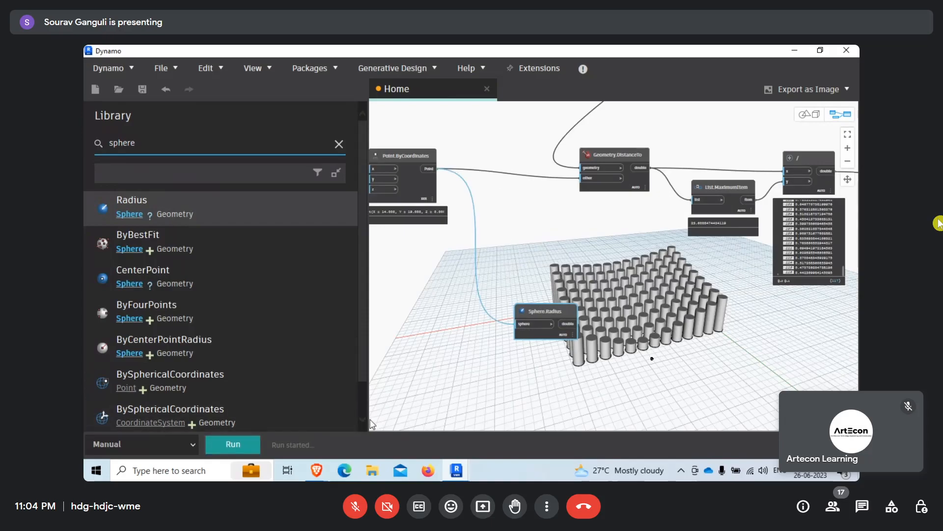
pyautogui.scroll(5, 544, 306)
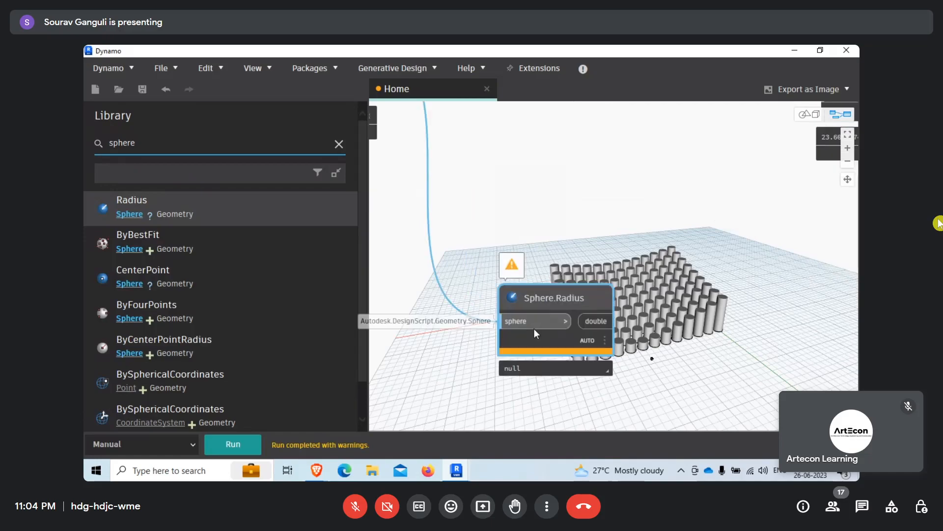
pyautogui.press('Delete')
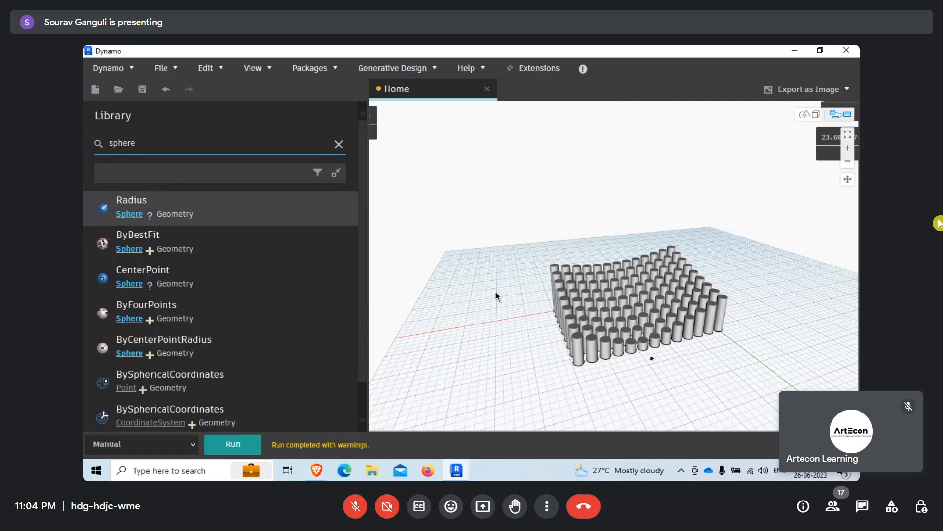
pyautogui.click(206, 272)
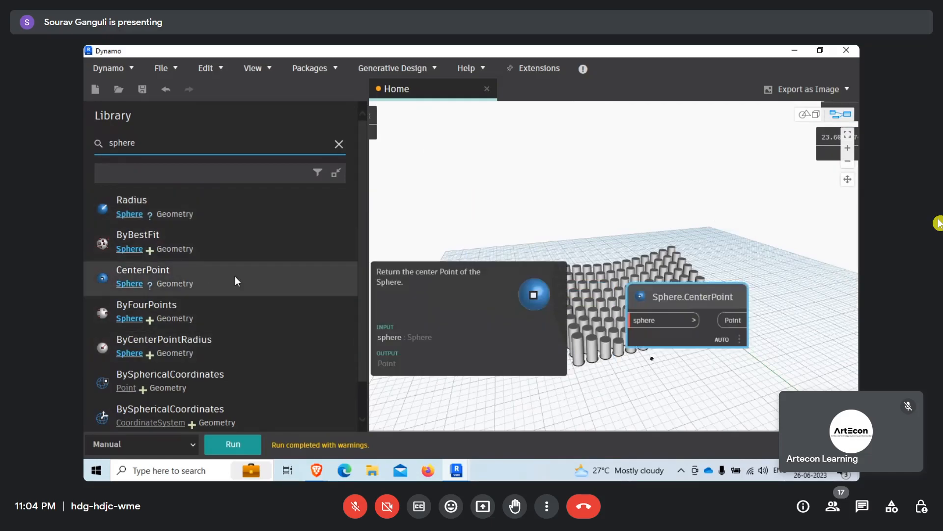
pyautogui.moveTo(663, 301); pyautogui.dragTo(579, 314)
pyautogui.press('Delete')
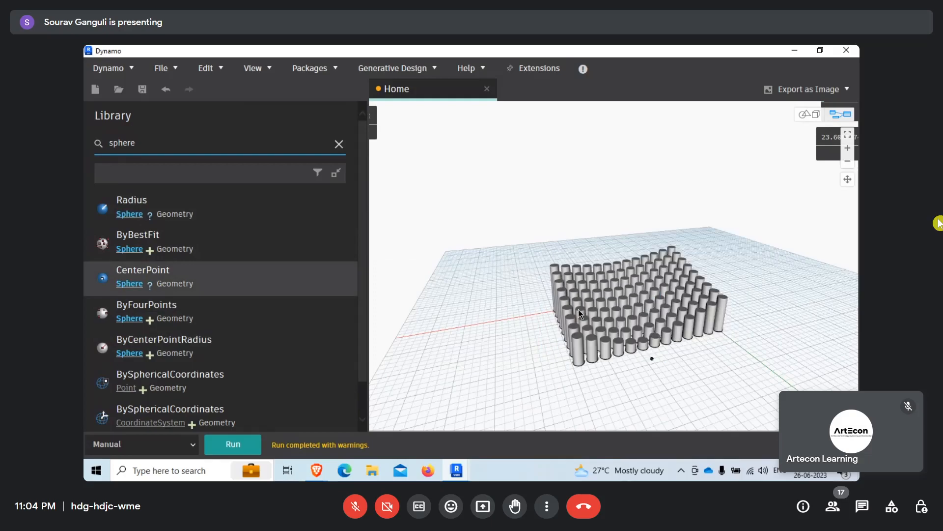
# - Add a Sphere.ByCenterPointRadius node, connect the attractor point to its centerPoint input, and run the graph
pyautogui.moveTo(215, 360)
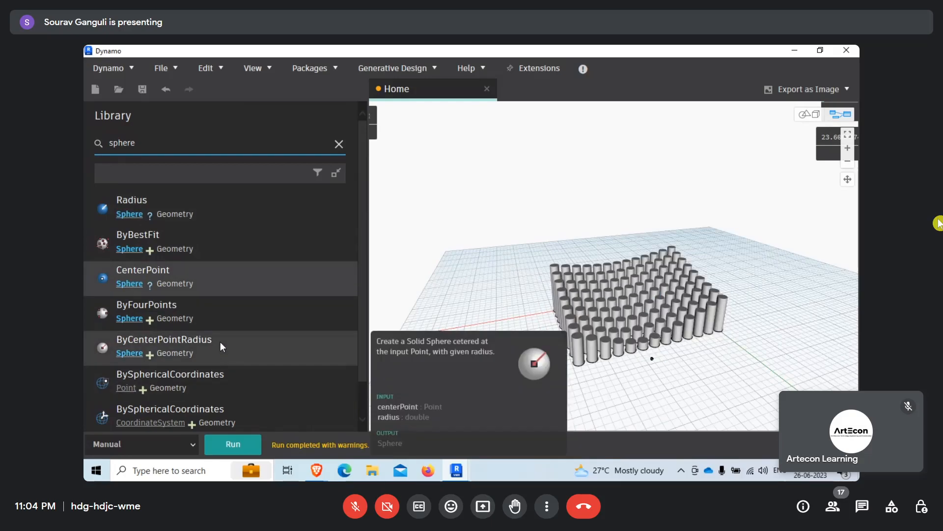
pyautogui.click(220, 343)
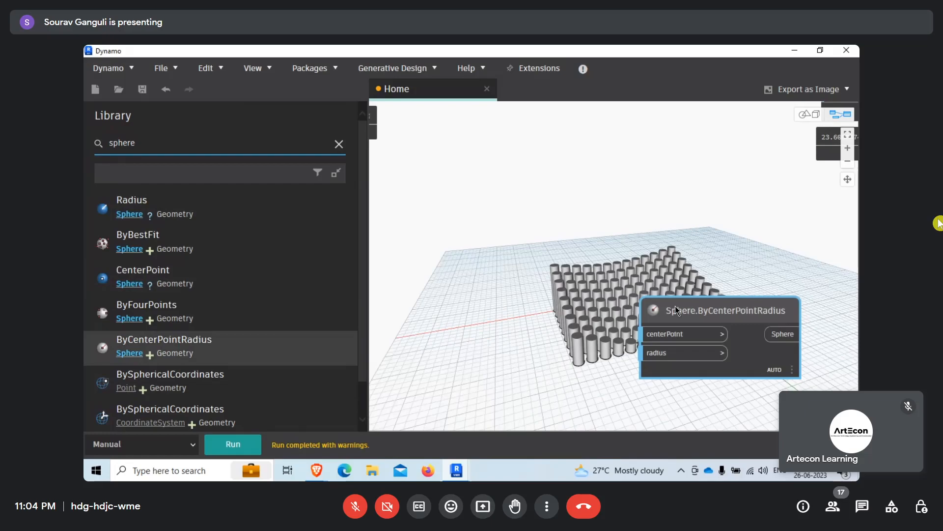
pyautogui.moveTo(660, 310); pyautogui.dragTo(464, 272)
pyautogui.scroll(-3, 576, 247)
pyautogui.scroll(3, 576, 247)
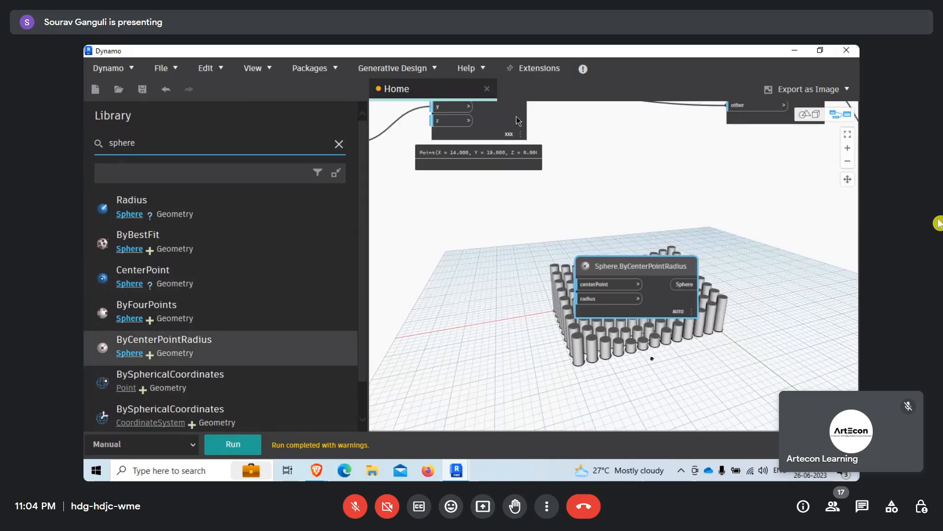
pyautogui.scroll(-2, 533, 379)
pyautogui.scroll(1, 512, 201)
pyautogui.moveTo(511, 203); pyautogui.dragTo(576, 304)
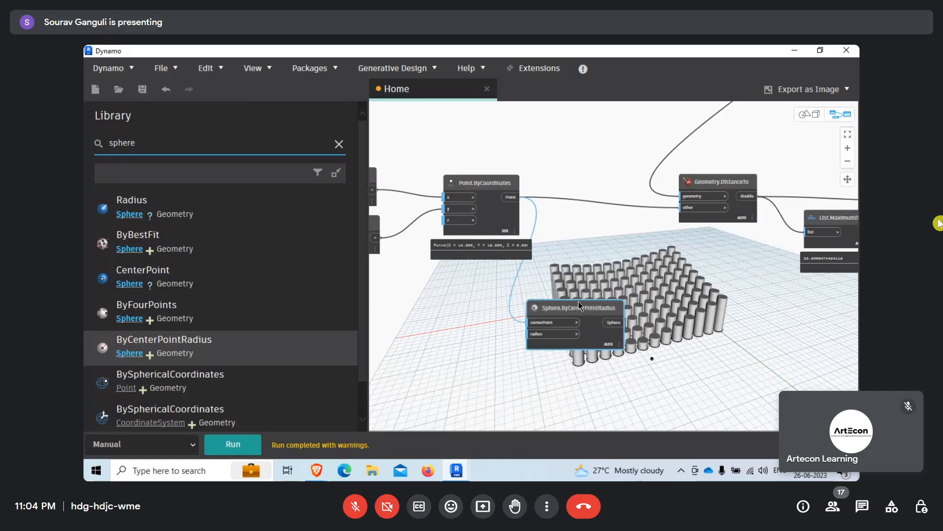
pyautogui.click(238, 443)
# - Add a Number node set to 2, connect it to the sphere's radius input, and run the graph
pyautogui.scroll(3, 646, 353)
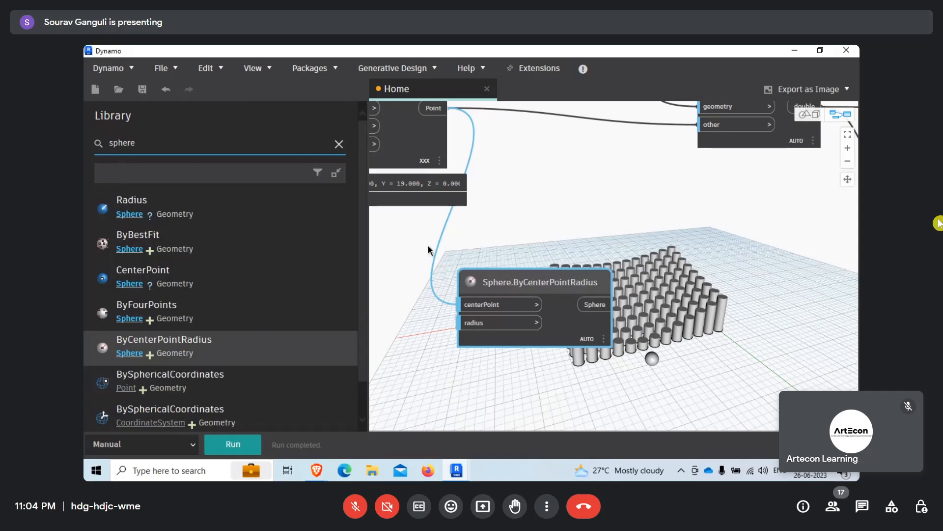
pyautogui.moveTo(190, 147); pyautogui.dragTo(83, 149)
pyautogui.write('number')
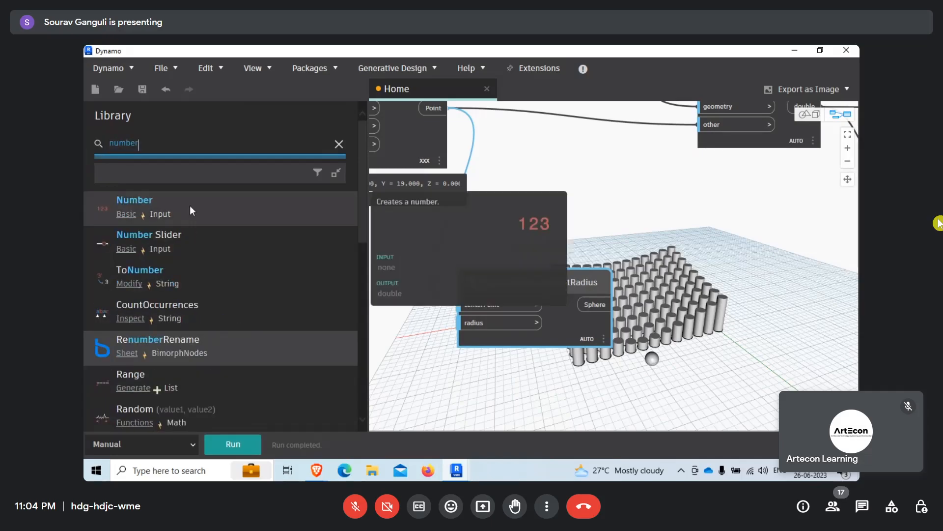
pyautogui.click(192, 210)
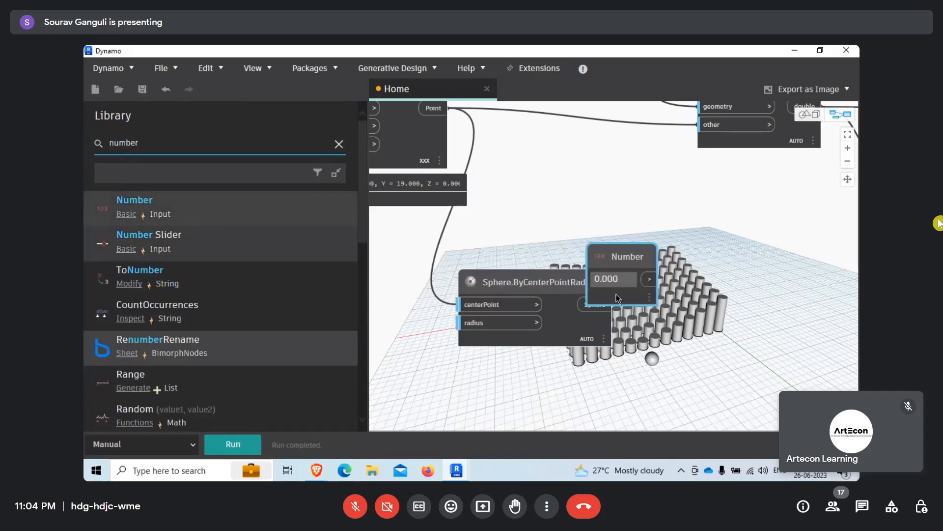
pyautogui.moveTo(618, 297); pyautogui.dragTo(462, 322)
pyautogui.doubleClick(389, 348)
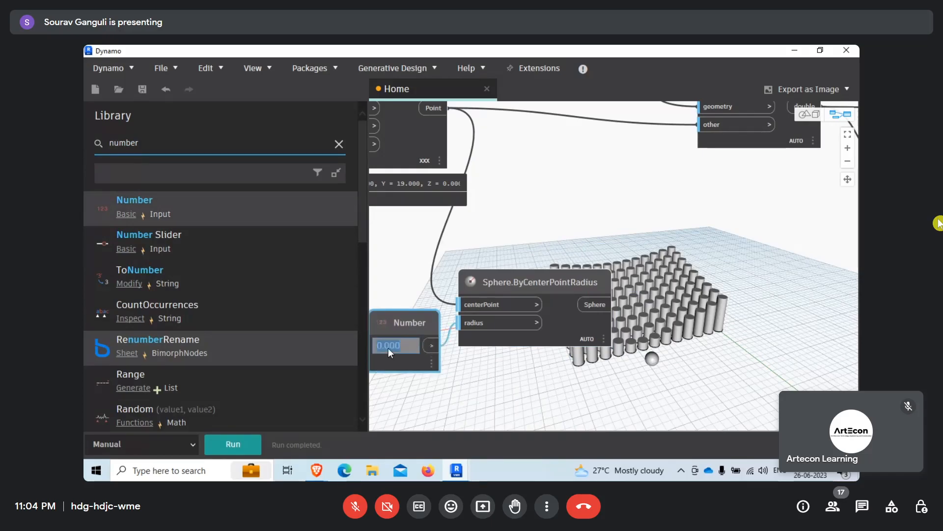
pyautogui.write('2')
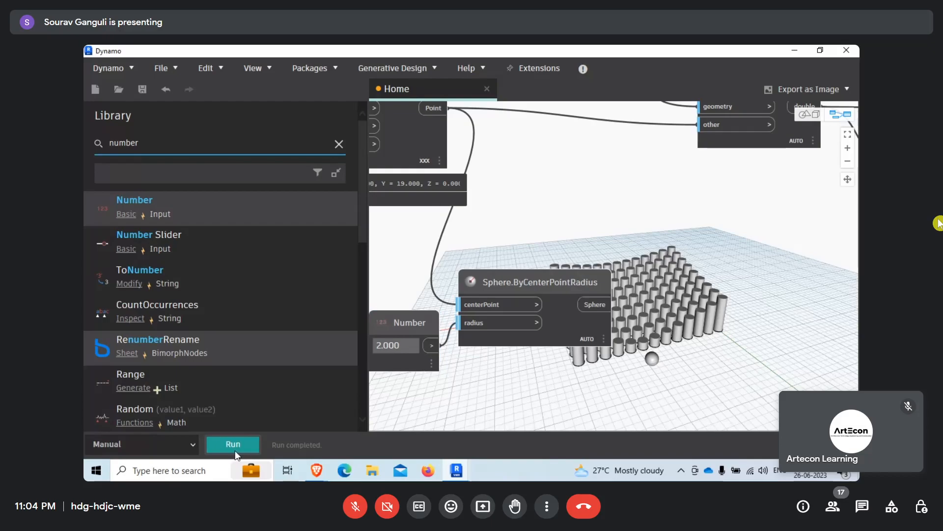
pyautogui.click(236, 442)
# - Move the Sphere.ByCenterPointRadius node and its radius Number node further below the attractor point nodes
pyautogui.scroll(-2, 634, 359)
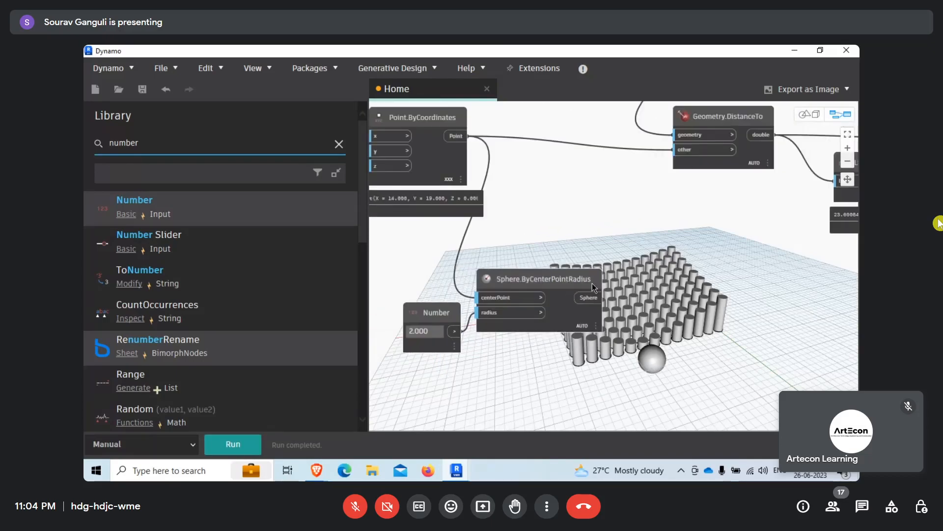
pyautogui.click(607, 267)
pyautogui.moveTo(606, 267); pyautogui.dragTo(600, 347)
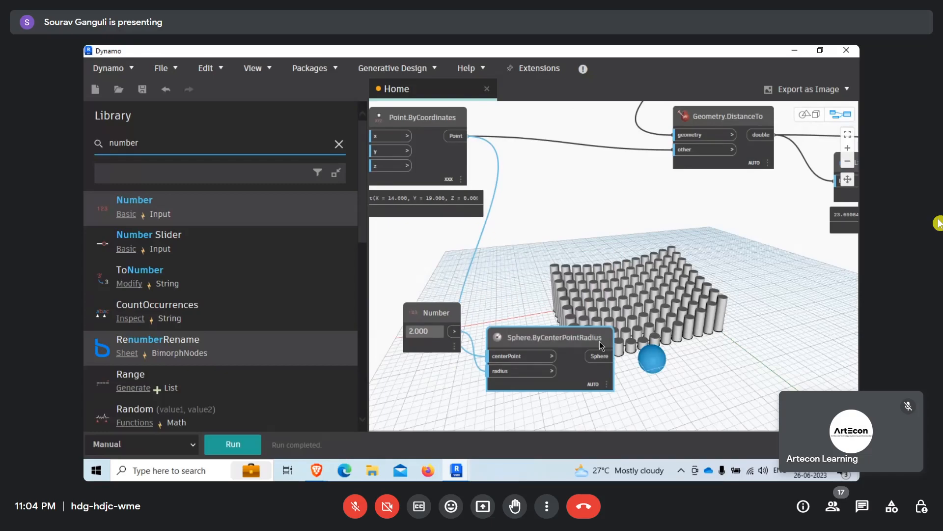
pyautogui.scroll(-2, 600, 346)
pyautogui.moveTo(601, 346); pyautogui.dragTo(595, 293)
pyautogui.moveTo(566, 343); pyautogui.dragTo(430, 389)
pyautogui.click(611, 315)
# - Set the attractor point's x slider to 22 and run the graph
pyautogui.scroll(-3, 612, 314)
pyautogui.scroll(4, 522, 201)
pyautogui.scroll(-2, 511, 211)
pyautogui.scroll(3, 425, 198)
pyautogui.moveTo(429, 186); pyautogui.dragTo(438, 186)
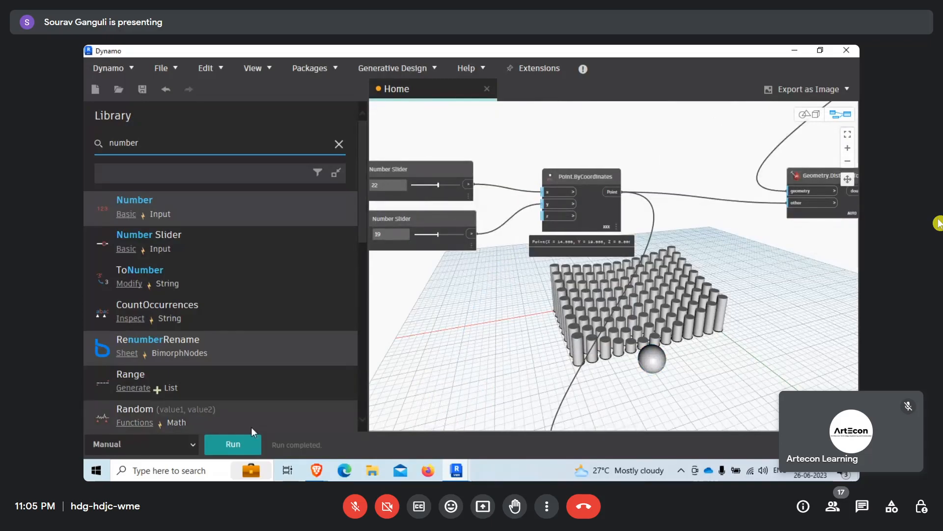
pyautogui.click(214, 446)
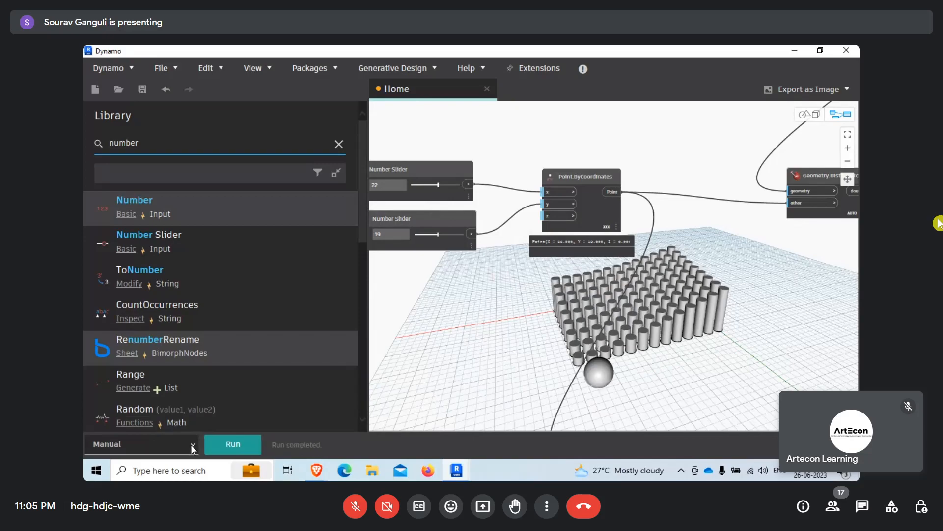
# - Switch the graph's run mode to Automatic and set the attractor point's y slider to 10
pyautogui.click(190, 444)
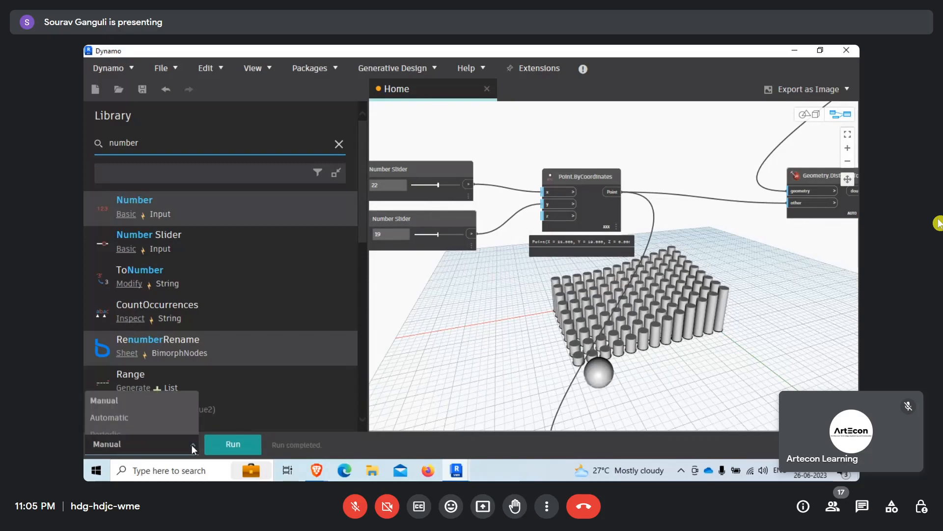
pyautogui.click(146, 409)
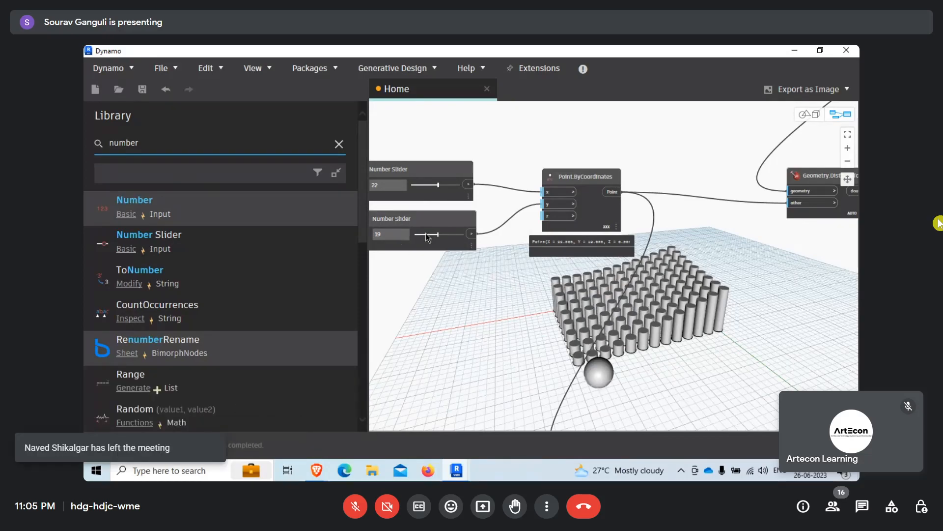
pyautogui.moveTo(434, 234)
pyautogui.mouseDown()
pyautogui.moveTo(415, 234)
pyautogui.moveTo(427, 235)
pyautogui.mouseUp()
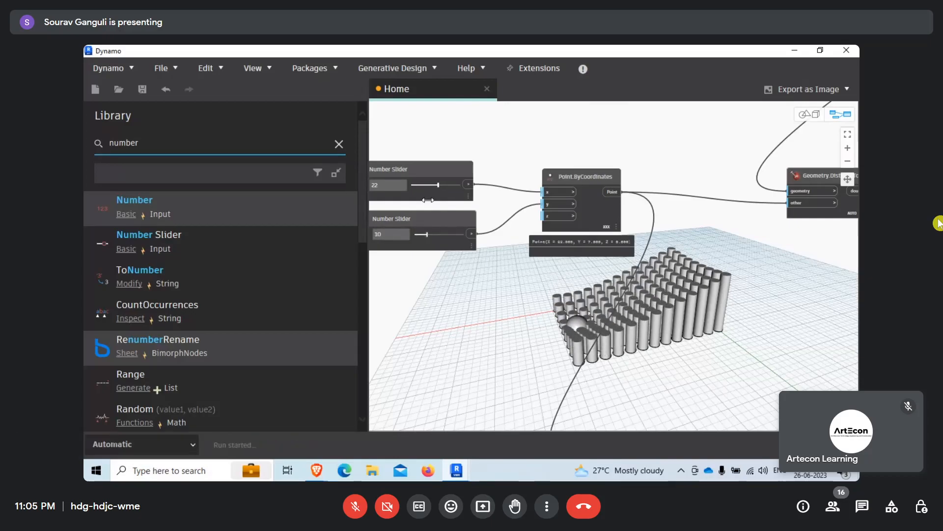
# - Try the attractor point's x slider at 27 and finish with it at 12
pyautogui.moveTo(437, 186); pyautogui.dragTo(442, 187)
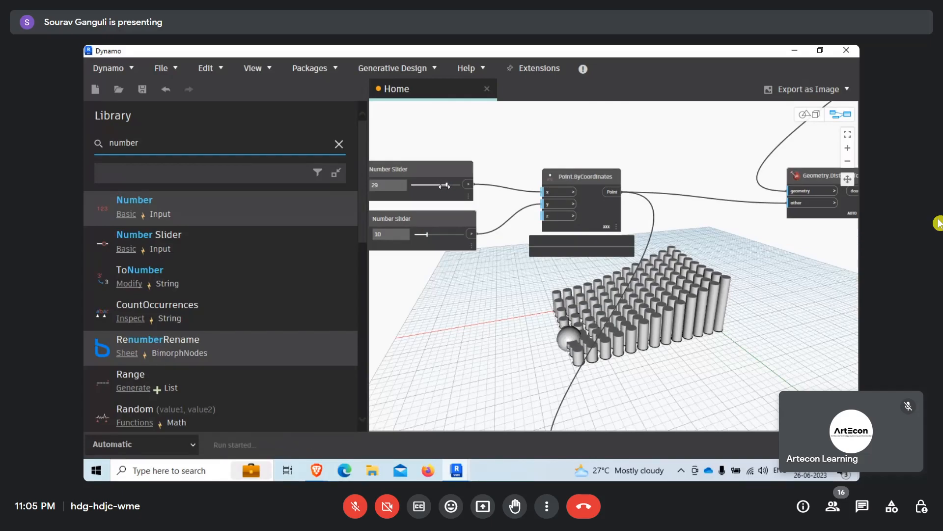
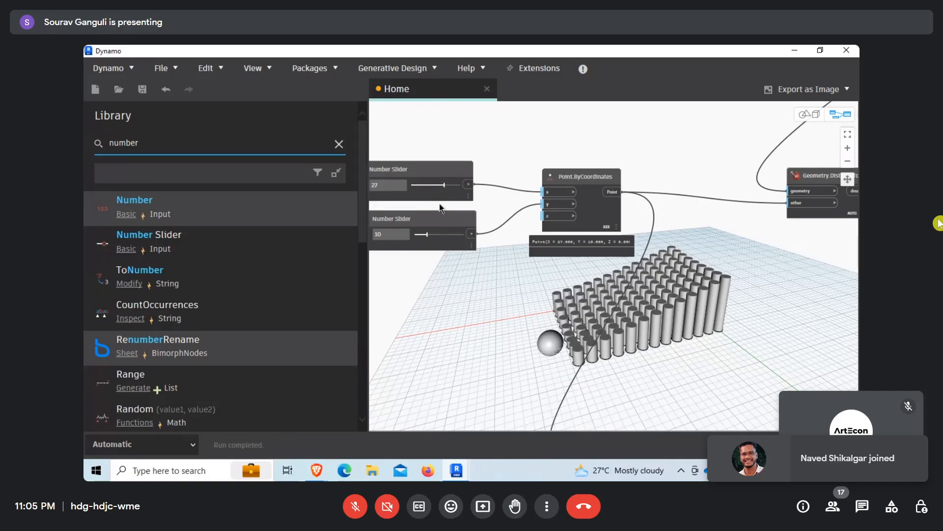
pyautogui.moveTo(444, 185); pyautogui.dragTo(443, 185)
pyautogui.click(426, 185)
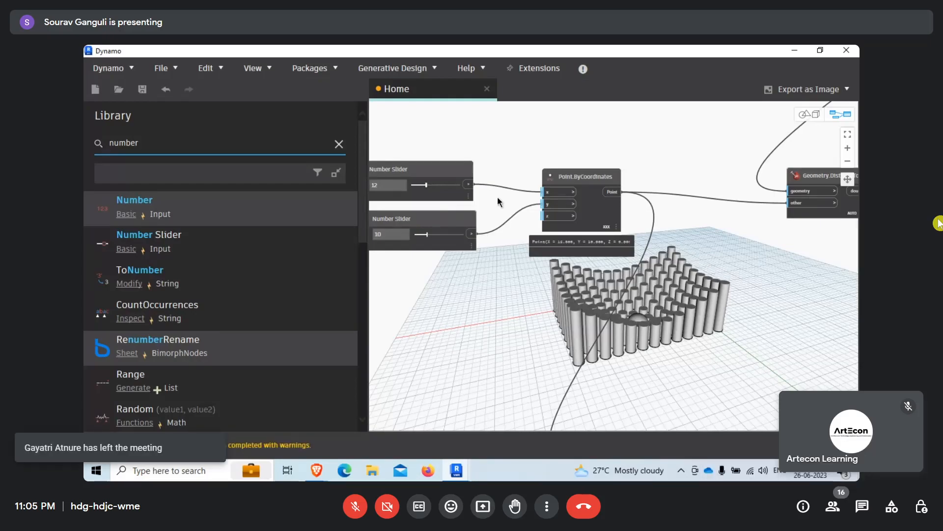
# - Add a Number node and connect it to the z input of the attractor's Point.ByCoordinates node
pyautogui.scroll(-2, 497, 197)
pyautogui.scroll(3, 440, 250)
pyautogui.moveTo(420, 210); pyautogui.dragTo(409, 206)
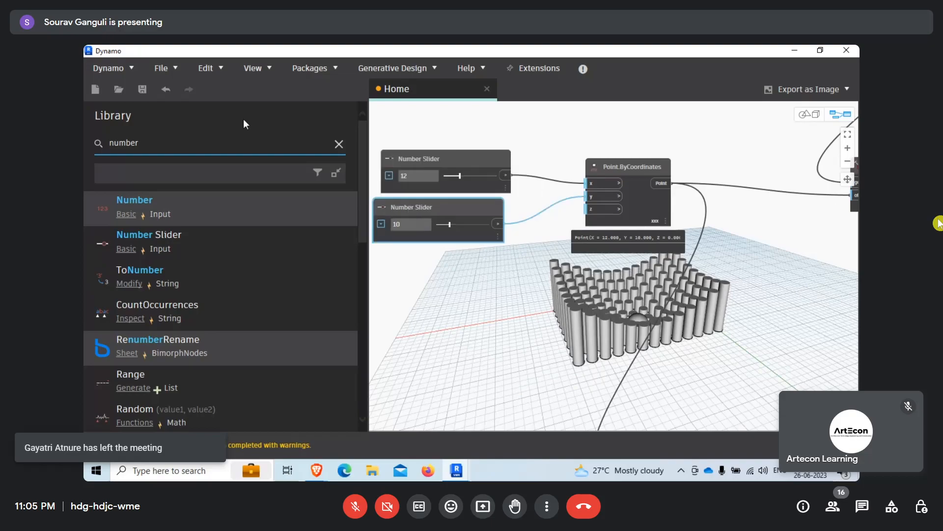
pyautogui.click(102, 148)
pyautogui.write('nu')
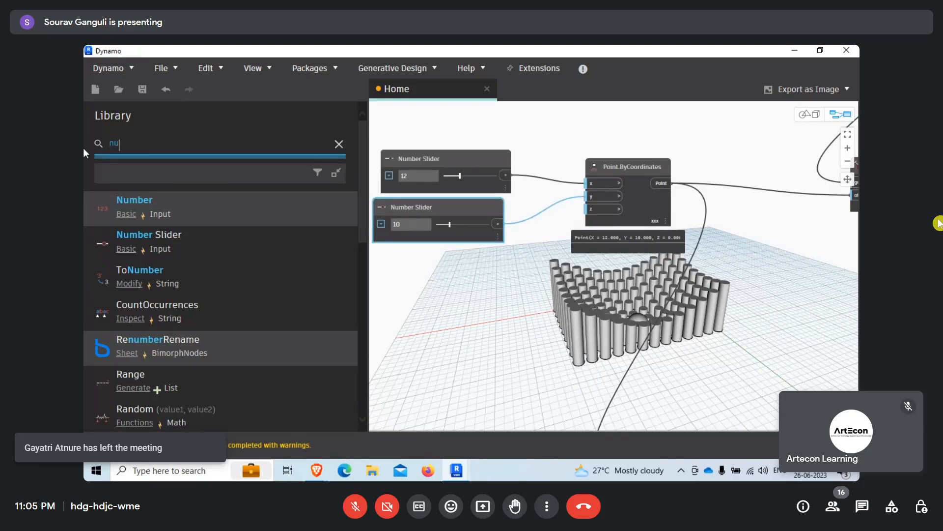
pyautogui.write('mber')
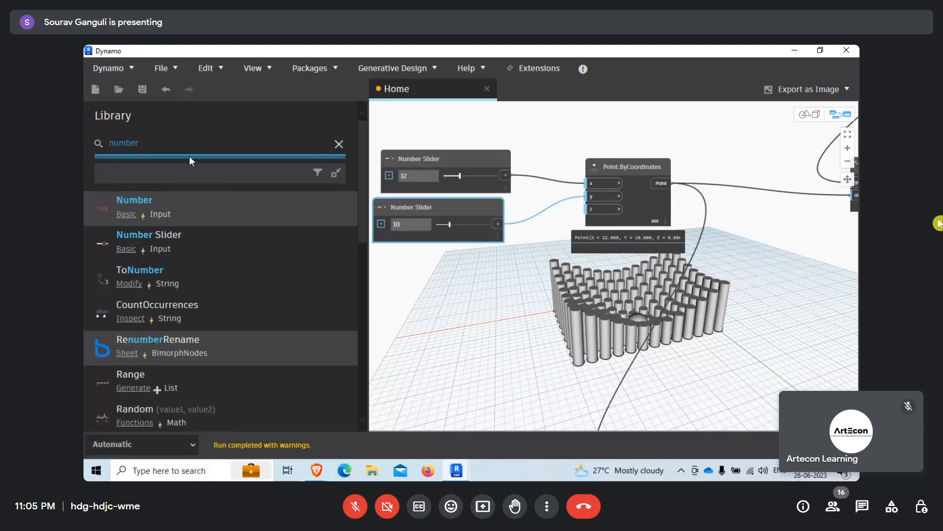
pyautogui.moveTo(206, 209)
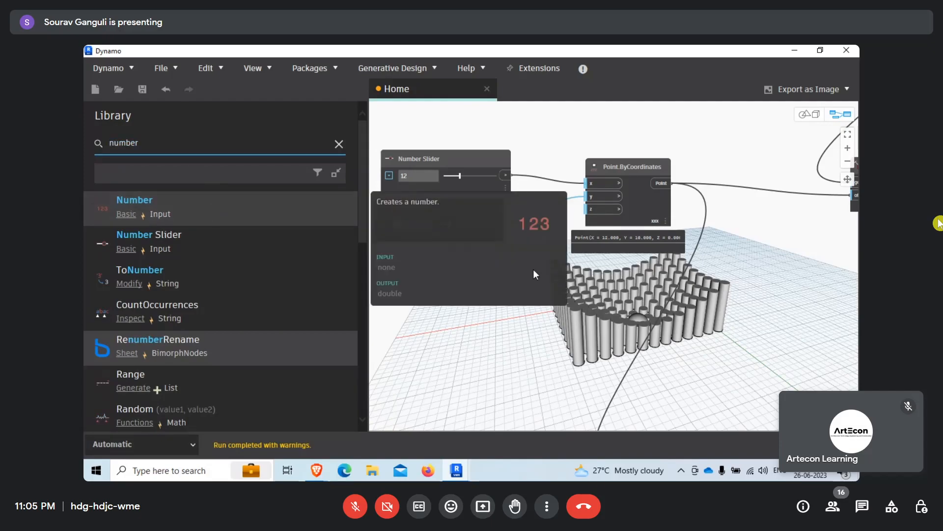
pyautogui.moveTo(638, 269); pyautogui.dragTo(588, 209)
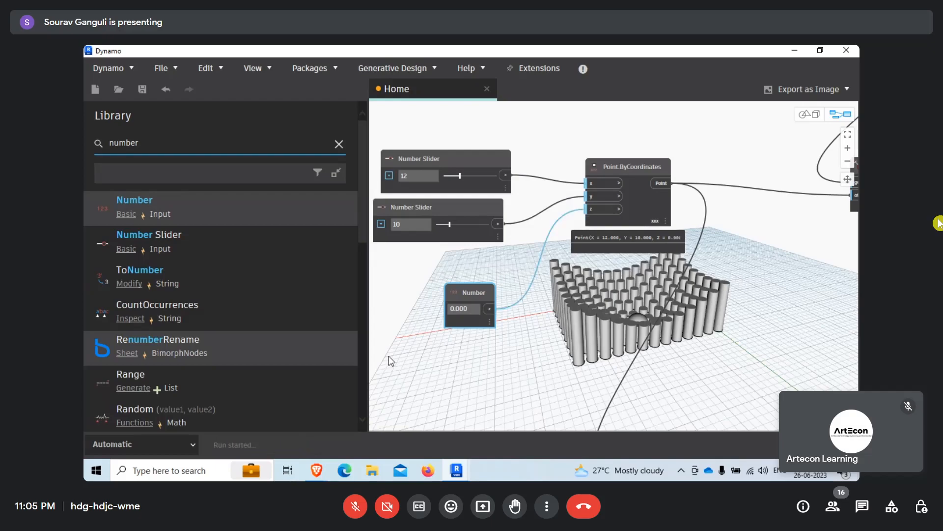
# - Try 0.2 in the attractor's z Number node, and finally set it to 2
pyautogui.click(453, 312)
pyautogui.click(456, 312)
pyautogui.write('2')
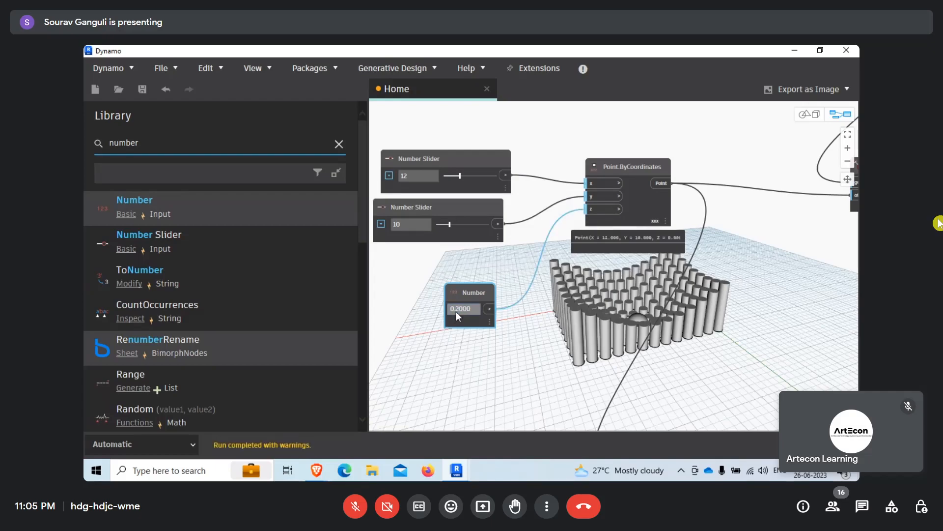
pyautogui.click(372, 411)
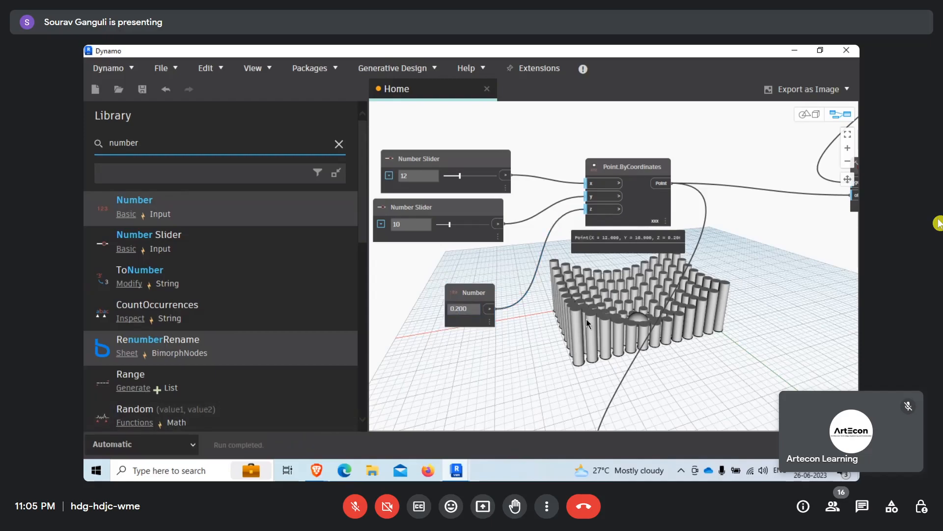
pyautogui.doubleClick(459, 308)
pyautogui.write('2')
pyautogui.click(488, 345)
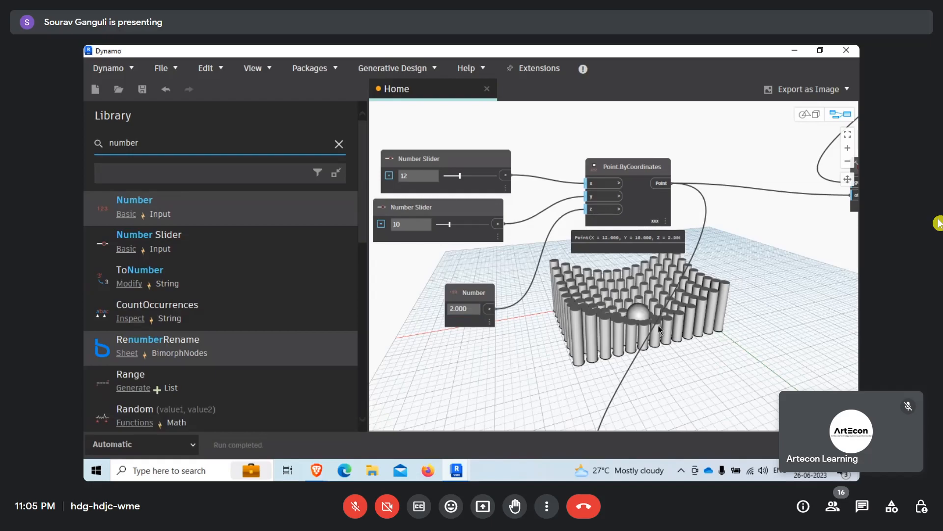
# - Examine the columns around the attractor sphere from several angles in the 3D geometry view and return to node view
pyautogui.moveTo(740, 309); pyautogui.dragTo(661, 250, button='middle')
pyautogui.rightClick(634, 261)
pyautogui.click(685, 425)
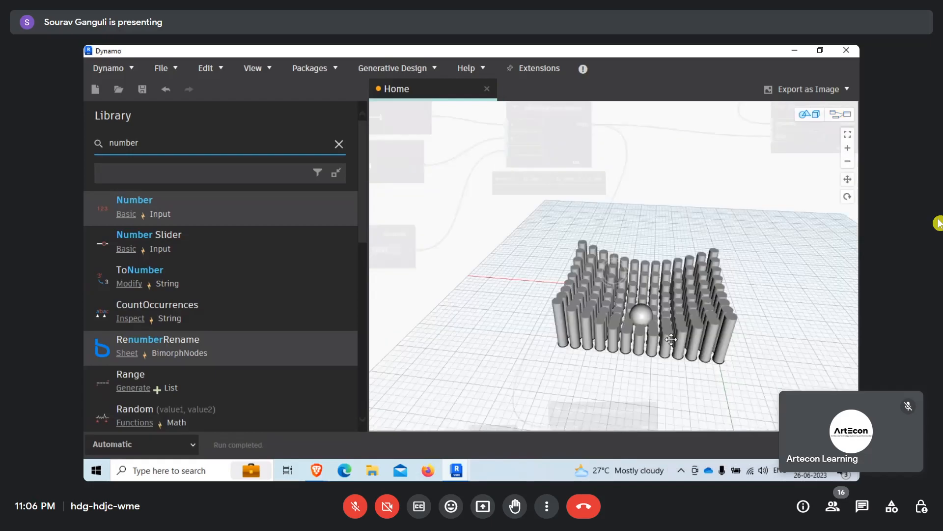
pyautogui.moveTo(671, 339); pyautogui.dragTo(630, 326, button='right')
pyautogui.scroll(2, 631, 327)
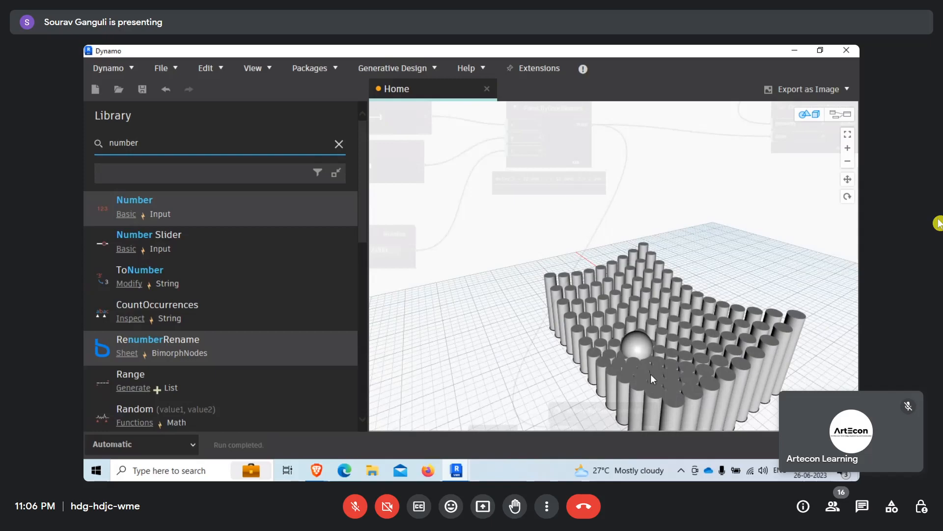
pyautogui.rightClick(519, 274)
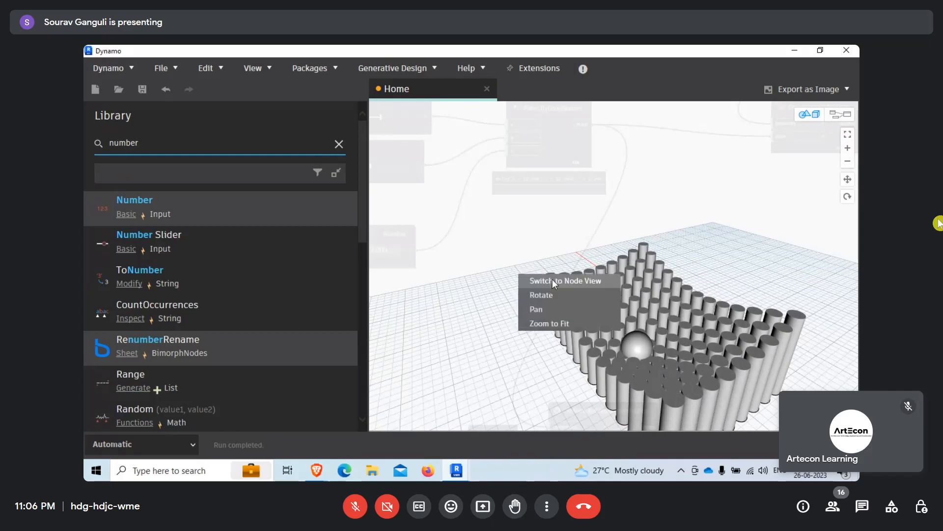
pyautogui.click(556, 282)
# - Select the sphere node and its radius Number node together and move them further away from the attractor point nodes
pyautogui.moveTo(440, 301); pyautogui.dragTo(528, 377)
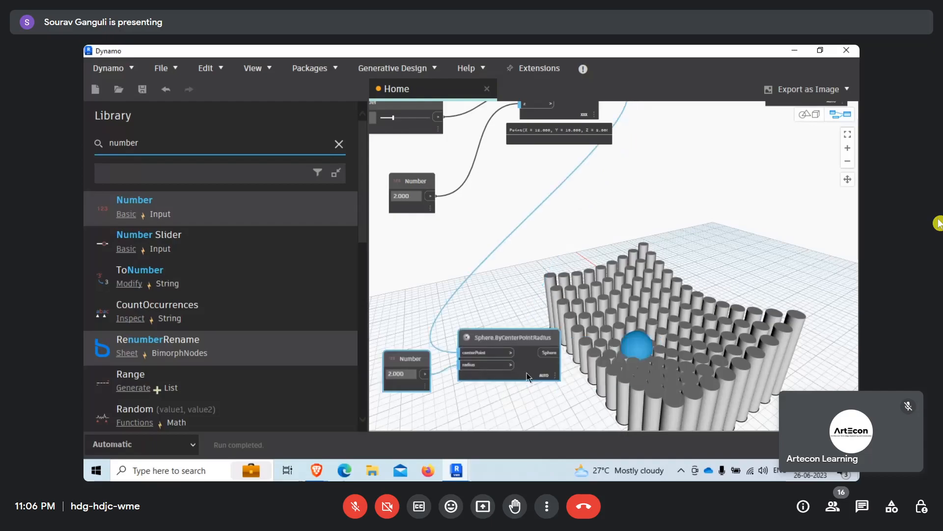
pyautogui.scroll(-5, 528, 377)
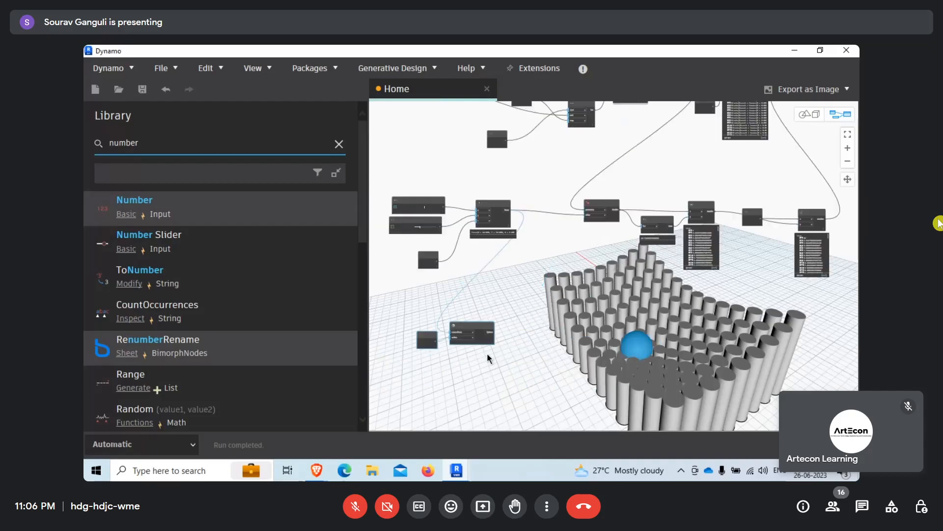
pyautogui.moveTo(486, 288); pyautogui.dragTo(493, 293, button='middle')
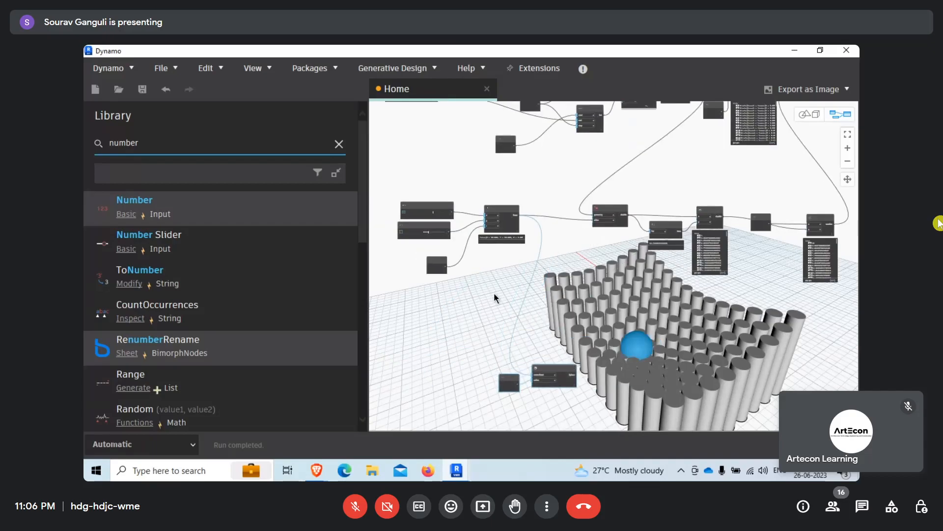
# - Try the attractor's x slider at 20 and y slider at 19, and finally set x to 12 and y to 11
pyautogui.scroll(5, 420, 212)
pyautogui.moveTo(467, 215); pyautogui.dragTo(478, 215)
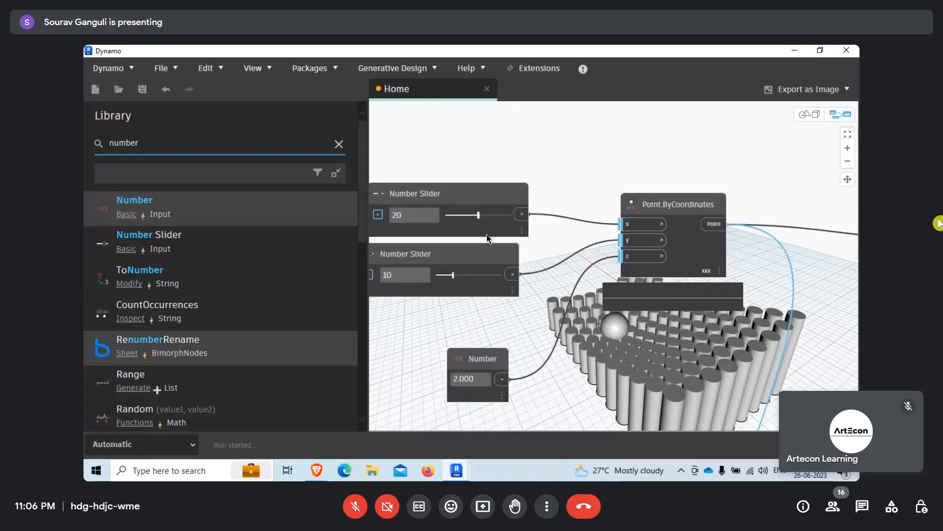
pyautogui.click(464, 217)
pyautogui.click(465, 216)
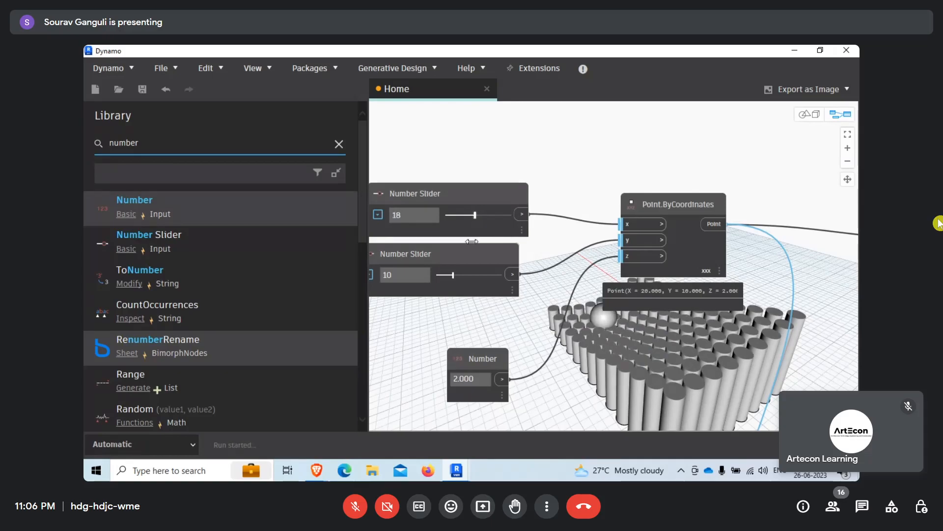
pyautogui.click(466, 278)
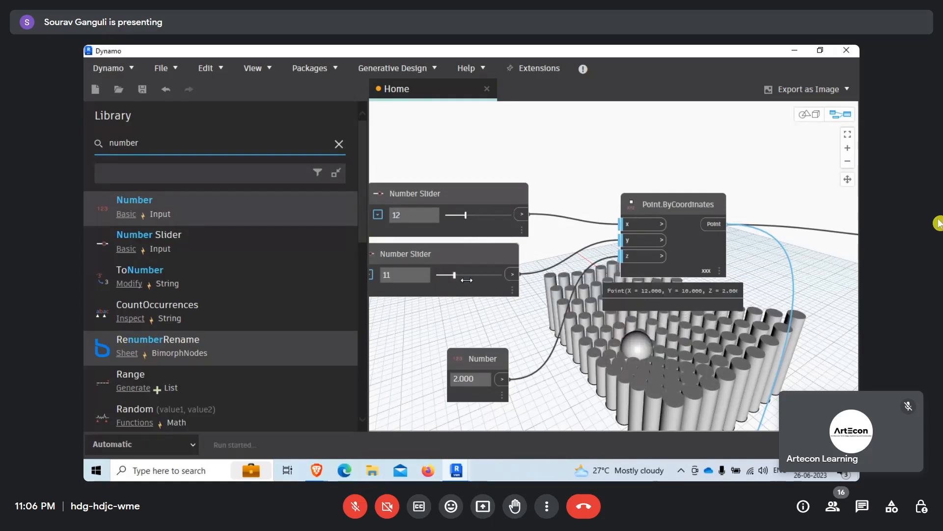
pyautogui.click(466, 278)
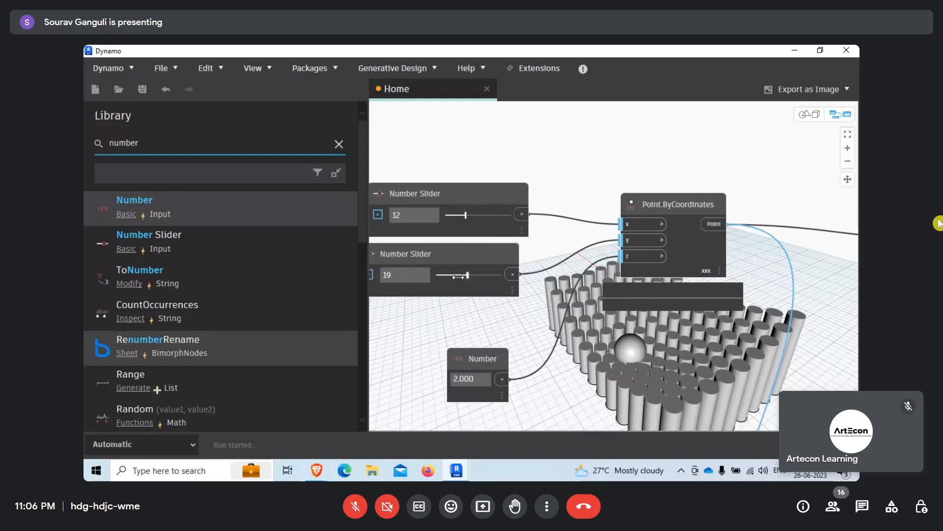
pyautogui.click(458, 277)
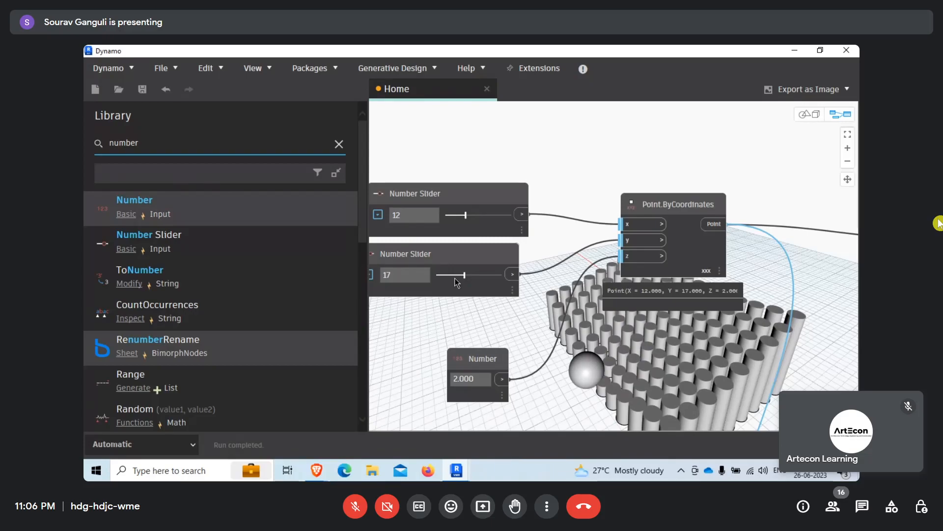
pyautogui.click(460, 276)
pyautogui.moveTo(460, 276); pyautogui.dragTo(454, 276)
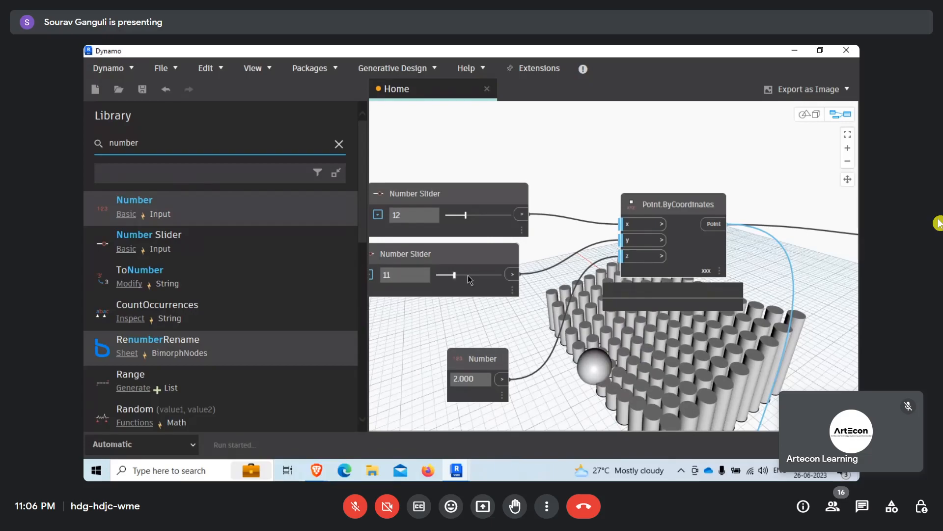
# - Shift the selected sphere node and its radius Number node slightly and clear the selection
pyautogui.moveTo(651, 330); pyautogui.dragTo(396, 267, button='middle')
pyautogui.scroll(-3, 497, 238)
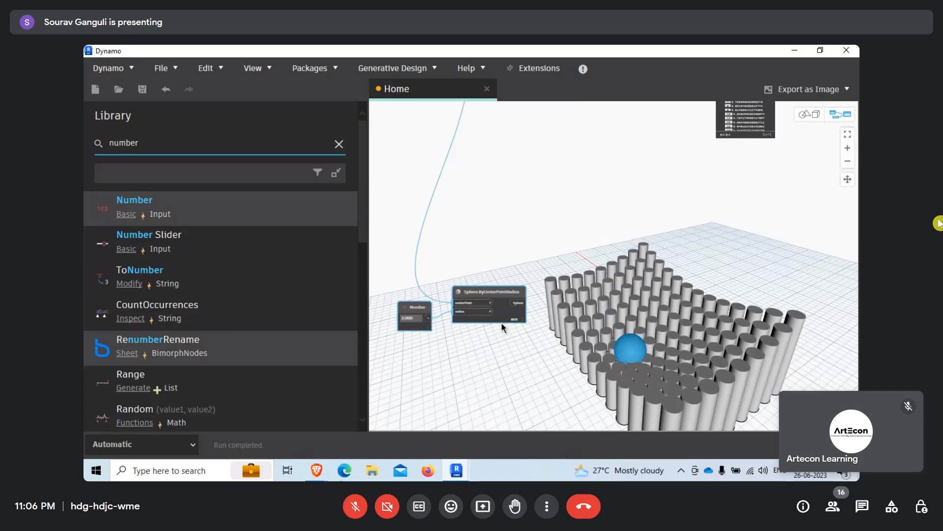
pyautogui.moveTo(486, 293)
pyautogui.mouseDown()
pyautogui.moveTo(502, 278)
pyautogui.moveTo(500, 287)
pyautogui.mouseUp()
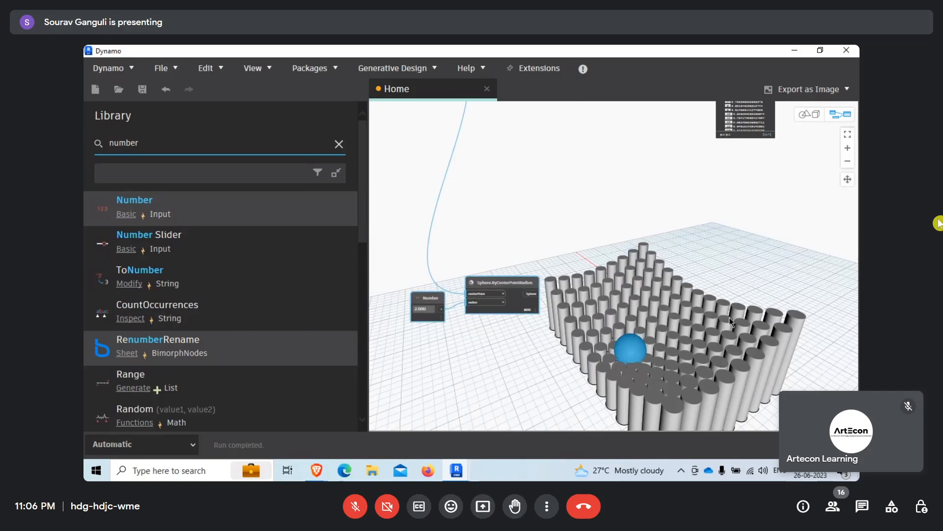
pyautogui.click(721, 270)
pyautogui.scroll(-1, 468, 305)
pyautogui.scroll(1, 467, 300)
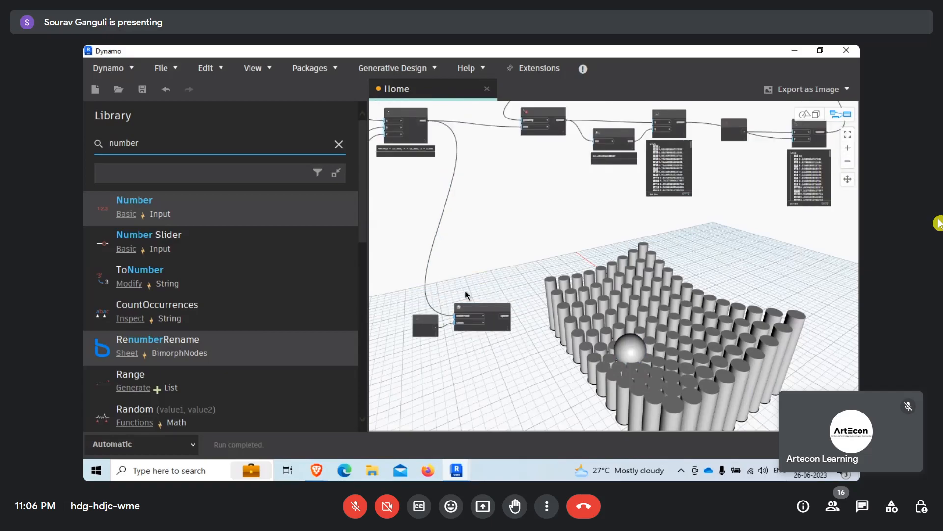
pyautogui.moveTo(397, 287); pyautogui.dragTo(584, 387)
pyautogui.click(566, 267)
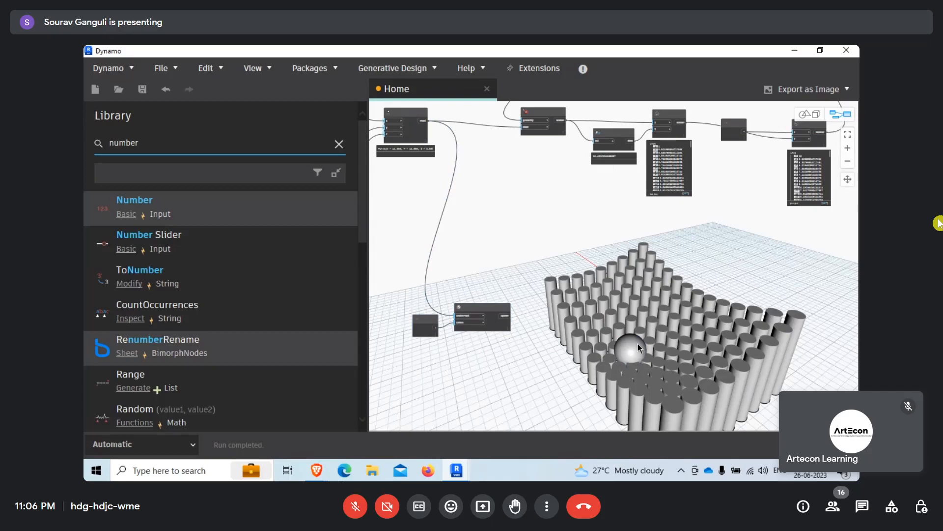
# - Clear the library search and add a GeometryColor.ByGeometryColor node from the Geometry Color modifiers
pyautogui.click(339, 145)
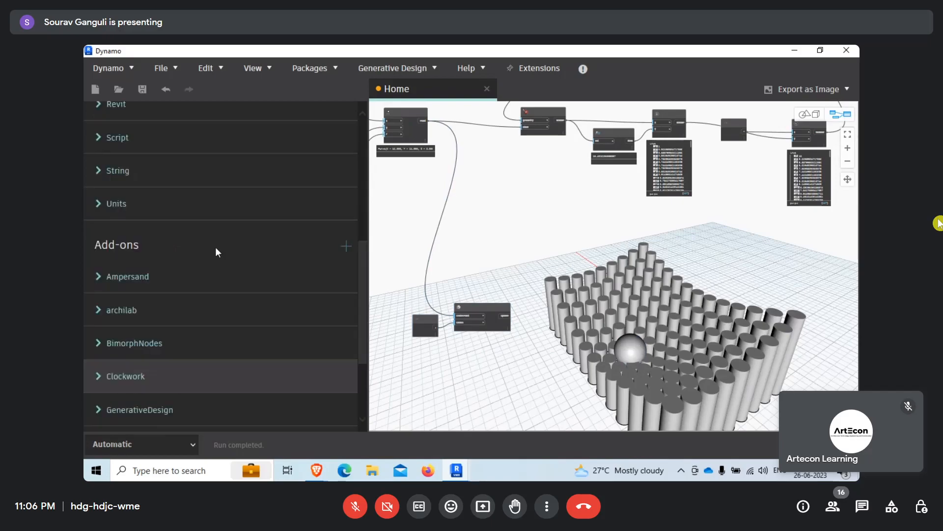
pyautogui.scroll(10, 215, 247)
pyautogui.click(86, 263)
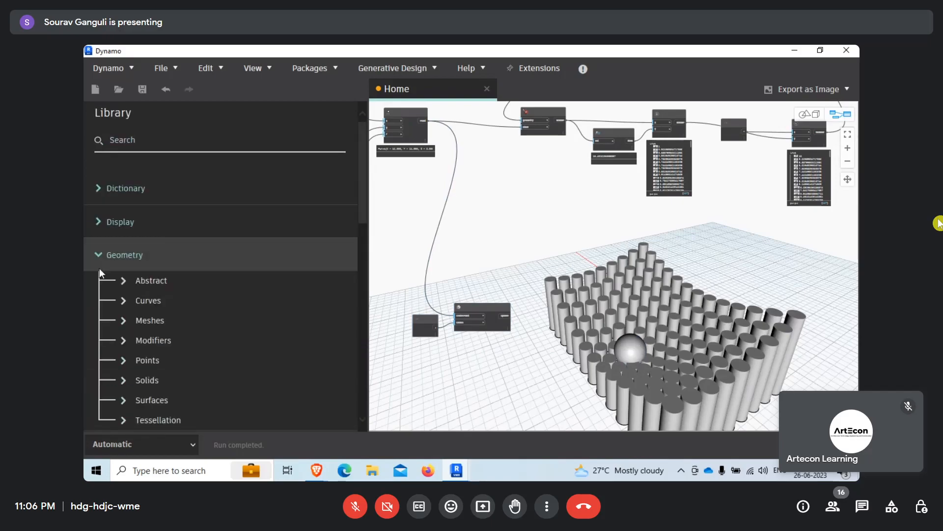
pyautogui.scroll(-1, 258, 227)
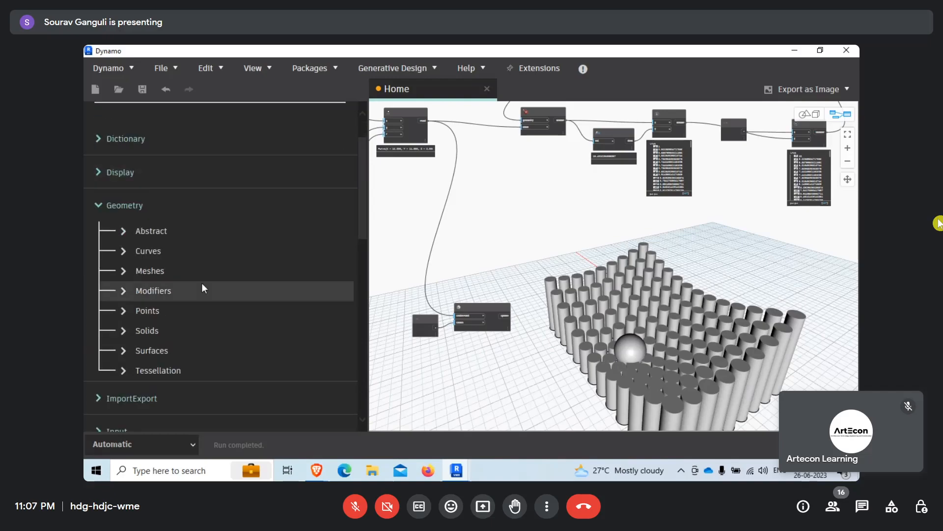
pyautogui.click(123, 292)
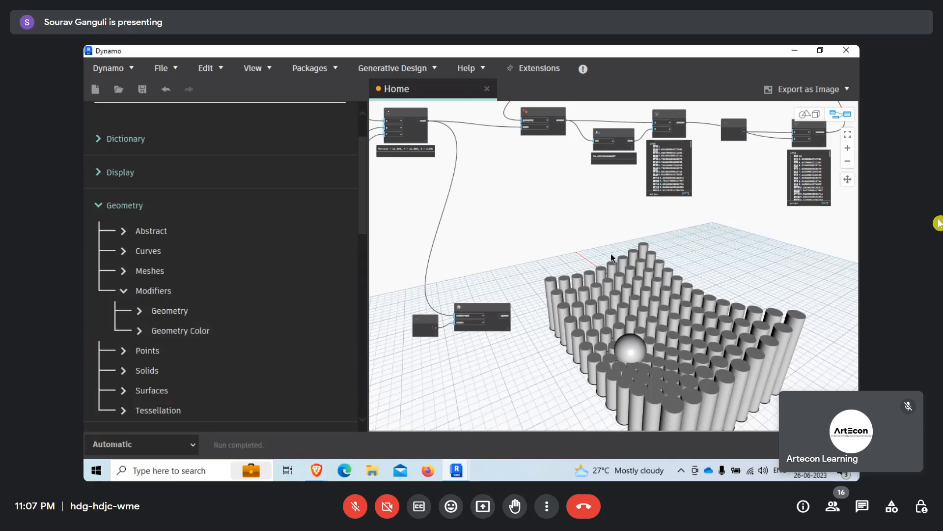
pyautogui.click(143, 331)
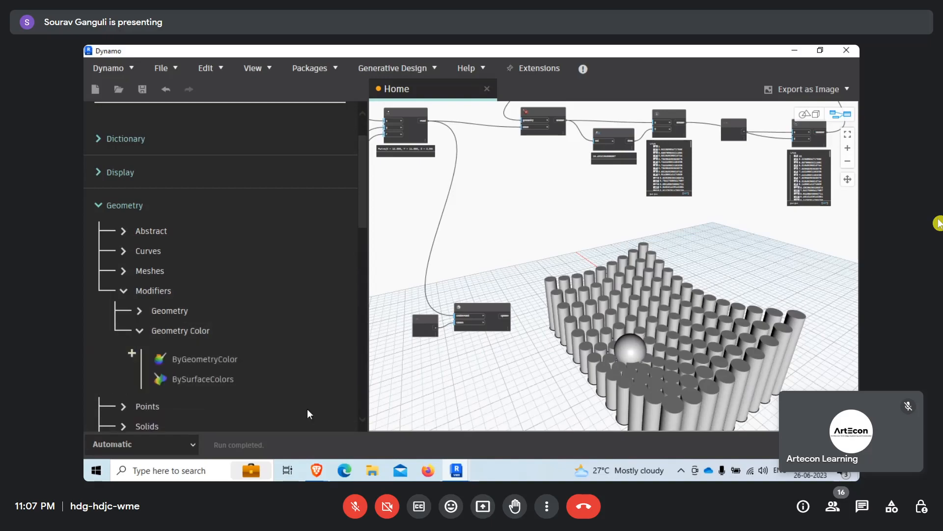
pyautogui.click(205, 360)
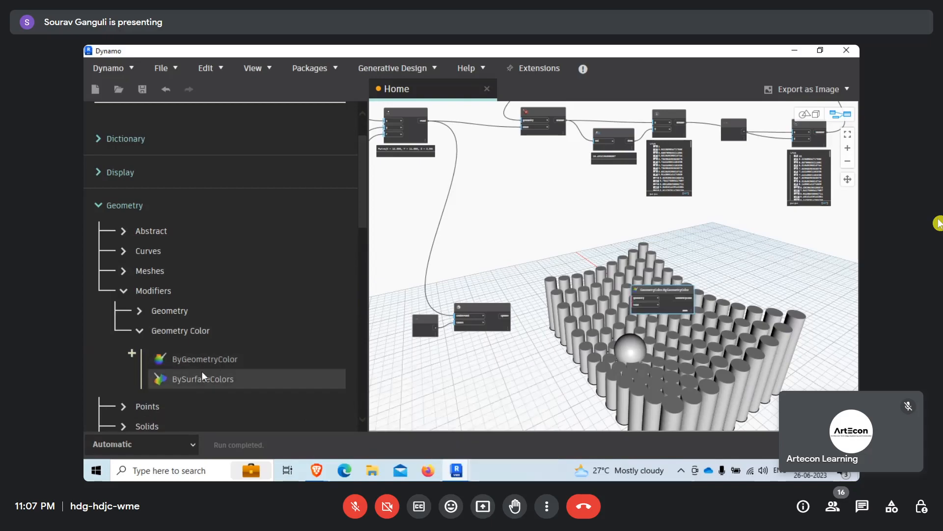
# - Place the GeometryColor.ByGeometryColor node beside the sphere node and connect the Sphere output to its geometry input
pyautogui.scroll(3, 668, 292)
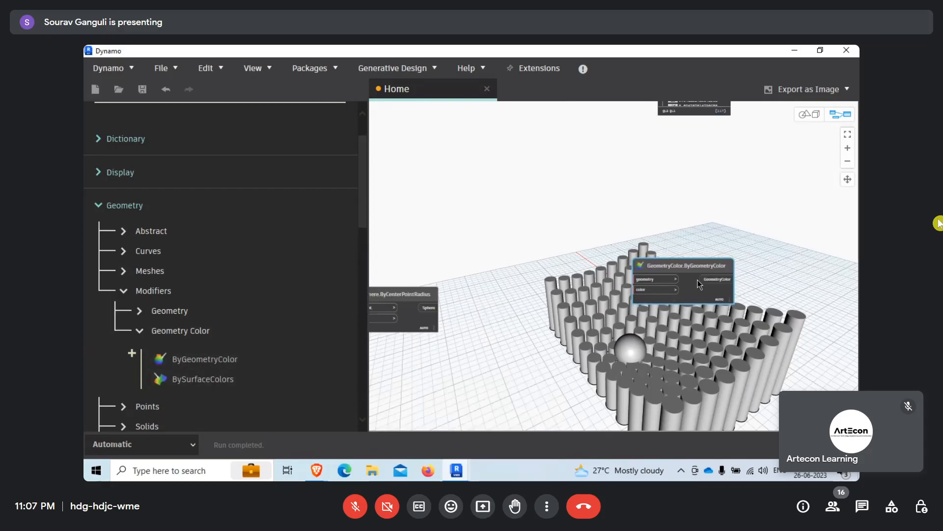
pyautogui.moveTo(700, 285); pyautogui.dragTo(572, 339)
pyautogui.moveTo(428, 307); pyautogui.dragTo(511, 344)
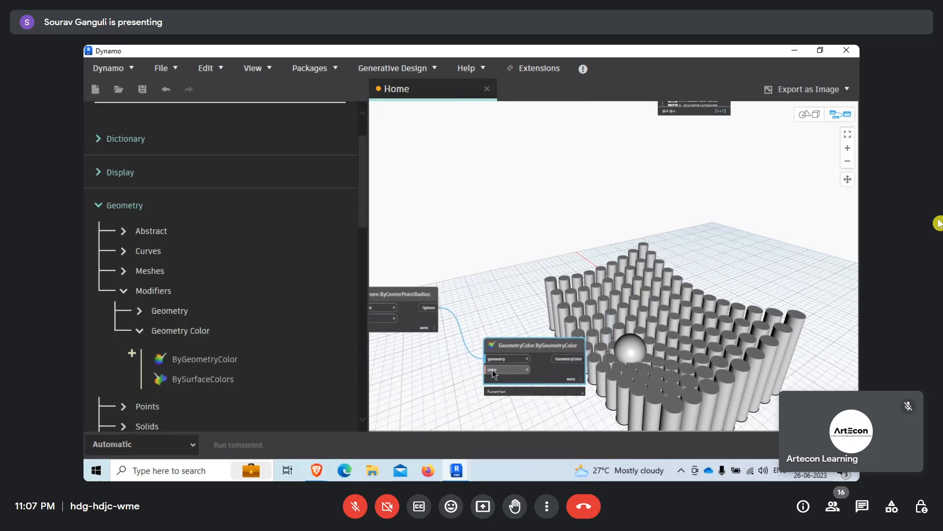
pyautogui.click(384, 364)
# - Search the library for color and add a Color Palette node, placing it below the sphere node
pyautogui.click(135, 142)
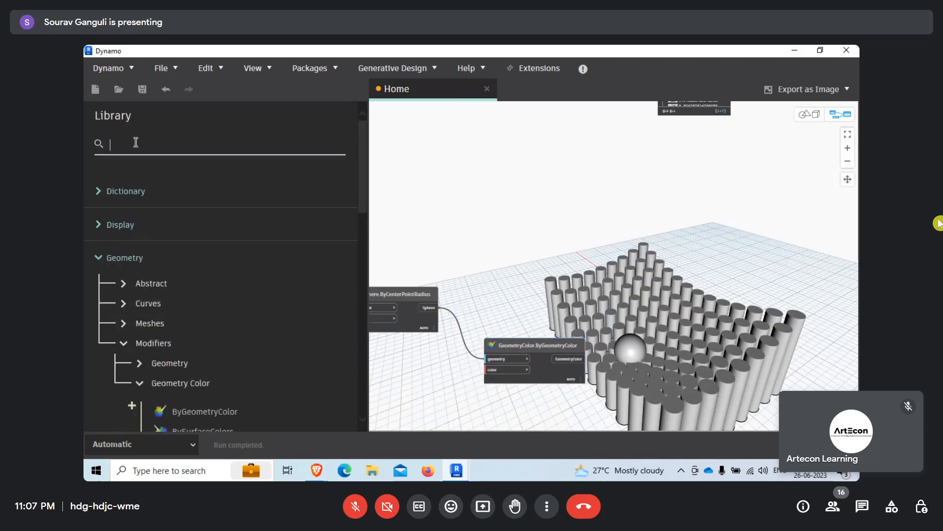
pyautogui.write('col')
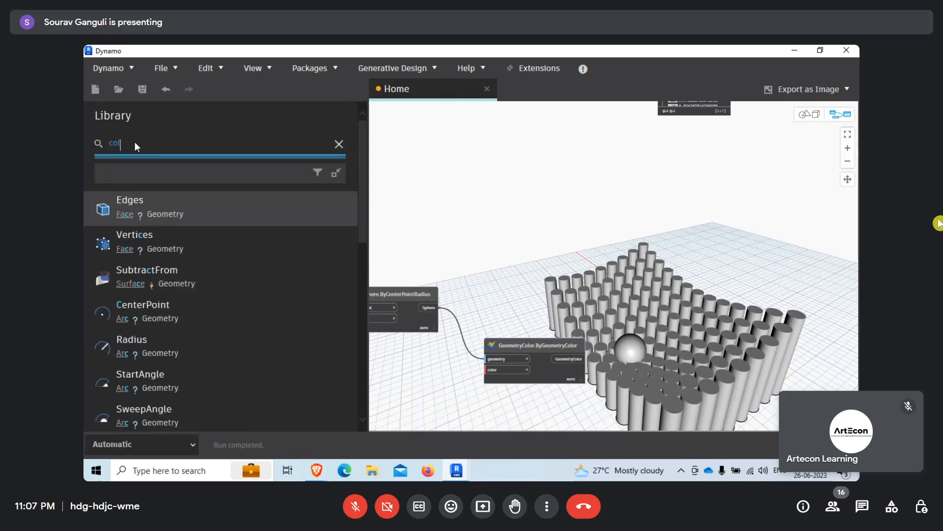
pyautogui.write('or')
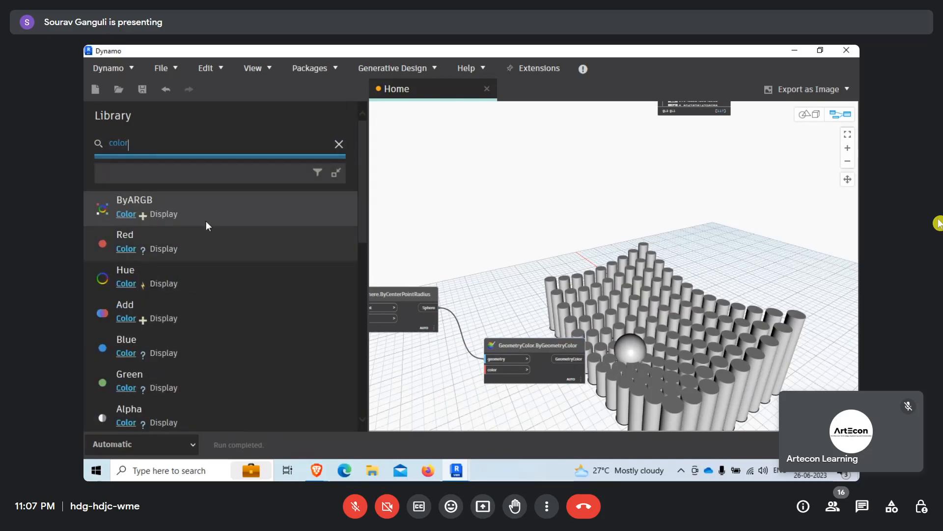
pyautogui.scroll(-3, 217, 267)
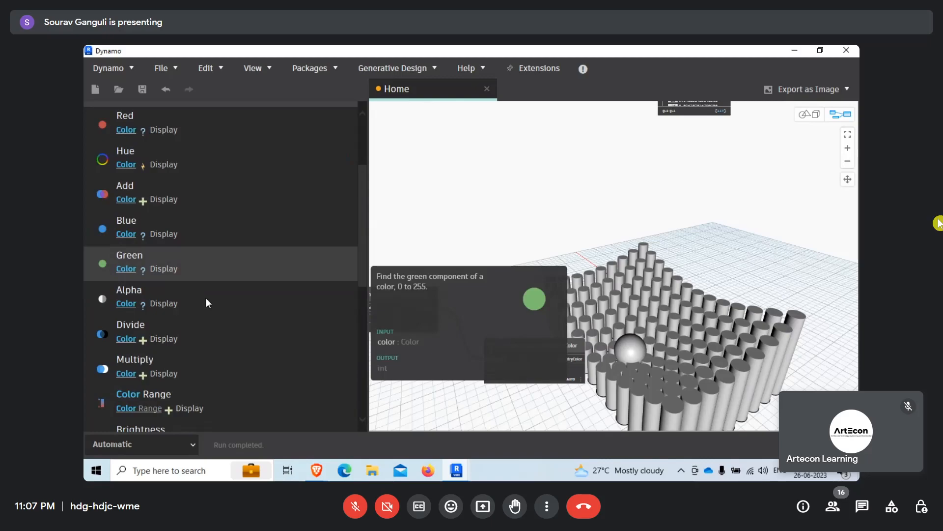
pyautogui.scroll(-3, 203, 343)
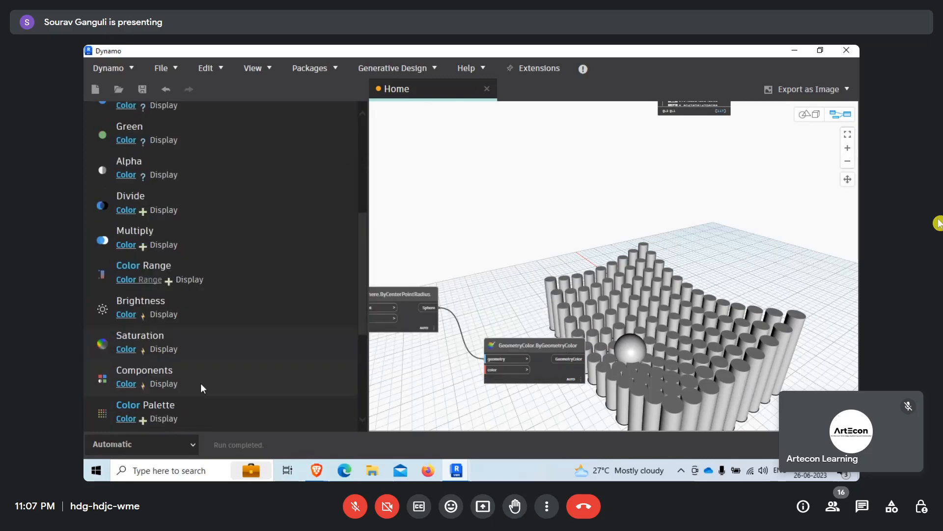
pyautogui.click(210, 415)
pyautogui.moveTo(639, 300); pyautogui.dragTo(522, 251)
pyautogui.scroll(-5, 694, 259)
pyautogui.scroll(4, 522, 251)
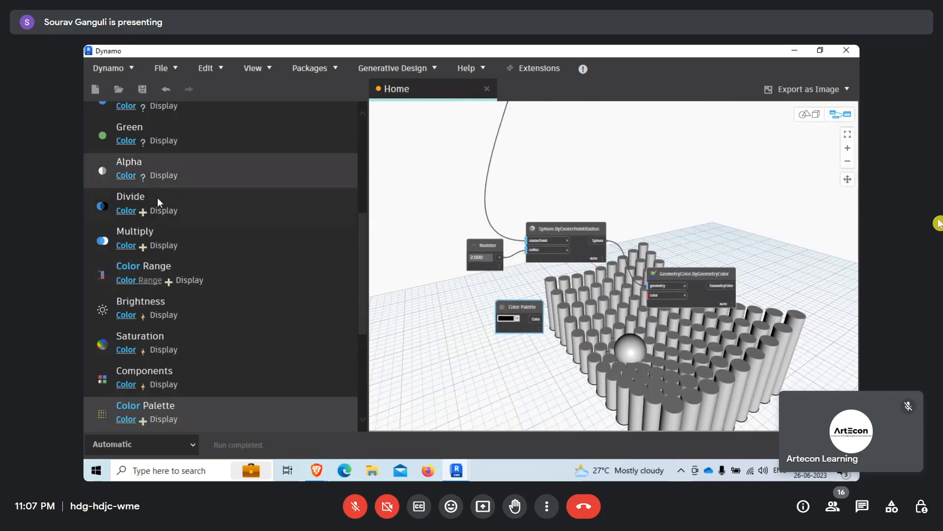
pyautogui.scroll(5, 157, 198)
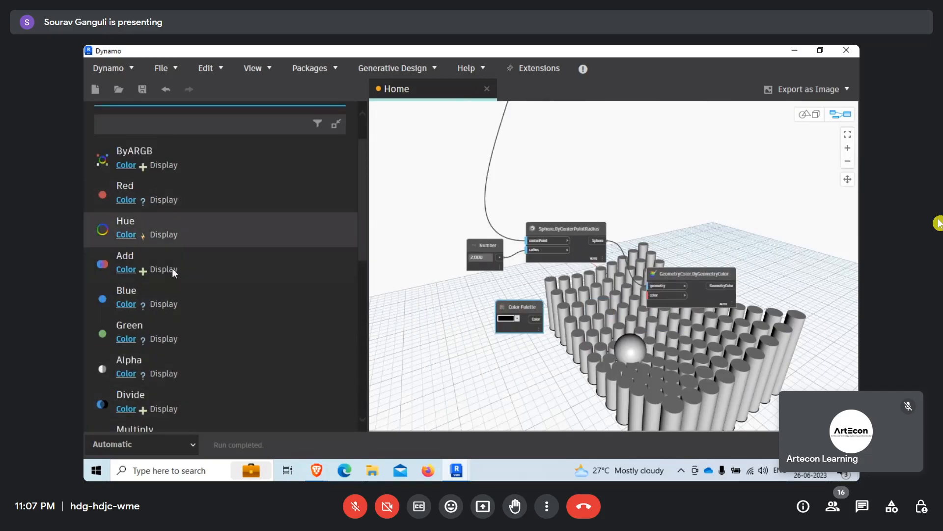
# - Set the Color Palette node to red and connect its Color output to the color input of GeometryColor.ByGeometryColor
pyautogui.moveTo(543, 315); pyautogui.dragTo(440, 299, button='middle')
pyautogui.scroll(3, 432, 294)
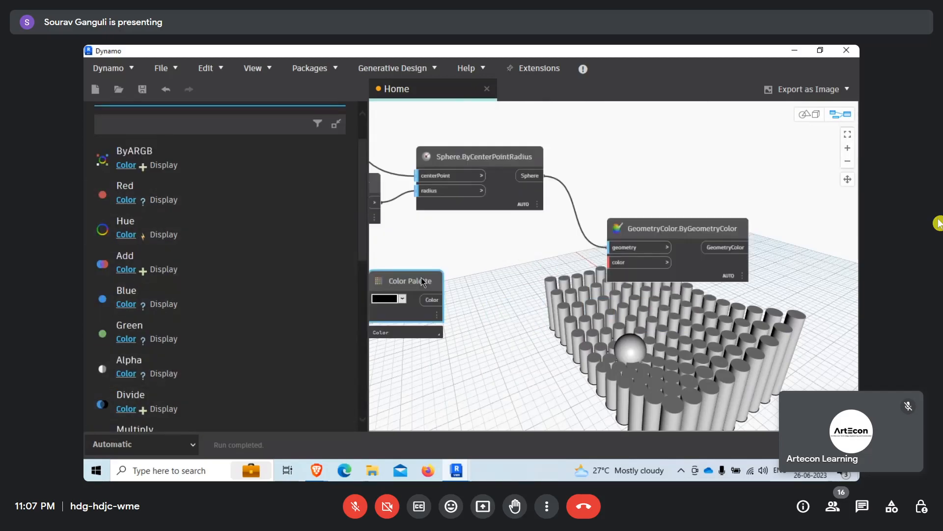
pyautogui.moveTo(422, 281); pyautogui.dragTo(446, 271)
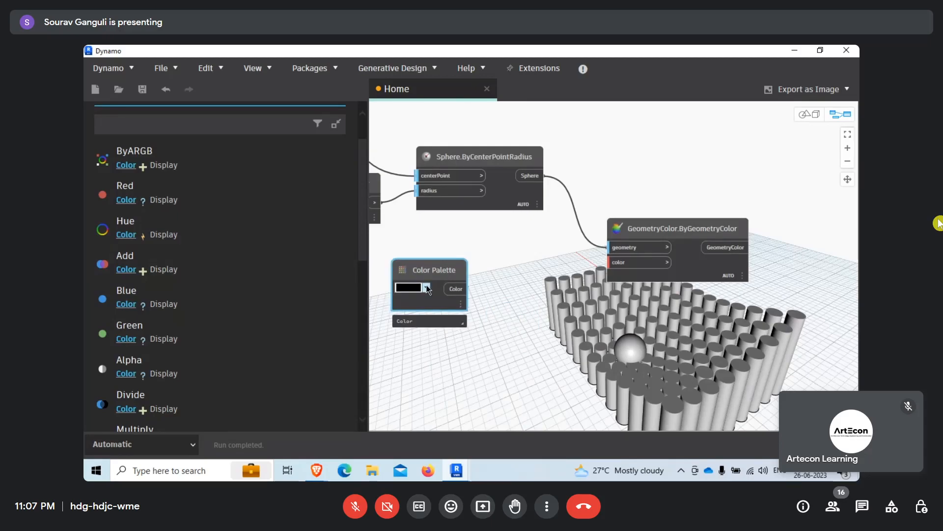
pyautogui.click(427, 288)
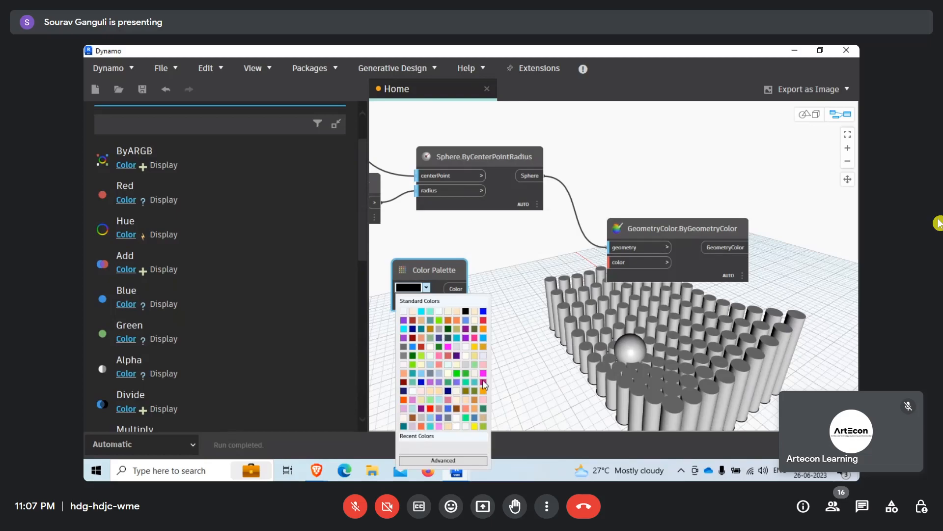
pyautogui.click(430, 408)
pyautogui.click(457, 289)
pyautogui.click(606, 265)
# - Move the GeometryColor.ByGeometryColor node up beside the sphere node and the Color Palette node closer to it
pyautogui.moveTo(692, 233); pyautogui.dragTo(586, 238, button='middle')
pyautogui.scroll(1, 586, 237)
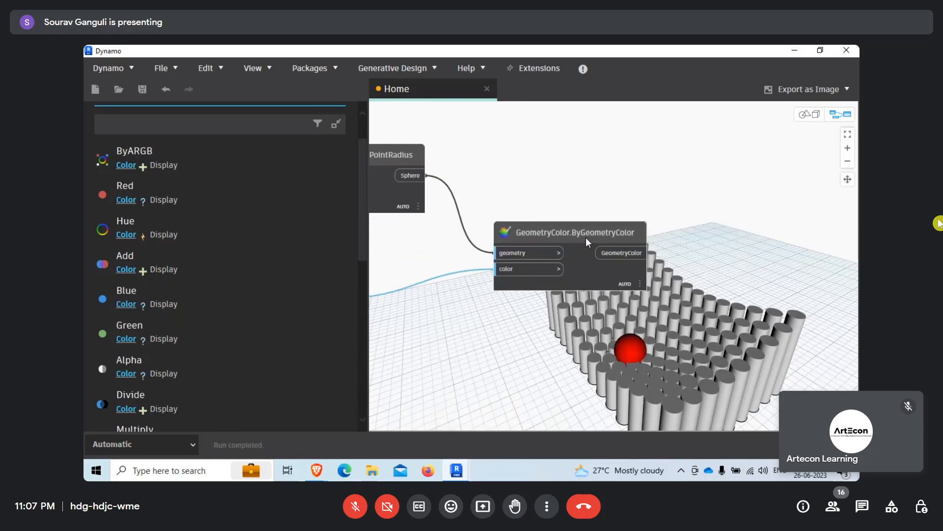
pyautogui.moveTo(585, 237); pyautogui.dragTo(571, 183)
pyautogui.click(701, 337)
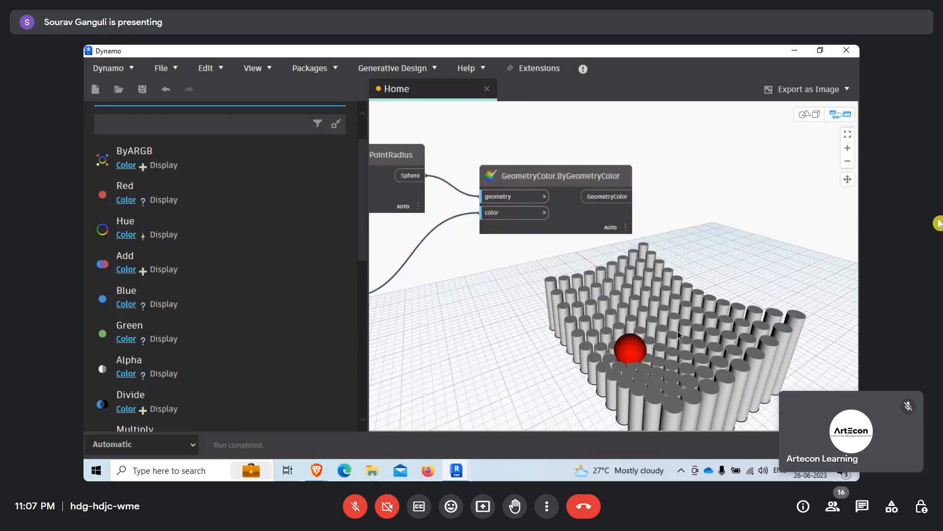
pyautogui.scroll(-3, 539, 186)
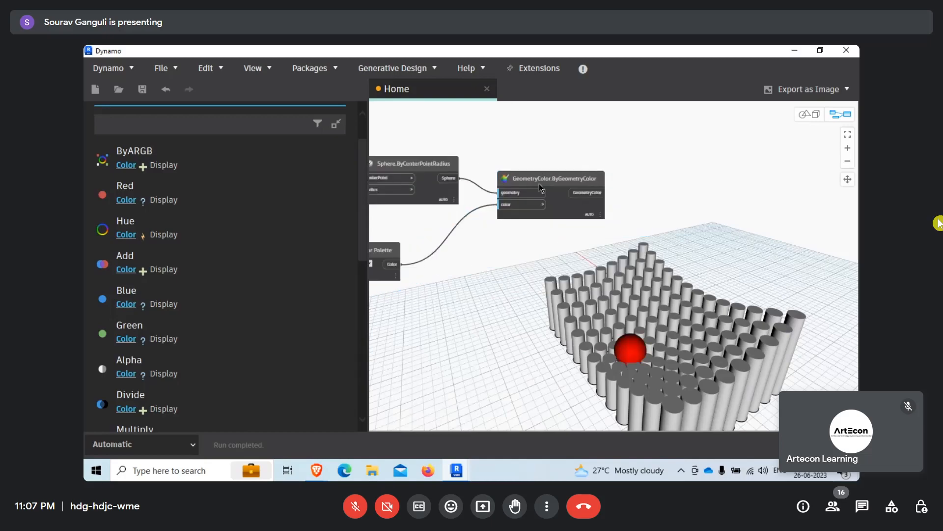
pyautogui.scroll(1, 539, 185)
pyautogui.moveTo(540, 185); pyautogui.dragTo(582, 165, button='middle')
pyautogui.moveTo(414, 235); pyautogui.dragTo(464, 236)
# - Turn off the geometry preview of the Sphere.ByCenterPointRadius node
pyautogui.click(458, 164)
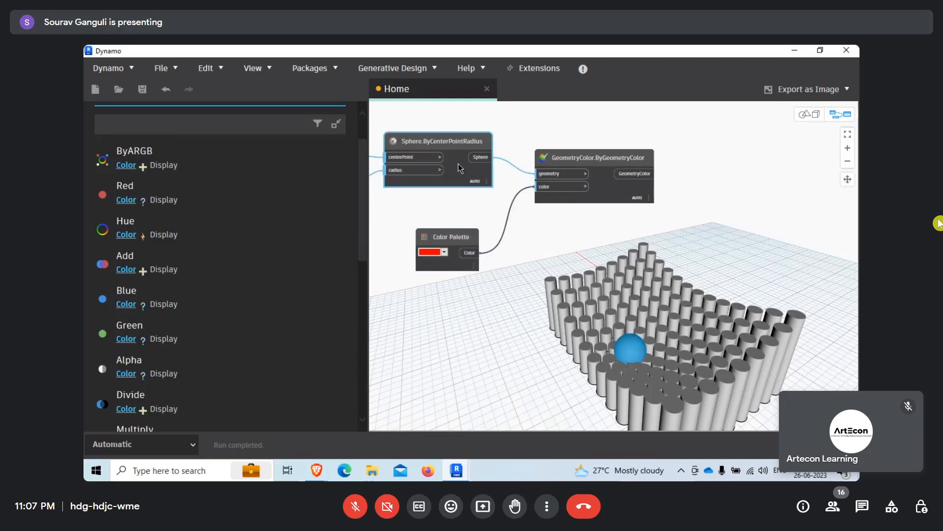
pyautogui.rightClick(458, 168)
pyautogui.click(466, 210)
# - Set the Number Slider feeding the attractor point's y input to 22
pyautogui.moveTo(549, 254); pyautogui.dragTo(498, 238, button='middle')
pyautogui.scroll(-5, 497, 239)
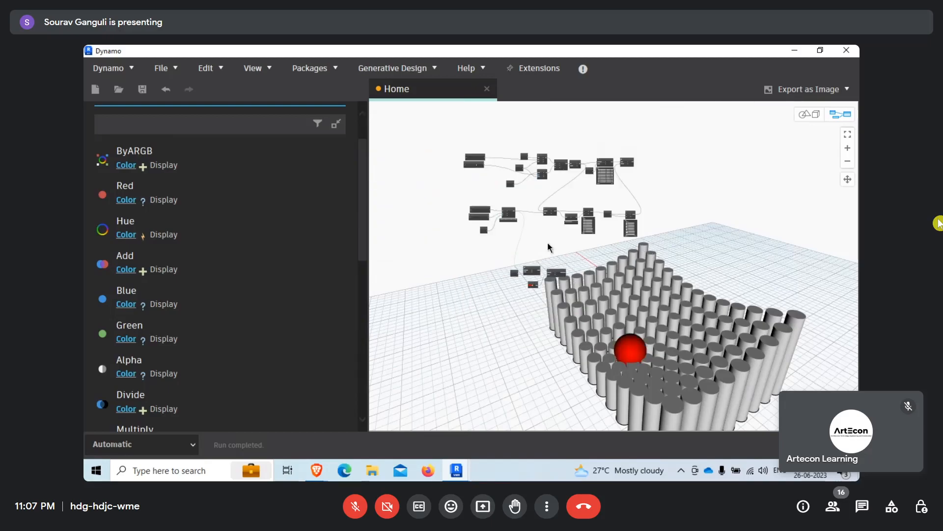
pyautogui.scroll(6, 418, 194)
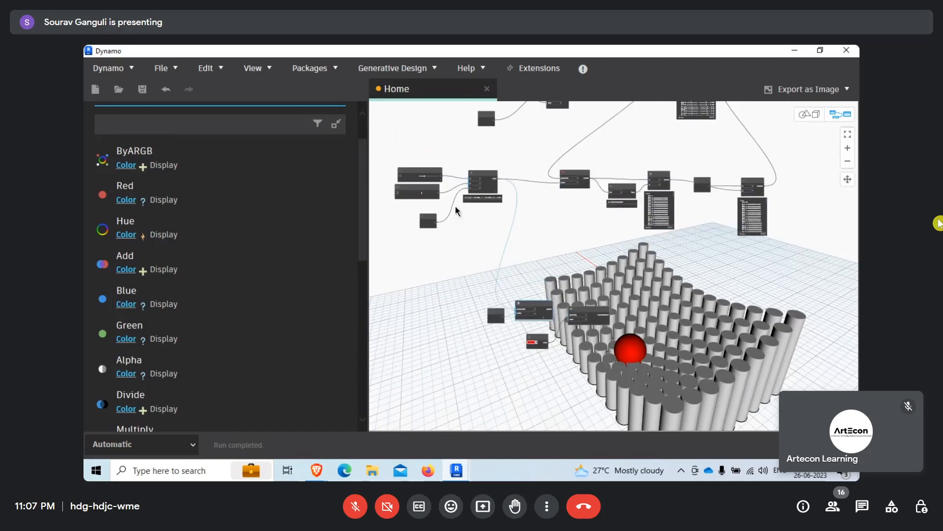
pyautogui.click(433, 192)
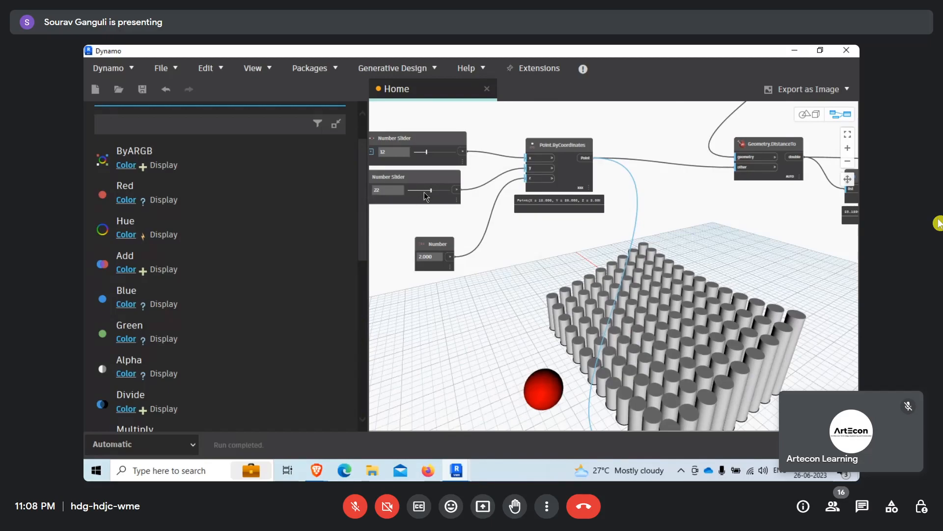
# - Set the attractor point's y slider to 9, then switch execution to Manual and run with the x slider at 7
pyautogui.moveTo(430, 195); pyautogui.dragTo(421, 195)
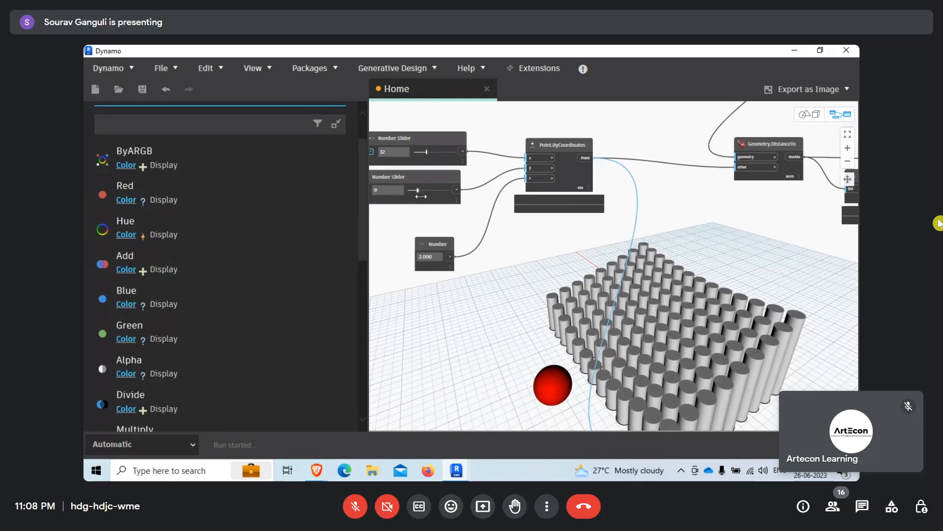
pyautogui.click(178, 445)
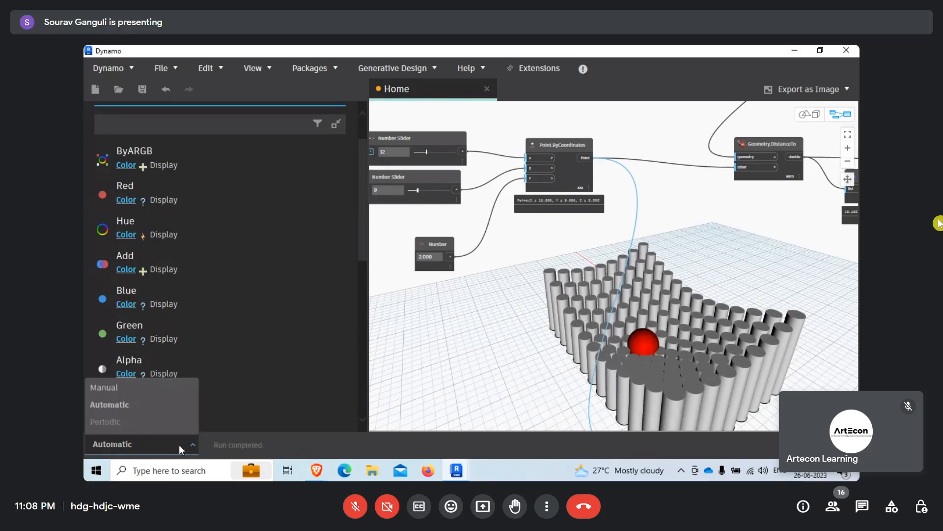
pyautogui.click(150, 391)
pyautogui.moveTo(426, 153); pyautogui.dragTo(420, 153)
pyautogui.click(233, 444)
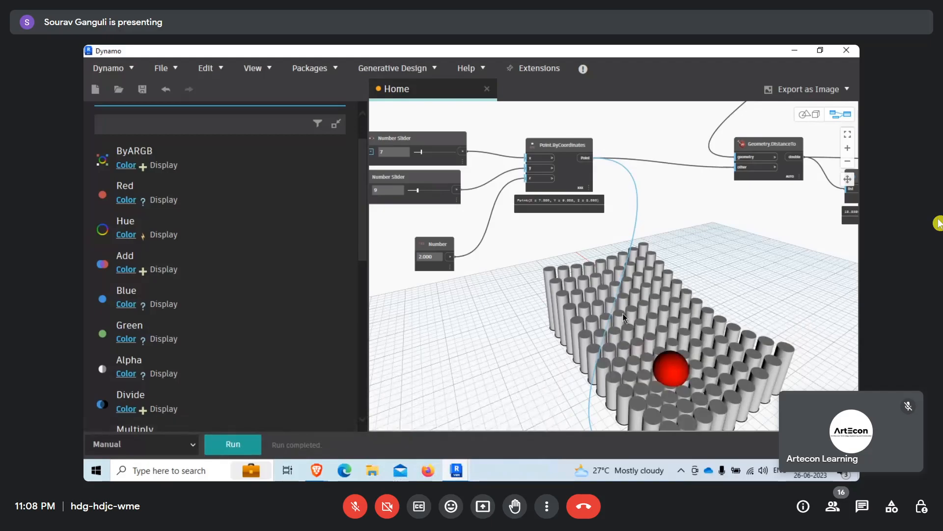
# - Move the sphere, Color Palette and GeometryColor.ByGeometryColor nodes together up closer to the rest of the graph
pyautogui.scroll(-3, 634, 310)
pyautogui.moveTo(650, 297); pyautogui.dragTo(499, 259, button='middle')
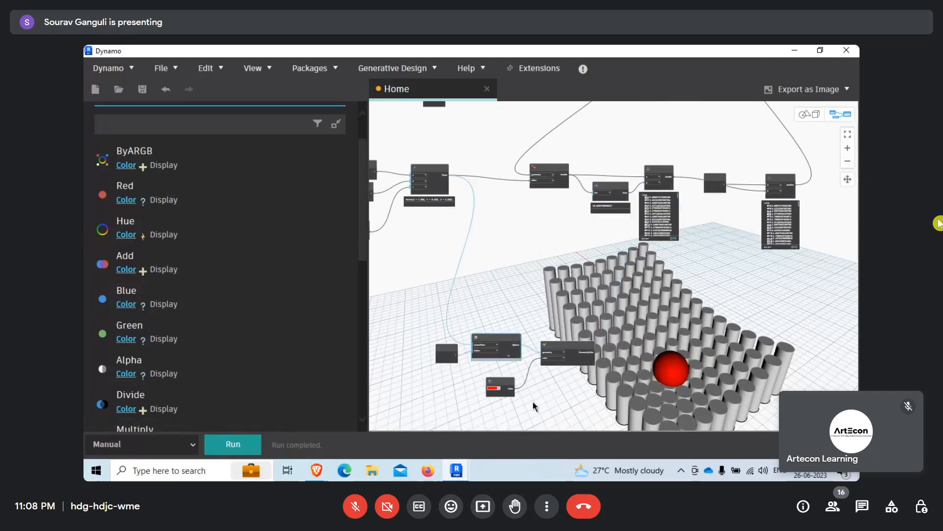
pyautogui.scroll(3, 532, 401)
pyautogui.moveTo(398, 312); pyautogui.dragTo(394, 303)
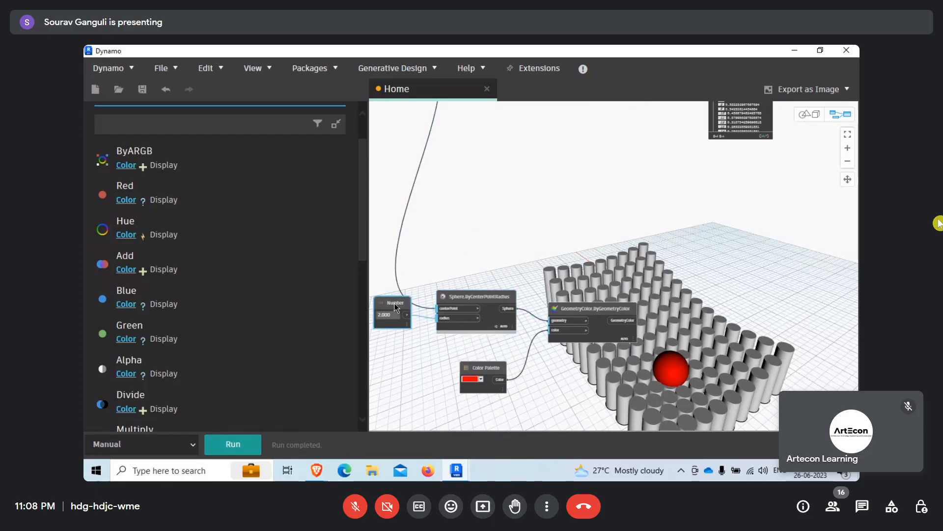
pyautogui.scroll(-1, 562, 238)
pyautogui.moveTo(400, 257); pyautogui.dragTo(649, 390)
pyautogui.moveTo(601, 311); pyautogui.dragTo(614, 231)
pyautogui.click(545, 192)
# - Shift the sphere radius Number node further left and tuck the Color Palette node directly beneath the sphere node
pyautogui.scroll(2, 444, 219)
pyautogui.moveTo(436, 211); pyautogui.dragTo(416, 211)
pyautogui.moveTo(549, 288); pyautogui.dragTo(519, 260)
pyautogui.click(470, 318)
pyautogui.scroll(-3, 470, 318)
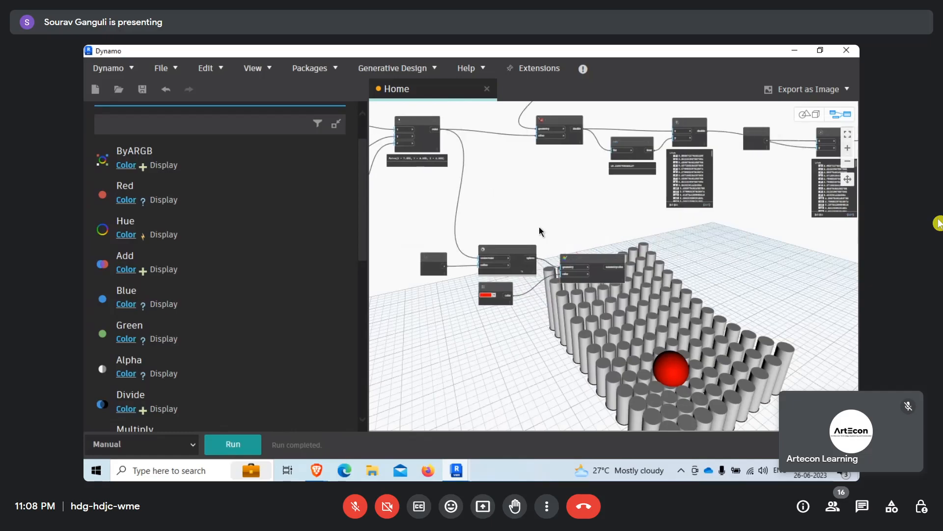
# - Rearrange the division node, the 10.000 Number node and the multiplication node into a compact, clearly wired group
pyautogui.moveTo(538, 226); pyautogui.dragTo(509, 246, button='middle')
pyautogui.scroll(4, 606, 190)
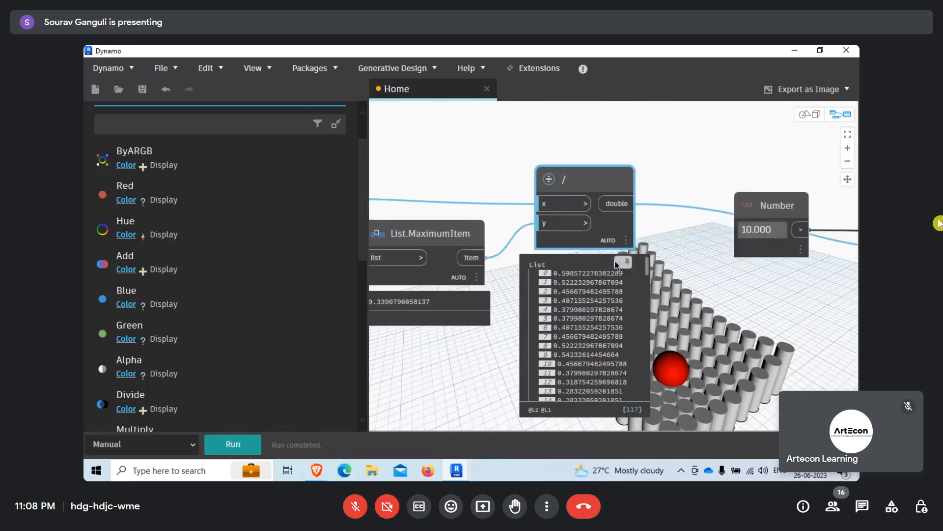
pyautogui.scroll(-5, 550, 252)
pyautogui.scroll(5, 705, 233)
pyautogui.moveTo(722, 222); pyautogui.dragTo(677, 194)
pyautogui.moveTo(561, 214); pyautogui.dragTo(548, 161)
pyautogui.moveTo(685, 187); pyautogui.dragTo(610, 192)
pyautogui.moveTo(543, 163); pyautogui.dragTo(483, 140)
pyautogui.moveTo(608, 198); pyautogui.dragTo(572, 178)
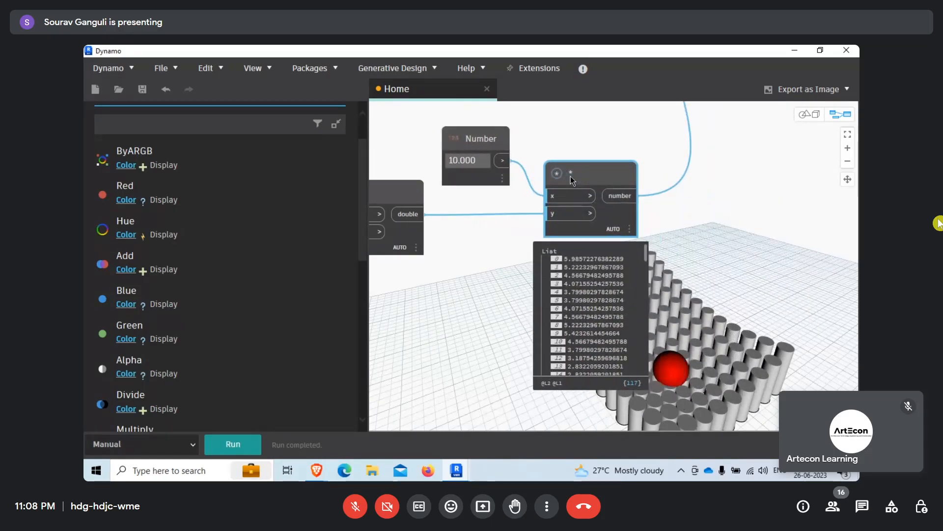
pyautogui.scroll(-2, 682, 227)
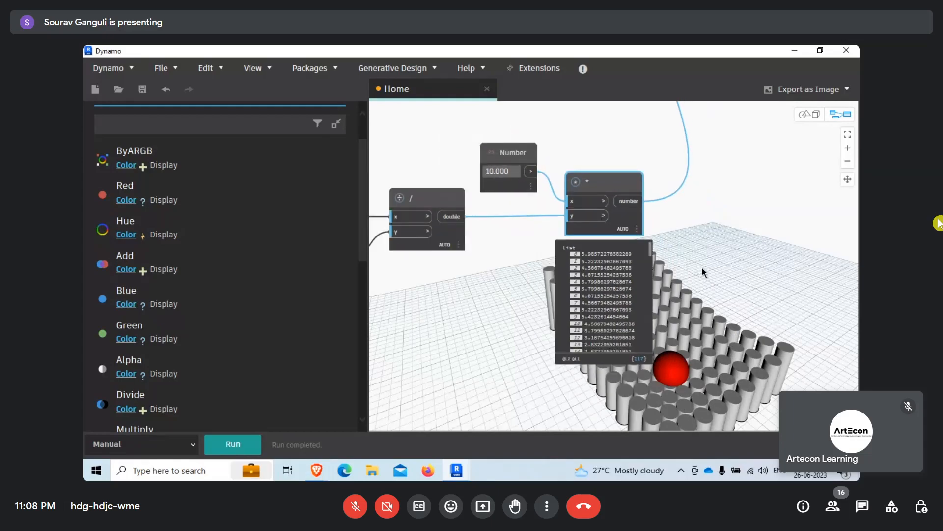
pyautogui.scroll(-1, 704, 272)
# - Highlight the extruded cylinders in the preview by selecting the Curve.ExtrudeAsSolid node, and clear the selection again
pyautogui.moveTo(703, 272); pyautogui.dragTo(671, 258, button='middle')
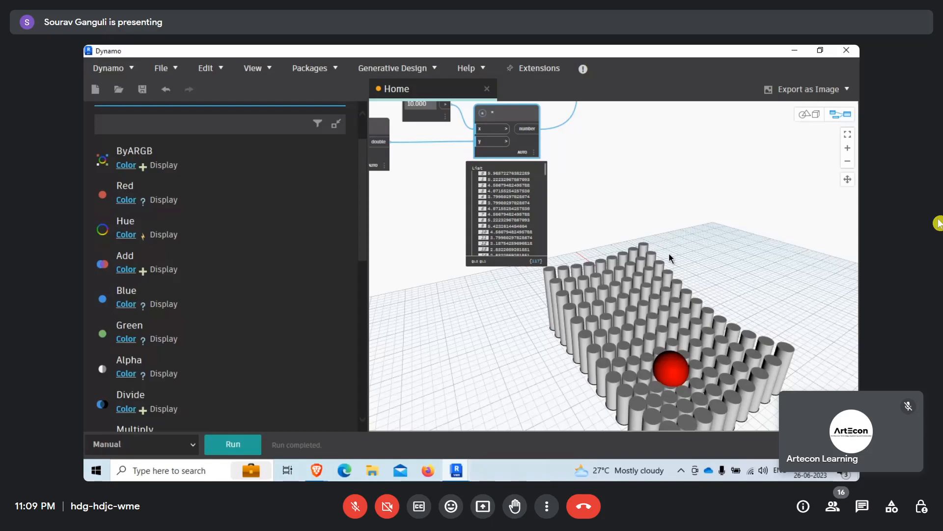
pyautogui.scroll(-5, 671, 257)
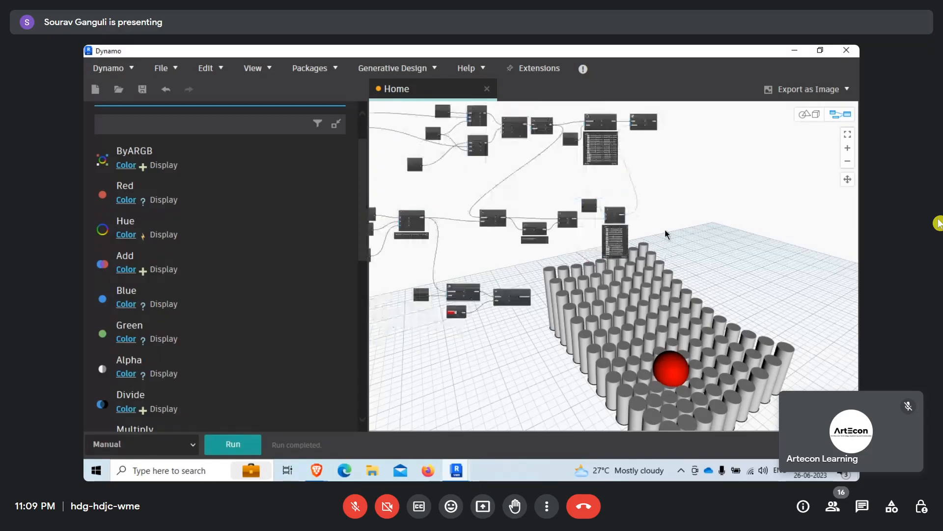
pyautogui.scroll(5, 665, 229)
pyautogui.click(714, 132)
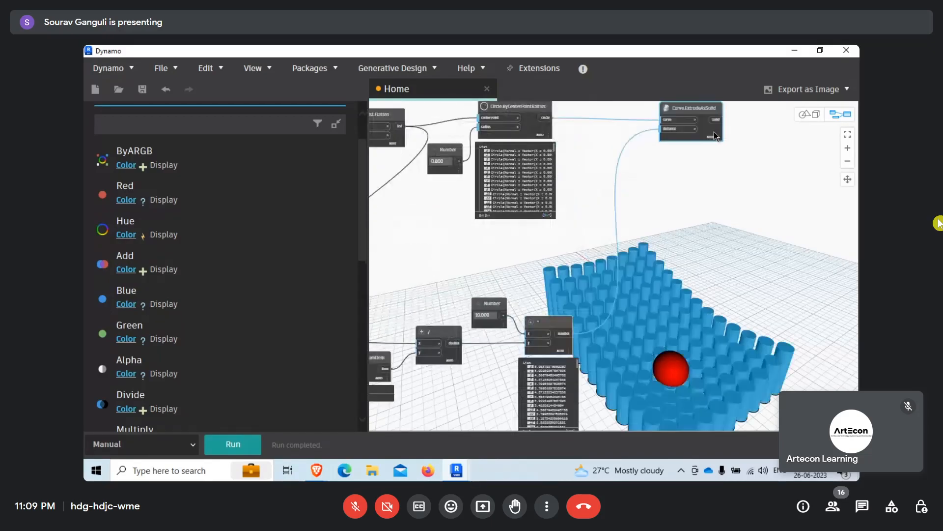
pyautogui.click(719, 220)
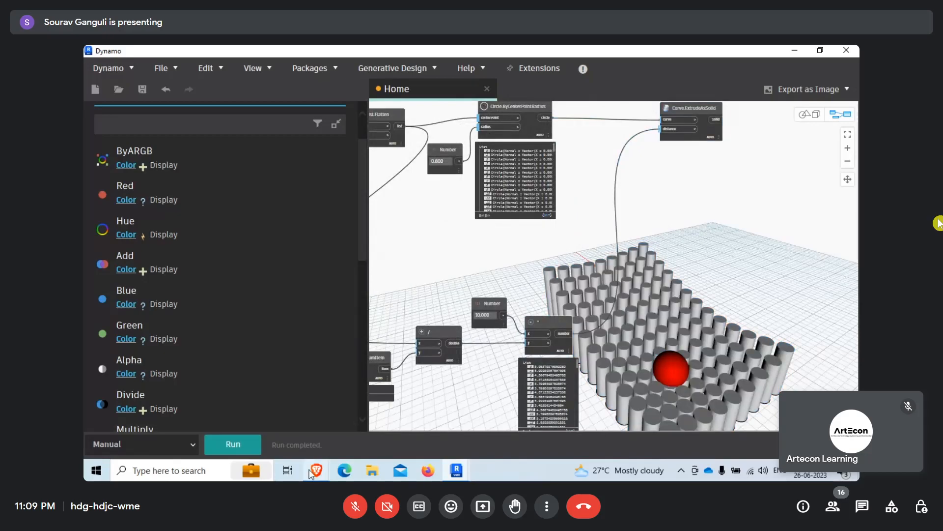
# - Open the Snipping Tool and capture a rectangular snip of the empty grid and cylinders in the 3D preview
pyautogui.click(277, 422)
pyautogui.click(150, 474)
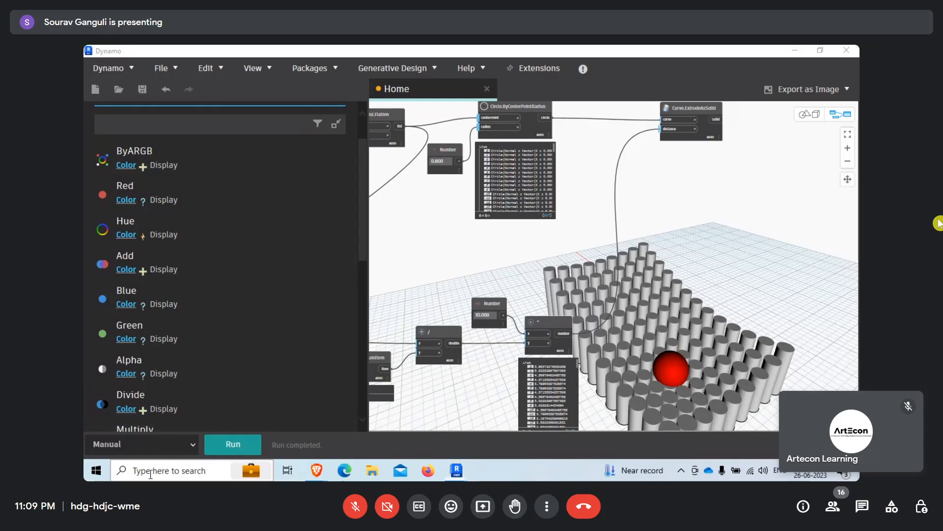
pyautogui.click(266, 338)
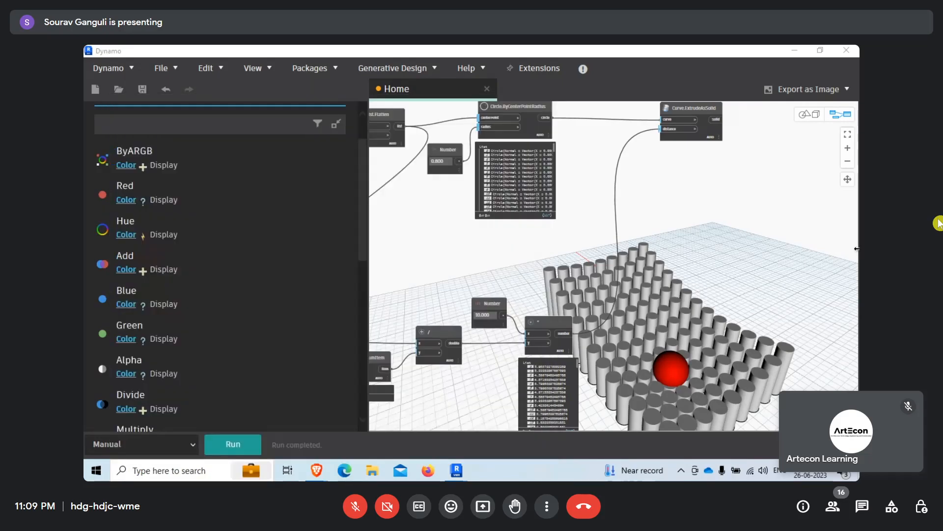
pyautogui.click(384, 97)
pyautogui.moveTo(636, 148); pyautogui.dragTo(751, 236)
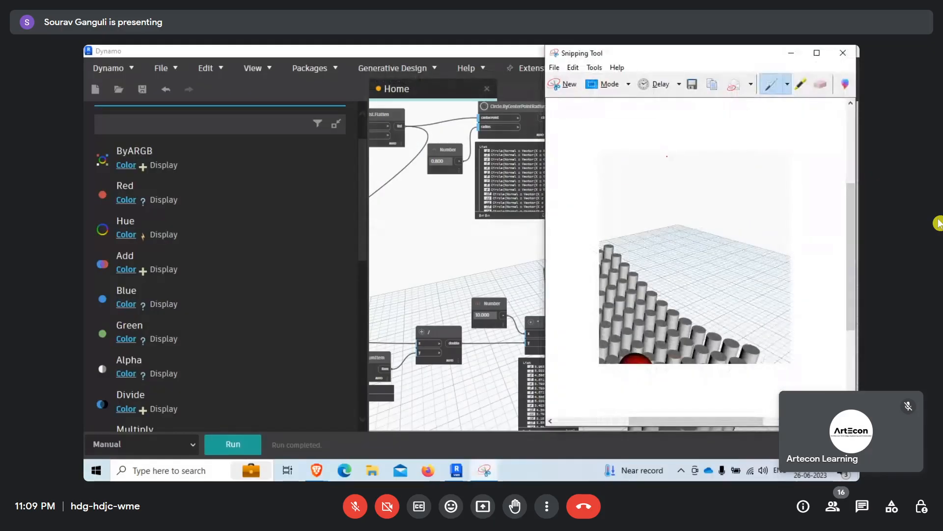
# - Sketch adjoining irregular polygons with smaller closed shapes inside them in red pen above the grid on the snip
pyautogui.moveTo(663, 152)
pyautogui.mouseDown()
pyautogui.moveTo(674, 195)
pyautogui.moveTo(702, 196)
pyautogui.moveTo(687, 159)
pyautogui.moveTo(651, 157)
pyautogui.moveTo(680, 190)
pyautogui.moveTo(677, 170)
pyautogui.moveTo(647, 189)
pyautogui.moveTo(650, 216)
pyautogui.moveTo(682, 196)
pyautogui.moveTo(664, 197)
pyautogui.mouseUp()
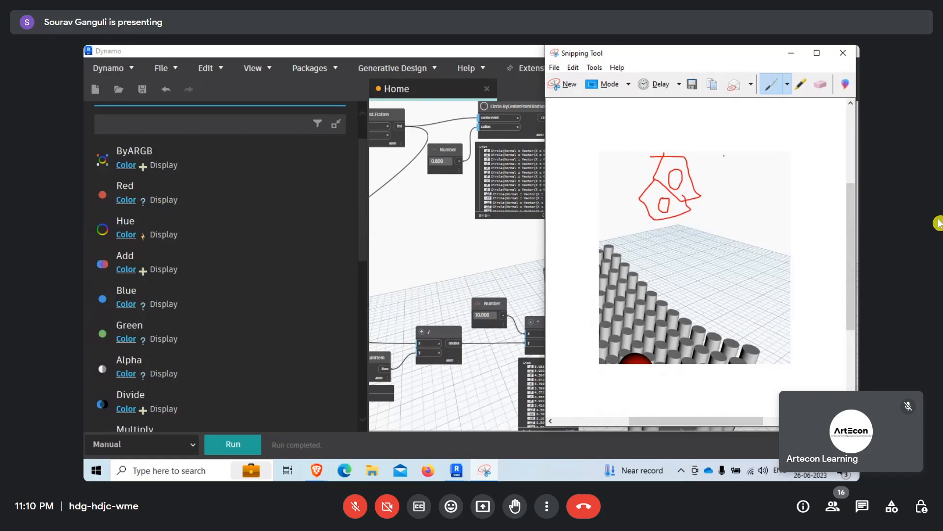
pyautogui.moveTo(687, 158)
pyautogui.mouseDown()
pyautogui.moveTo(737, 155)
pyautogui.moveTo(733, 196)
pyautogui.moveTo(698, 196)
pyautogui.moveTo(722, 170)
pyautogui.moveTo(711, 166)
pyautogui.moveTo(724, 197)
pyautogui.moveTo(726, 160)
pyautogui.moveTo(716, 171)
pyautogui.mouseUp()
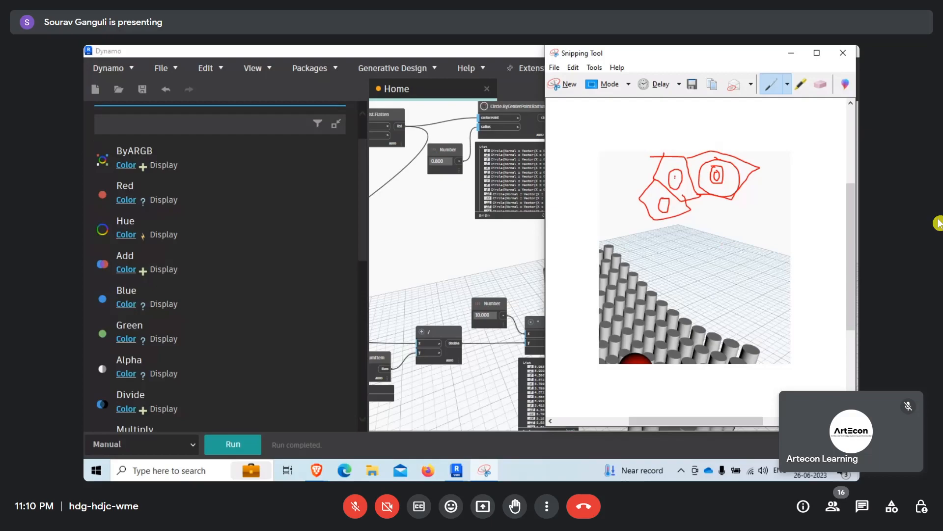
pyautogui.moveTo(696, 199)
pyautogui.mouseDown()
pyautogui.moveTo(731, 198)
pyautogui.moveTo(761, 232)
pyautogui.moveTo(697, 245)
pyautogui.moveTo(696, 205)
pyautogui.moveTo(649, 239)
pyautogui.moveTo(661, 262)
pyautogui.moveTo(694, 266)
pyautogui.moveTo(696, 241)
pyautogui.moveTo(674, 247)
pyautogui.mouseUp()
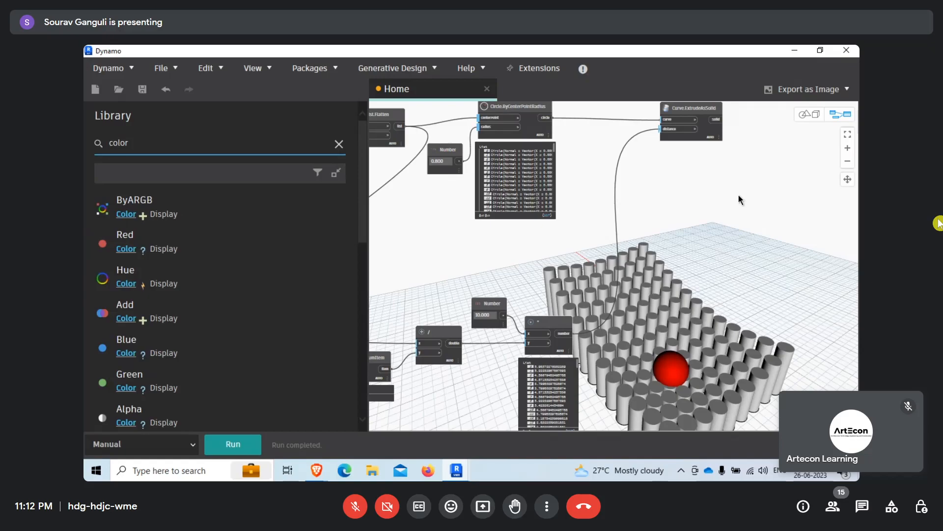
# - Move the multiplication node slightly up and the 10.000 Number node to just above the division node
pyautogui.click(549, 329)
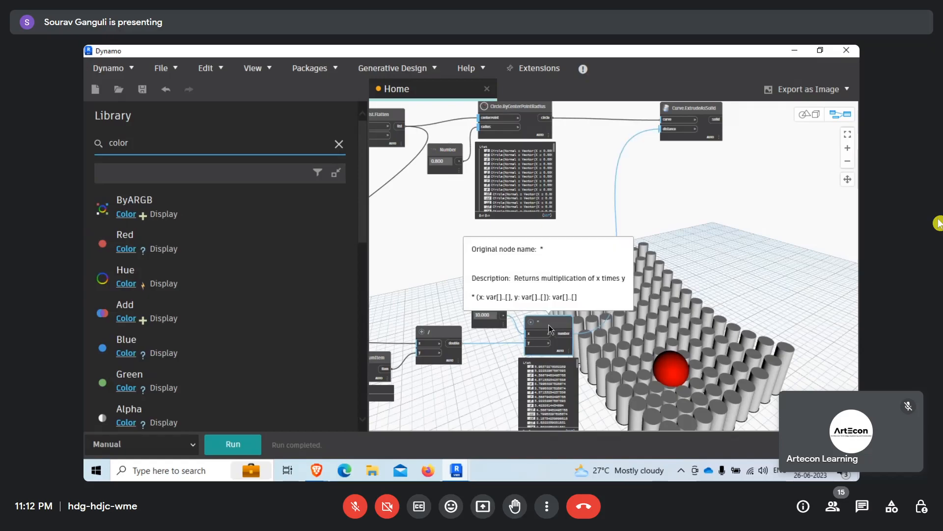
pyautogui.moveTo(549, 330); pyautogui.dragTo(549, 316)
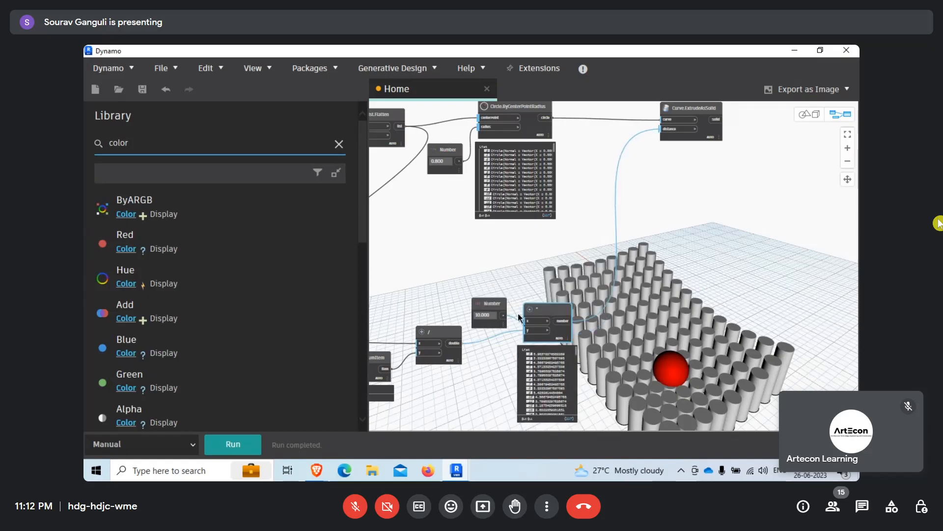
pyautogui.moveTo(486, 307); pyautogui.dragTo(479, 263)
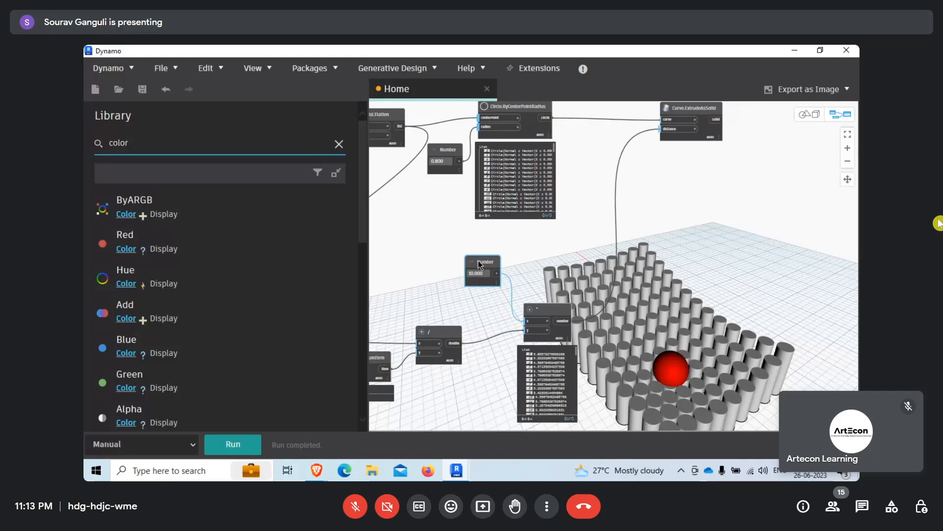
pyautogui.moveTo(478, 260); pyautogui.dragTo(453, 287)
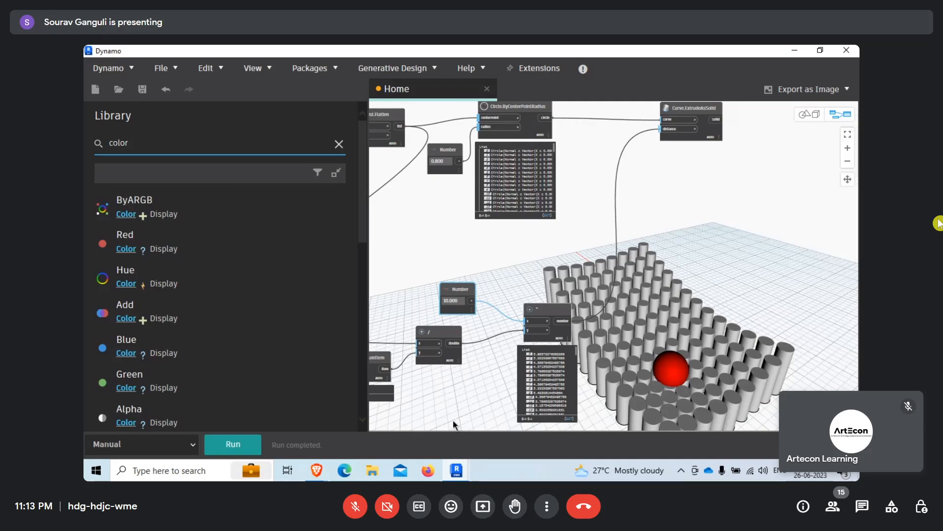
# - Switch to the Brave browser and open the signed-in account's own profile page on LinkedIn
pyautogui.moveTo(315, 469)
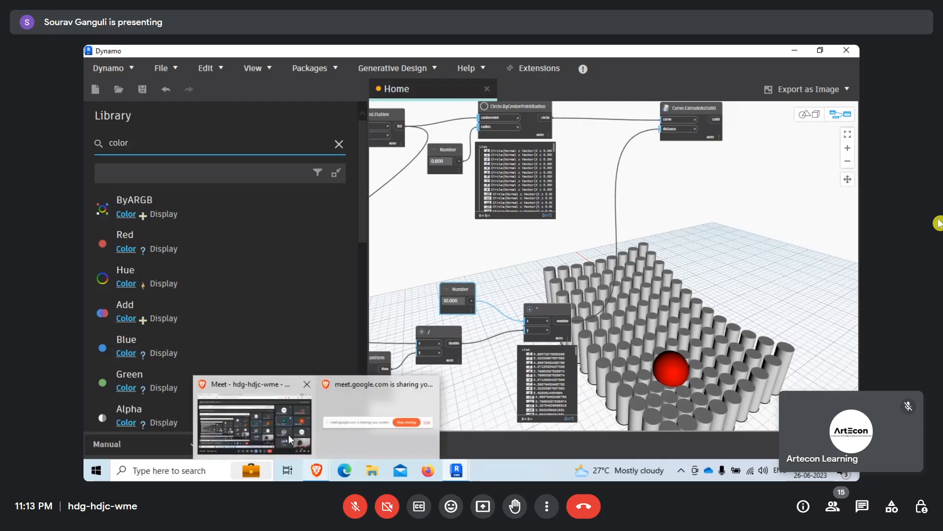
pyautogui.click(253, 417)
pyautogui.click(370, 52)
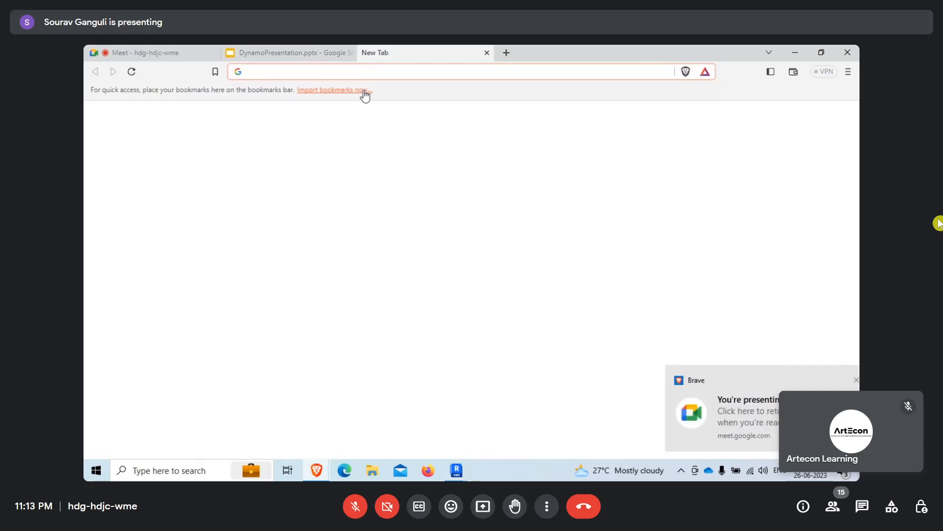
pyautogui.write('linkdin')
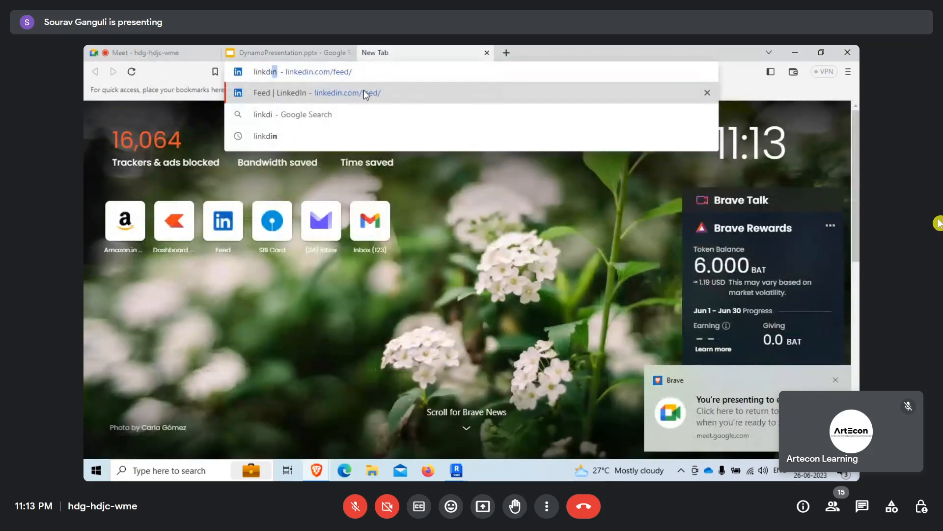
pyautogui.click(364, 93)
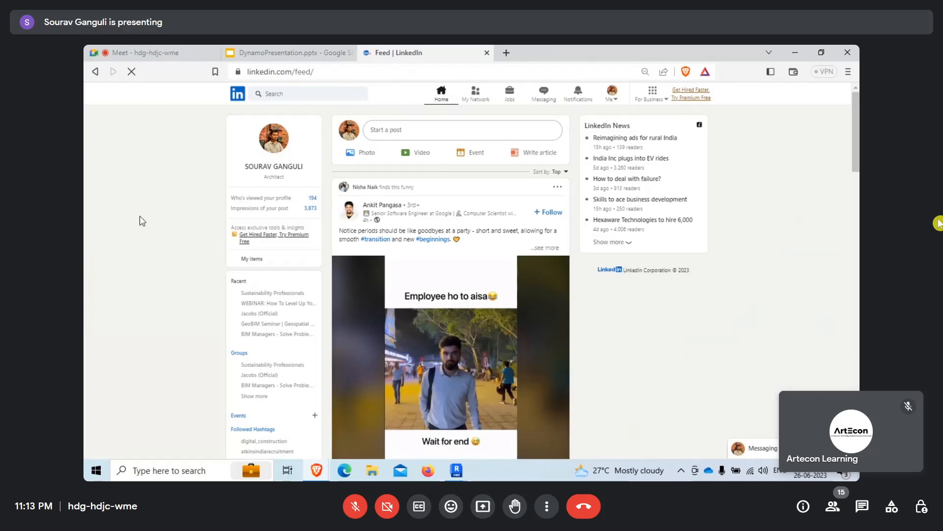
pyautogui.click(274, 168)
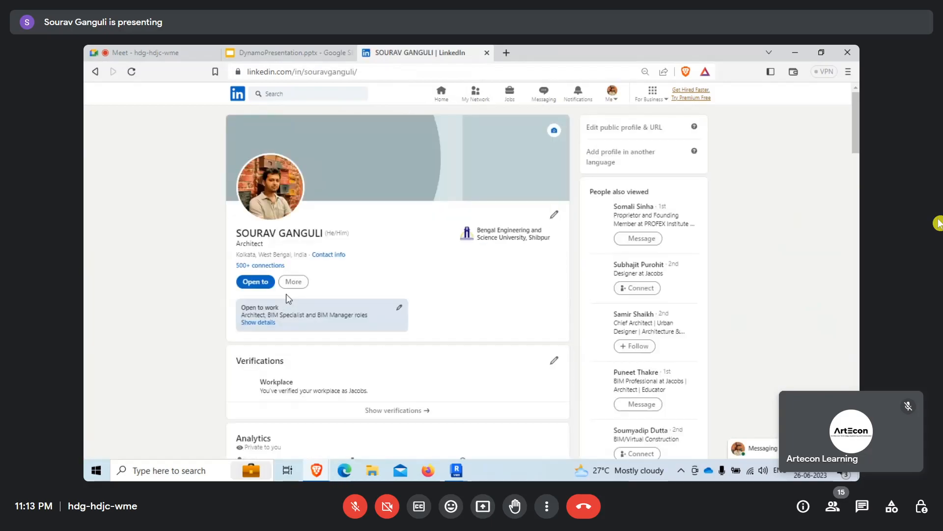
# - Look through the profile's experience and Dynamo script posts, and open the full list of posts
pyautogui.scroll(-10, 334, 260)
pyautogui.scroll(-5, 333, 260)
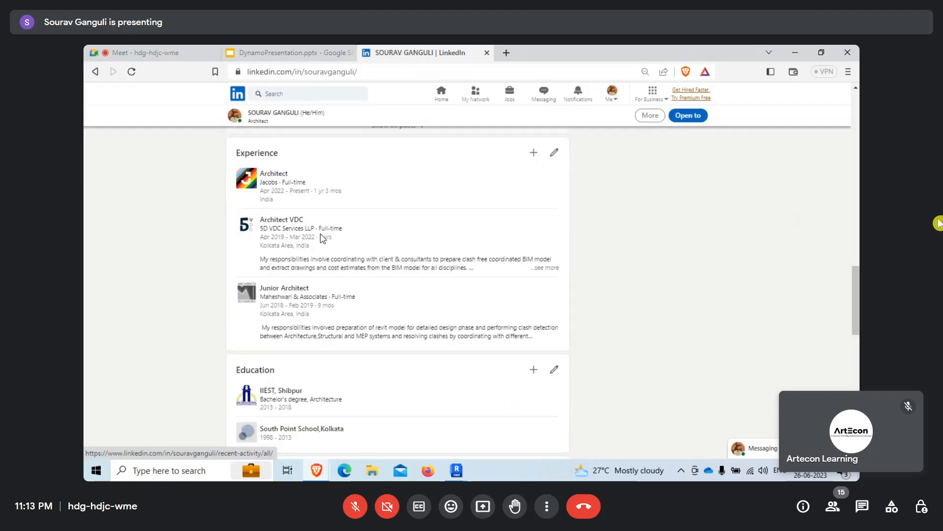
pyautogui.scroll(2, 332, 293)
pyautogui.scroll(8, 378, 276)
pyautogui.scroll(-6, 388, 278)
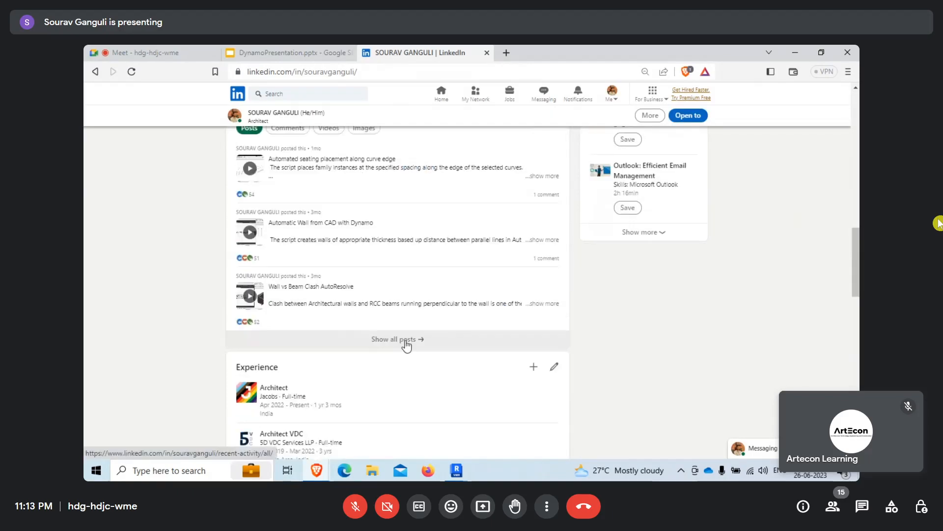
pyautogui.click(406, 341)
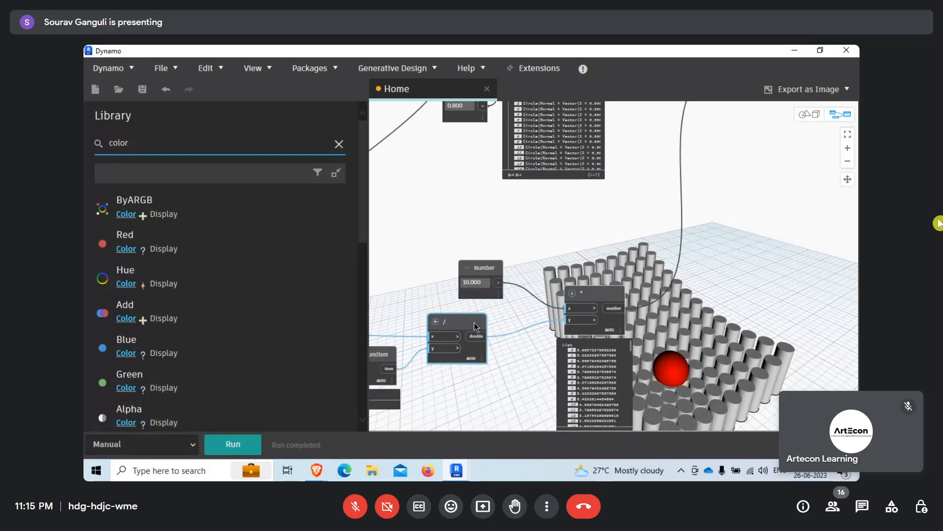
# - Move the division node slightly right, closer to the multiplication node in the Dynamo graph
pyautogui.moveTo(472, 323); pyautogui.dragTo(483, 322)
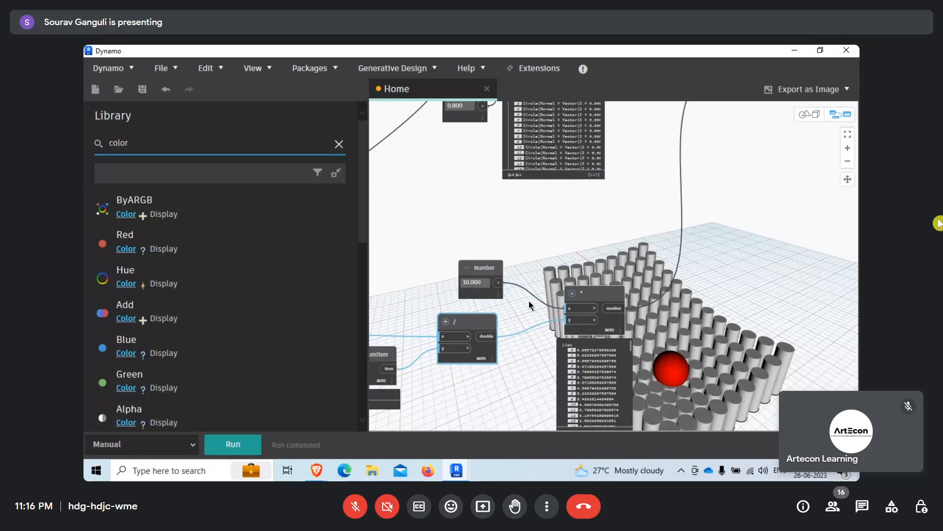
pyautogui.scroll(-2, 528, 299)
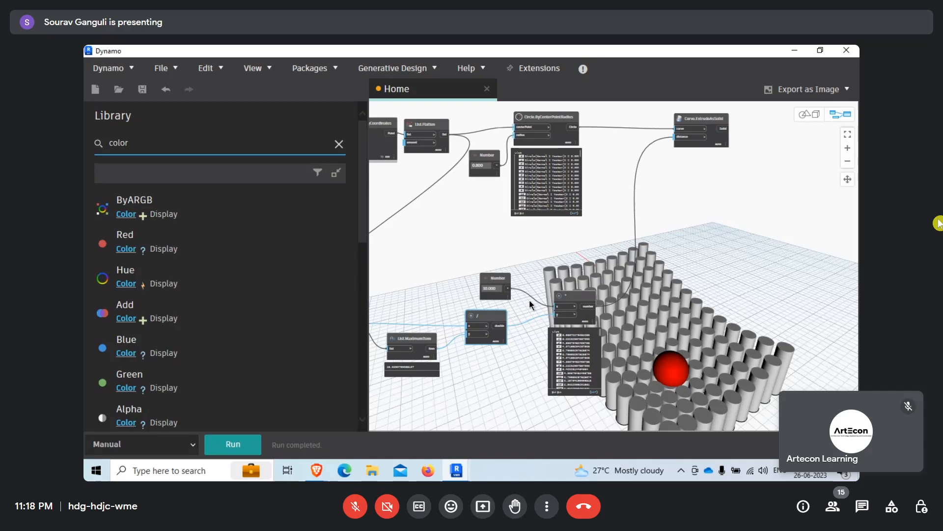
pyautogui.scroll(-2, 523, 245)
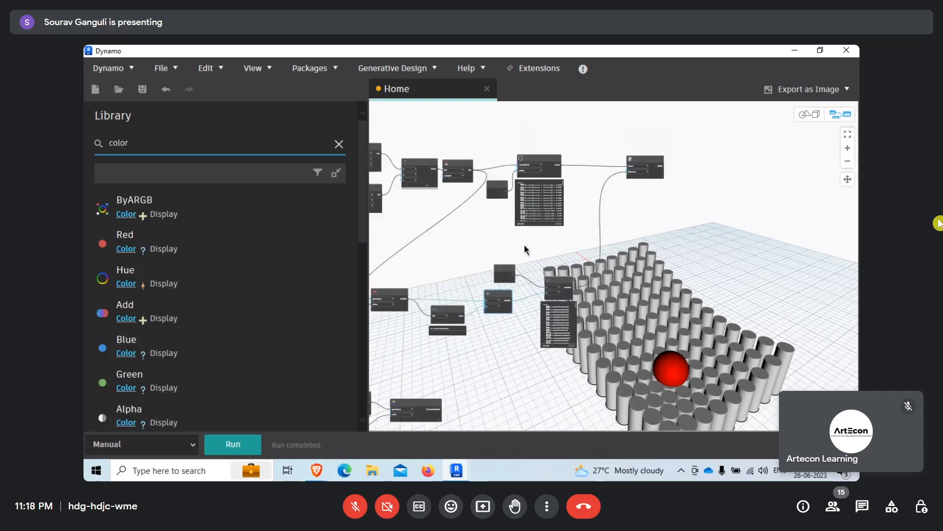
pyautogui.moveTo(524, 245); pyautogui.dragTo(650, 249, button='middle')
pyautogui.scroll(2, 383, 238)
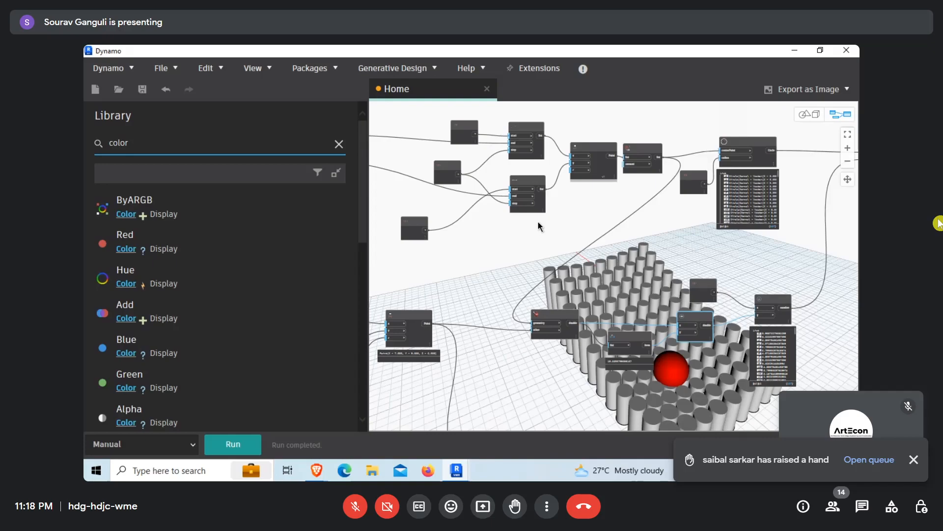
# - Clear the library search and add the CurvesFromCADLayers node from the BimorphNodes package's CAD group, in empty space away from the graph
pyautogui.click(339, 143)
pyautogui.scroll(3, 187, 308)
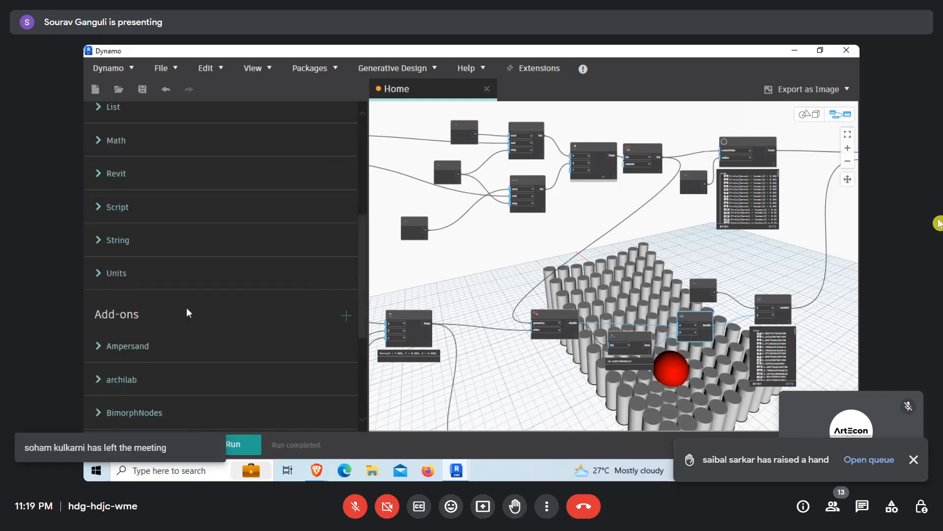
pyautogui.scroll(-3, 117, 226)
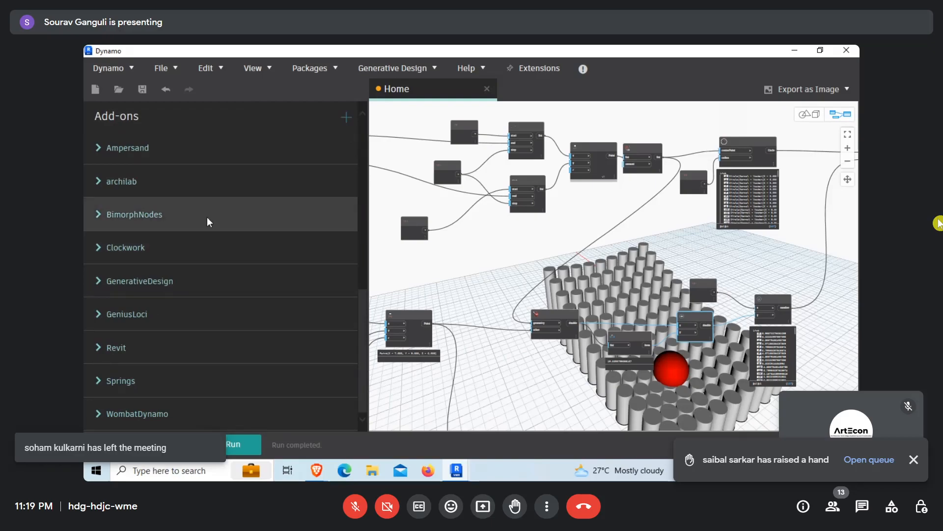
pyautogui.click(97, 216)
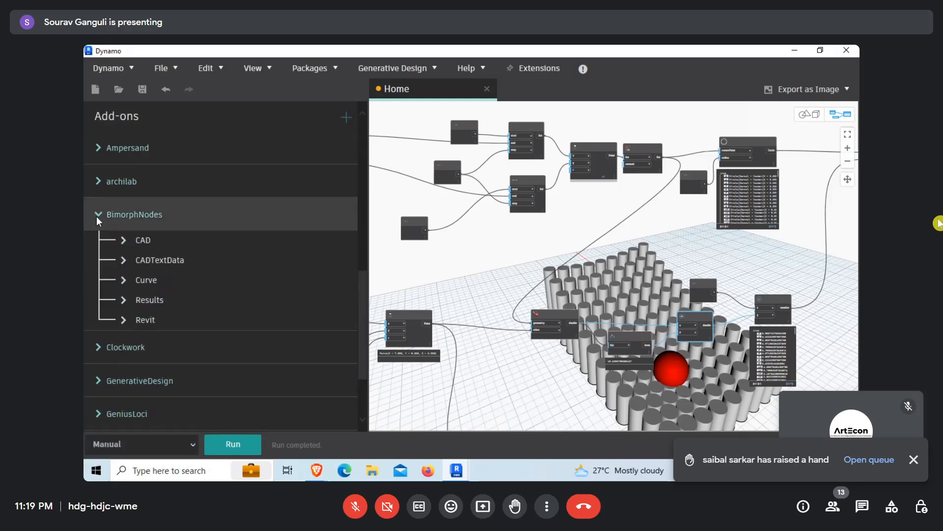
pyautogui.click(126, 243)
pyautogui.click(162, 269)
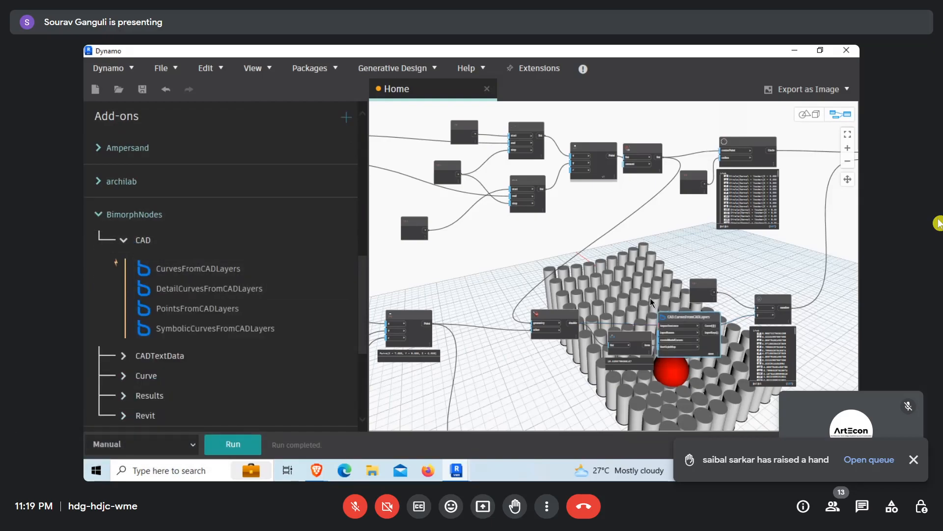
pyautogui.scroll(-5, 675, 317)
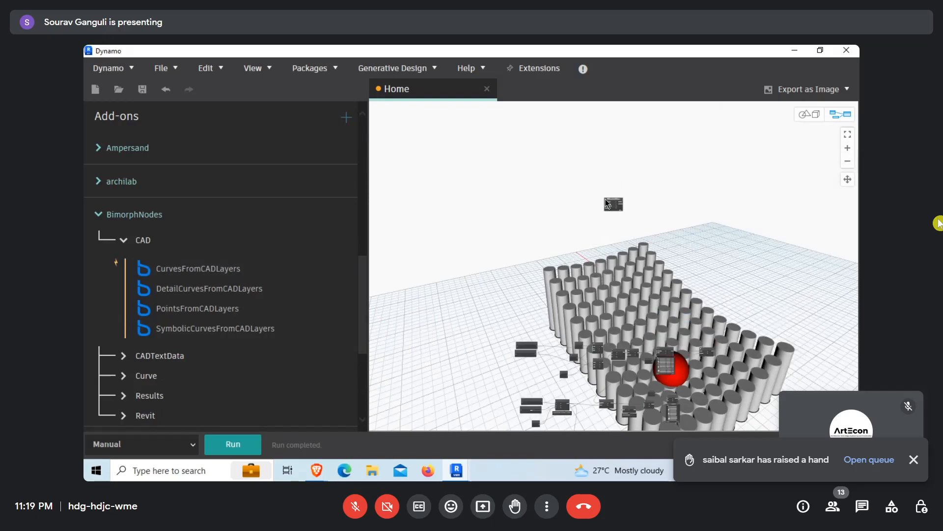
pyautogui.scroll(5, 605, 200)
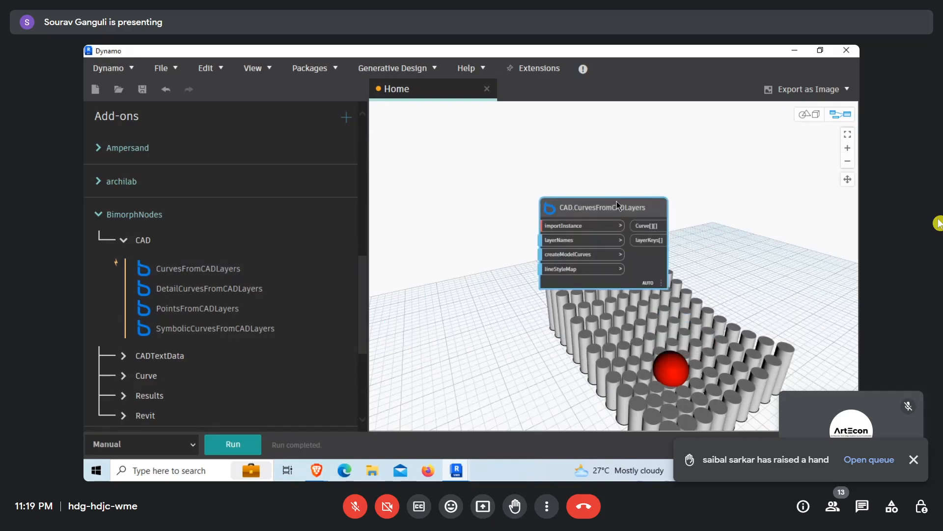
# - Collapse BimorphNodes and place the WatchDialog node from the Springs package's Display group beside the CurvesFromCADLayers node
pyautogui.click(123, 240)
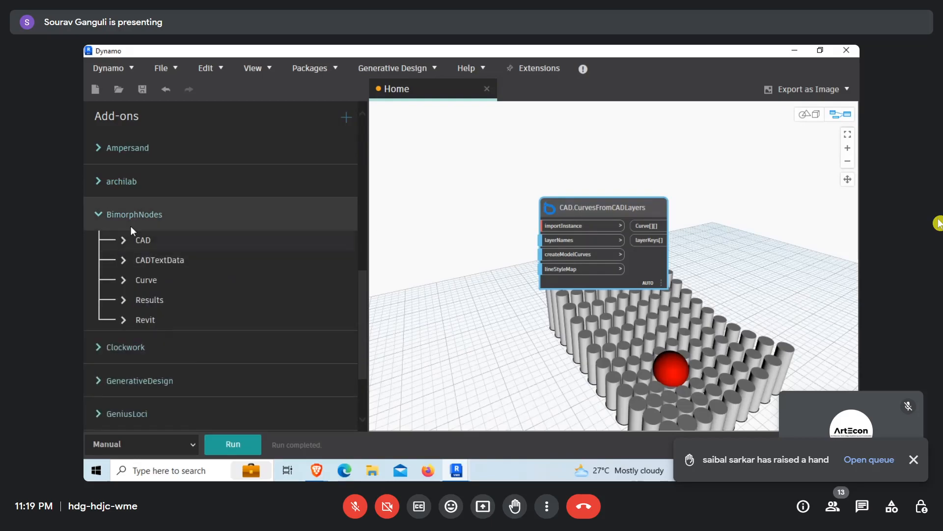
pyautogui.click(104, 212)
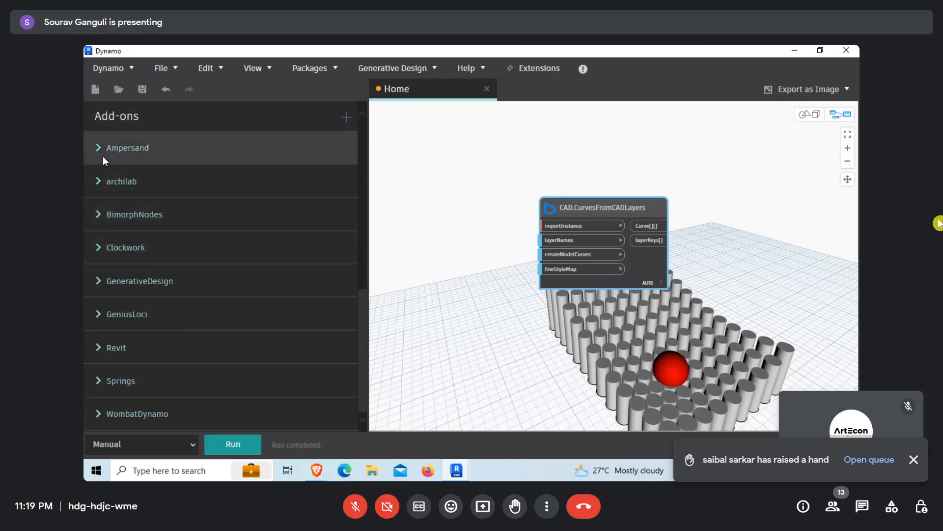
pyautogui.click(108, 383)
pyautogui.click(123, 405)
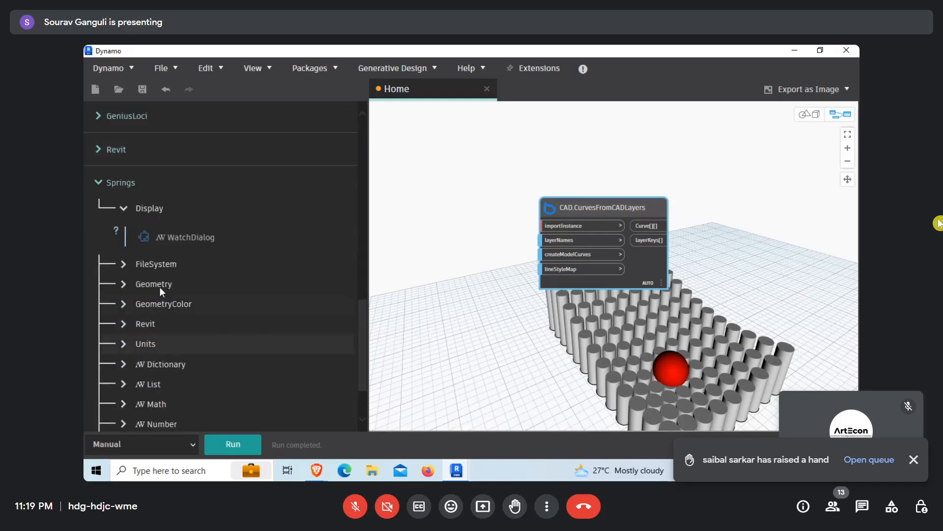
pyautogui.moveTo(183, 237); pyautogui.dragTo(718, 198)
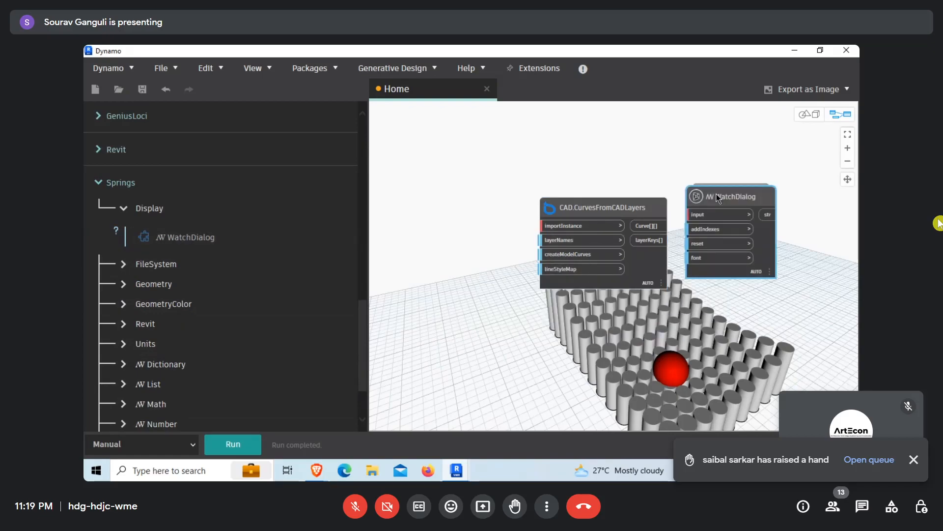
pyautogui.doubleClick(719, 197)
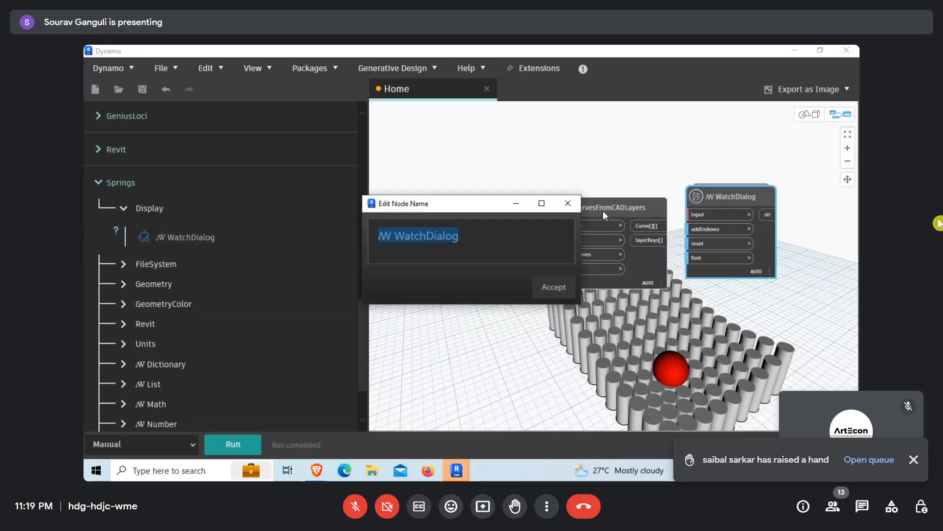
pyautogui.click(570, 203)
# - Move the WatchDialog and CurvesFromCADLayers nodes up and farther apart, clear of the cylinder preview
pyautogui.moveTo(720, 200); pyautogui.dragTo(688, 142)
pyautogui.moveTo(616, 204); pyautogui.dragTo(518, 146)
pyautogui.scroll(-3, 563, 265)
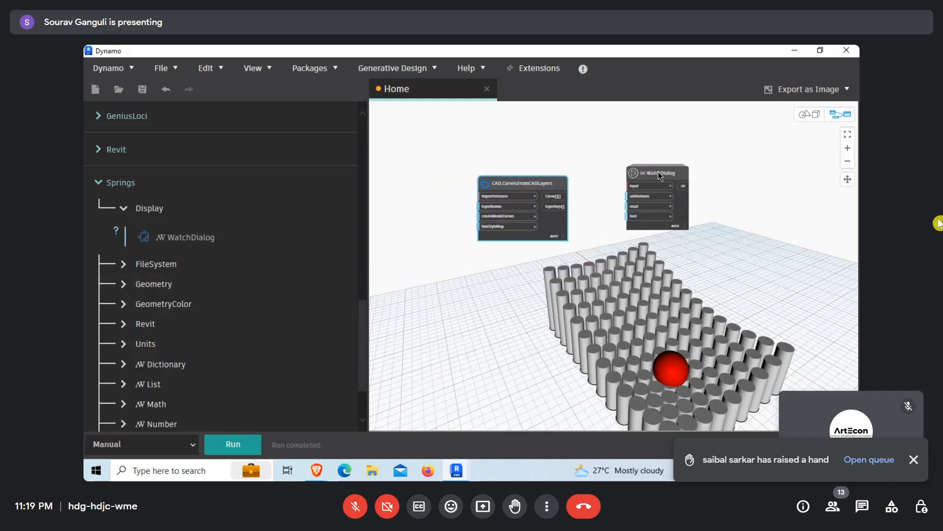
pyautogui.scroll(3, 658, 172)
# - Open the WatchDialog custom node for editing and dismiss the outdated Python engine notice
pyautogui.rightClick(585, 179)
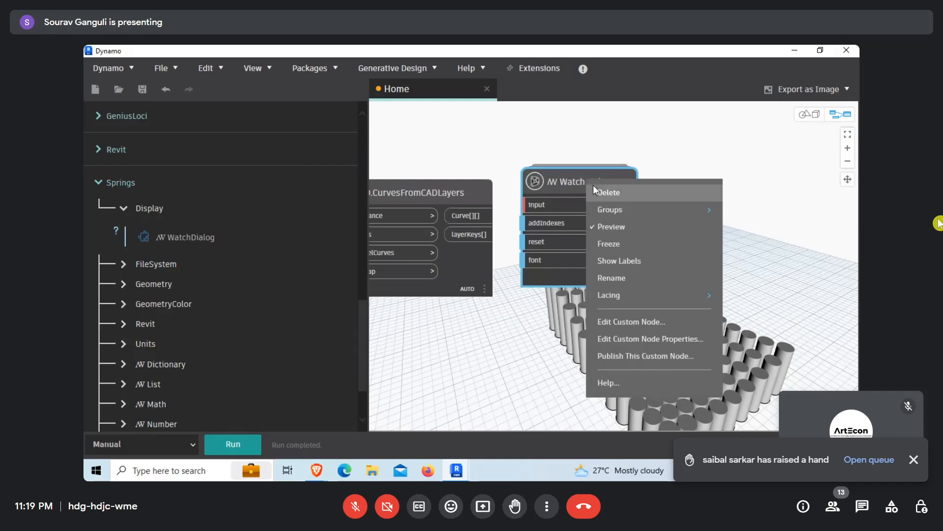
pyautogui.click(626, 319)
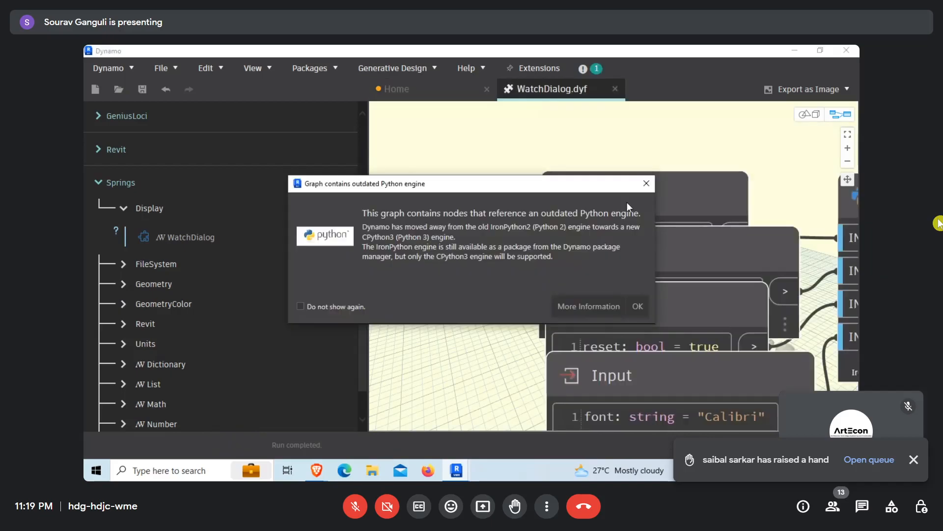
pyautogui.click(637, 306)
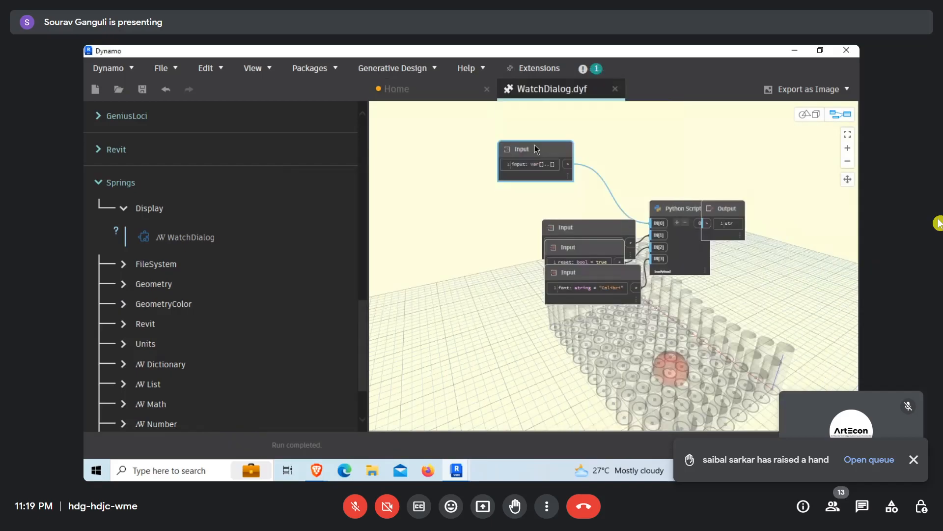
# - Spread out the overlapping Input nodes in WatchDialog.dyf and move the Output node clear of the Python Script node
pyautogui.moveTo(585, 227); pyautogui.dragTo(537, 200)
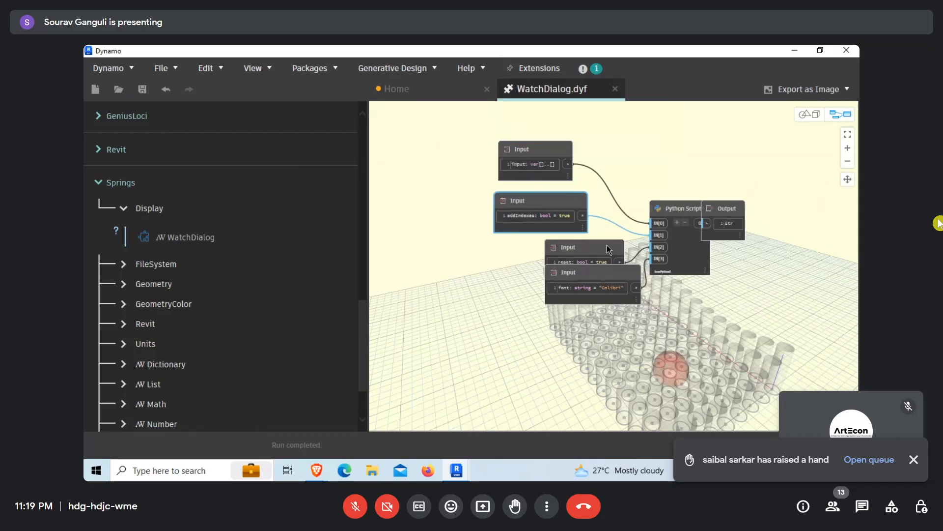
pyautogui.click(606, 268)
pyautogui.moveTo(606, 268); pyautogui.dragTo(563, 304)
pyautogui.scroll(2, 711, 262)
pyautogui.moveTo(727, 216); pyautogui.dragTo(786, 222)
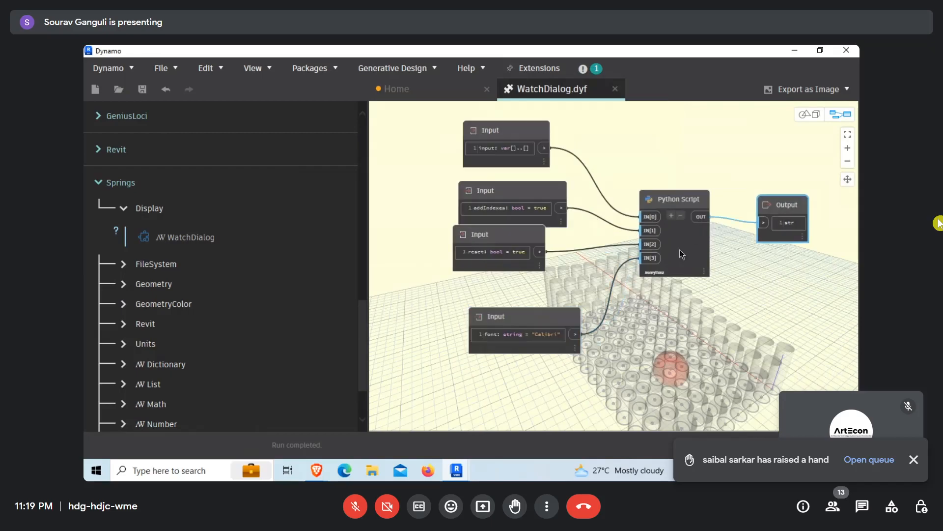
# - Examine the code inside WatchDialog's Python Script node, close the editor, and return to the Home graph
pyautogui.click(692, 225)
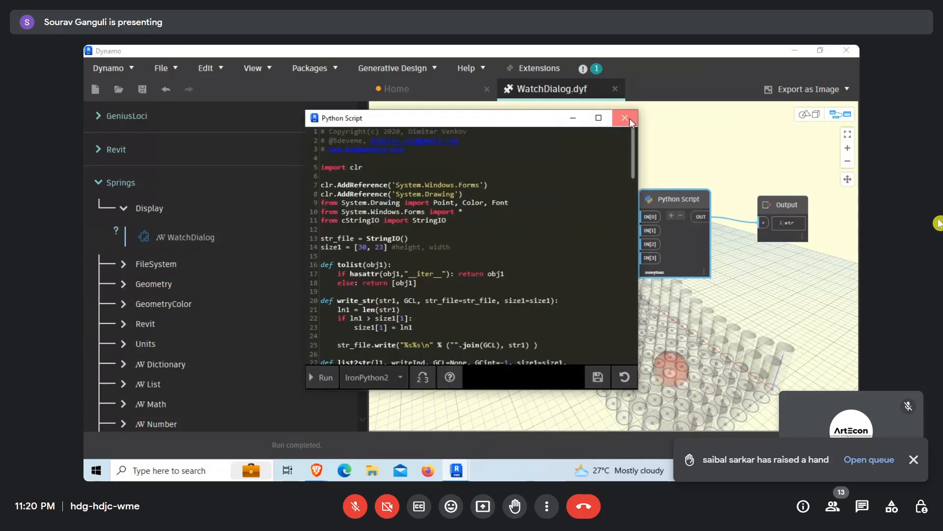
pyautogui.click(625, 118)
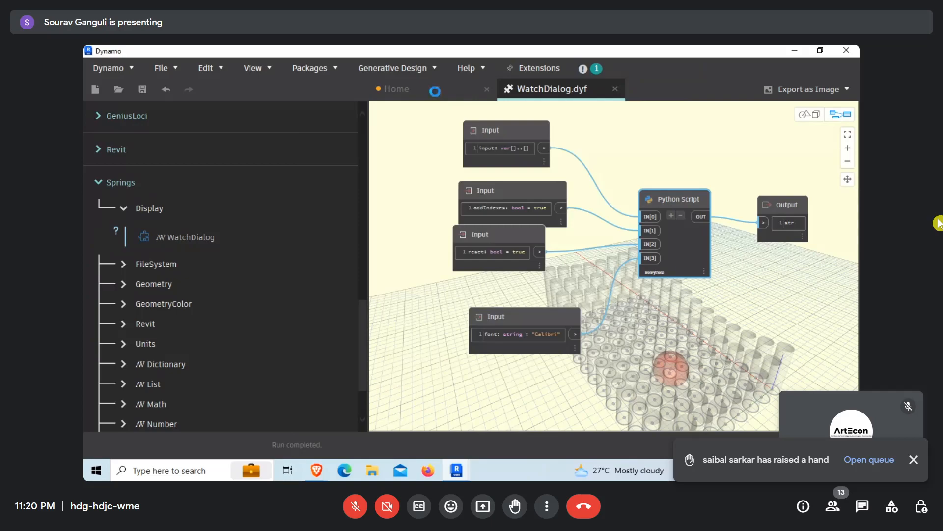
pyautogui.click(435, 92)
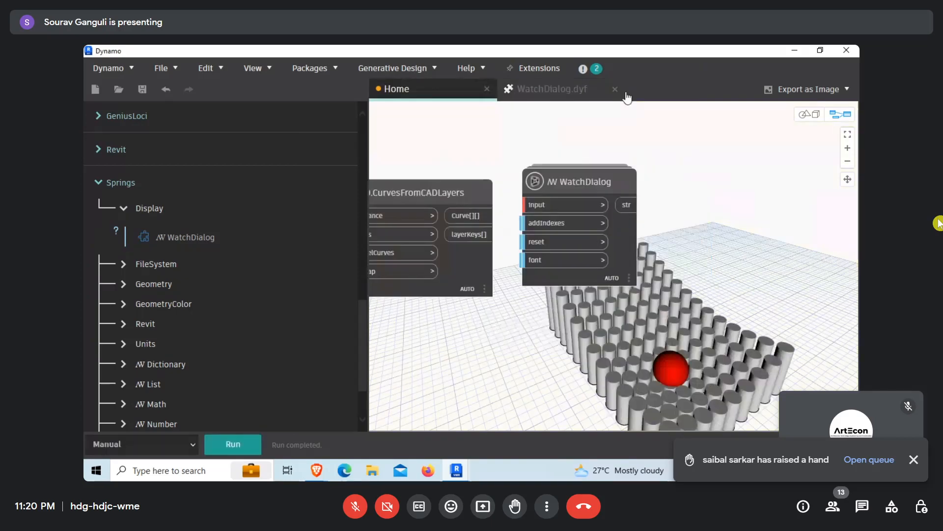
# - Delete the WatchDialog and CurvesFromCADLayers nodes from the Home graph
pyautogui.click(646, 183)
pyautogui.click(623, 177)
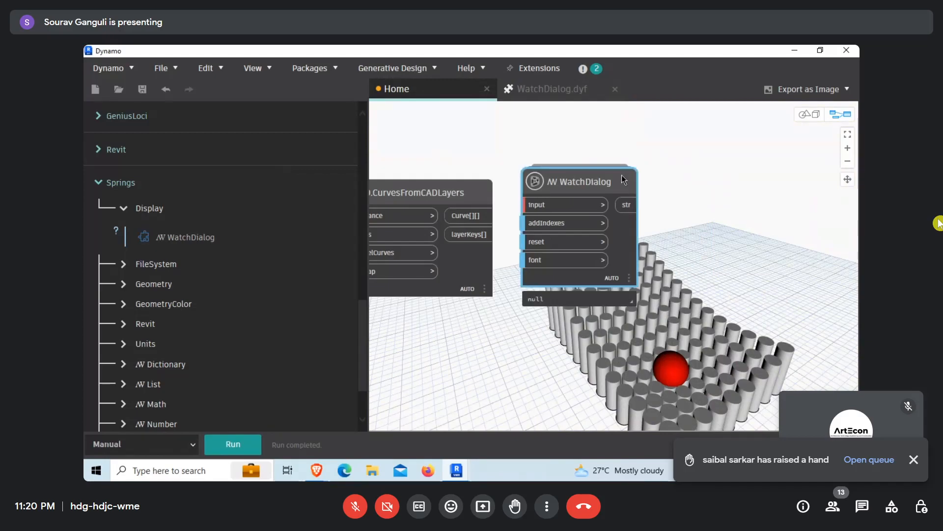
pyautogui.press('Delete')
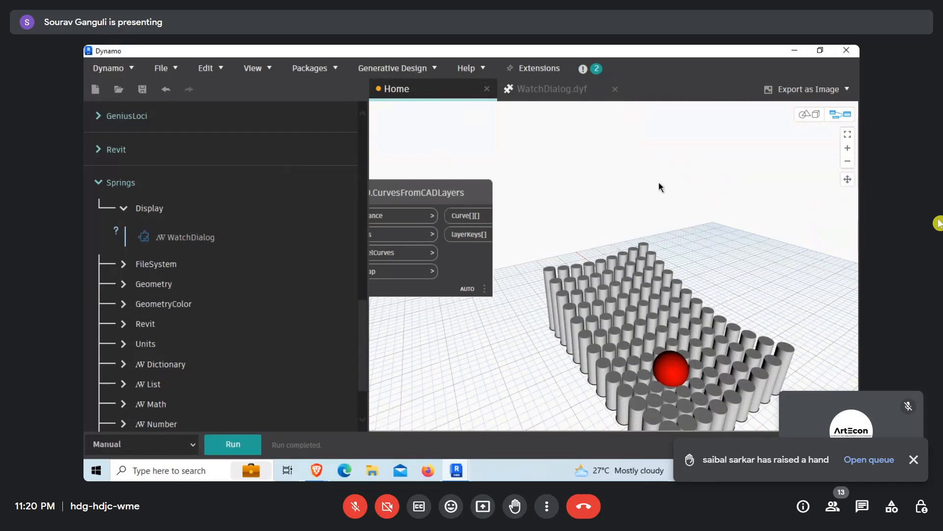
pyautogui.click(475, 199)
pyautogui.press('Delete')
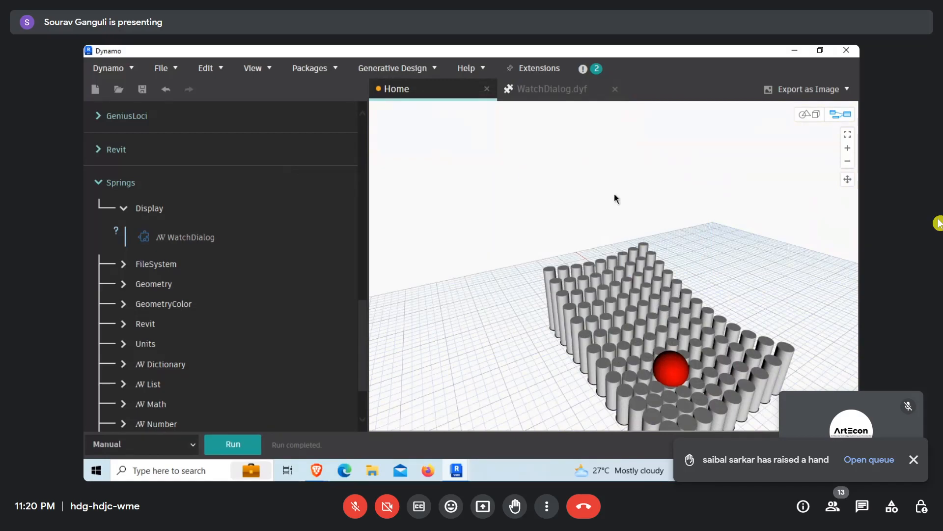
pyautogui.rightClick(576, 202)
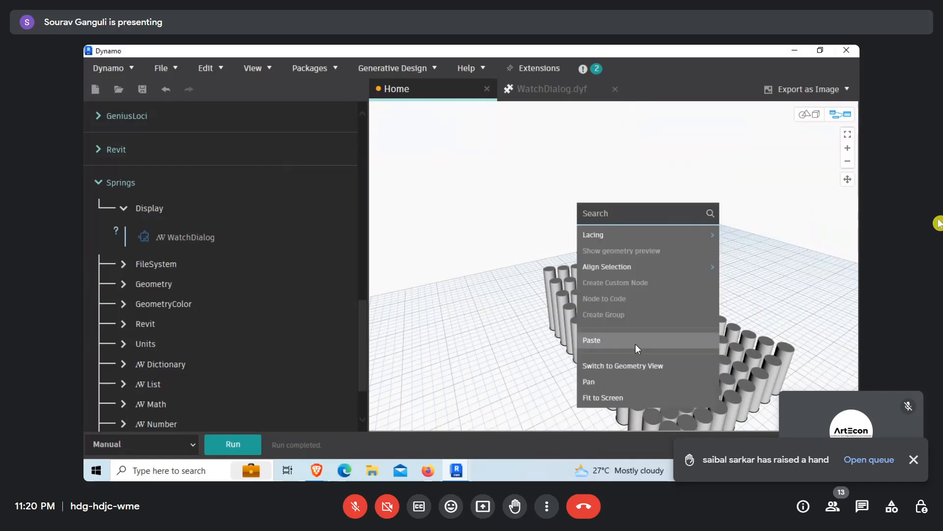
pyautogui.click(635, 343)
pyautogui.scroll(-5, 575, 252)
pyautogui.rightClick(611, 243)
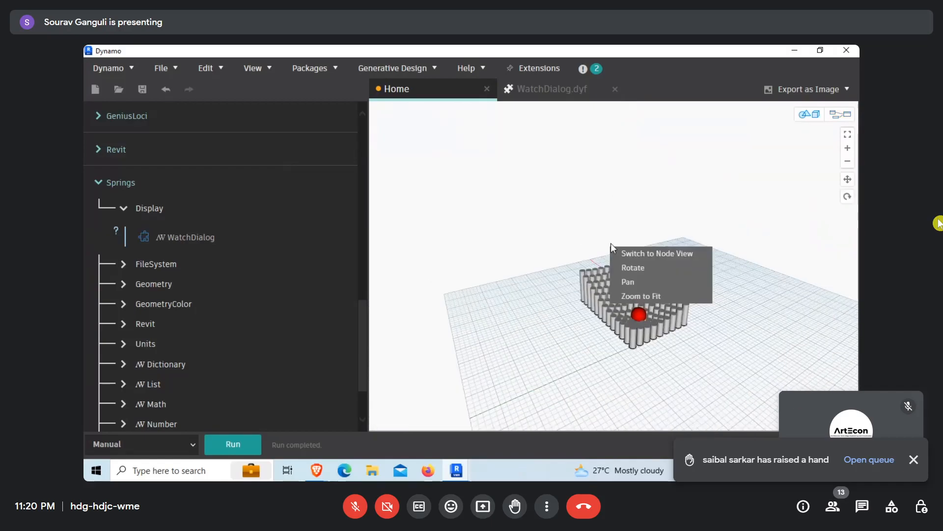
pyautogui.click(634, 253)
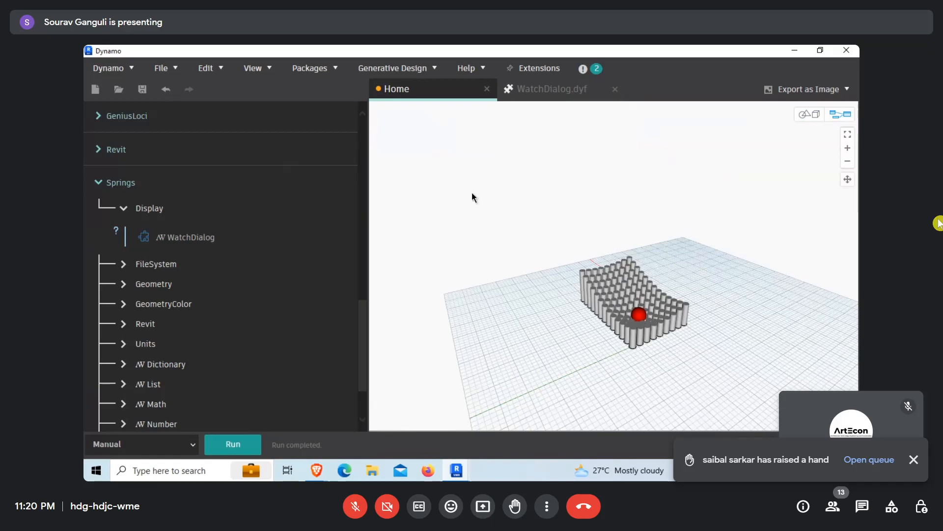
# - Clear the attractor graph, close the Home workspace, and create a new blank graph
pyautogui.press('Delete')
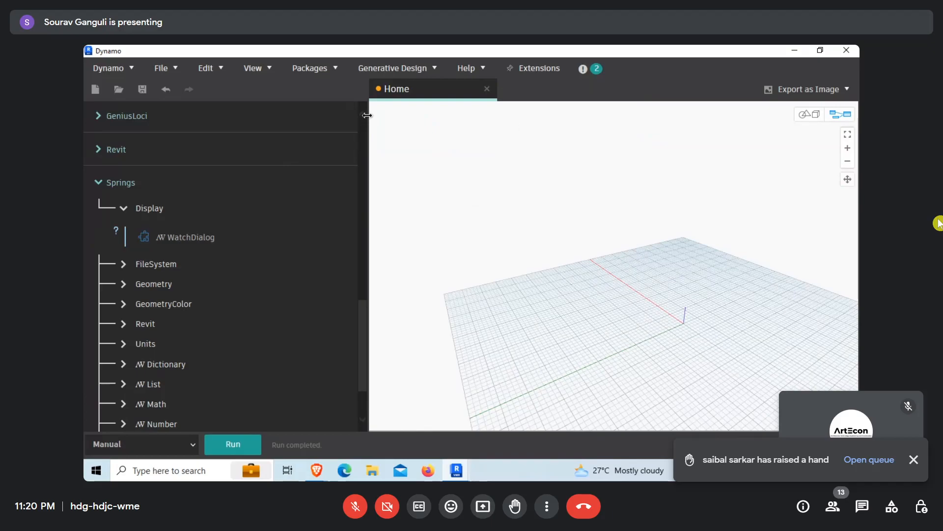
pyautogui.click(487, 89)
pyautogui.click(511, 288)
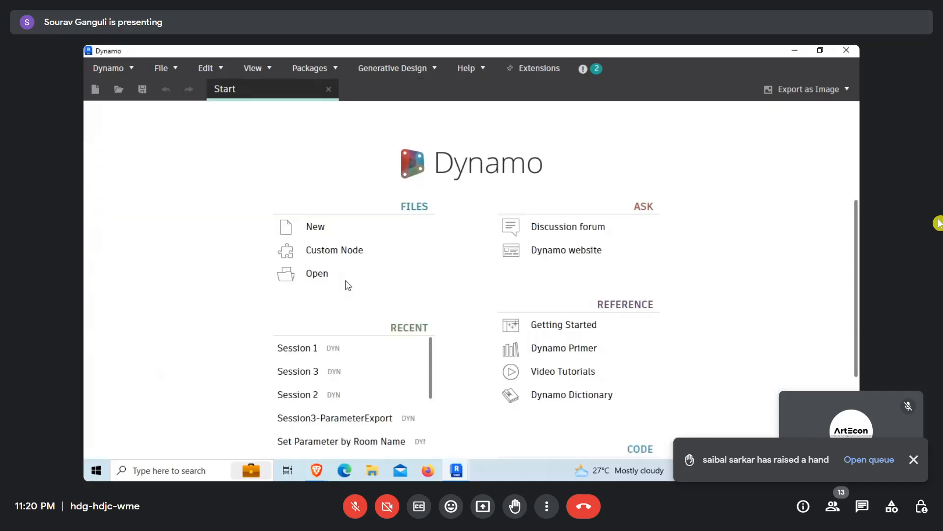
pyautogui.click(315, 228)
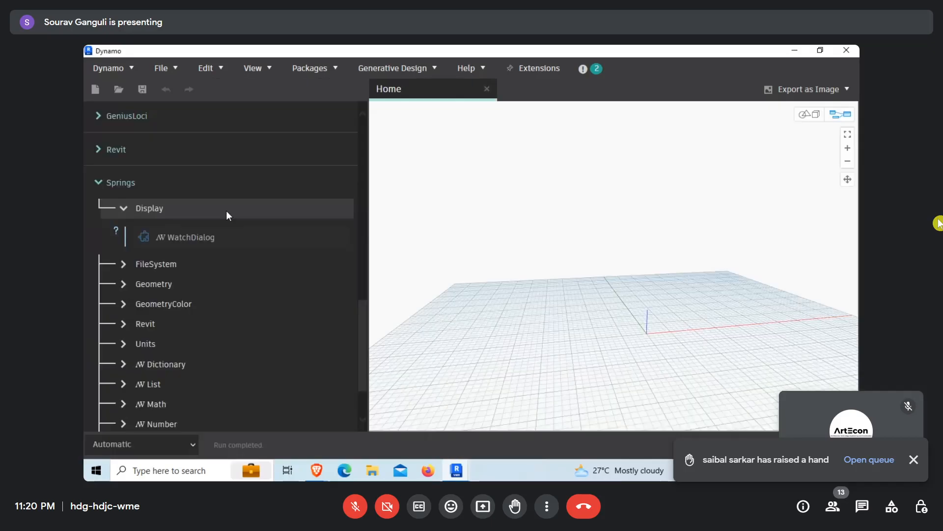
pyautogui.scroll(15, 225, 163)
pyautogui.click(97, 226)
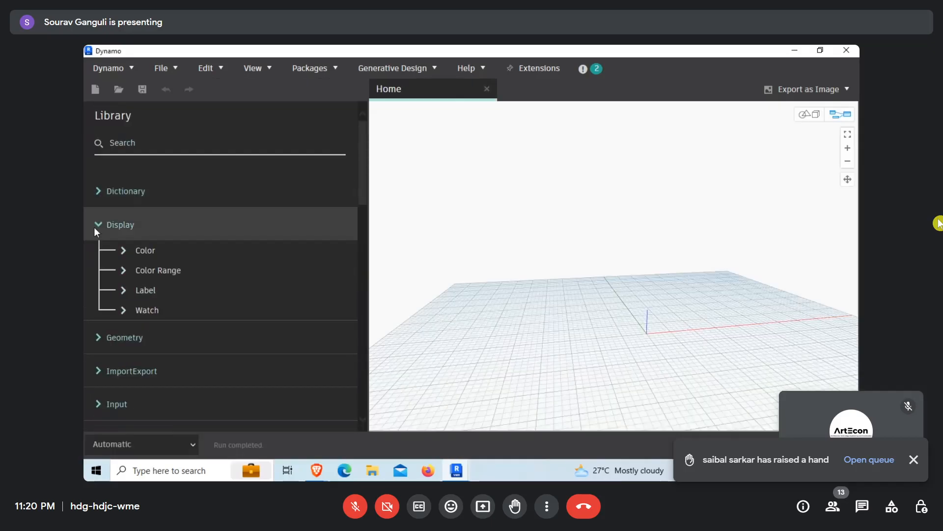
pyautogui.click(124, 251)
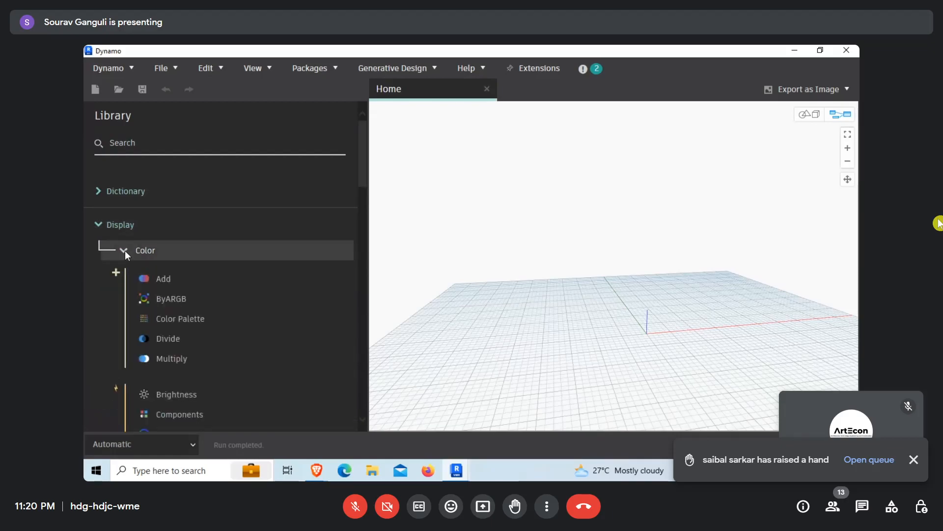
pyautogui.click(124, 250)
# - Search the library for "number" and add two Number nodes, placed one above the other
pyautogui.click(178, 148)
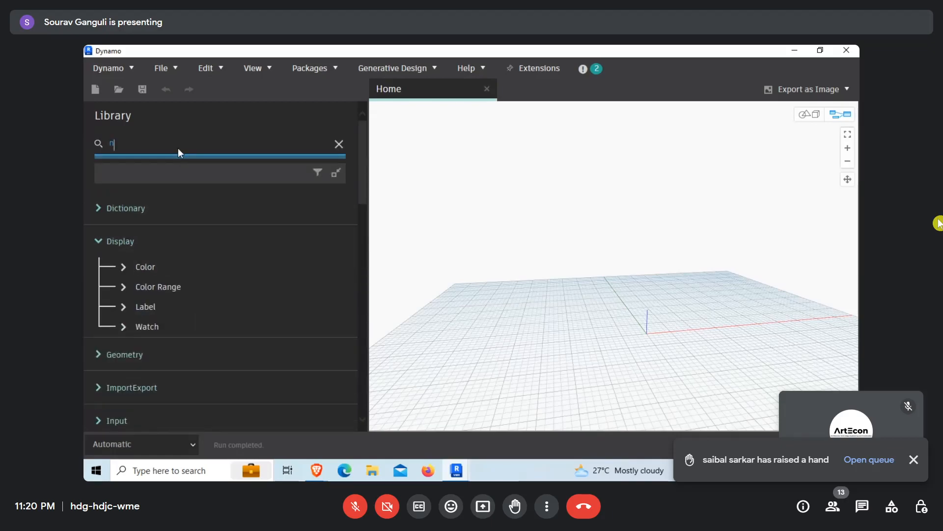
pyautogui.write('umber')
pyautogui.click(219, 209)
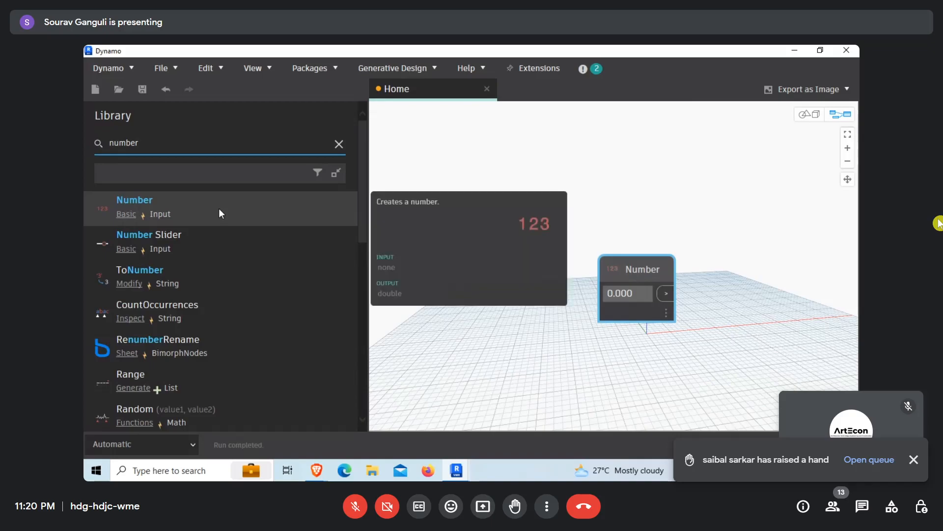
pyautogui.click(219, 208)
pyautogui.moveTo(637, 261); pyautogui.dragTo(596, 188)
pyautogui.moveTo(639, 280); pyautogui.dragTo(585, 275)
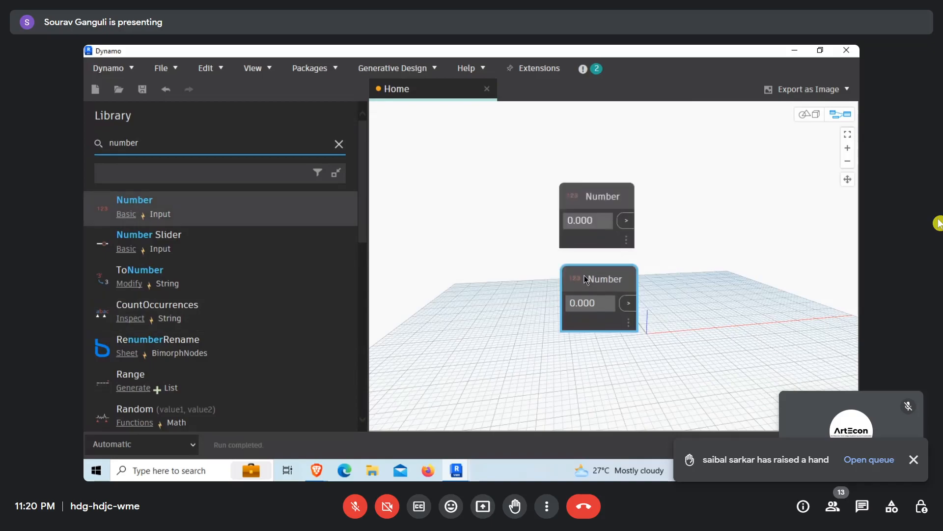
# - Set both Number nodes to 4
pyautogui.click(579, 218)
pyautogui.write('4')
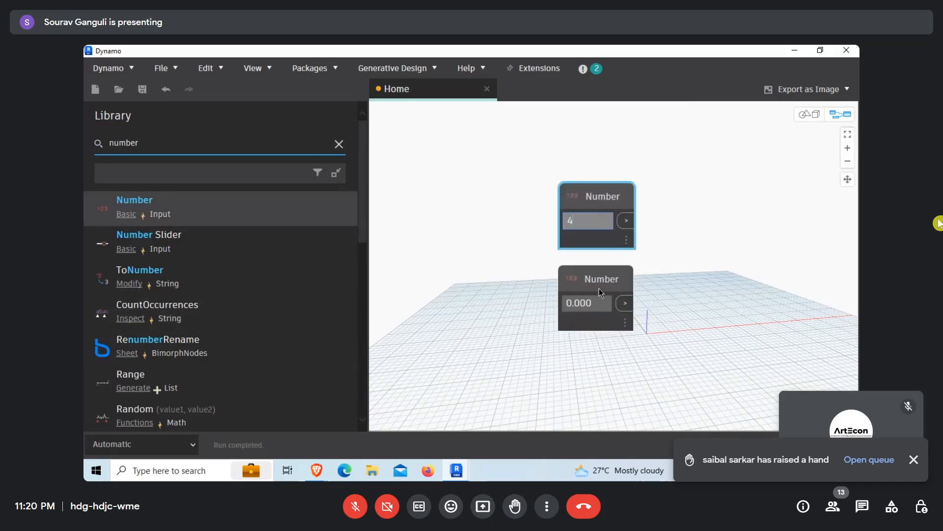
pyautogui.click(588, 301)
pyautogui.write('4')
# - Search the library for "add", place the + node beside the Number nodes, and connect them to its x and y inputs
pyautogui.click(125, 156)
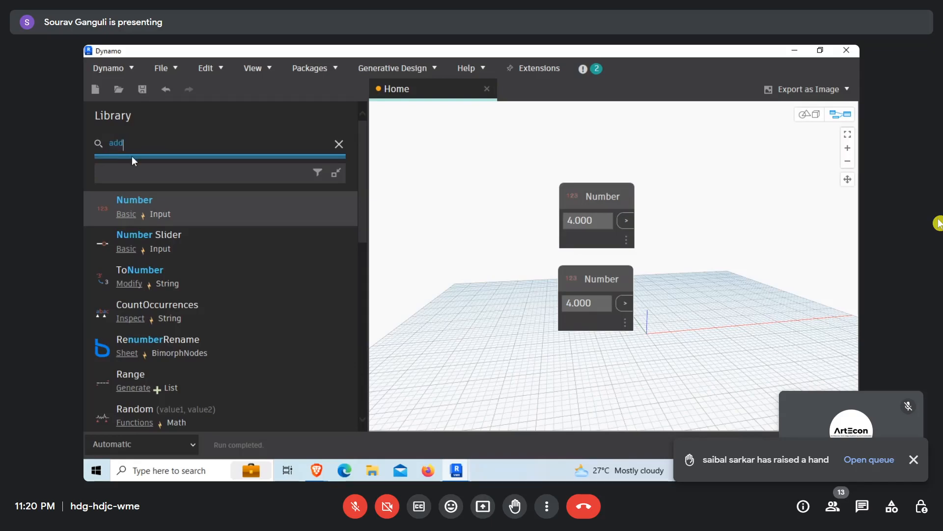
pyautogui.click(170, 202)
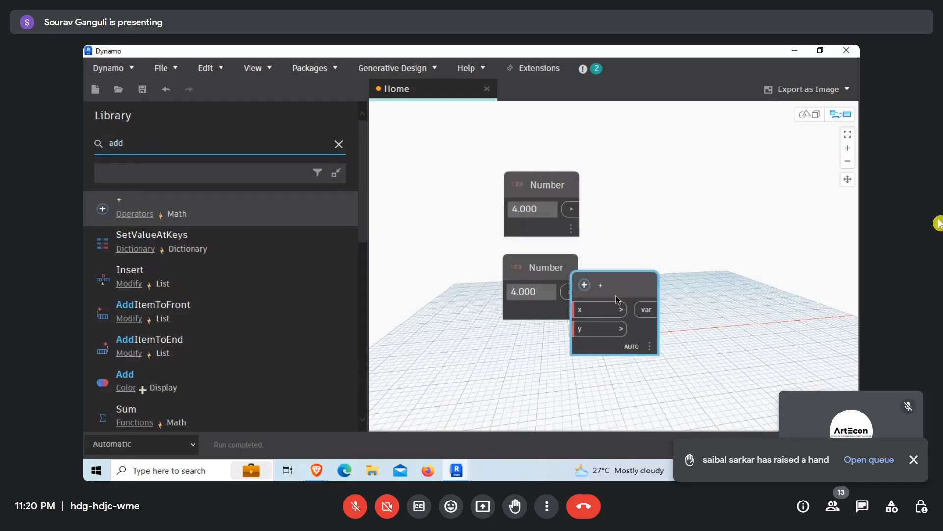
pyautogui.moveTo(617, 299); pyautogui.dragTo(684, 224)
pyautogui.click(570, 209)
pyautogui.click(639, 235)
pyautogui.click(569, 292)
pyautogui.click(642, 254)
# - Search the library for "multip" and add the * math operator node to the right of the + node
pyautogui.click(220, 141)
pyautogui.press('BackSpace')
pyautogui.press('BackSpace')
pyautogui.press('BackSpace')
pyautogui.write('m')
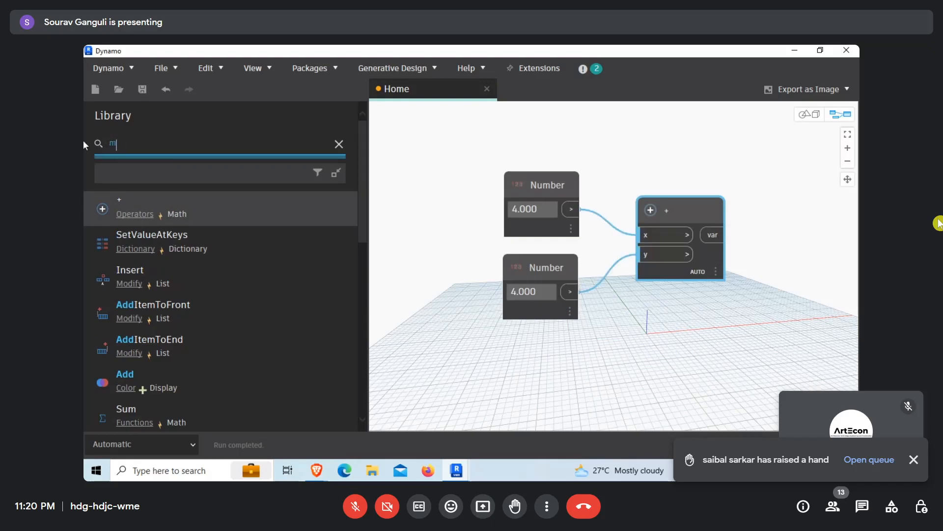
pyautogui.write('ultip')
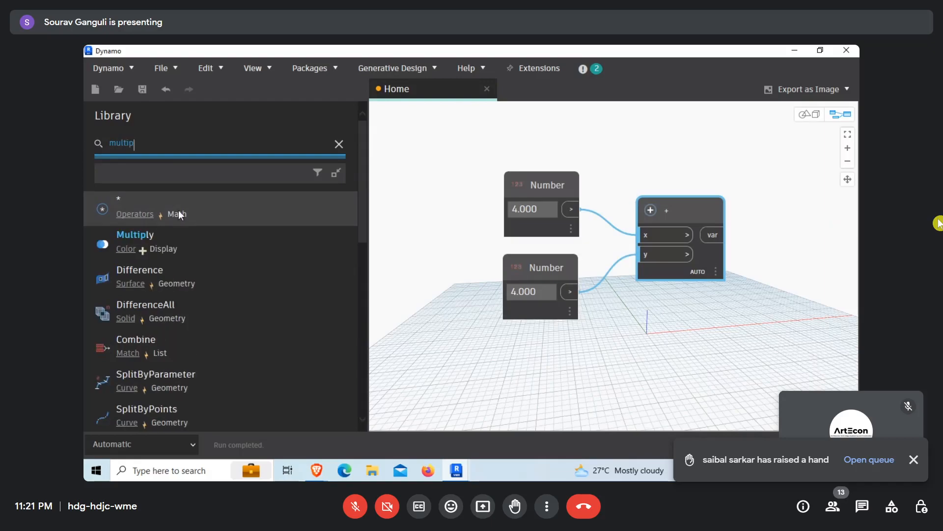
pyautogui.click(178, 211)
pyautogui.moveTo(667, 376); pyautogui.dragTo(506, 362, button='middle')
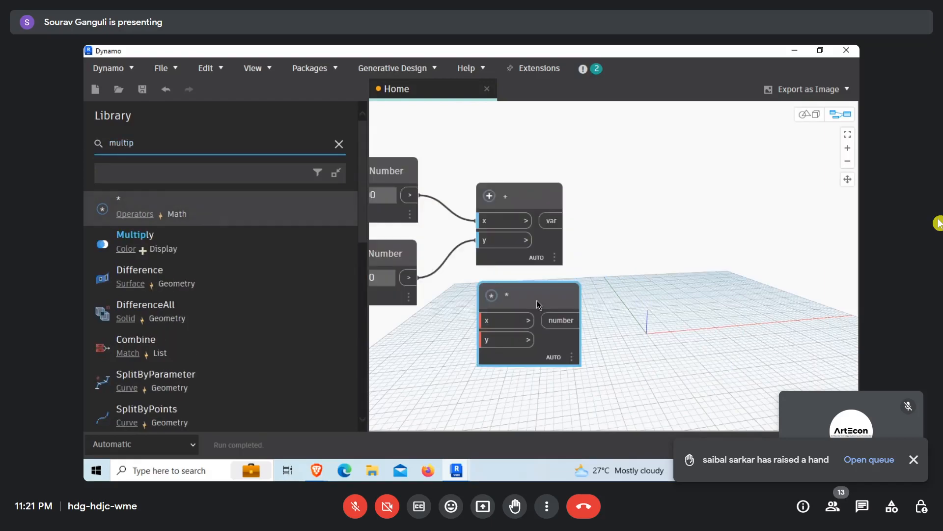
pyautogui.moveTo(537, 300); pyautogui.dragTo(677, 271)
# - Connect the + node's output to the * node's x input and the lower Number node to its y input
pyautogui.click(552, 220)
pyautogui.click(626, 293)
pyautogui.click(409, 277)
pyautogui.click(632, 313)
pyautogui.moveTo(589, 293); pyautogui.dragTo(530, 283, button='middle')
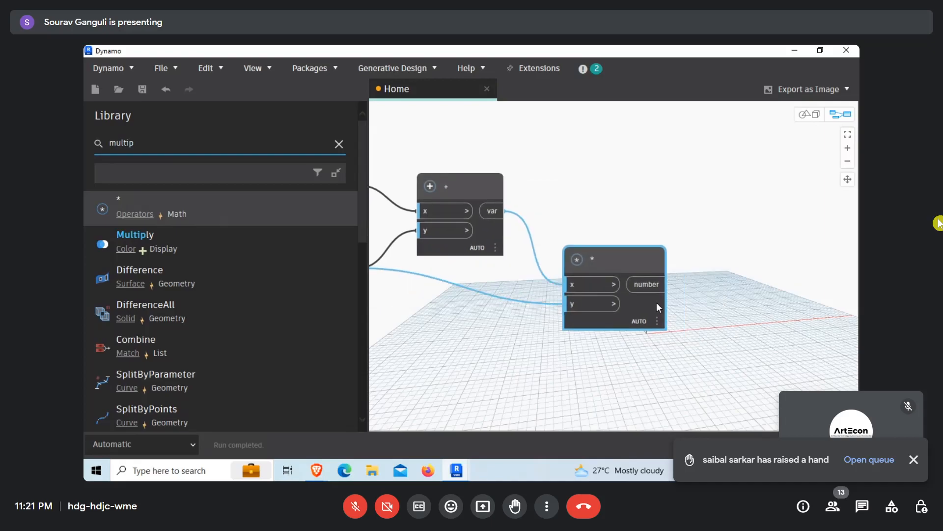
# - Switch the graph's run mode to Manual and move the * node slightly higher
pyautogui.click(147, 444)
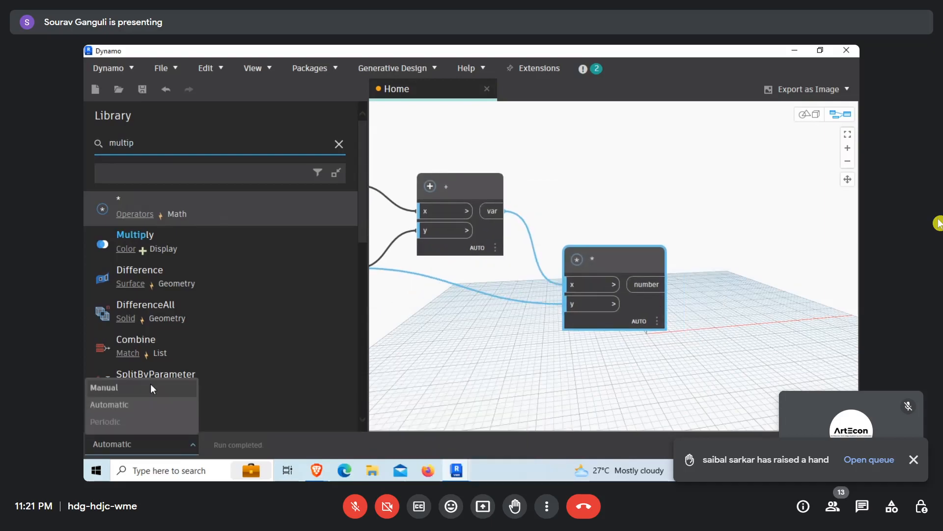
pyautogui.click(151, 386)
pyautogui.moveTo(634, 314)
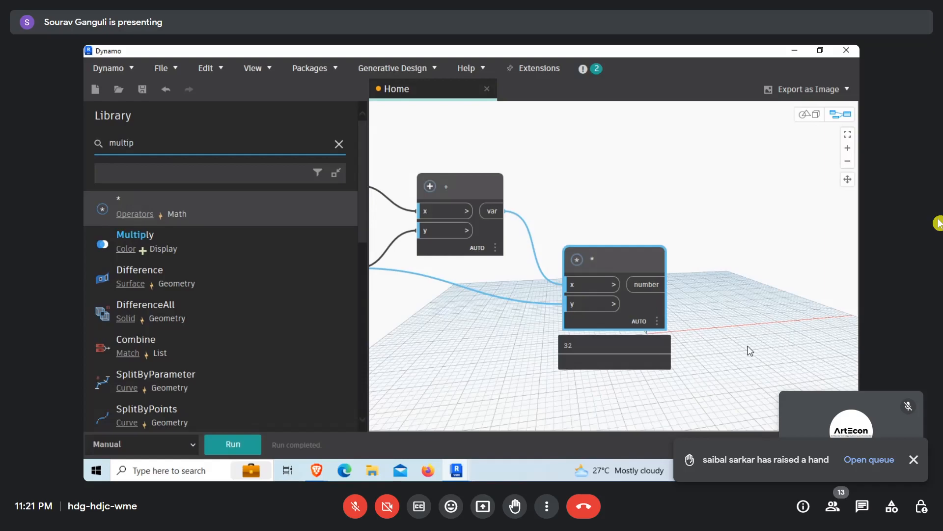
pyautogui.scroll(-2, 750, 350)
pyautogui.moveTo(692, 277); pyautogui.dragTo(688, 267)
# - Create a custom node from all four nodes, named Test, with description "test" and add-ons category Ampersand
pyautogui.click(484, 182)
pyautogui.moveTo(786, 163); pyautogui.dragTo(423, 374)
pyautogui.rightClick(489, 260)
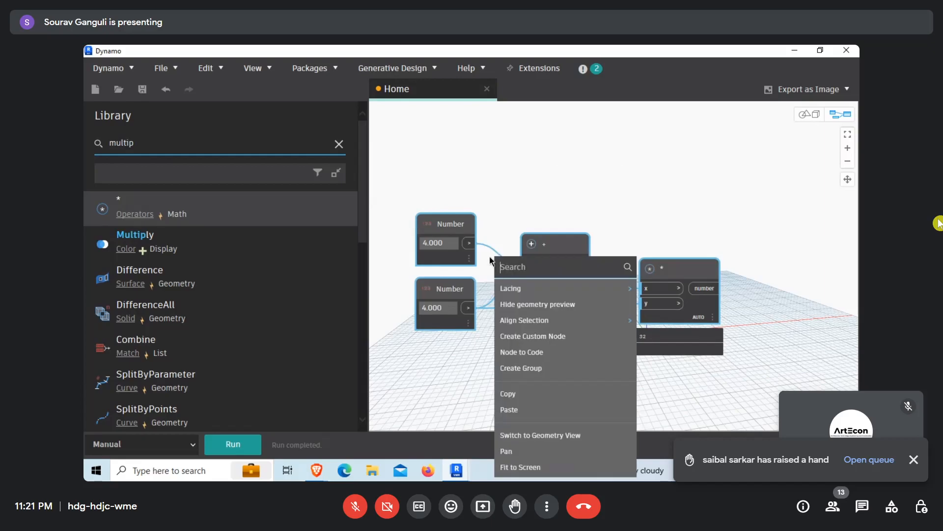
pyautogui.click(542, 337)
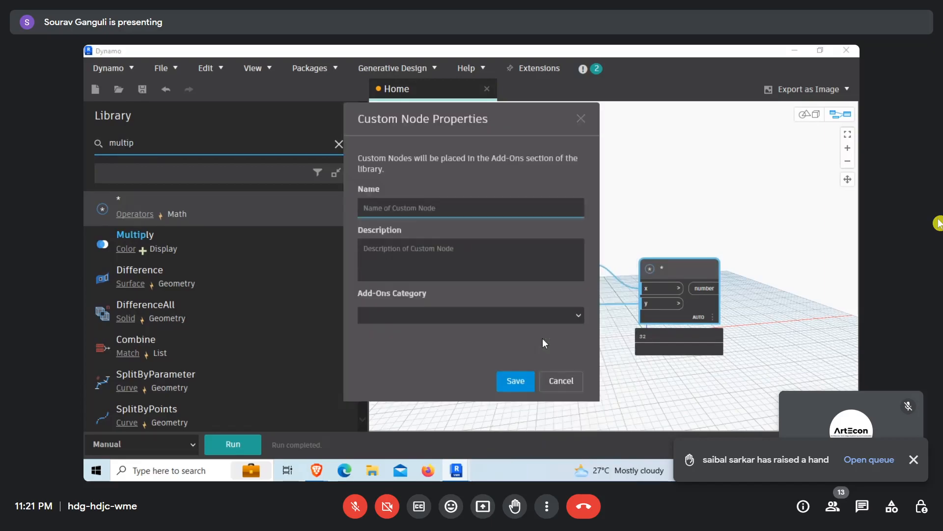
pyautogui.write('Test')
pyautogui.click(467, 253)
pyautogui.write('test')
pyautogui.click(465, 316)
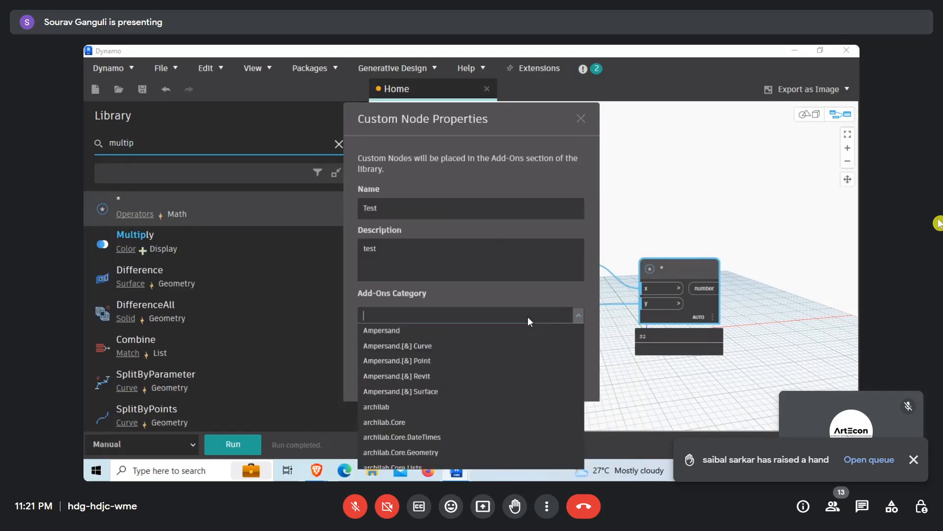
pyautogui.scroll(-5, 445, 396)
pyautogui.scroll(-3, 444, 397)
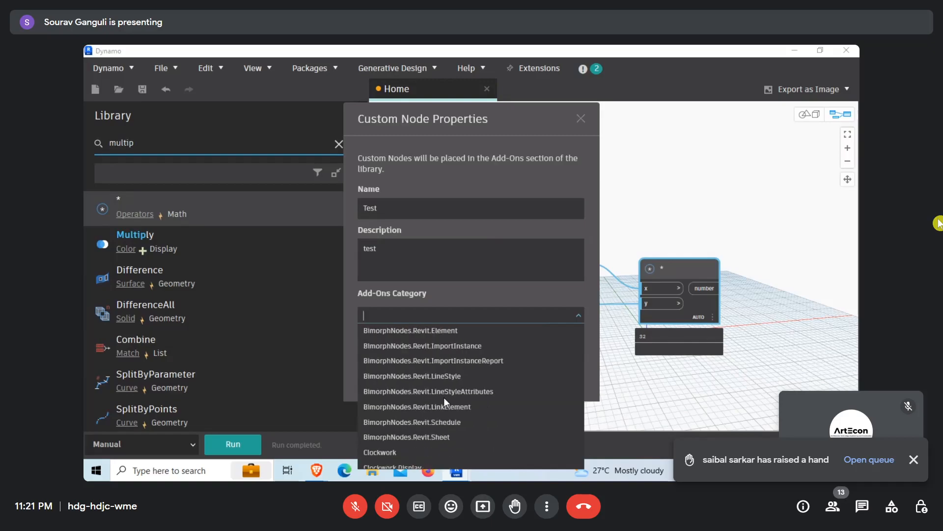
pyautogui.scroll(-3, 444, 397)
pyautogui.scroll(11, 523, 353)
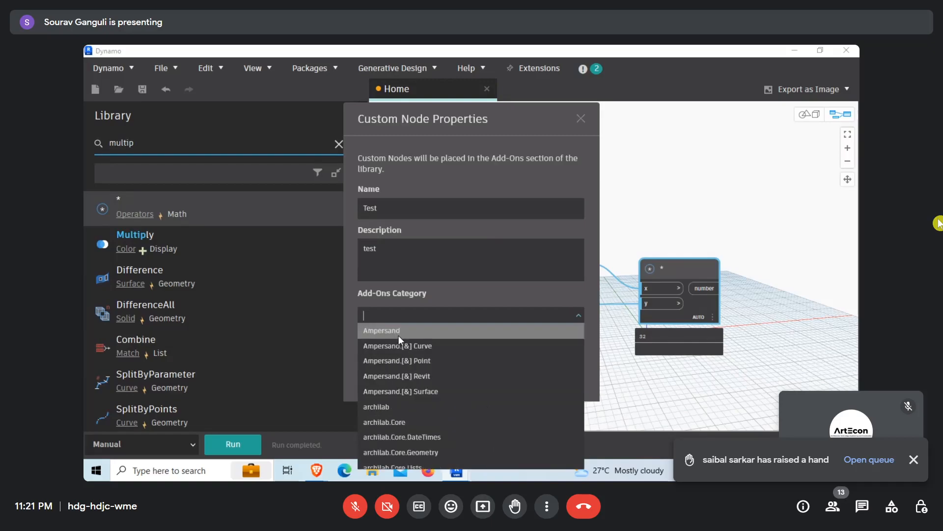
pyautogui.click(399, 331)
pyautogui.click(506, 381)
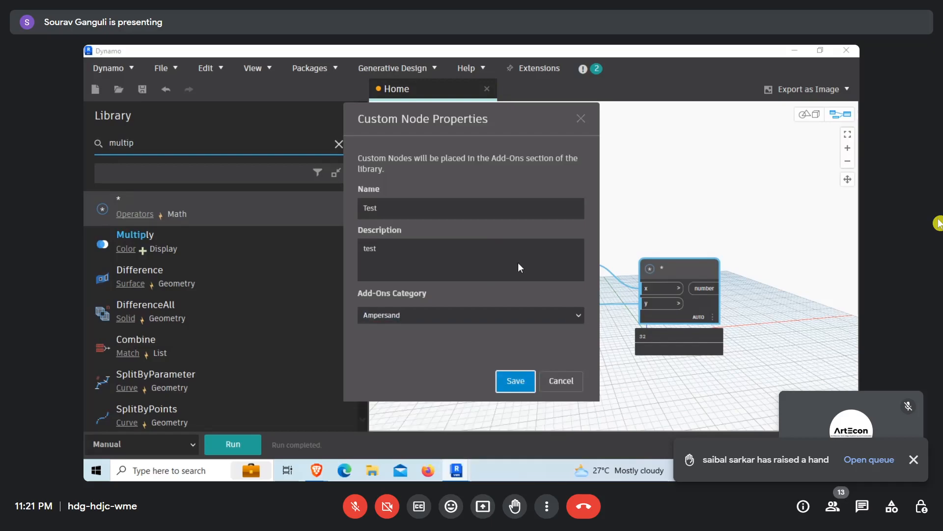
pyautogui.click(508, 381)
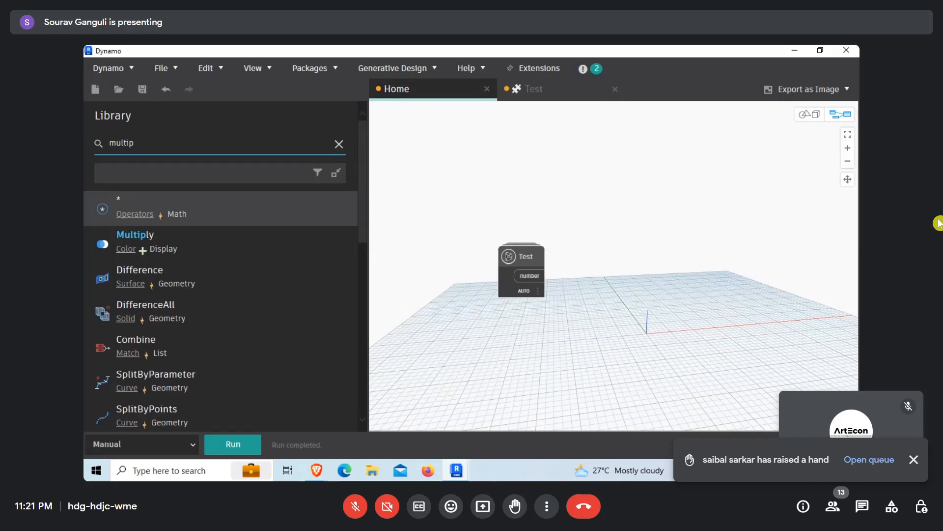
# - Open the Test custom node's workspace and examine the nodes it contains
pyautogui.click(517, 266)
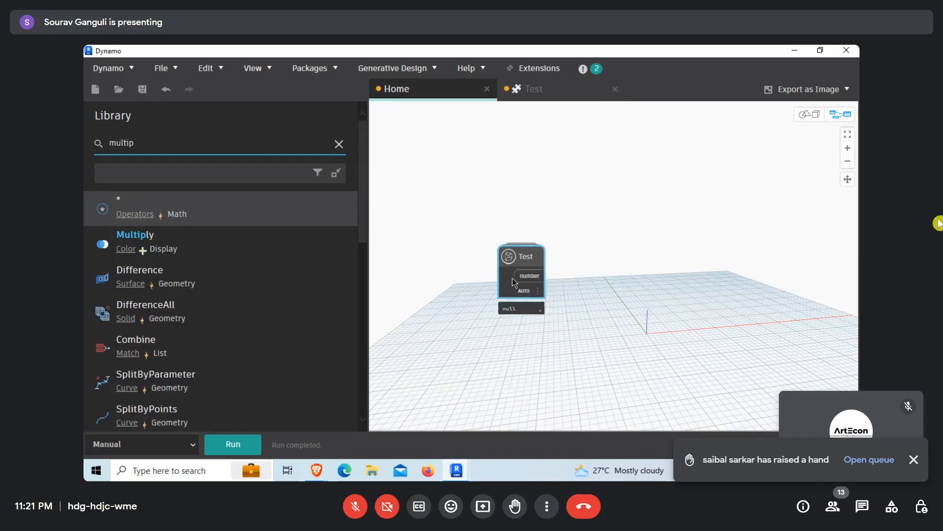
pyautogui.moveTo(523, 250); pyautogui.dragTo(561, 218)
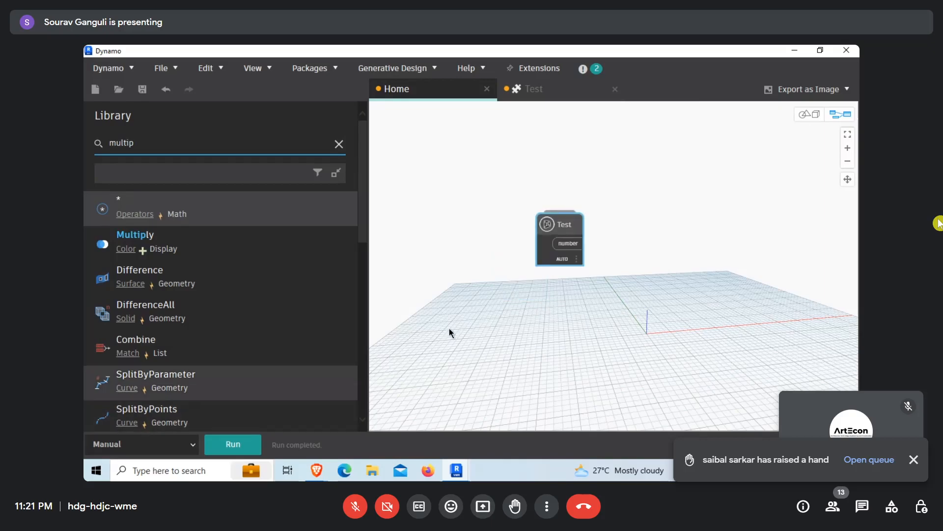
pyautogui.moveTo(550, 256)
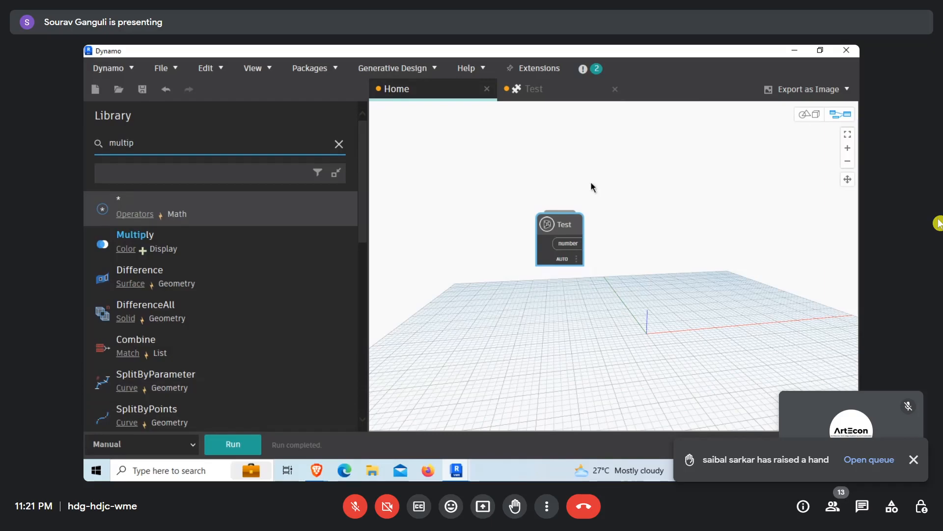
pyautogui.click(565, 98)
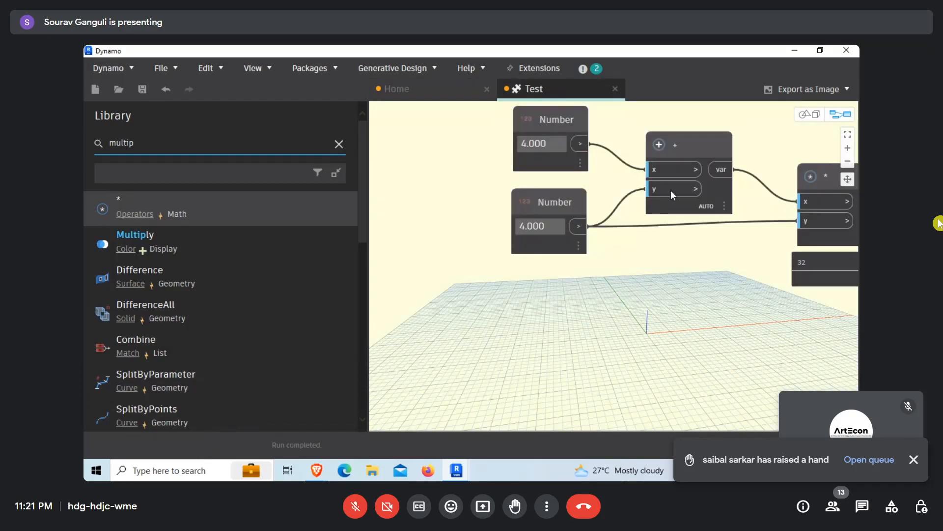
pyautogui.scroll(-2, 545, 276)
pyautogui.scroll(2, 550, 264)
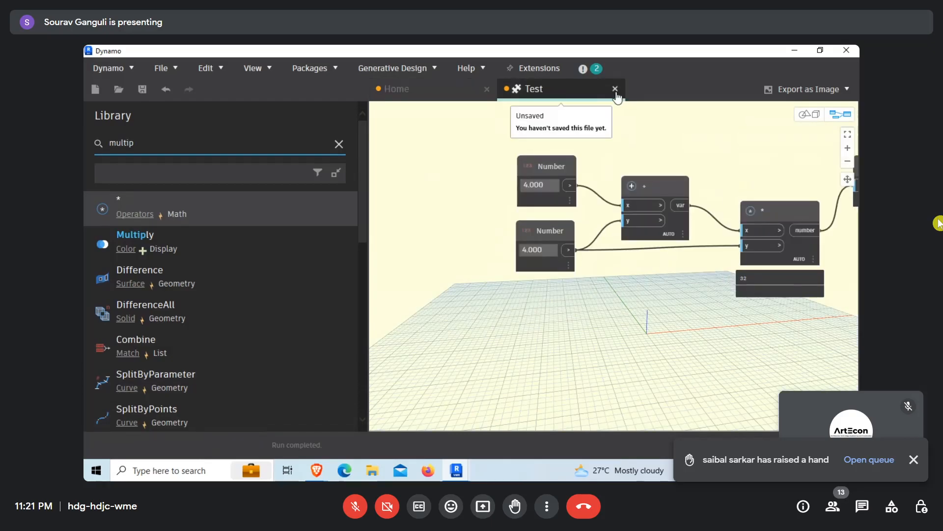
# - Return to the Home graph and undo the replacement of the four nodes with the Test node
pyautogui.click(403, 94)
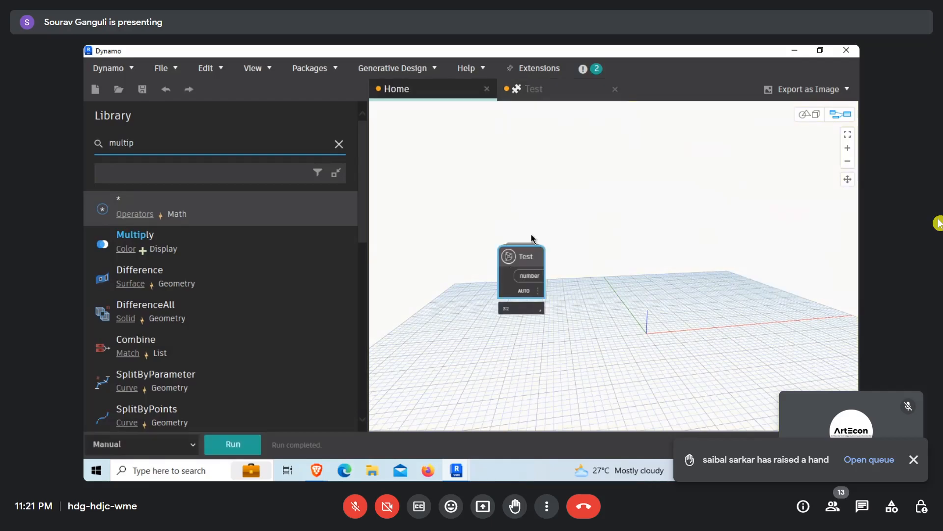
pyautogui.hotkey('ctrl', 'z')
# - Create a custom node from only the + and * nodes, named test2, with description "test3" and add-ons category Ampersand
pyautogui.moveTo(509, 182); pyautogui.dragTo(786, 407)
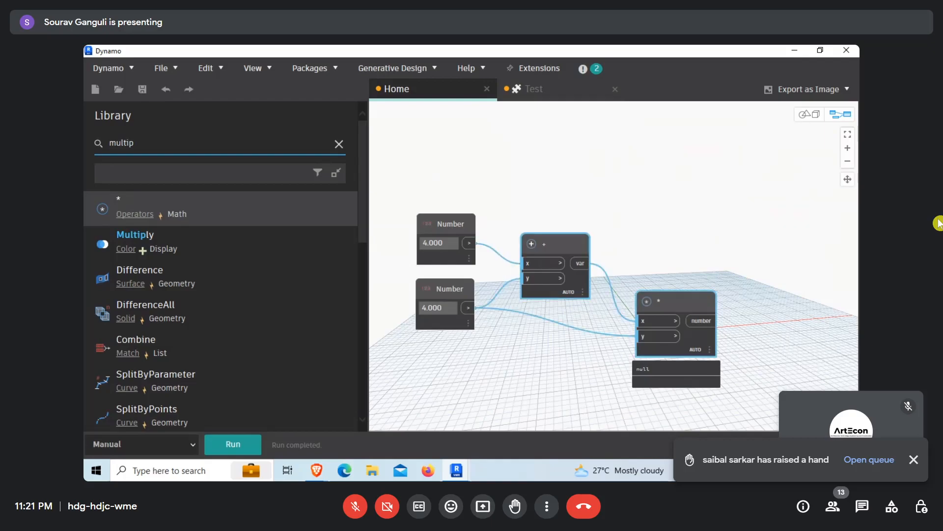
pyautogui.rightClick(553, 232)
pyautogui.click(585, 307)
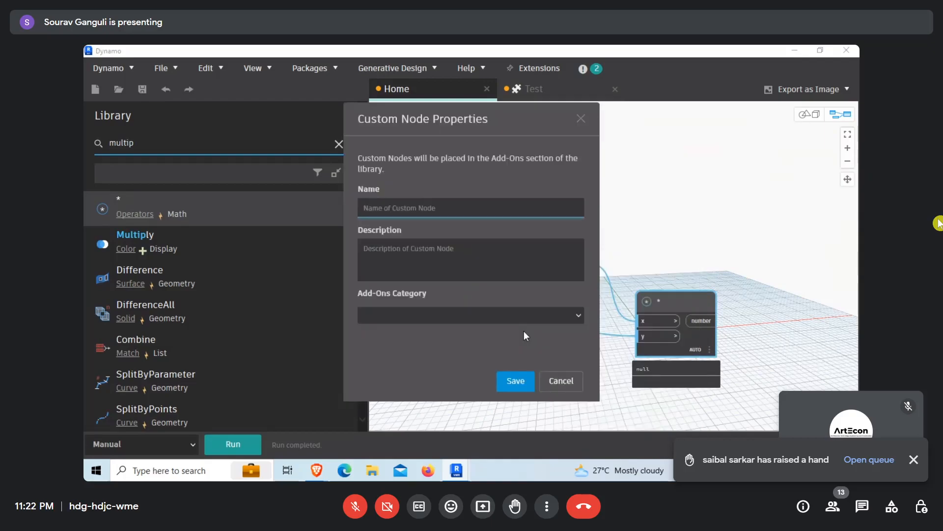
pyautogui.write('test2')
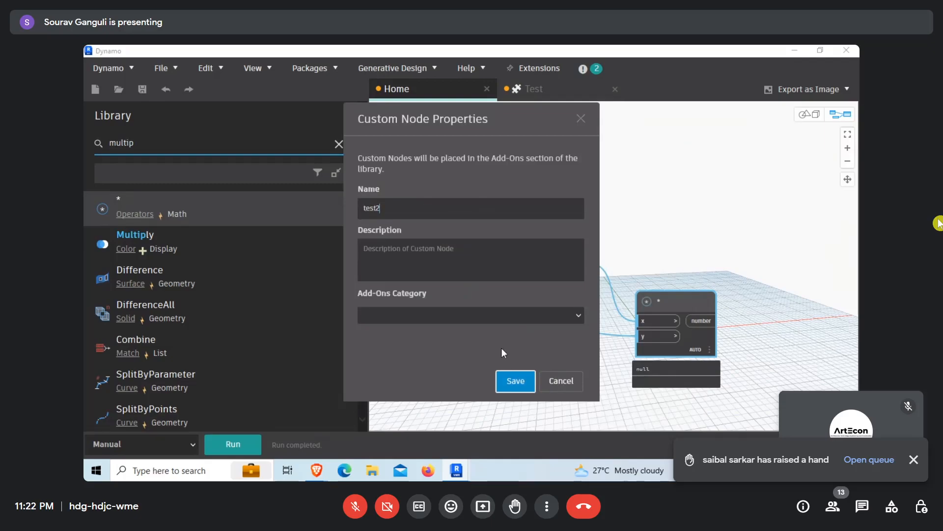
pyautogui.click(465, 265)
pyautogui.write('test')
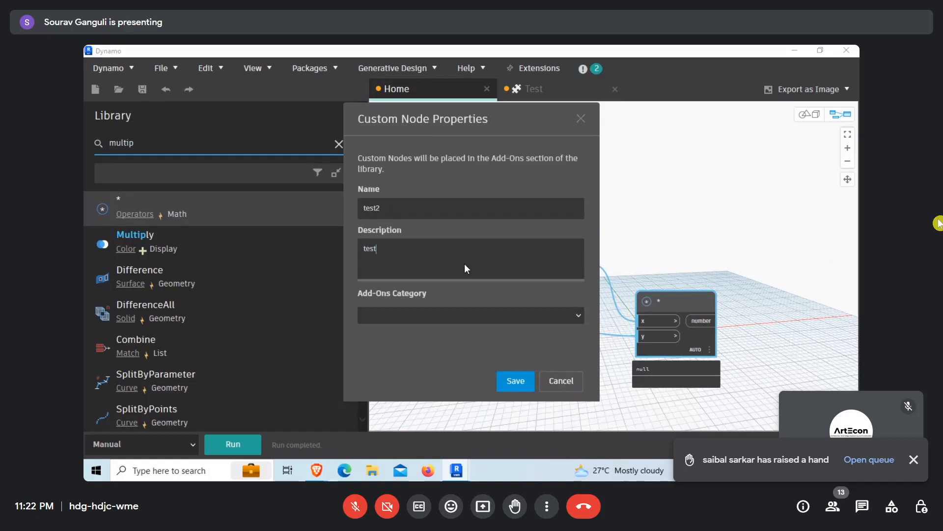
pyautogui.click(449, 316)
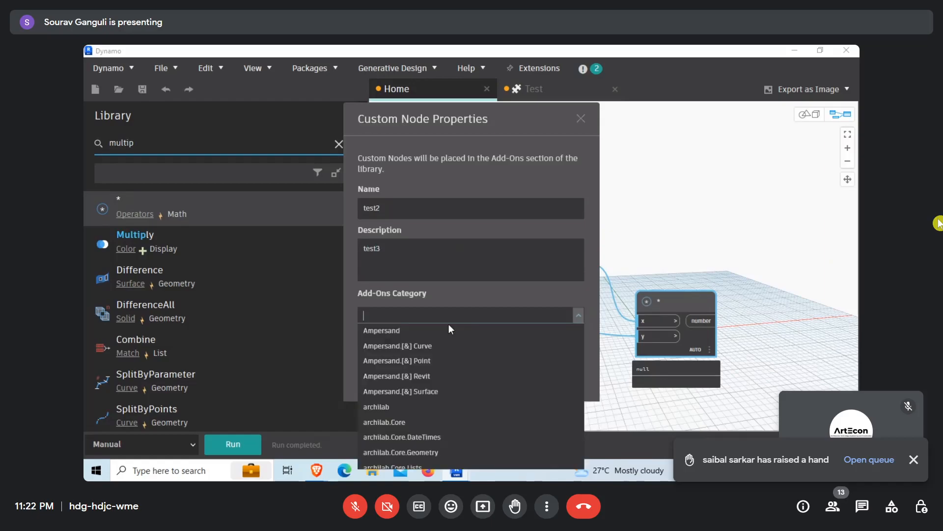
pyautogui.click(449, 325)
pyautogui.click(515, 380)
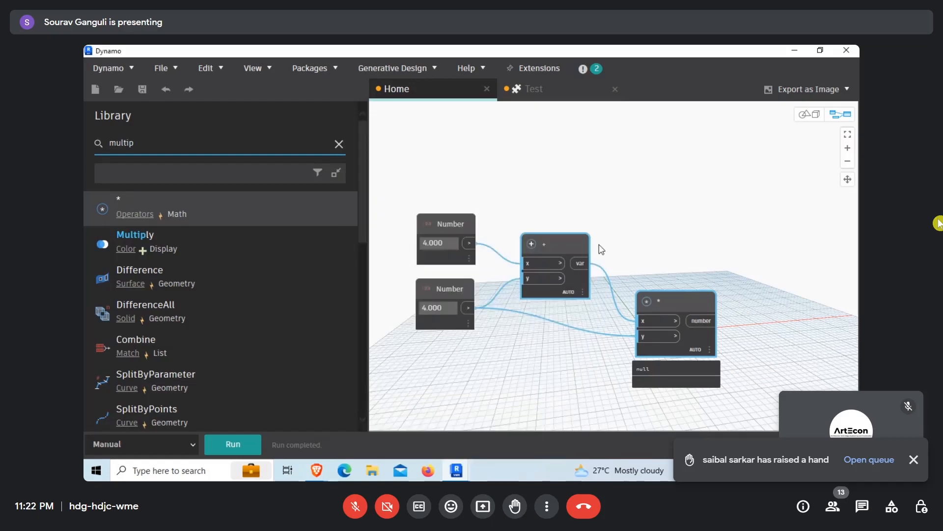
# - Run the graph, set the lower Number node to 5, and run it again to check the test2 node's output
pyautogui.moveTo(610, 284)
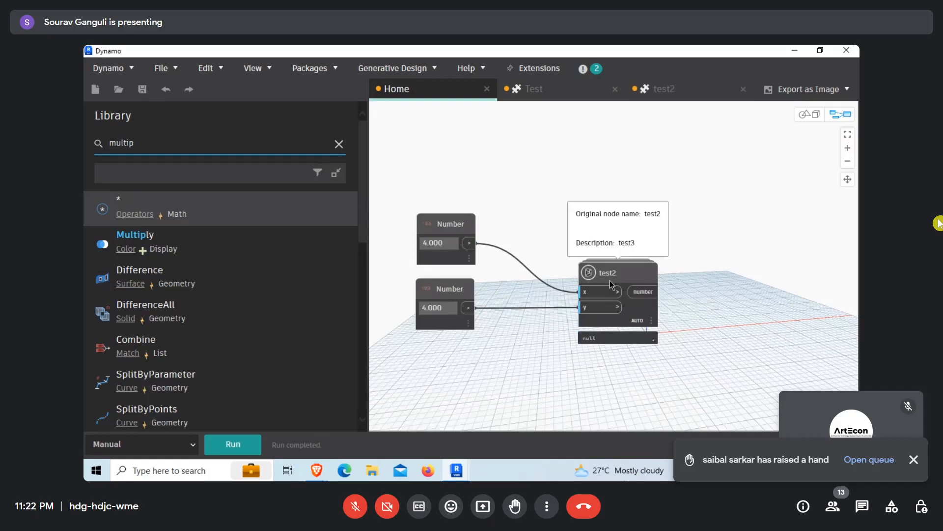
pyautogui.moveTo(569, 283)
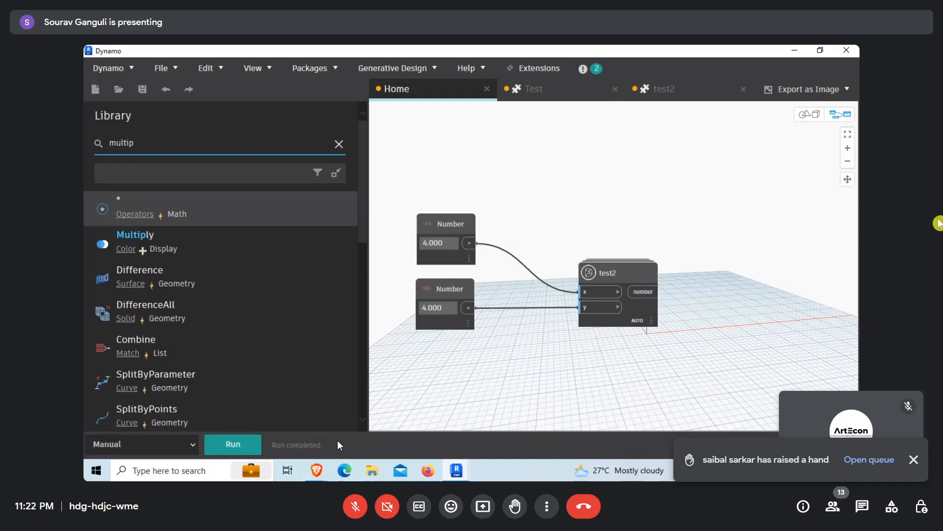
pyautogui.moveTo(628, 338)
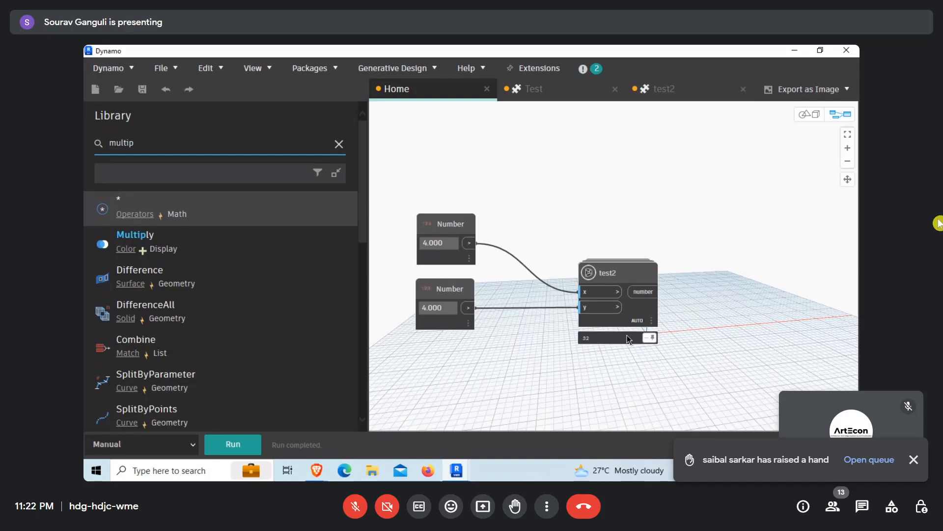
pyautogui.click(434, 311)
pyautogui.write('5')
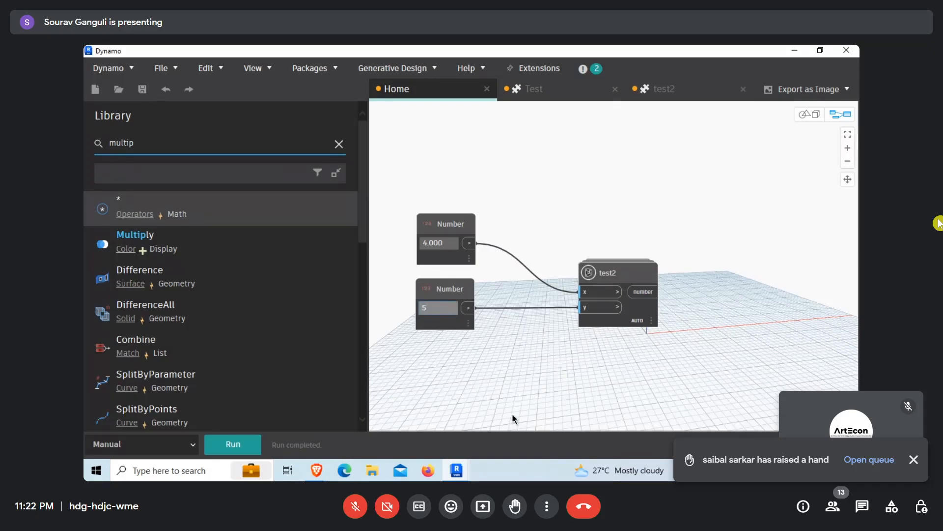
pyautogui.click(258, 447)
pyautogui.moveTo(642, 319)
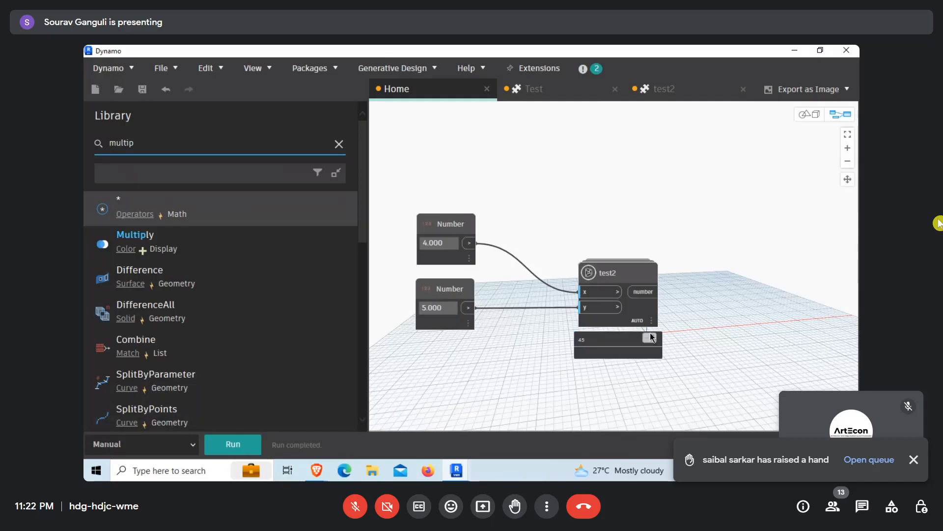
pyautogui.click(649, 336)
# - Open the test2 custom node and examine its Input, operator and Output nodes
pyautogui.doubleClick(634, 275)
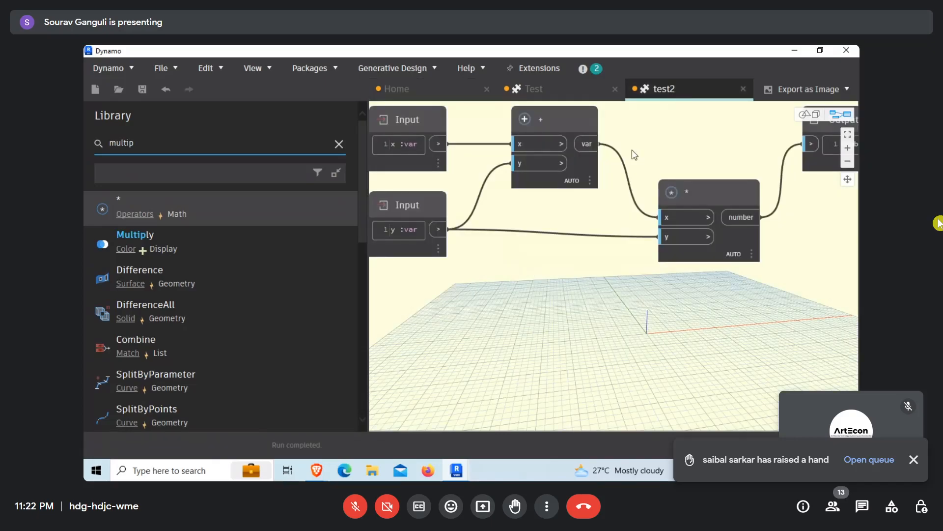
pyautogui.scroll(-6, 634, 155)
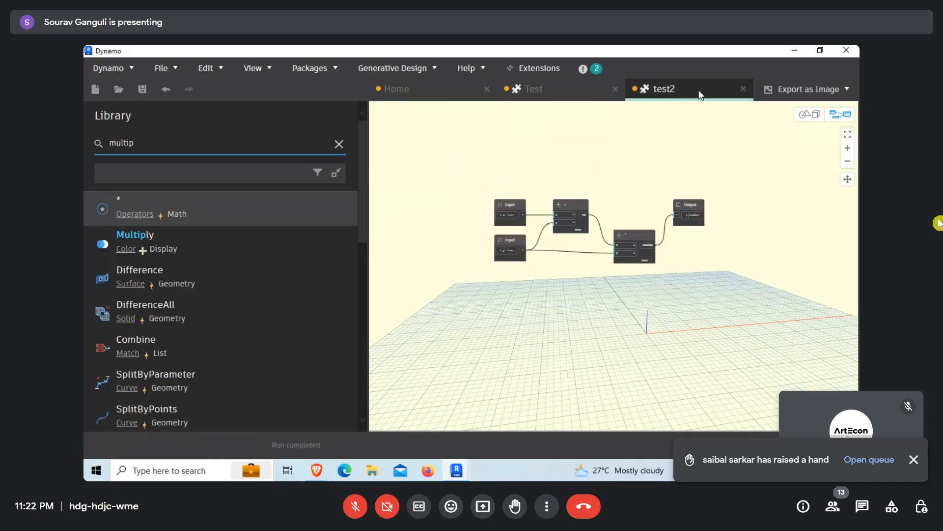
# - Delete the + and * operator nodes, the Output node and both Input nodes from the test2 custom node workspace
pyautogui.scroll(4, 610, 199)
pyautogui.click(558, 206)
pyautogui.press('Delete')
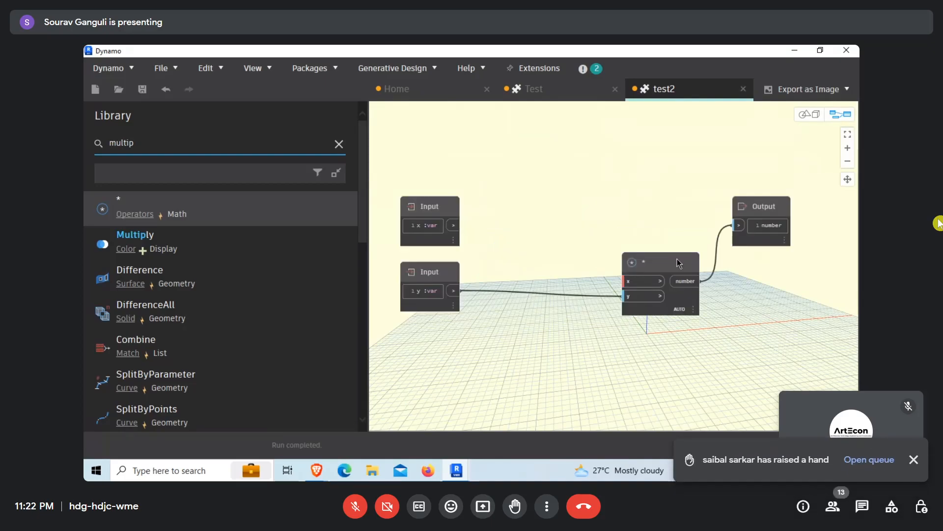
pyautogui.click(679, 263)
pyautogui.press('Delete')
pyautogui.click(756, 208)
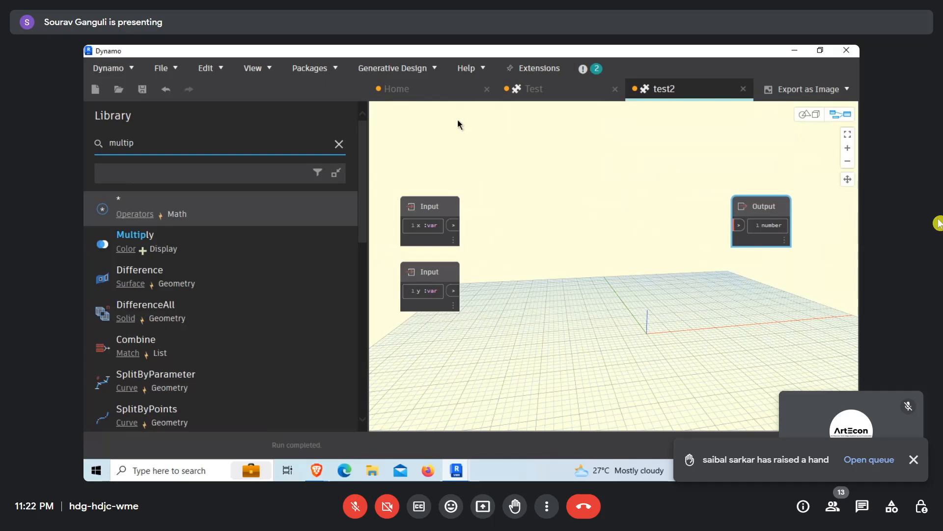
pyautogui.press('Delete')
pyautogui.click(432, 241)
pyautogui.press('Delete')
pyautogui.click(436, 277)
pyautogui.press('Delete')
# - Close the test2 and Test custom node workspaces without saving their changes
pyautogui.click(743, 89)
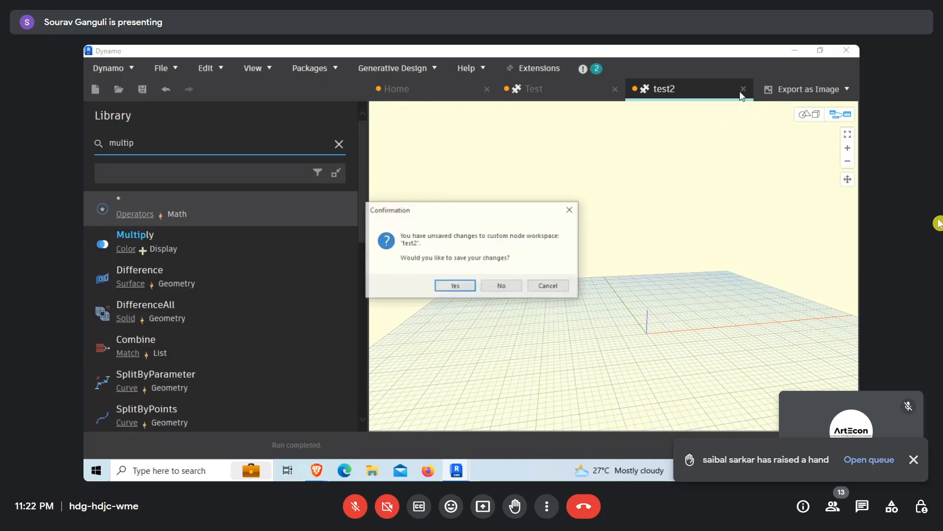
pyautogui.click(501, 289)
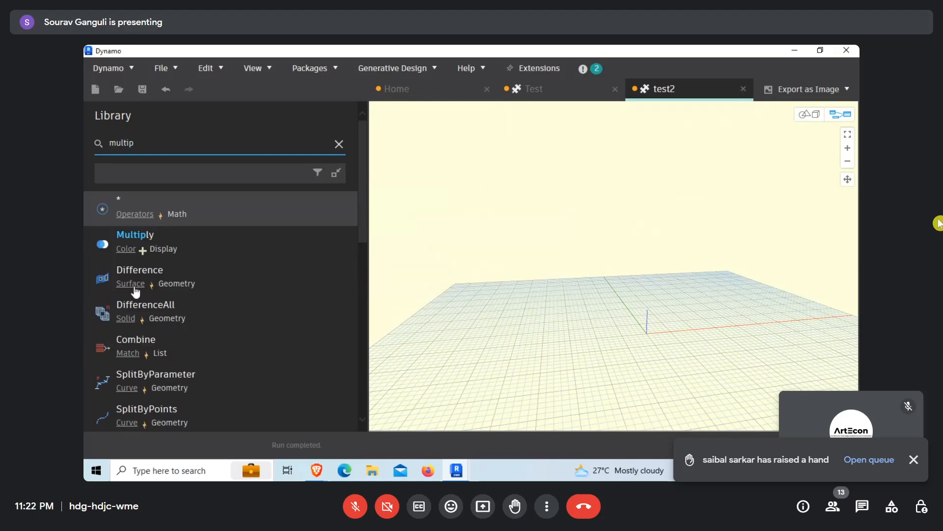
pyautogui.click(615, 89)
pyautogui.click(511, 282)
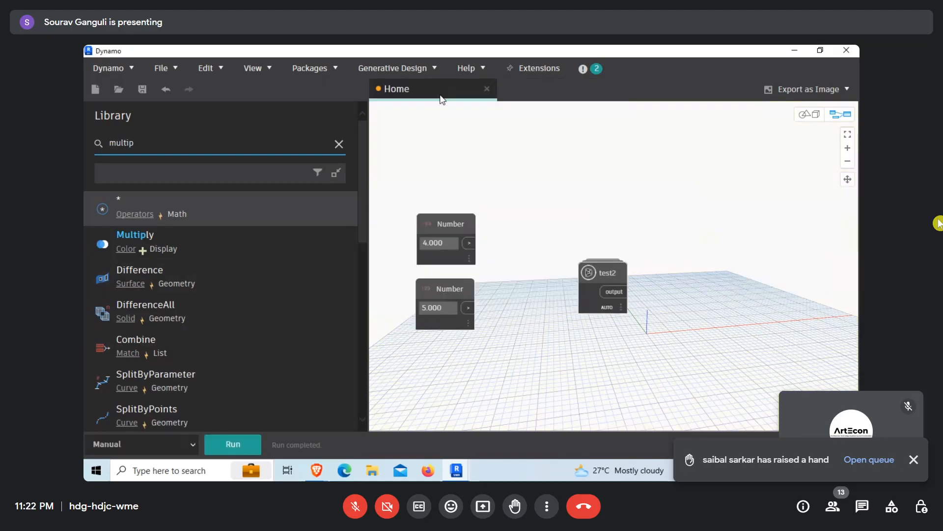
# - Reopen the test2 custom node for editing to check its contents, and close it without saving
pyautogui.scroll(-3, 175, 232)
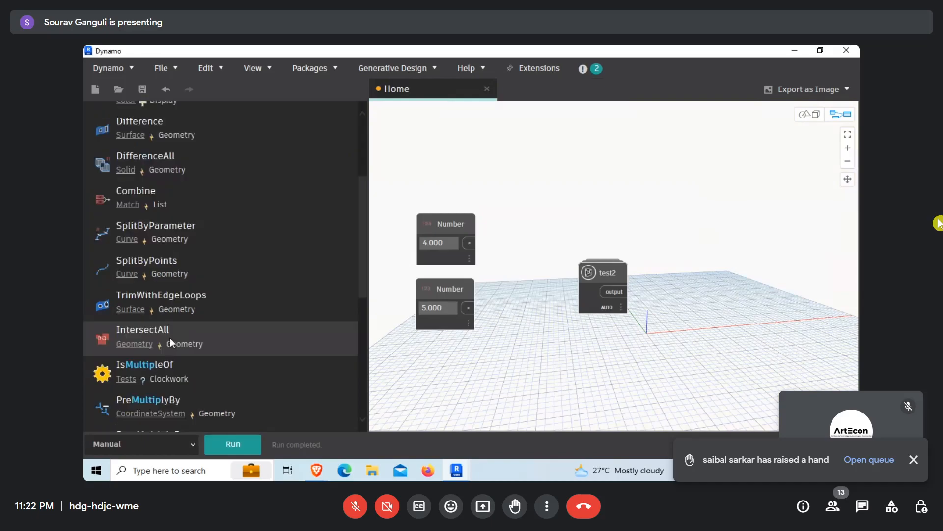
pyautogui.rightClick(606, 271)
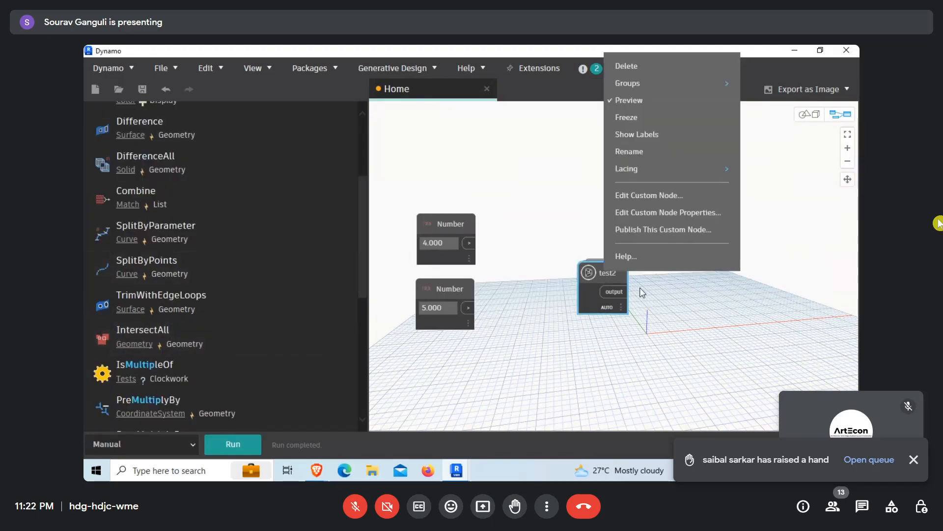
pyautogui.click(635, 195)
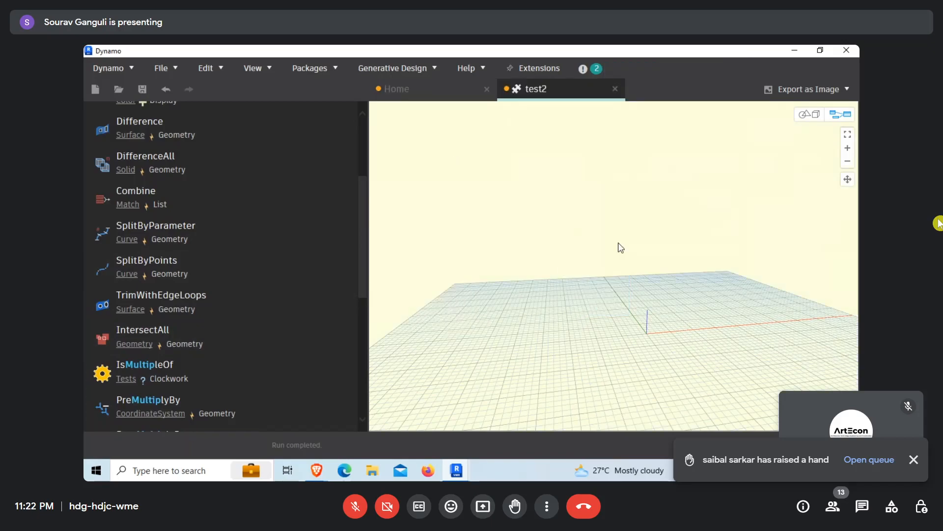
pyautogui.click(615, 88)
pyautogui.click(502, 286)
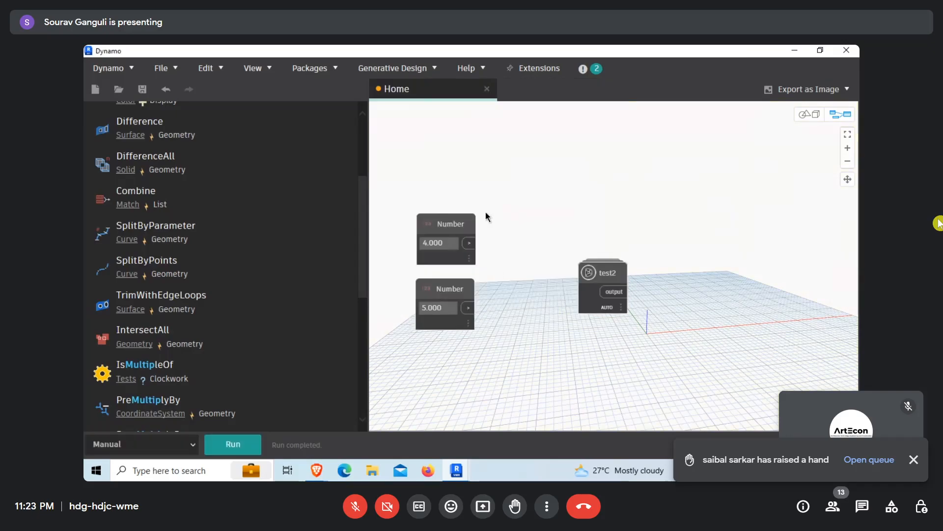
# - Delete the test2 node and both Number nodes from the Home graph, and clear the library search
pyautogui.click(593, 274)
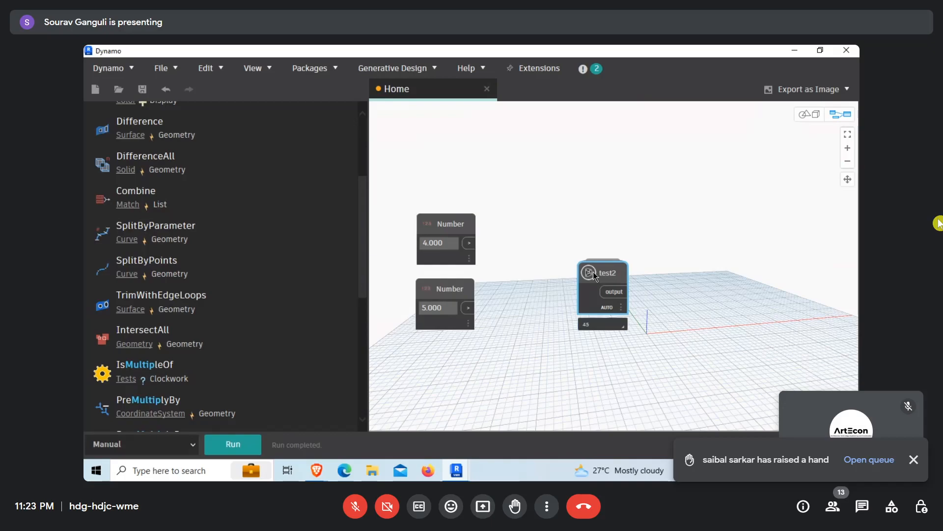
pyautogui.press('Delete')
pyautogui.click(445, 223)
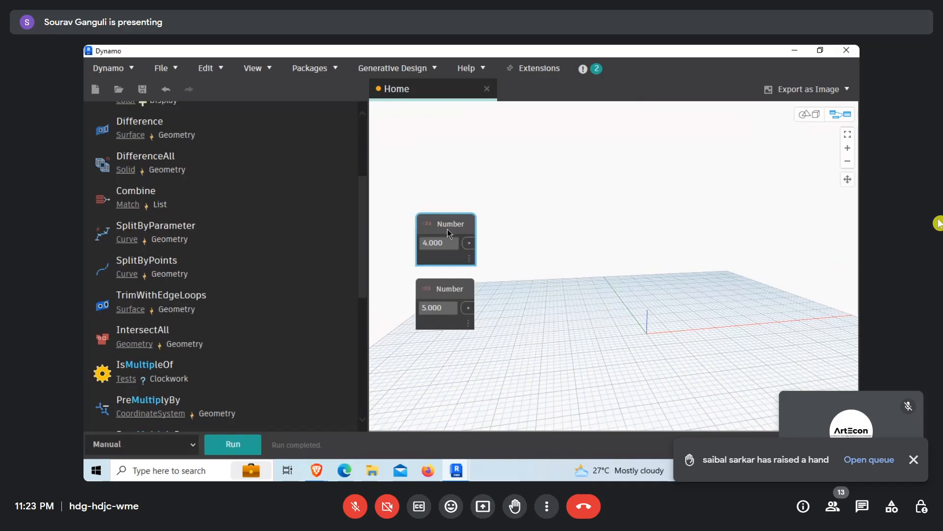
pyautogui.press('Delete')
pyautogui.click(468, 289)
pyautogui.press('Delete')
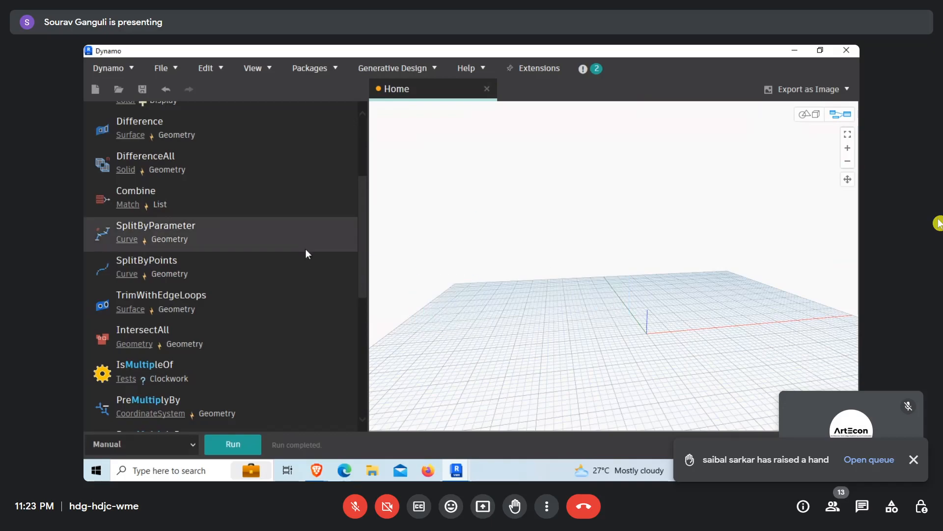
pyautogui.scroll(3, 306, 253)
pyautogui.click(339, 145)
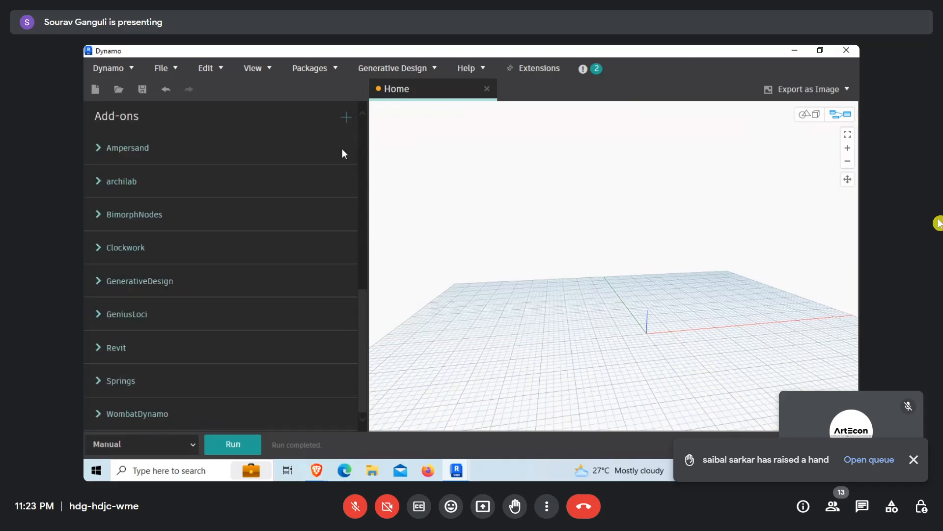
pyautogui.scroll(5, 334, 318)
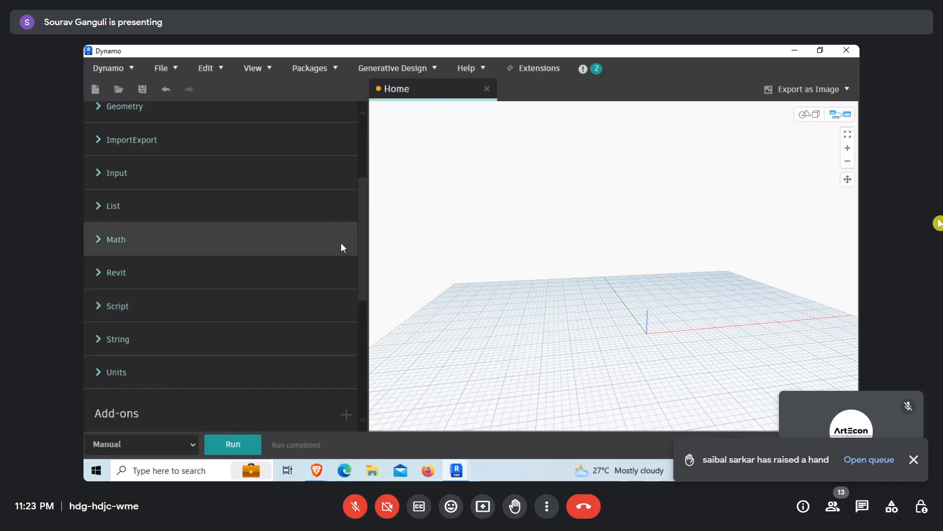
# - Look over the package commands and examine the Node and Package Paths in the Package Manager preferences
pyautogui.click(336, 67)
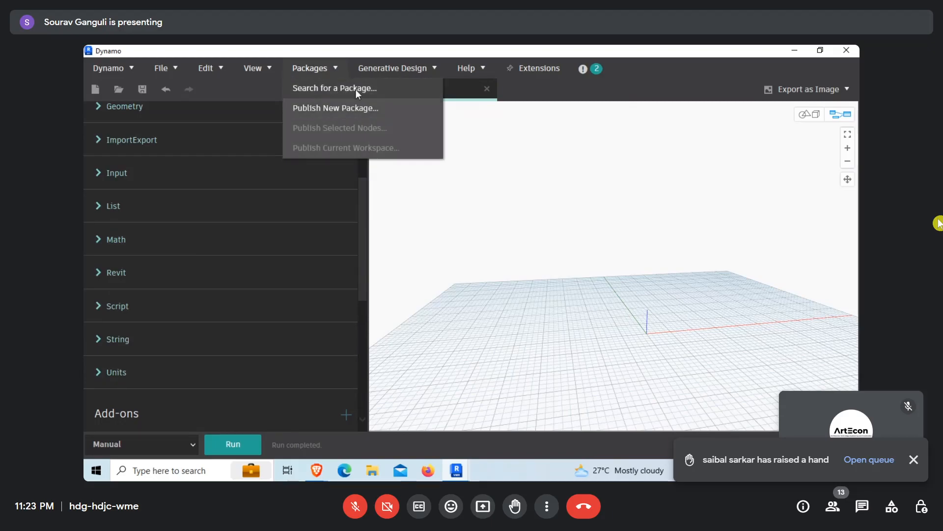
pyautogui.click(755, 177)
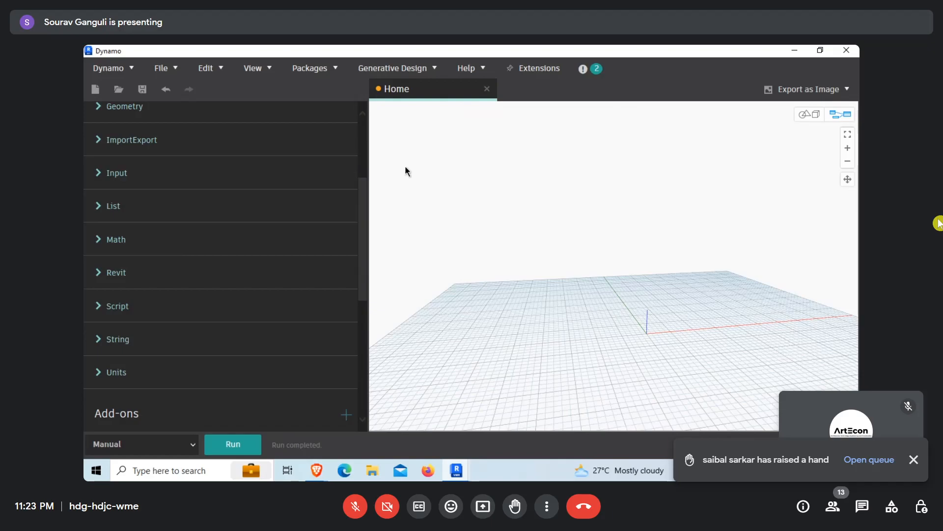
pyautogui.click(125, 71)
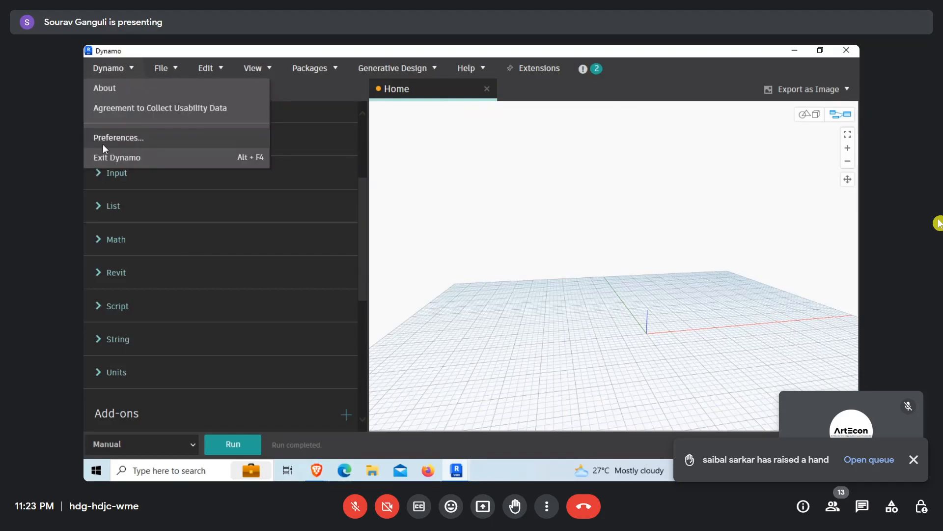
pyautogui.click(118, 139)
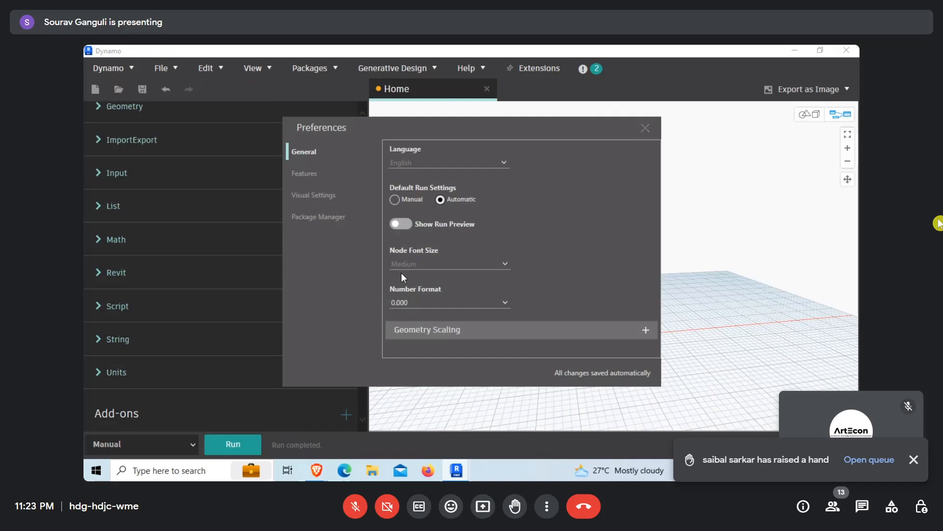
pyautogui.click(335, 216)
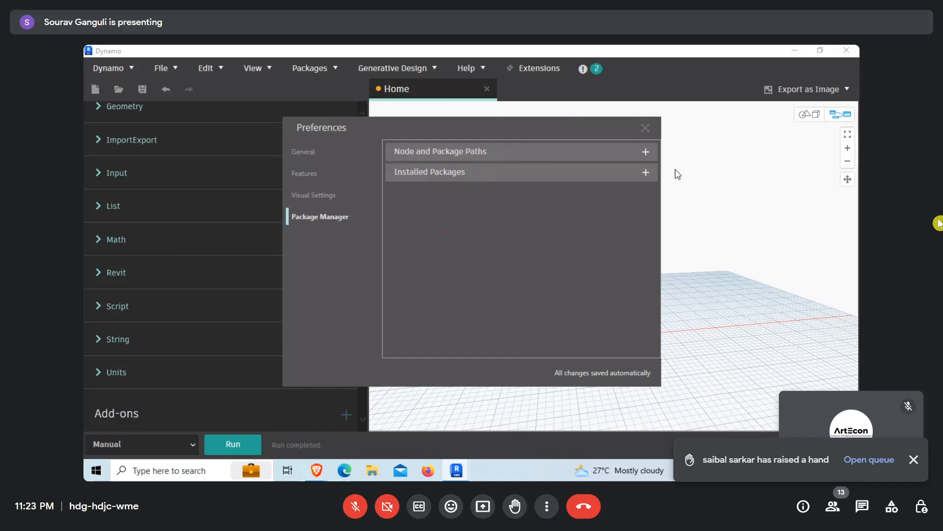
pyautogui.click(644, 153)
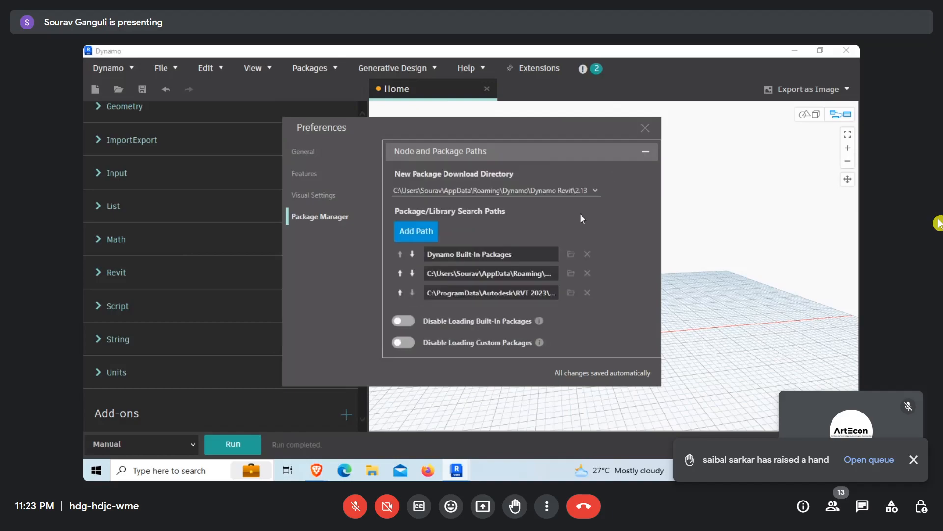
pyautogui.click(646, 129)
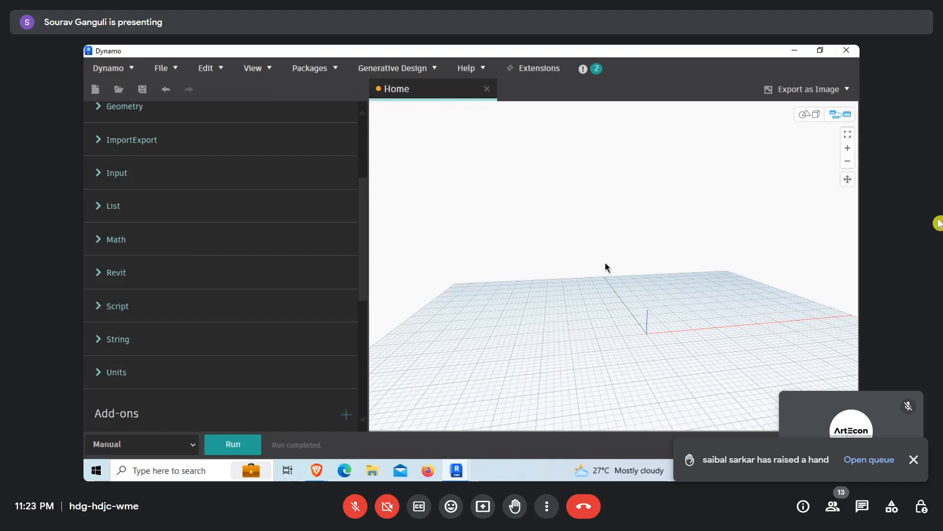
pyautogui.click(112, 70)
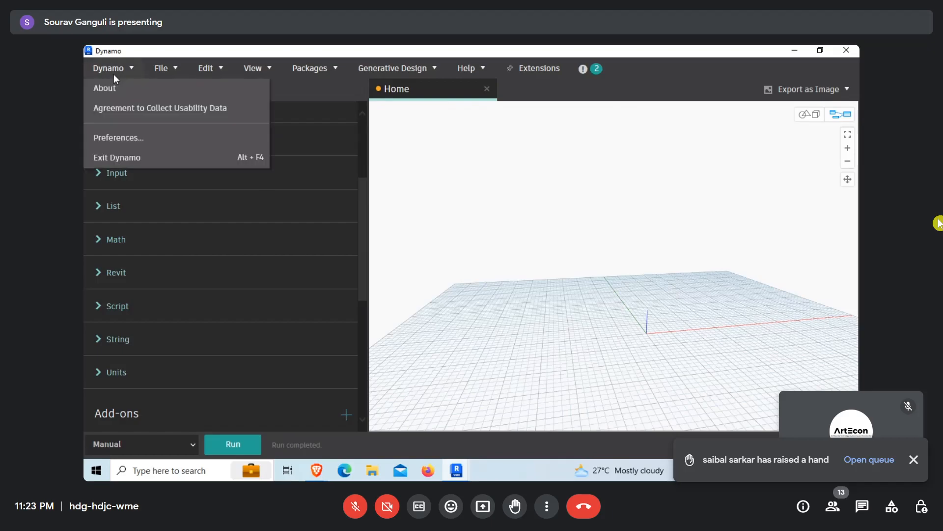
pyautogui.click(661, 202)
pyautogui.click(335, 68)
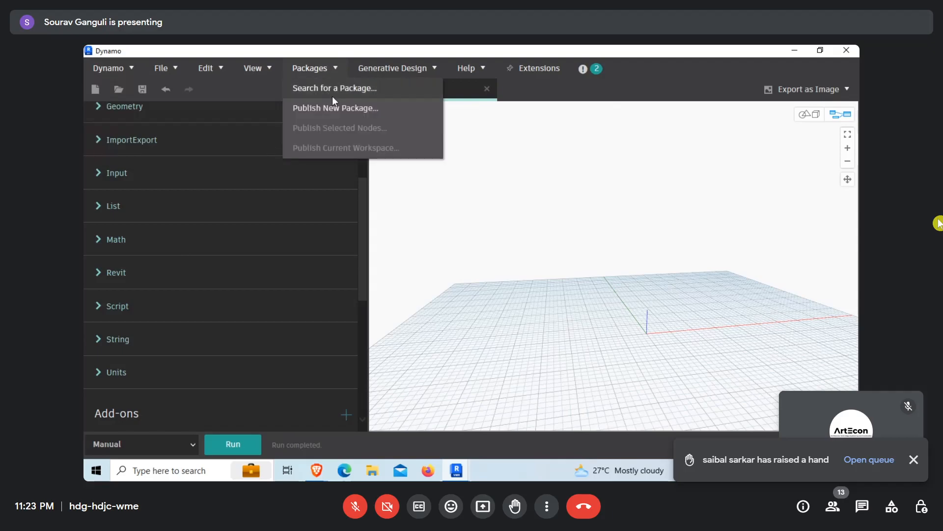
pyautogui.click(594, 200)
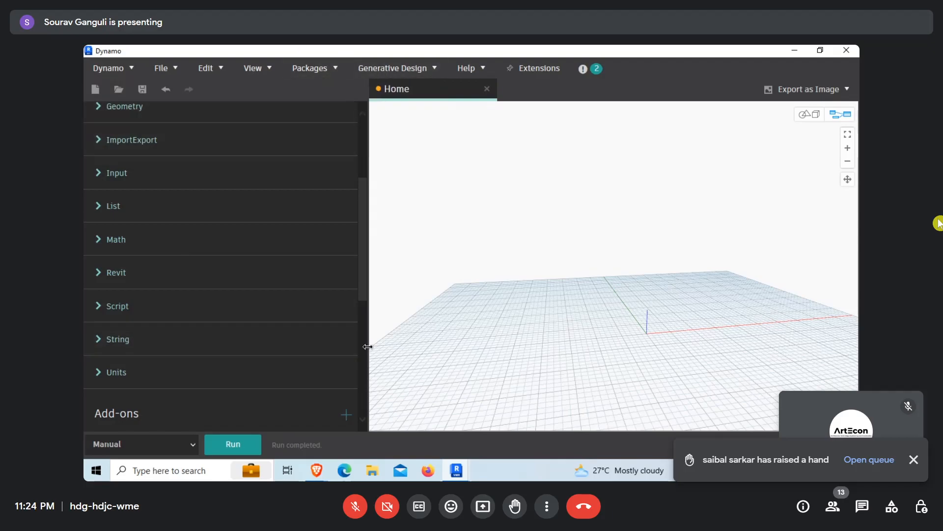
pyautogui.moveTo(360, 288); pyautogui.dragTo(364, 230)
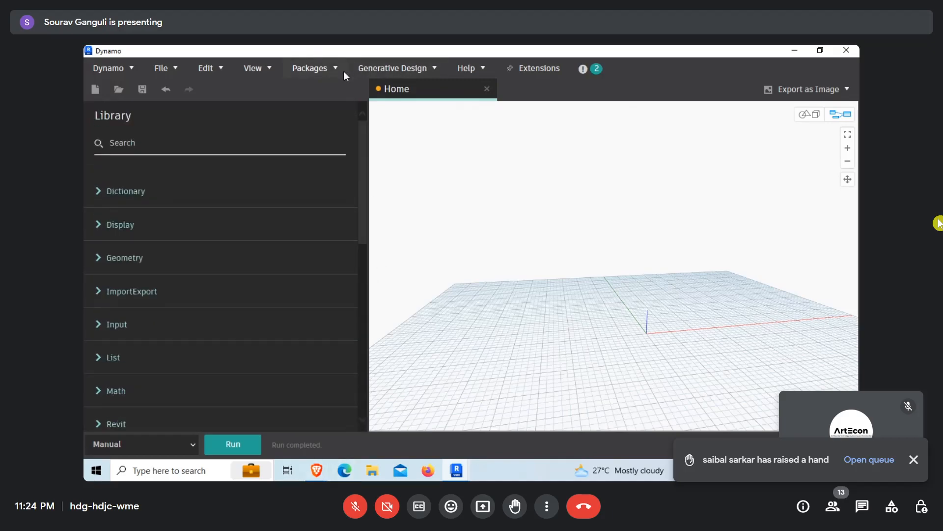
# - Review the package download directory and library search paths in the preferences once more
pyautogui.click(329, 71)
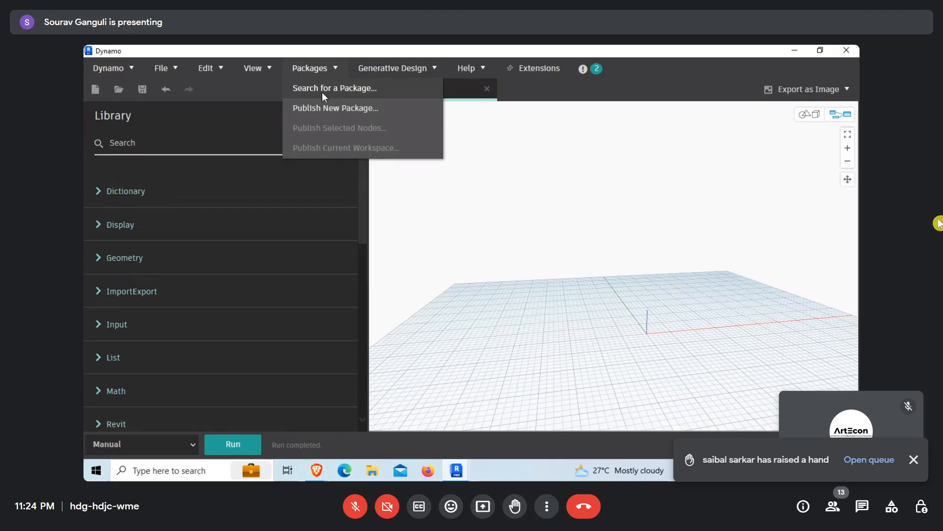
pyautogui.click(322, 92)
pyautogui.click(113, 70)
pyautogui.click(125, 132)
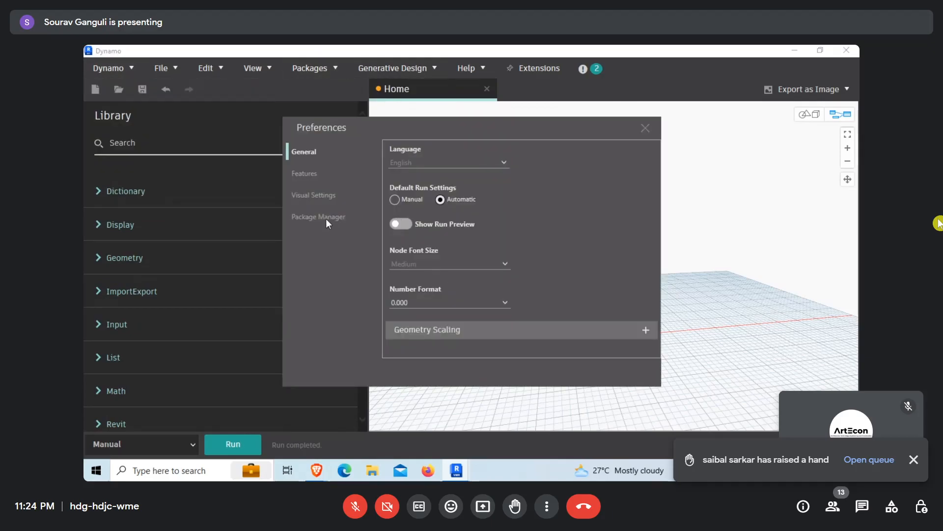
pyautogui.click(298, 217)
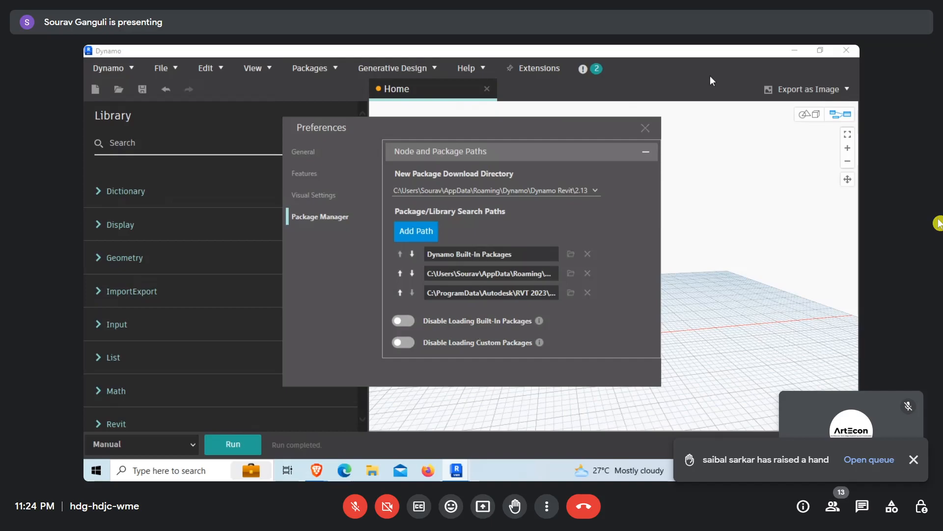
pyautogui.click(645, 129)
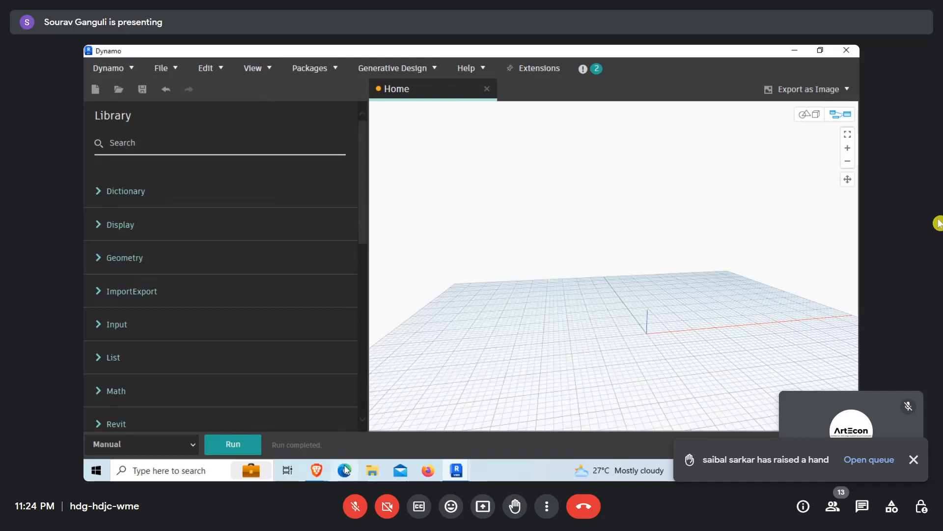
# - Switch to the Brave browser to view the Wall vs Beam Clash Auto-Resolve.zip page, and return to Dynamo
pyautogui.moveTo(317, 470)
pyautogui.click(311, 433)
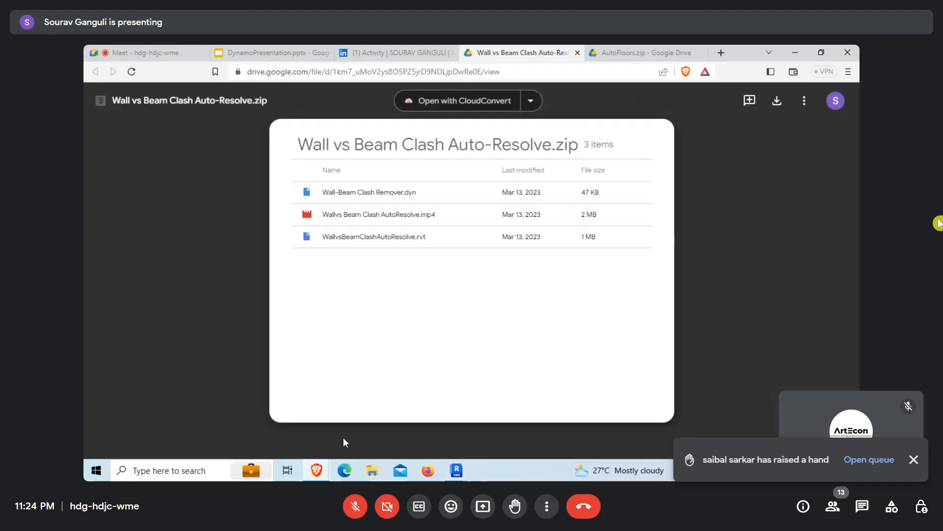
pyautogui.moveTo(457, 470)
pyautogui.click(500, 424)
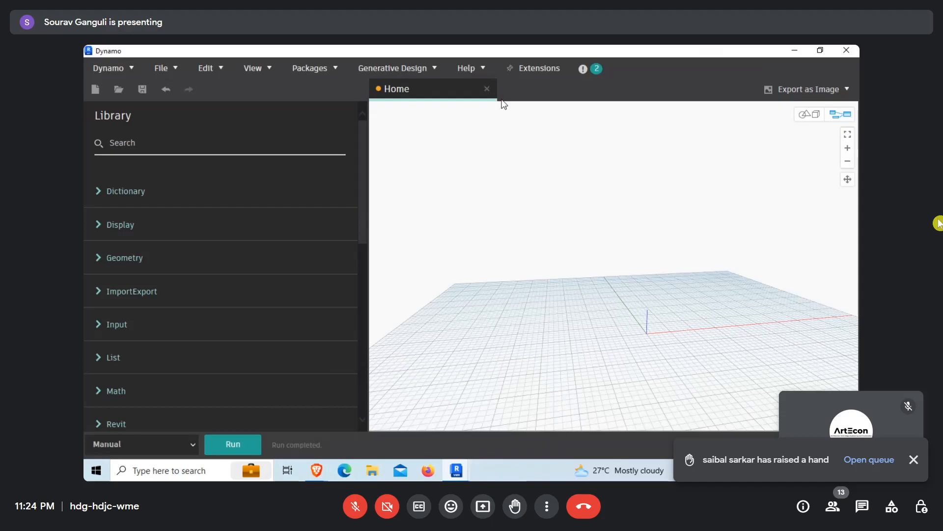
# - Close the Home graph without saving, open the recent Session 1 graph and view its nodes and geometry
pyautogui.click(487, 89)
pyautogui.click(506, 285)
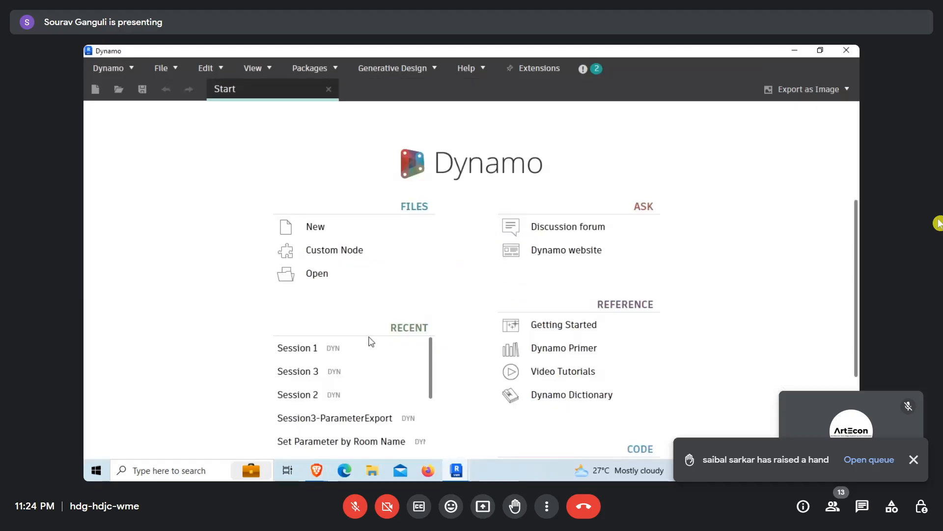
pyautogui.click(298, 348)
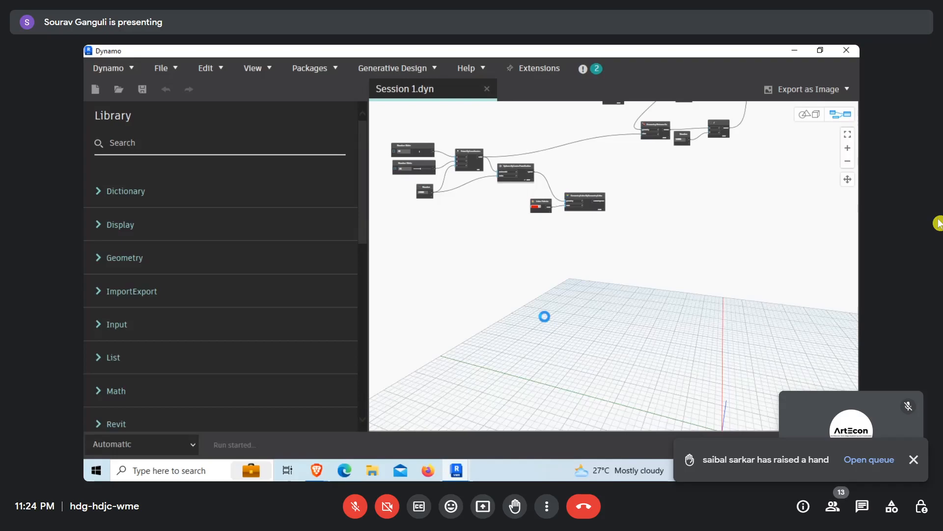
pyautogui.scroll(-5, 514, 293)
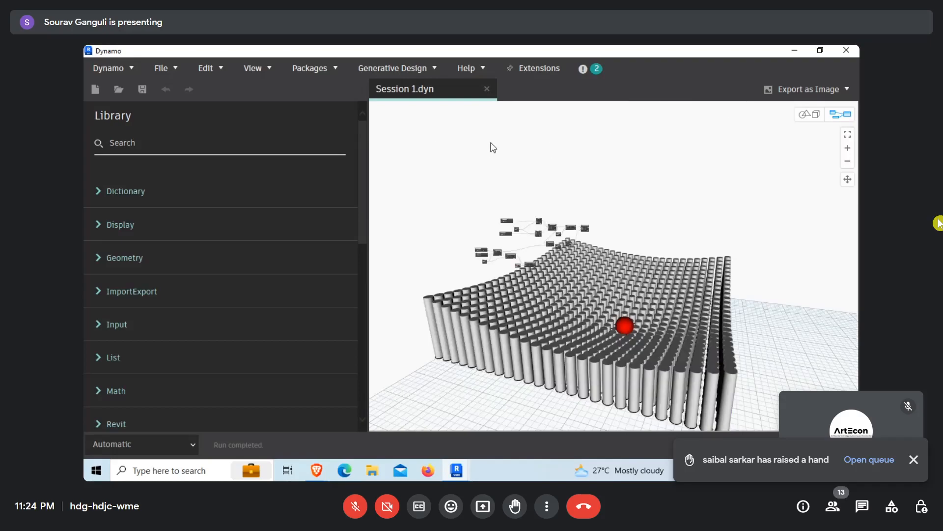
pyautogui.scroll(4, 501, 178)
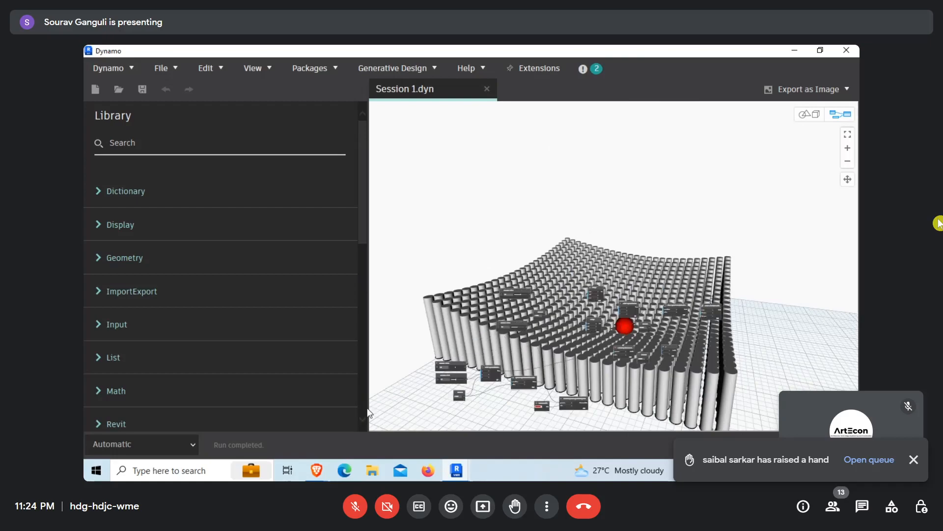
# - Check the Wall vs Beam Clash Auto-Resolve.zip page in Brave again and return to the Session 1 graph in Dynamo
pyautogui.moveTo(321, 473)
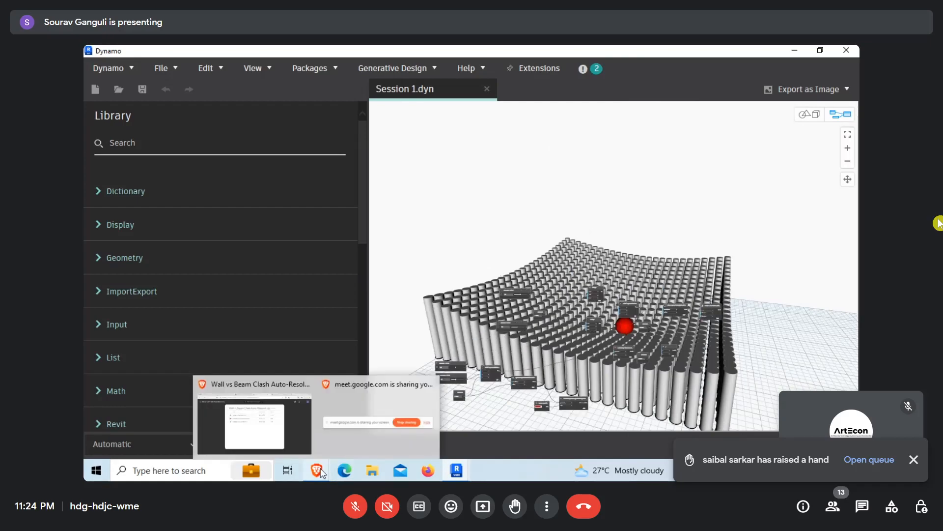
pyautogui.click(288, 432)
pyautogui.click(792, 51)
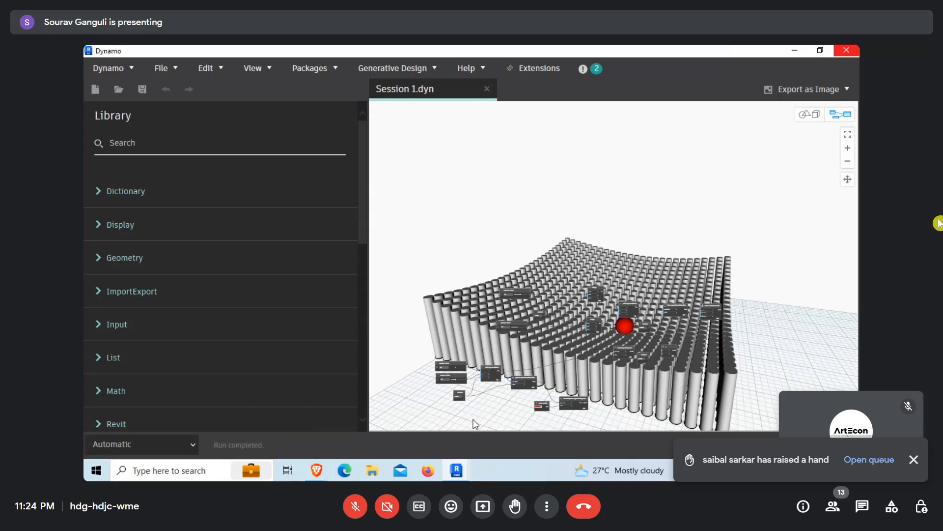
pyautogui.moveTo(459, 471)
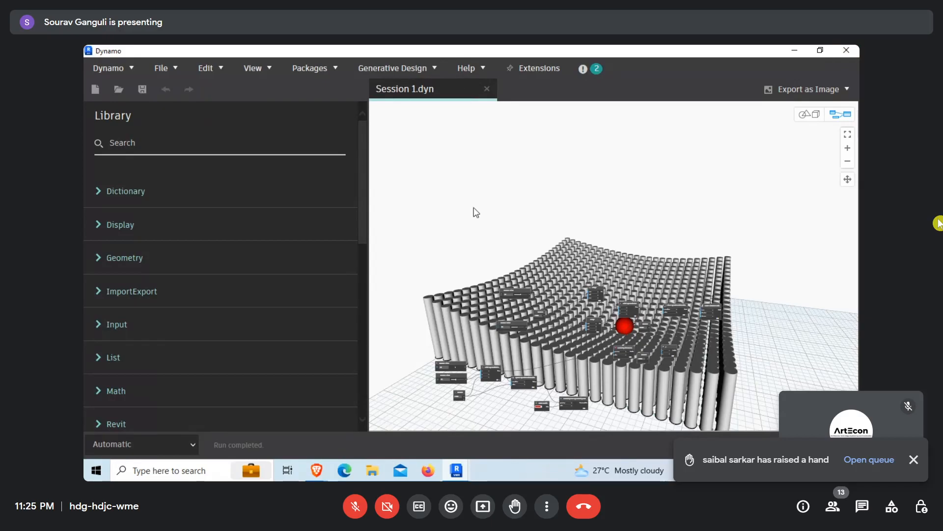
pyautogui.moveTo(317, 470)
pyautogui.click(282, 444)
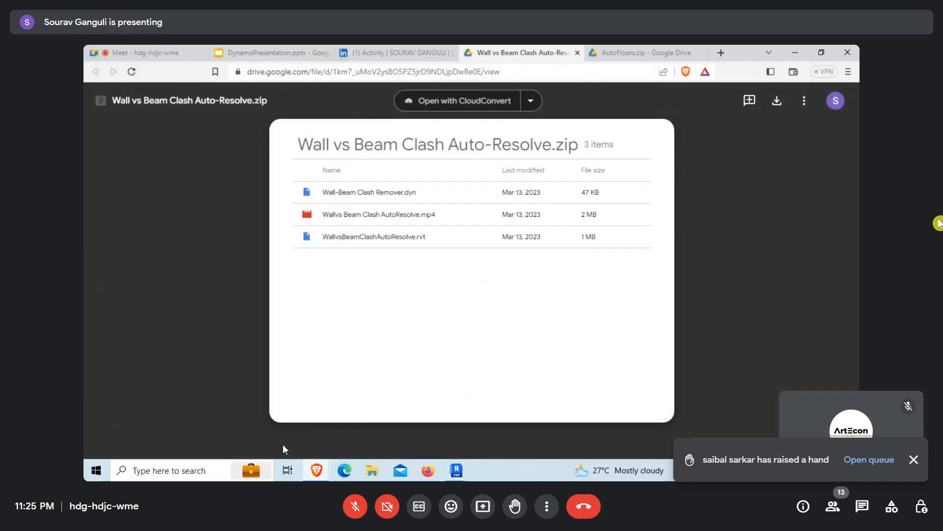
pyautogui.click(794, 51)
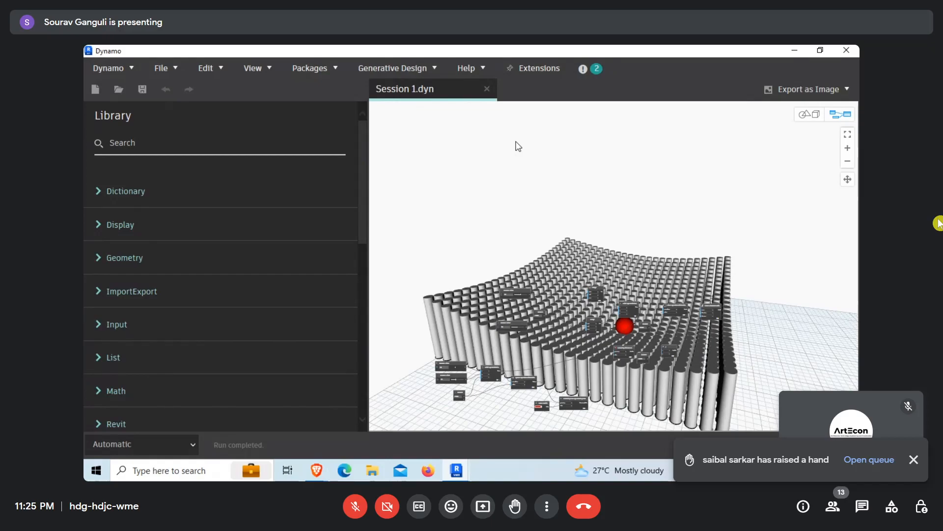
# - Move the lower Range node up beneath the other Range node and place the step Number node closer to both
pyautogui.scroll(5, 514, 132)
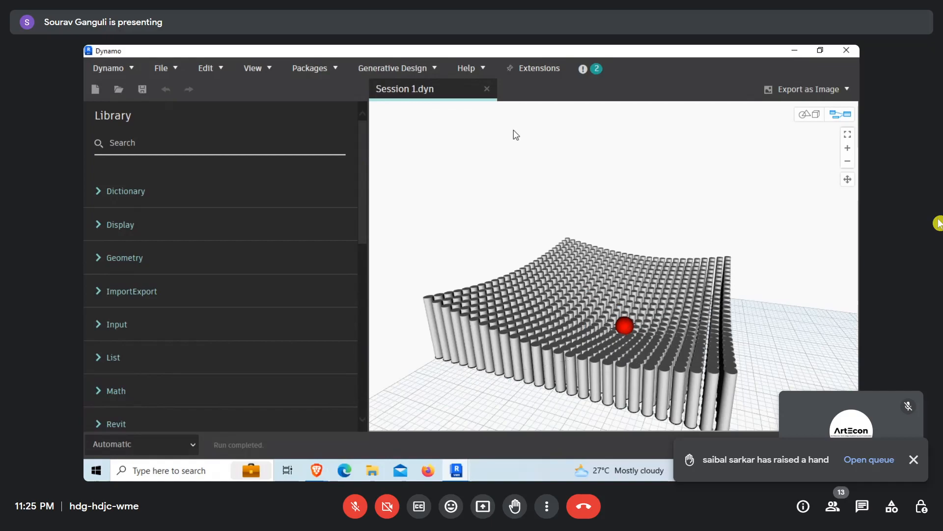
pyautogui.scroll(-5, 514, 130)
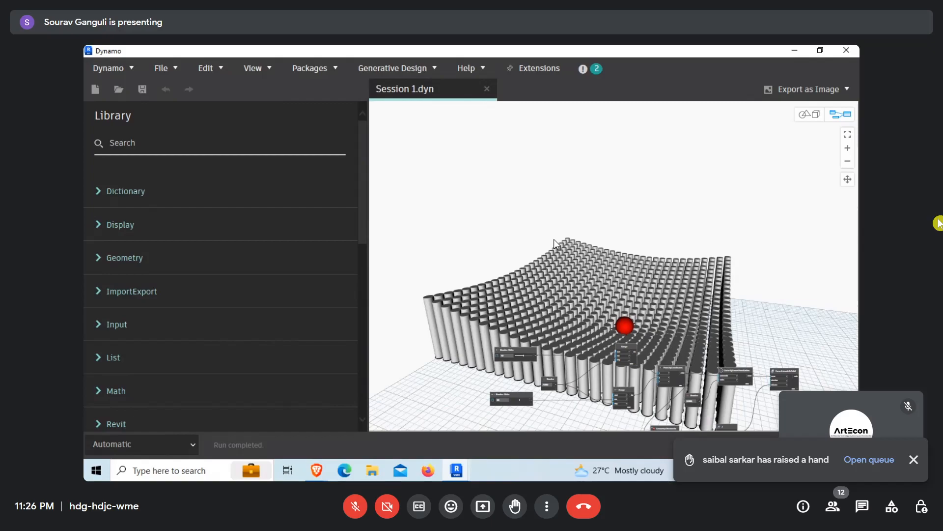
pyautogui.scroll(-5, 559, 284)
pyautogui.scroll(5, 559, 284)
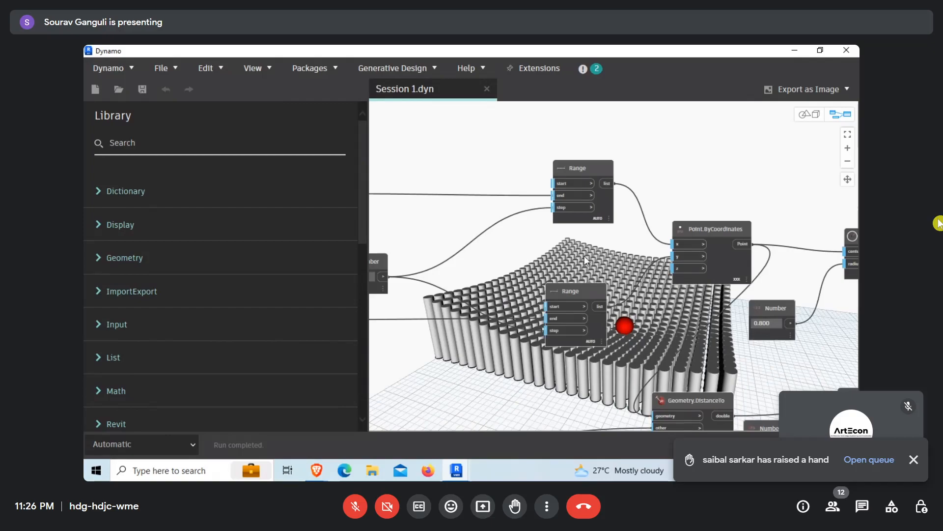
pyautogui.scroll(-3, 575, 265)
pyautogui.scroll(2, 573, 261)
pyautogui.moveTo(573, 261); pyautogui.dragTo(579, 219)
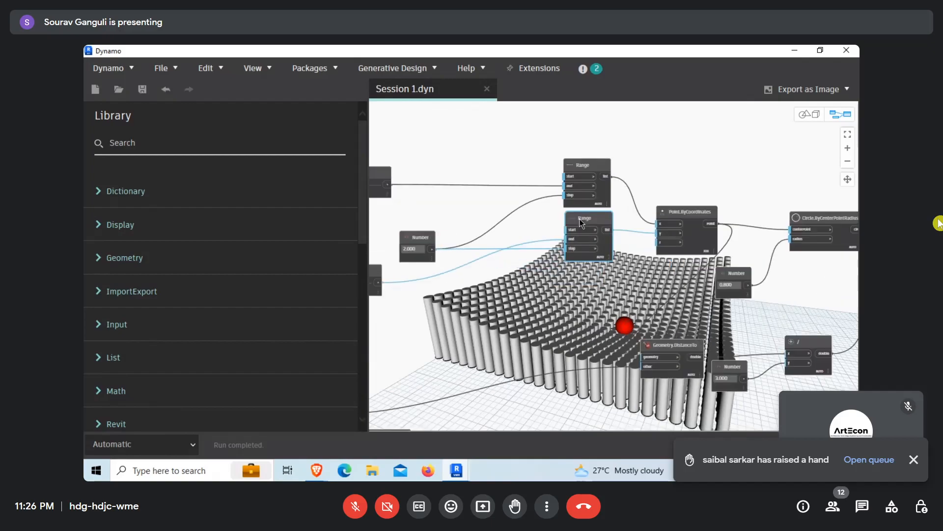
pyautogui.moveTo(436, 237); pyautogui.dragTo(504, 210)
# - Stack the two Number Slider nodes closely above each other, beside the Number node that feeds the Range nodes
pyautogui.scroll(-3, 524, 222)
pyautogui.moveTo(523, 223); pyautogui.dragTo(540, 218, button='middle')
pyautogui.moveTo(406, 258); pyautogui.dragTo(436, 223)
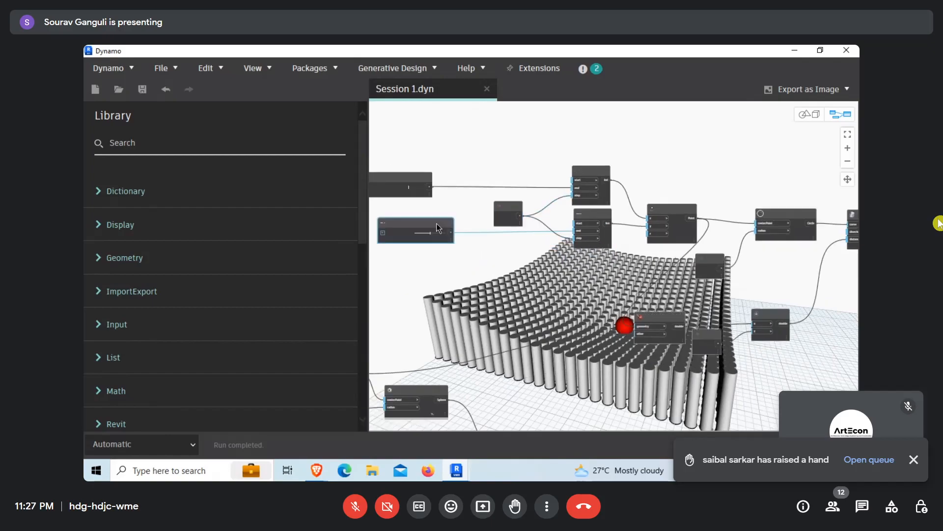
pyautogui.moveTo(426, 184); pyautogui.dragTo(442, 202)
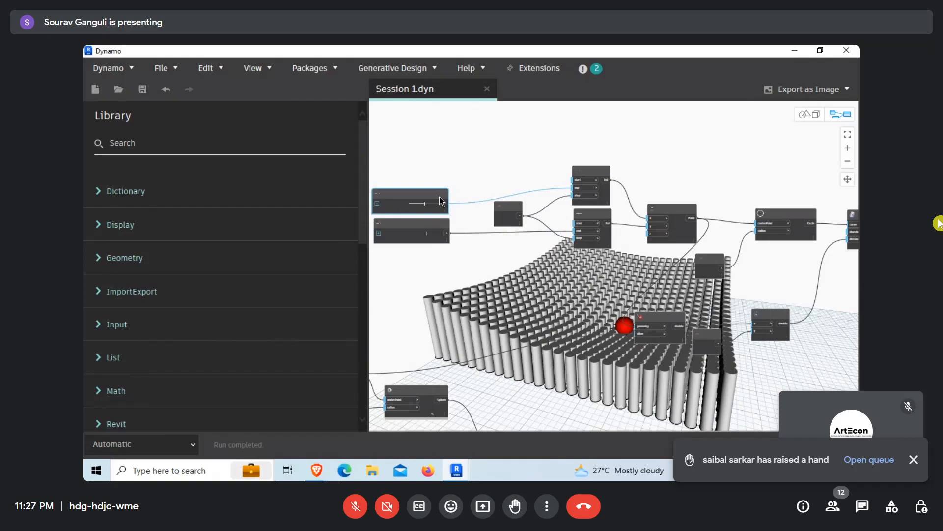
pyautogui.scroll(3, 435, 170)
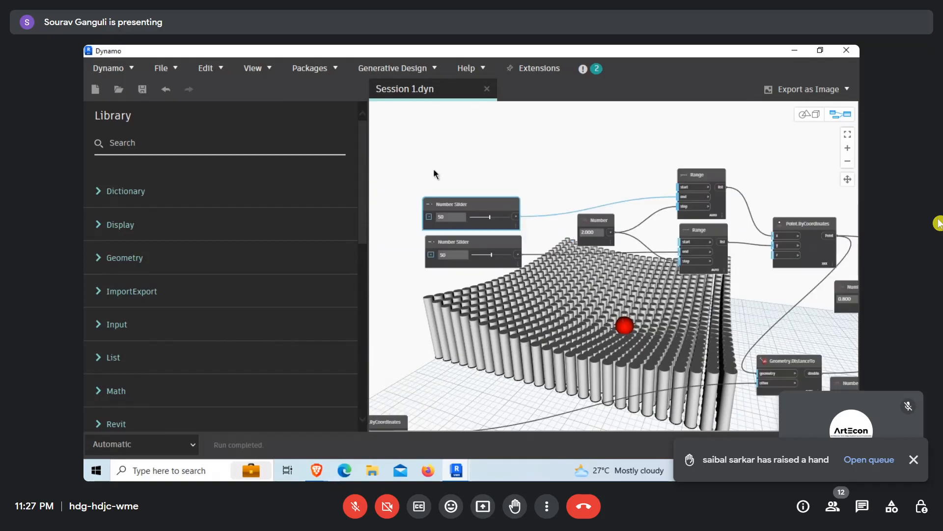
pyautogui.moveTo(434, 169); pyautogui.dragTo(483, 236)
pyautogui.click(574, 243)
# - Search the library for "bool" and add a Boolean node in the empty area above the graph
pyautogui.scroll(-3, 569, 169)
pyautogui.moveTo(568, 169); pyautogui.dragTo(557, 328, button='middle')
pyautogui.scroll(1, 575, 234)
pyautogui.click(183, 143)
pyautogui.write('b')
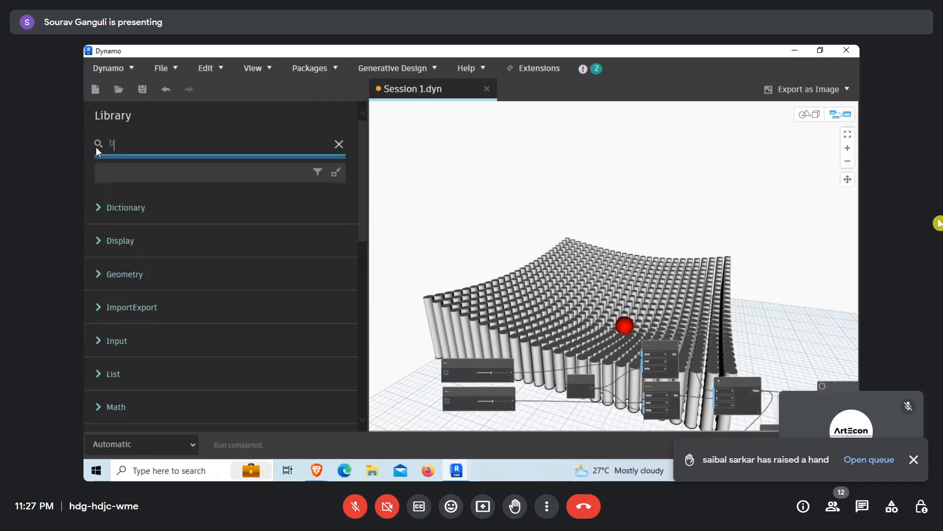
pyautogui.write('ool')
pyautogui.click(208, 205)
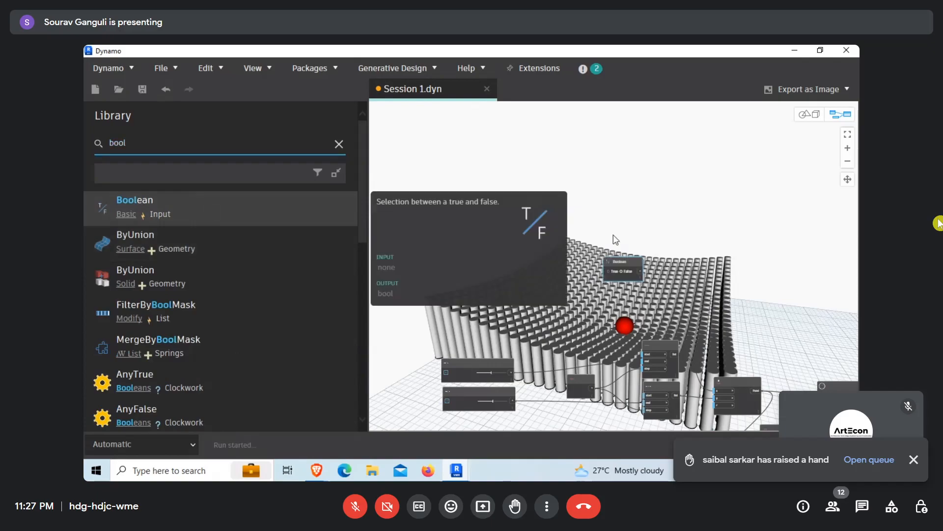
pyautogui.click(609, 271)
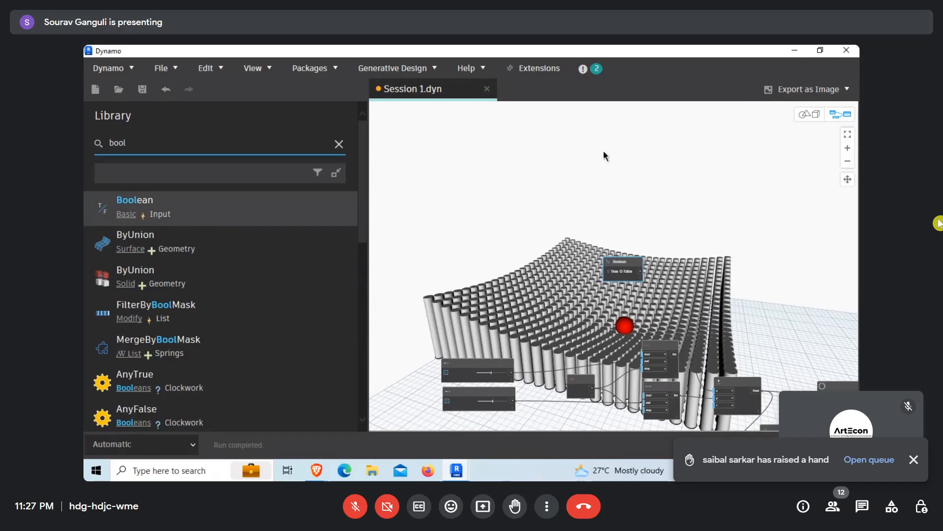
# - Add a List.FilterByBoolMask node from the same library search and move the Boolean node clear of it
pyautogui.click(151, 142)
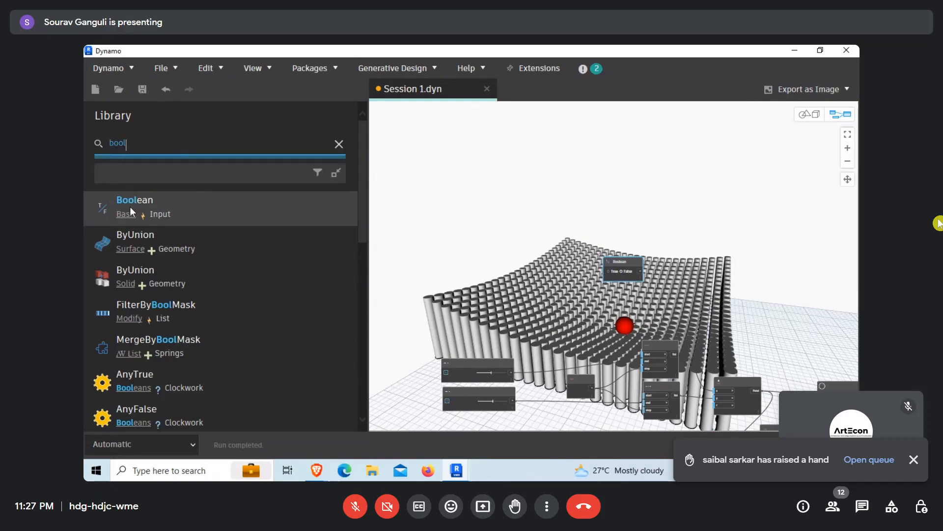
pyautogui.click(192, 303)
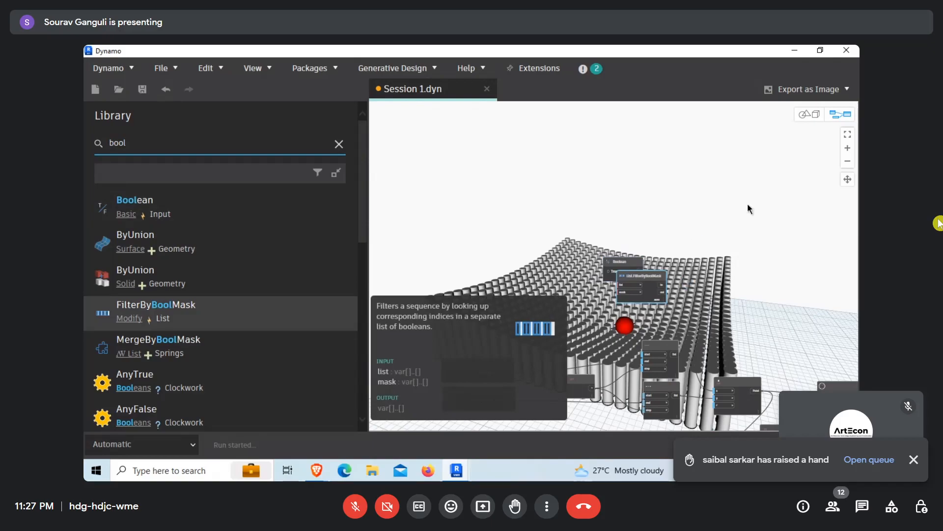
pyautogui.moveTo(724, 252); pyautogui.dragTo(664, 264, button='middle')
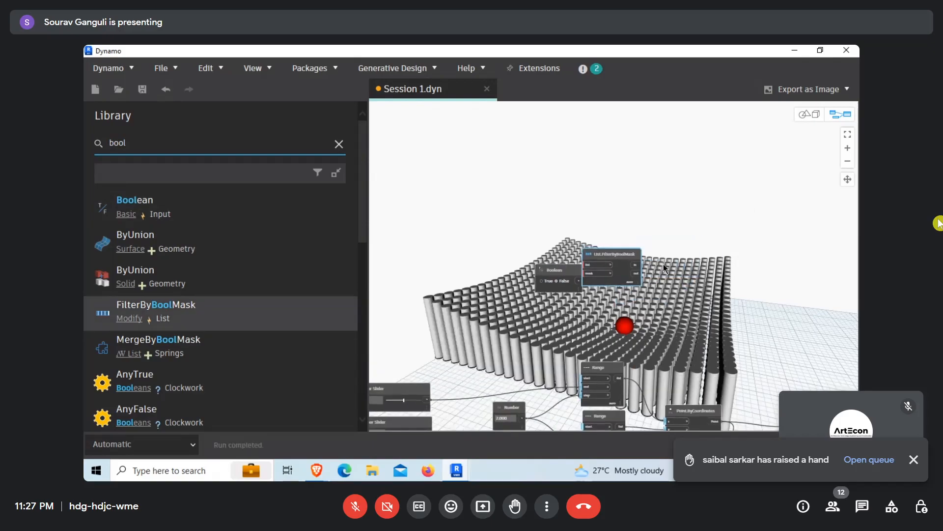
pyautogui.scroll(3, 663, 263)
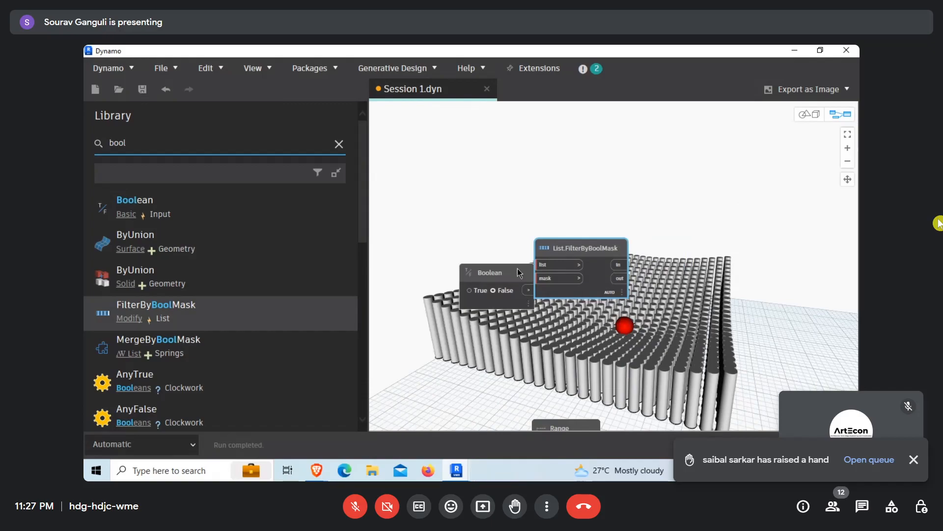
pyautogui.moveTo(518, 273); pyautogui.dragTo(473, 271)
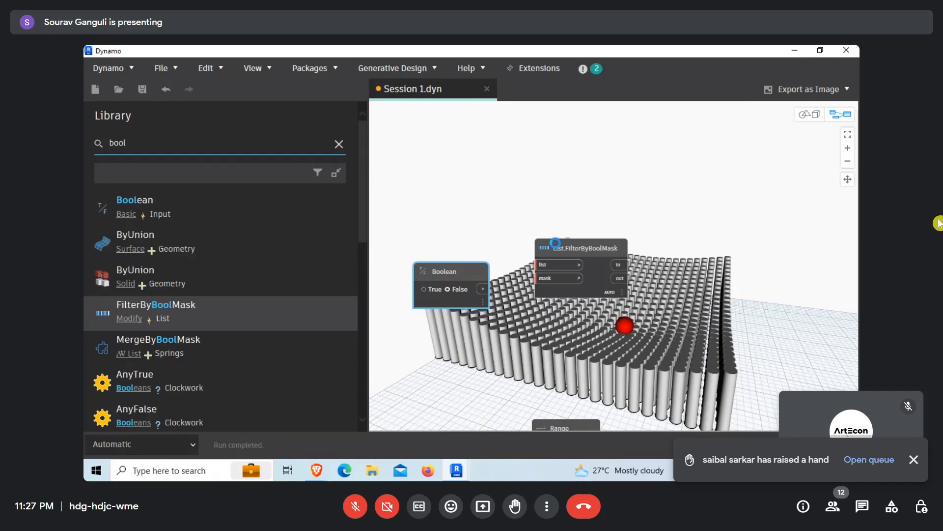
# - Delete the Boolean and List.FilterByBoolMask nodes, and reset the library by clearing its search and collapsing the Ampersand add-on
pyautogui.press('Delete')
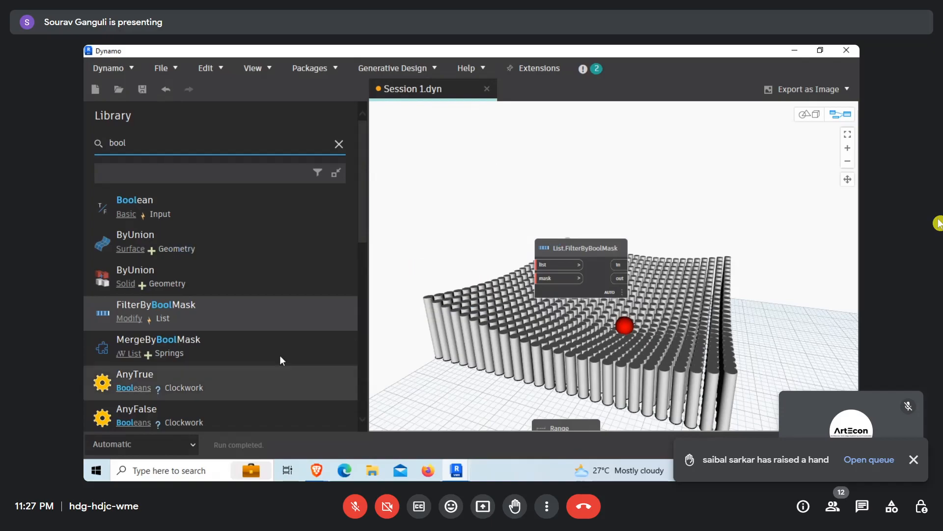
pyautogui.click(339, 144)
pyautogui.click(180, 148)
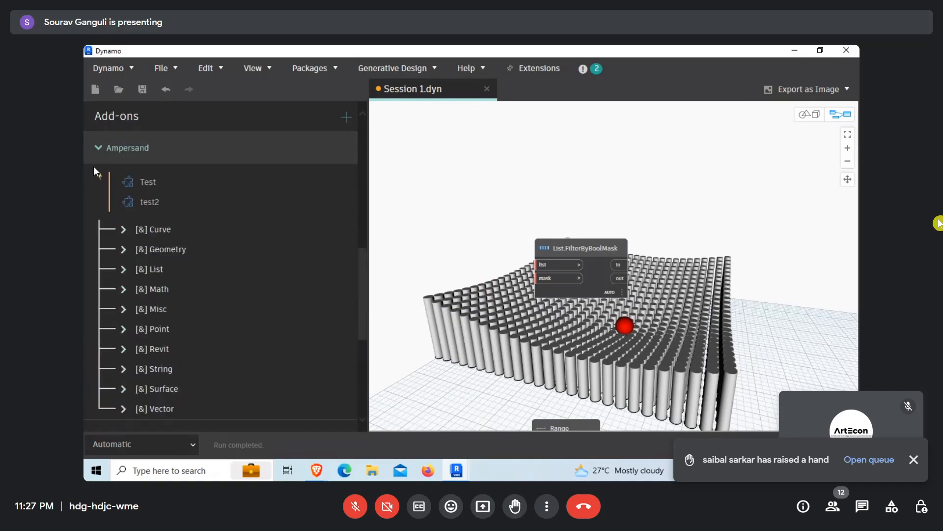
pyautogui.click(95, 158)
pyautogui.scroll(7, 272, 246)
pyautogui.click(583, 254)
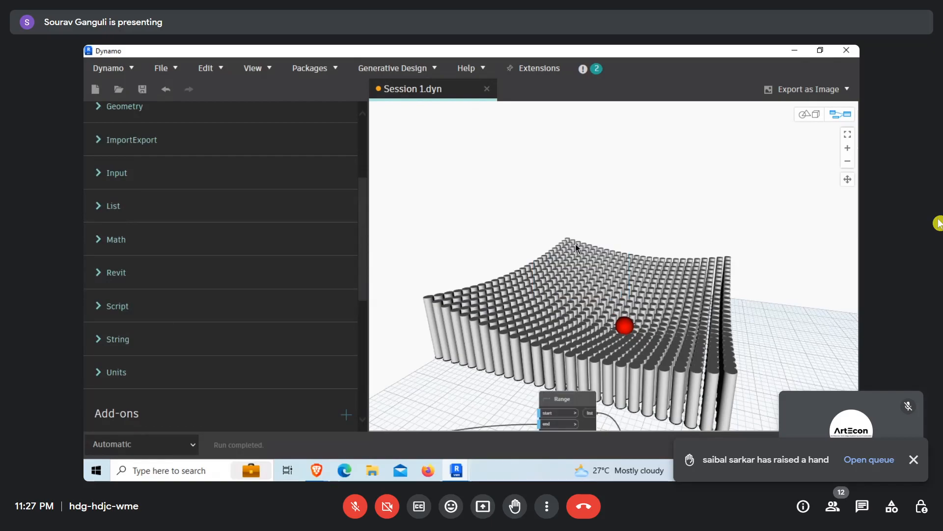
pyautogui.scroll(3, 329, 249)
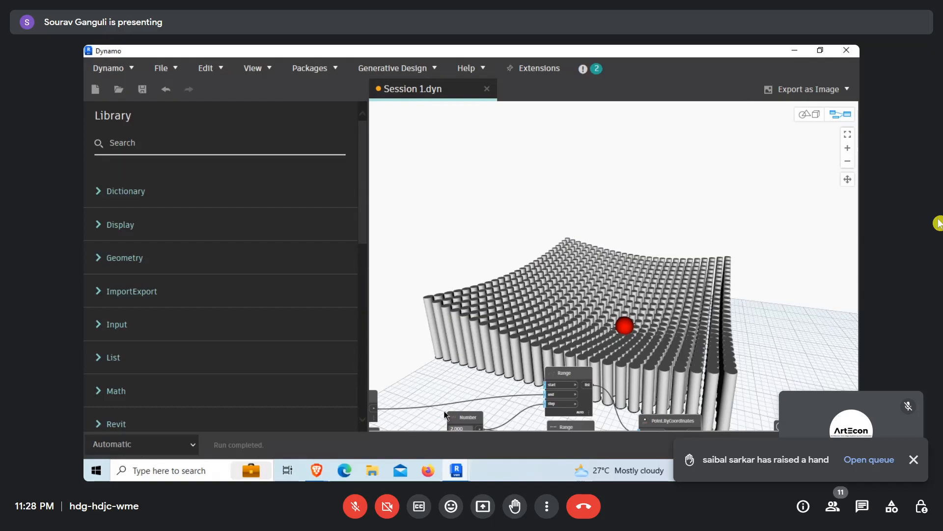
# - Switch to the Brave browser and search the web for "PyRevit" in a new tab
pyautogui.moveTo(310, 479)
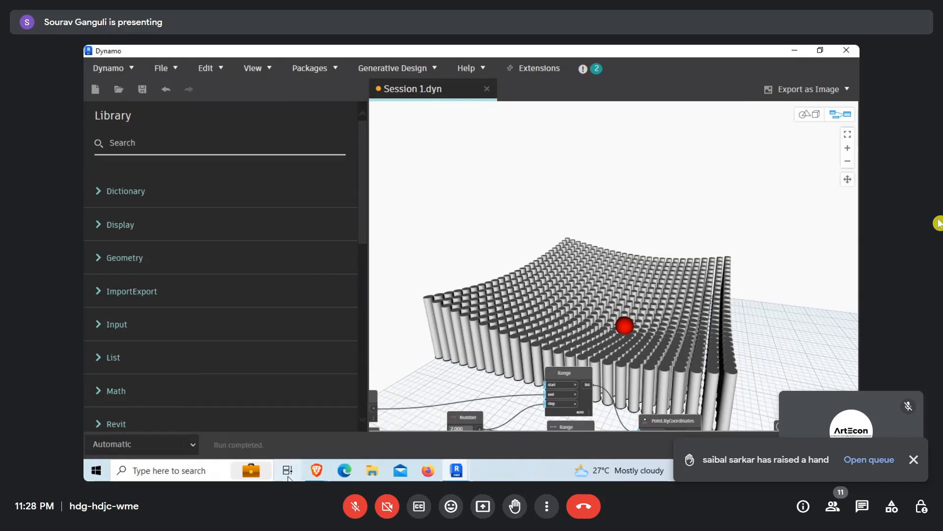
pyautogui.moveTo(469, 459)
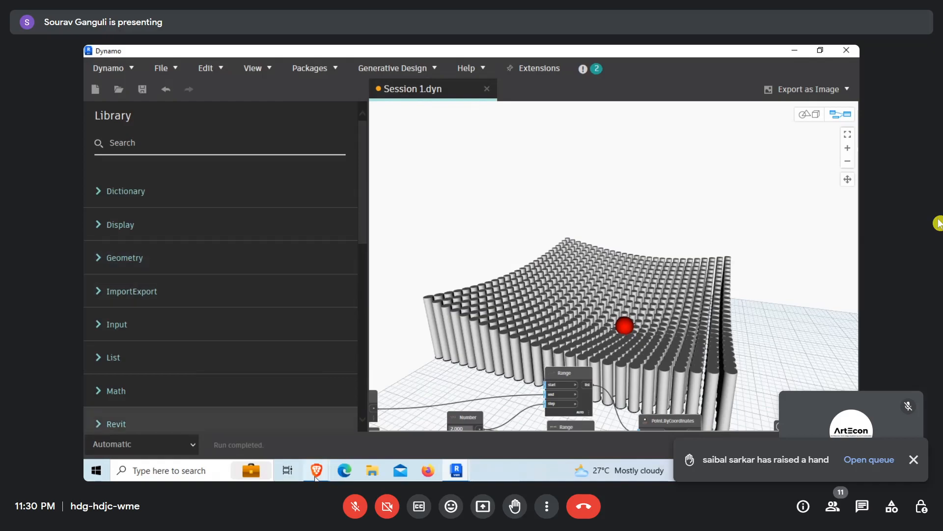
pyautogui.moveTo(315, 478)
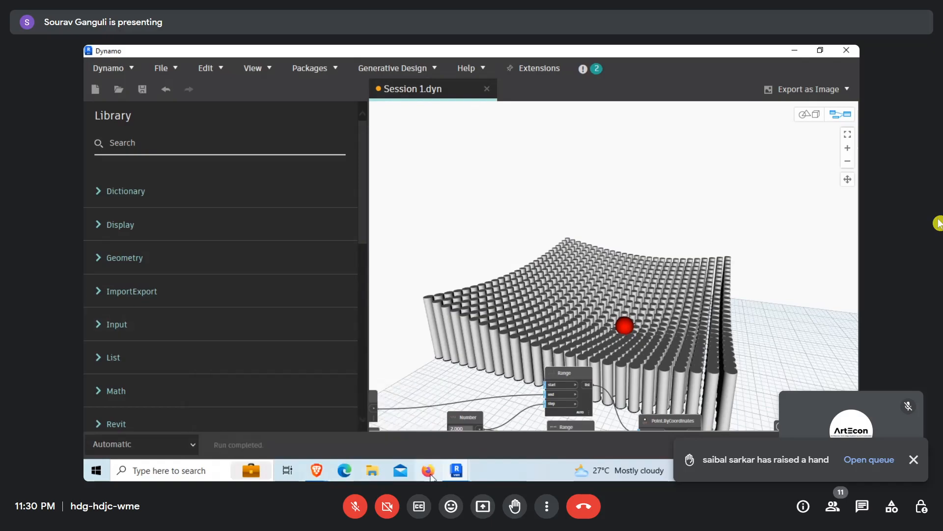
pyautogui.moveTo(345, 474)
pyautogui.click(384, 427)
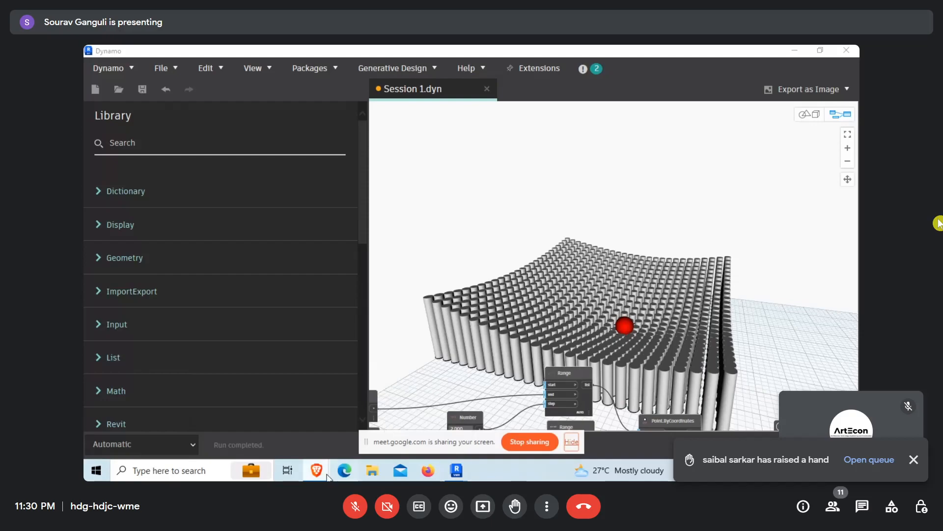
pyautogui.click(335, 420)
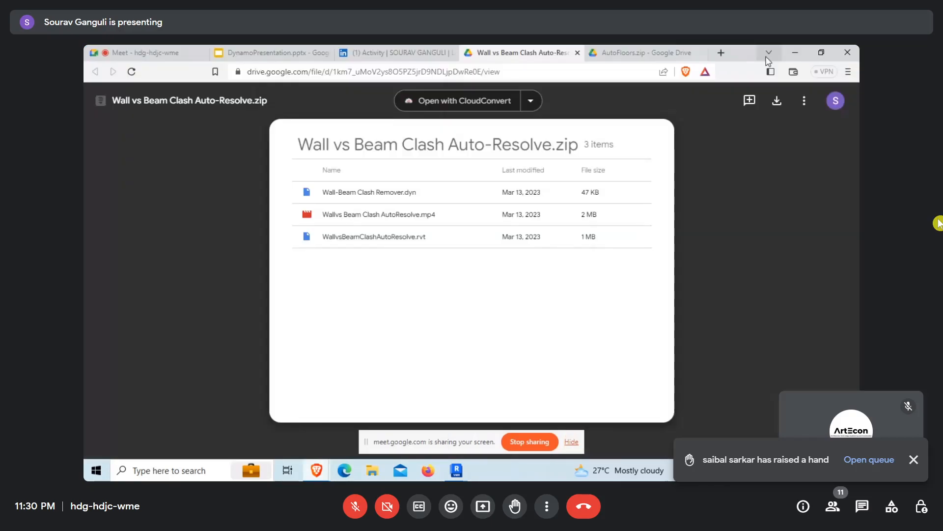
pyautogui.click(683, 53)
pyautogui.click(719, 53)
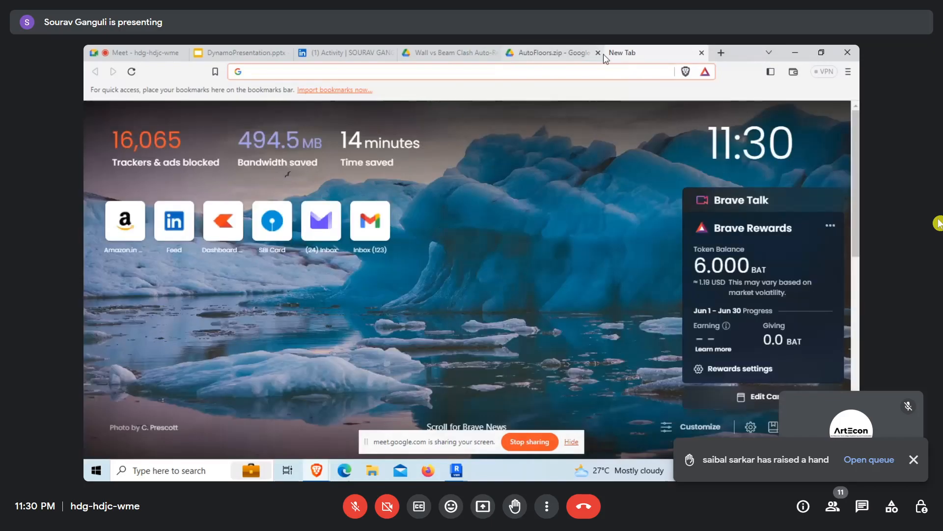
pyautogui.write('P')
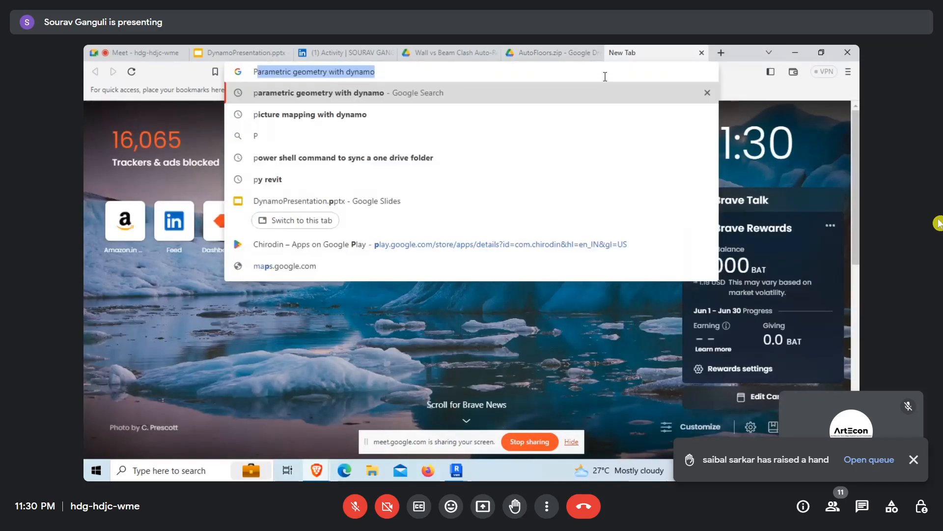
pyautogui.write('yRevit')
pyautogui.press('Return')
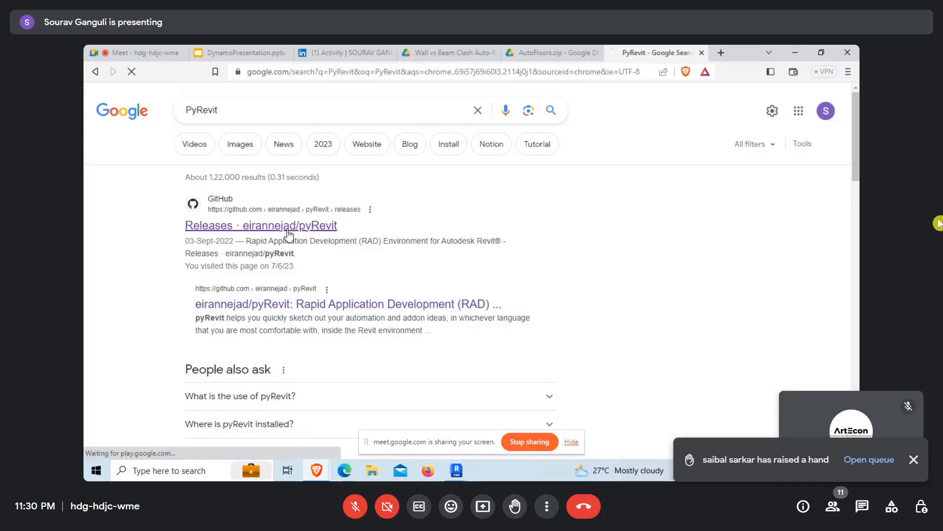
# - Open the eirannejad/pyRevit releases page on GitHub with one release in a separate tab, and look through the release notes
pyautogui.click(288, 225)
pyautogui.rightClick(371, 231)
pyautogui.click(422, 248)
pyautogui.scroll(-3, 336, 276)
pyautogui.scroll(-20, 336, 276)
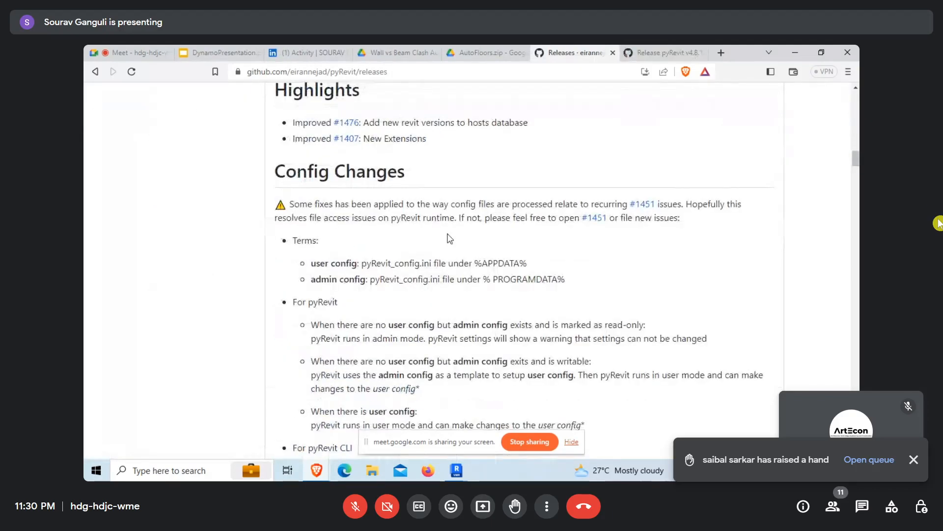
pyautogui.scroll(-8, 450, 239)
pyautogui.scroll(-15, 527, 257)
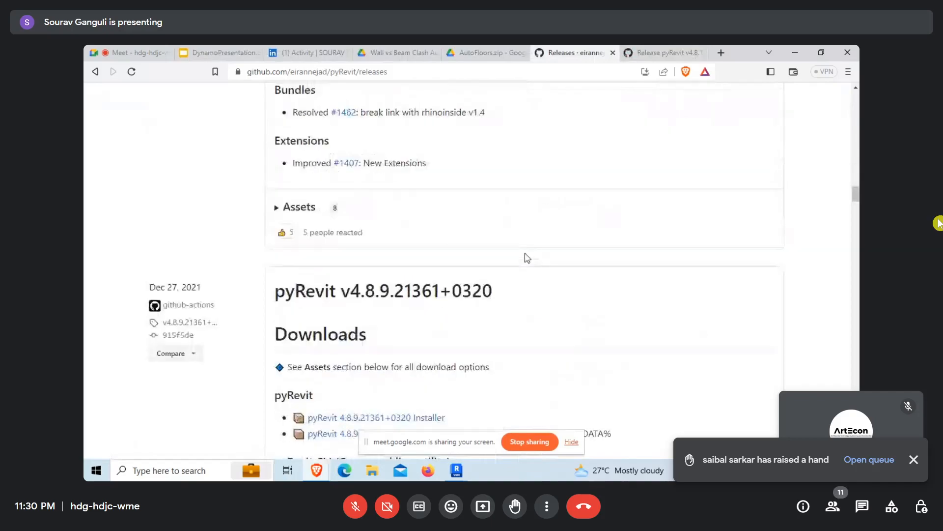
pyautogui.scroll(13, 509, 281)
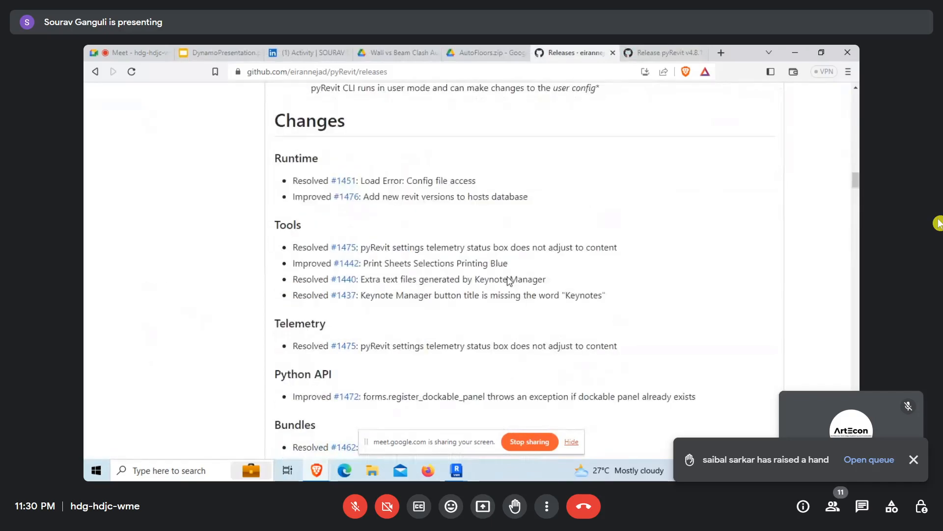
# - Examine the pyRevit v4.8.12.22247 release page and the older versions in the releases list, reading their downloads, highlights and changes
pyautogui.scroll(10, 510, 281)
pyautogui.hotkey('ctrl', 'Tab')
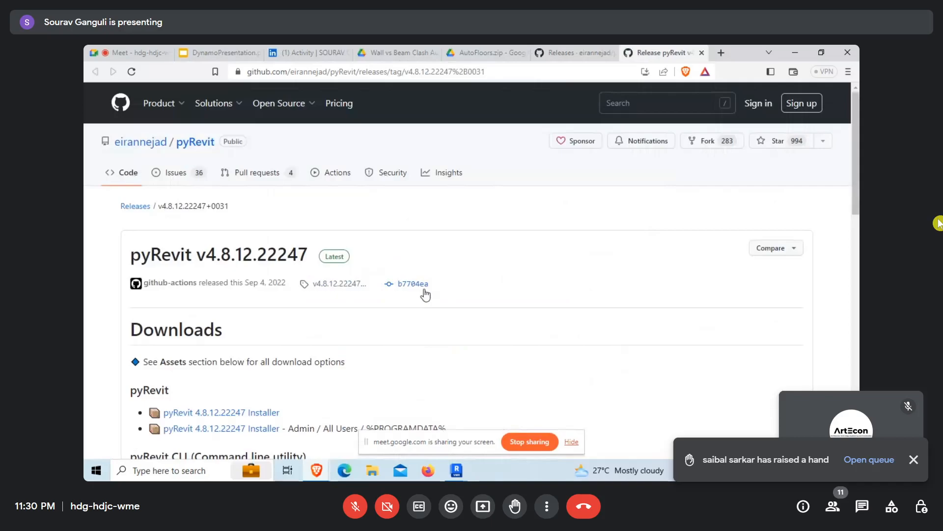
pyautogui.scroll(-10, 410, 293)
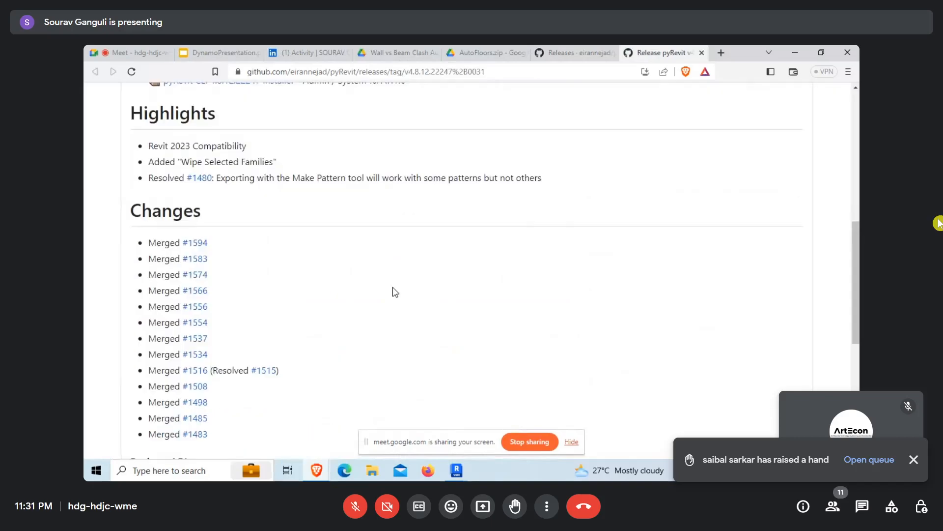
pyautogui.click(565, 51)
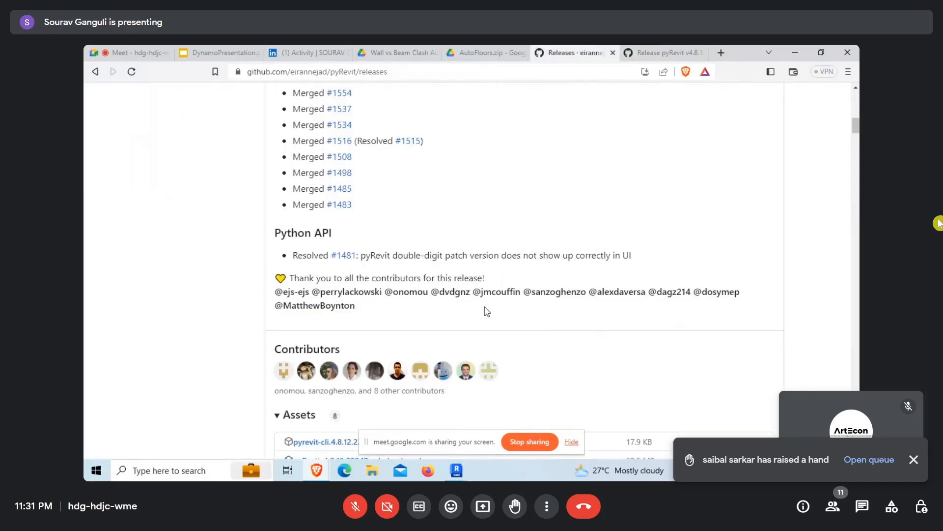
pyautogui.scroll(-7, 487, 311)
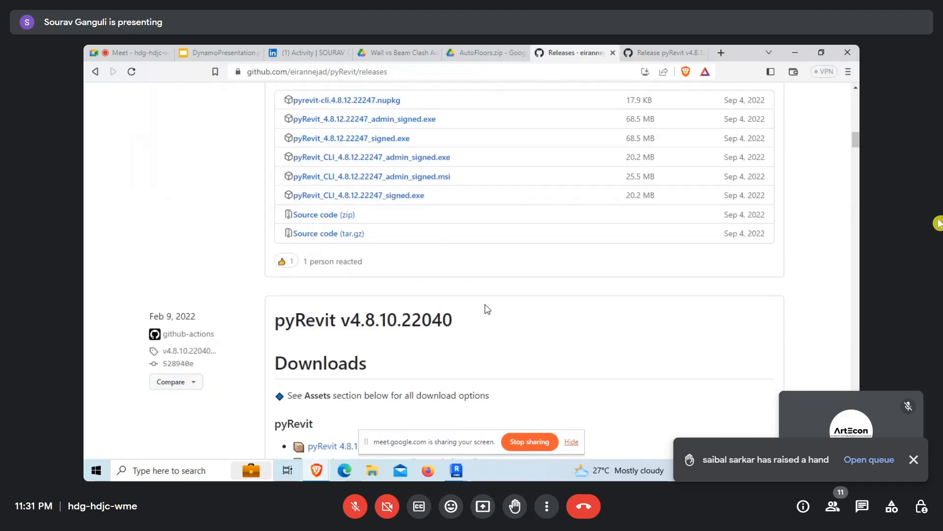
pyautogui.scroll(-5, 486, 300)
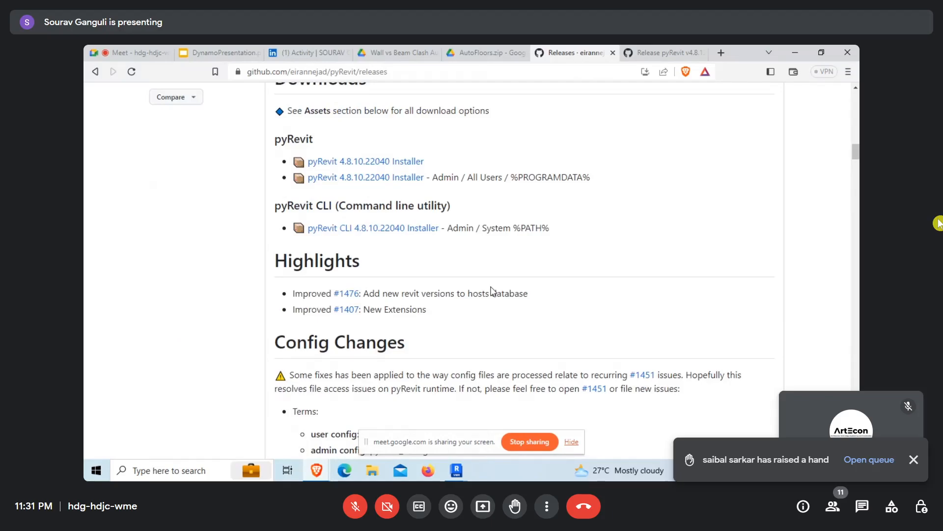
pyautogui.scroll(-1, 493, 291)
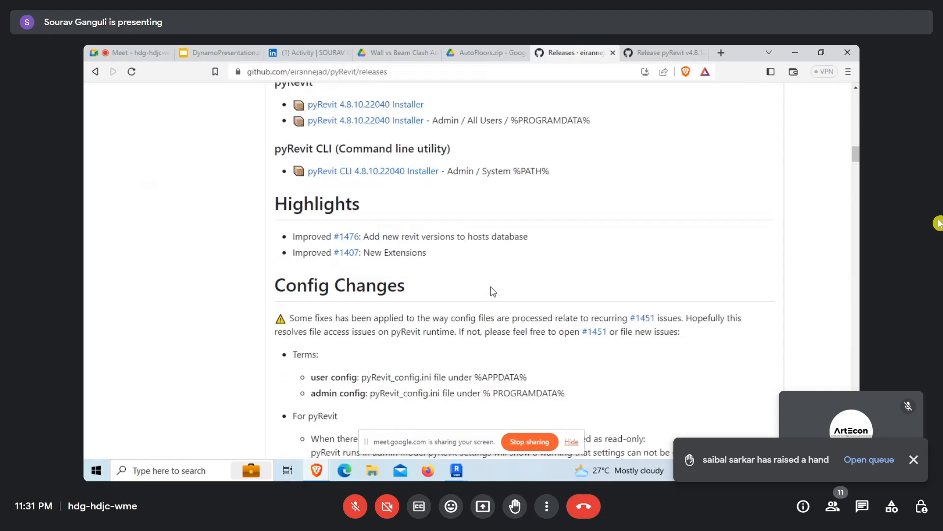
pyautogui.scroll(-8, 492, 291)
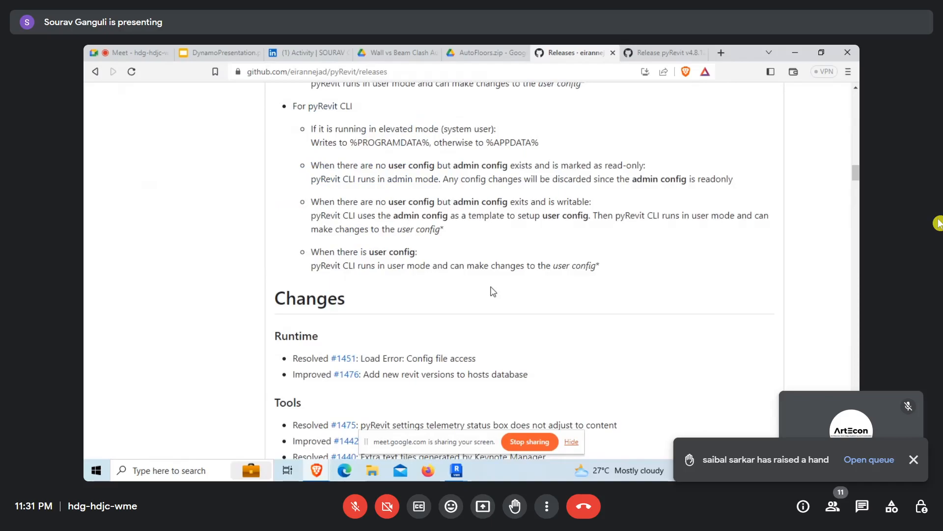
pyautogui.scroll(-6, 492, 291)
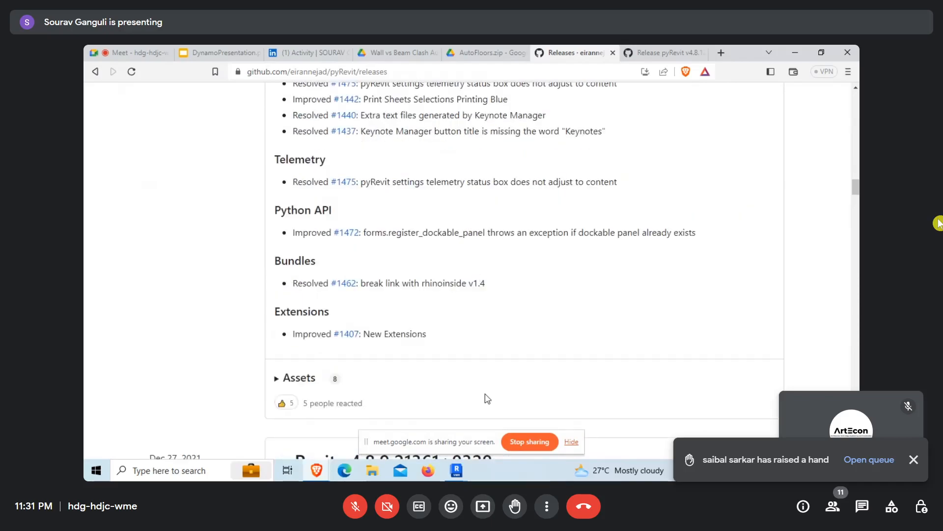
pyautogui.scroll(-6, 493, 316)
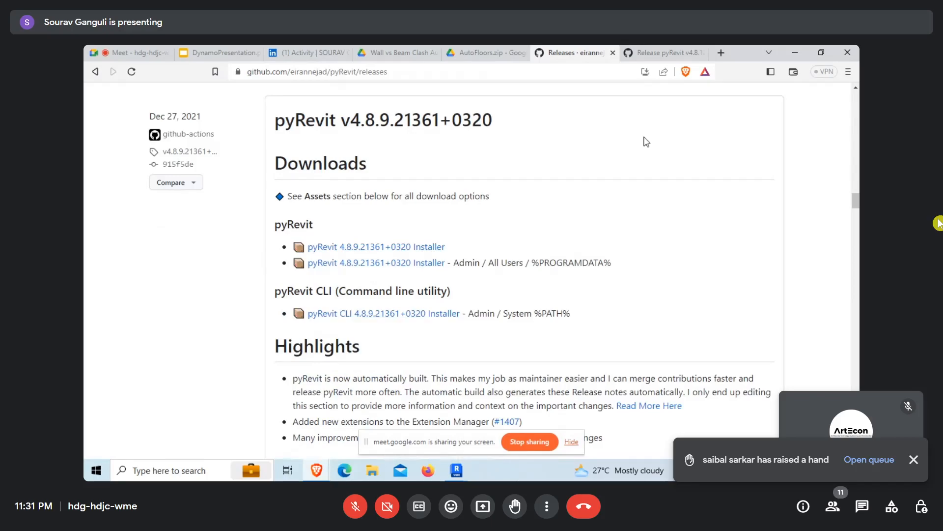
pyautogui.scroll(-10, 357, 271)
pyautogui.scroll(-15, 600, 211)
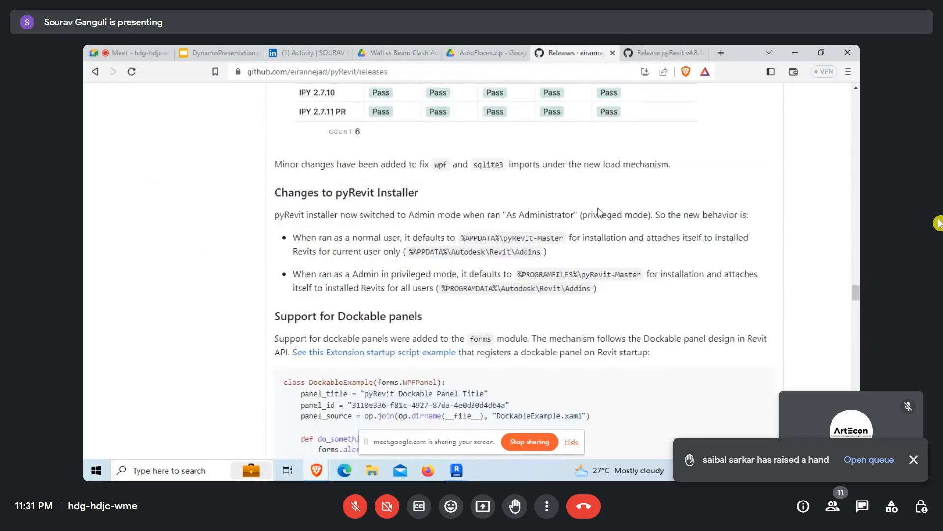
# - Search the web for "PyRevit docs" in a new tab, open the Read the Docs index page and look over its pyRevit module list
pyautogui.click(721, 53)
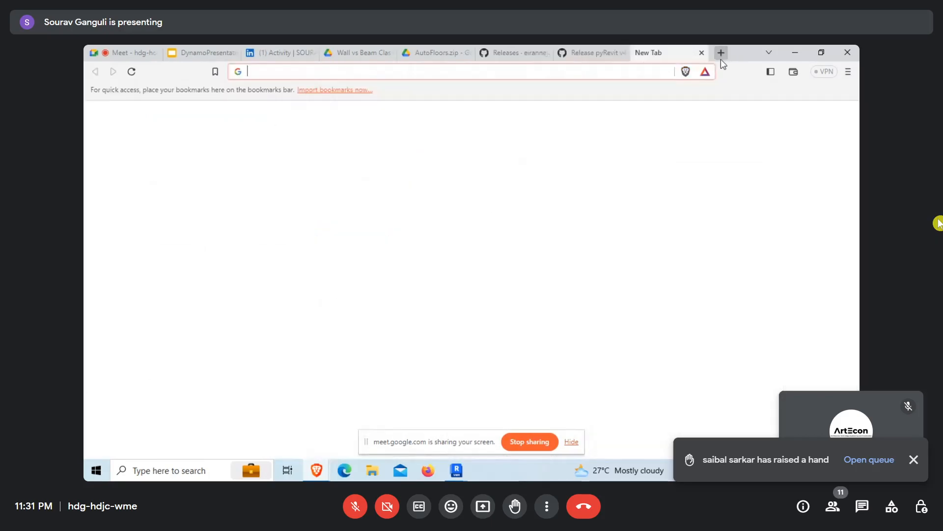
pyautogui.write('Py')
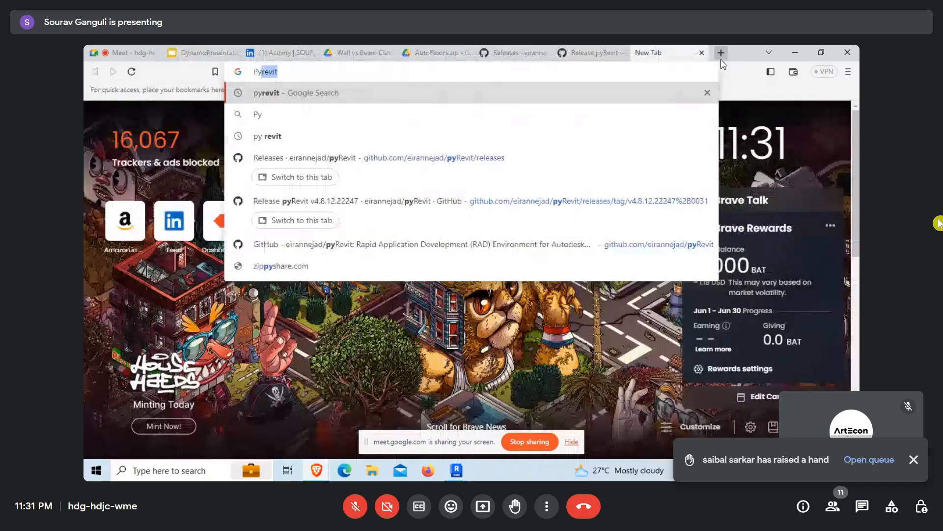
pyautogui.write('Revit docs')
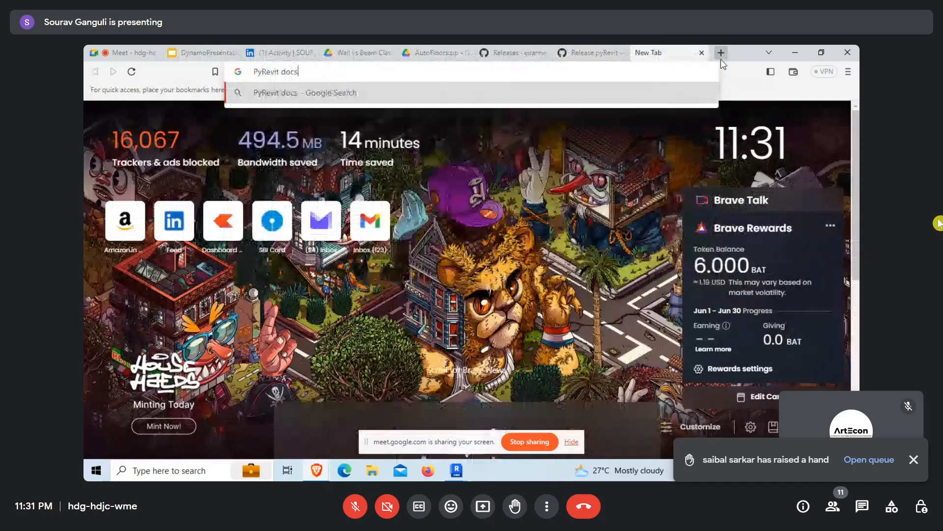
pyautogui.press('Return')
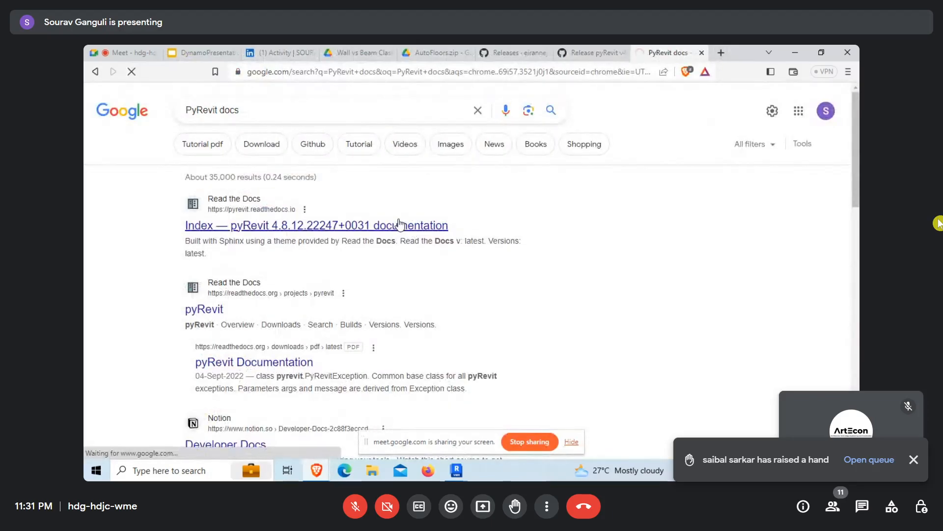
pyautogui.click(399, 225)
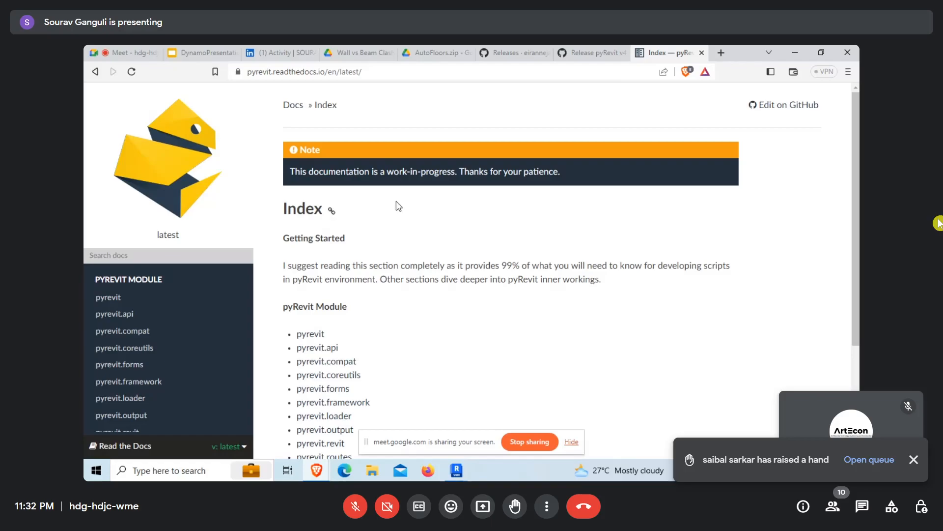
pyautogui.scroll(-3, 487, 196)
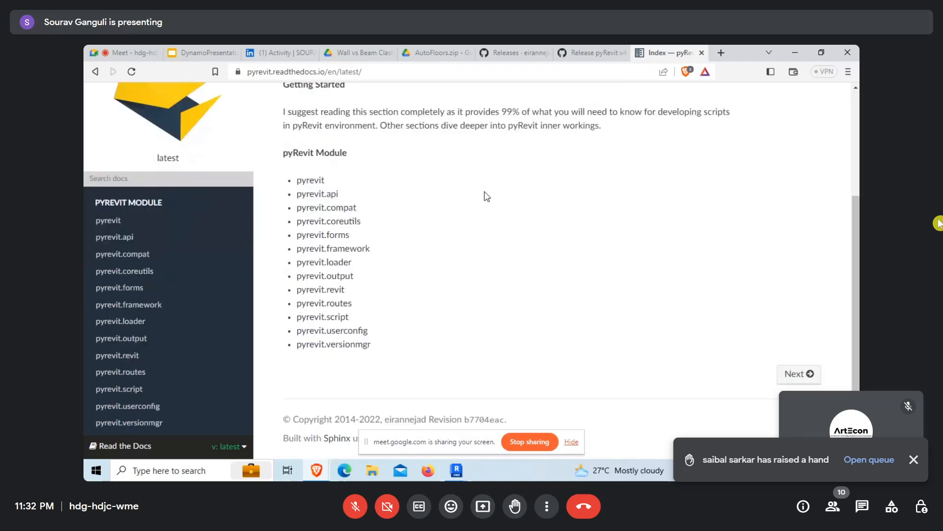
pyautogui.scroll(3, 298, 294)
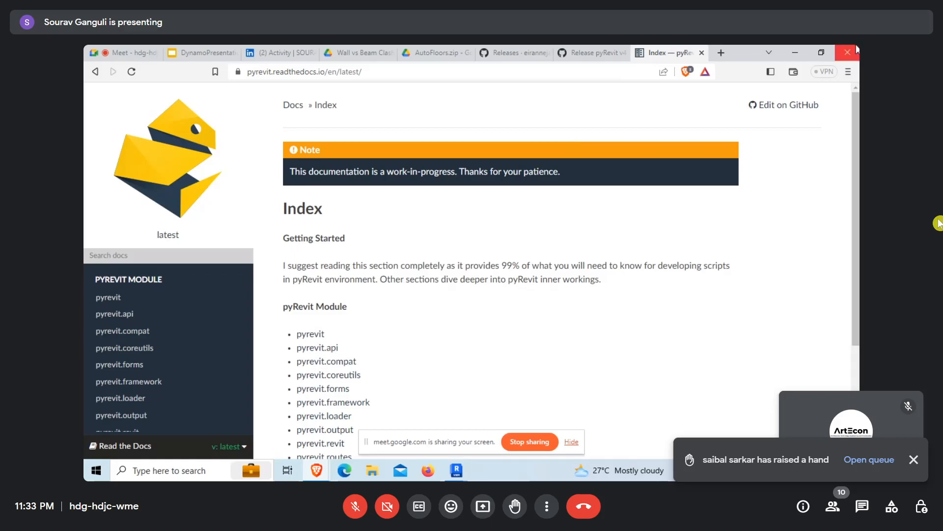
# - Minimize the browser and the Dynamo window, and switch back to the Brave browser to show the Google Meet call
pyautogui.click(792, 51)
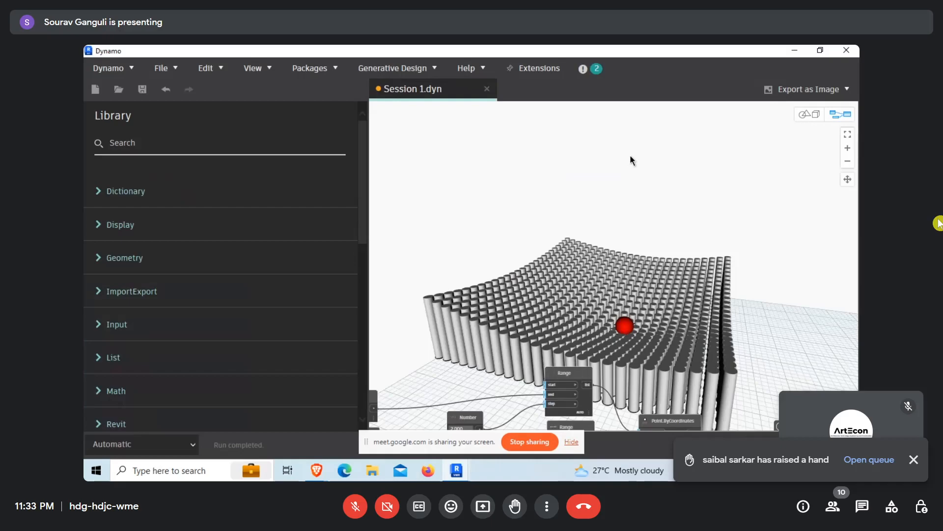
pyautogui.moveTo(328, 466)
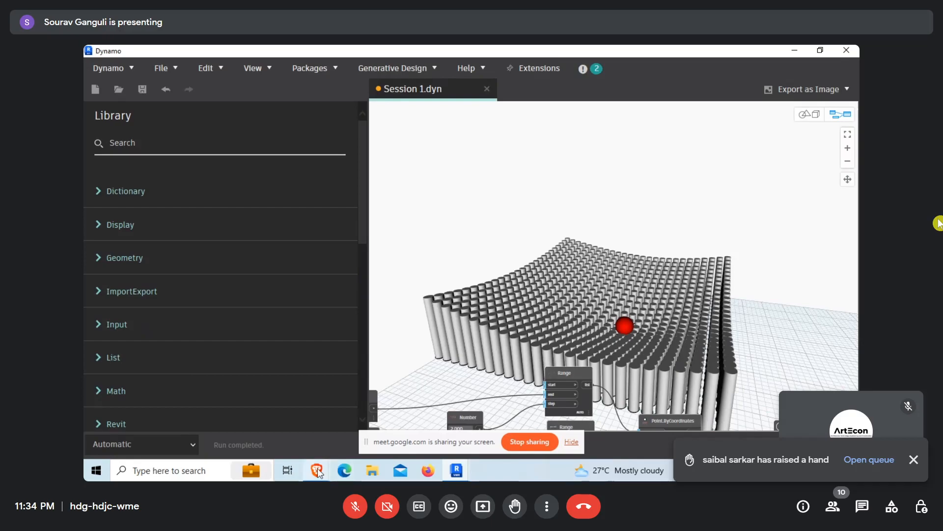
pyautogui.moveTo(318, 468)
pyautogui.click(372, 449)
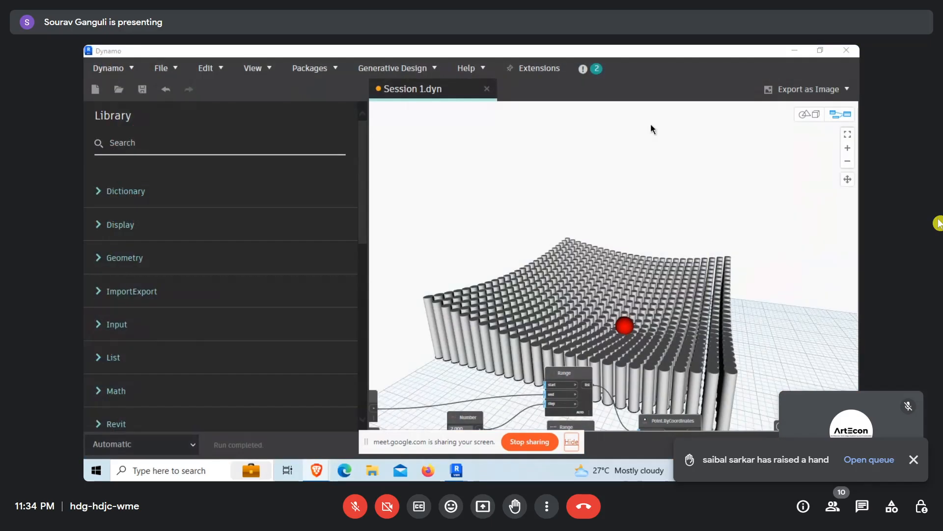
pyautogui.click(795, 50)
pyautogui.moveTo(317, 470)
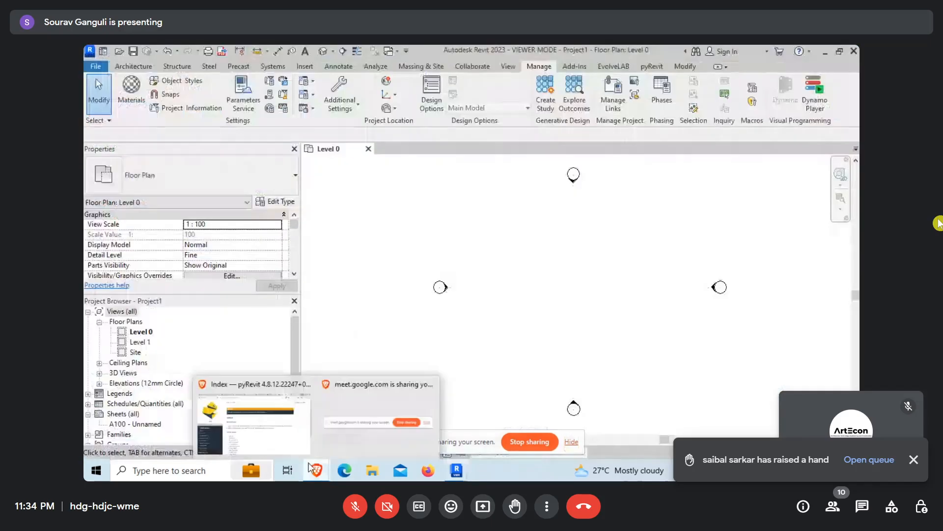
pyautogui.click(296, 439)
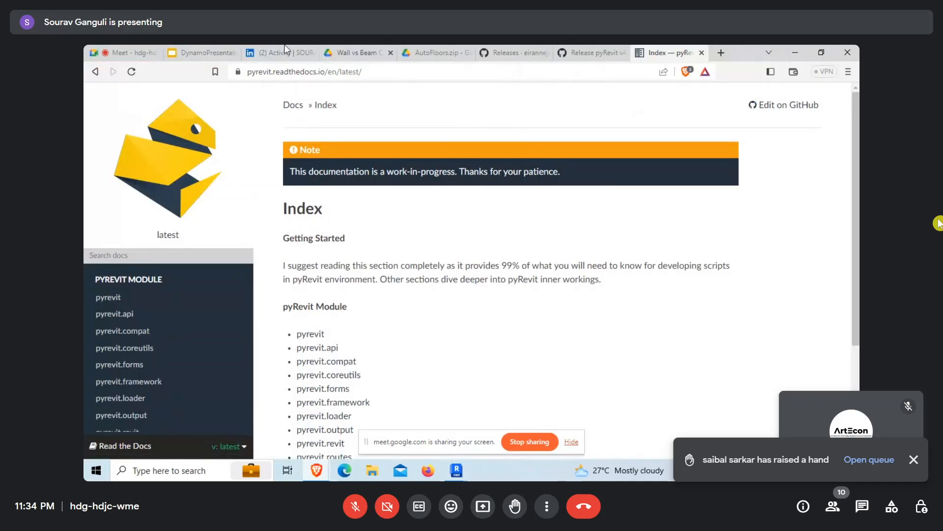
pyautogui.click(124, 51)
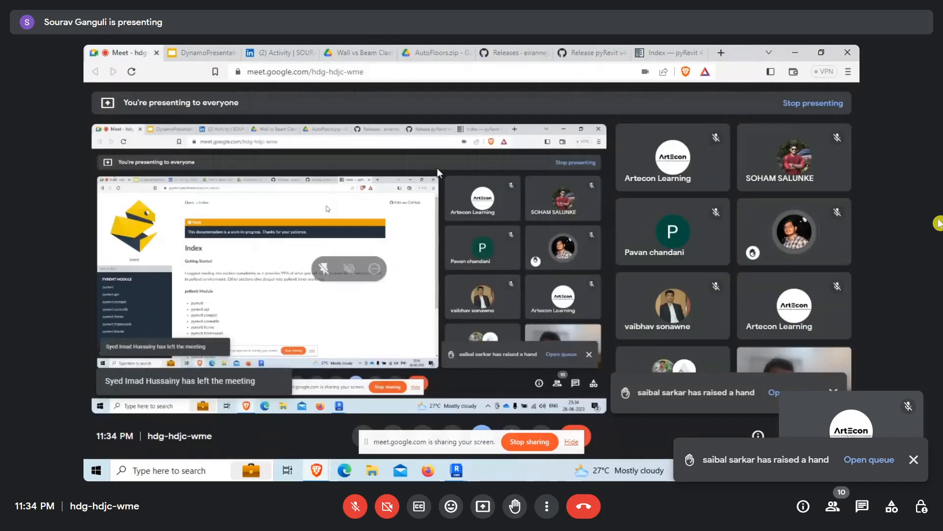